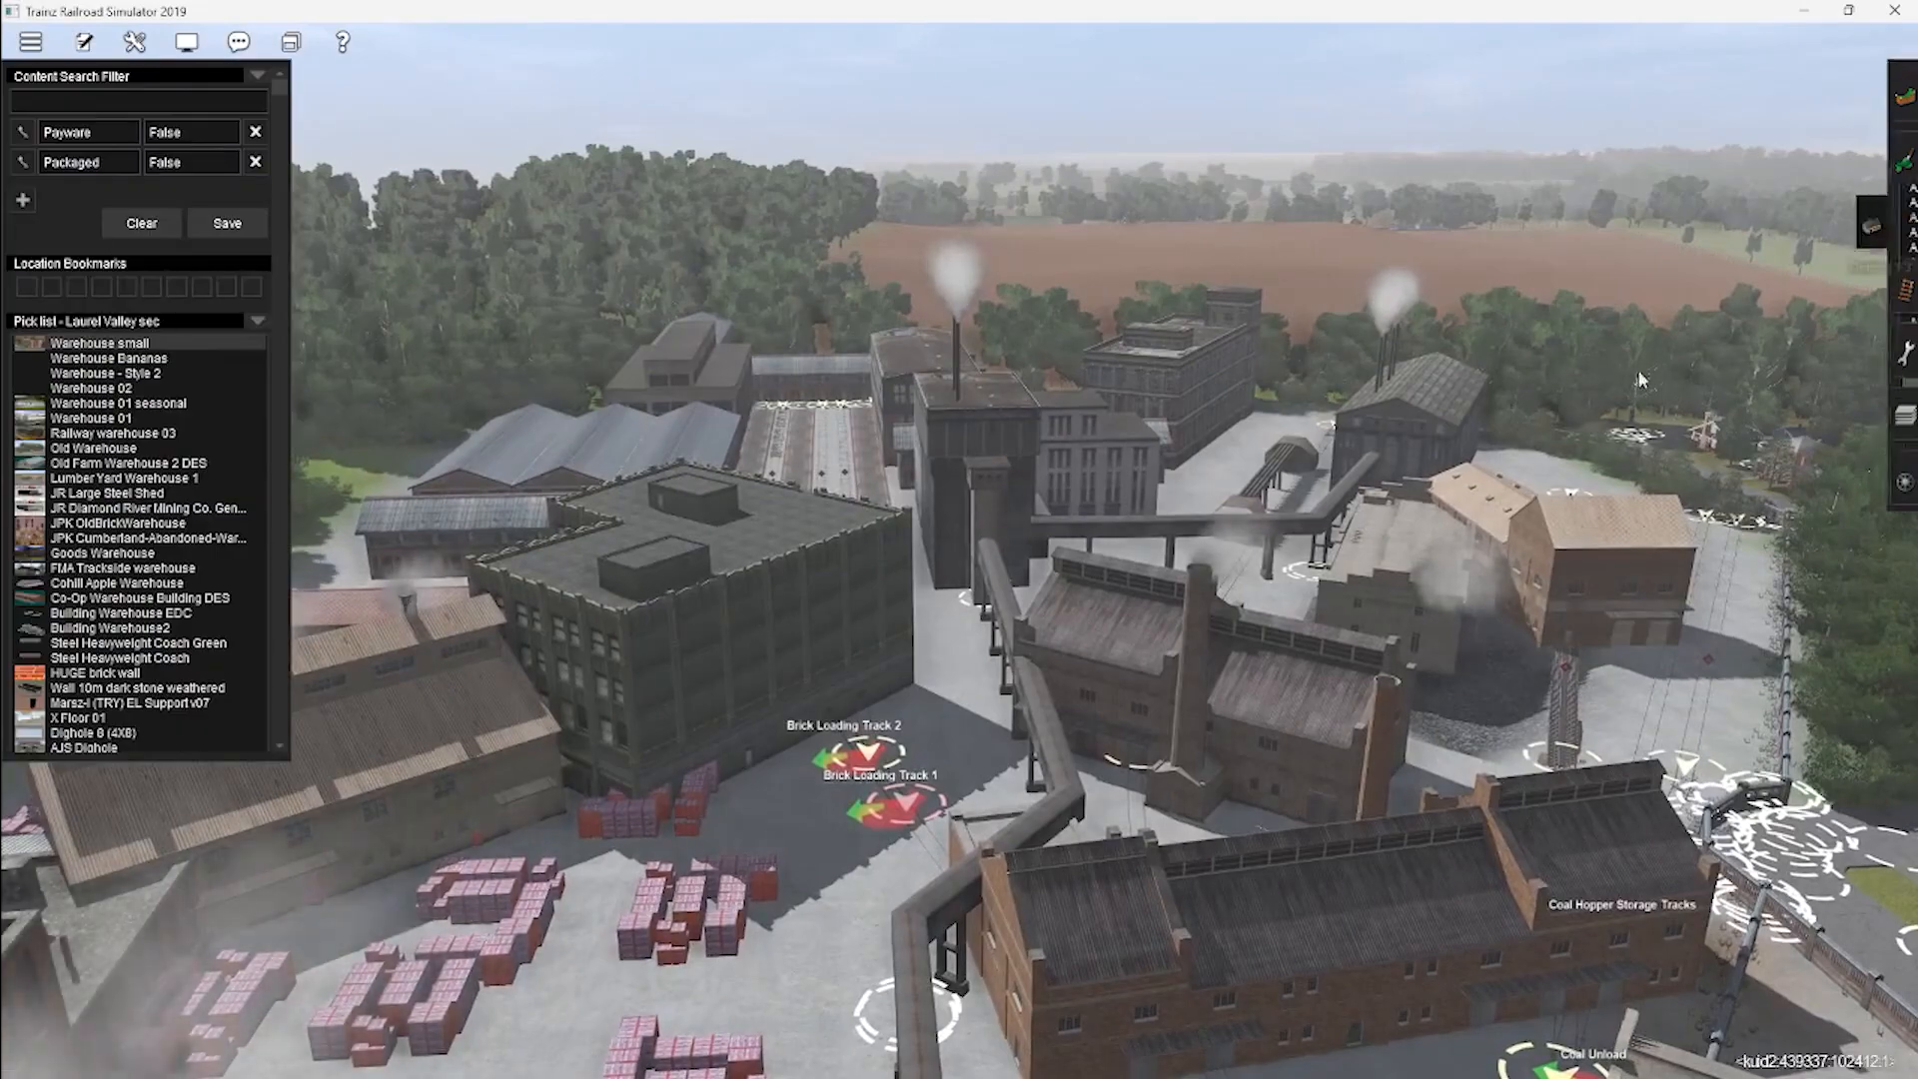
# Delete the saw-tooth sheds and factory buildings standing around the platform tracks at the far end of the yard.
pyautogui.click(1771, 476)
pyautogui.click(1189, 479)
pyautogui.click(795, 452)
pyautogui.click(795, 452)
pyautogui.click(700, 779)
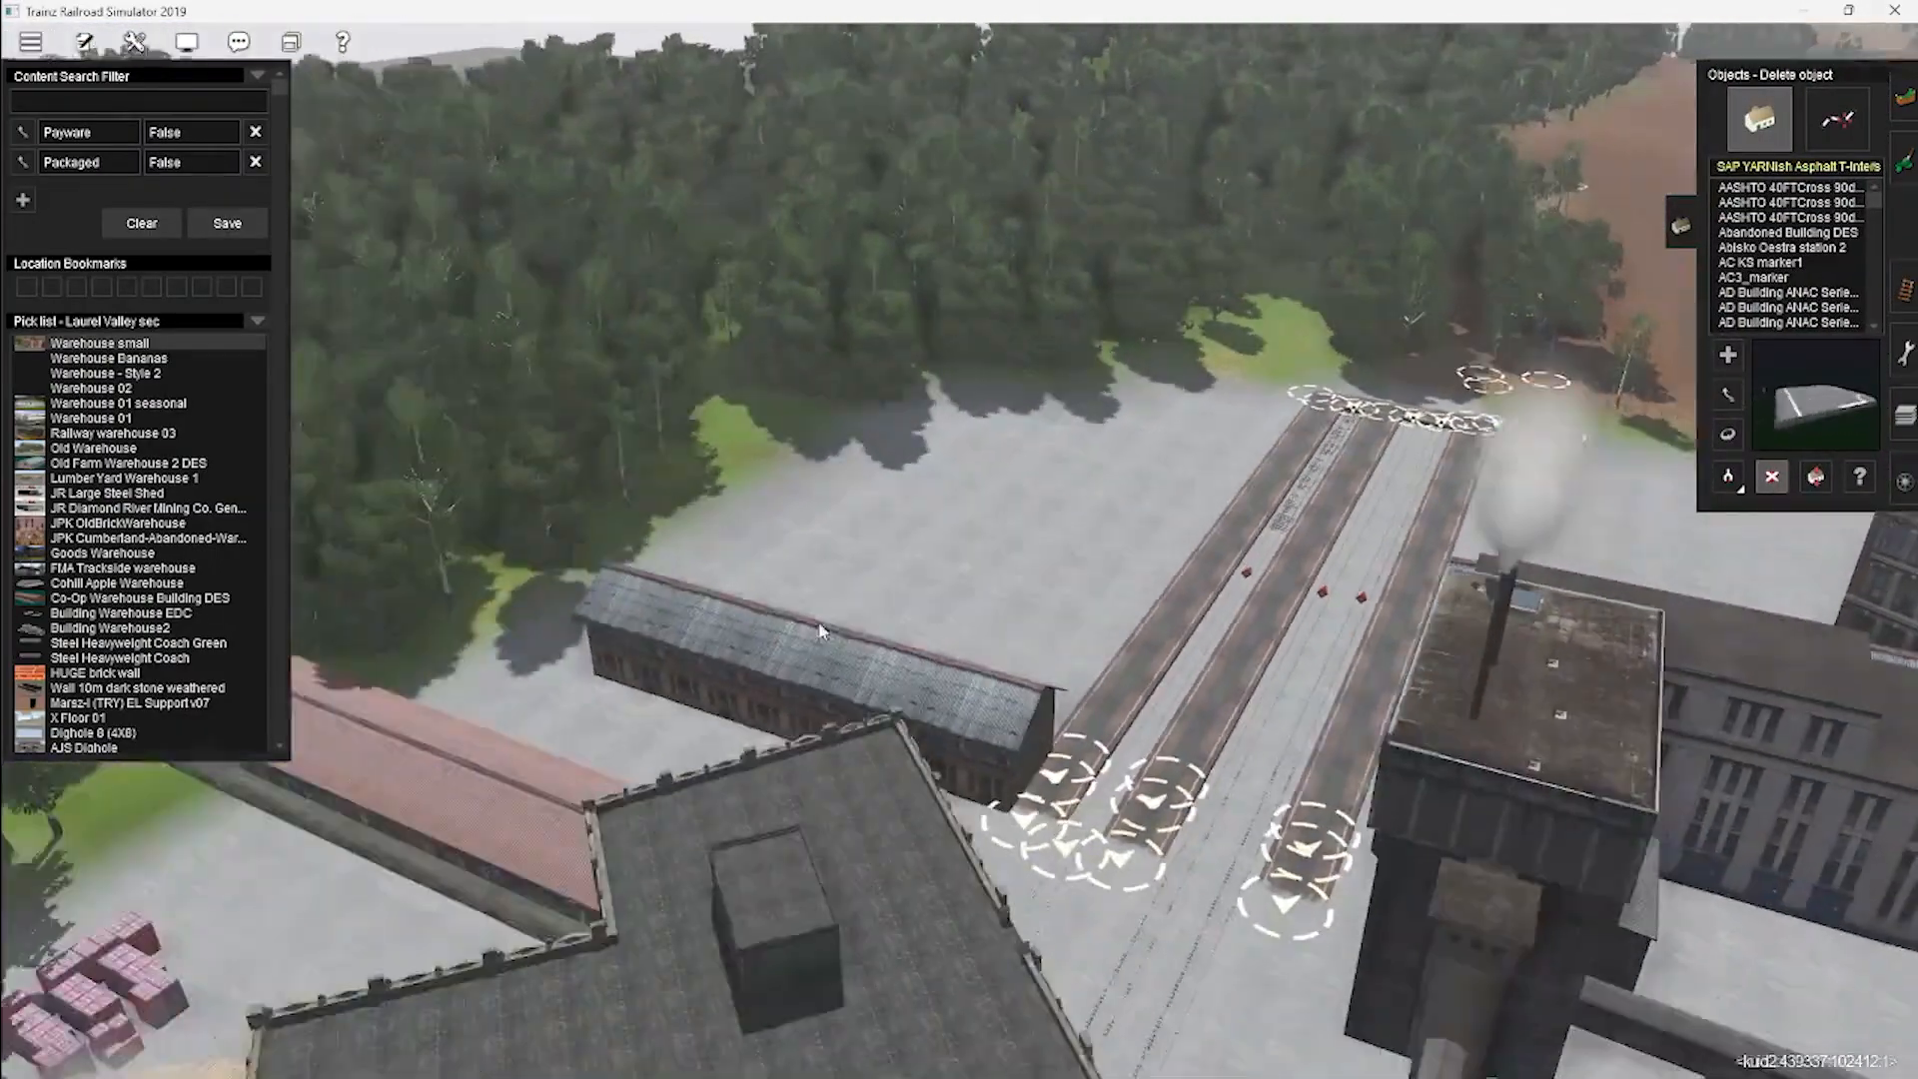
# Delete the long slate-roofed shed beside the platforms and the tall mill buildings next to it.
pyautogui.click(814, 644)
pyautogui.click(984, 469)
pyautogui.click(820, 240)
pyautogui.click(1183, 260)
# Delete the elevated conveyor splines running across the yard between the removed buildings.
pyautogui.click(1837, 119)
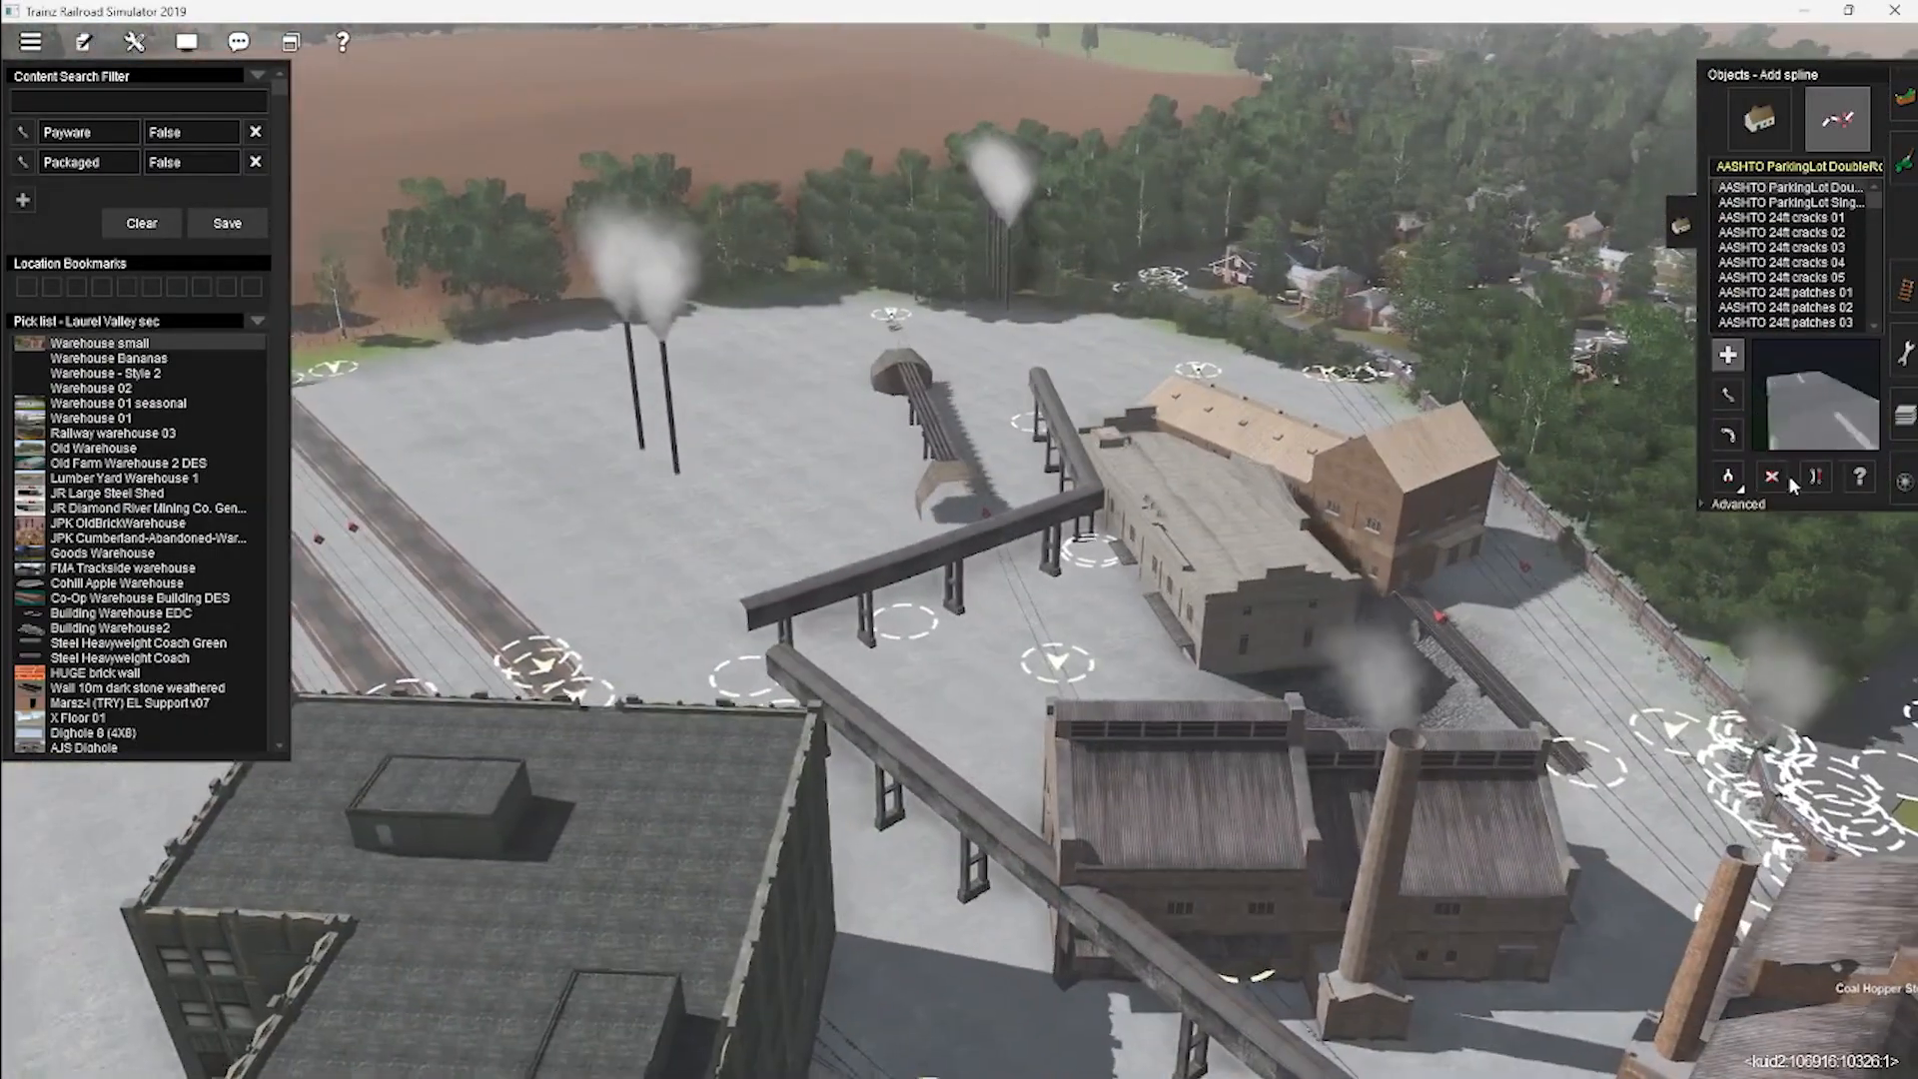
pyautogui.press('Up')
pyautogui.click(1067, 464)
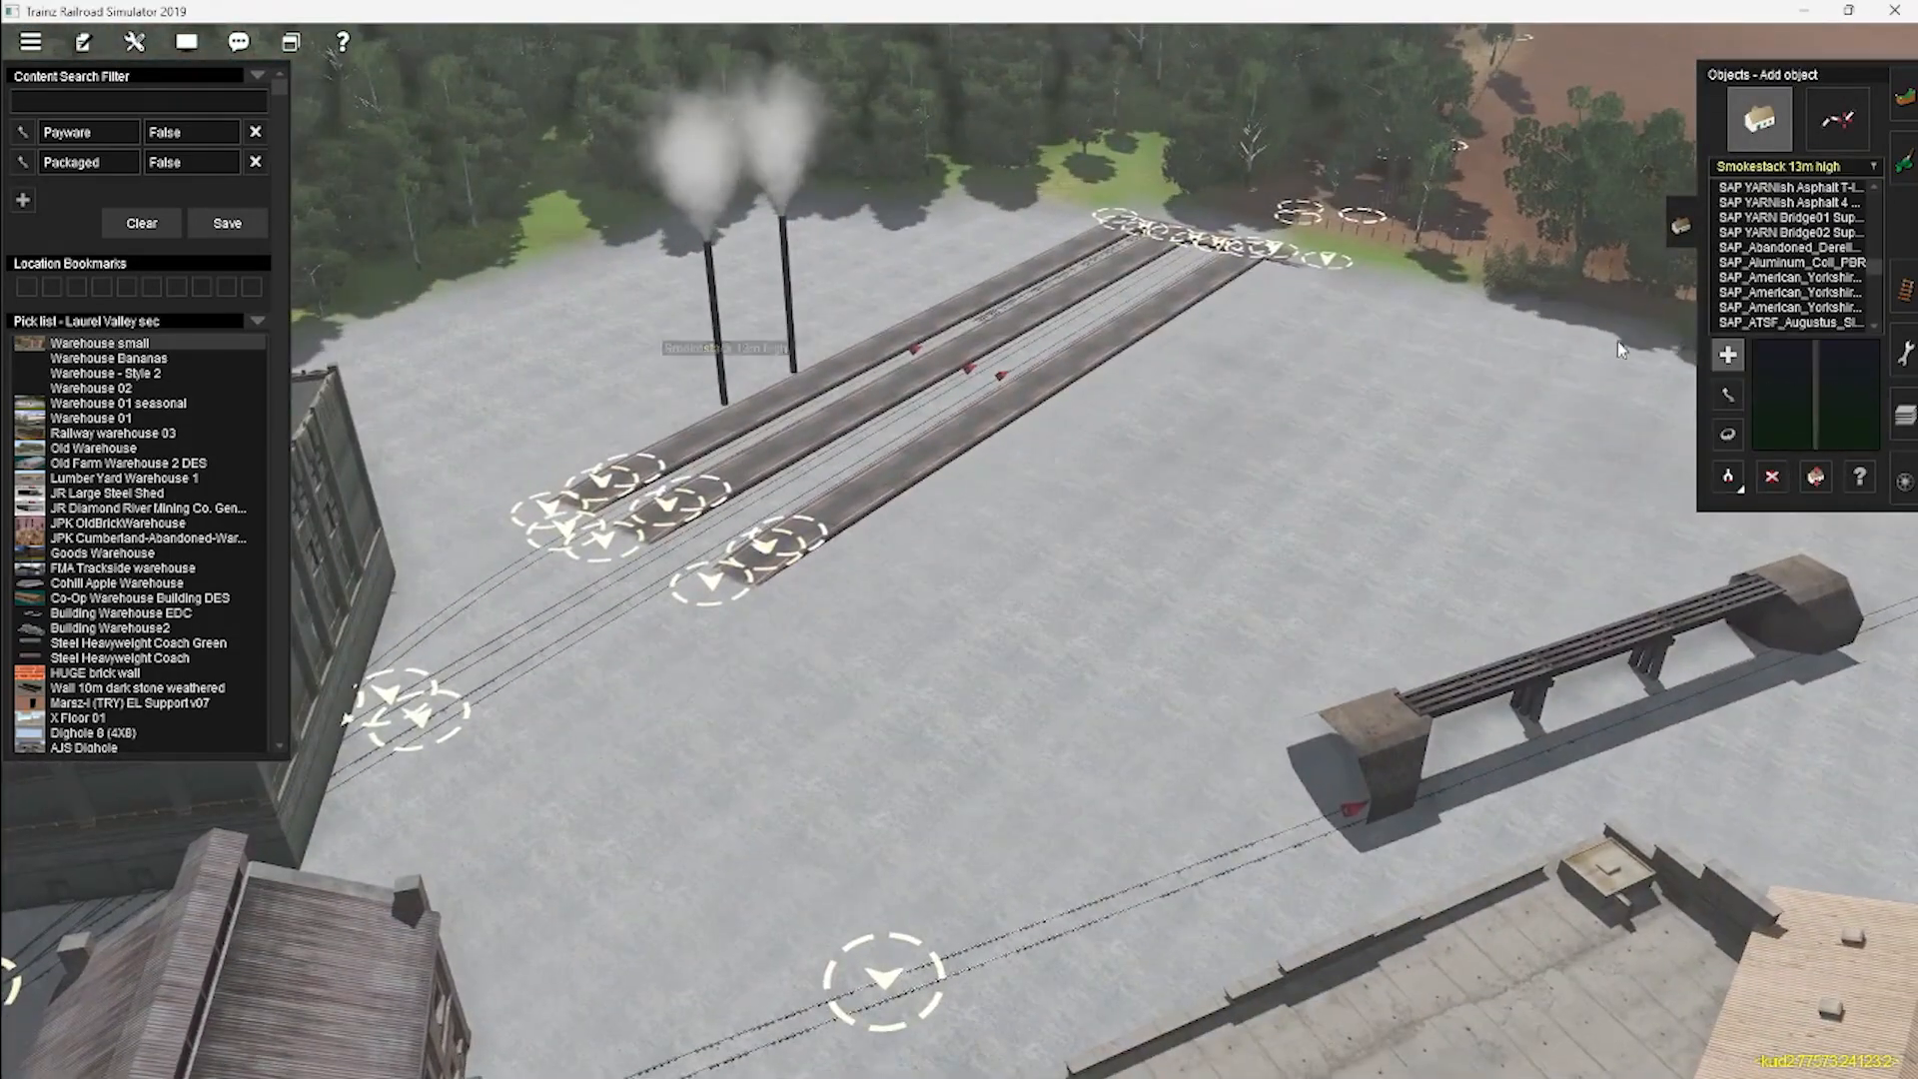
# Delete the smokestacks left standing on the cleared ground beside the platform tracks.
pyautogui.press('Right')
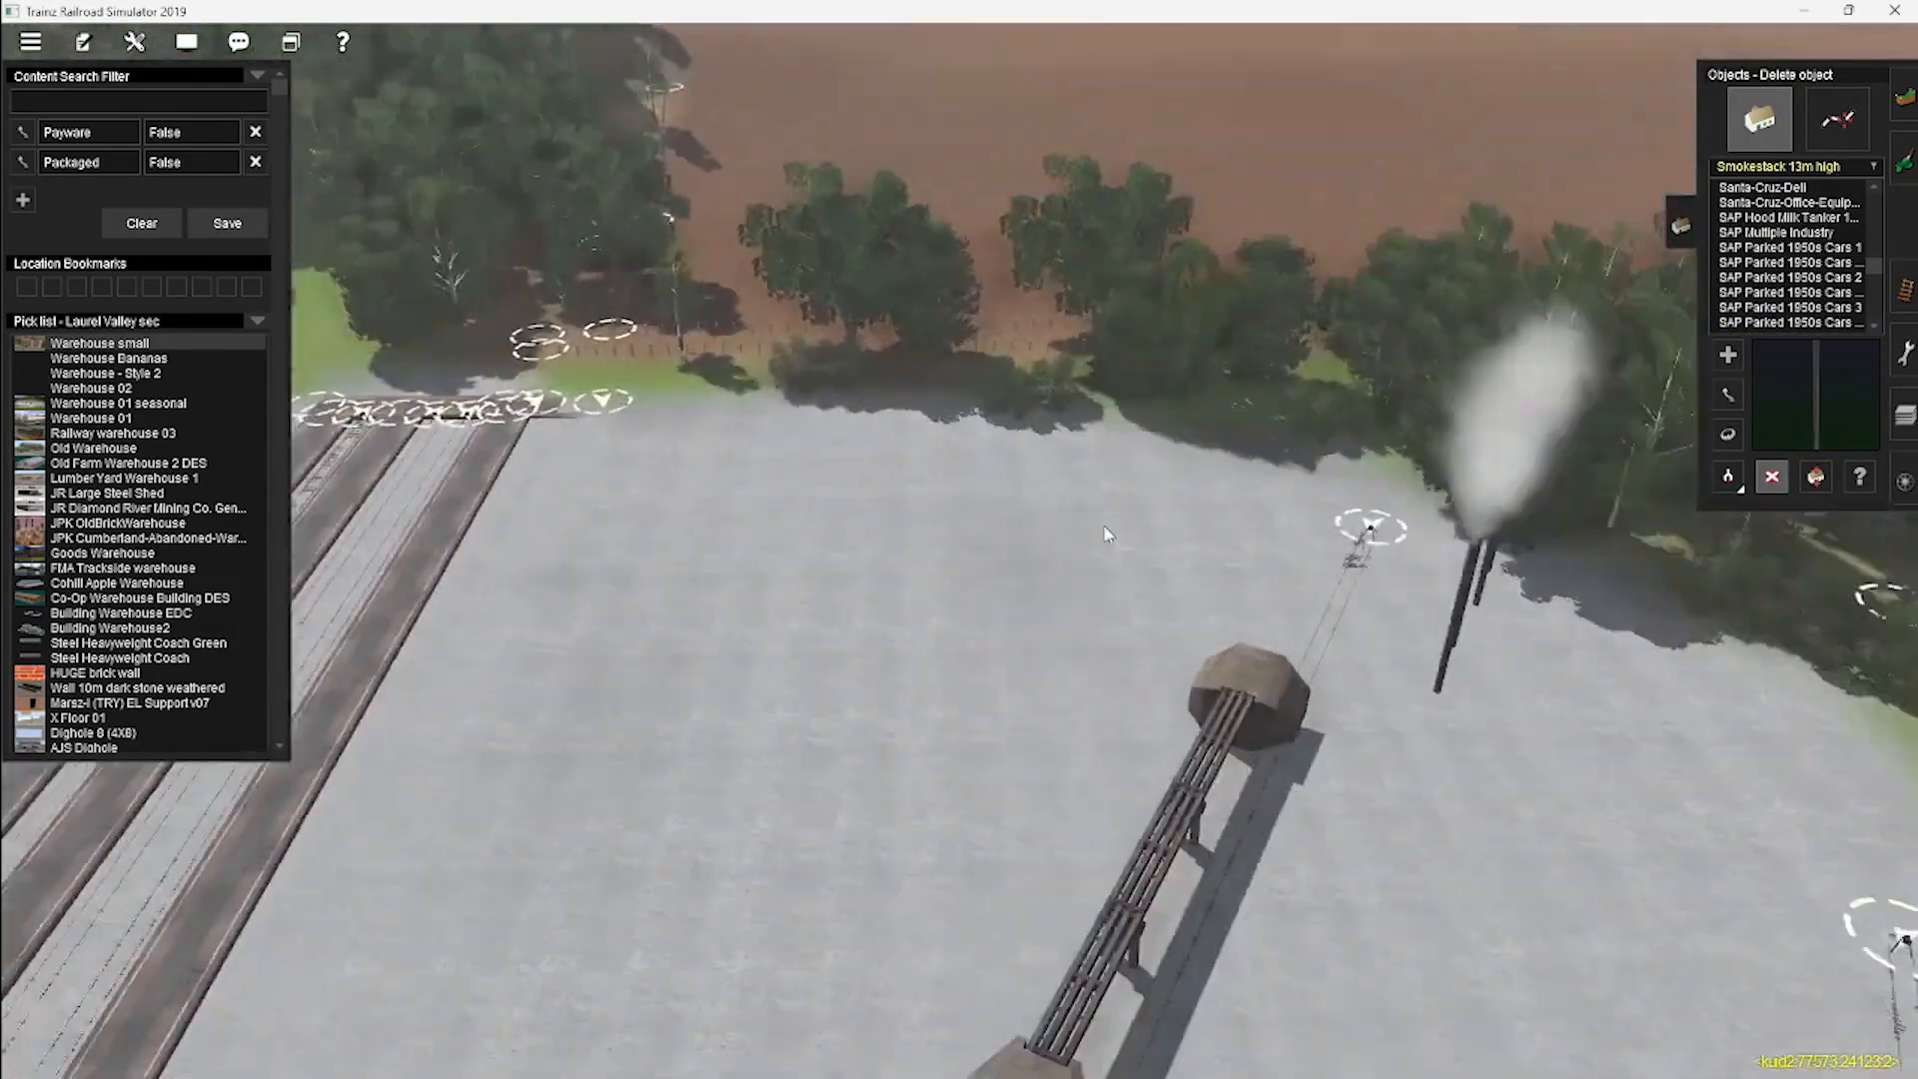
pyautogui.press('Left')
pyautogui.click(1035, 455)
pyautogui.click(1185, 422)
pyautogui.scroll(-5, 1185, 422)
pyautogui.press('Left')
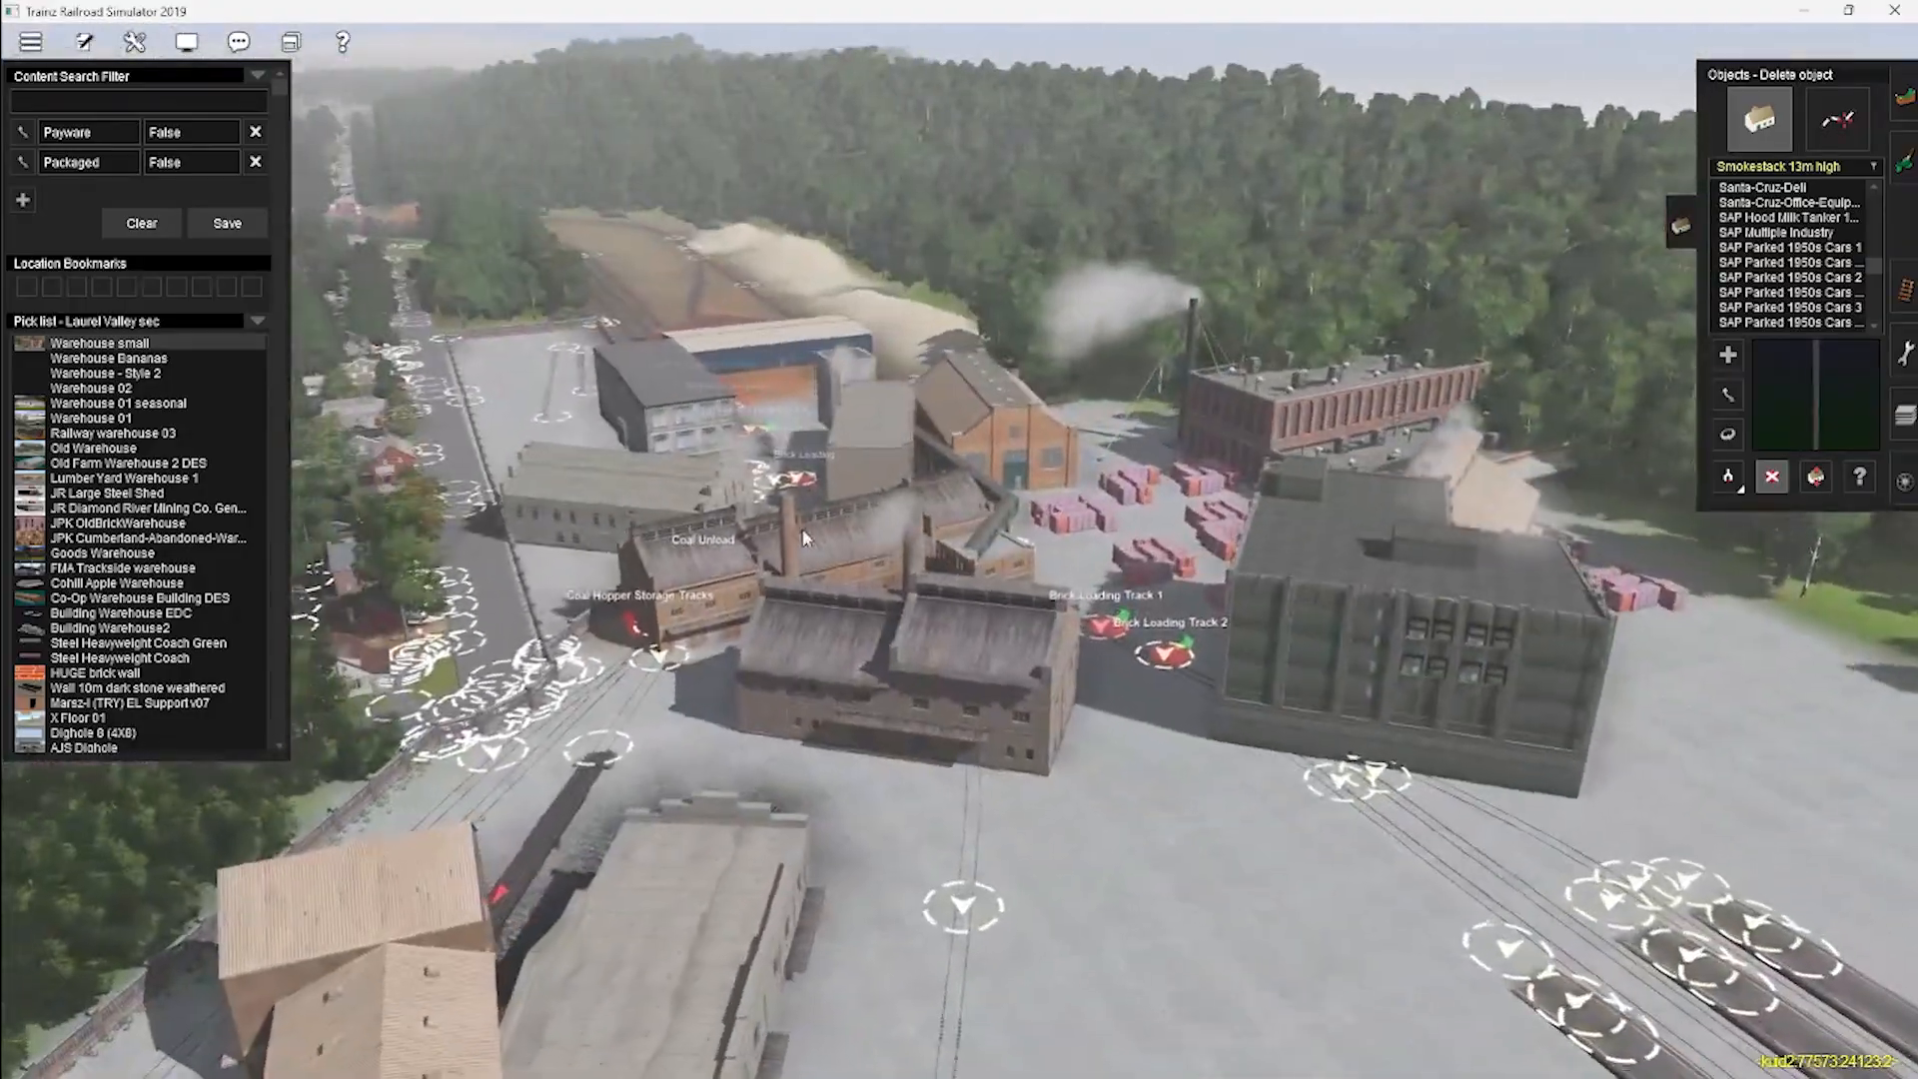
# Delete the remaining elevated conveyor spline that links the brick factory with the brick-loading buildings.
pyautogui.rightClick(804, 538)
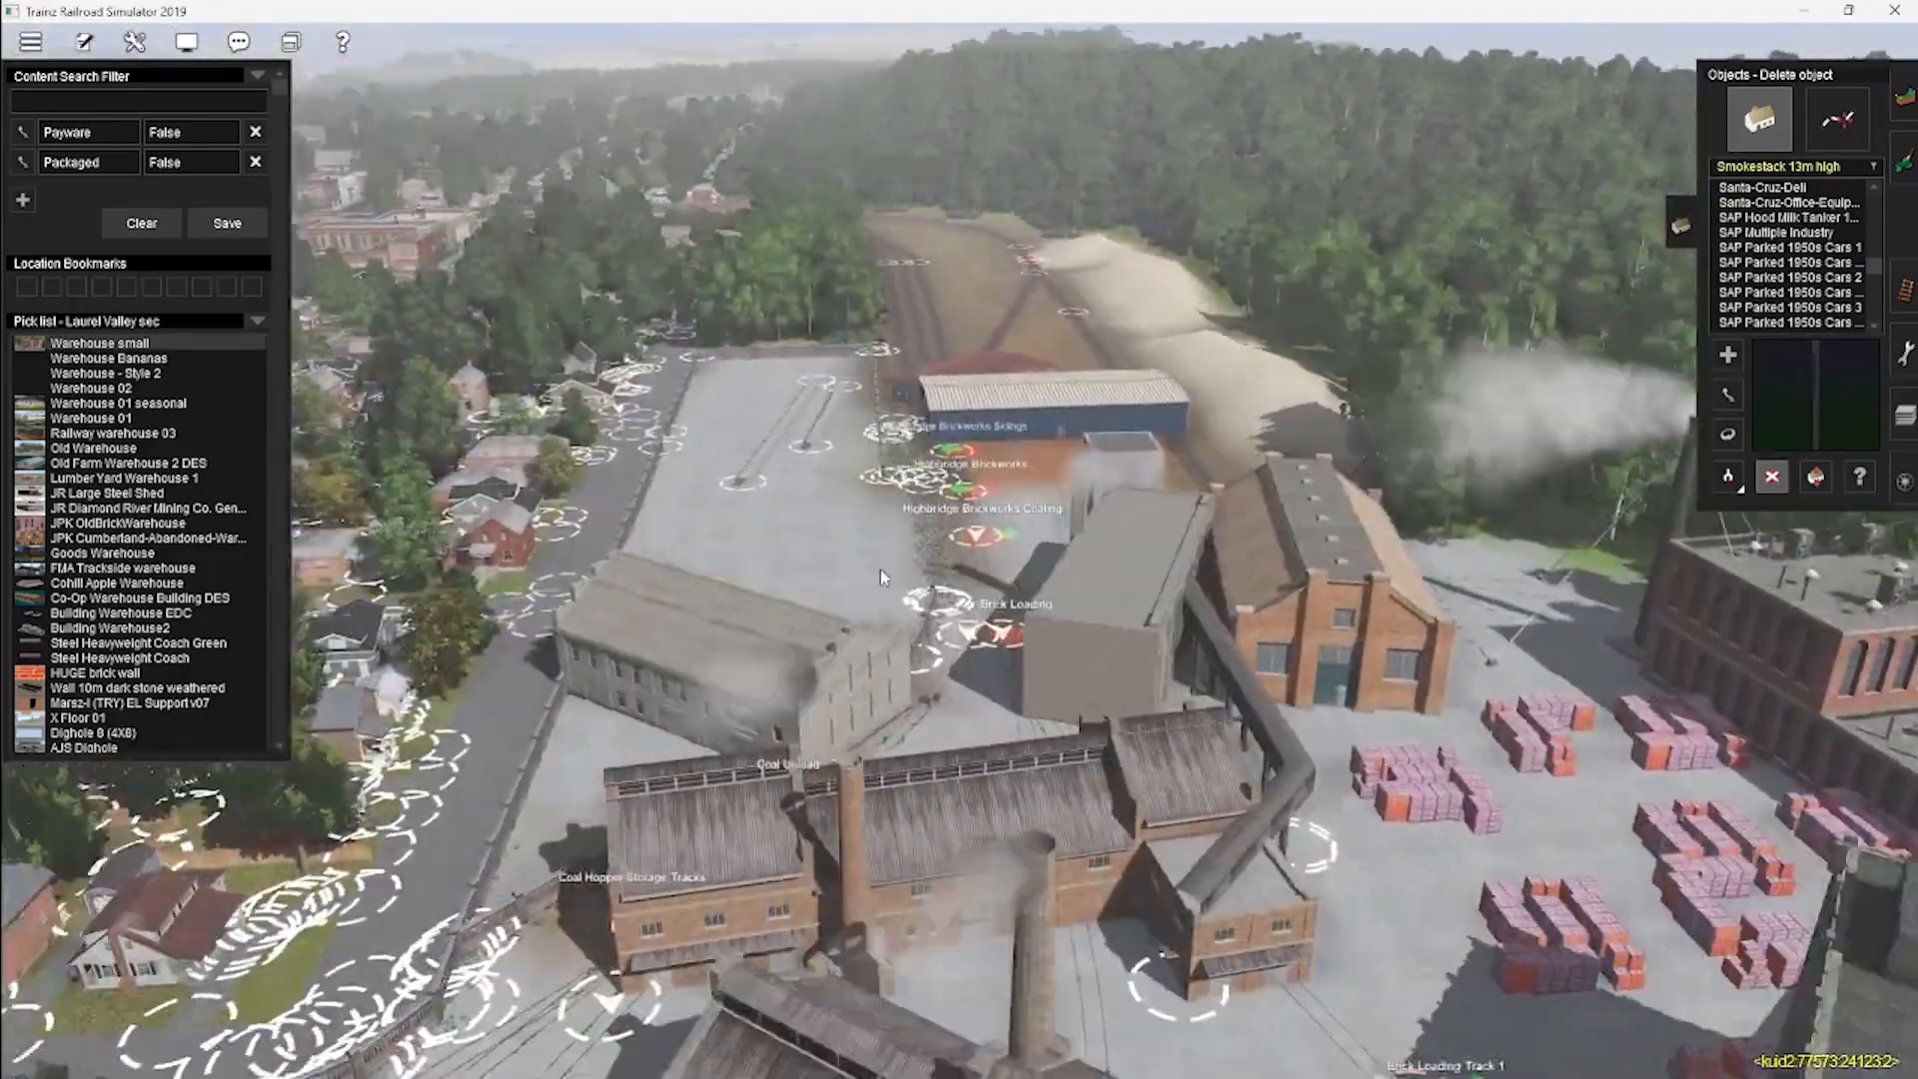
pyautogui.scroll(-5, 879, 567)
pyautogui.press('Right')
pyautogui.press('Up')
pyautogui.click(1006, 588)
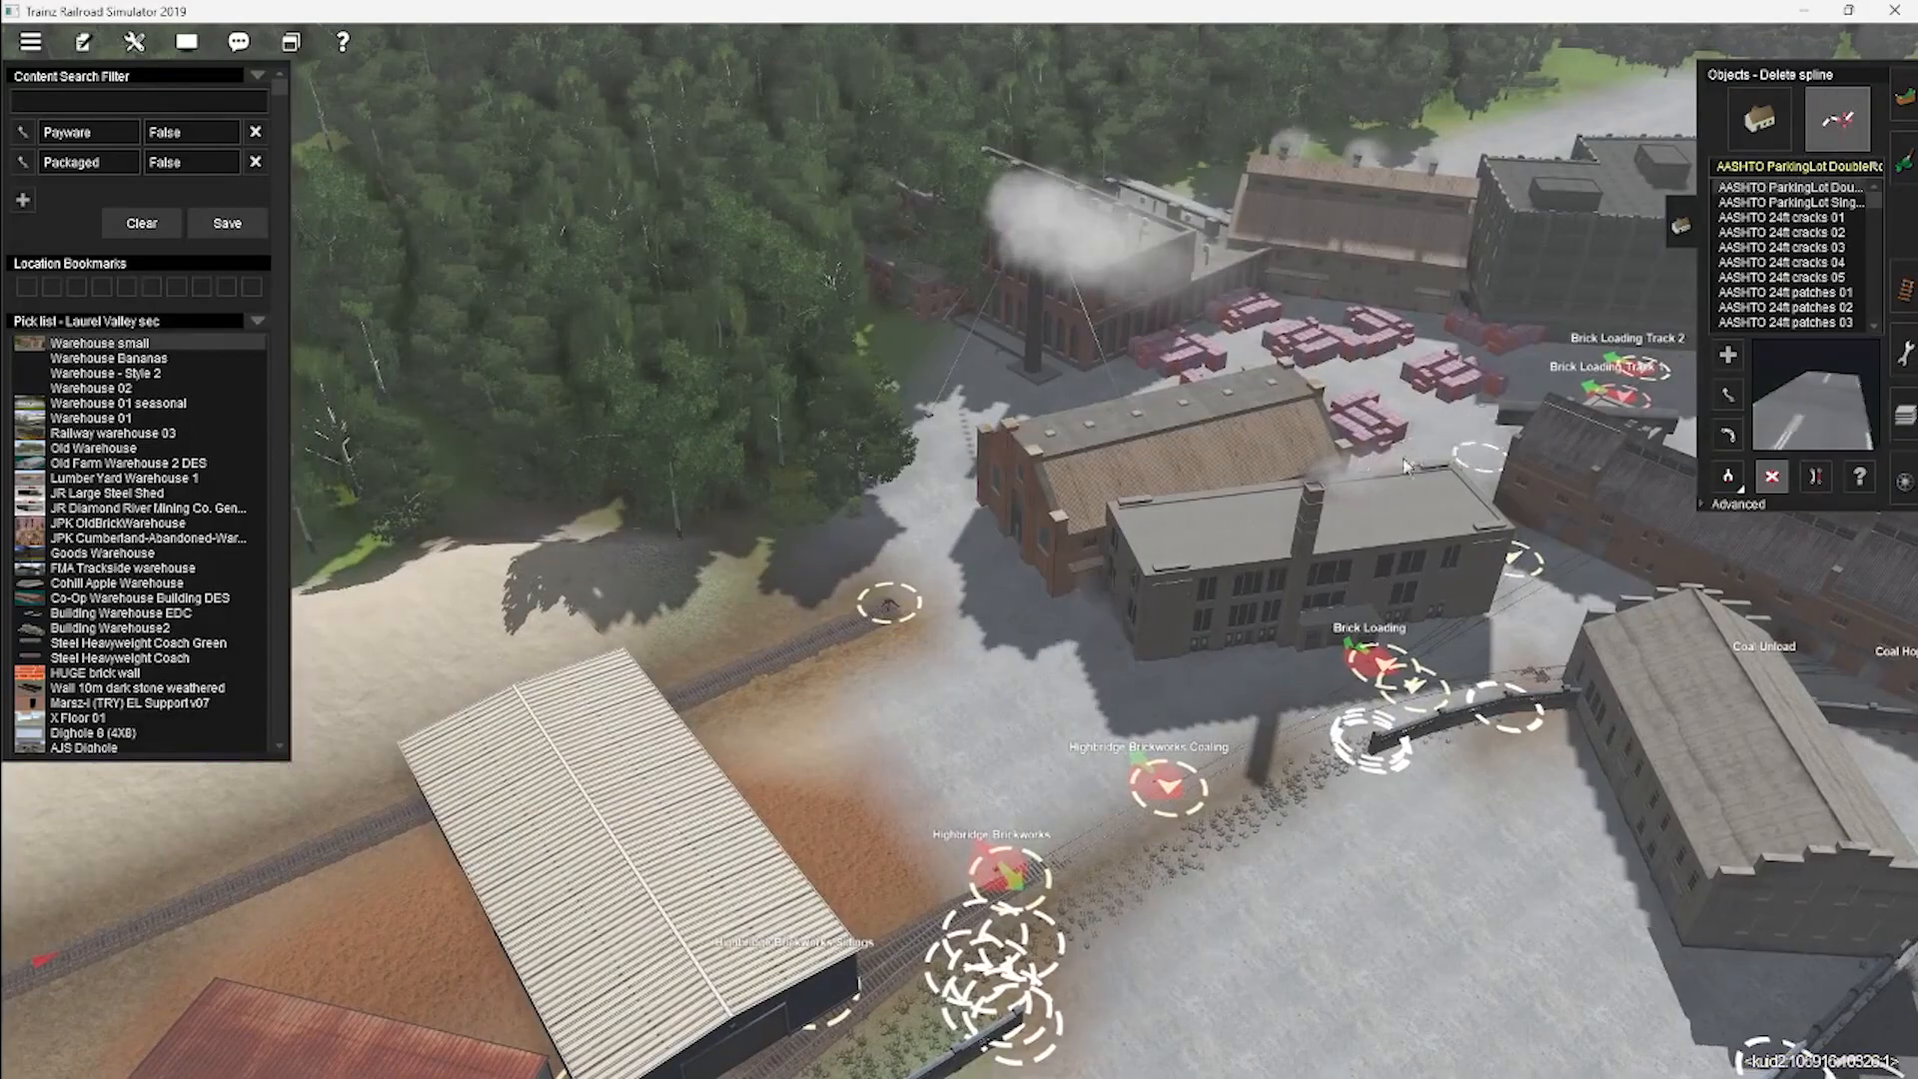
# Move the large grey-green multi-storey warehouse to the far end of the platform tracks and rotate it parallel to them.
pyautogui.rightClick(1406, 467)
pyautogui.press('Up')
pyautogui.scroll(3, 895, 647)
pyautogui.click(1759, 118)
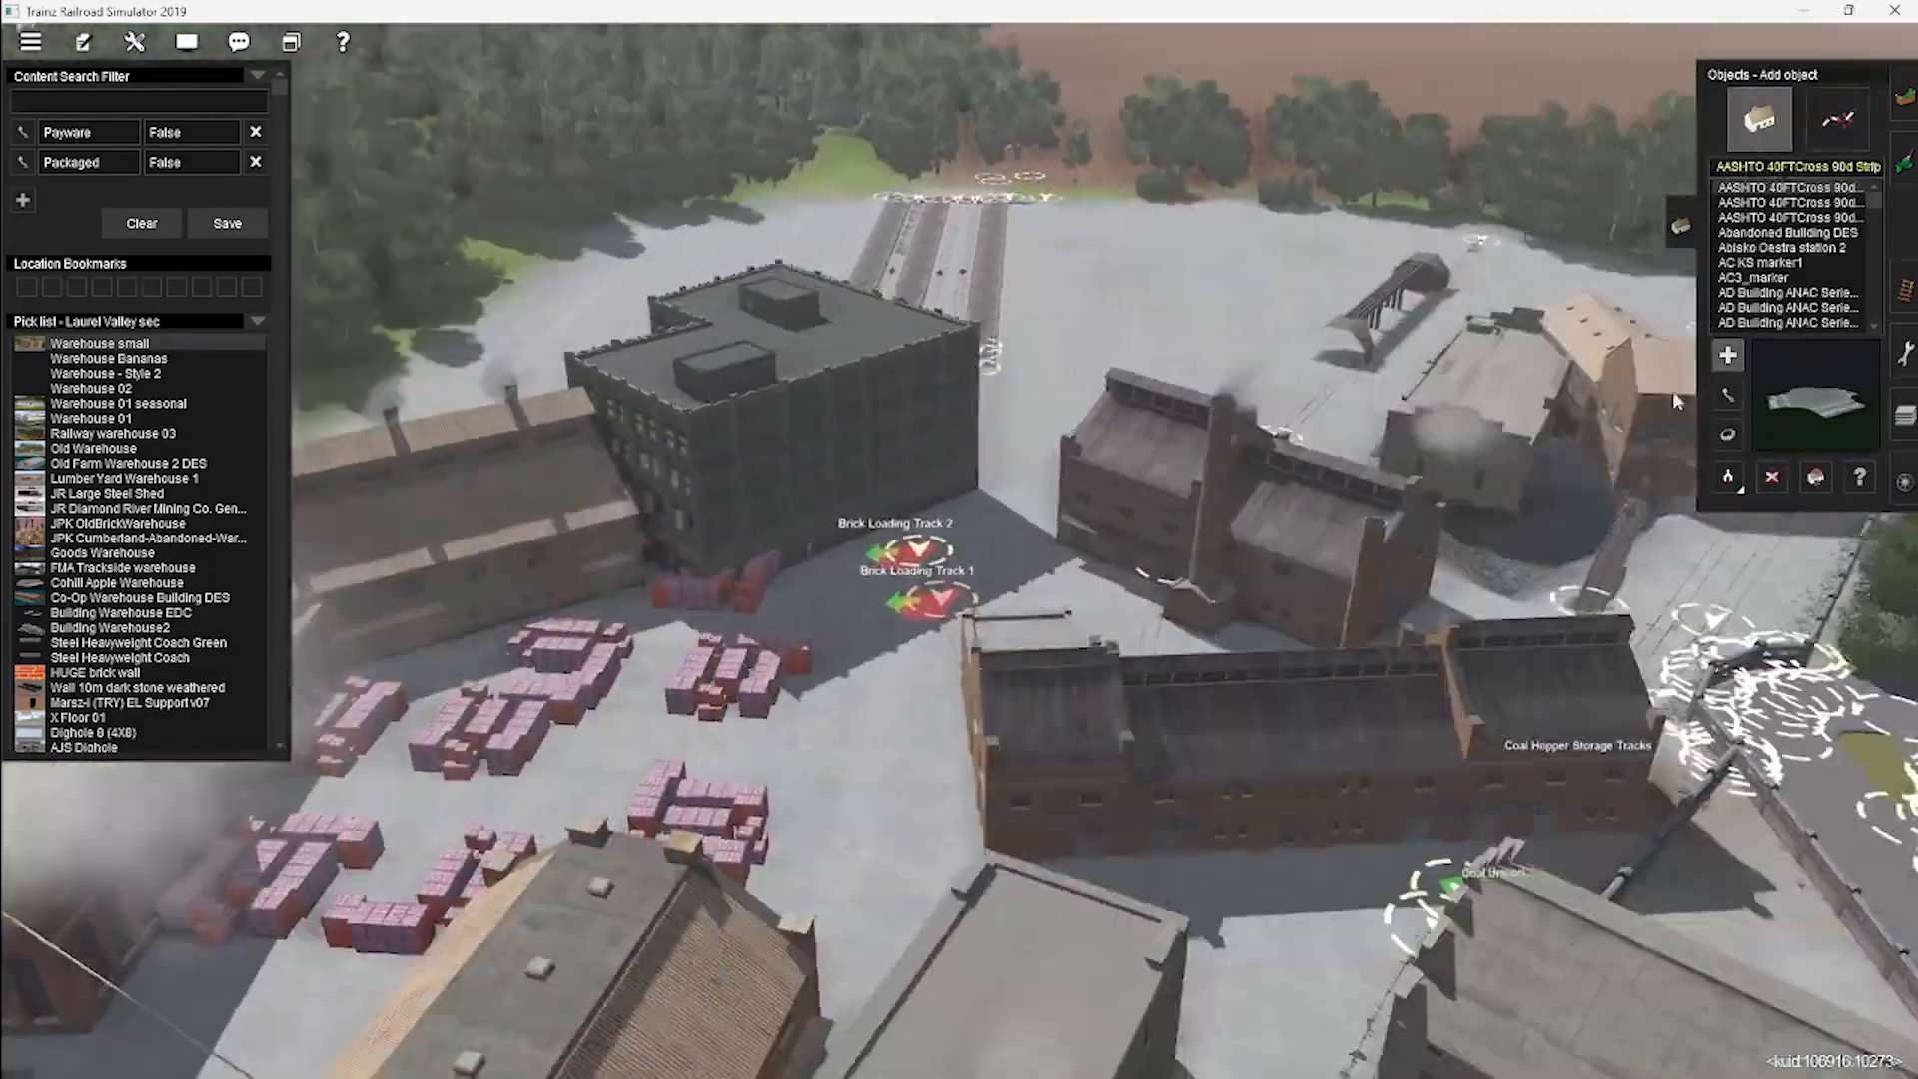
pyautogui.click(1728, 395)
pyautogui.rightClick(1068, 359)
pyautogui.moveTo(737, 626); pyautogui.dragTo(822, 639)
pyautogui.click(1729, 434)
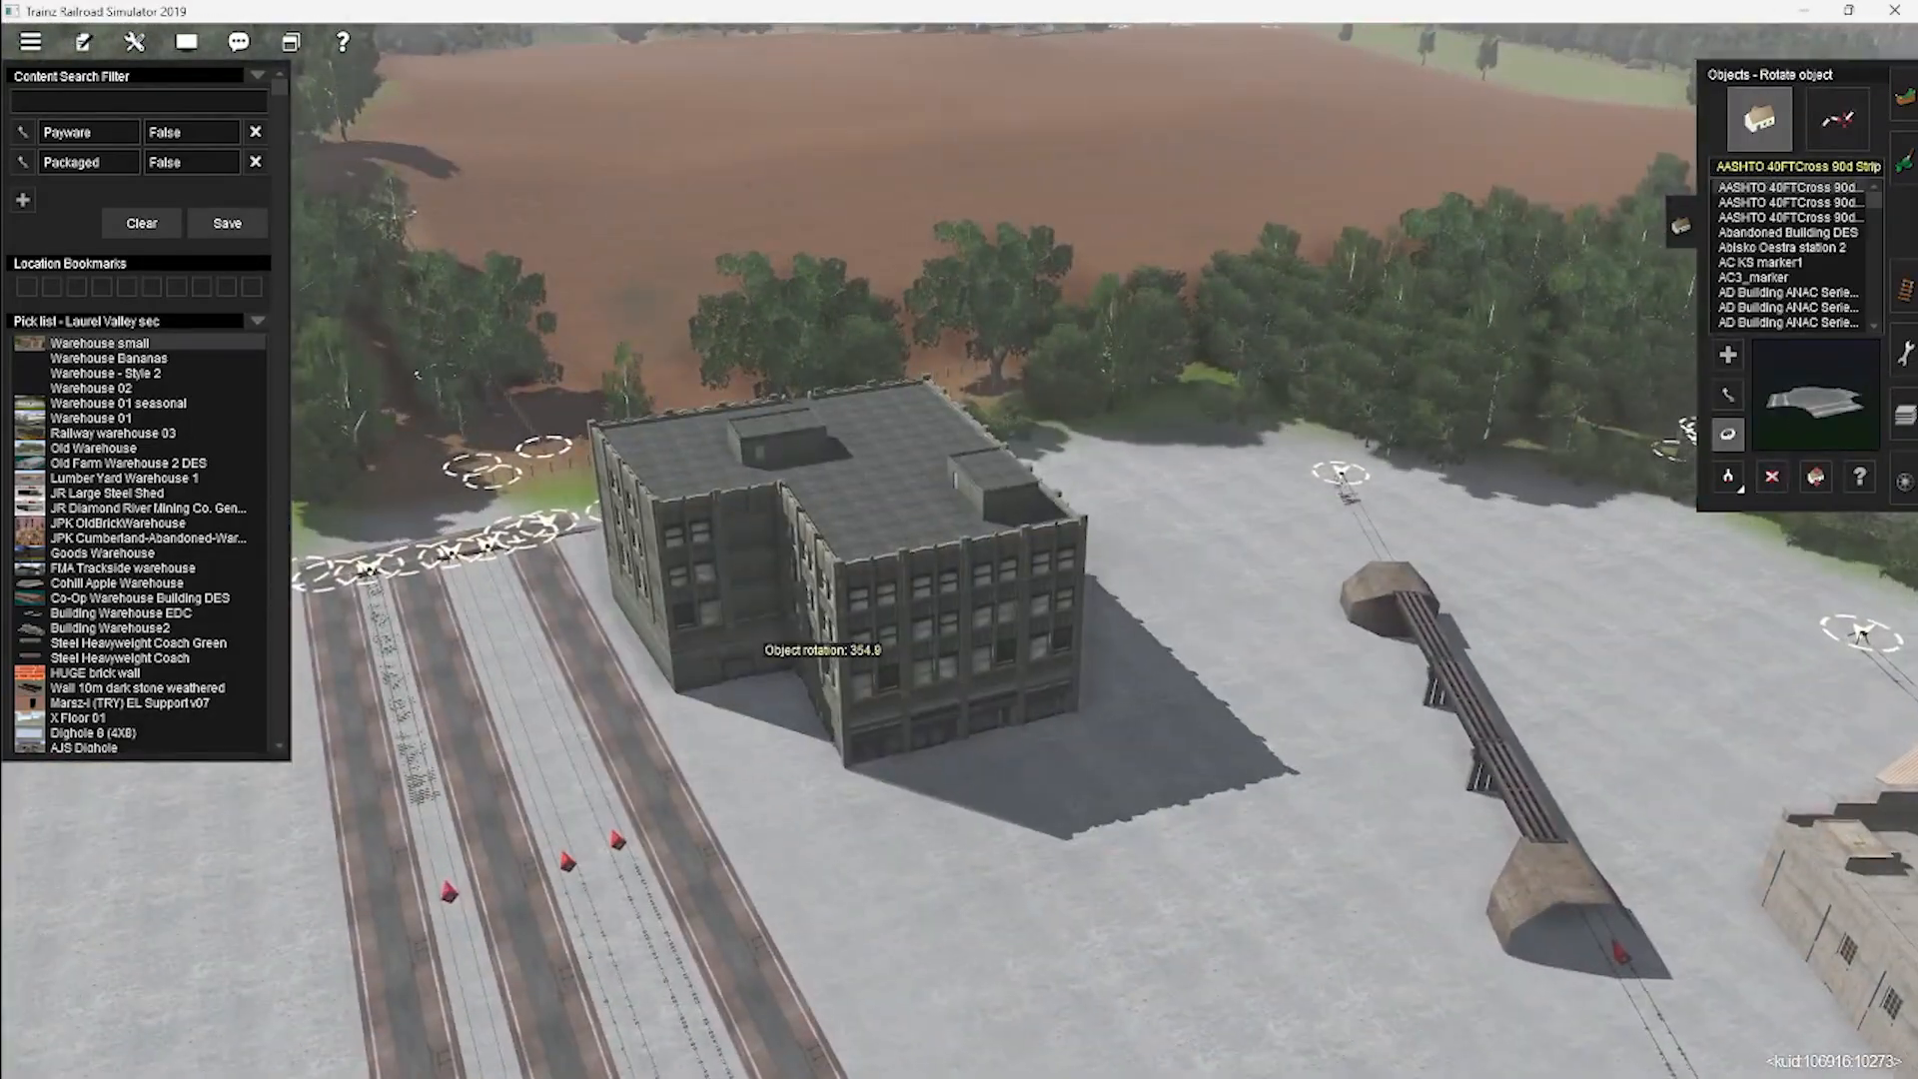
pyautogui.press('Left')
pyautogui.click(1728, 394)
pyautogui.moveTo(1177, 522); pyautogui.dragTo(1034, 529)
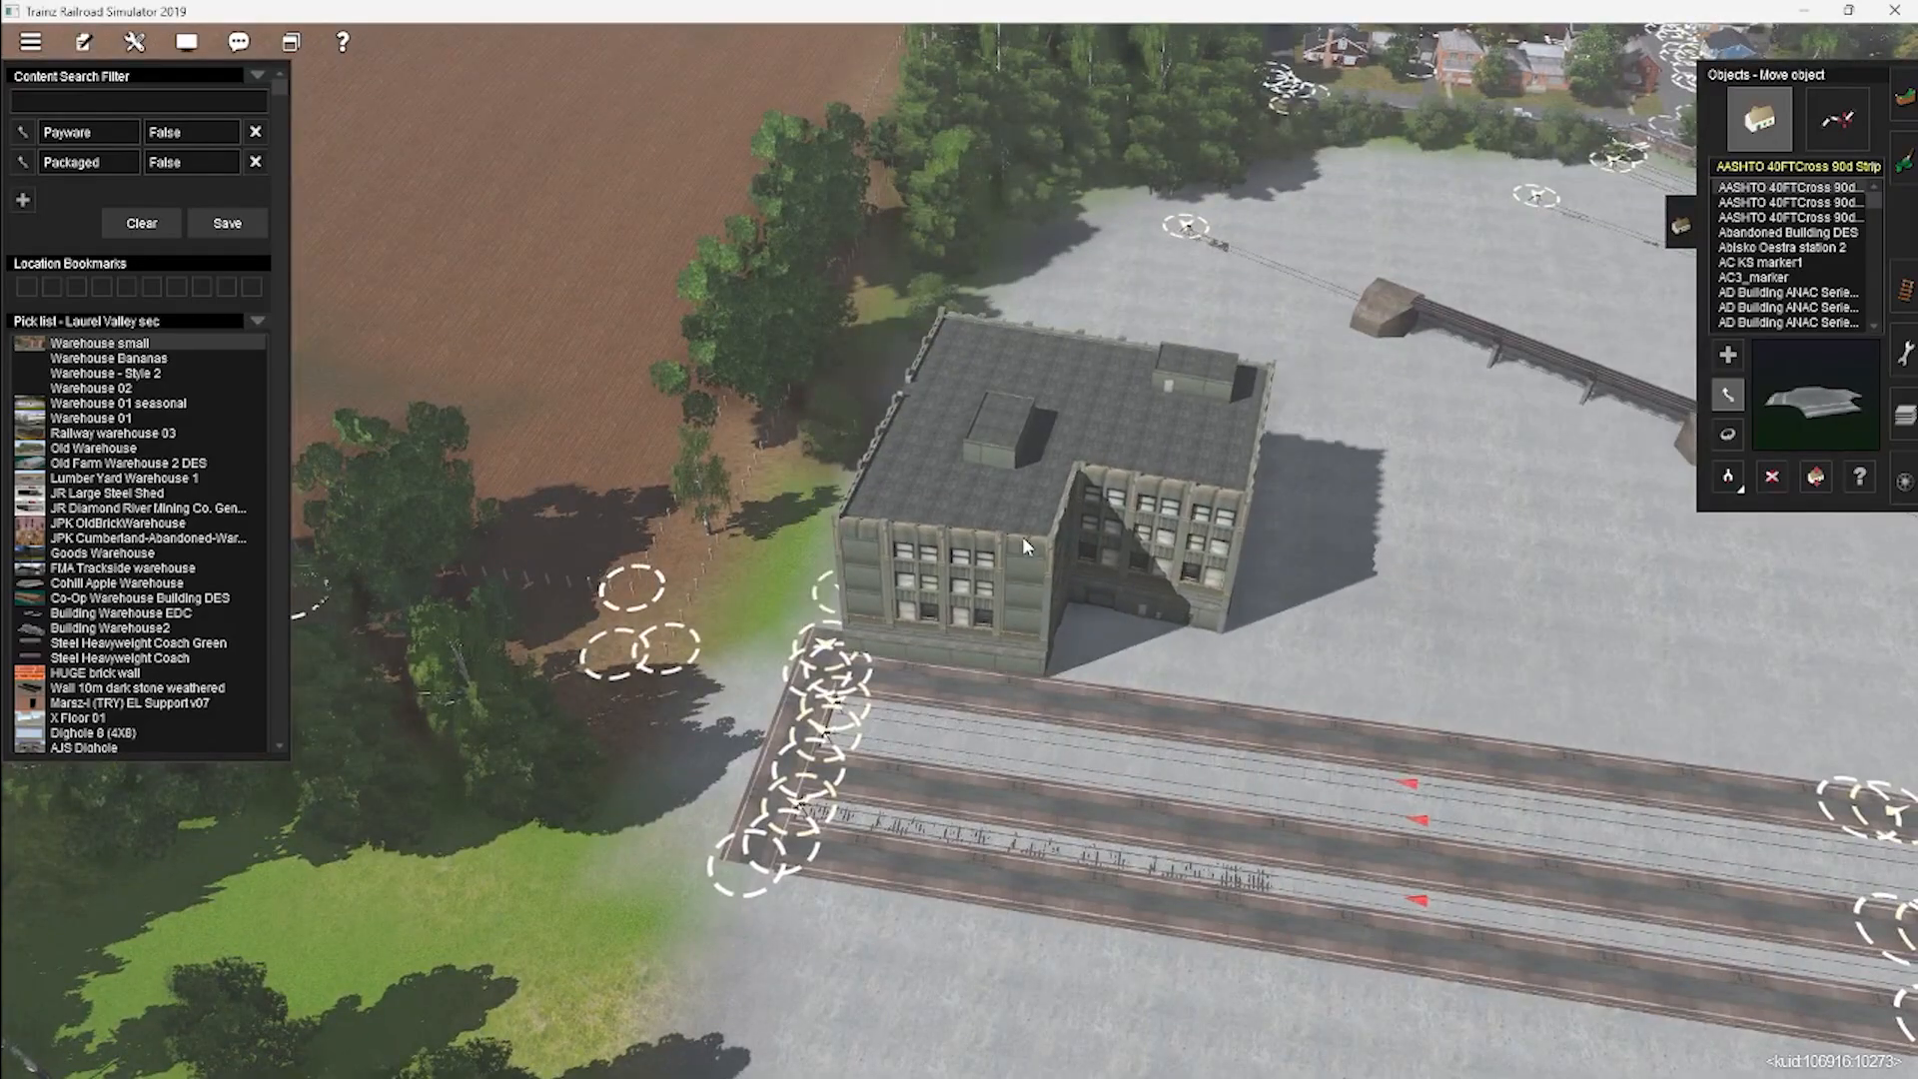
# Move the concrete warehouse with stepped gables beside the platform tracks, next to the multi-storey warehouse.
pyautogui.rightClick(1399, 640)
pyautogui.press('Right')
pyautogui.scroll(-3, 1028, 561)
pyautogui.moveTo(1009, 280); pyautogui.dragTo(917, 519)
pyautogui.press('Down')
pyautogui.scroll(3, 951, 545)
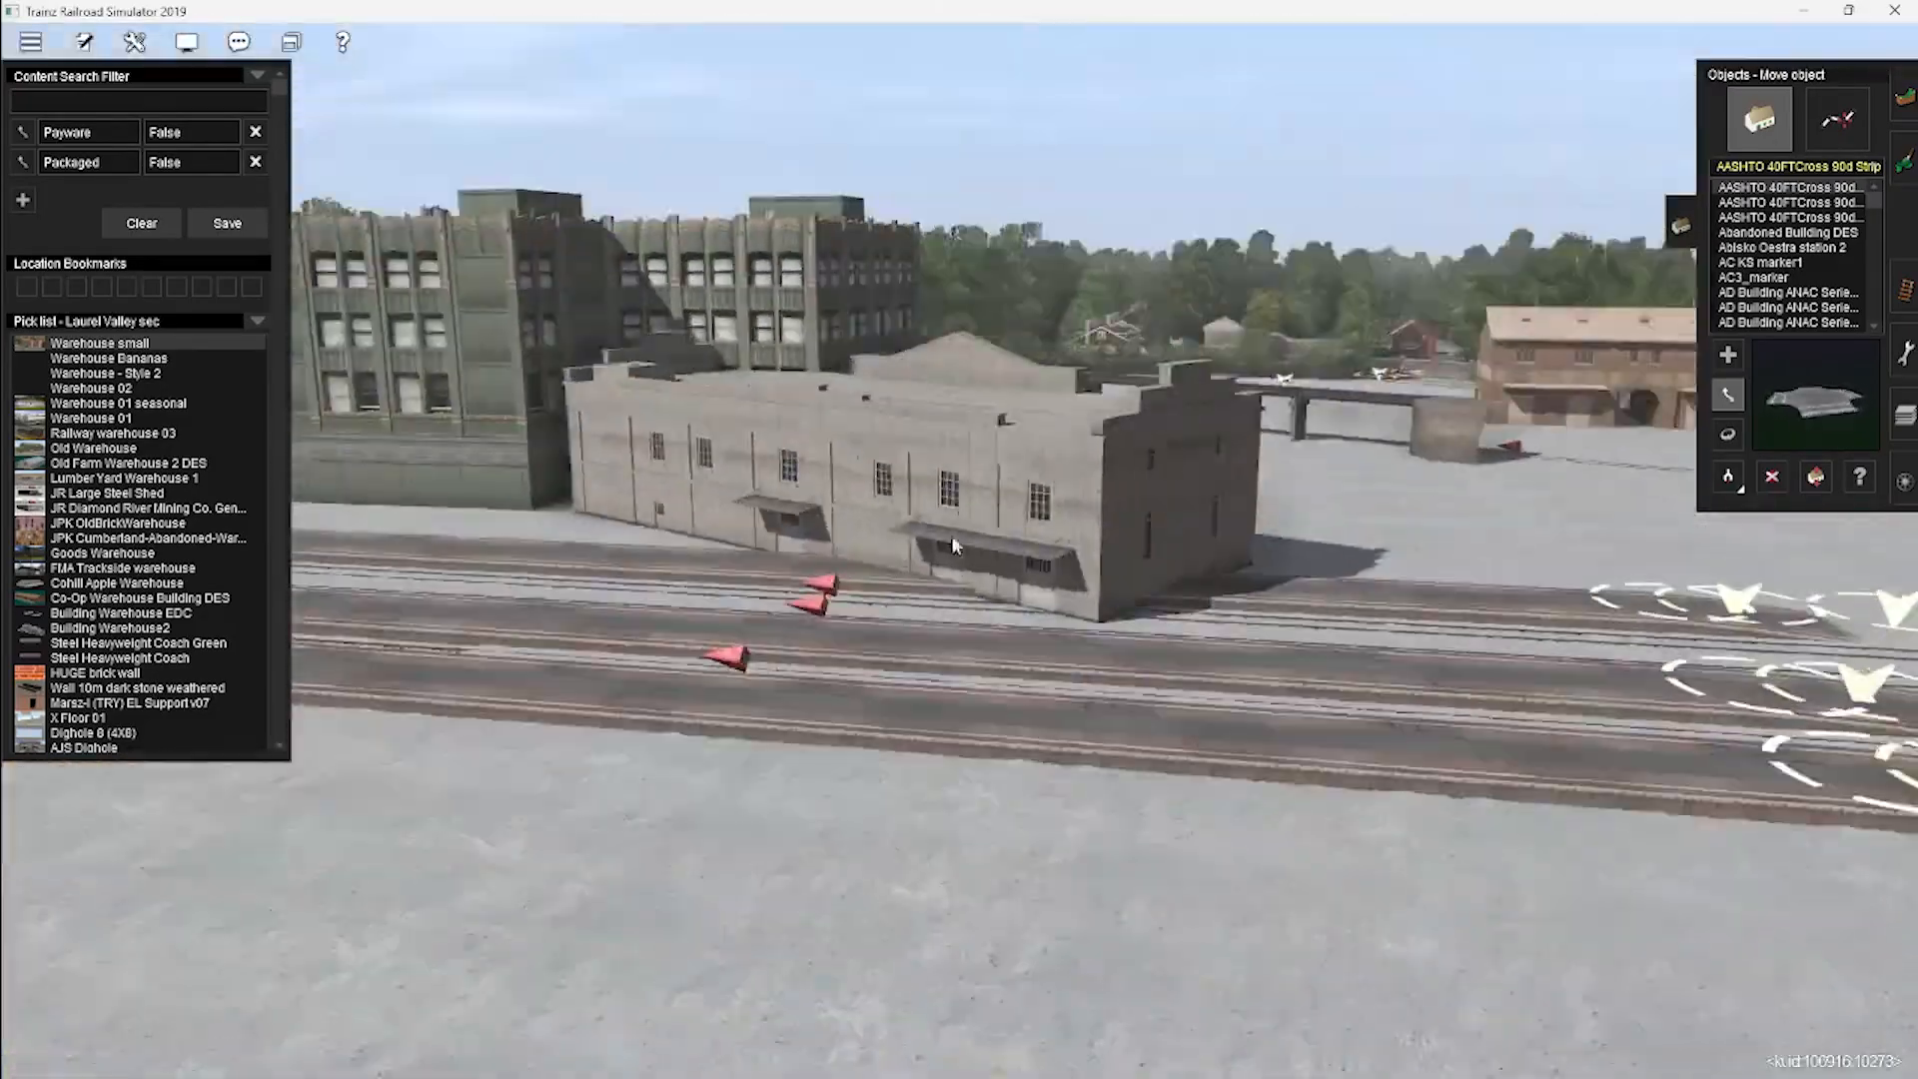
# Move the dark twin-roofed factory with the chimney closer to the platform tracks.
pyautogui.press('Right')
pyautogui.press('Up')
pyautogui.rightClick(1177, 586)
pyautogui.press('Left')
pyautogui.scroll(-3, 967, 629)
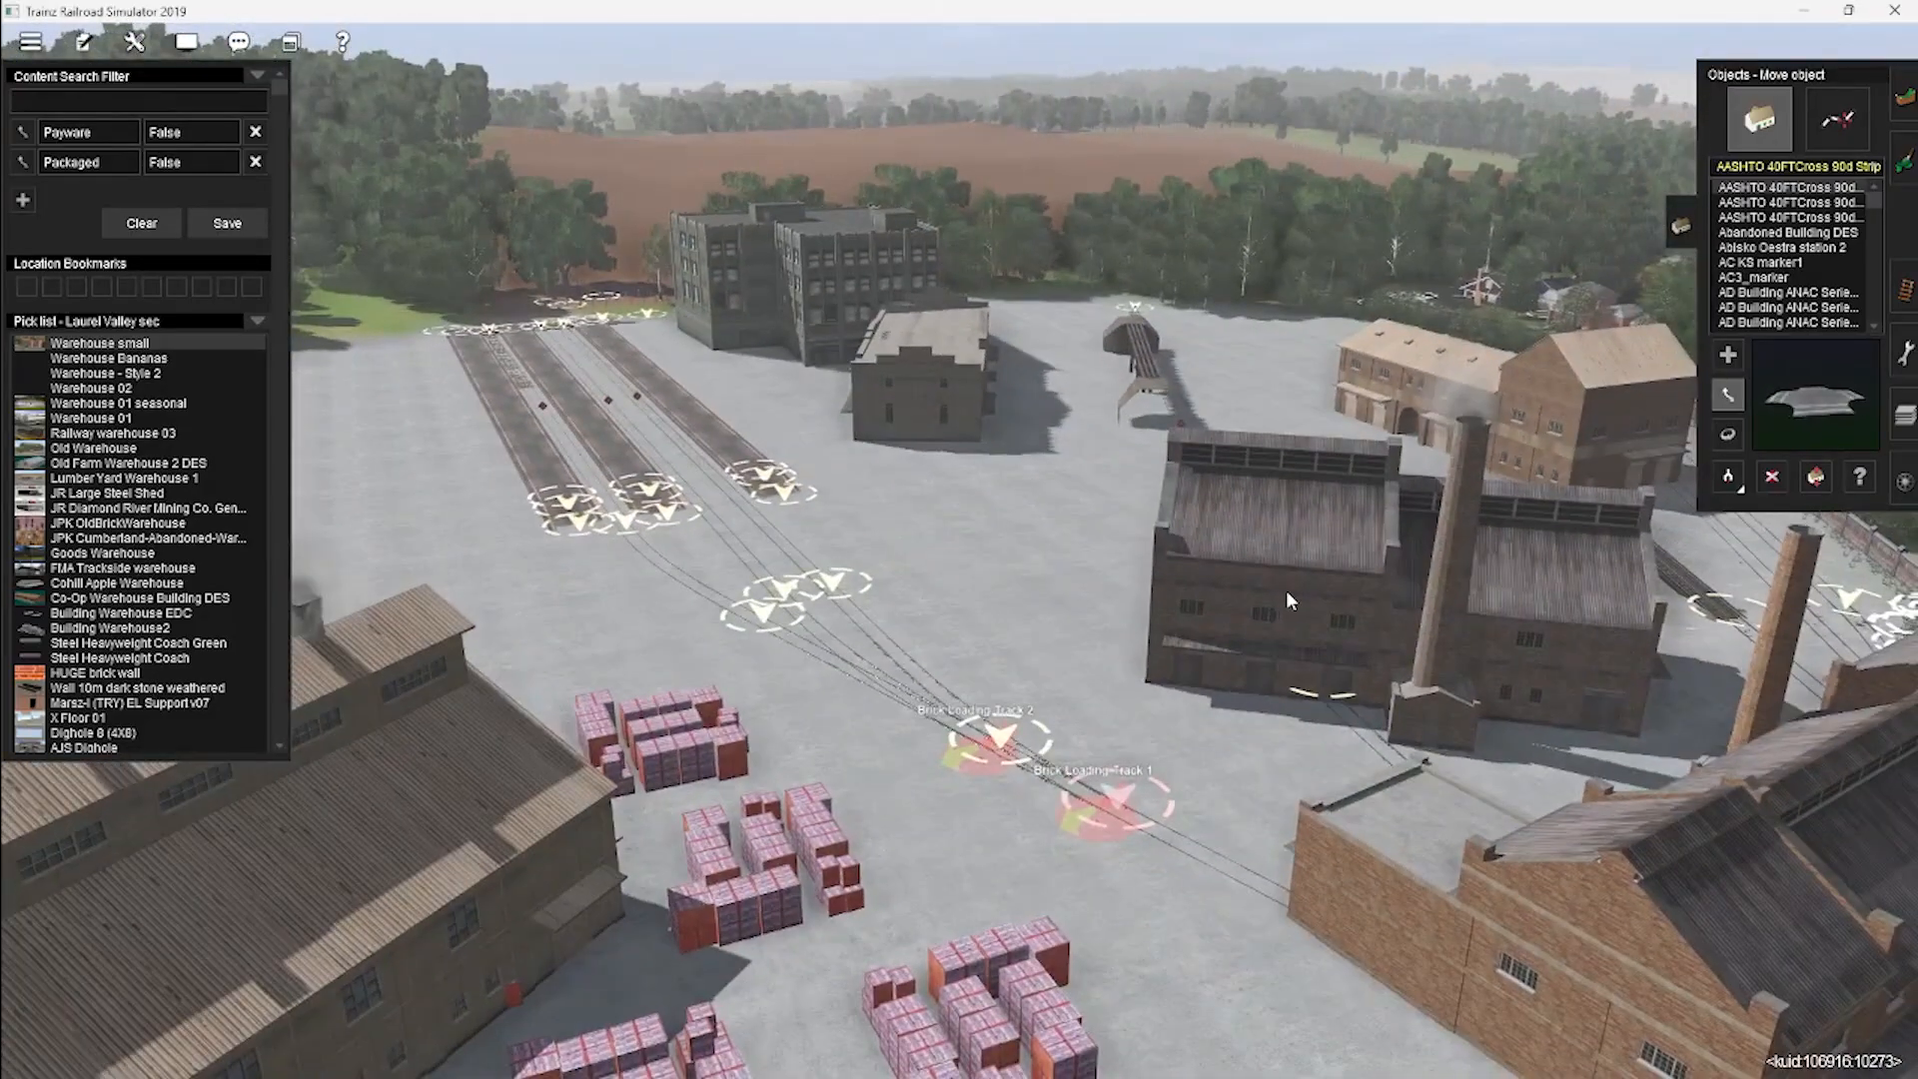
pyautogui.moveTo(1289, 599); pyautogui.dragTo(955, 529)
# Move the large tan corrugated-roof factory from the brick stacks to the forest side of the platform tracks.
pyautogui.rightClick(664, 672)
pyautogui.moveTo(663, 673); pyautogui.dragTo(829, 519)
pyautogui.press('Left')
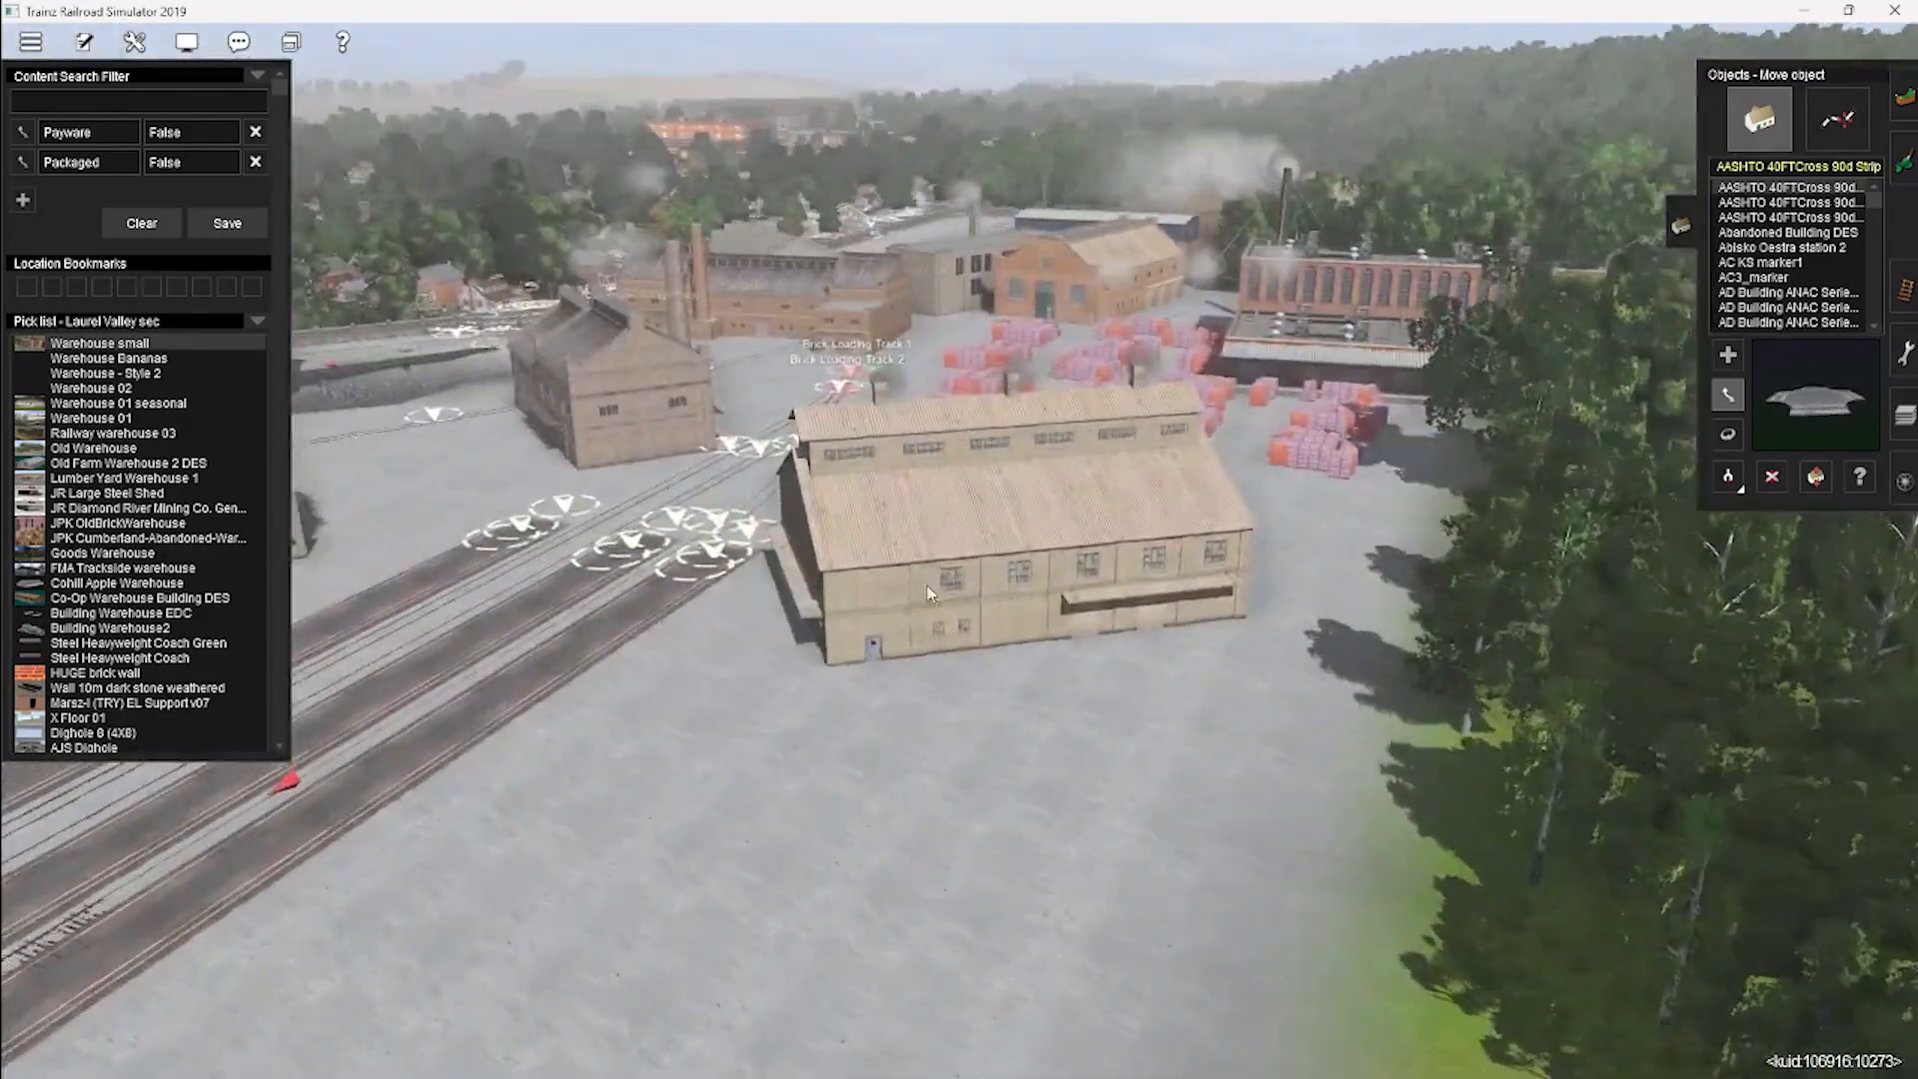
pyautogui.press('Left')
# Rotate the tan factory parallel to the tracks and set it against the outer platform at the far end.
pyautogui.click(1728, 435)
pyautogui.moveTo(859, 325); pyautogui.dragTo(1344, 580)
pyautogui.click(1728, 394)
pyautogui.press('Left')
pyautogui.click(1728, 435)
pyautogui.press('Left')
pyautogui.click(1728, 395)
pyautogui.moveTo(984, 454); pyautogui.dragTo(987, 397)
pyautogui.press('Left')
pyautogui.scroll(-5, 986, 684)
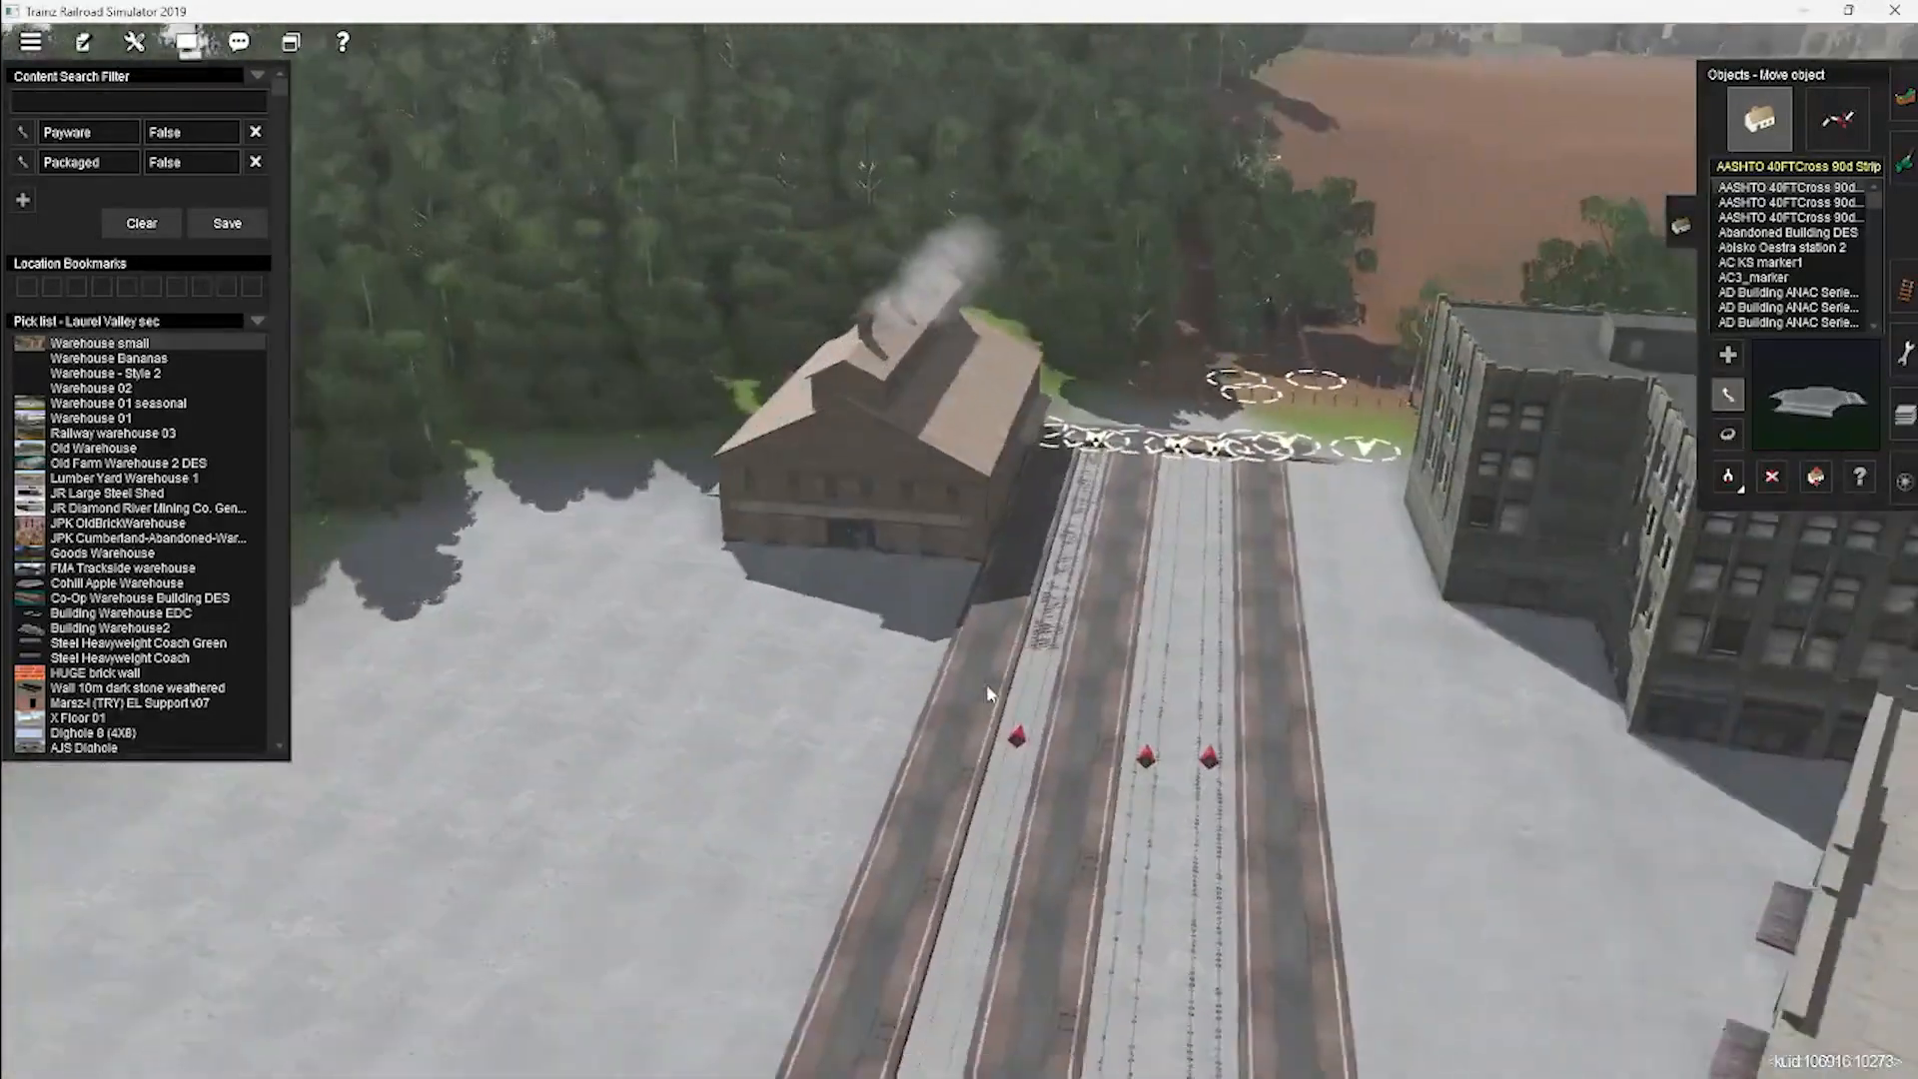
# Move the concrete warehouse across the tracks beside the tan factory and rotate it to 180.0.
pyautogui.press('Right')
pyautogui.moveTo(1244, 509); pyautogui.dragTo(938, 420)
pyautogui.scroll(4, 1058, 570)
pyautogui.press('r')
pyautogui.moveTo(1058, 569); pyautogui.dragTo(1070, 599)
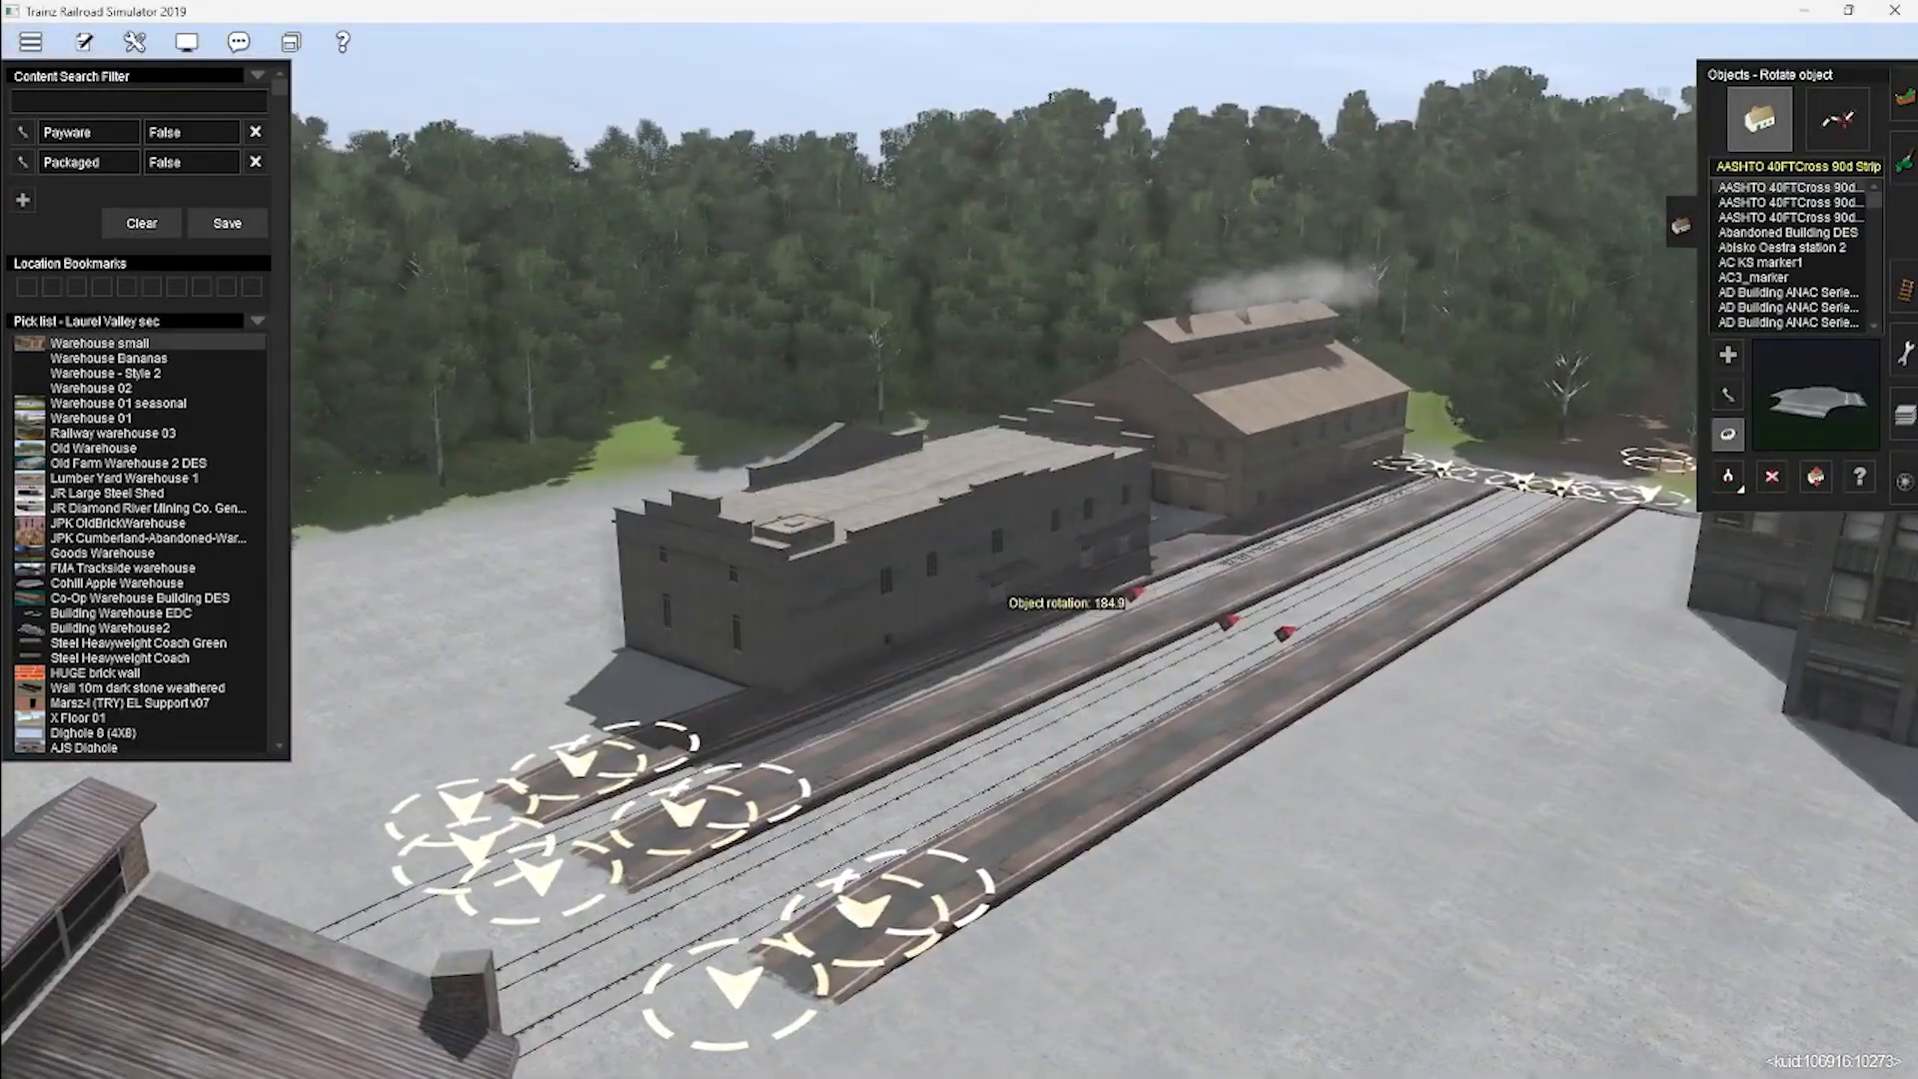
pyautogui.scroll(4, 923, 483)
pyautogui.moveTo(923, 629); pyautogui.dragTo(909, 645)
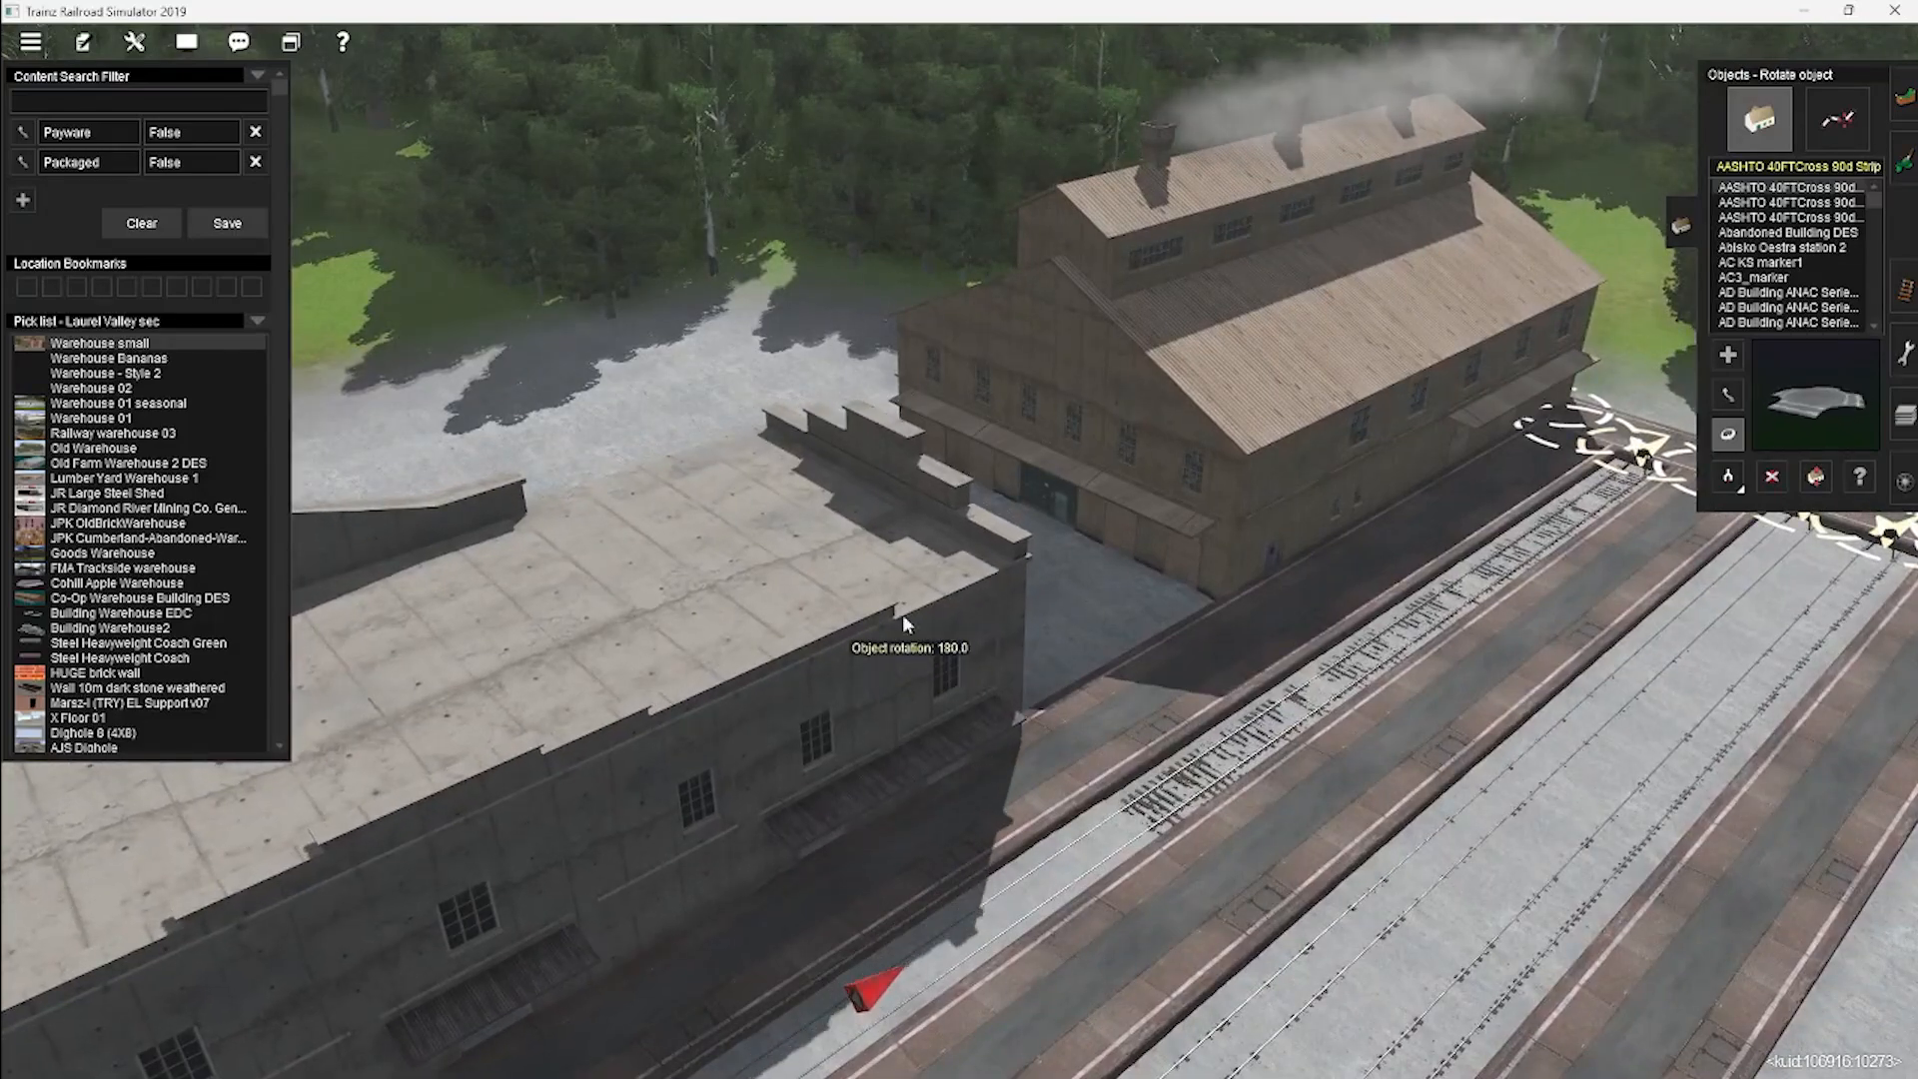
# Butt the concrete warehouse against the tan factory along the outer platform and rotate it to 180.5.
pyautogui.rightClick(1160, 482)
pyautogui.press('Right')
pyautogui.press('Left')
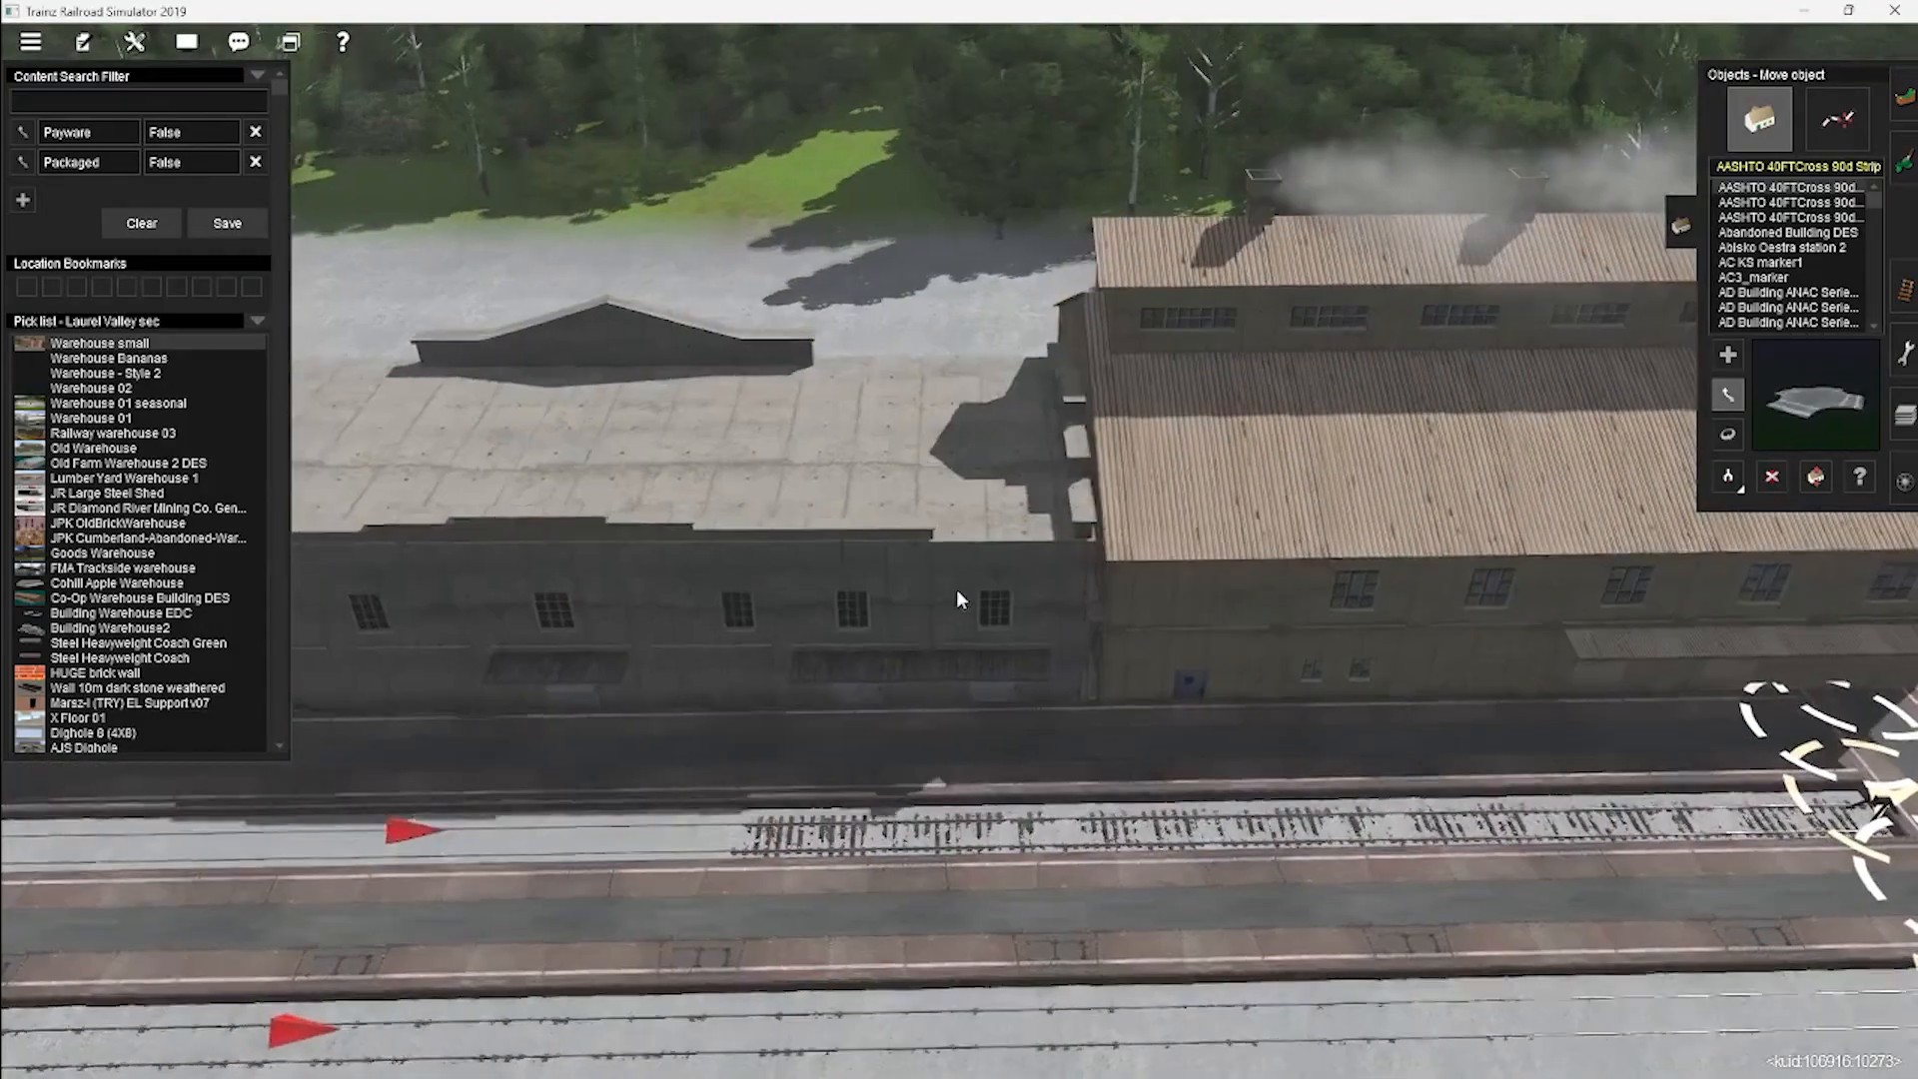
pyautogui.press('Left')
pyautogui.press('r')
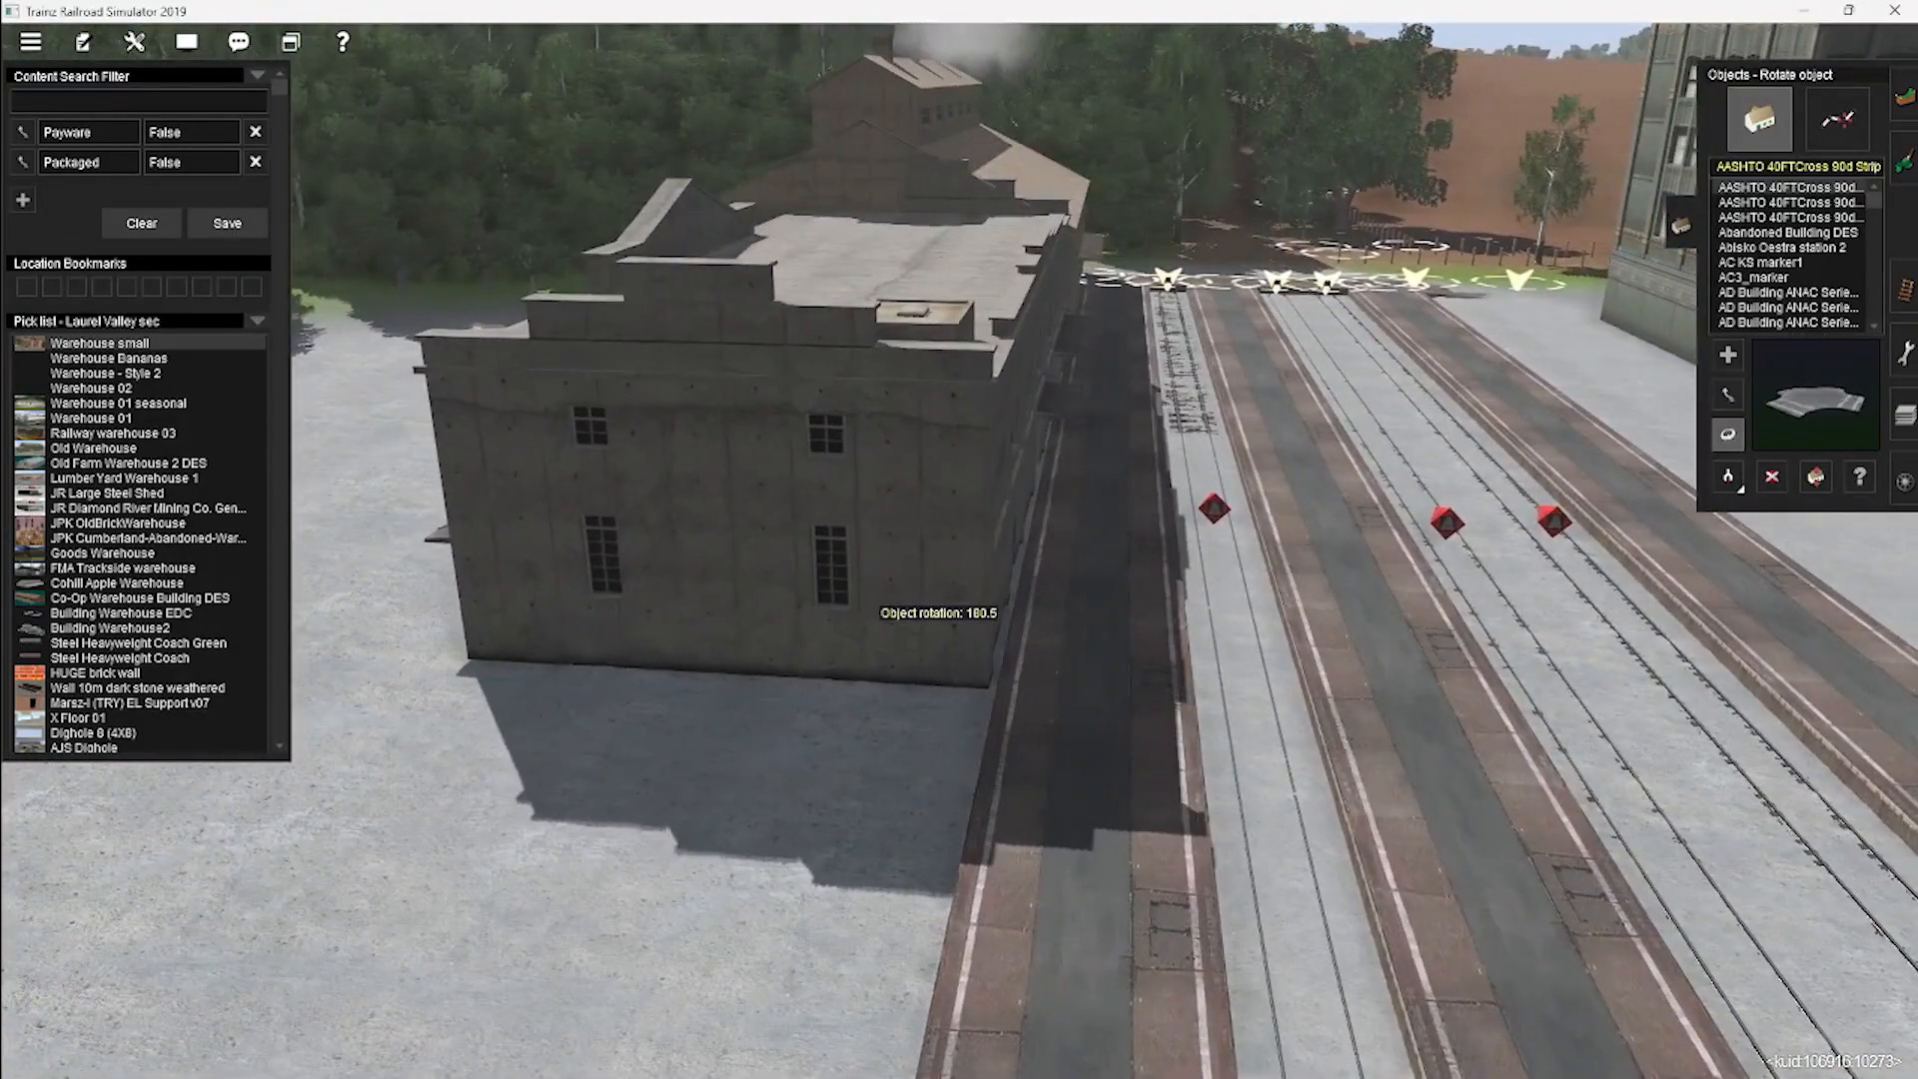
pyautogui.click(1729, 394)
pyautogui.press('Up')
pyautogui.rightClick(1043, 408)
pyautogui.press('Right')
pyautogui.scroll(3, 986, 468)
pyautogui.press('Left')
pyautogui.press('Down')
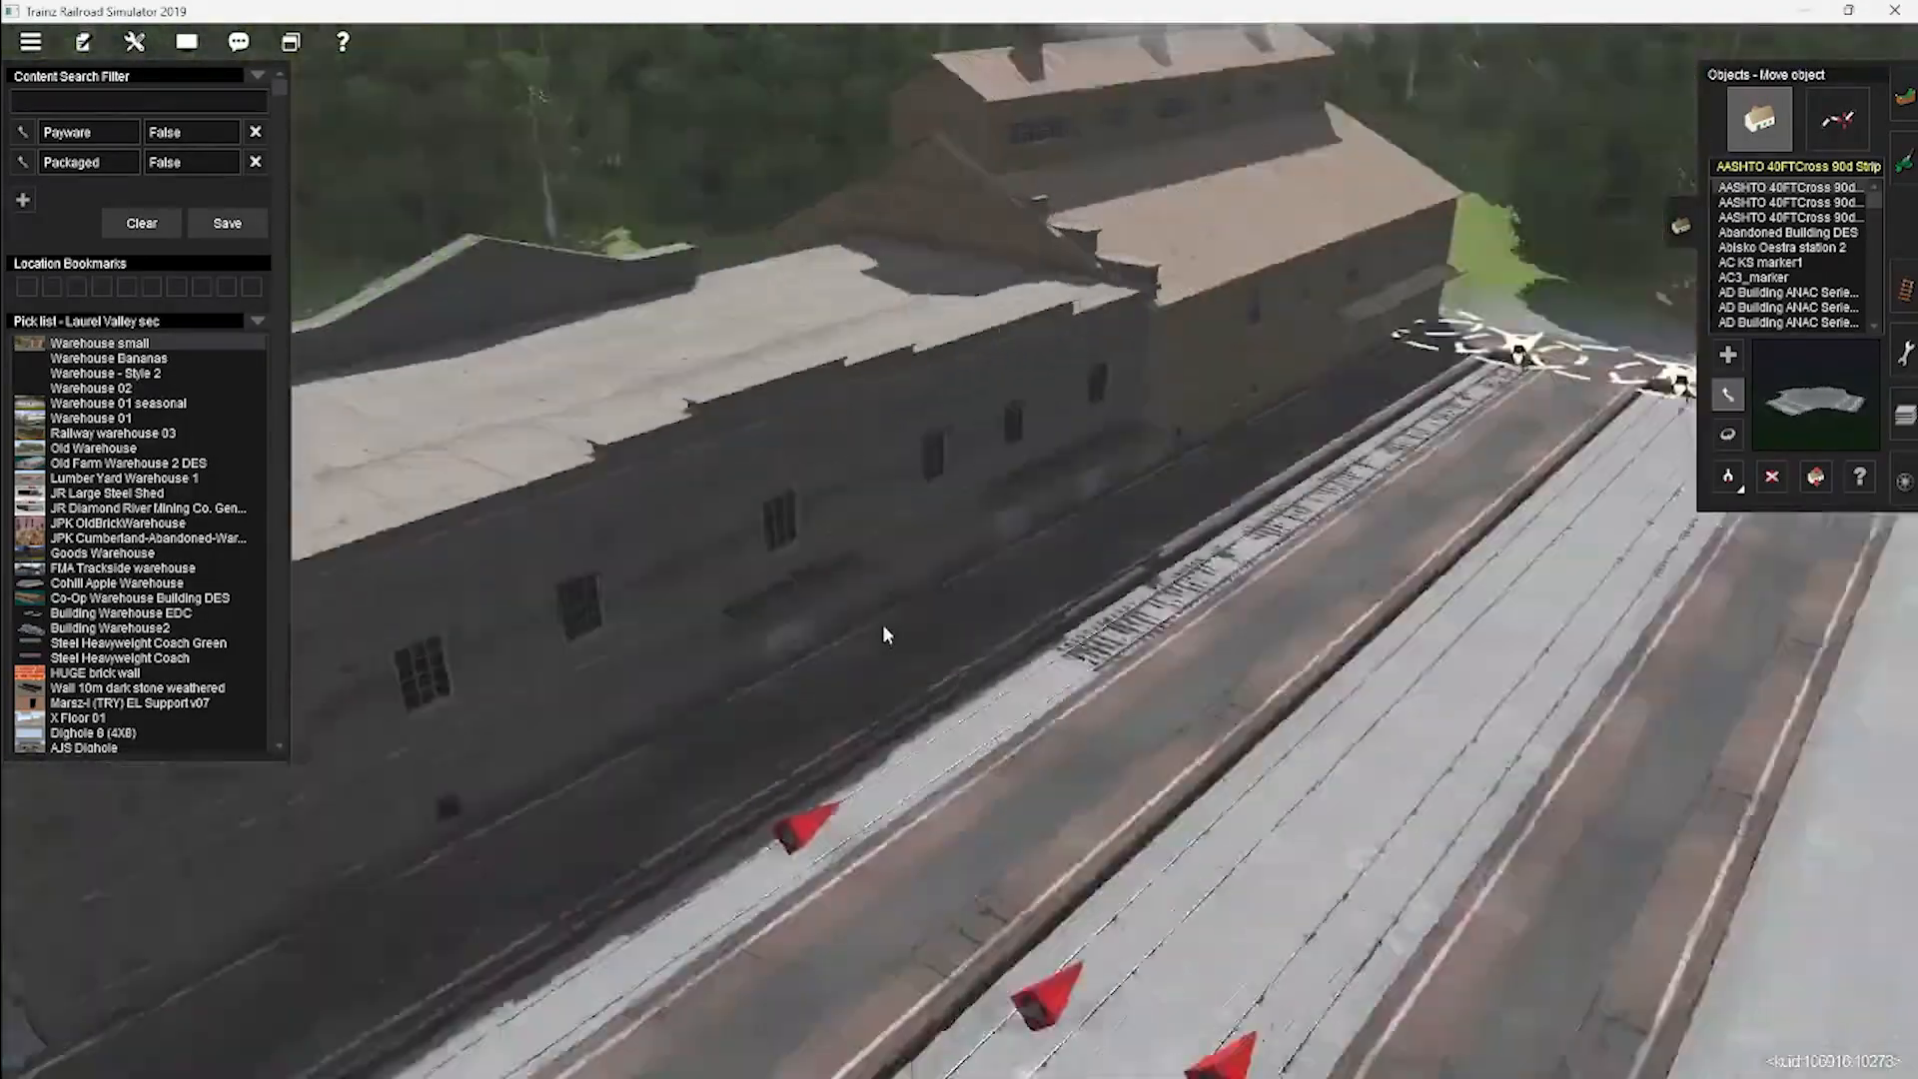
# Move the long red-brick factory near the coal tracks up against the dark factory with the chimney.
pyautogui.scroll(-10, 1013, 513)
pyautogui.press('Up')
pyautogui.press('Right')
pyautogui.rightClick(1289, 724)
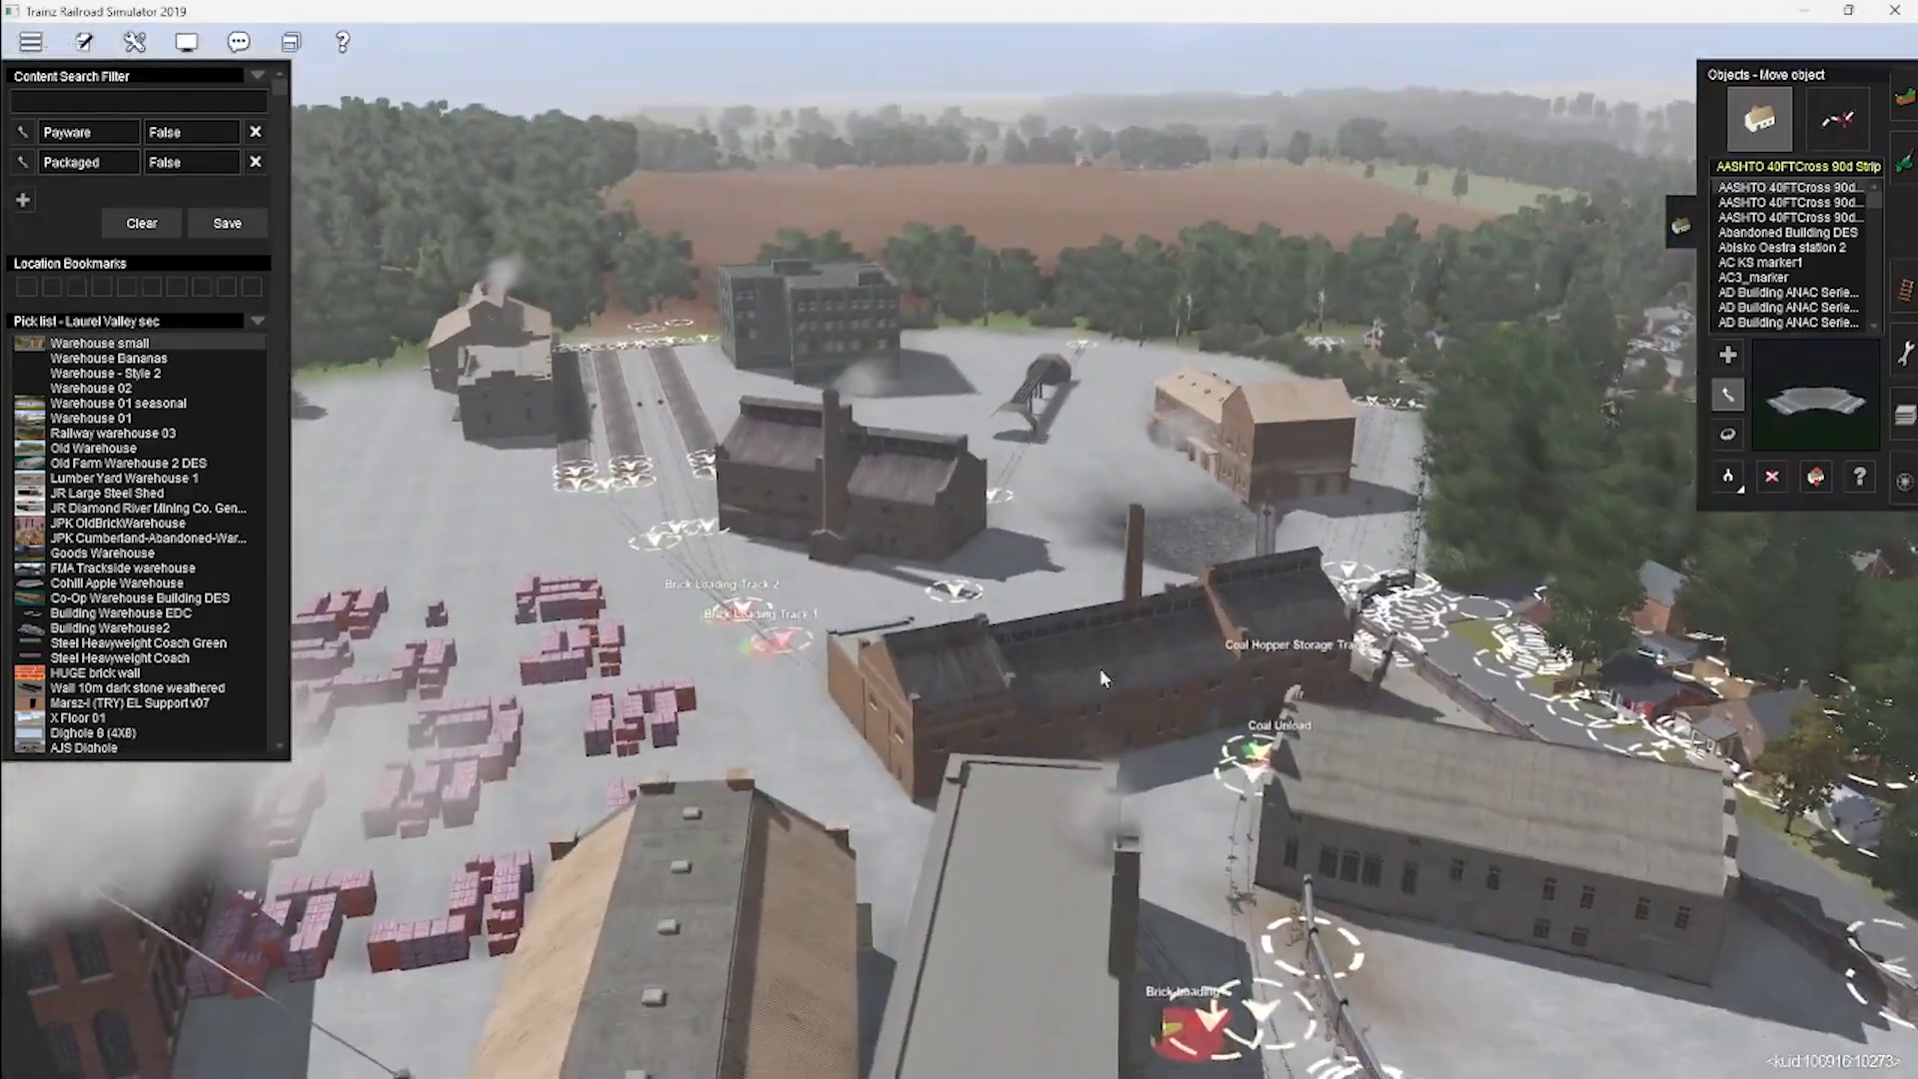
pyautogui.moveTo(1100, 668); pyautogui.dragTo(1048, 455)
# Move the flat-roofed red-brick factory to the outer platform in line with the concrete warehouse and rotate it parallel to the tracks.
pyautogui.rightClick(991, 734)
pyautogui.scroll(-5, 991, 734)
pyautogui.press('Left')
pyautogui.rightClick(861, 529)
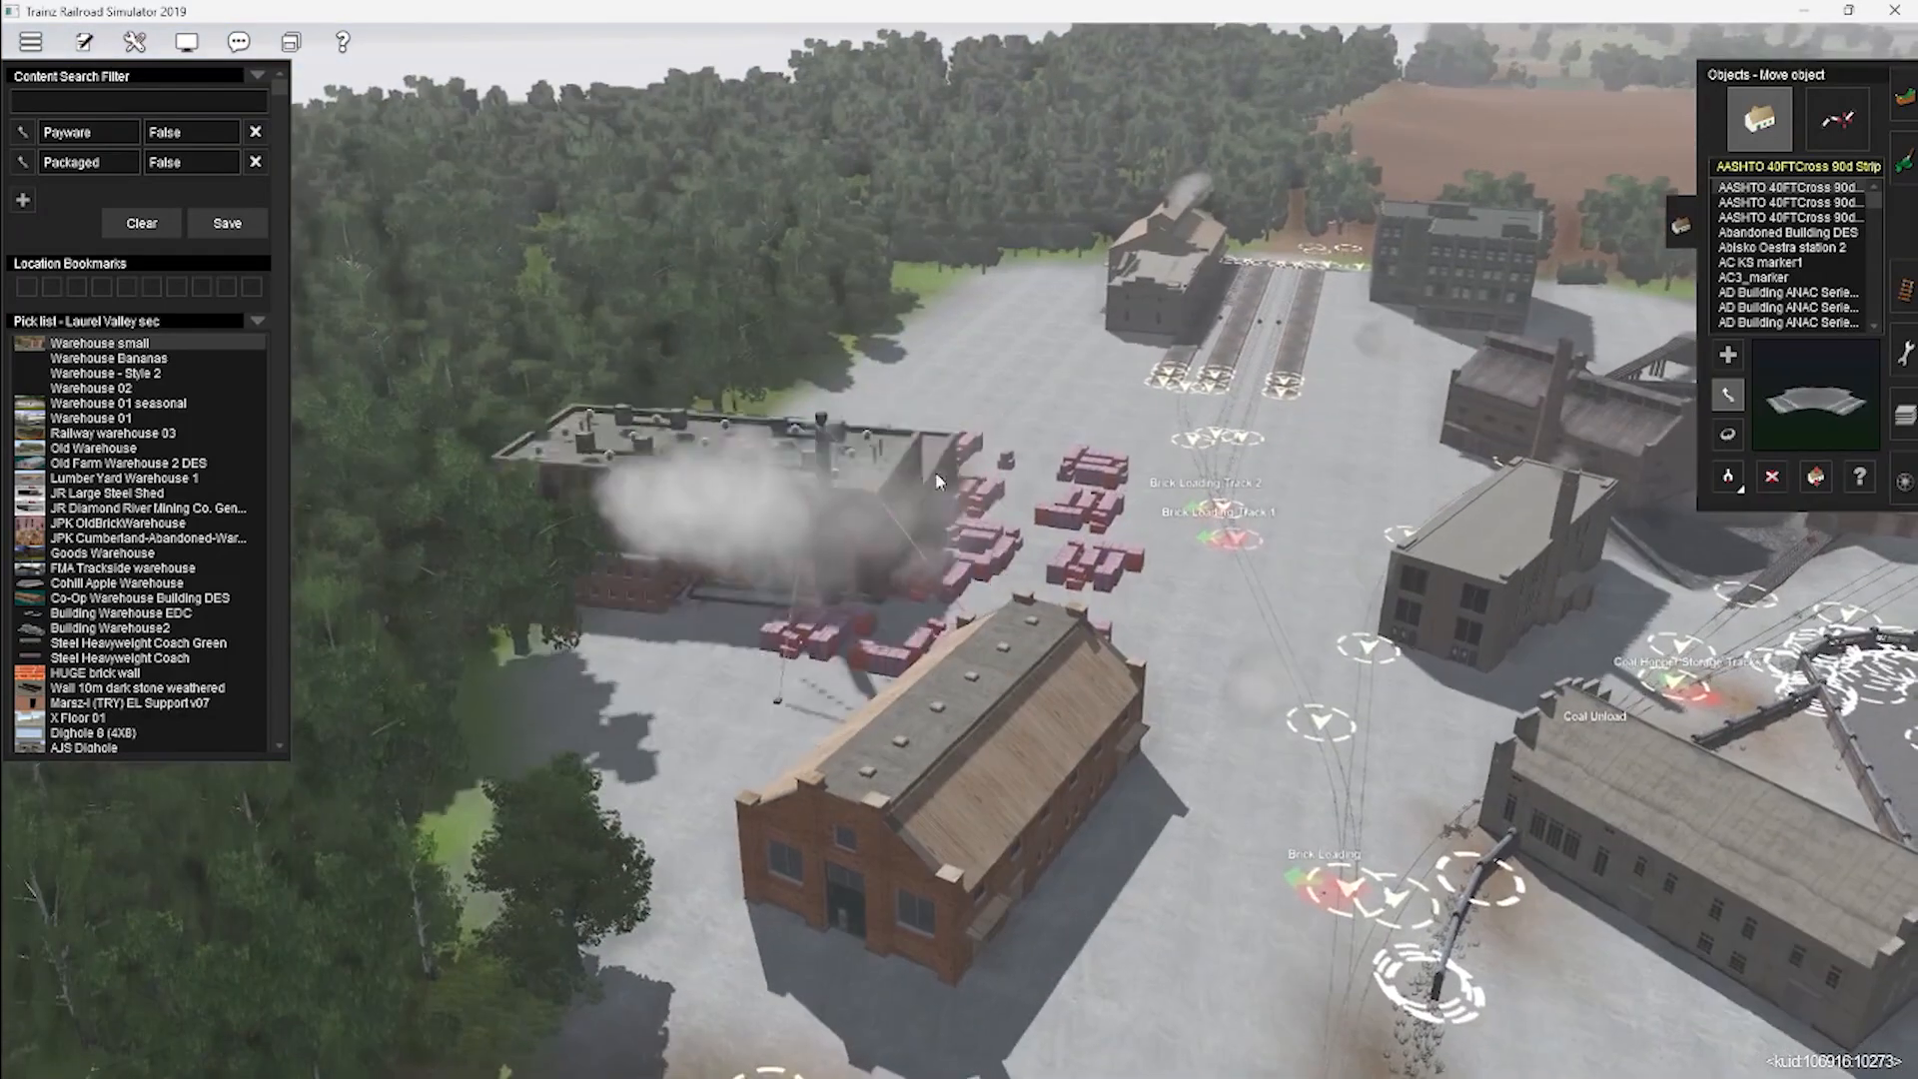
pyautogui.scroll(5, 848, 554)
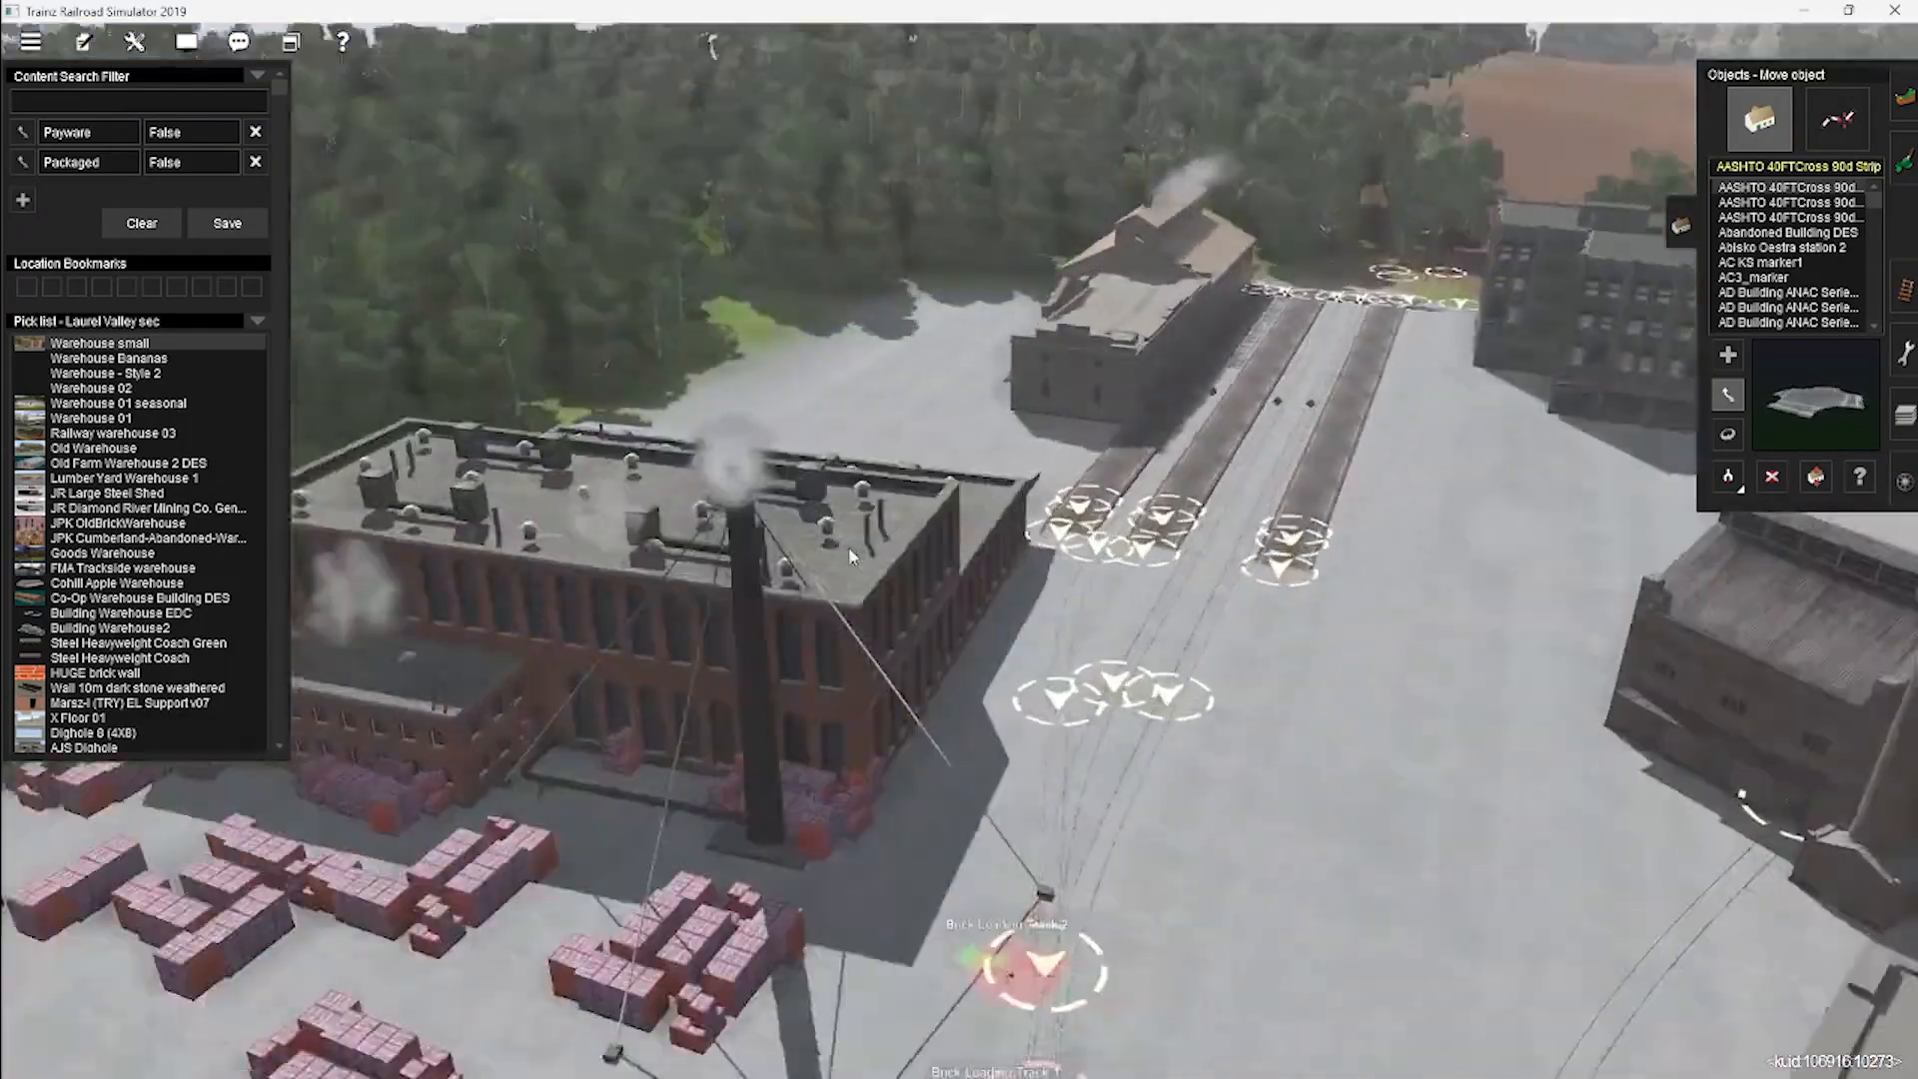
pyautogui.scroll(-4, 848, 555)
pyautogui.press('Left')
pyautogui.press('Left')
pyautogui.click(1728, 435)
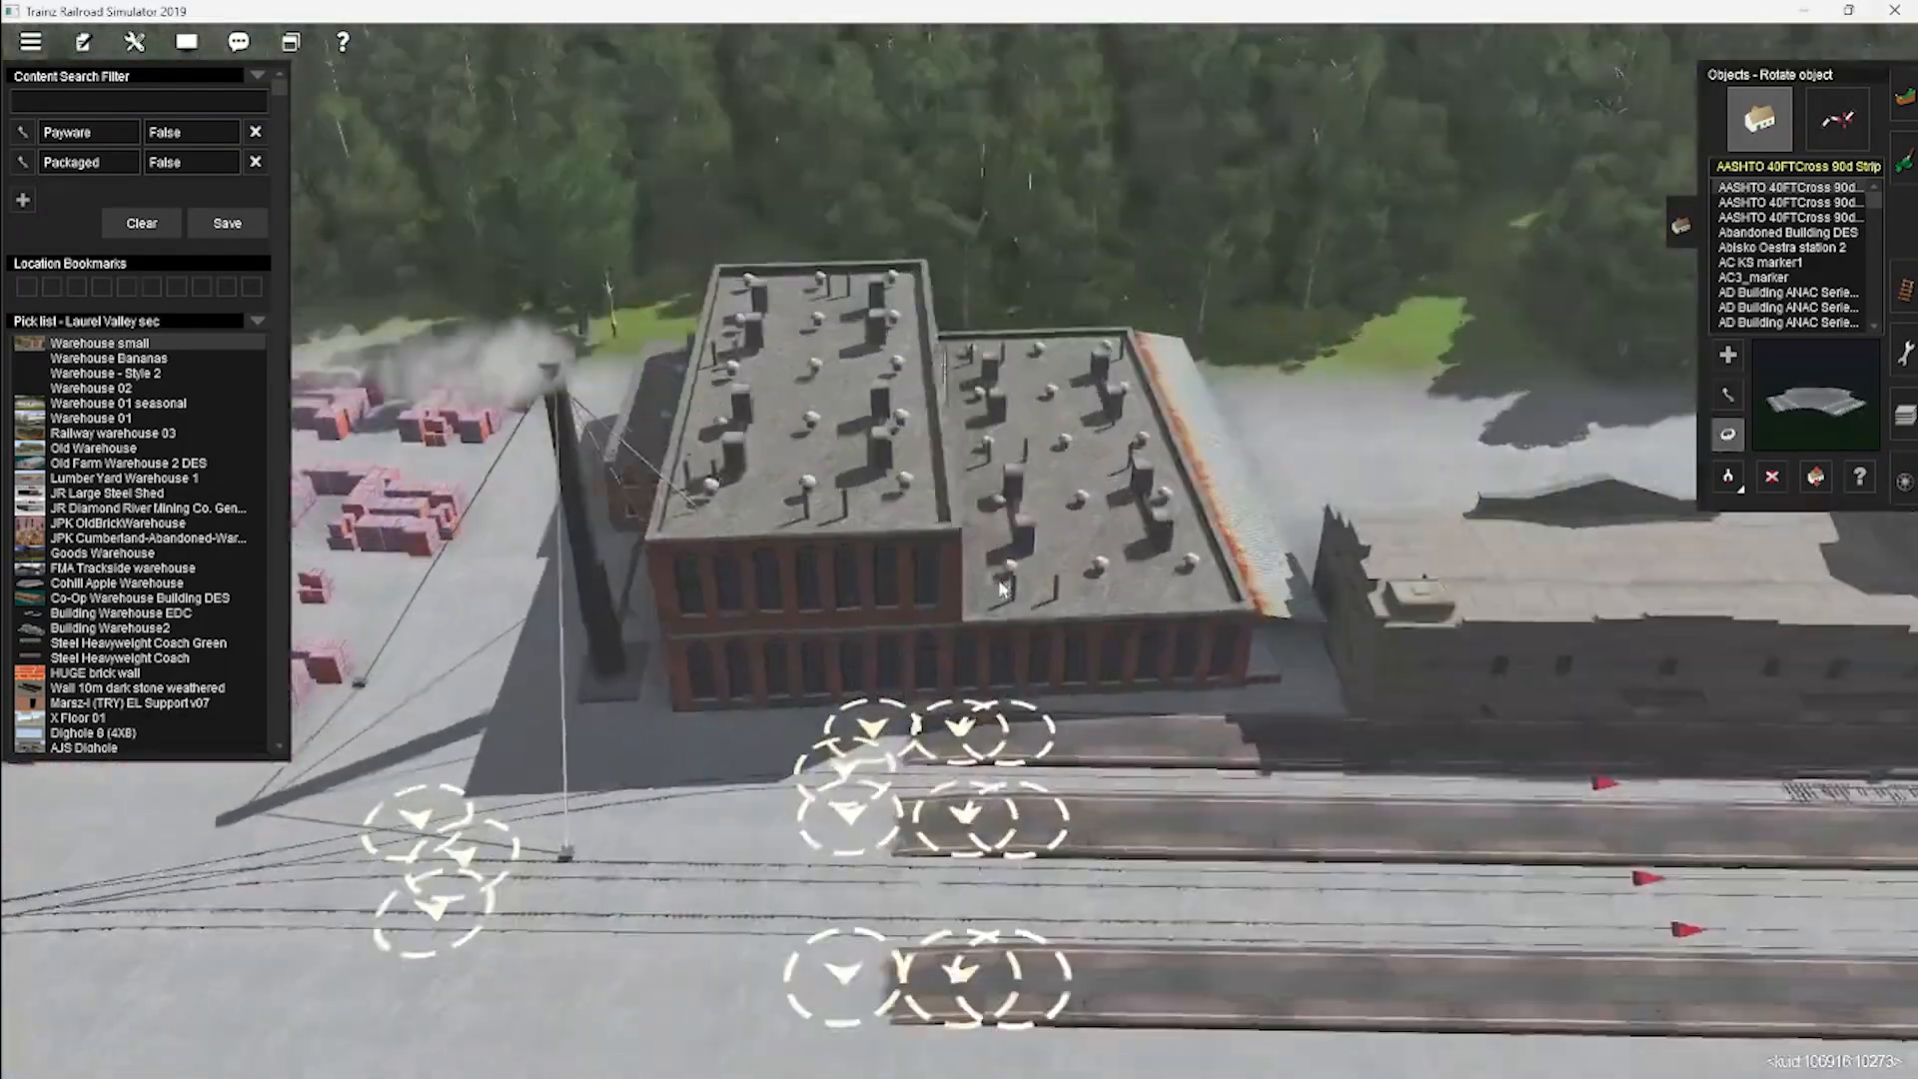
pyautogui.moveTo(944, 617); pyautogui.dragTo(959, 619)
# Move the grey-green multi-storey warehouse farther back from the platform tracks.
pyautogui.scroll(-8, 989, 648)
pyautogui.rightClick(905, 592)
pyautogui.press('Left')
pyautogui.click(1728, 394)
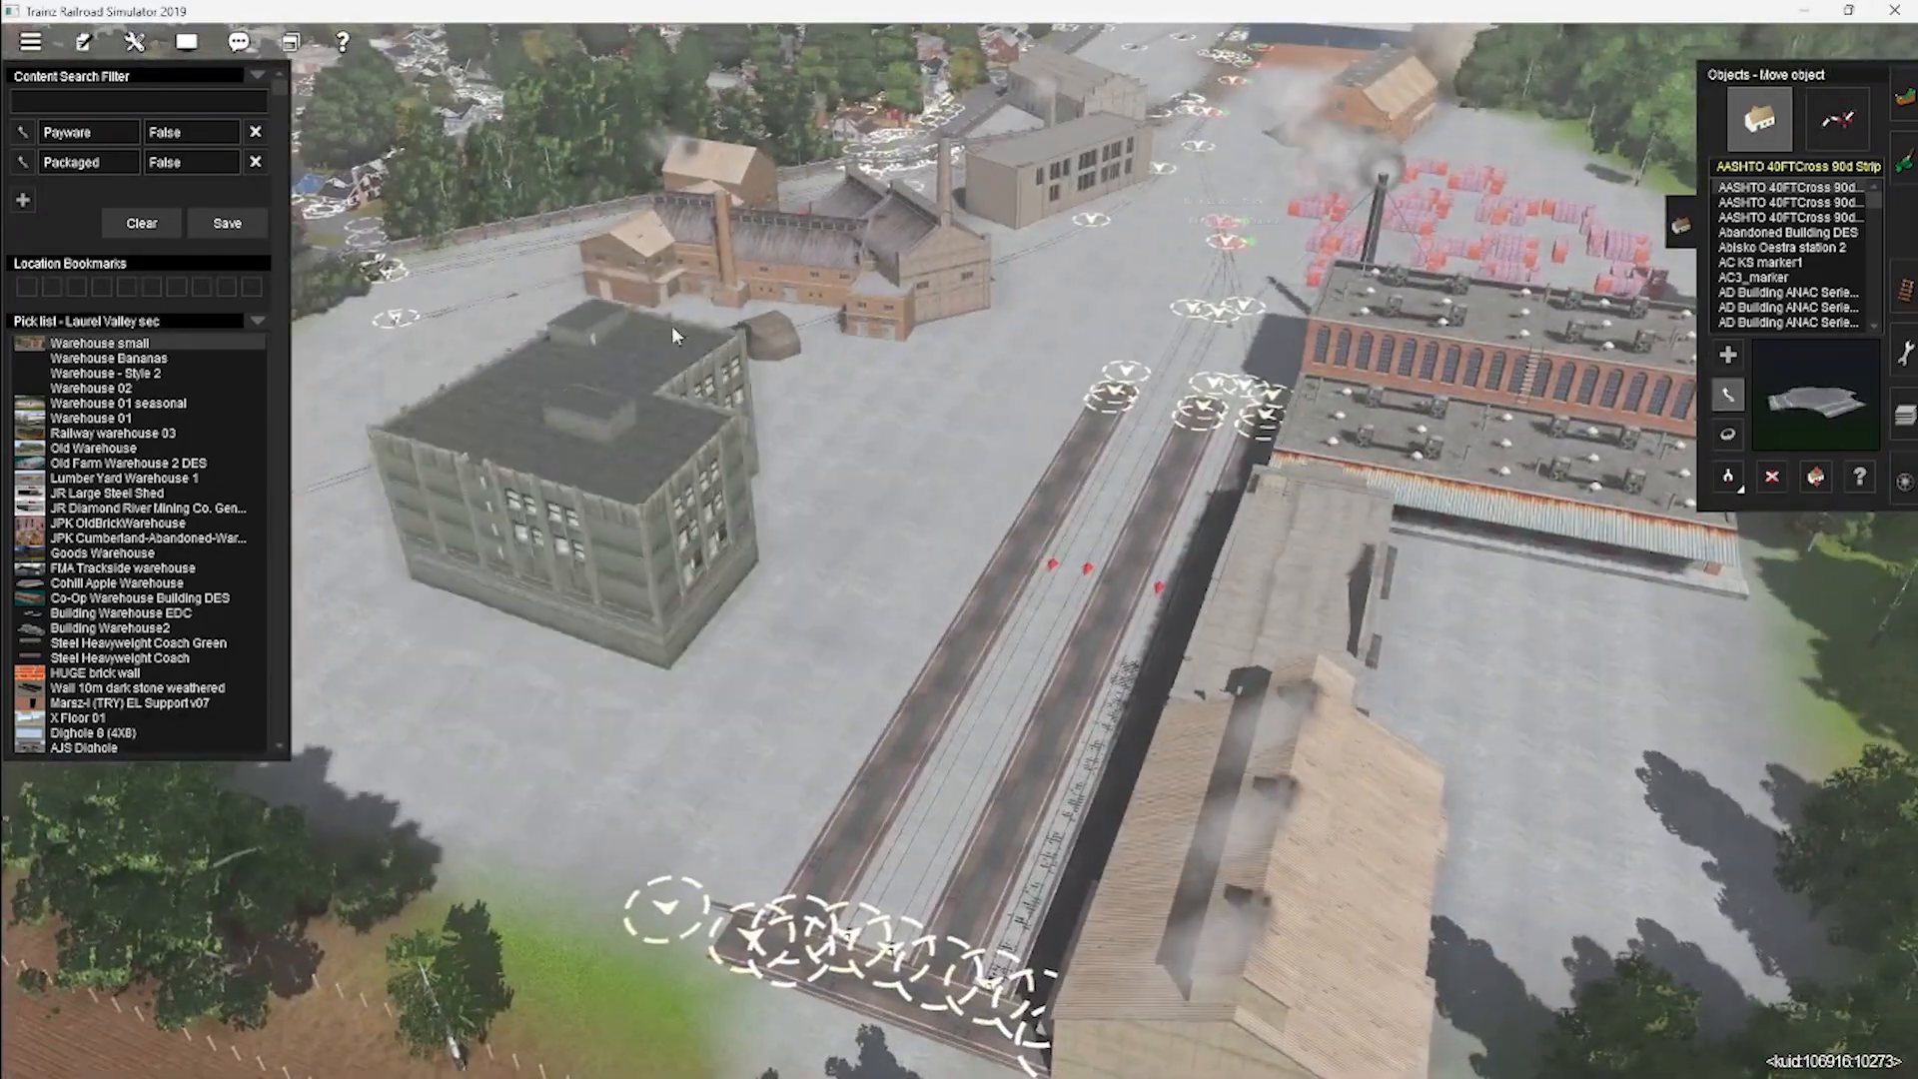
pyautogui.moveTo(671, 326); pyautogui.dragTo(654, 215)
# Move the flat-roofed red-brick factory across the tracks and rotate it so its canopy side runs along the opposite platform.
pyautogui.moveTo(1478, 410); pyautogui.dragTo(699, 574)
pyautogui.press('Left')
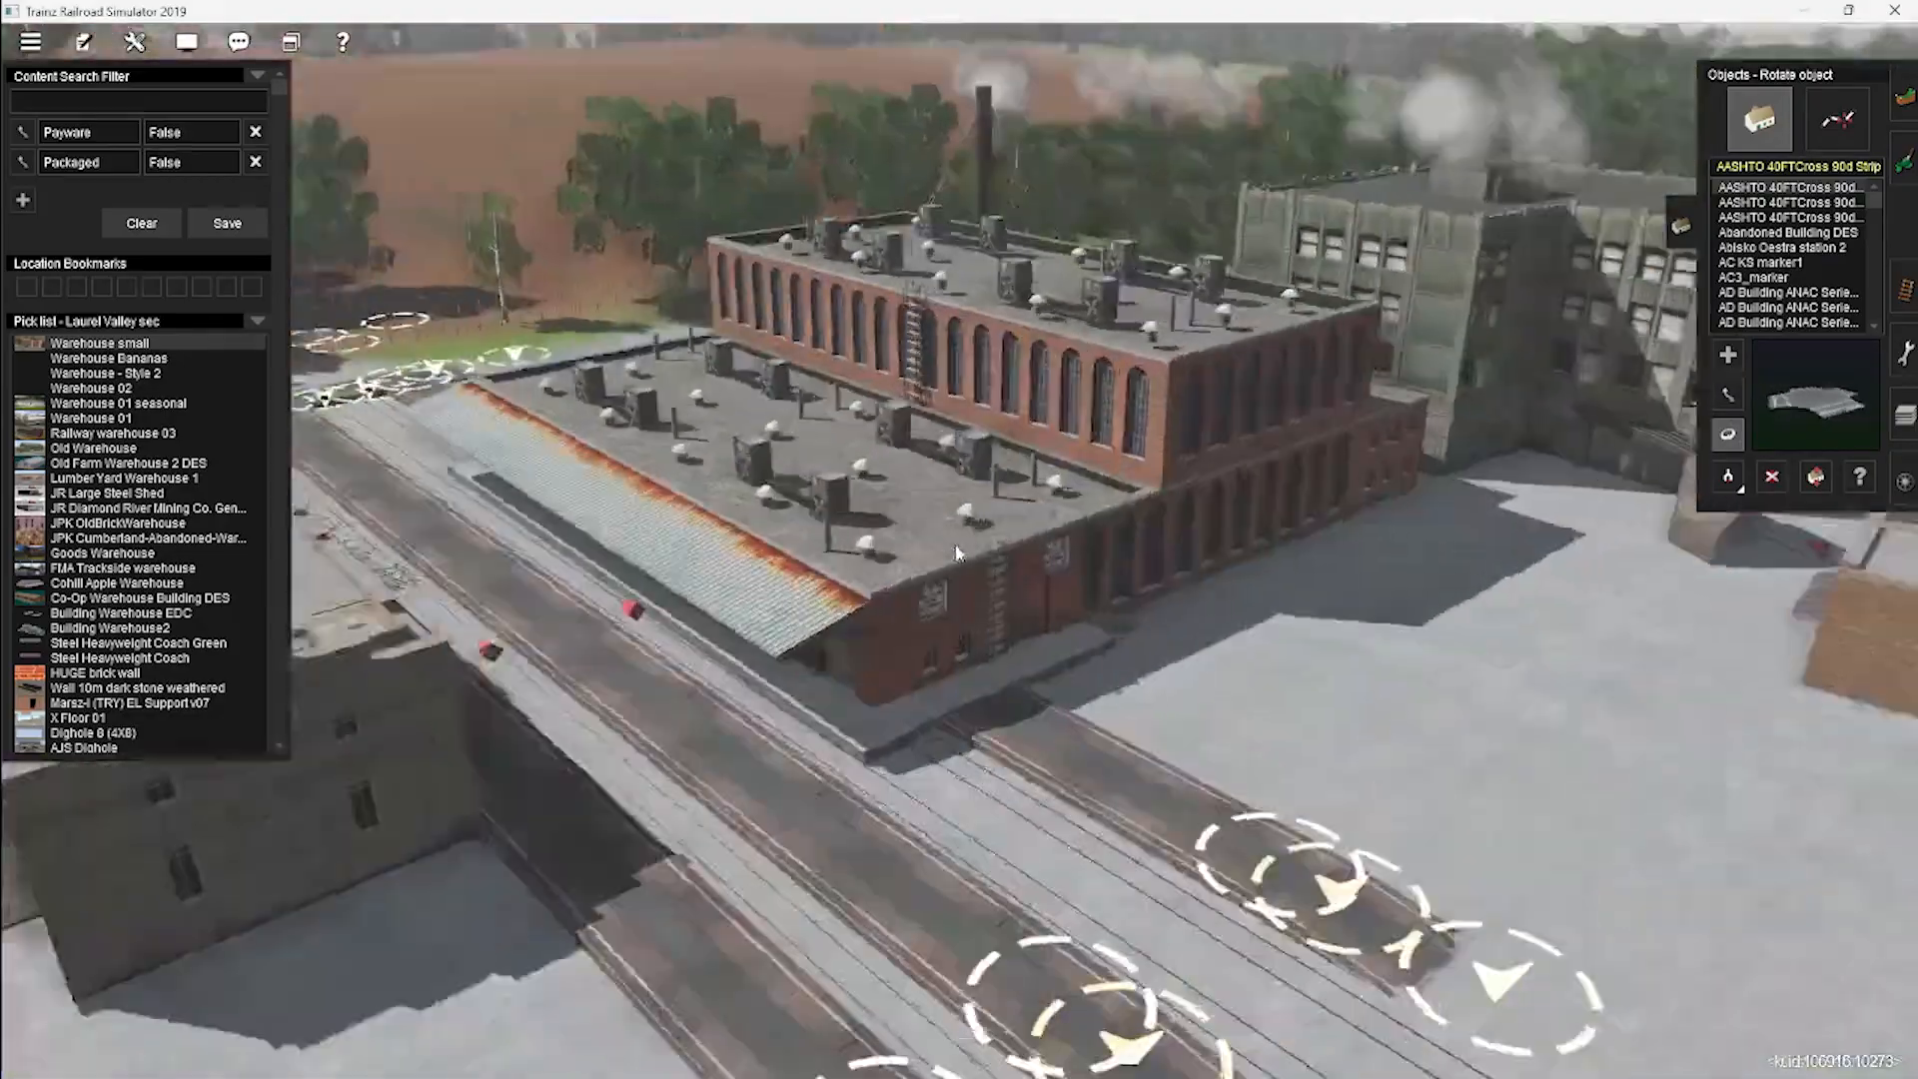
pyautogui.scroll(5, 878, 641)
pyautogui.press('Left')
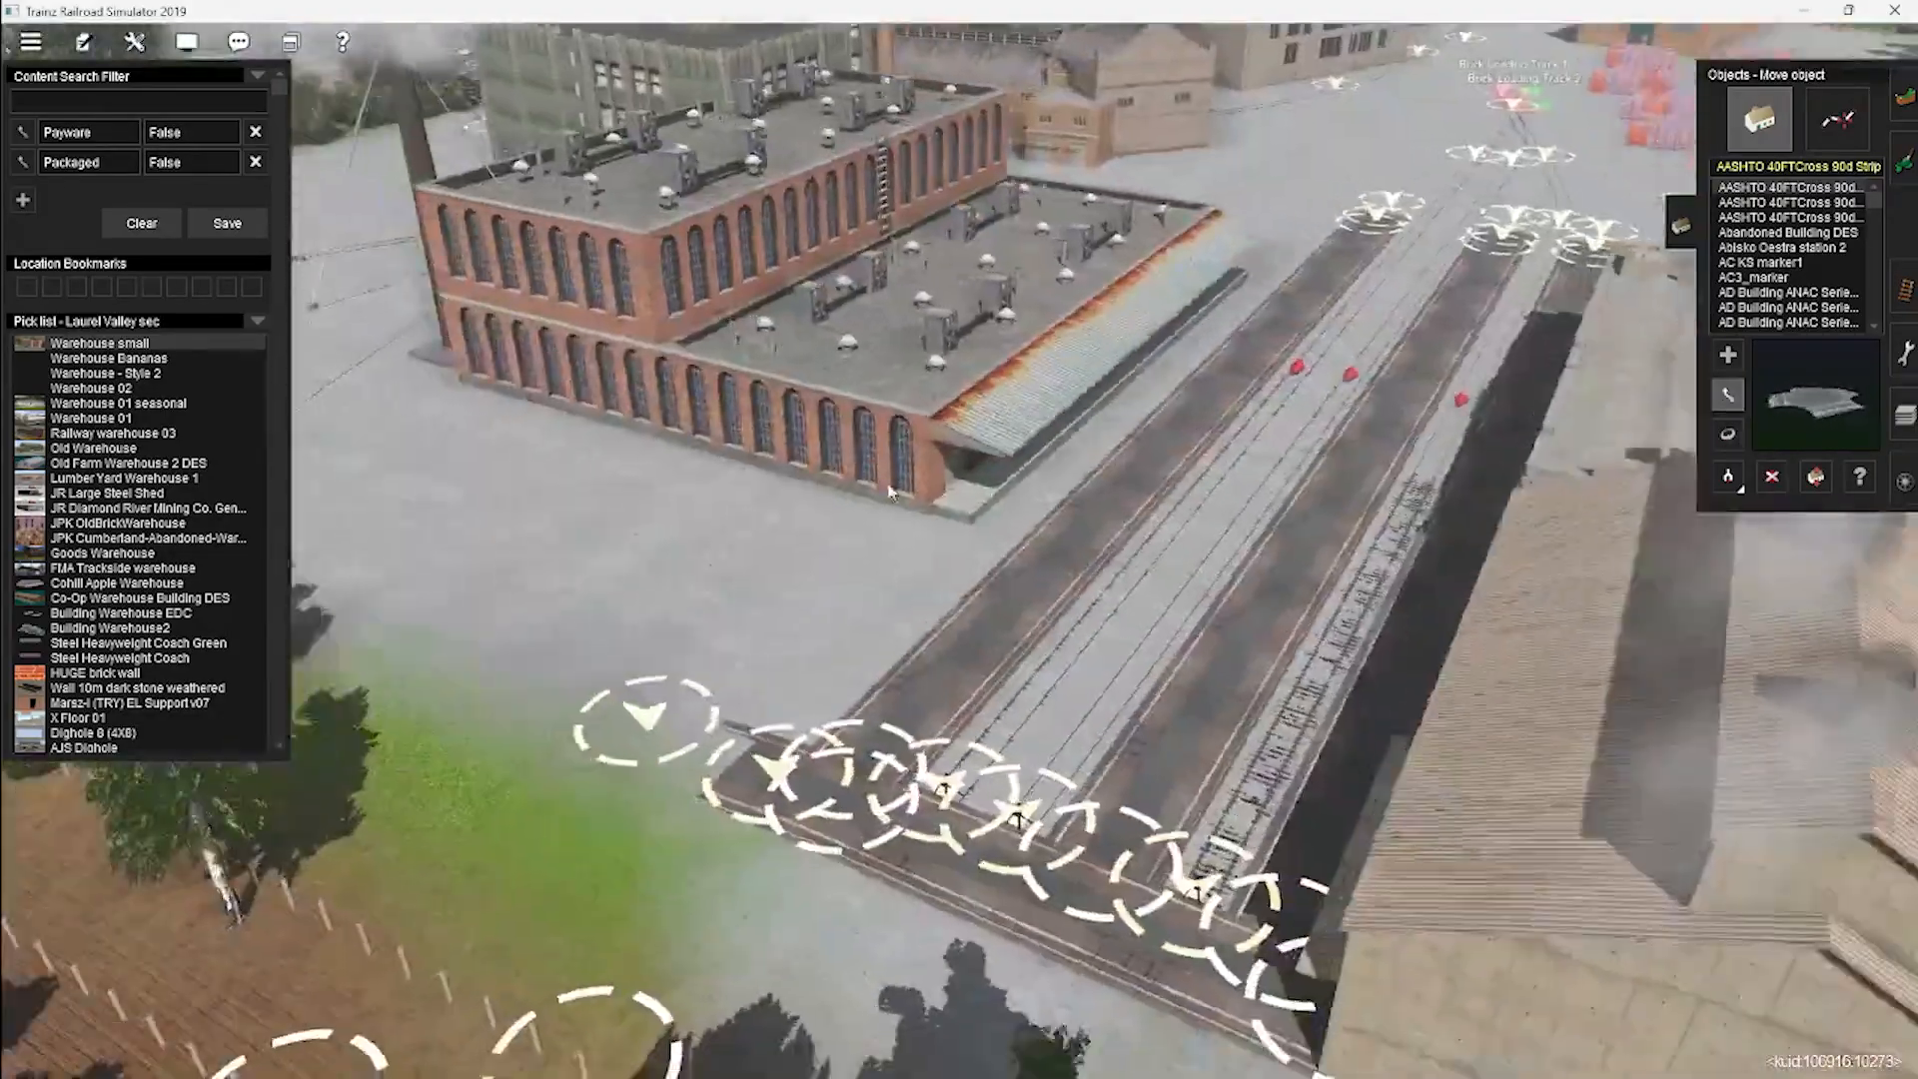
pyautogui.scroll(3, 823, 524)
pyautogui.press('Down')
pyautogui.scroll(4, 938, 545)
pyautogui.rightClick(1348, 518)
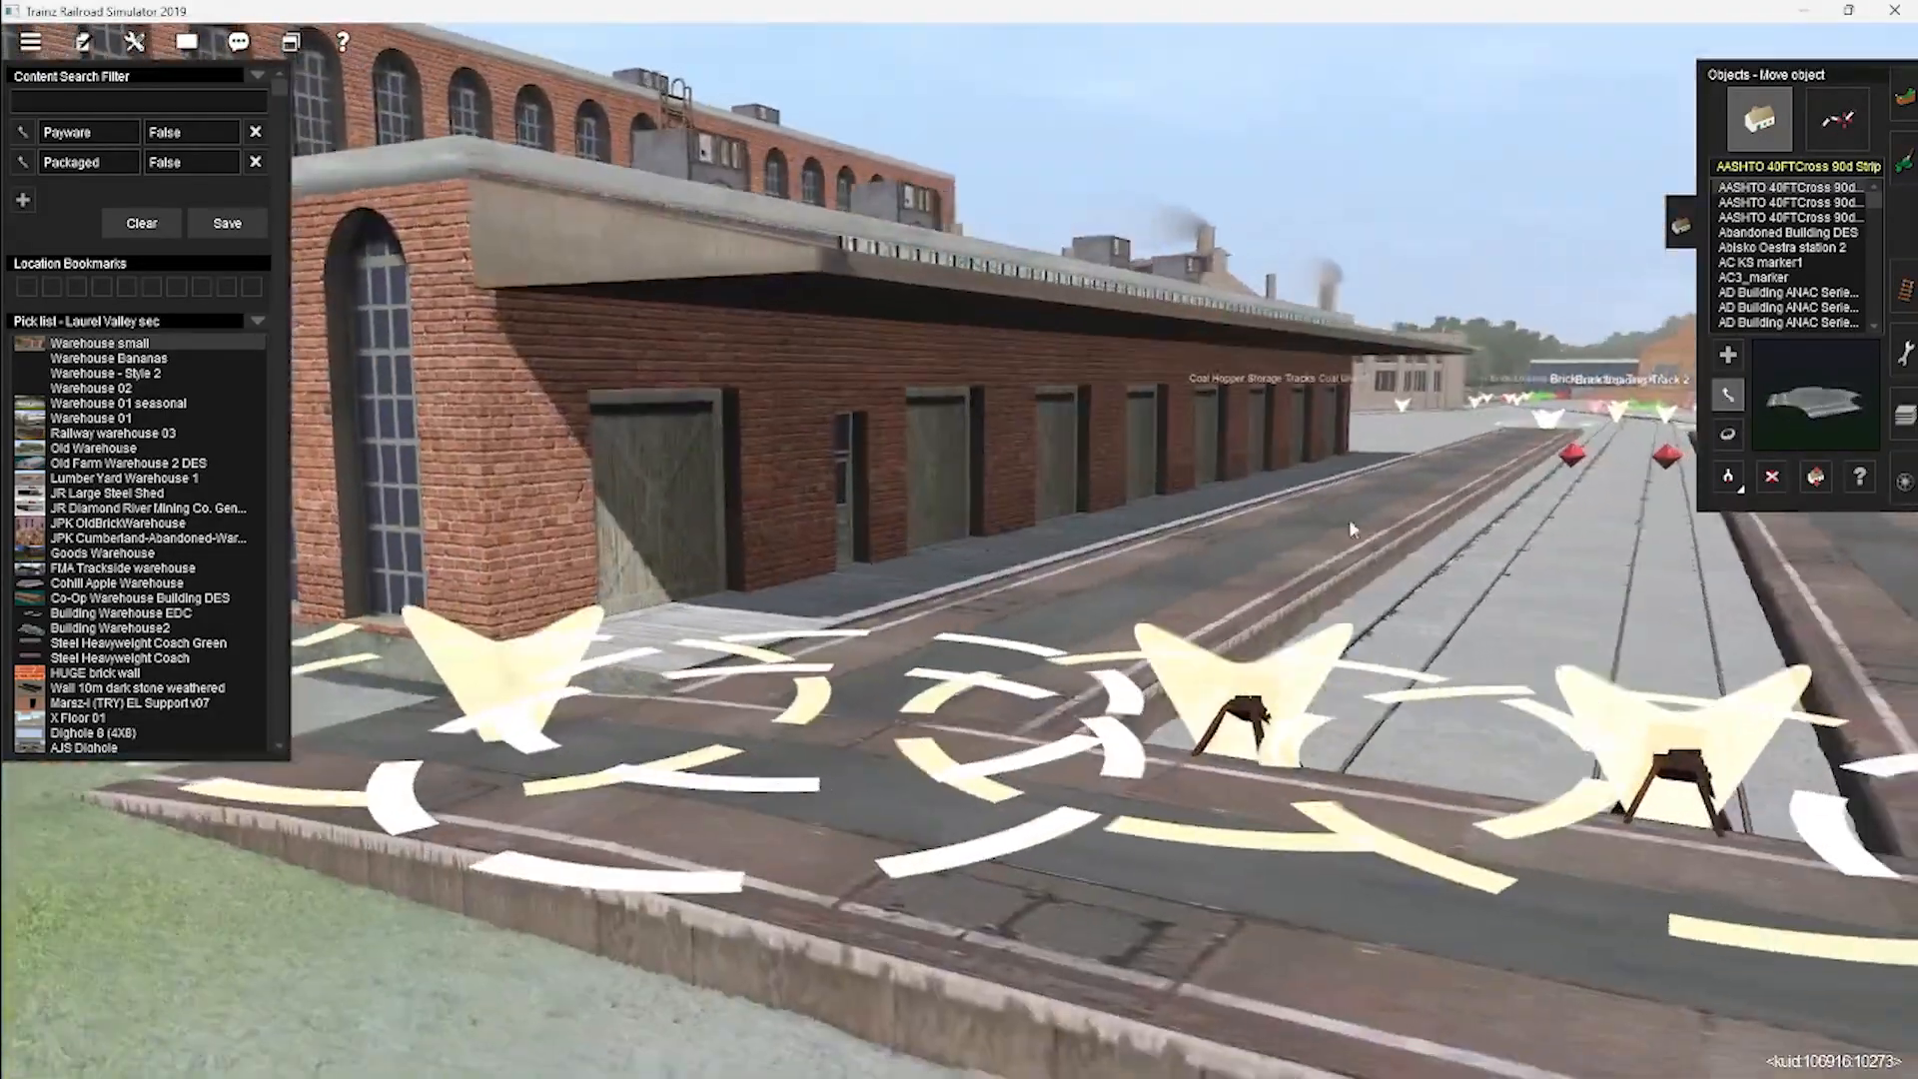
# Move the grey gabled warehouse to the dead end of the platform tracks, beside the tan factory.
pyautogui.press('Up')
pyautogui.scroll(-5, 1040, 496)
pyautogui.rightClick(1040, 496)
pyautogui.press('Right')
pyautogui.rightClick(1100, 799)
pyautogui.press('Left')
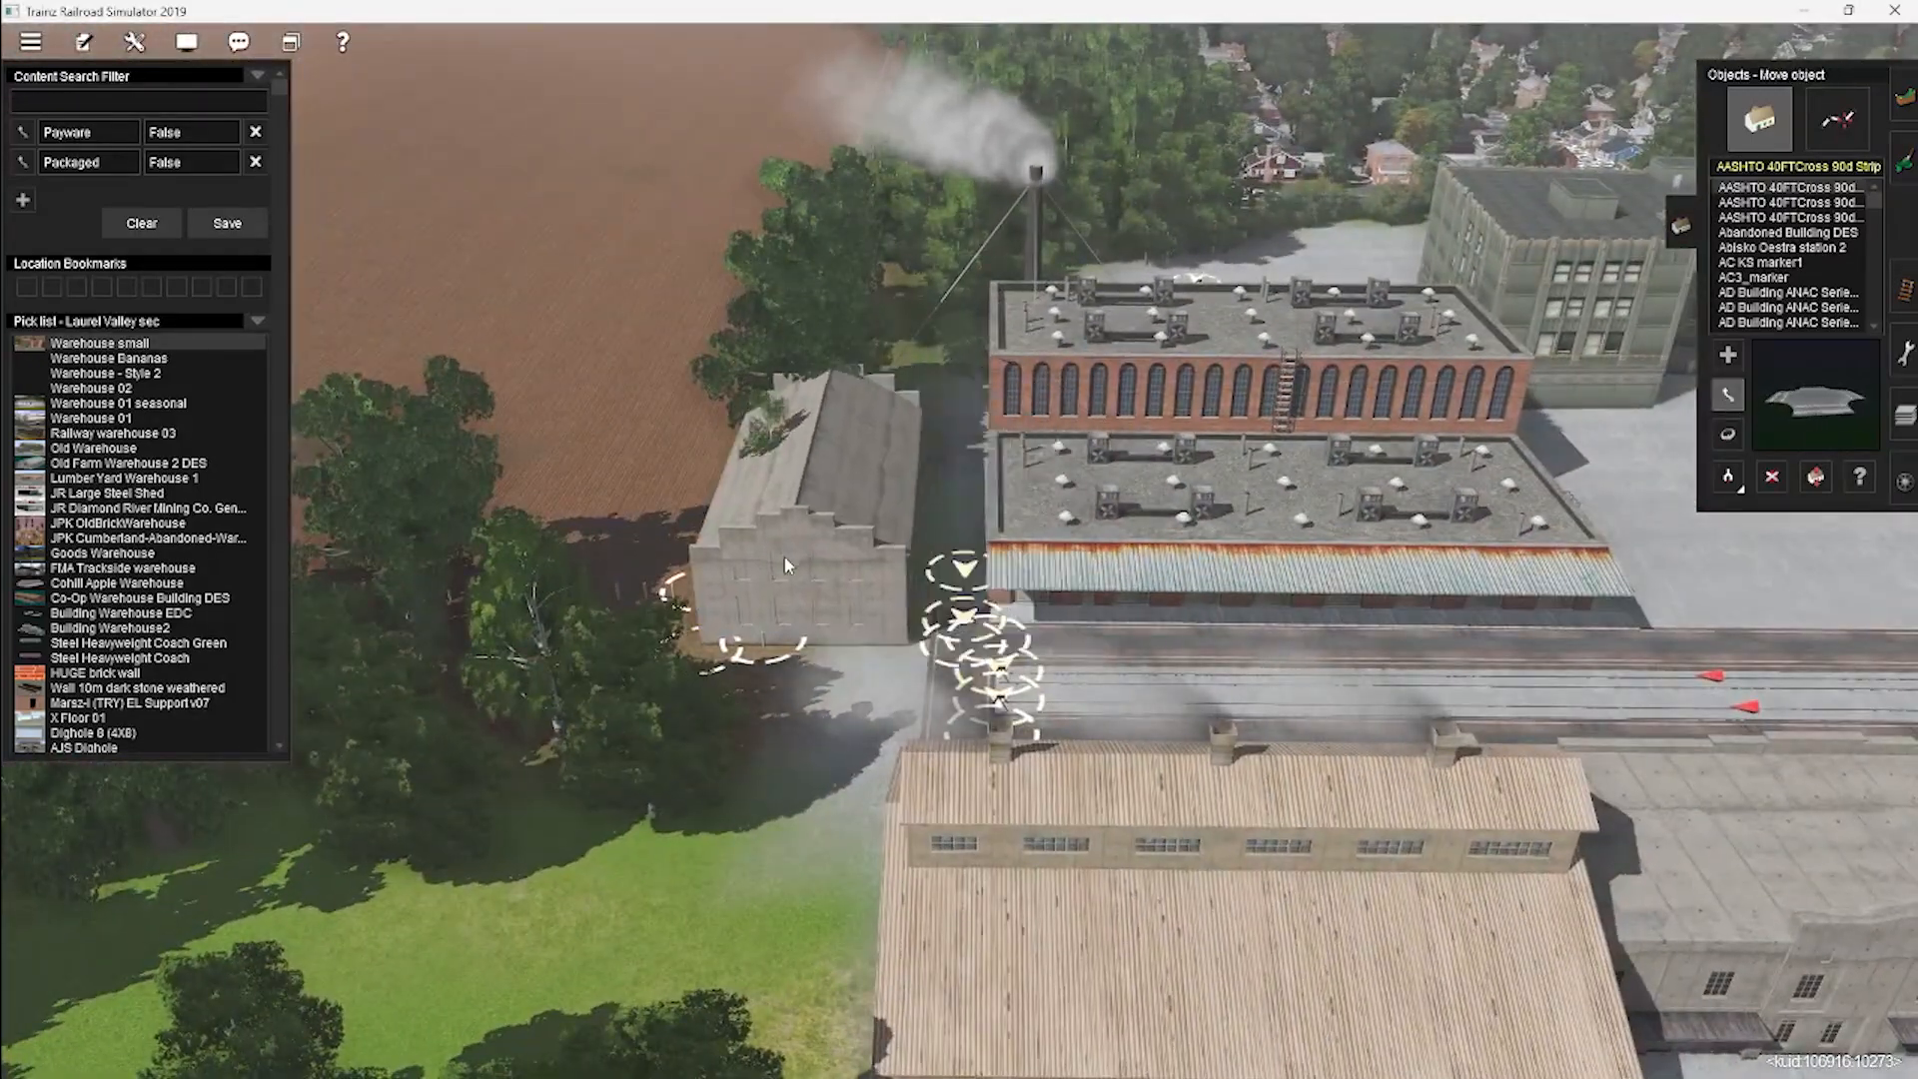
pyautogui.moveTo(783, 558); pyautogui.dragTo(831, 644)
# Rotate the grey gabled warehouse square to the track ends and fit it against the end platform and tan factory.
pyautogui.press('r')
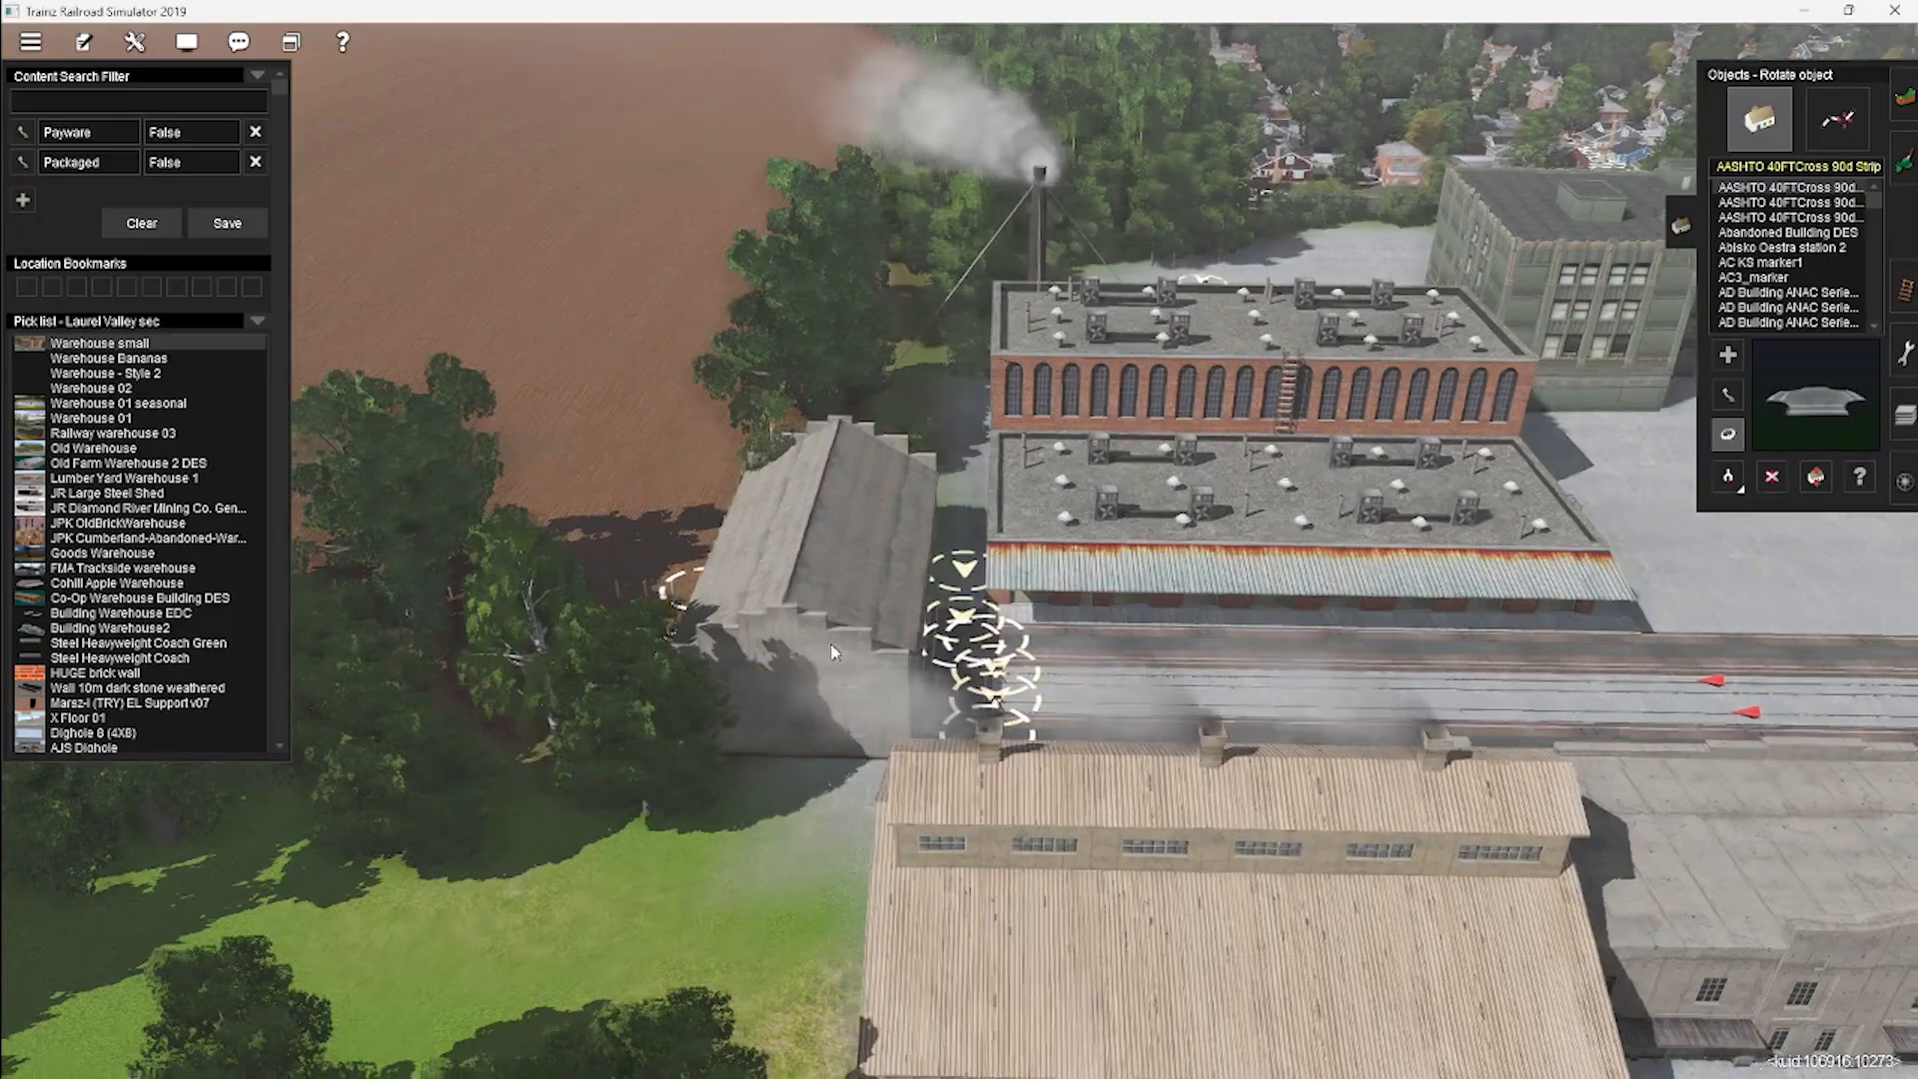
pyautogui.scroll(5, 833, 651)
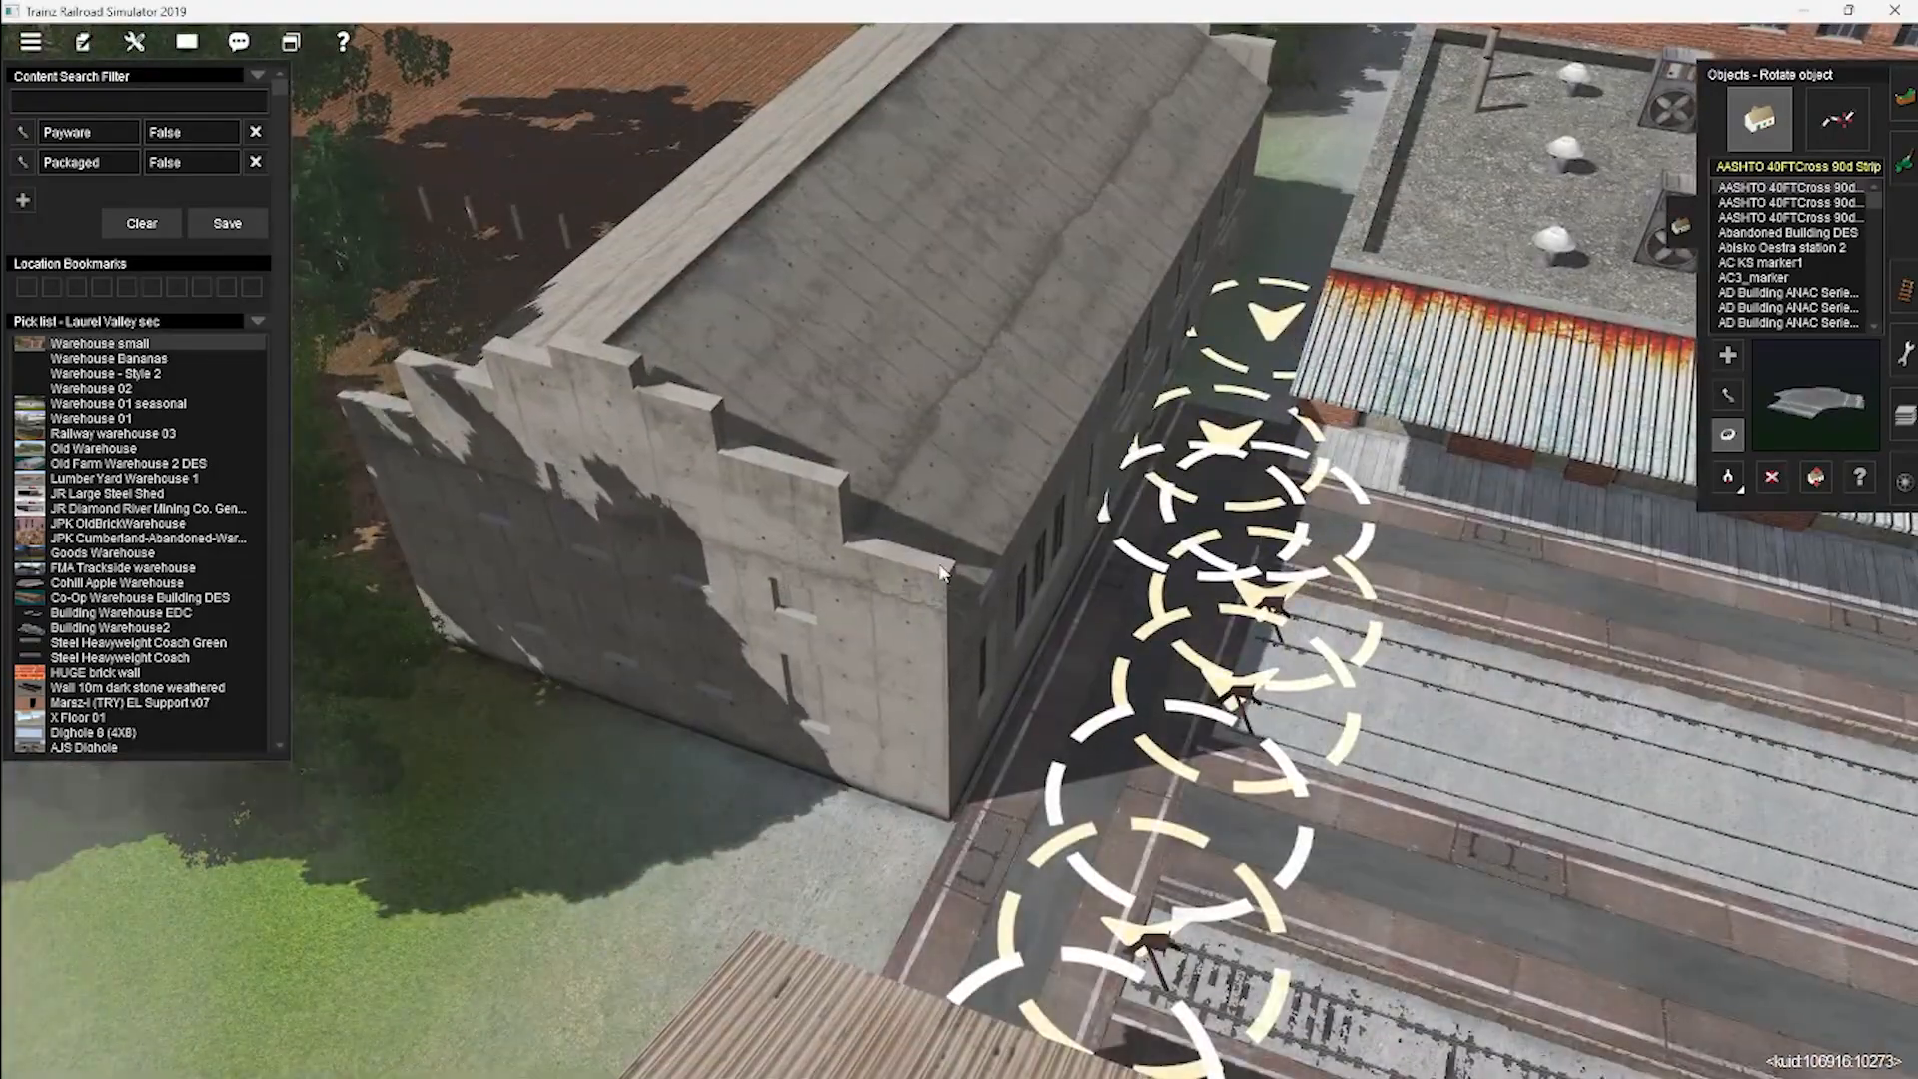
pyautogui.press('m')
pyautogui.moveTo(943, 572); pyautogui.dragTo(857, 686)
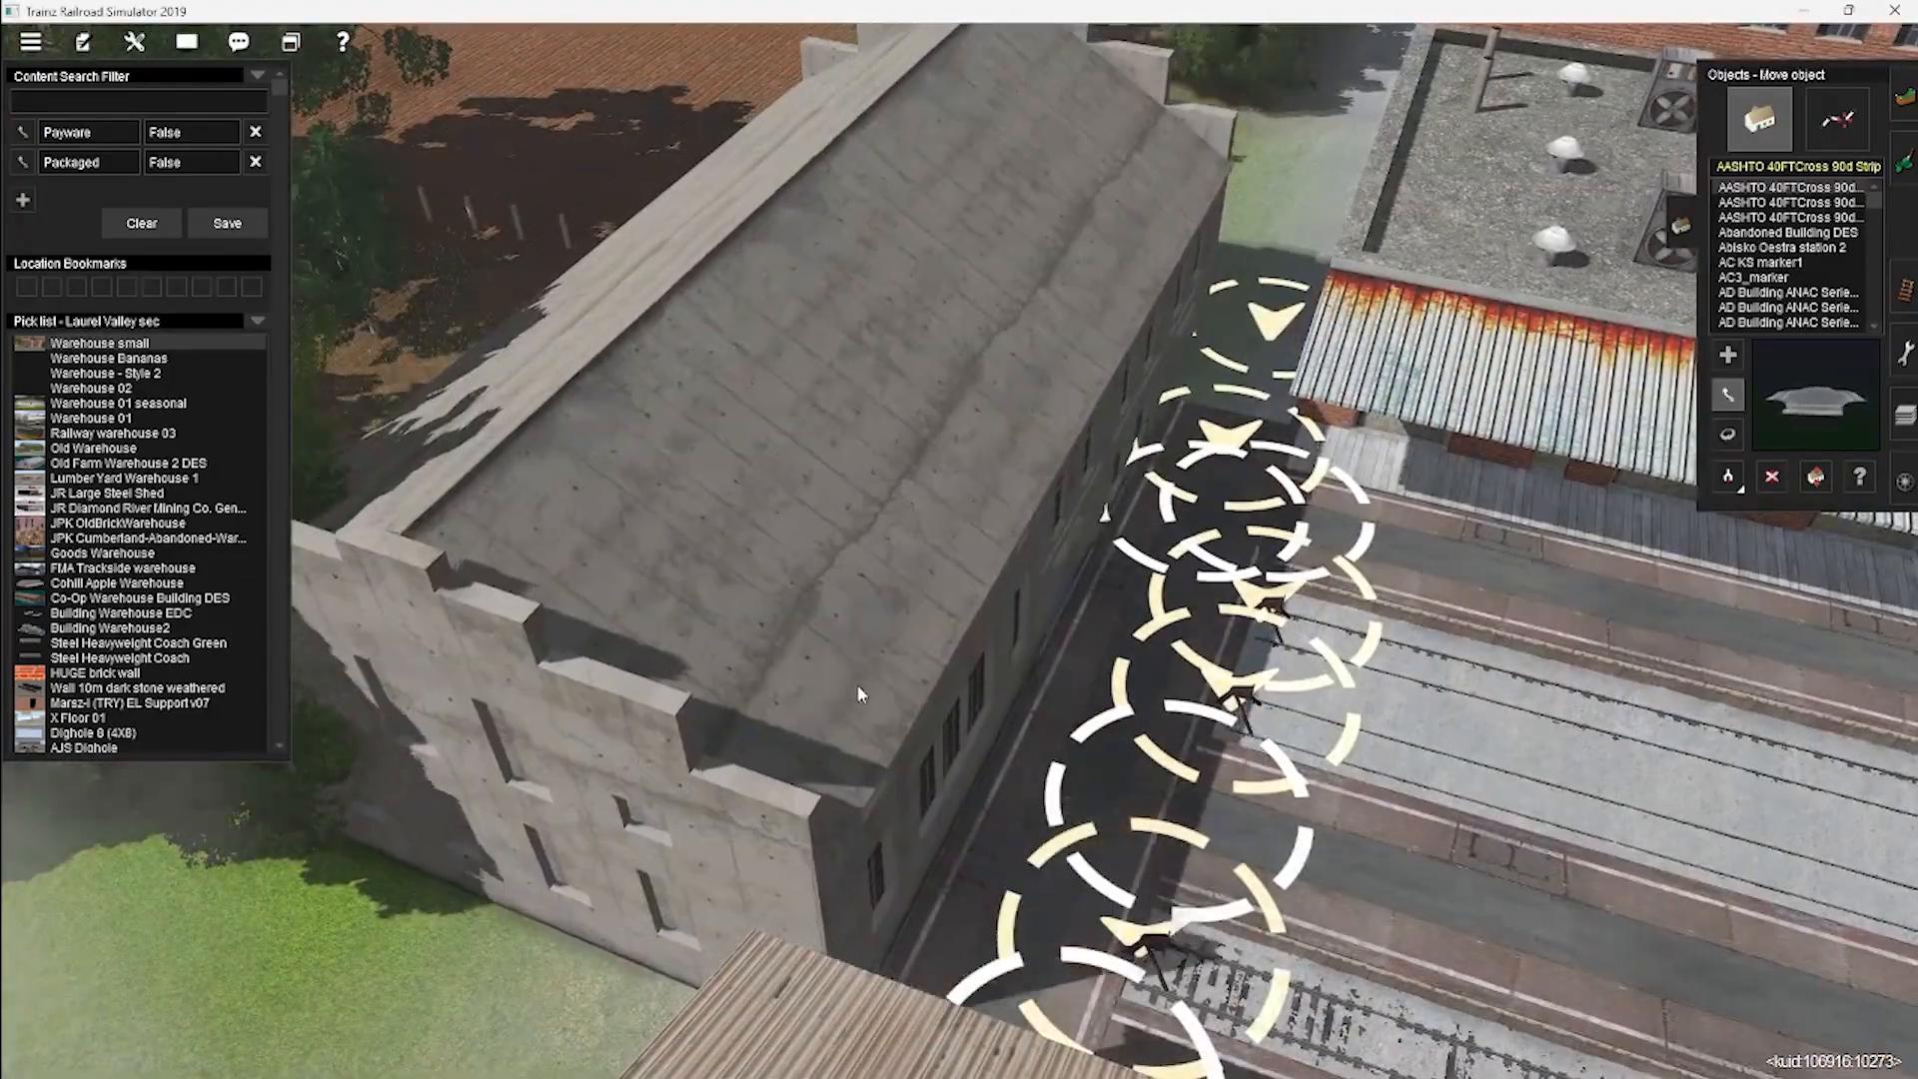
pyautogui.press('Right')
pyautogui.press('Left')
pyautogui.scroll(-5, 1060, 594)
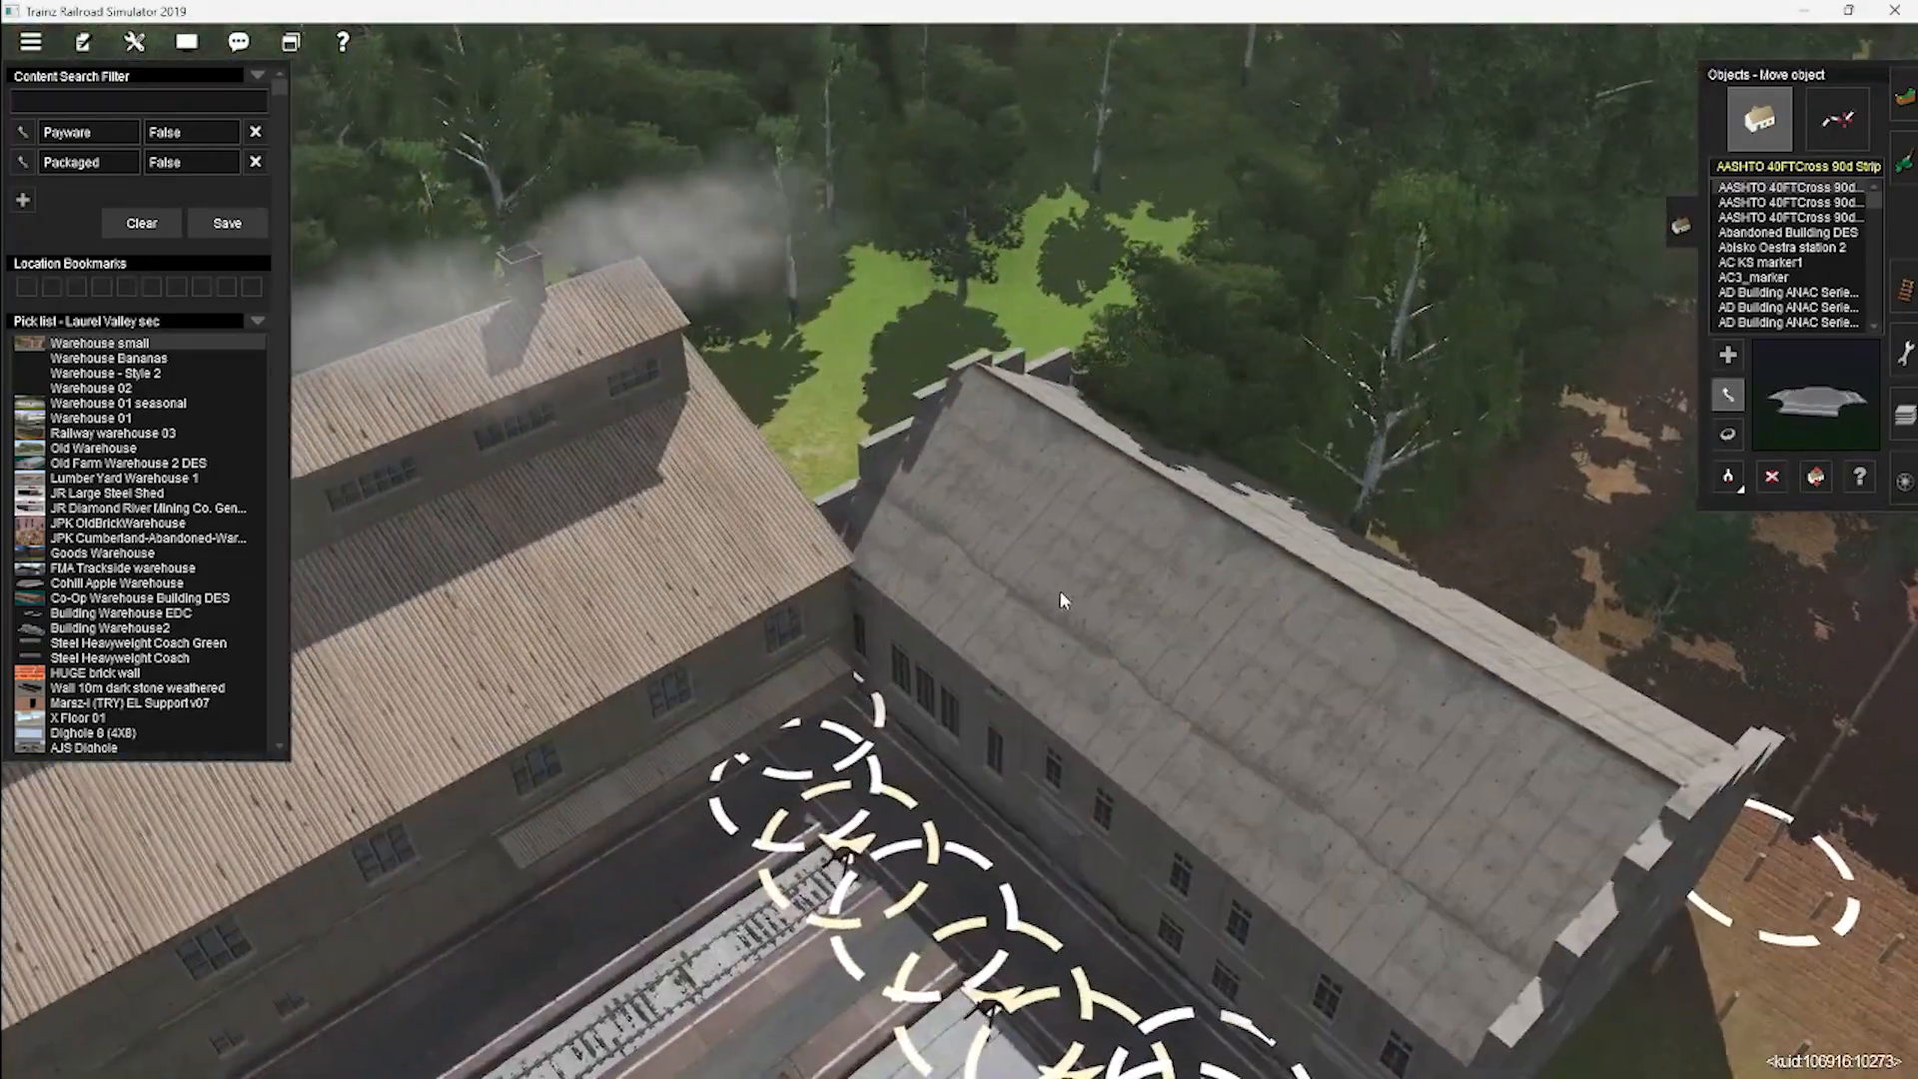
# Rotate the brick warehouse with the tan roof and line it up behind the grey gabled warehouse at the track ends.
pyautogui.moveTo(1052, 590); pyautogui.dragTo(974, 535, button='right')
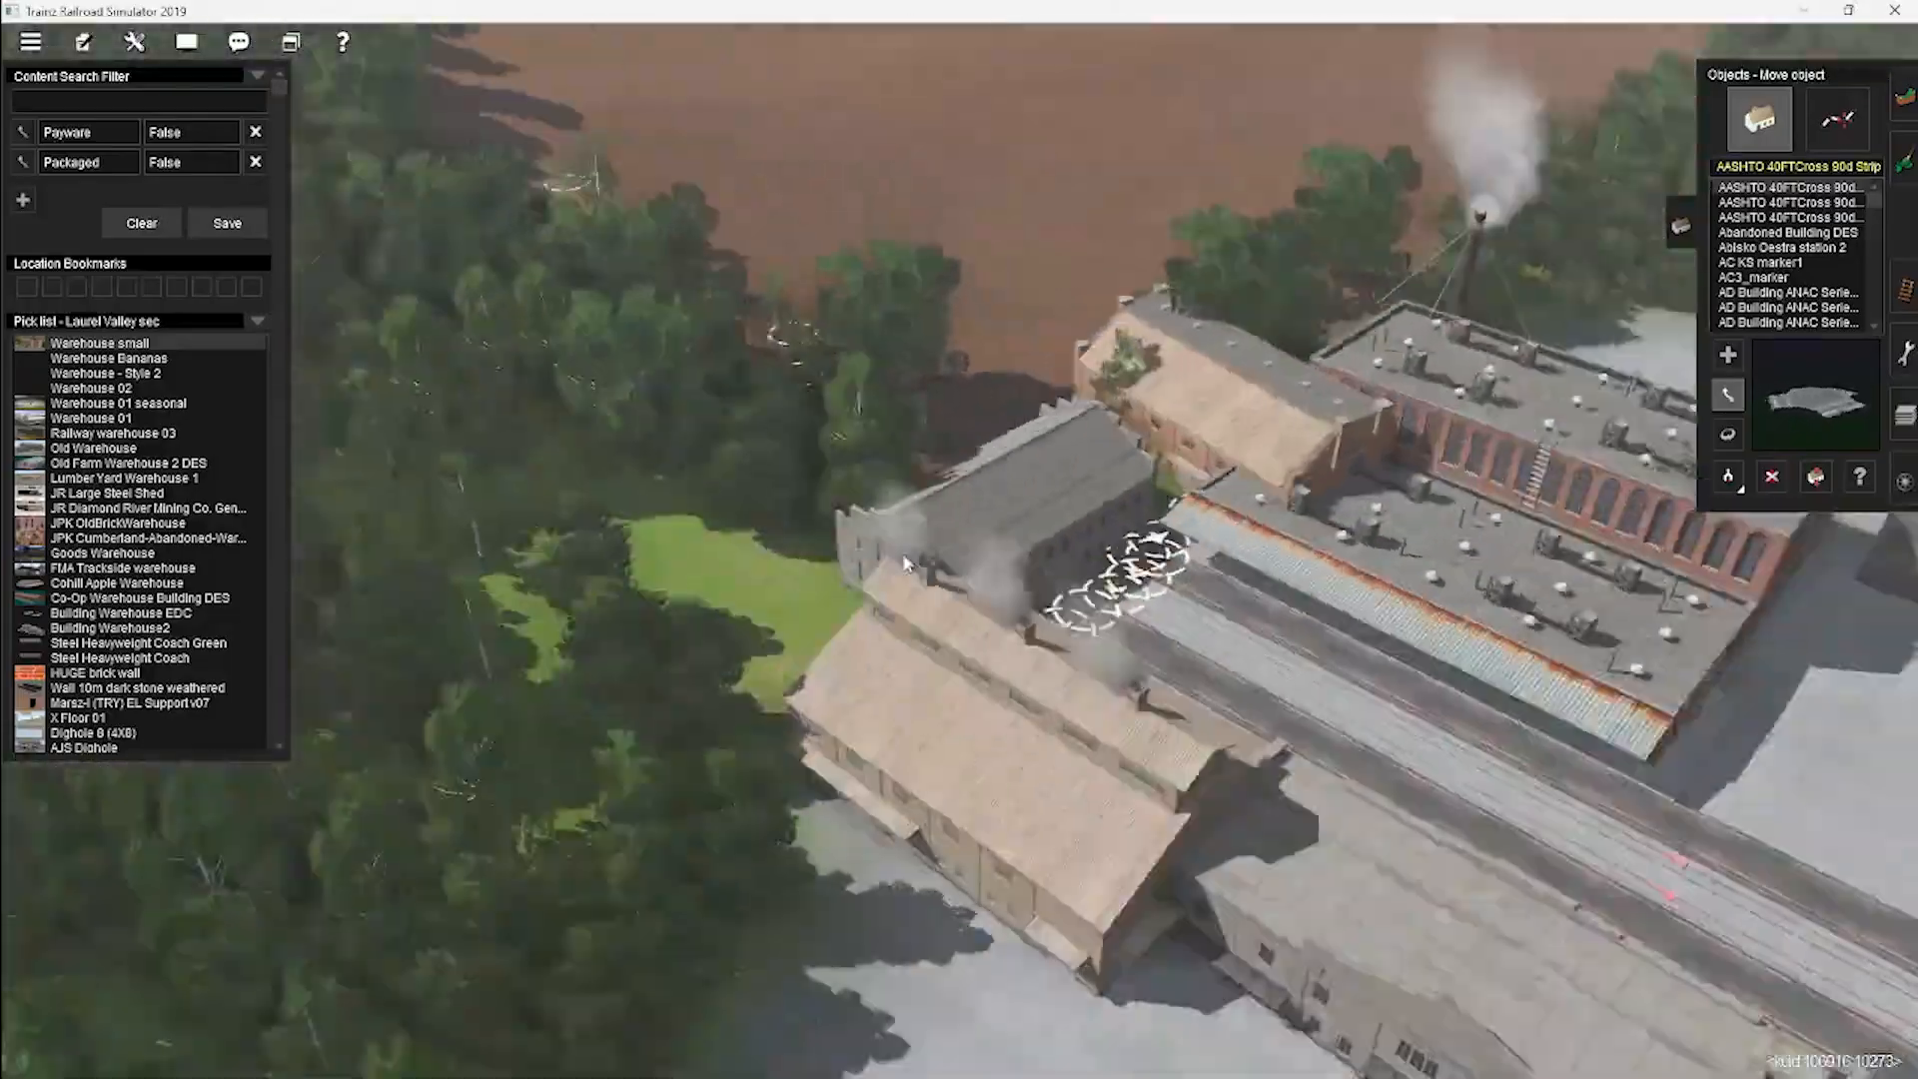
pyautogui.scroll(4, 1076, 619)
pyautogui.press('Right')
pyautogui.press('r')
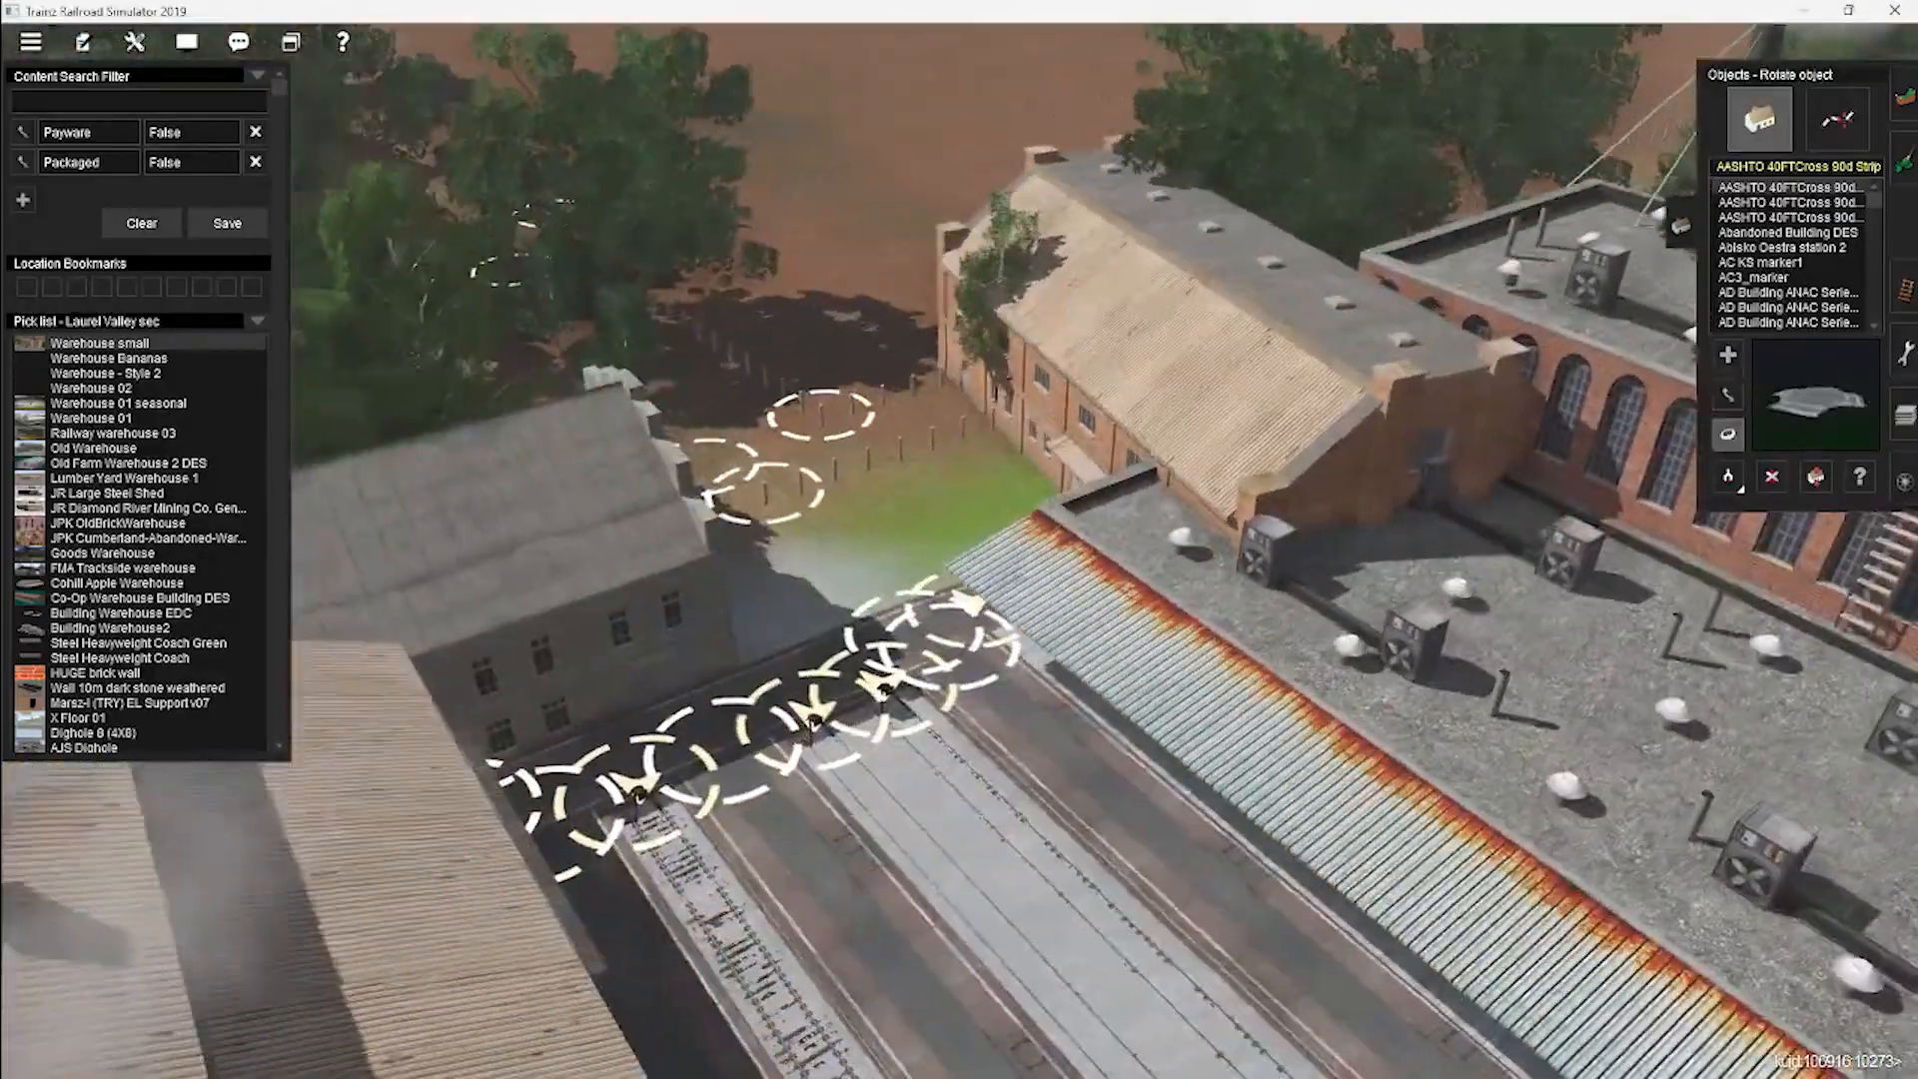
pyautogui.moveTo(1179, 429); pyautogui.dragTo(1278, 439)
pyautogui.press('m')
pyautogui.moveTo(1099, 460); pyautogui.dragTo(915, 546, button='right')
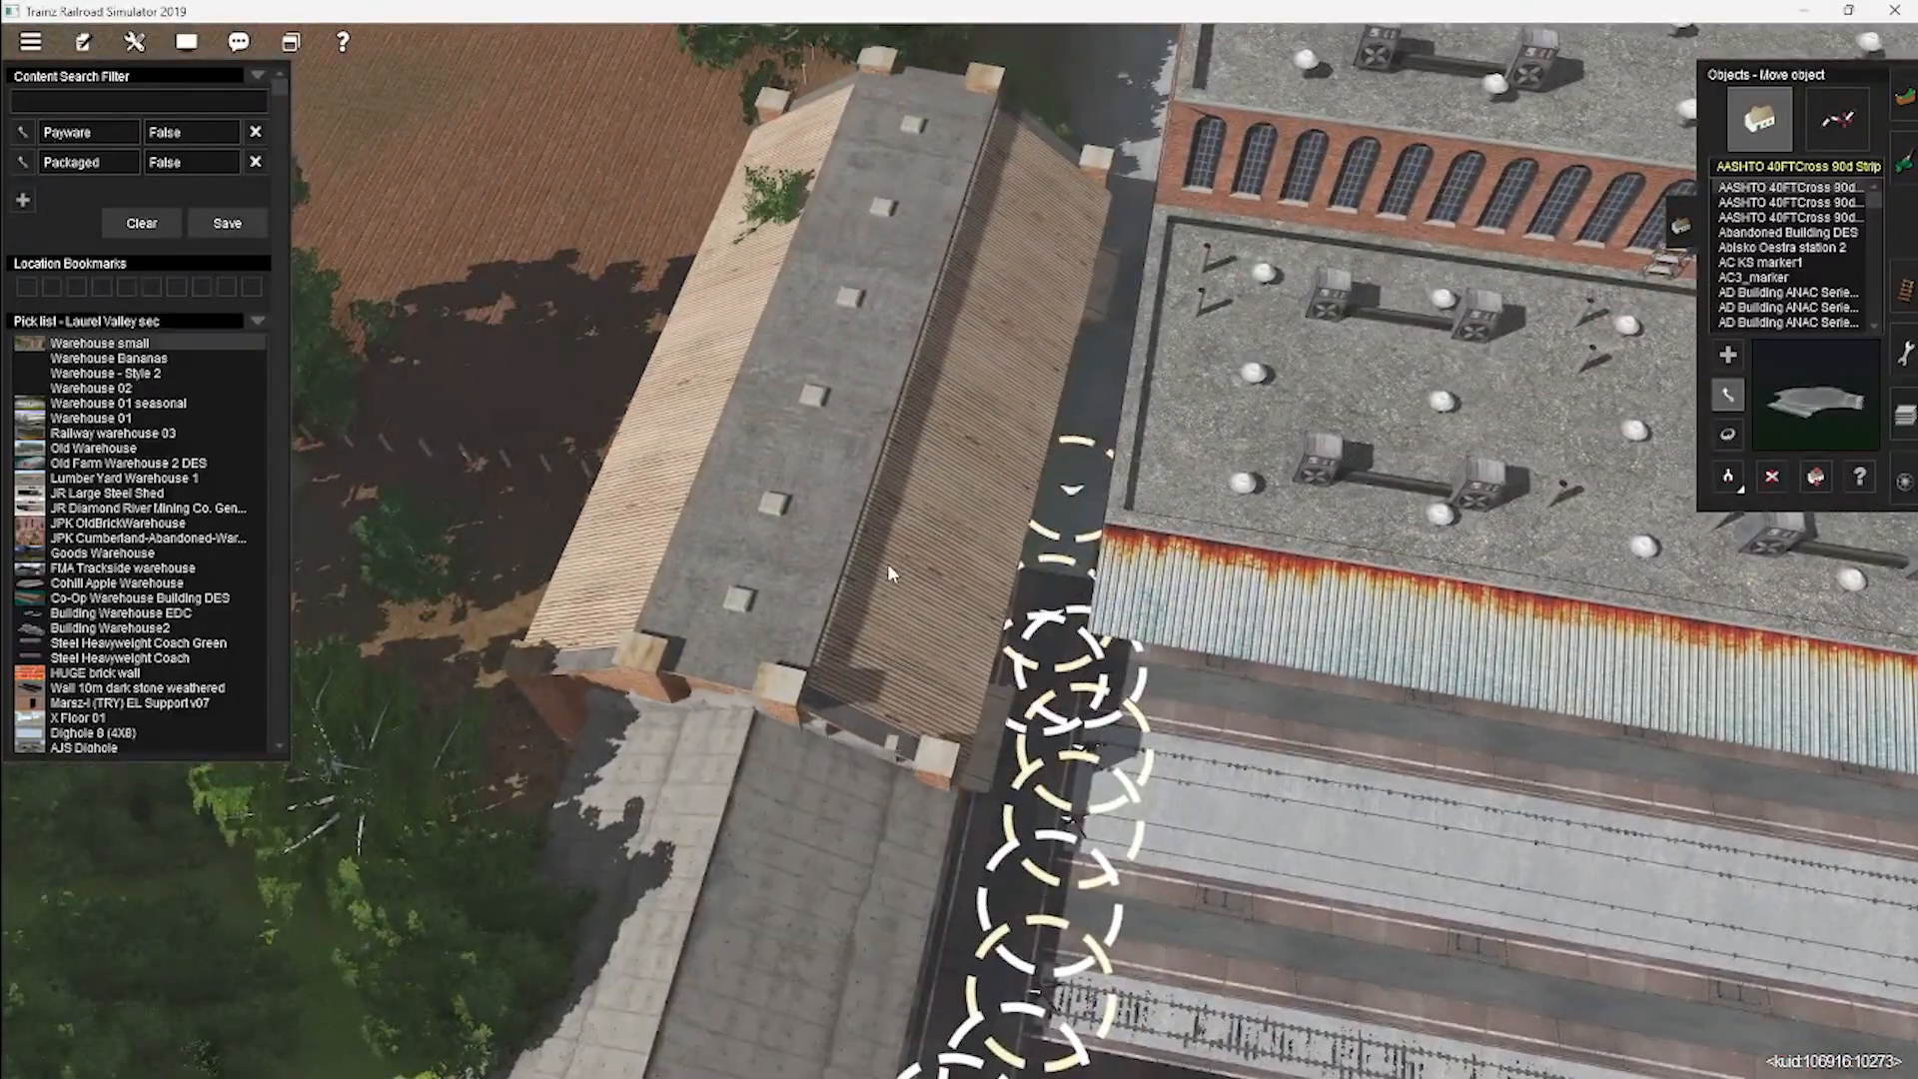
# Nudge the brick warehouse with the tan roof into line with the end of the grey gabled warehouse.
pyautogui.moveTo(888, 566); pyautogui.dragTo(879, 573)
pyautogui.press('r')
pyautogui.press('m')
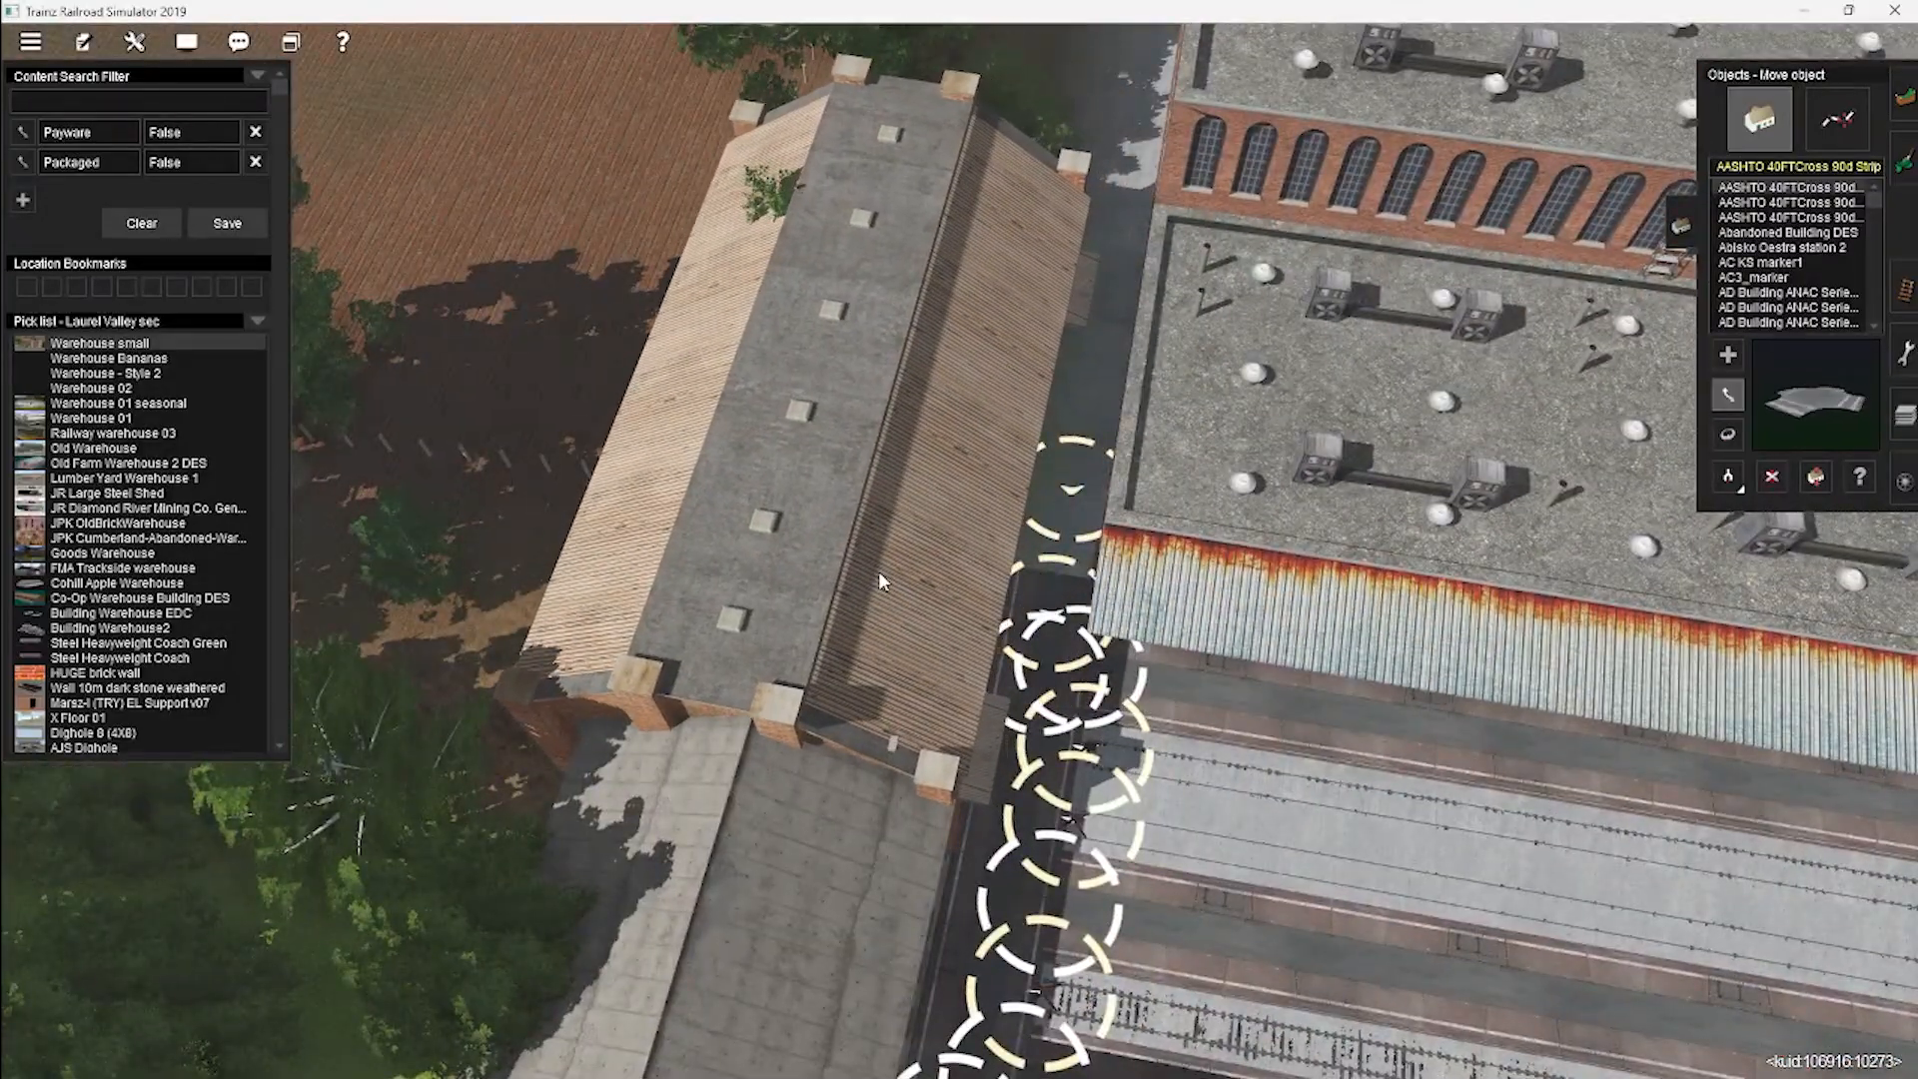
# Move the long brick factory with the chimney from beside the red-brick factory to the far side of the clay unloading trestle.
pyautogui.moveTo(879, 574); pyautogui.dragTo(1343, 403, button='right')
pyautogui.press('Down')
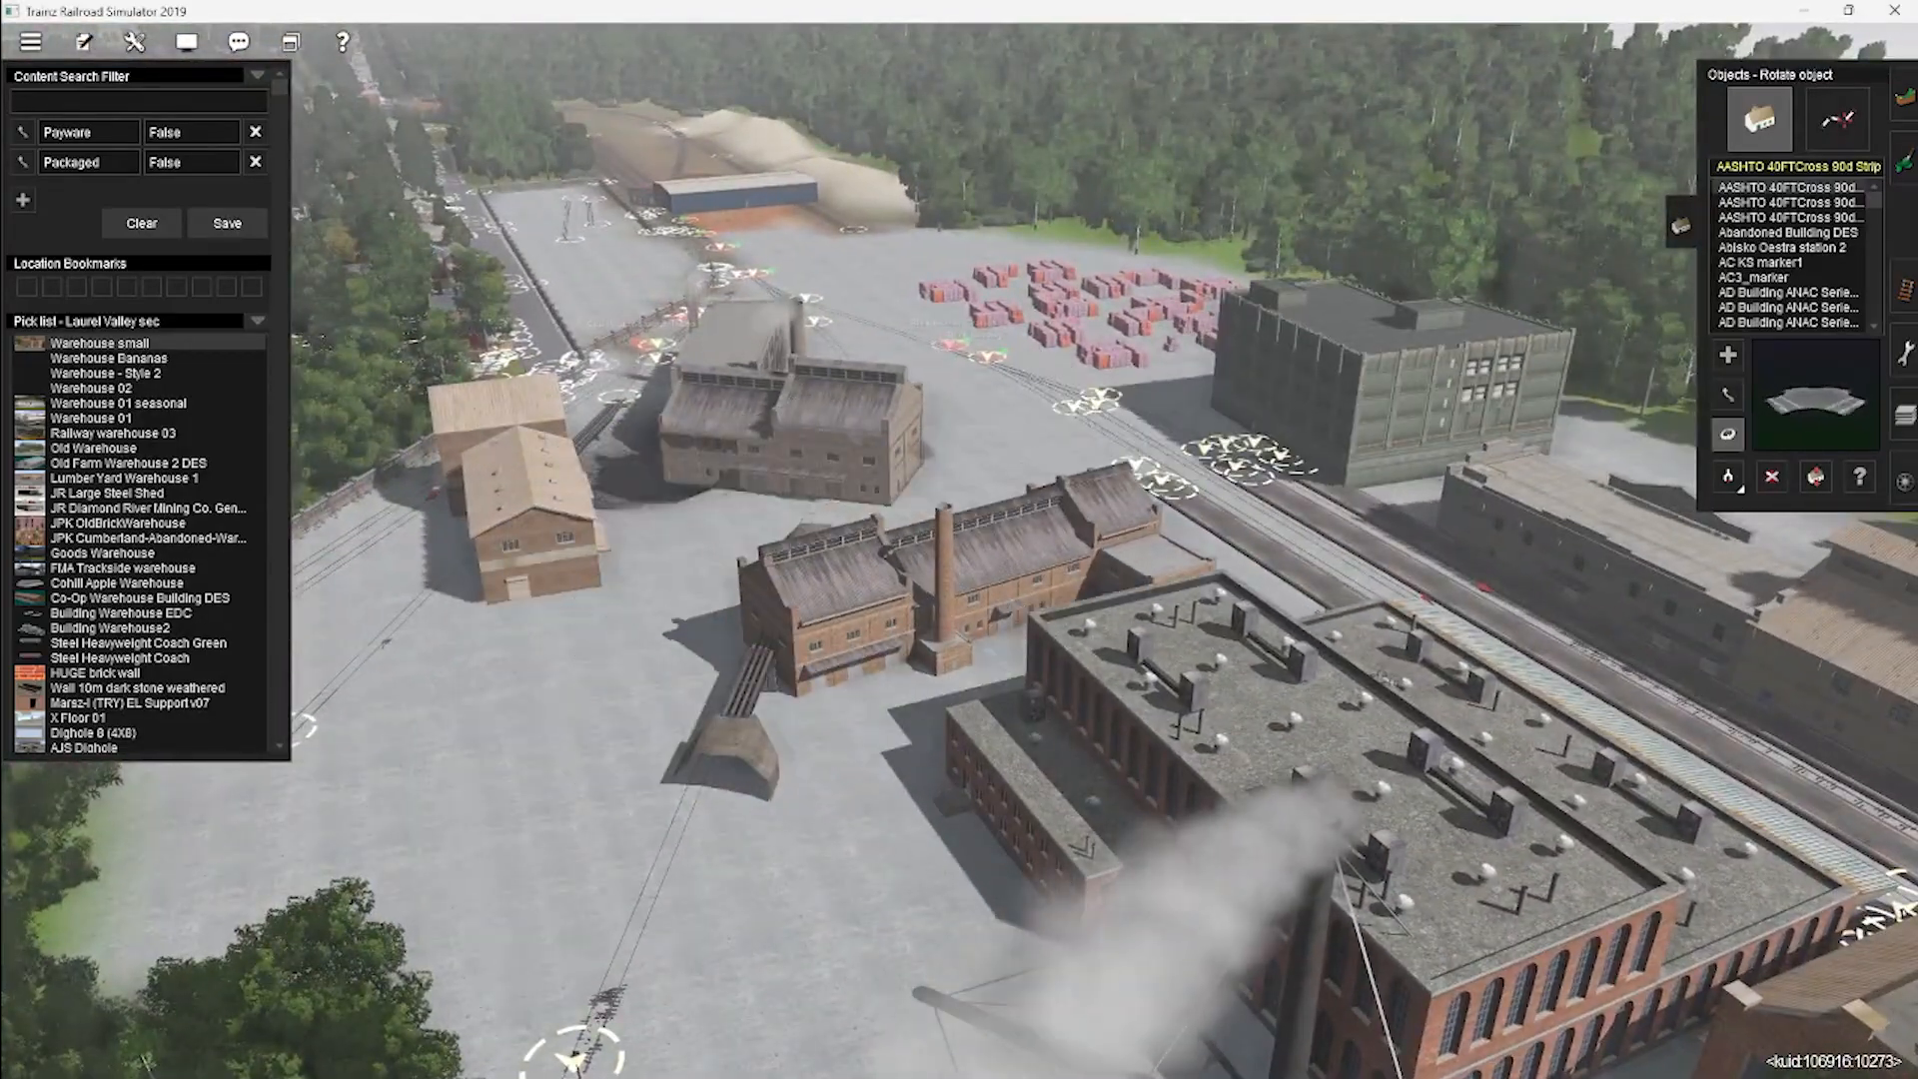
pyautogui.moveTo(739, 635); pyautogui.dragTo(1141, 539, button='right')
pyautogui.click(1725, 398)
pyautogui.moveTo(1232, 486); pyautogui.dragTo(802, 653)
pyautogui.moveTo(803, 652); pyautogui.dragTo(1239, 520, button='right')
# Move the tan-roofed brick warehouse to the forest edge beside the brick stacks and rotate it to suit.
pyautogui.click(1728, 396)
pyautogui.moveTo(959, 529); pyautogui.dragTo(919, 557, button='right')
pyautogui.moveTo(919, 557); pyautogui.dragTo(559, 390)
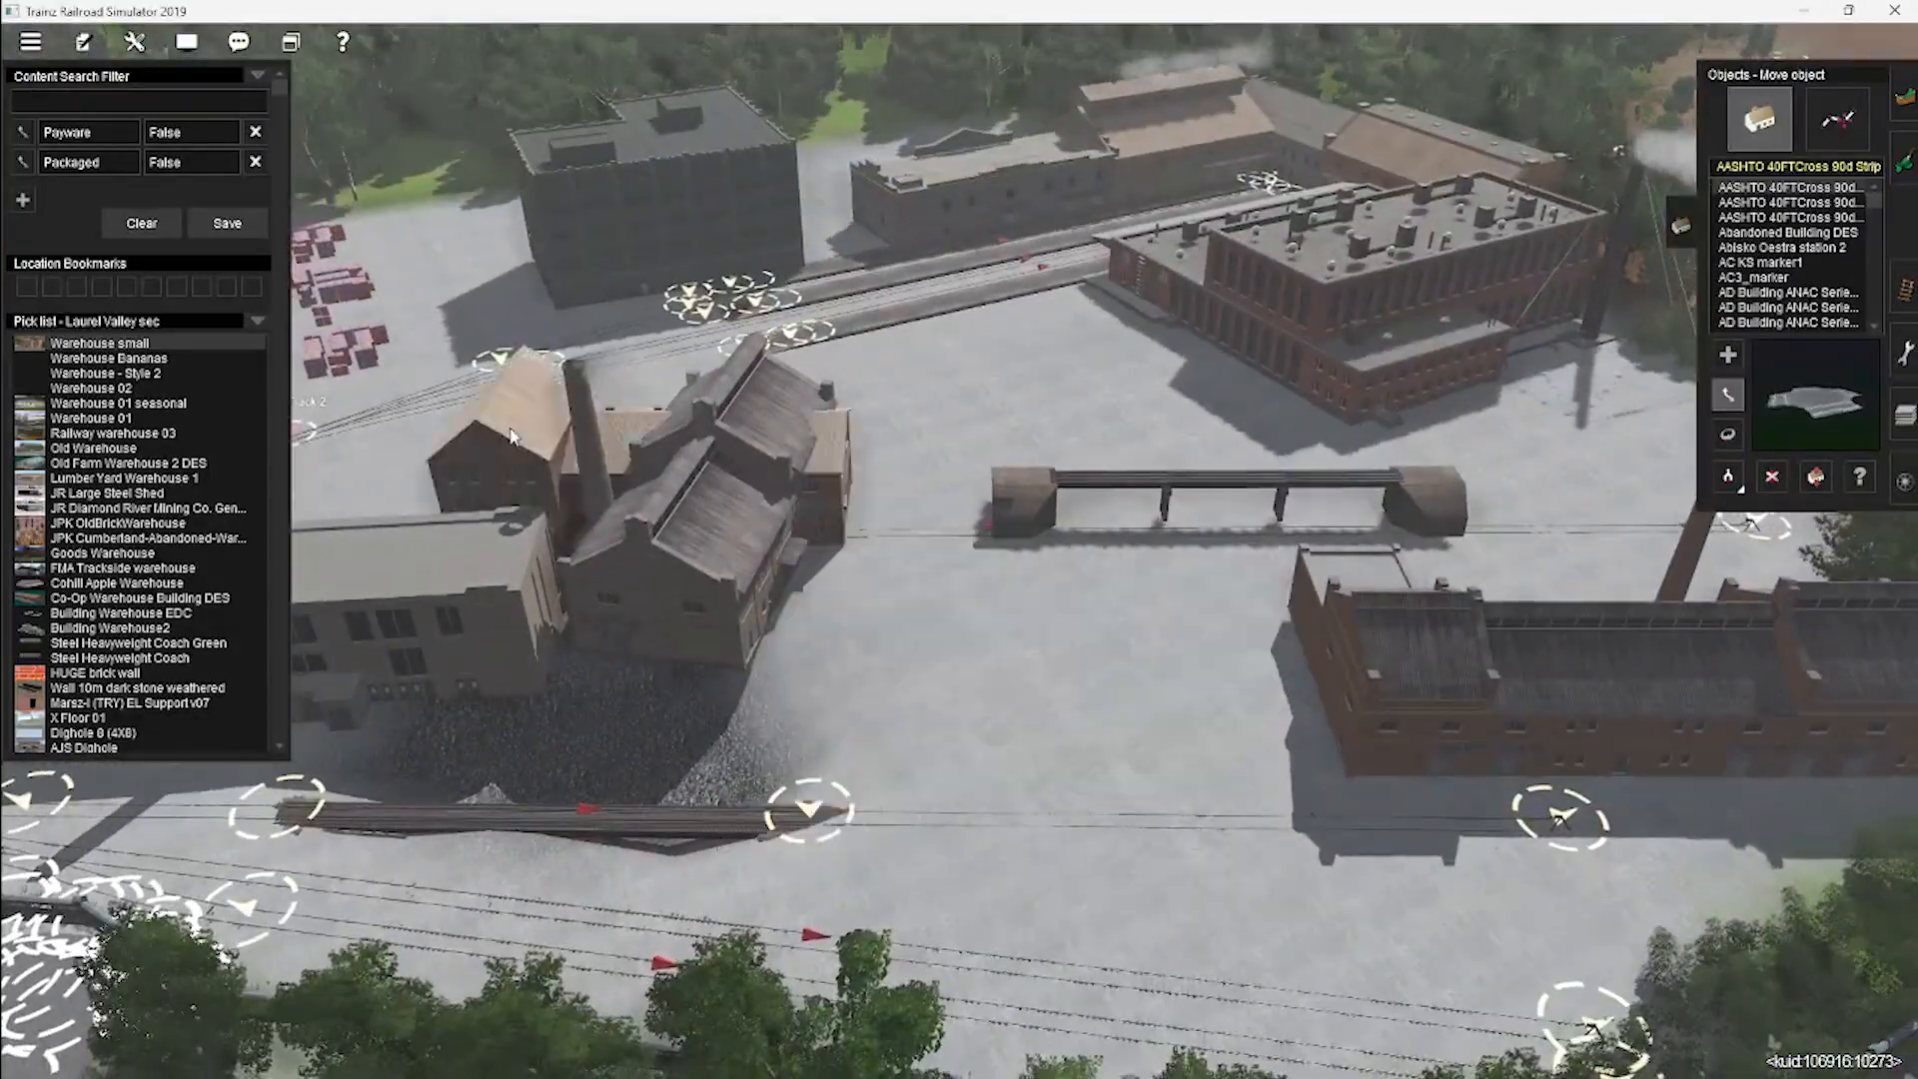
pyautogui.rightClick(559, 390)
pyautogui.moveTo(1119, 544); pyautogui.dragTo(629, 350)
pyautogui.rightClick(630, 350)
pyautogui.moveTo(949, 582); pyautogui.dragTo(964, 539, button='right')
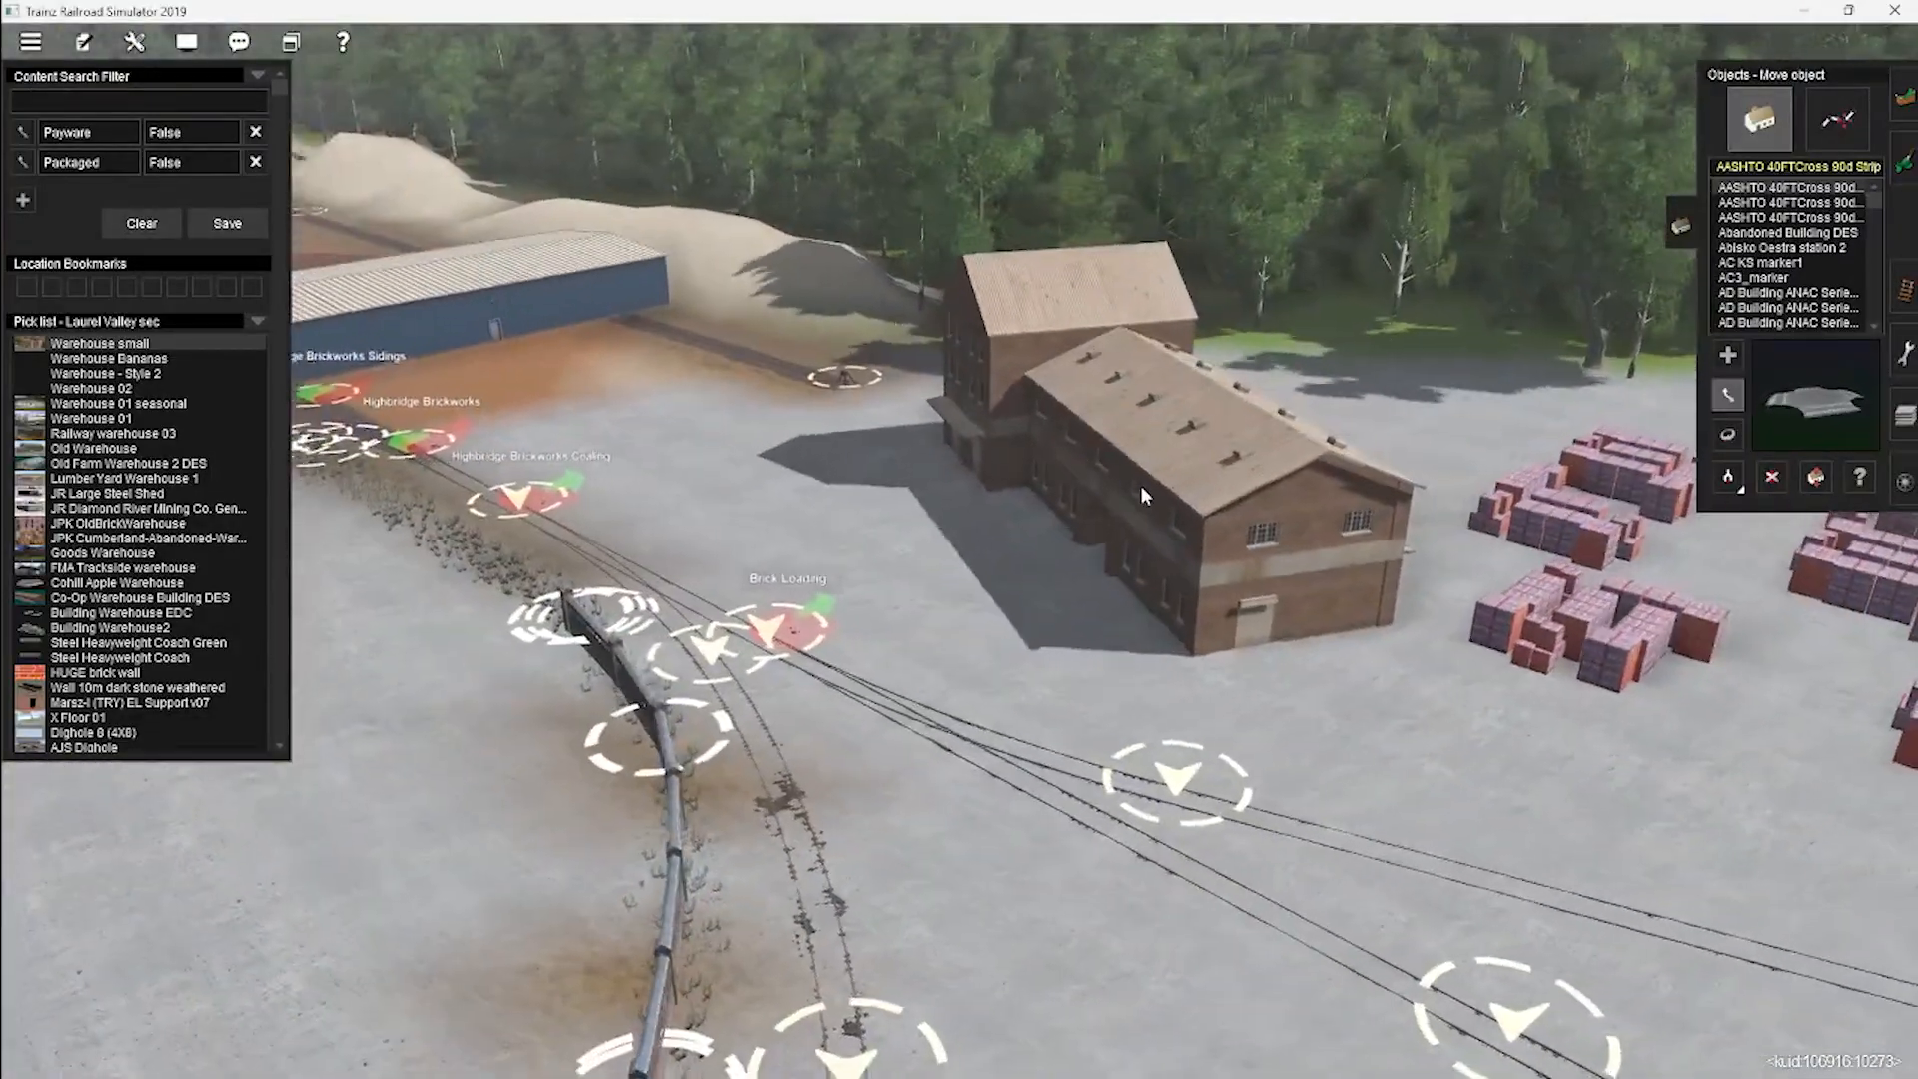
pyautogui.press('r')
pyautogui.moveTo(1140, 483)
pyautogui.mouseDown()
pyautogui.moveTo(1164, 504)
pyautogui.moveTo(1173, 489)
pyautogui.mouseUp()
pyautogui.moveTo(1173, 479); pyautogui.dragTo(1059, 523, button='right')
# Move the twin-gabled factory beside the red-brick factory, and the flat-roofed tan factory beside the long brick factory behind the coal pit.
pyautogui.press('g')
pyautogui.click(1078, 524)
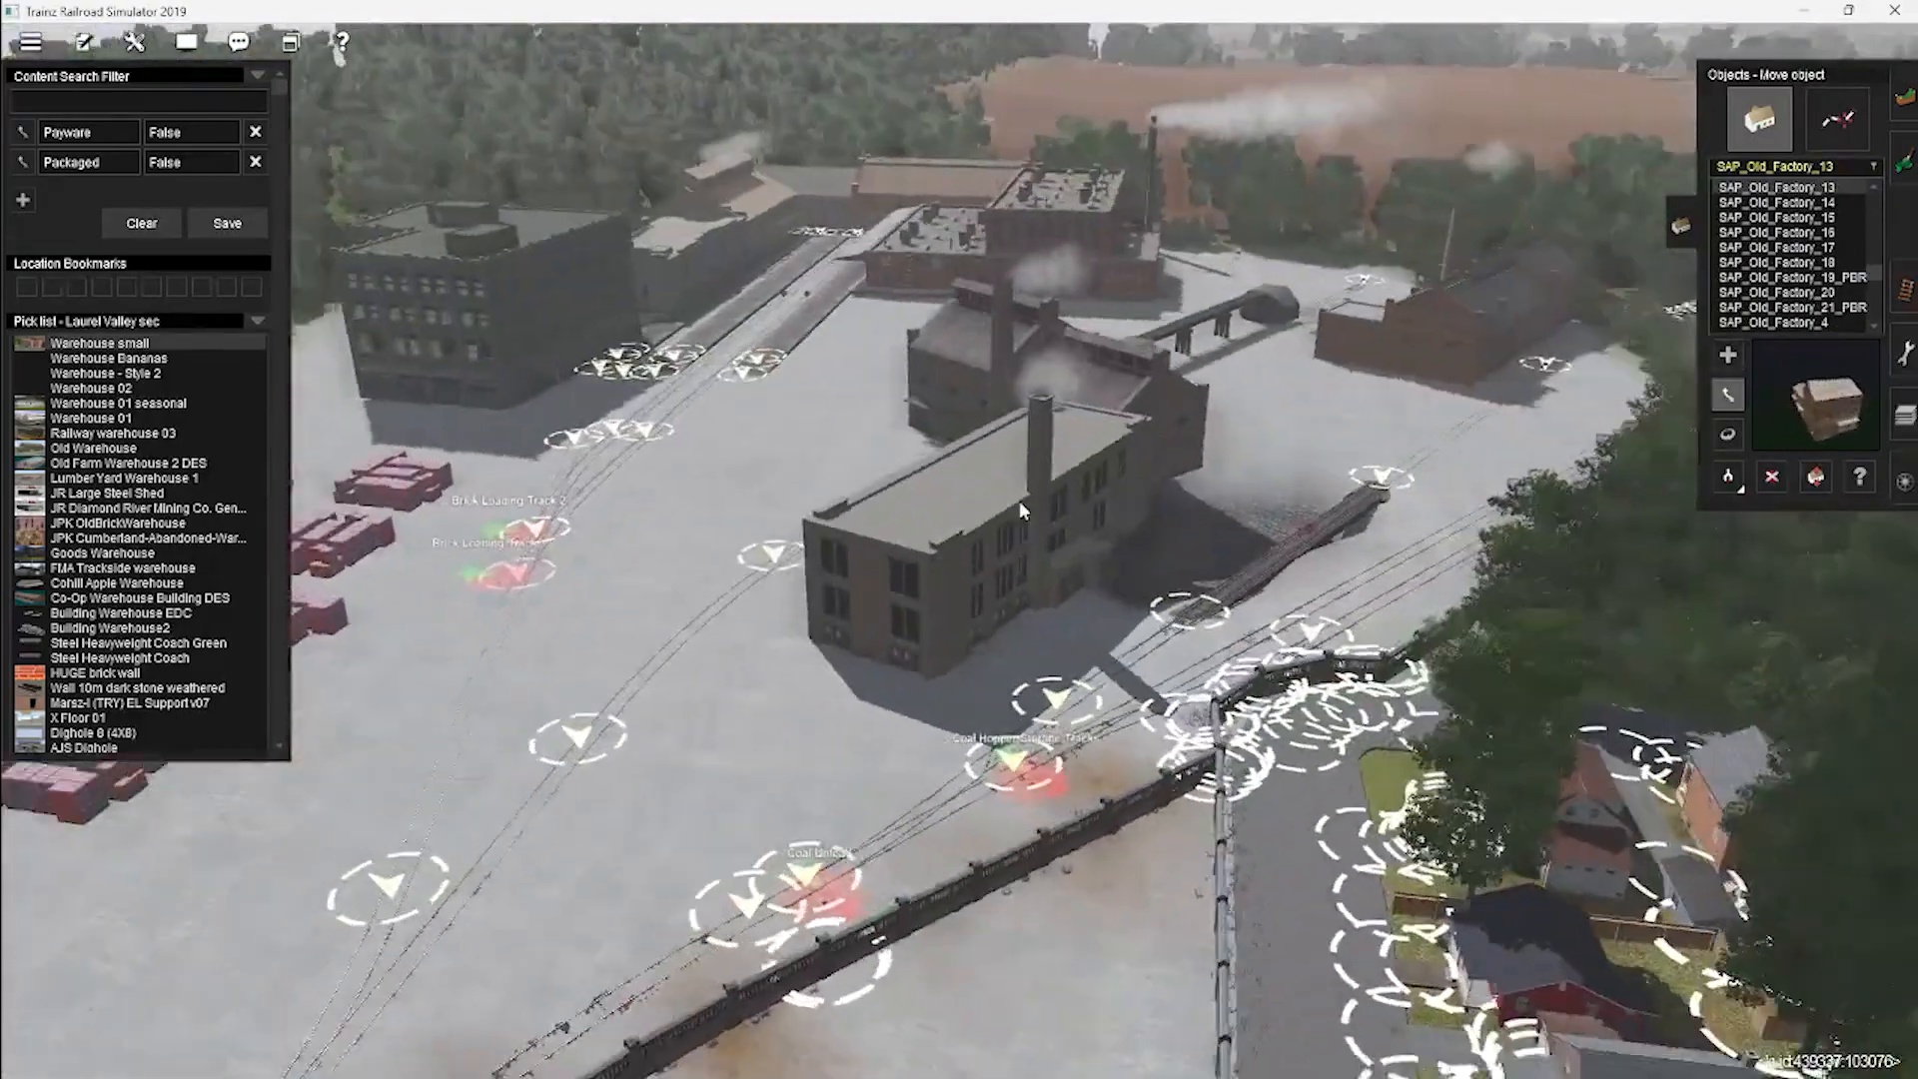
pyautogui.press('m')
pyautogui.moveTo(1003, 505); pyautogui.dragTo(1159, 540, button='right')
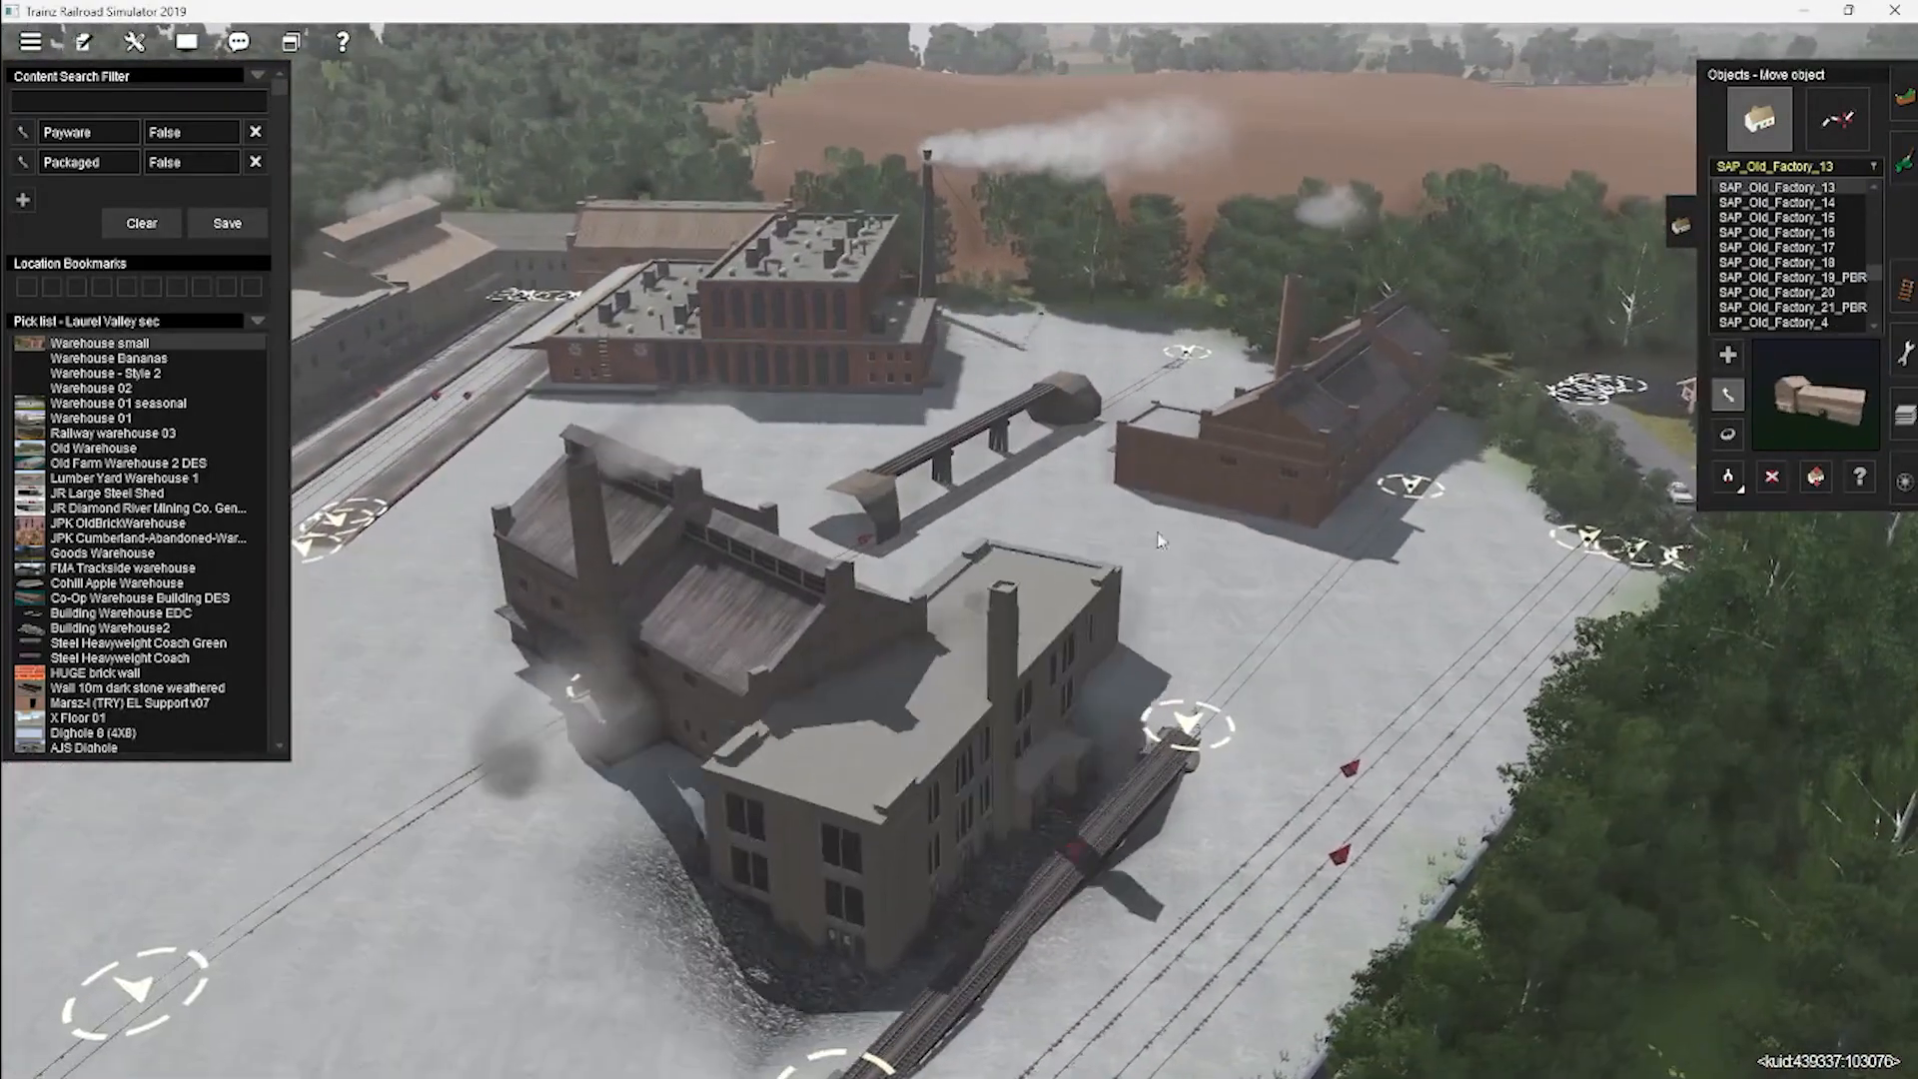
pyautogui.moveTo(1237, 464); pyautogui.dragTo(845, 583, button='right')
pyautogui.moveTo(1639, 649); pyautogui.dragTo(929, 530, button='right')
pyautogui.press('r')
pyautogui.moveTo(759, 569); pyautogui.dragTo(689, 575)
# Move the blue metal warehouse next to the open end of the platform tracks and rotate it parallel to the tracks.
pyautogui.moveTo(792, 588); pyautogui.dragTo(1199, 799, button='right')
pyautogui.scroll(-3, 925, 505)
pyautogui.scroll(-5, 929, 610)
pyautogui.moveTo(1199, 799); pyautogui.dragTo(859, 450)
pyautogui.scroll(5, 959, 540)
pyautogui.moveTo(999, 739); pyautogui.dragTo(999, 560, button='right')
pyautogui.press('r')
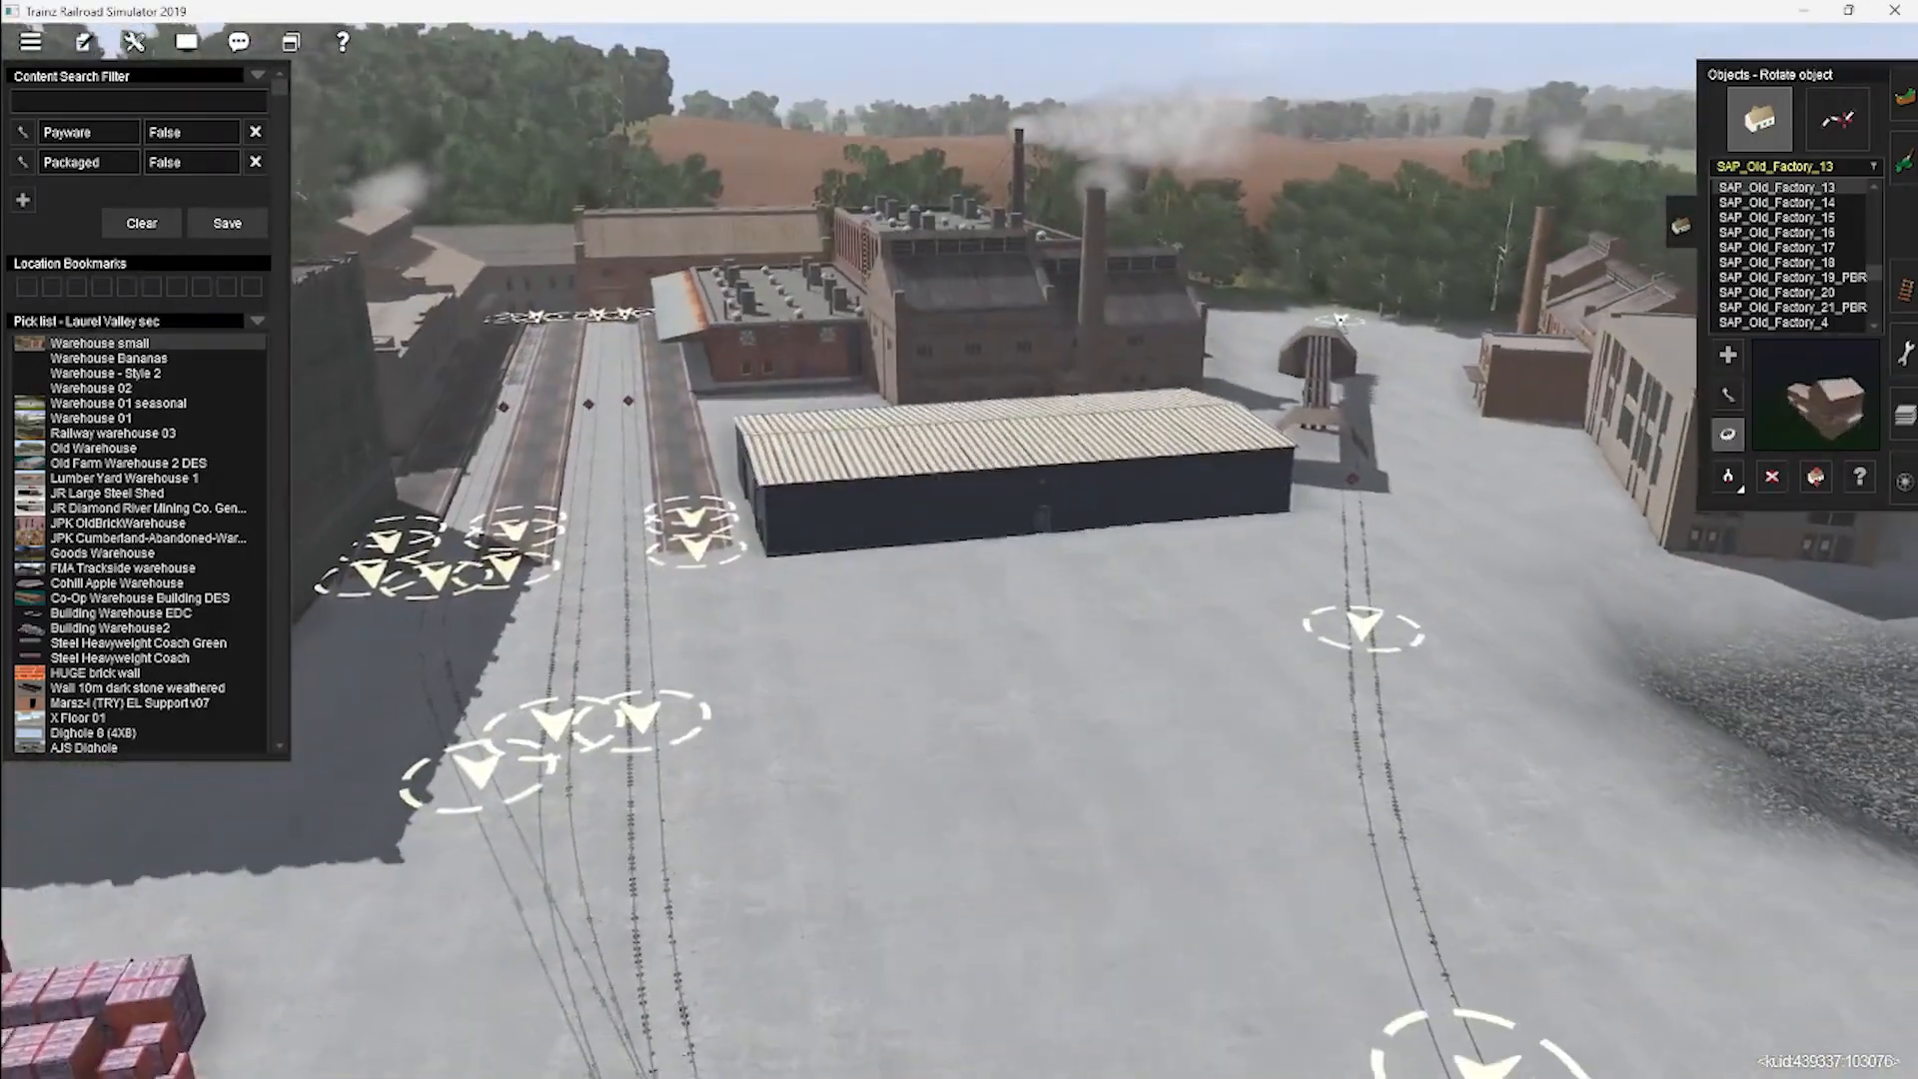
pyautogui.moveTo(984, 500); pyautogui.dragTo(851, 513)
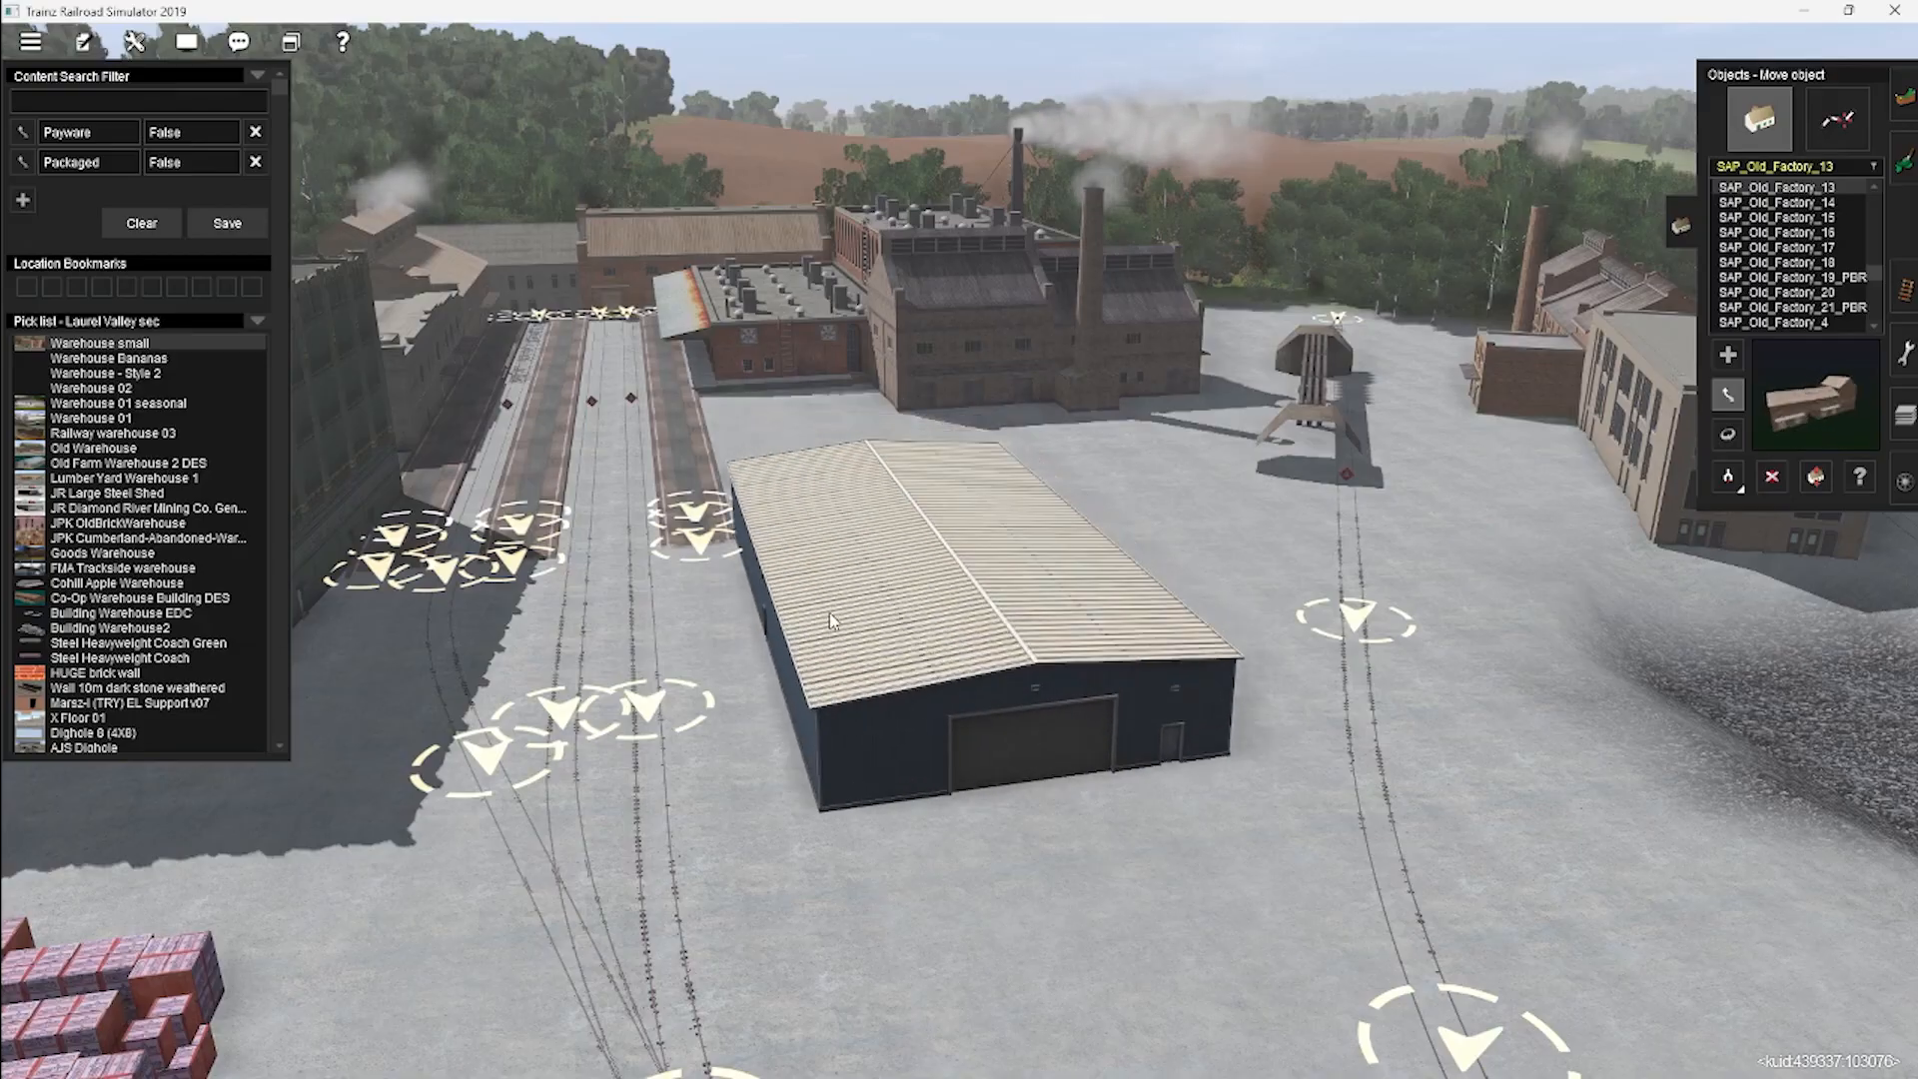
# Rotate the dark grey multi-storey factory by the platform tracks to about 72.5 degrees.
pyautogui.scroll(-5, 829, 614)
pyautogui.moveTo(829, 613); pyautogui.dragTo(974, 555, button='right')
pyautogui.press('r')
pyautogui.moveTo(974, 555); pyautogui.dragTo(949, 575)
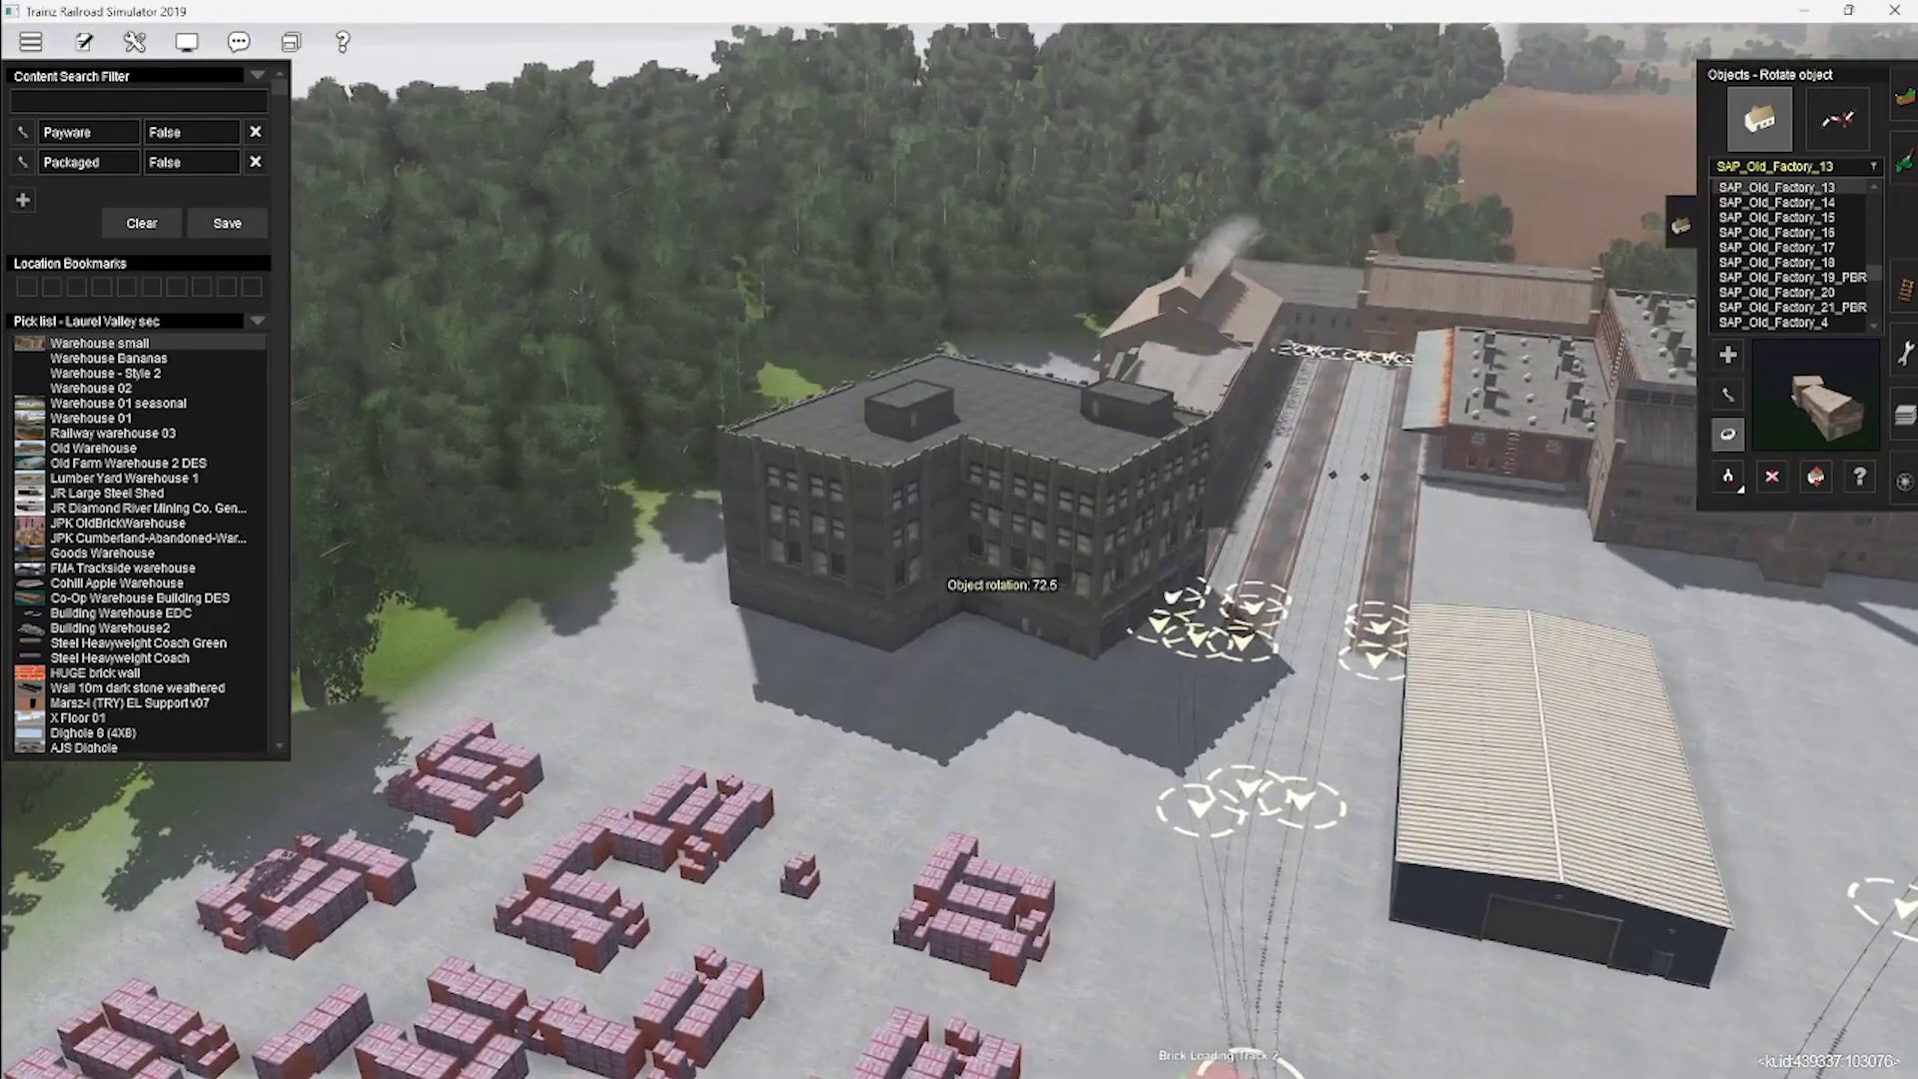
# Examine the coal, clay, brick and aggregate track markers across the yard and clear the content search text.
pyautogui.scroll(-5, 983, 635)
pyautogui.moveTo(983, 636); pyautogui.dragTo(985, 537, button='right')
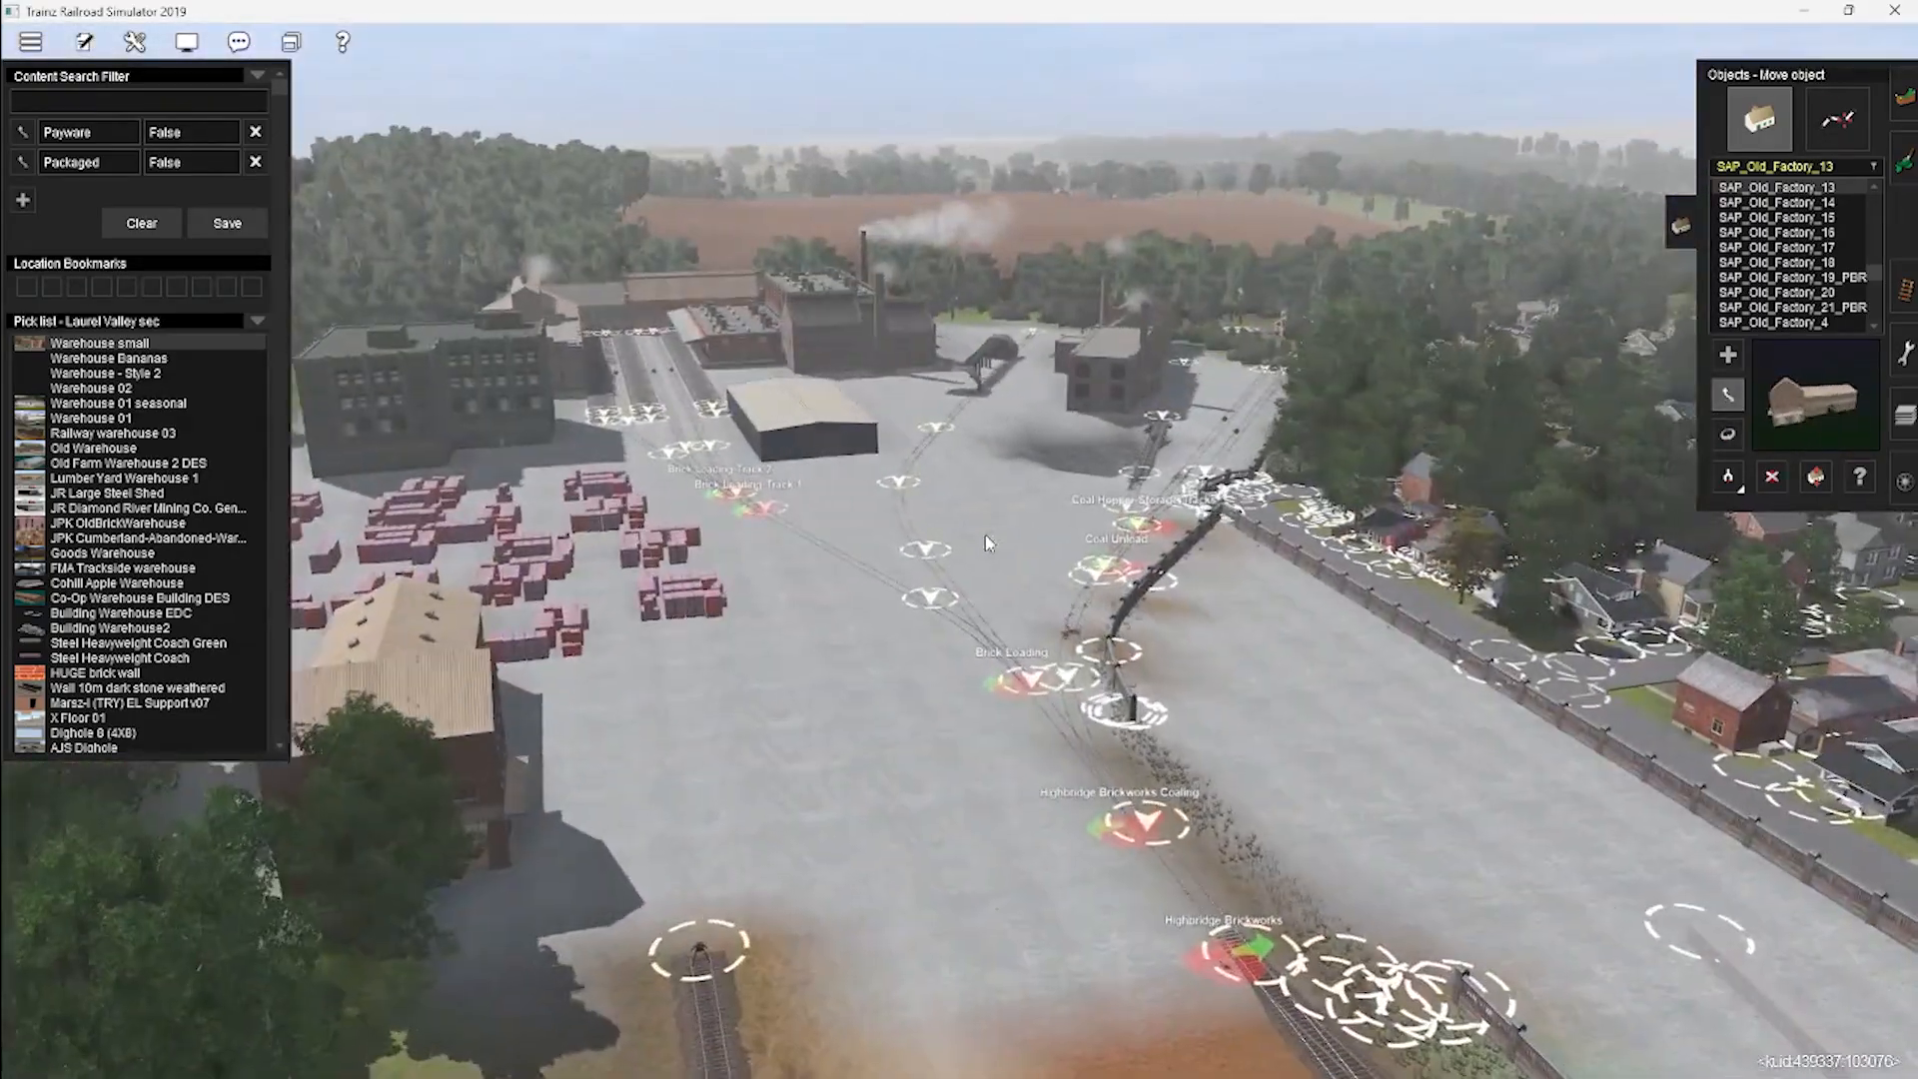
pyautogui.scroll(5, 985, 538)
pyautogui.scroll(3, 879, 474)
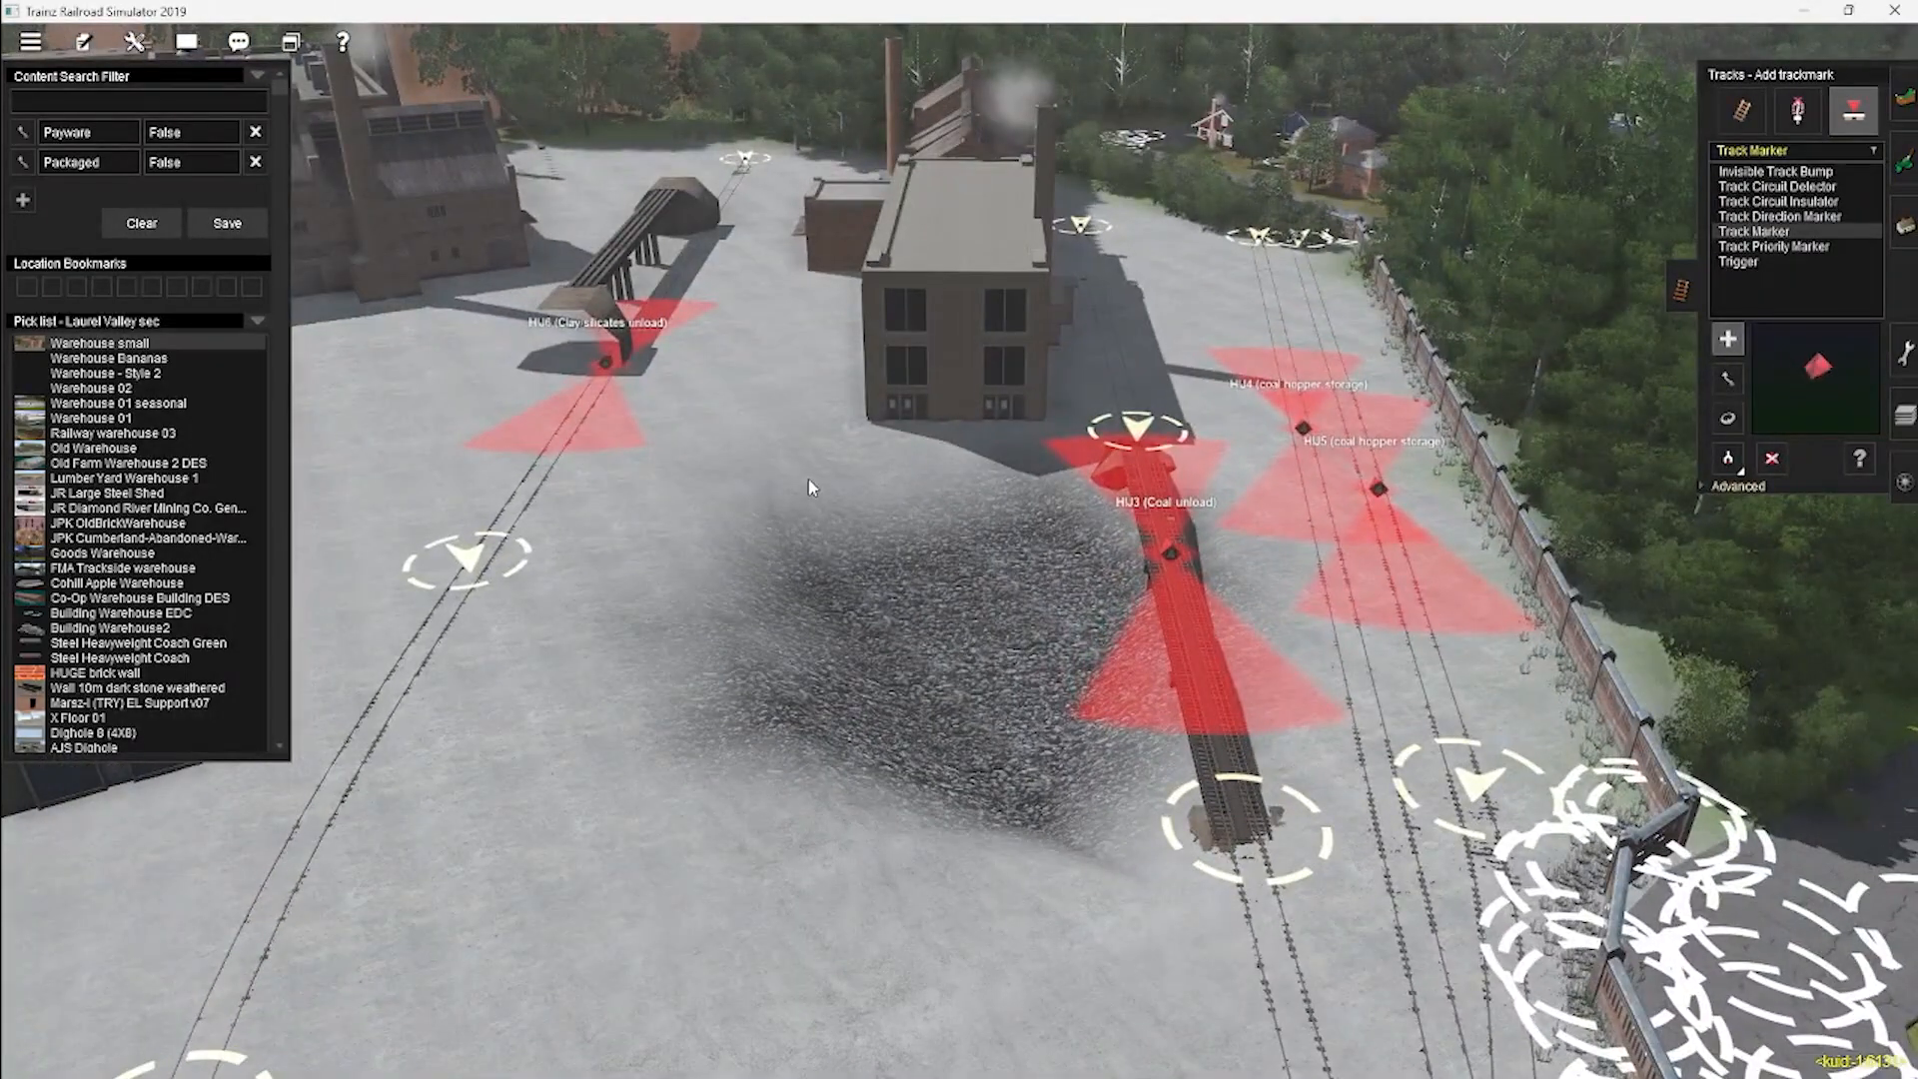
pyautogui.scroll(-5, 958, 573)
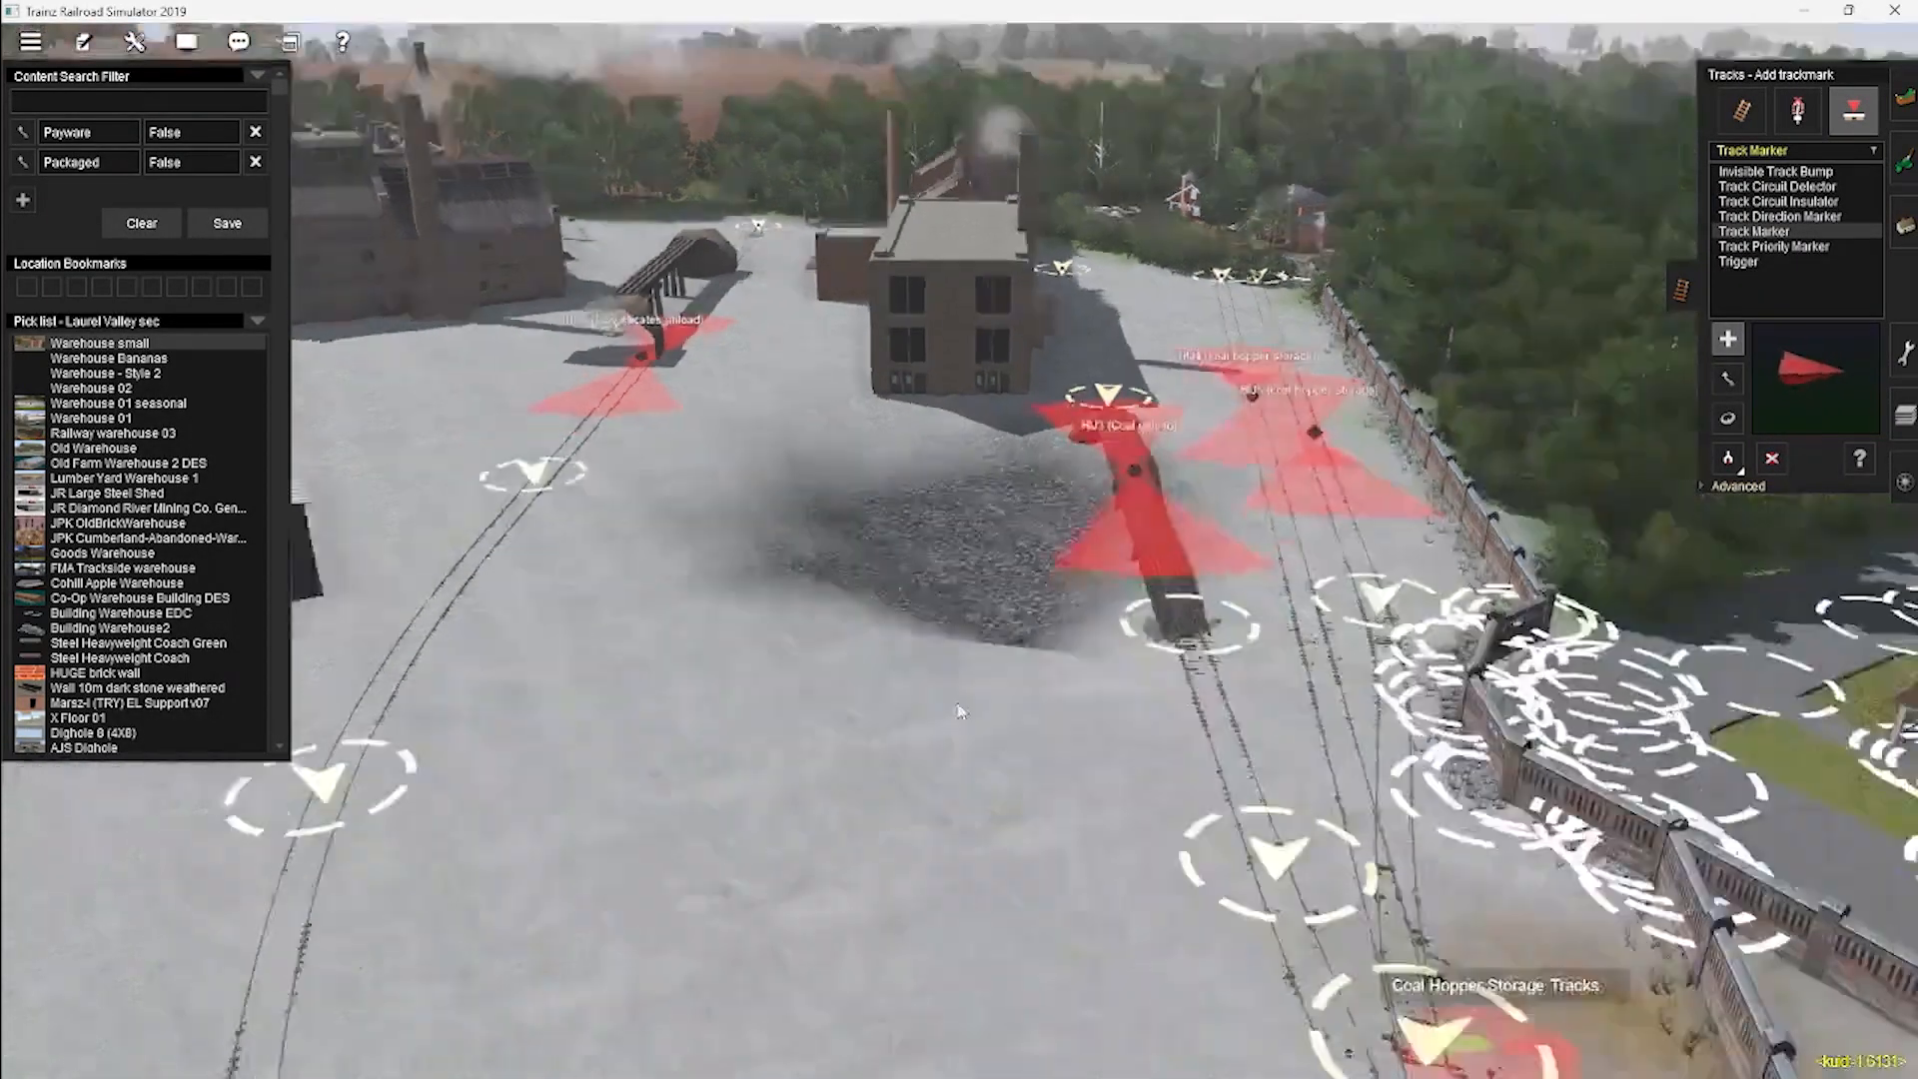
pyautogui.moveTo(959, 699); pyautogui.dragTo(860, 548, button='right')
pyautogui.scroll(-5, 860, 549)
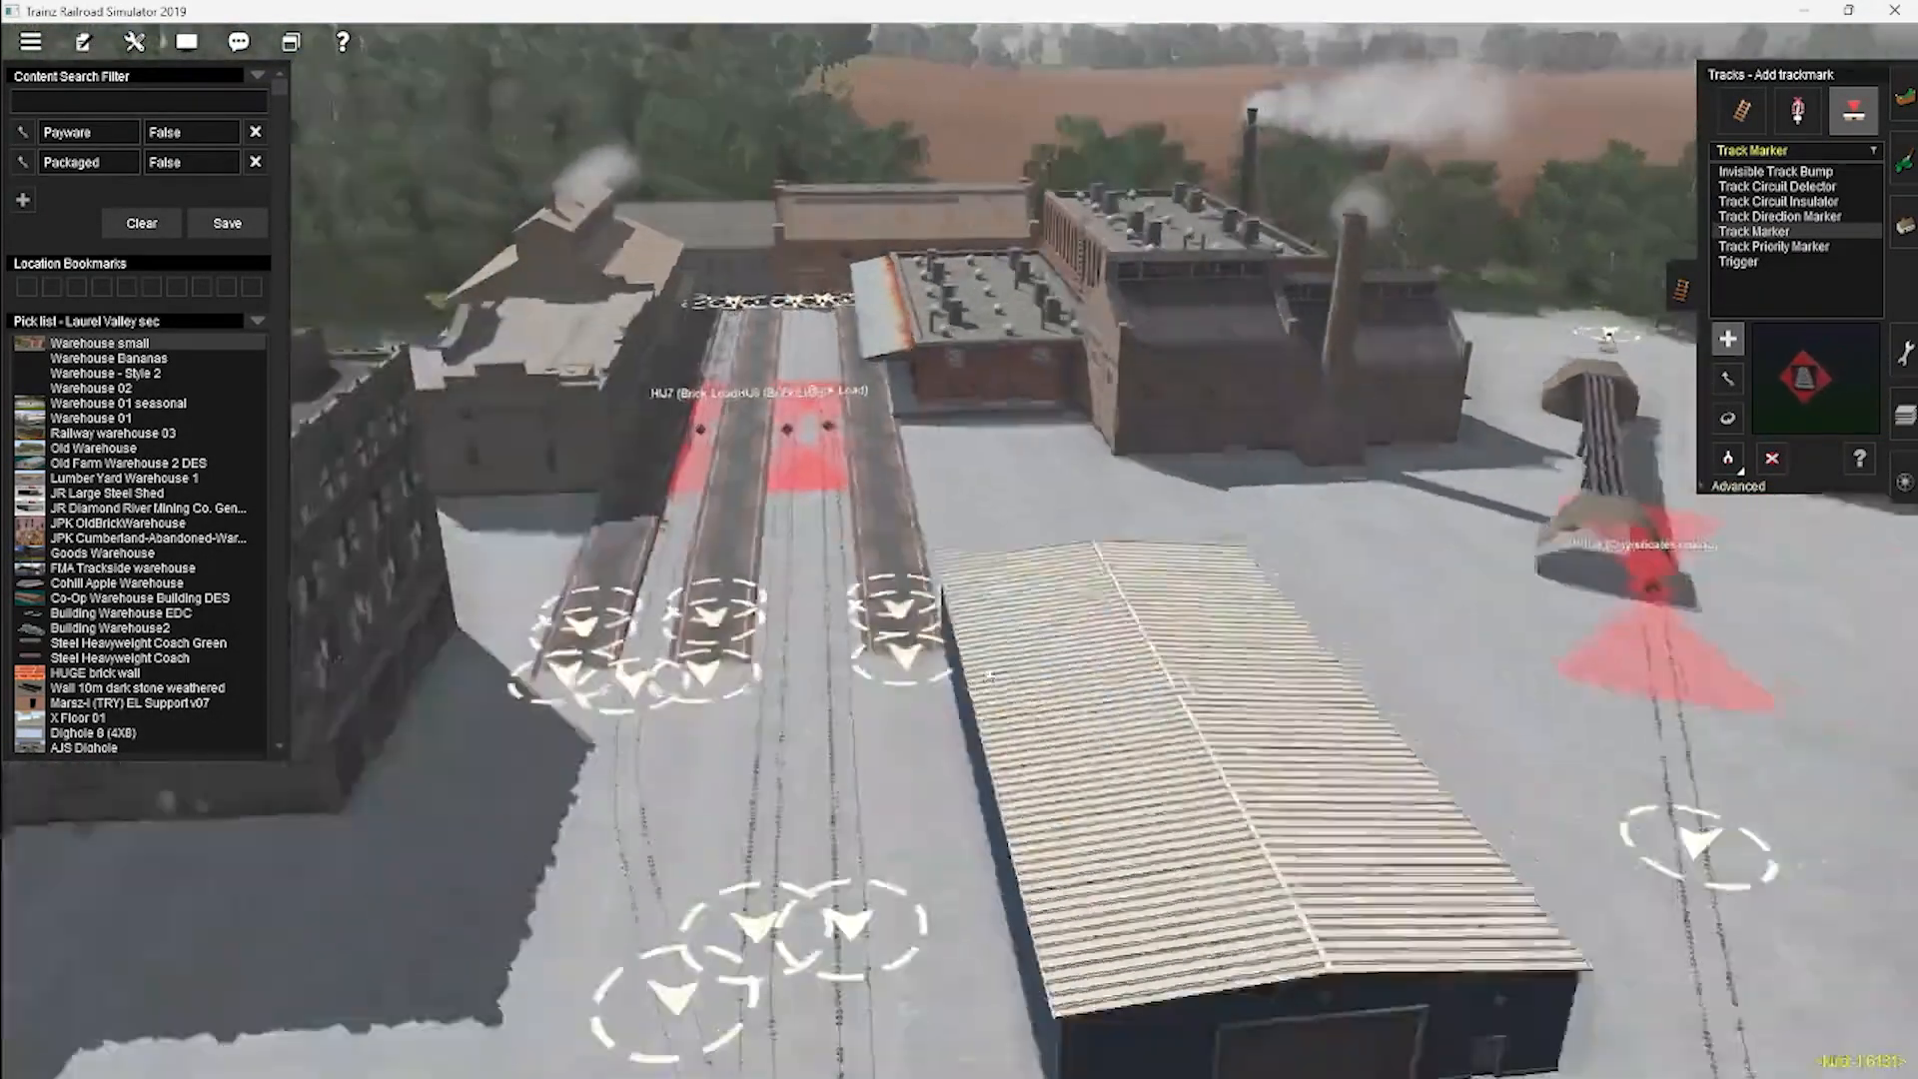
pyautogui.scroll(3, 1099, 634)
pyautogui.moveTo(1099, 633); pyautogui.dragTo(907, 555, button='right')
pyautogui.scroll(3, 1013, 570)
pyautogui.scroll(-5, 975, 578)
pyautogui.moveTo(924, 628); pyautogui.dragTo(929, 589, button='right')
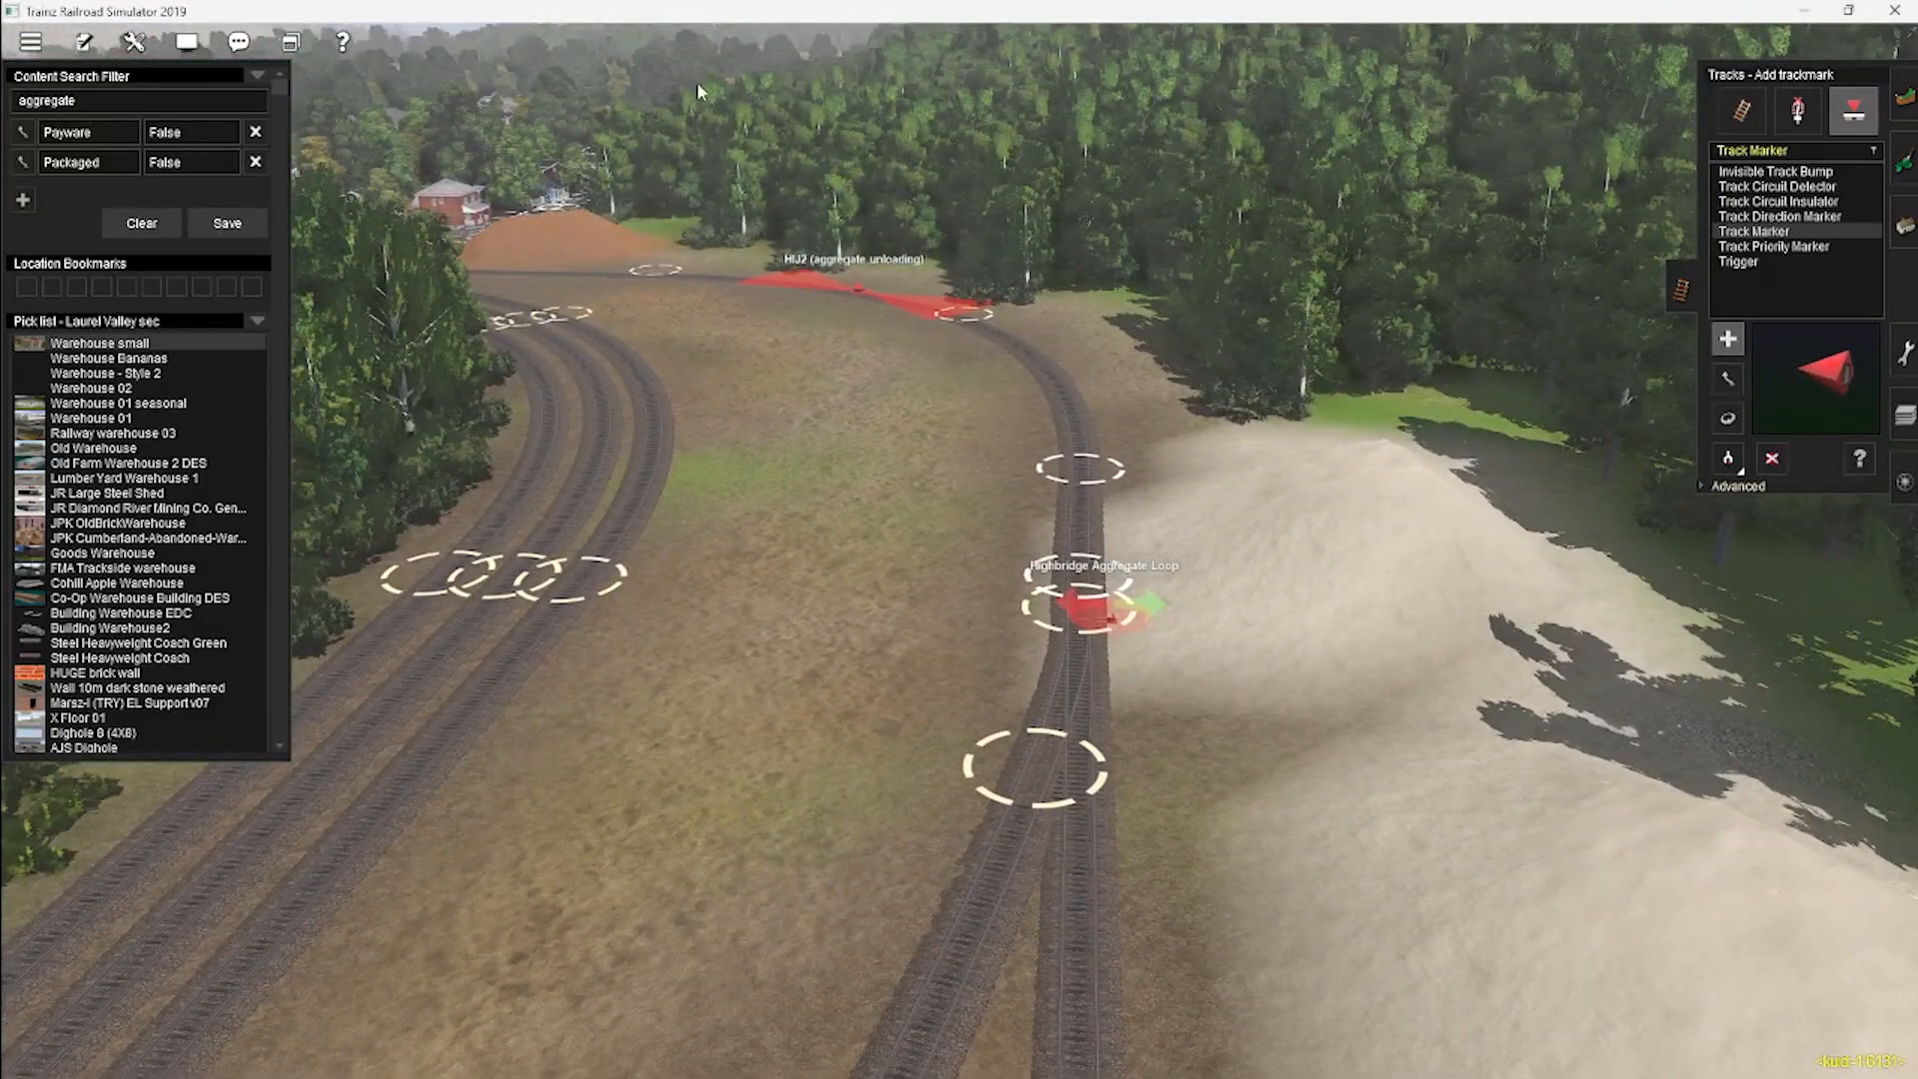
pyautogui.moveTo(1052, 509); pyautogui.dragTo(958, 534, button='right')
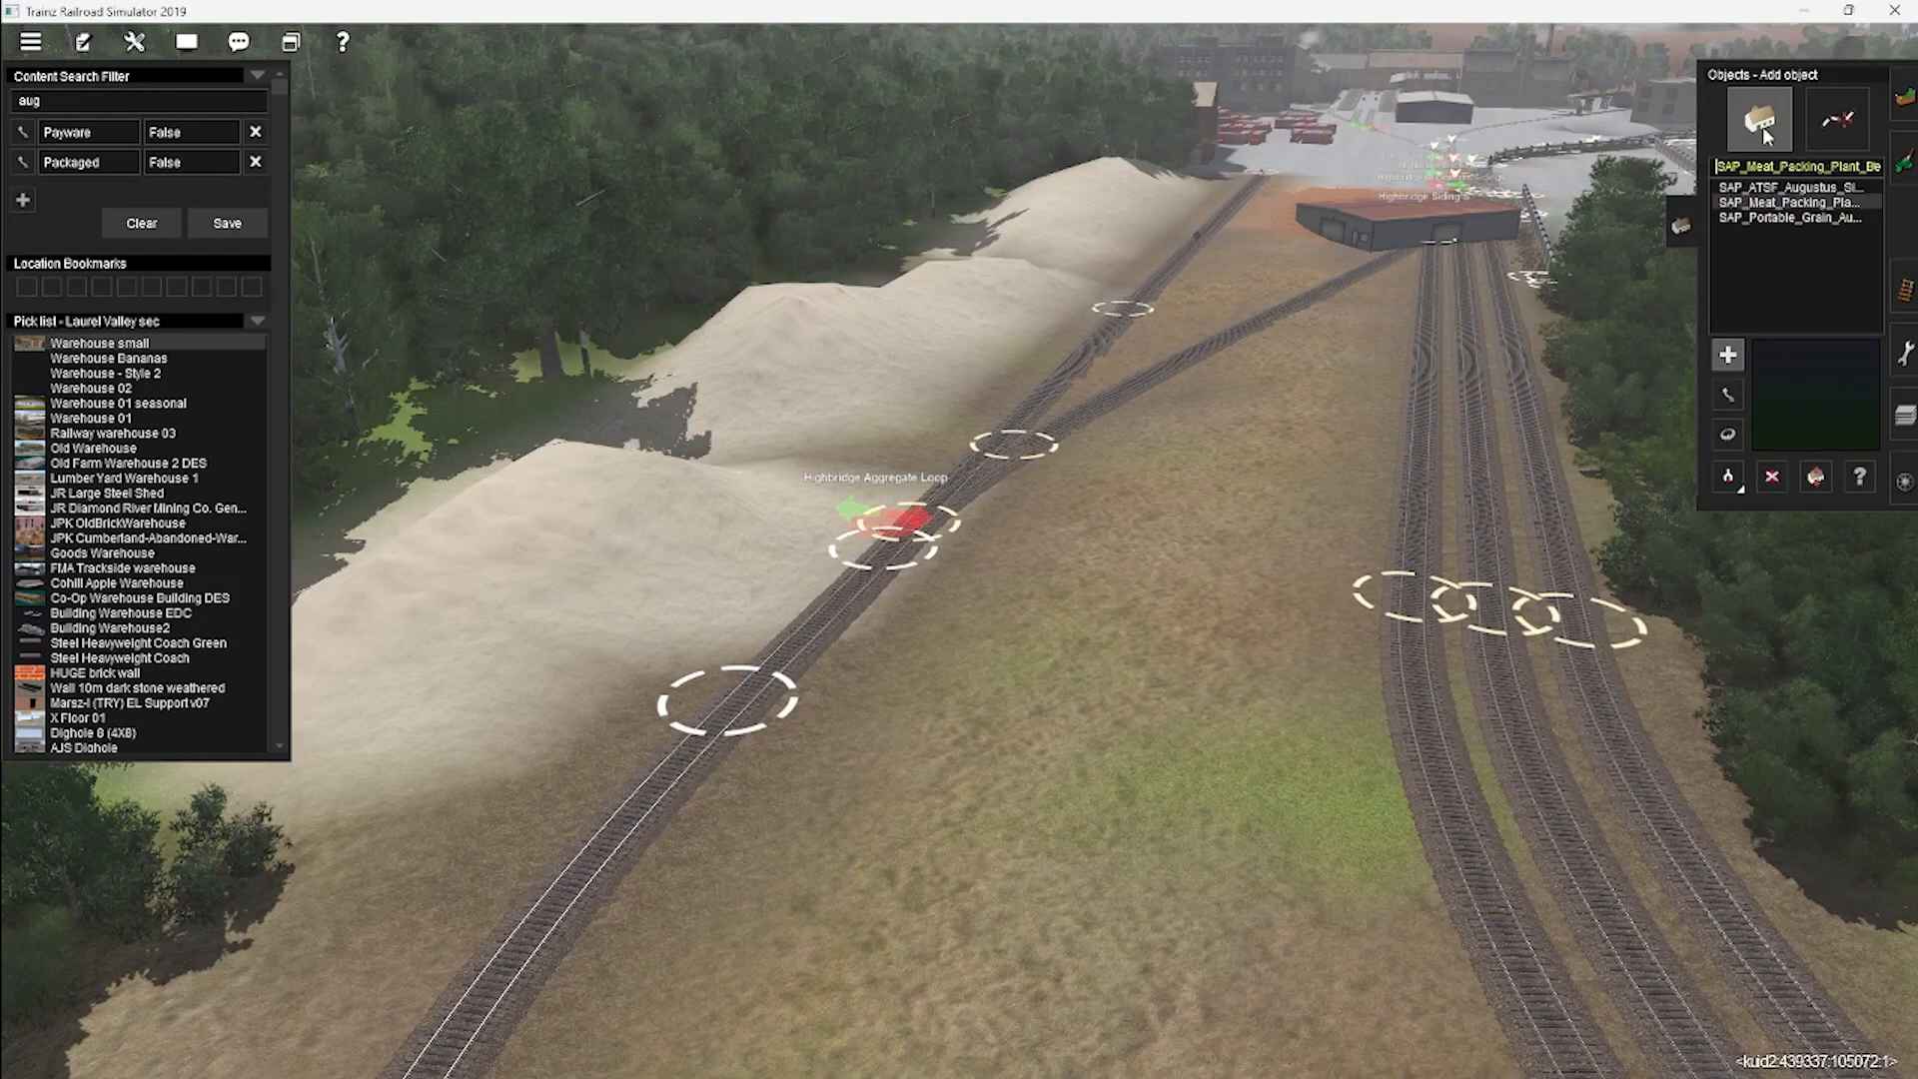
pyautogui.press('BackSpace')
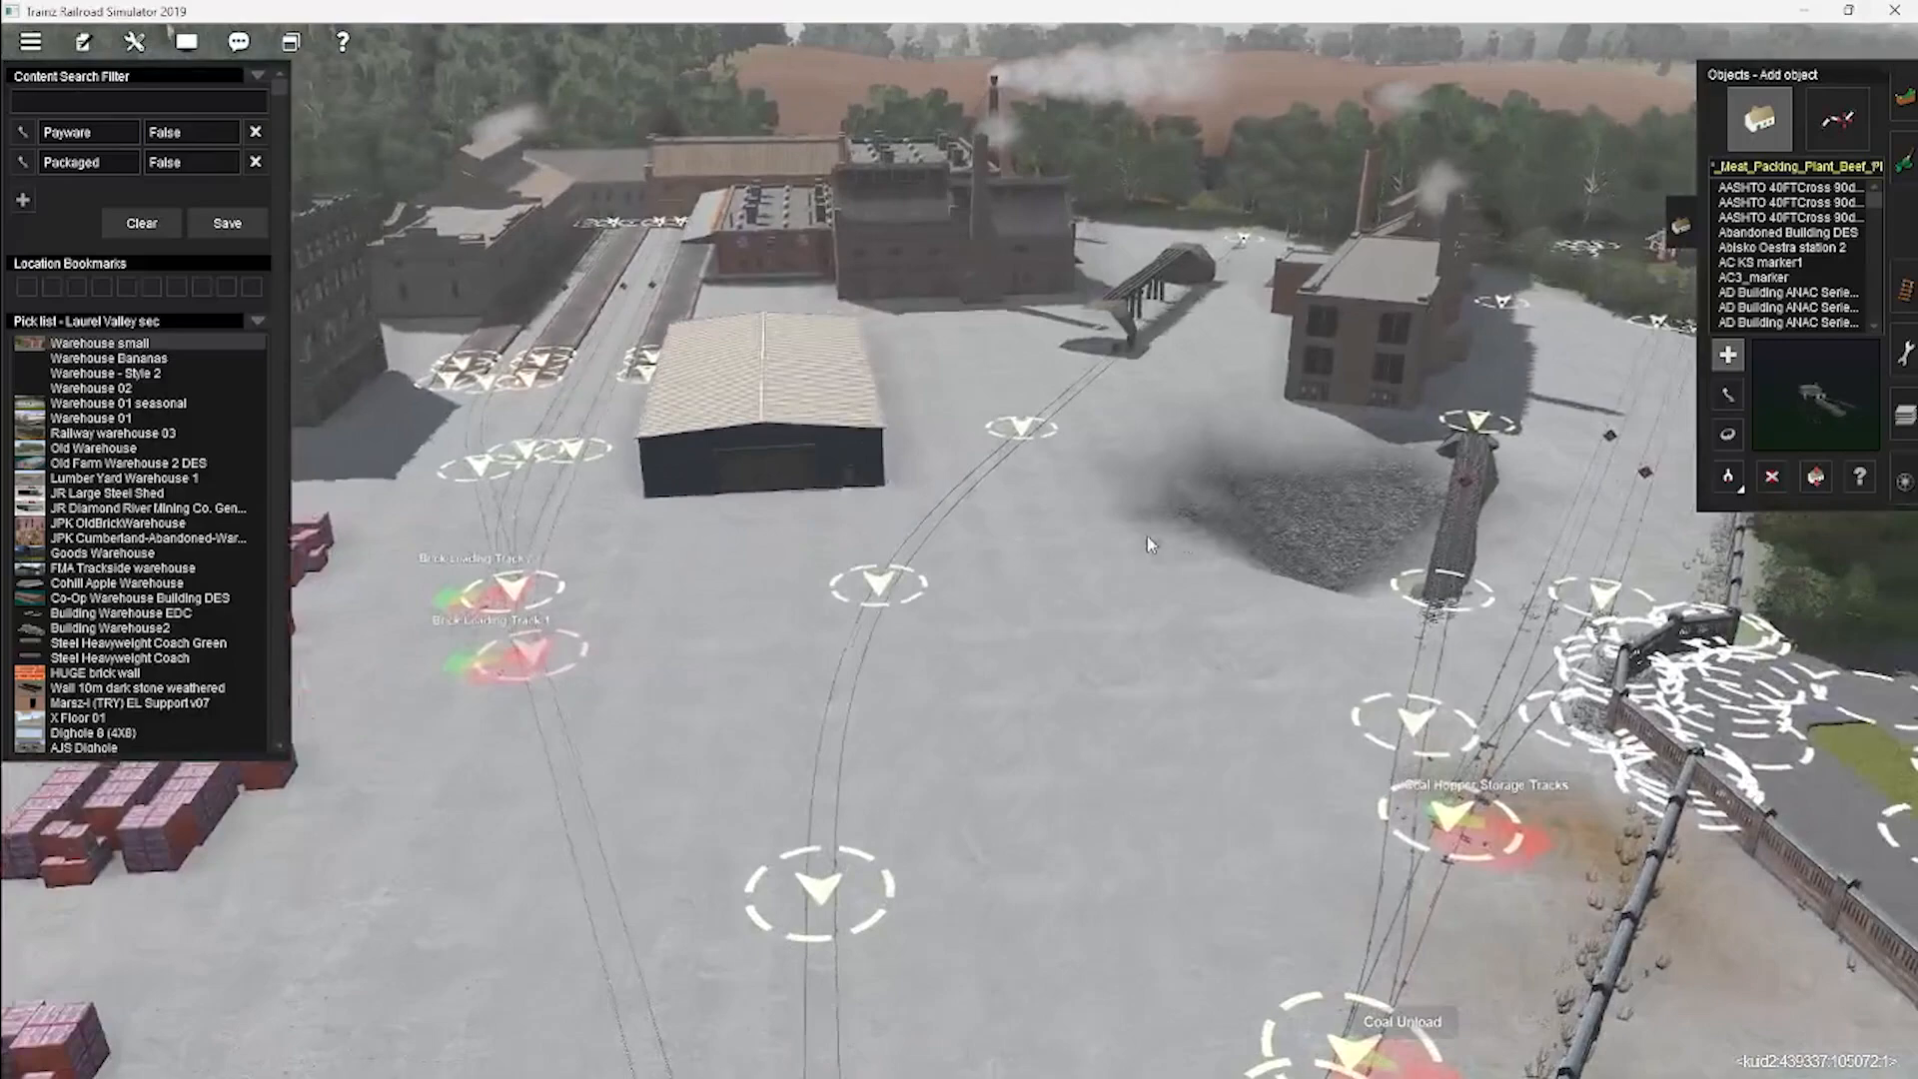
# Slide the clay unloading trestle along its track so it is centred on the HU6 (Clay/silicates unload) marker.
pyautogui.moveTo(1147, 538); pyautogui.dragTo(942, 439, button='right')
pyautogui.press('m')
pyautogui.moveTo(944, 409); pyautogui.dragTo(915, 471)
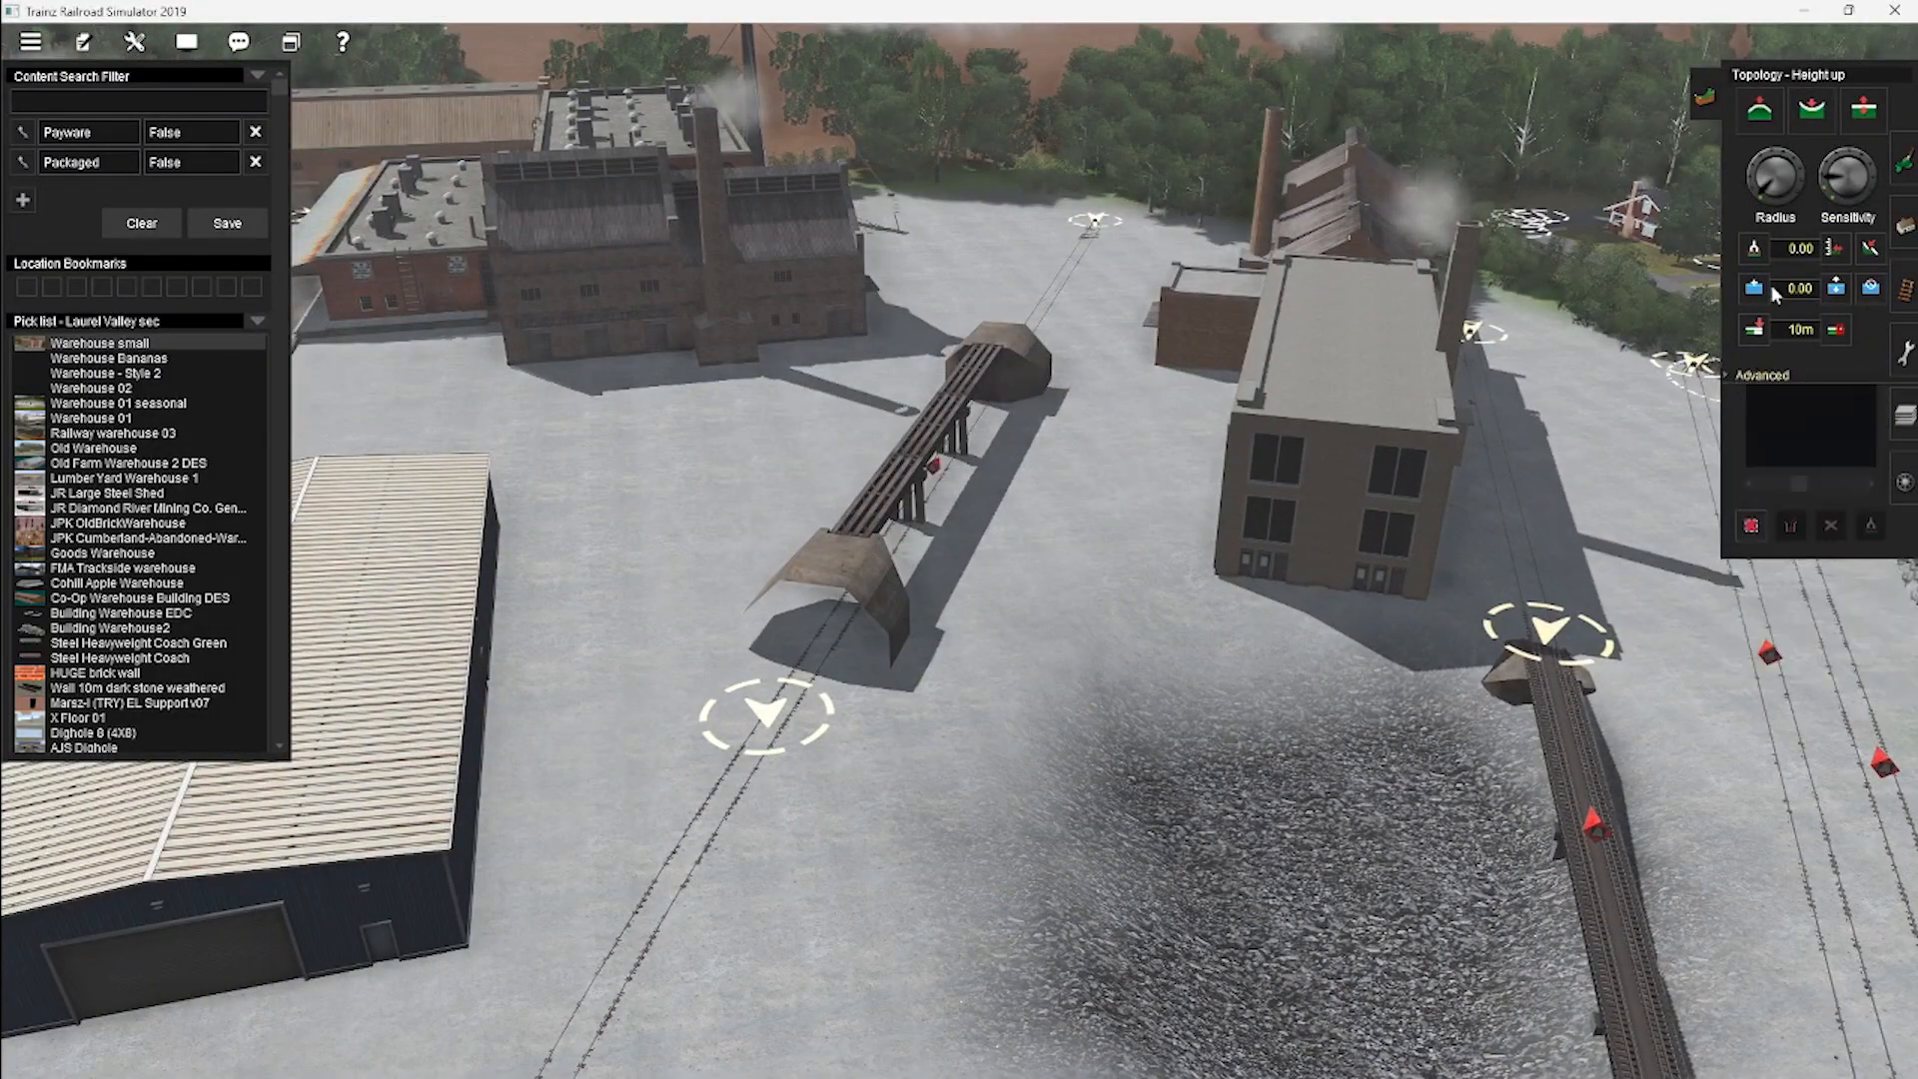
# Sample the coal pit's ground height and apply that 13 m height to the ground around the clay unloading trestle.
pyautogui.click(1754, 248)
pyautogui.click(1368, 859)
pyautogui.rightClick(1368, 859)
pyautogui.click(1836, 247)
pyautogui.rightClick(599, 345)
pyautogui.moveTo(904, 570)
pyautogui.mouseDown()
pyautogui.moveTo(961, 401)
pyautogui.moveTo(911, 420)
pyautogui.mouseUp()
pyautogui.moveTo(911, 420); pyautogui.dragTo(672, 506, button='right')
pyautogui.rightClick(672, 505)
pyautogui.moveTo(672, 505); pyautogui.dragTo(770, 462)
pyautogui.moveTo(770, 463)
pyautogui.mouseDown(button='right')
pyautogui.moveTo(939, 557)
pyautogui.moveTo(754, 724)
pyautogui.mouseUp(button='right')
pyautogui.moveTo(696, 520); pyautogui.dragTo(1057, 505, button='right')
pyautogui.moveTo(1057, 506); pyautogui.dragTo(1209, 544)
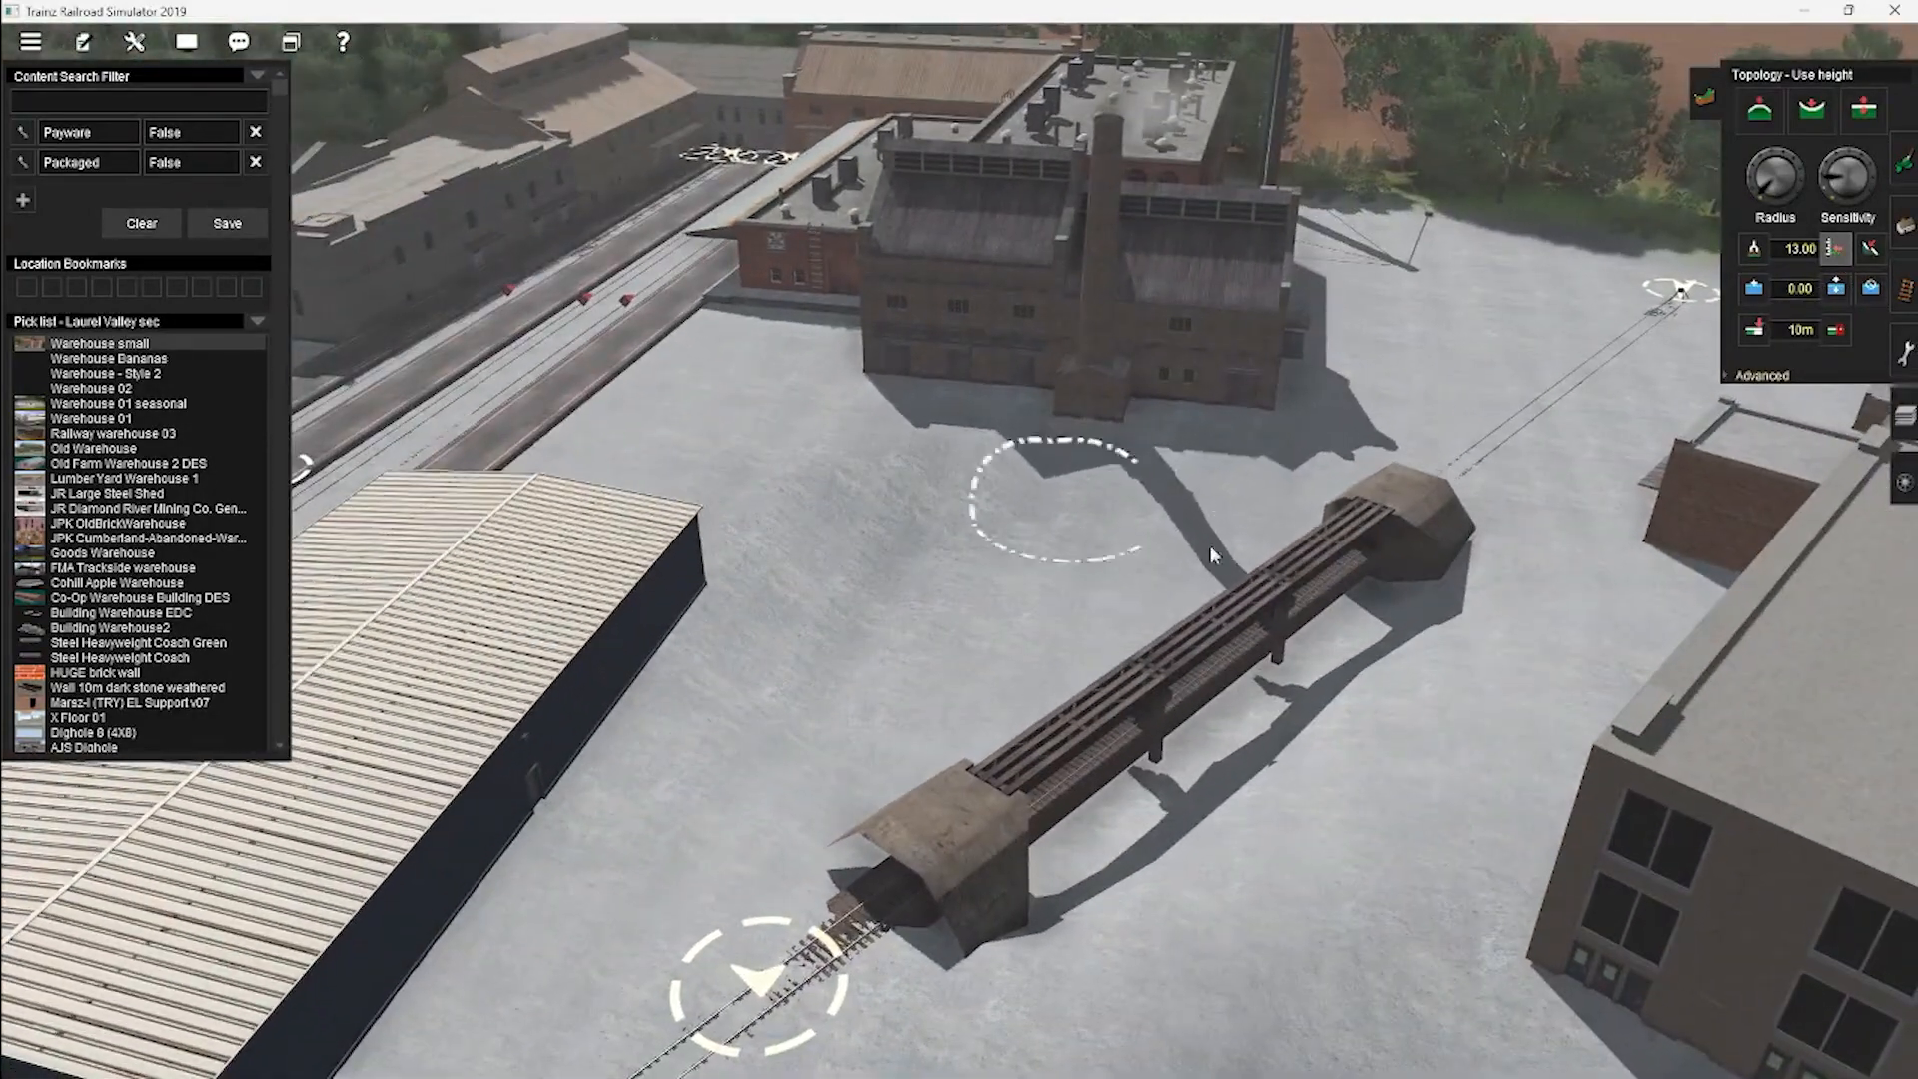
pyautogui.moveTo(1209, 543); pyautogui.dragTo(1069, 499, button='right')
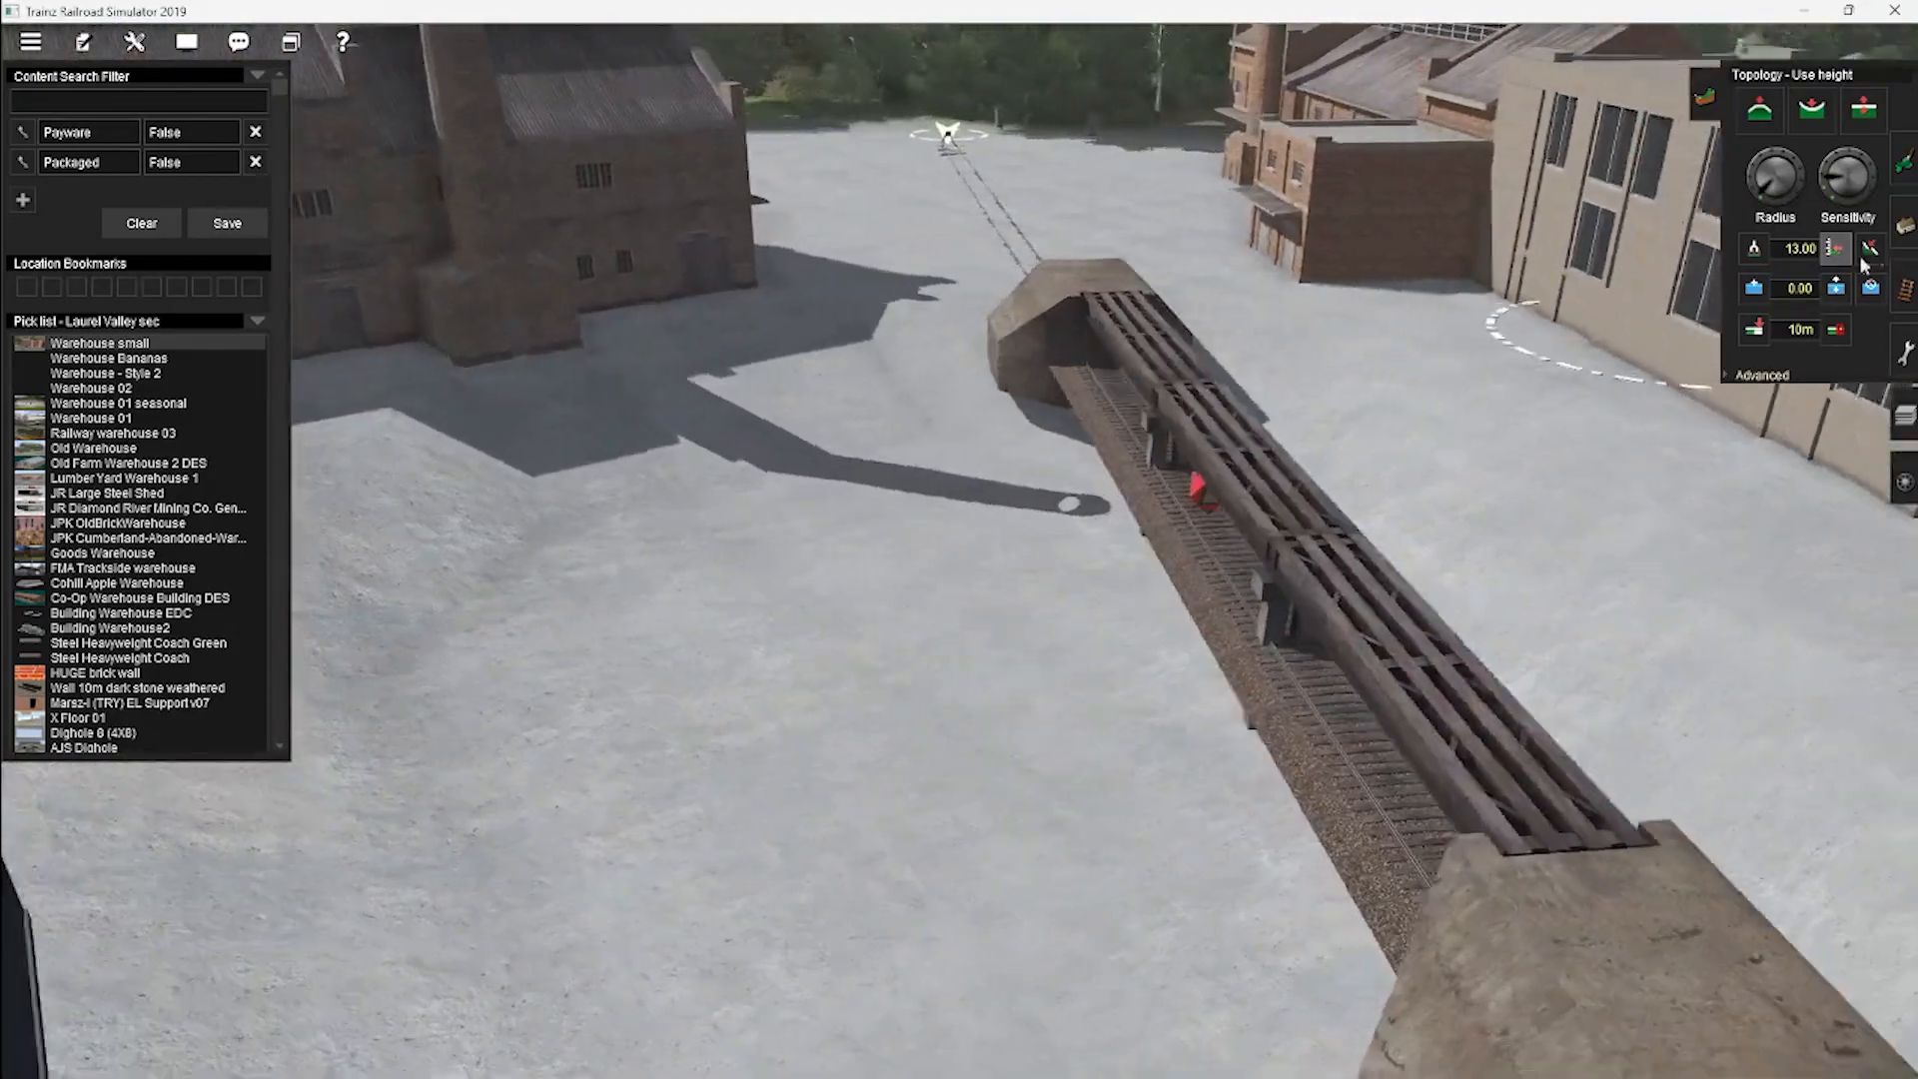
# Pick up the track type of the coal unloading bridge and lay a matching bridge section alongside the clay trestle.
pyautogui.click(1904, 226)
pyautogui.click(1744, 111)
pyautogui.click(1729, 457)
pyautogui.moveTo(1261, 755); pyautogui.dragTo(1115, 434, button='right')
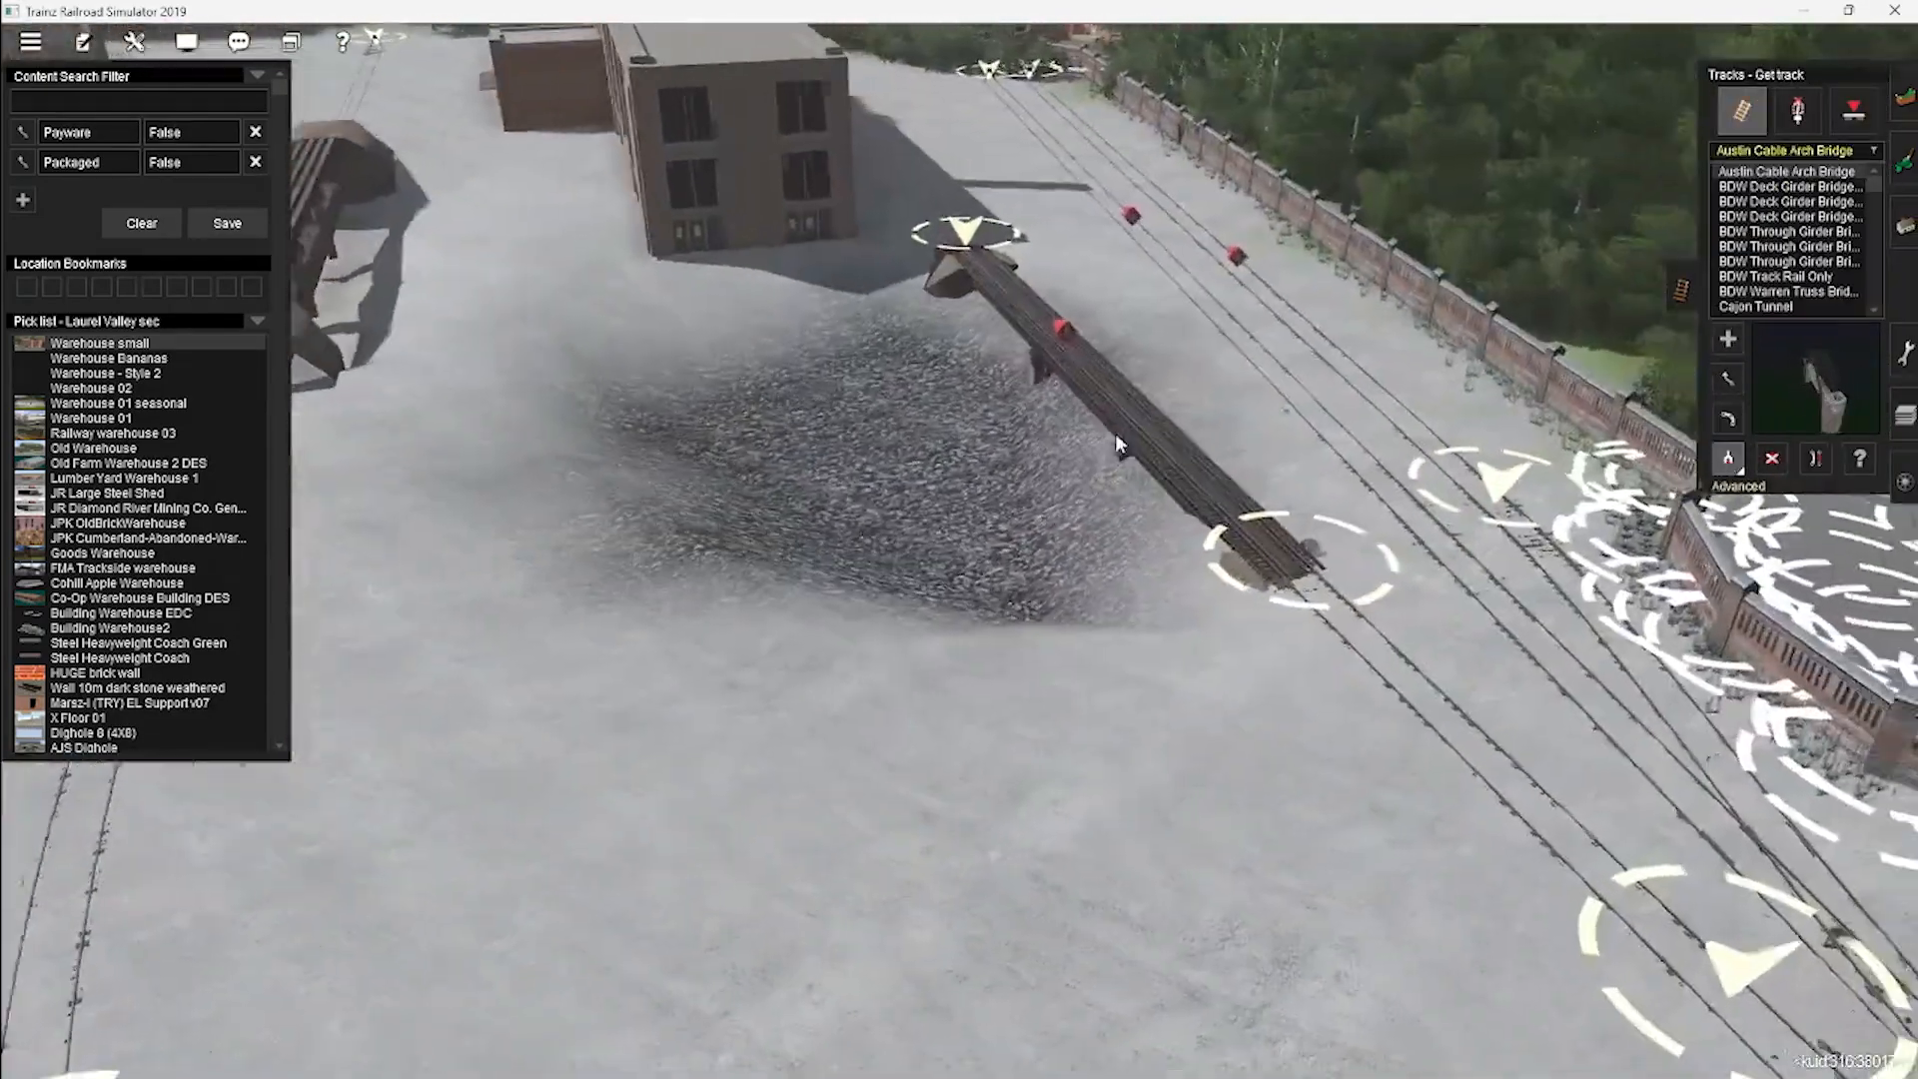
pyautogui.click(1114, 433)
pyautogui.click(872, 902)
pyautogui.click(851, 294)
pyautogui.moveTo(851, 400); pyautogui.dragTo(1009, 419, button='right')
# Move the HU6 marker along the track beyond the clay trestle and lower the trestle until its girders sit beneath the rails.
pyautogui.click(1740, 485)
pyautogui.click(1728, 631)
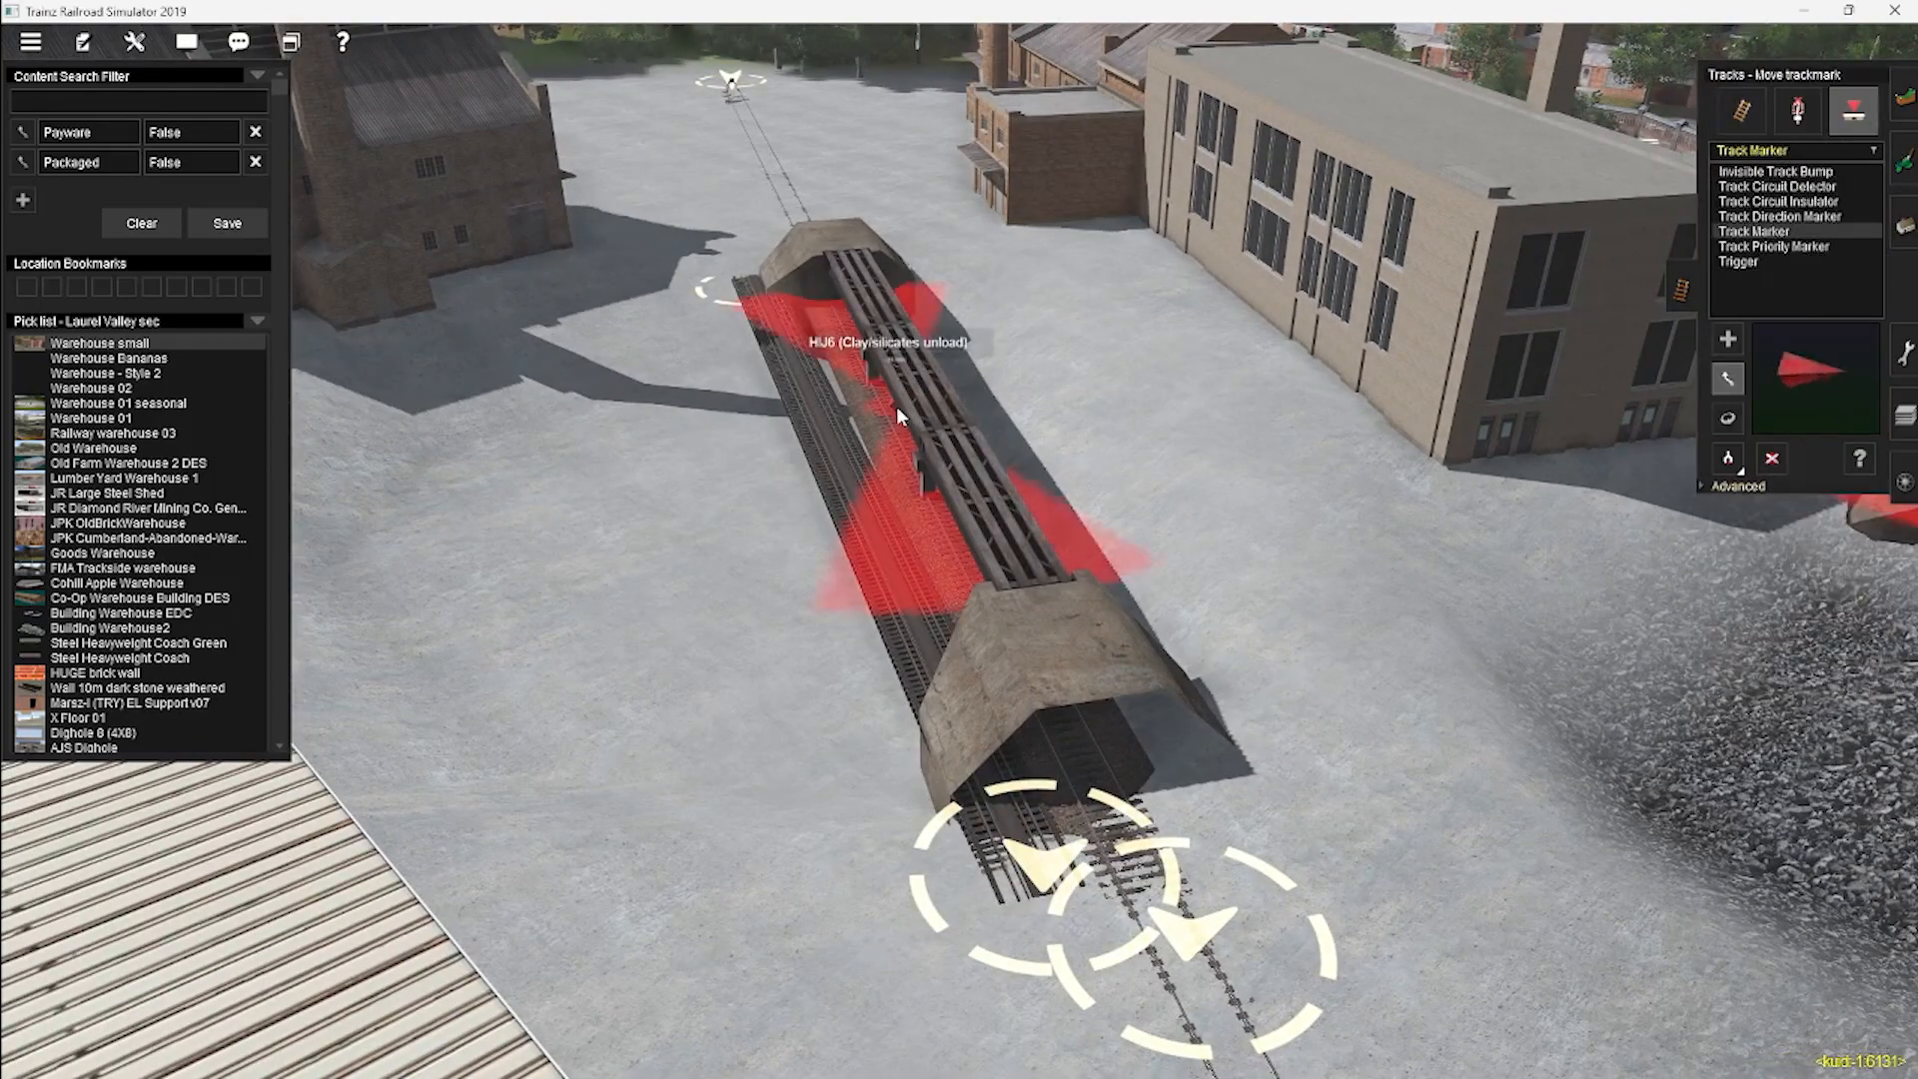
pyautogui.click(1763, 119)
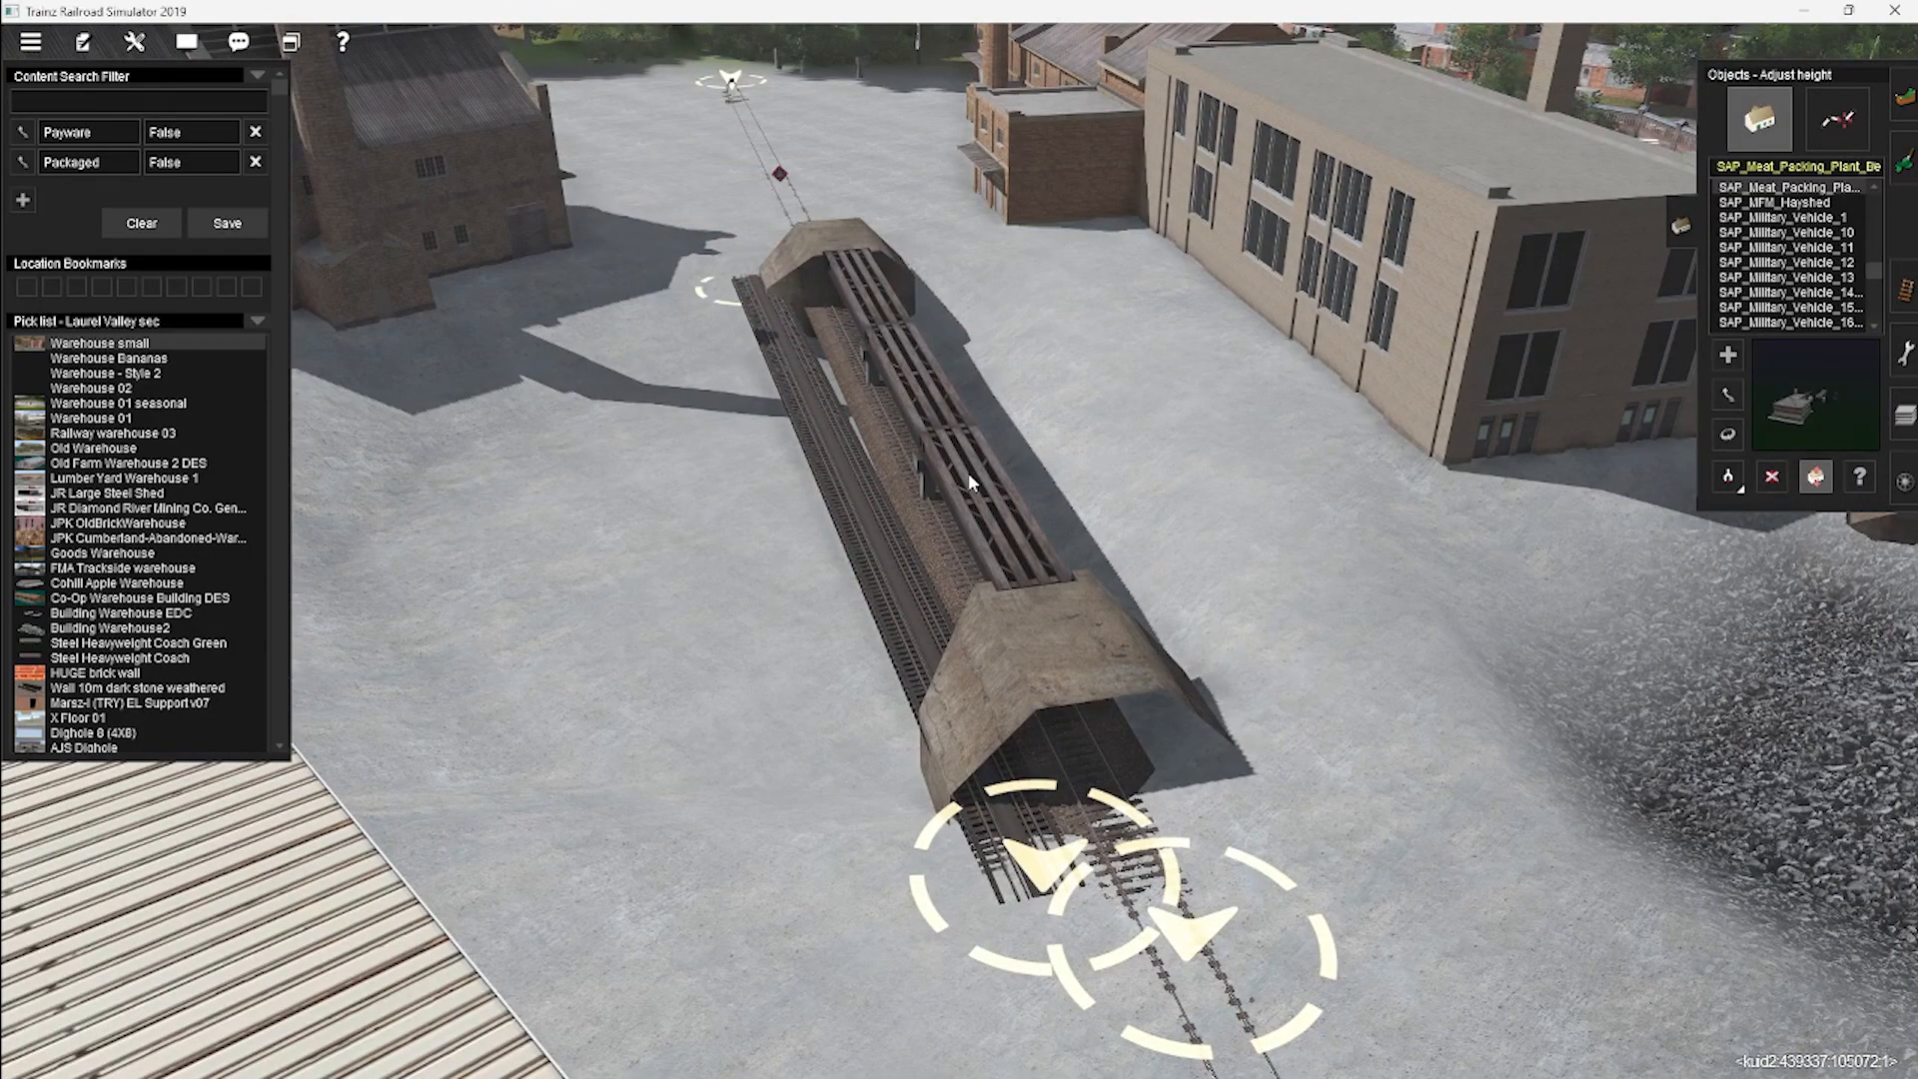
pyautogui.moveTo(887, 498); pyautogui.dragTo(971, 569, button='right')
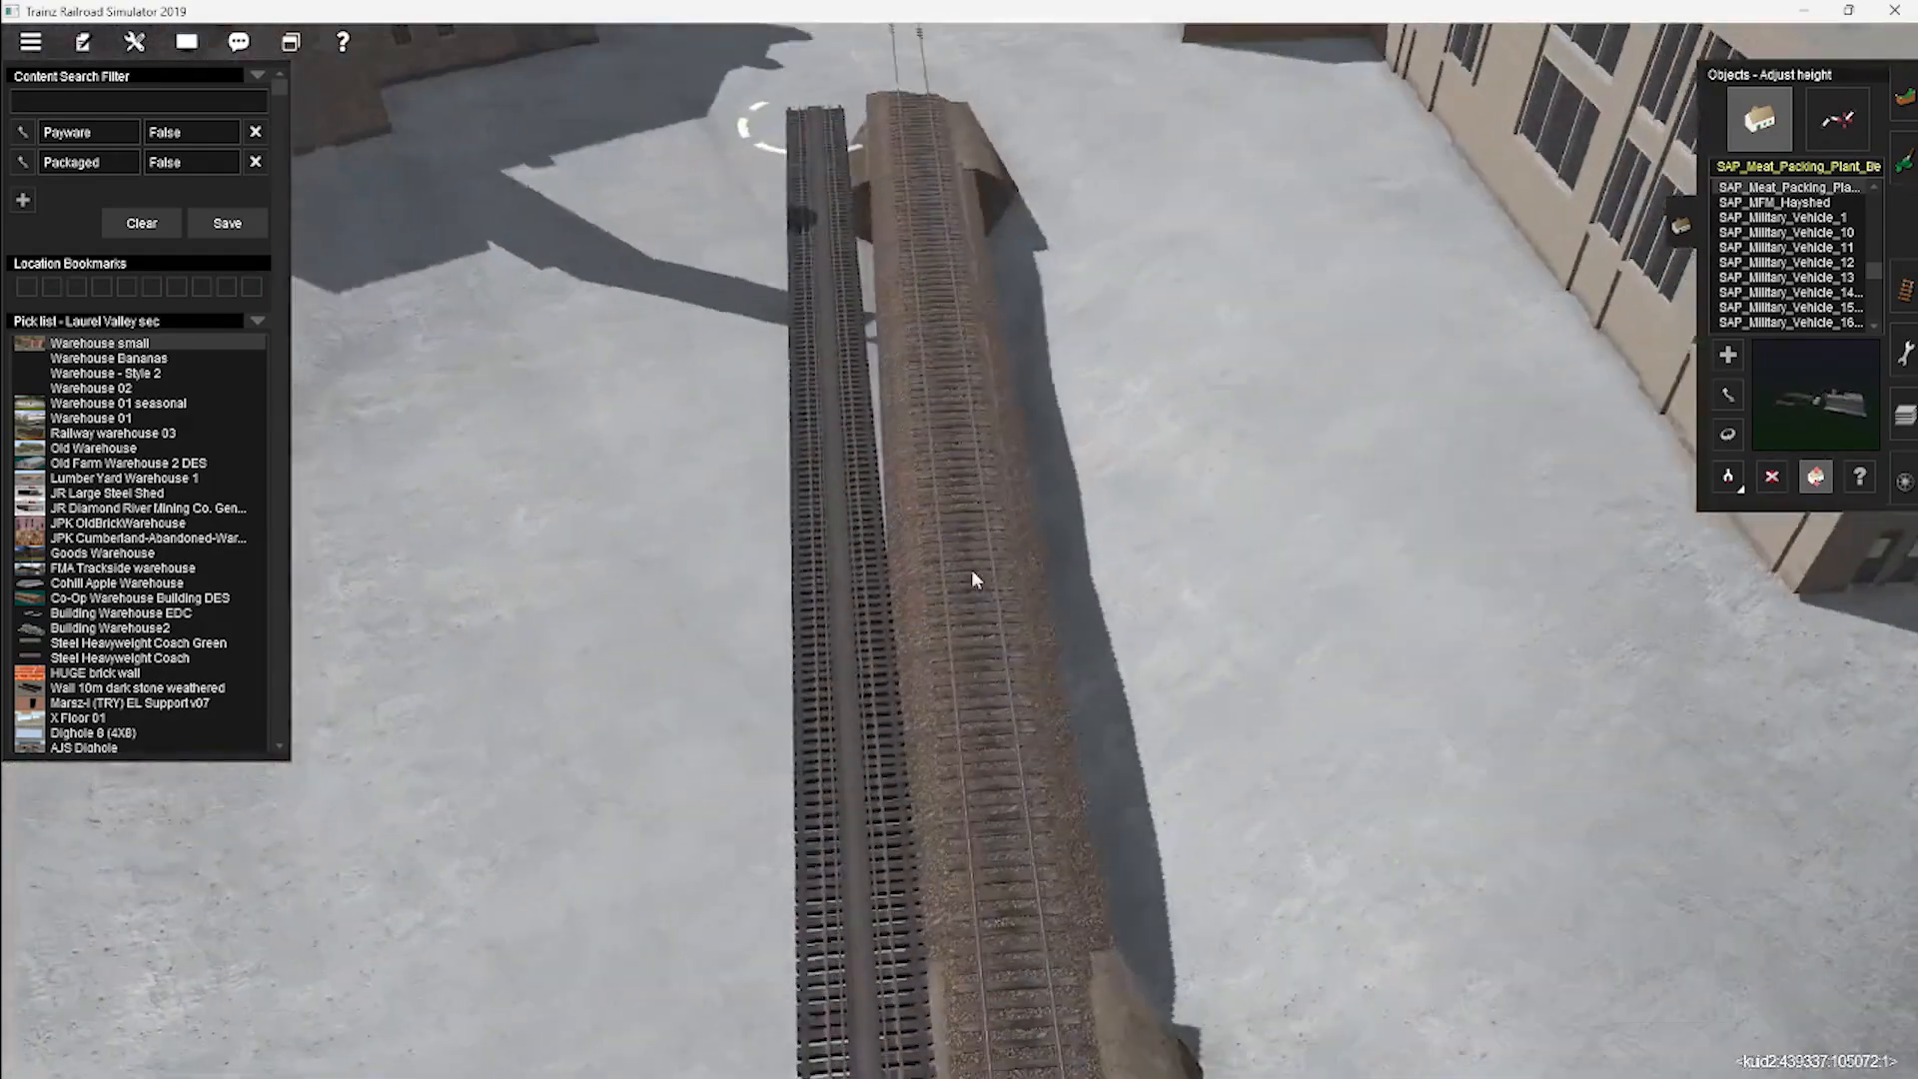
# Delete the old track section over the clay trestle and move both ends of the new bridge section into its place.
pyautogui.moveTo(881, 372); pyautogui.dragTo(910, 837, button='right')
pyautogui.click(951, 586)
pyautogui.click(1772, 459)
pyautogui.click(945, 457)
pyautogui.click(1729, 378)
pyautogui.moveTo(903, 884); pyautogui.dragTo(978, 744)
pyautogui.rightClick(962, 208)
pyautogui.moveTo(864, 408); pyautogui.dragTo(1009, 526)
pyautogui.moveTo(1009, 525); pyautogui.dragTo(1088, 356, button='right')
# Nudge the clay trestle into line beneath the new bridge section and fine-tune its height.
pyautogui.press('F3')
pyautogui.press('m')
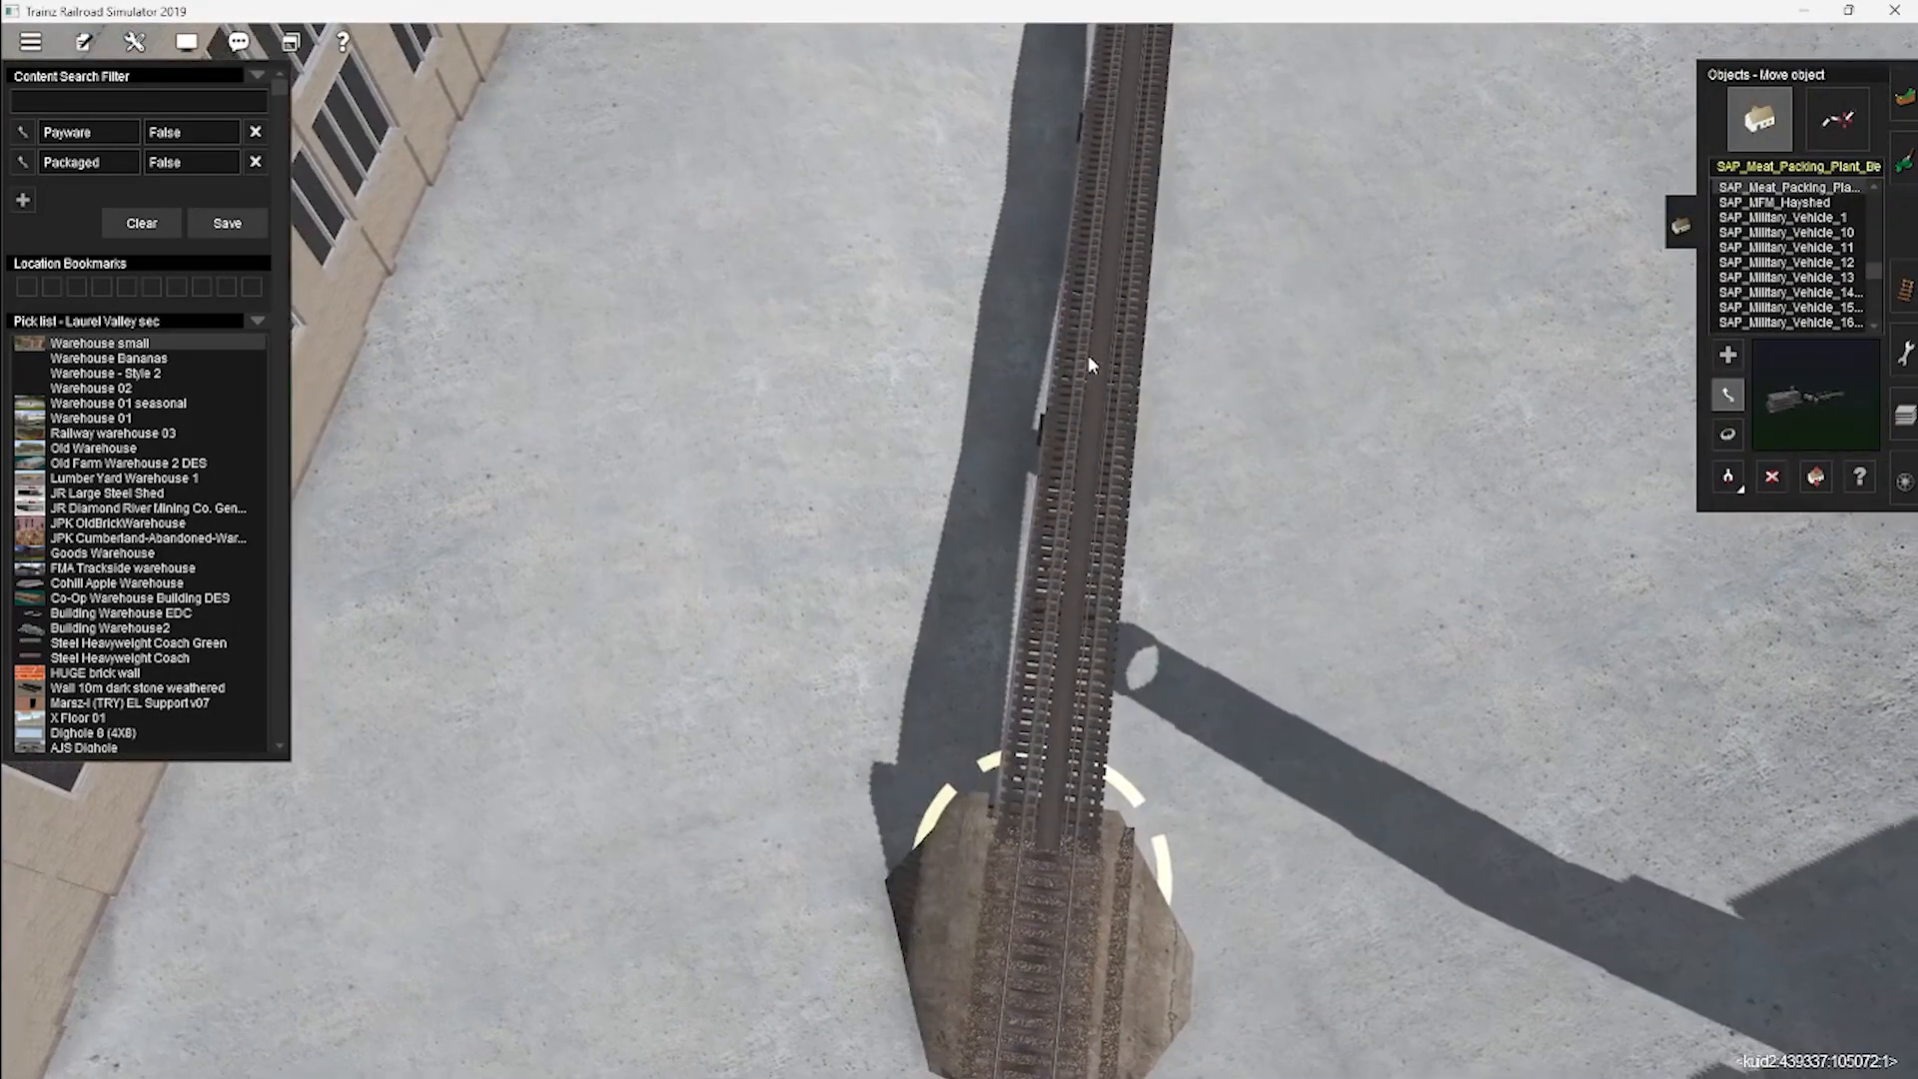
pyautogui.moveTo(1093, 310); pyautogui.dragTo(1103, 298)
pyautogui.moveTo(1103, 297); pyautogui.dragTo(1166, 445, button='right')
pyautogui.press('h')
pyautogui.moveTo(1167, 445); pyautogui.dragTo(1167, 445)
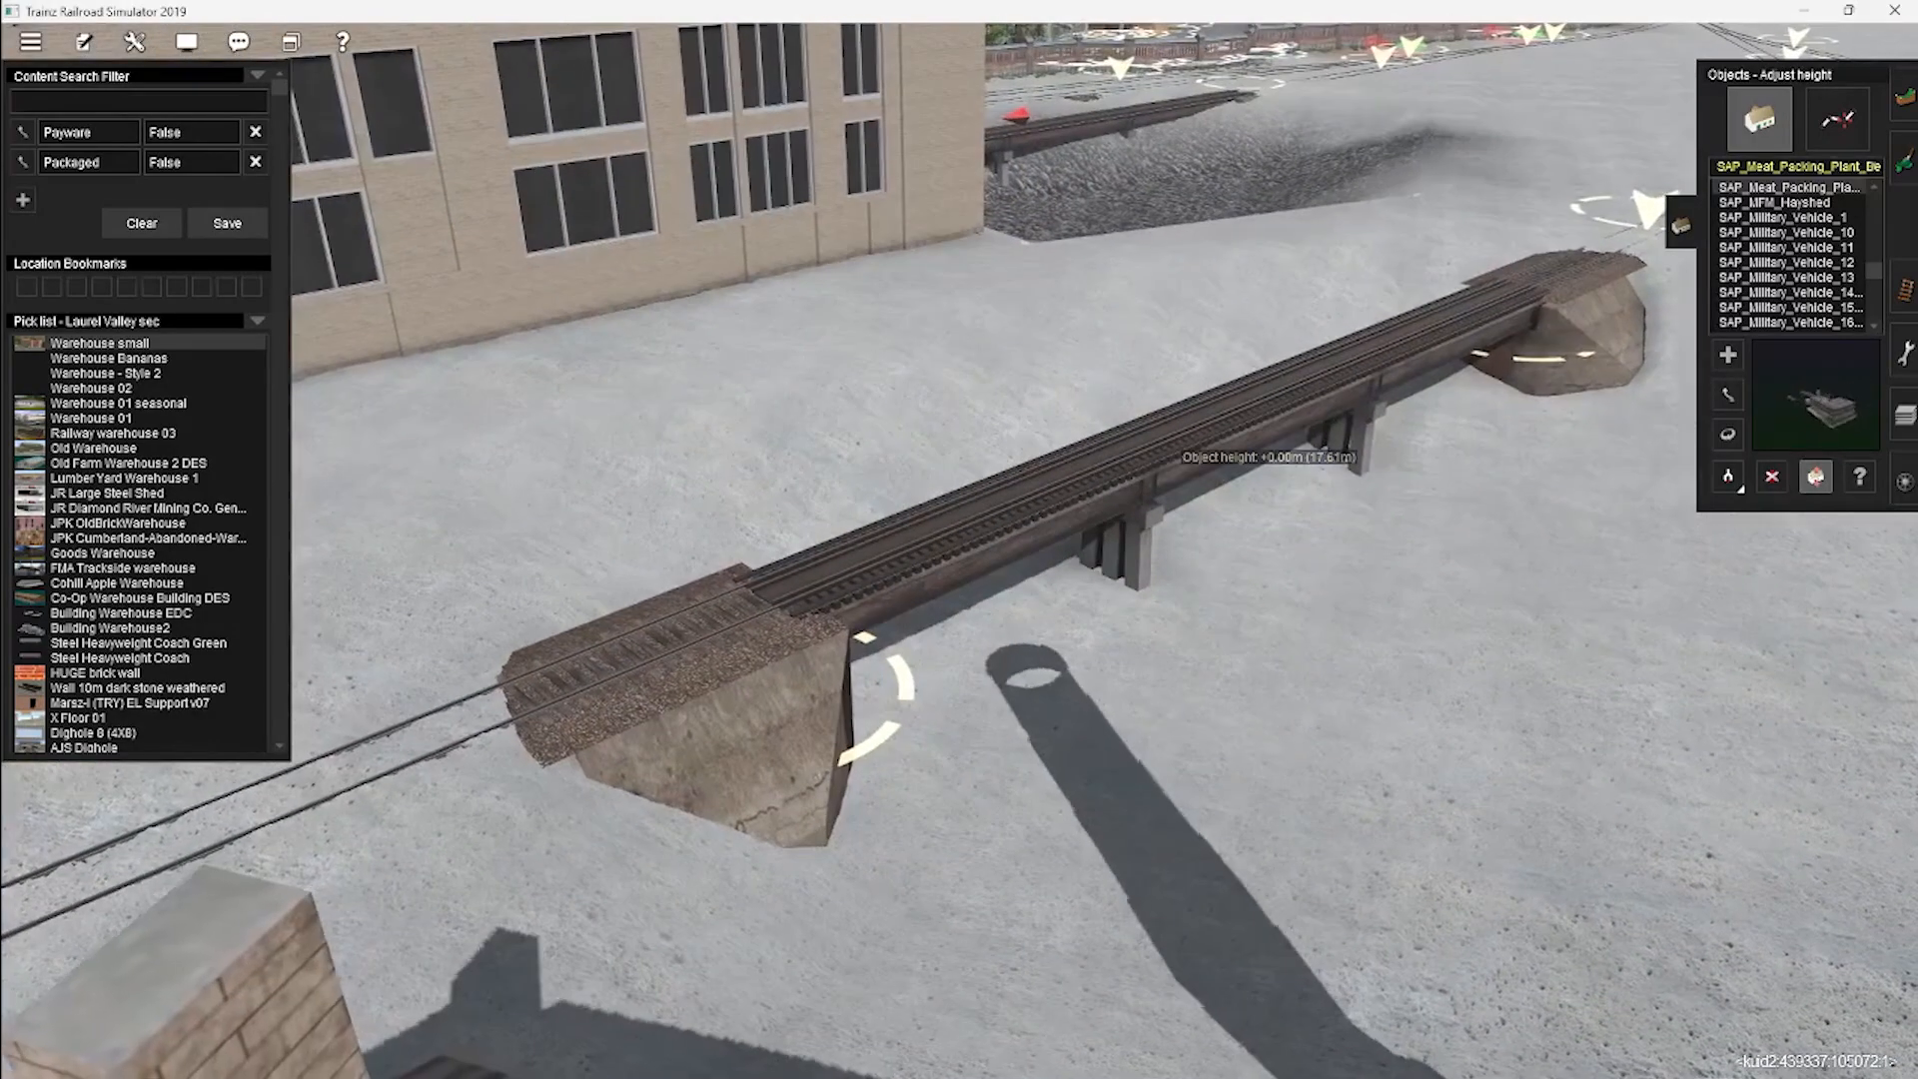
# Convert the terrain around the clay trestle to the 5 m grid and apply a 17.61 m height to the ground at its abutment.
pyautogui.moveTo(1259, 430); pyautogui.dragTo(1541, 426, button='right')
pyautogui.press('F1')
pyautogui.moveTo(859, 480); pyautogui.dragTo(1047, 572, button='right')
pyautogui.press('a')
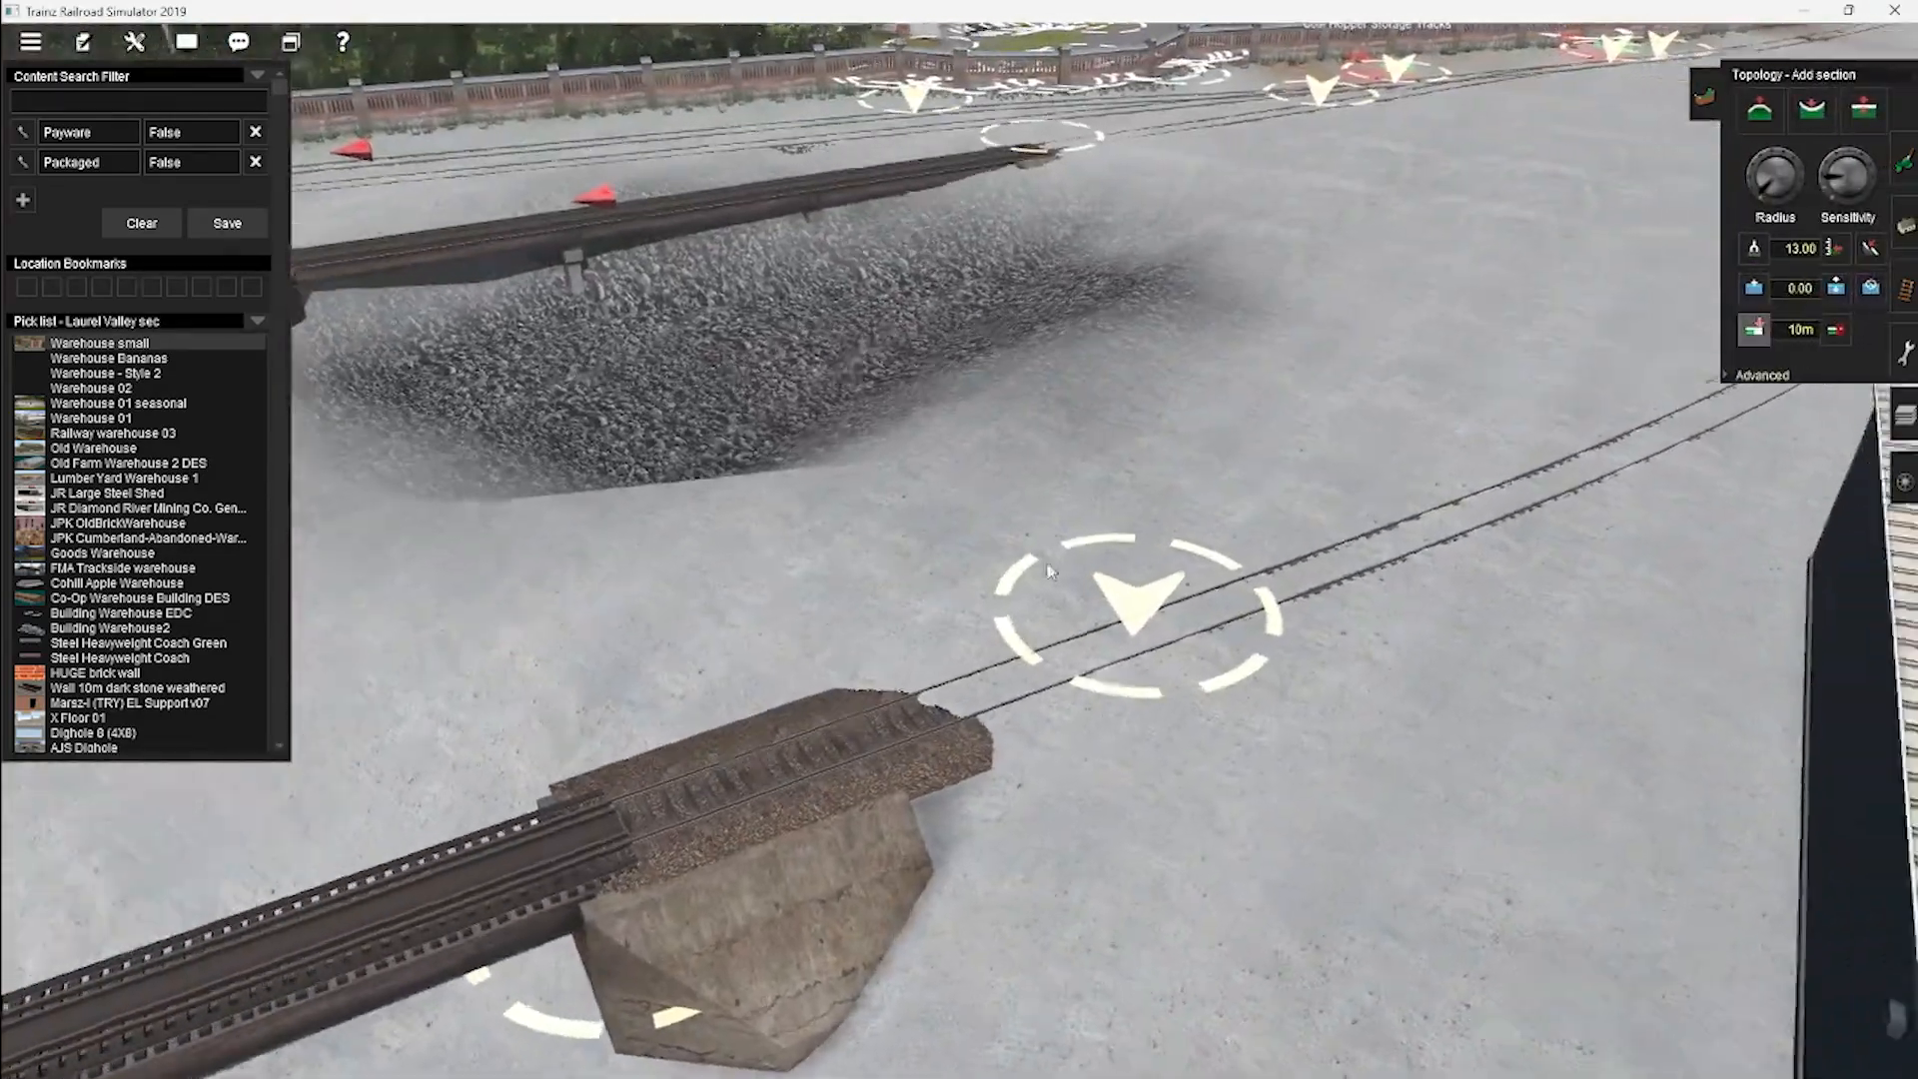
pyautogui.click(1756, 330)
pyautogui.click(1360, 400)
pyautogui.moveTo(1360, 400)
pyautogui.mouseDown(button='right')
pyautogui.moveTo(942, 535)
pyautogui.moveTo(842, 647)
pyautogui.moveTo(983, 530)
pyautogui.moveTo(792, 655)
pyautogui.mouseUp(button='right')
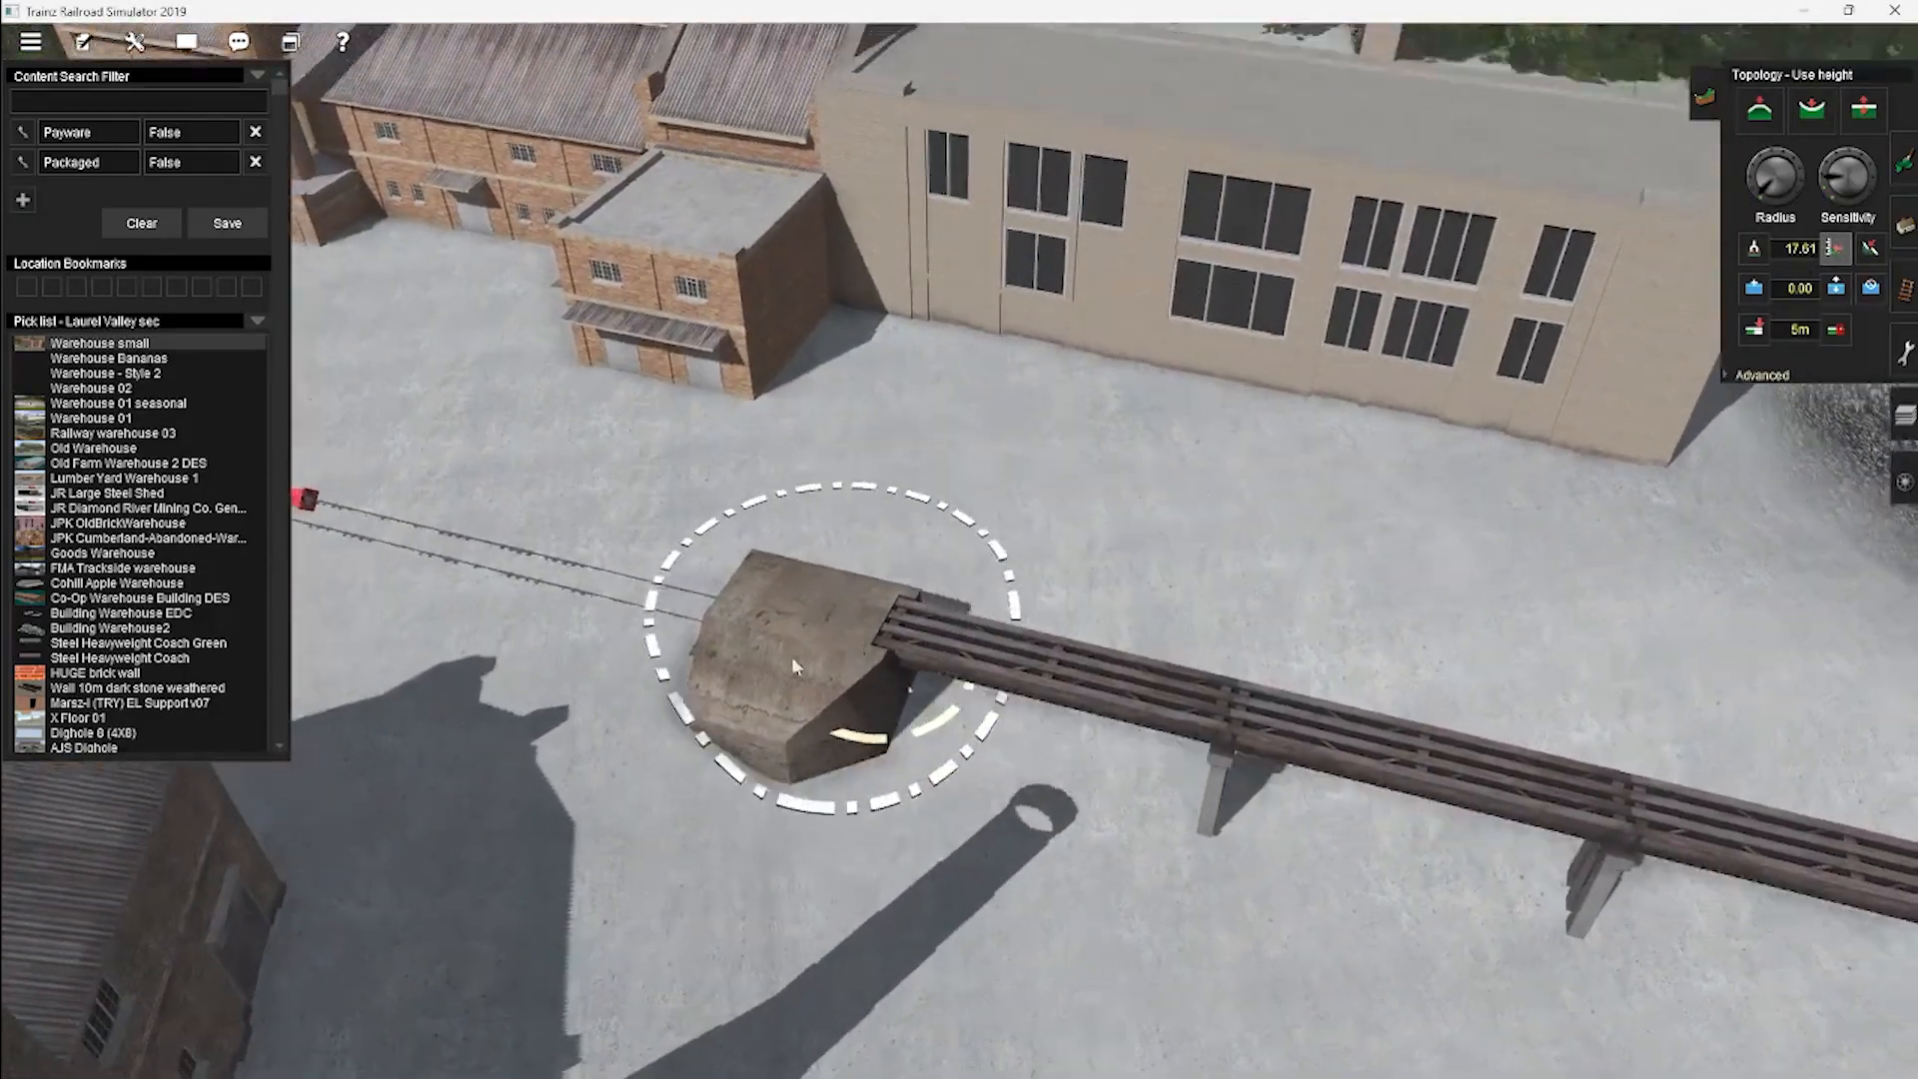
pyautogui.moveTo(796, 666); pyautogui.dragTo(1109, 721)
# Move the end of the bridge track along the rails so the bridge deck extends across the trestle's abutment.
pyautogui.press('F3')
pyautogui.moveTo(1109, 721); pyautogui.dragTo(1196, 501, button='right')
pyautogui.moveTo(1041, 511); pyautogui.dragTo(1006, 509, button='right')
pyautogui.scroll(8, 1006, 509)
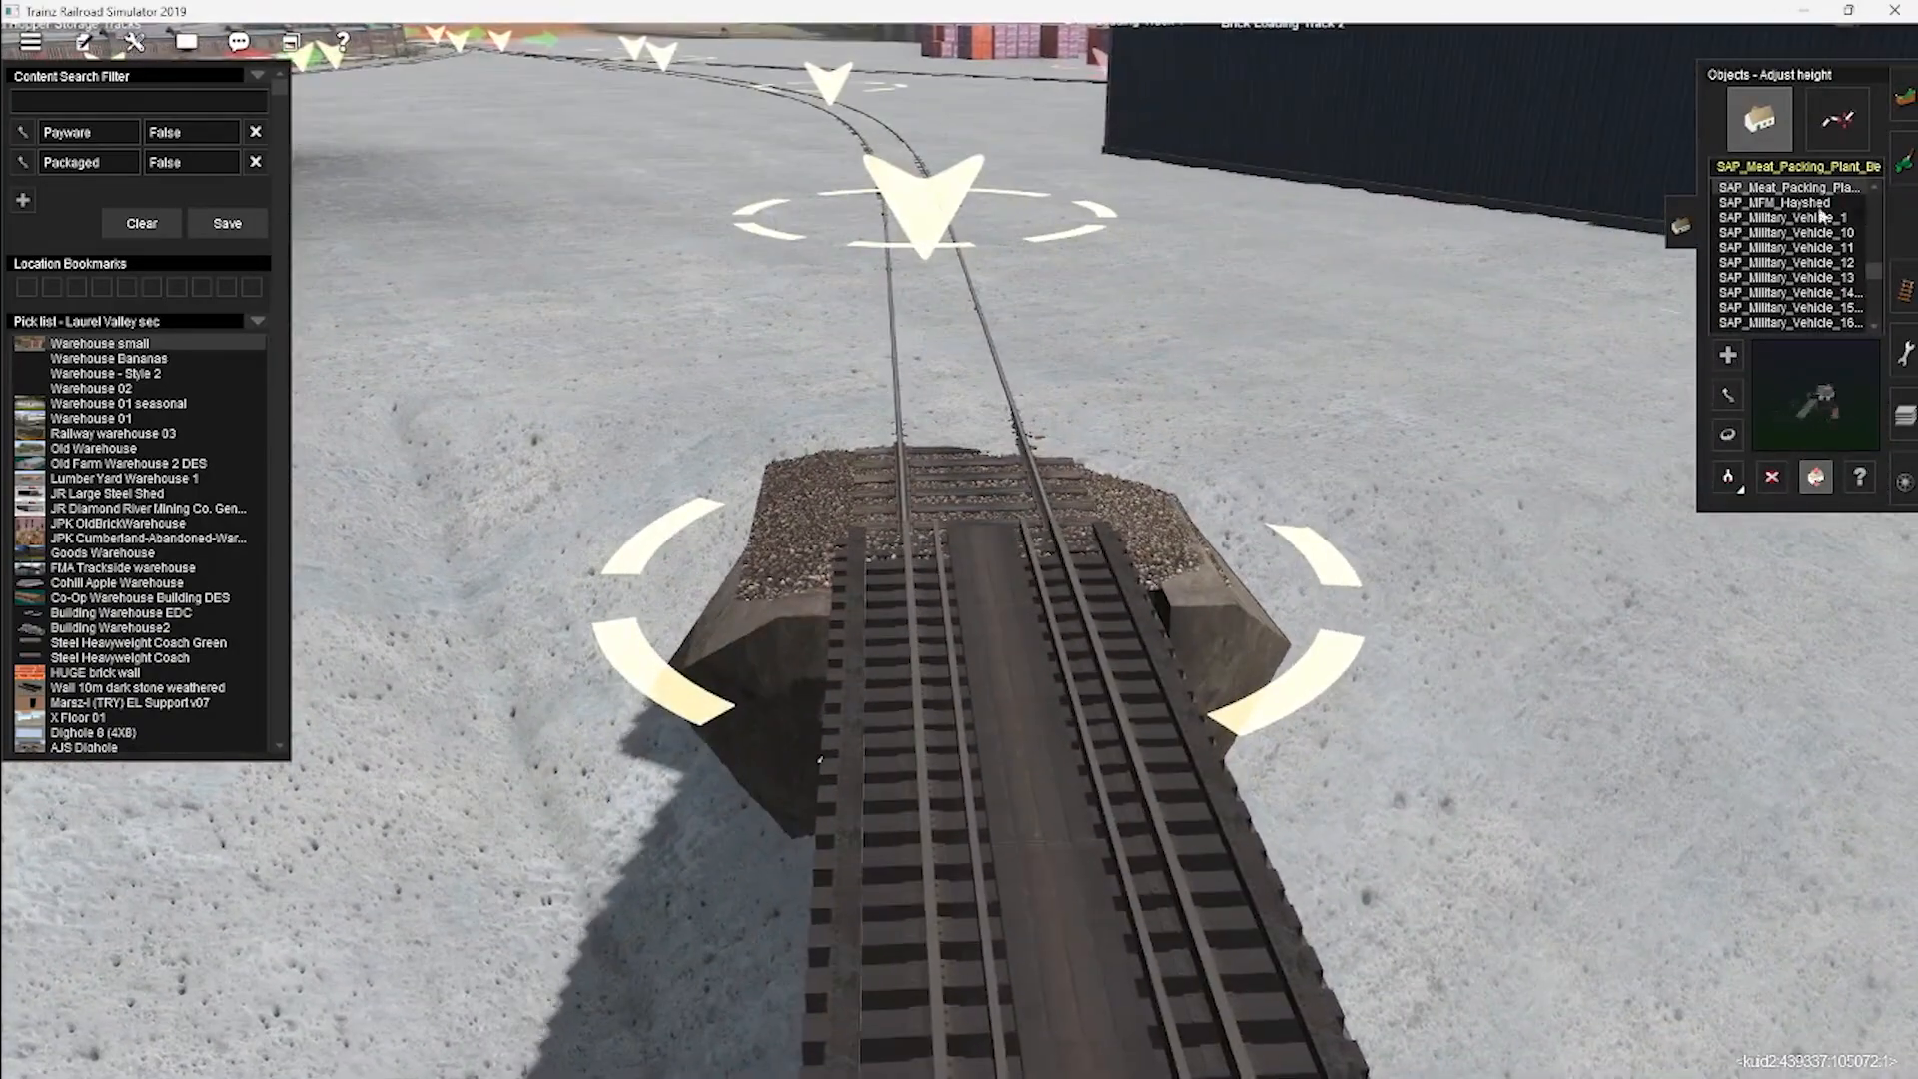
pyautogui.press('Up')
pyautogui.moveTo(971, 474); pyautogui.dragTo(967, 425)
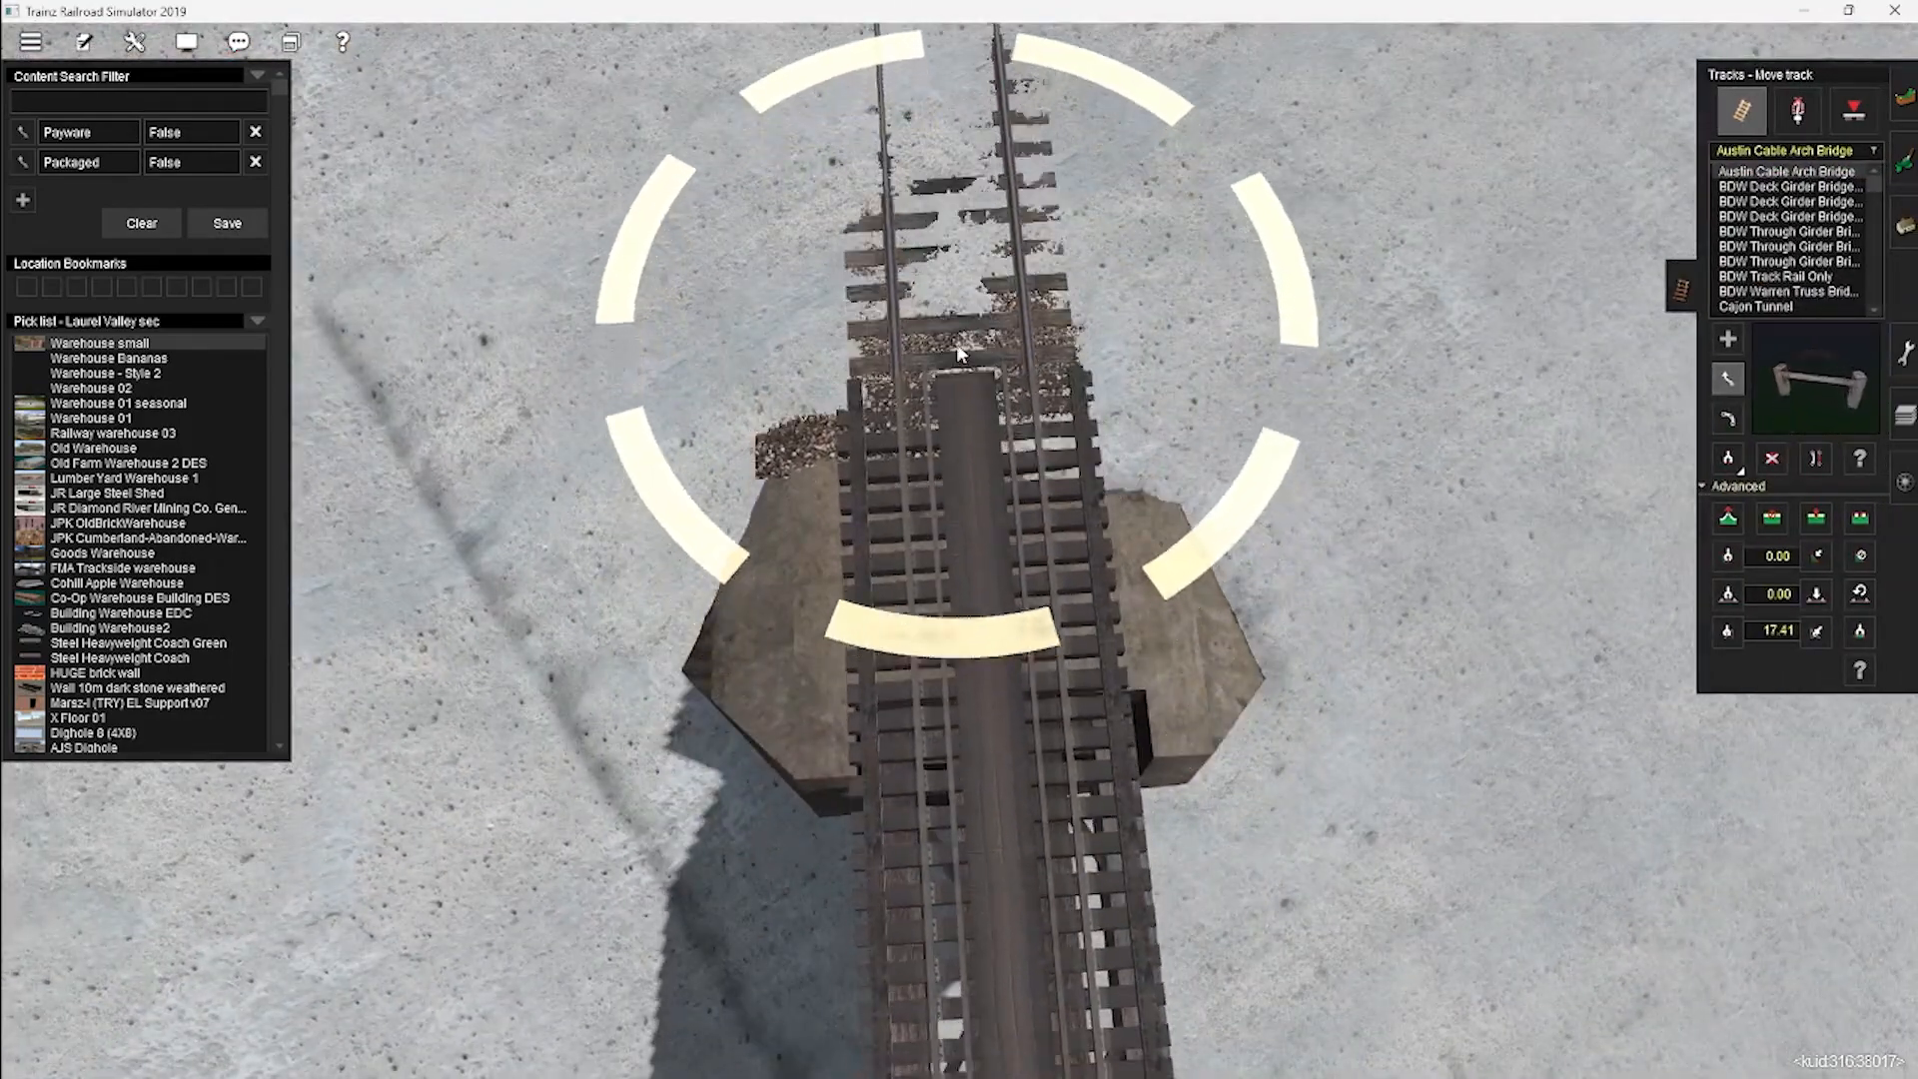
pyautogui.moveTo(953, 315); pyautogui.dragTo(962, 316)
pyautogui.scroll(-6, 1019, 543)
pyautogui.moveTo(1019, 544)
pyautogui.mouseDown(button='right')
pyautogui.moveTo(937, 676)
pyautogui.moveTo(949, 589)
pyautogui.moveTo(847, 844)
pyautogui.moveTo(1036, 557)
pyautogui.moveTo(1016, 443)
pyautogui.moveTo(847, 572)
pyautogui.moveTo(600, 659)
pyautogui.mouseUp(button='right')
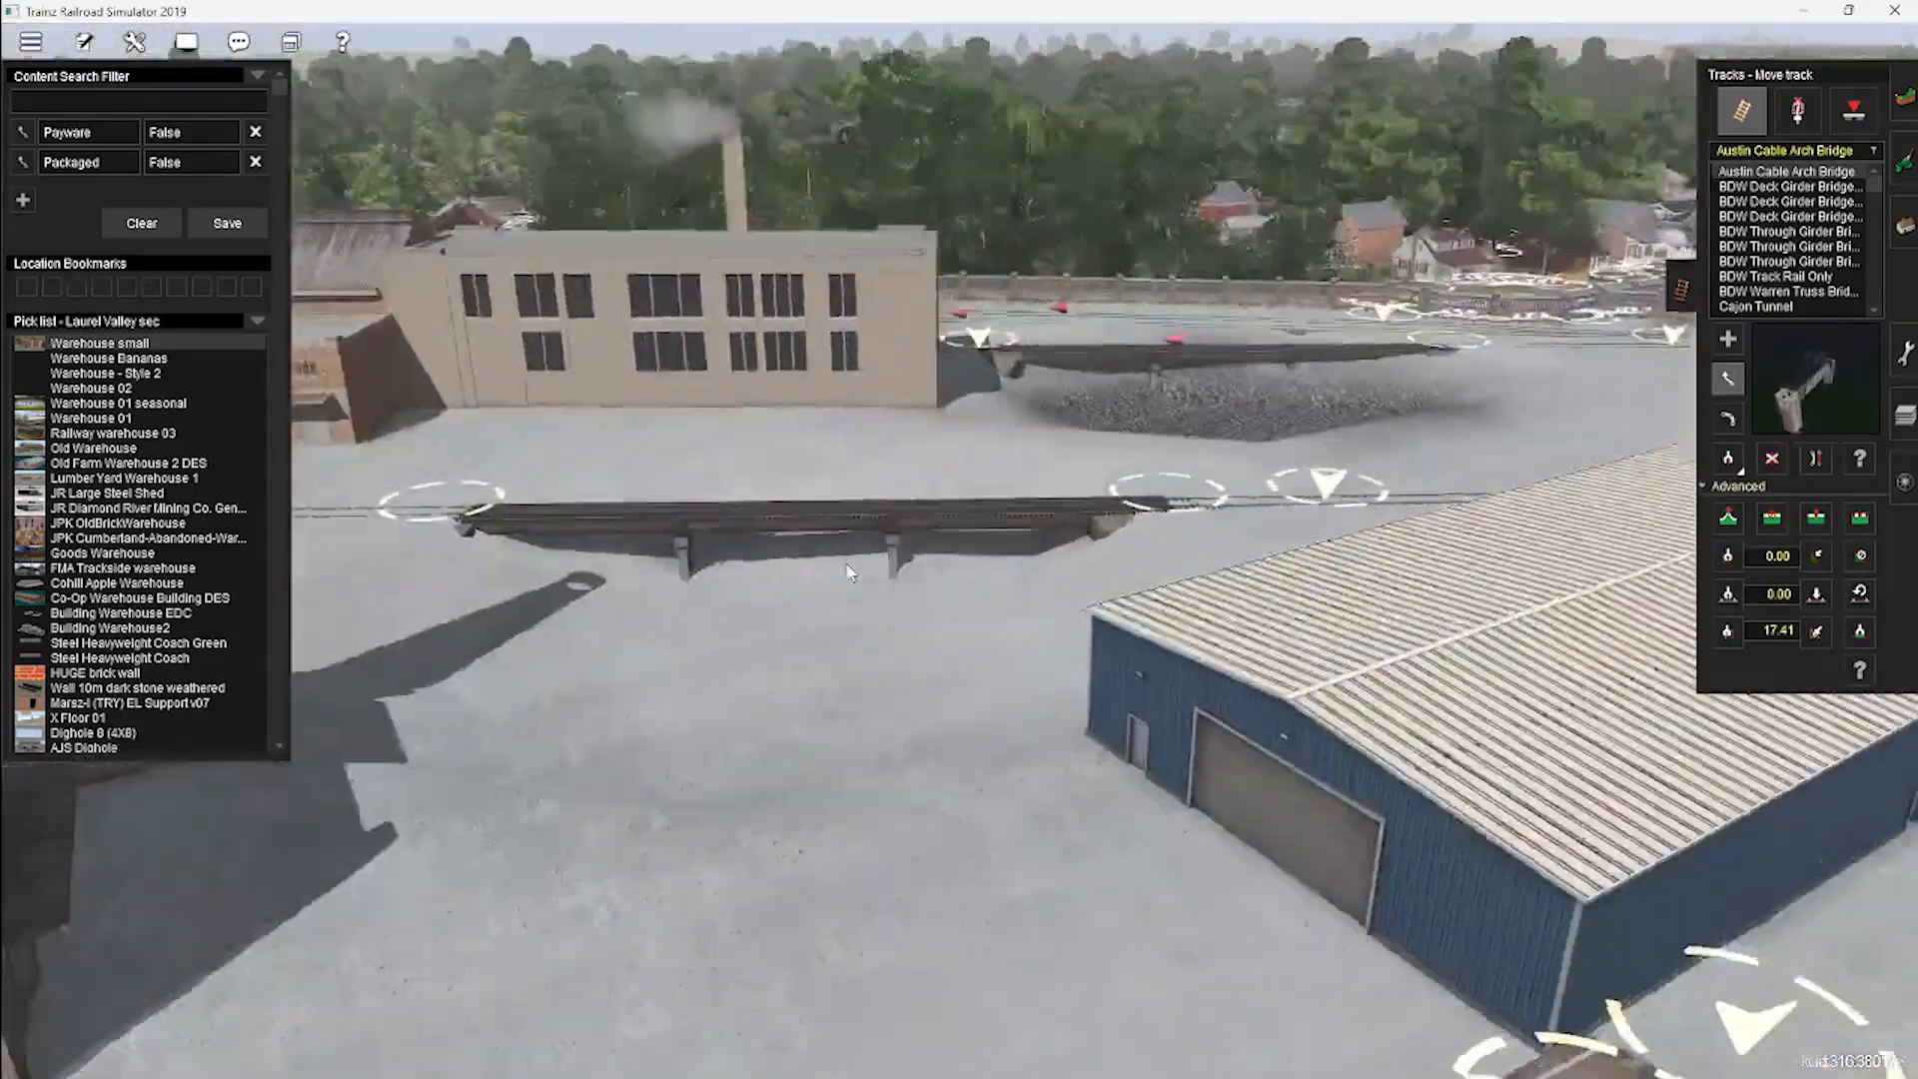
# Filter the ground textures by "sand", try painting the pale sand texture beside the clay trestle, and undo the paint.
pyautogui.press('F2')
pyautogui.click(133, 104)
pyautogui.write('c')
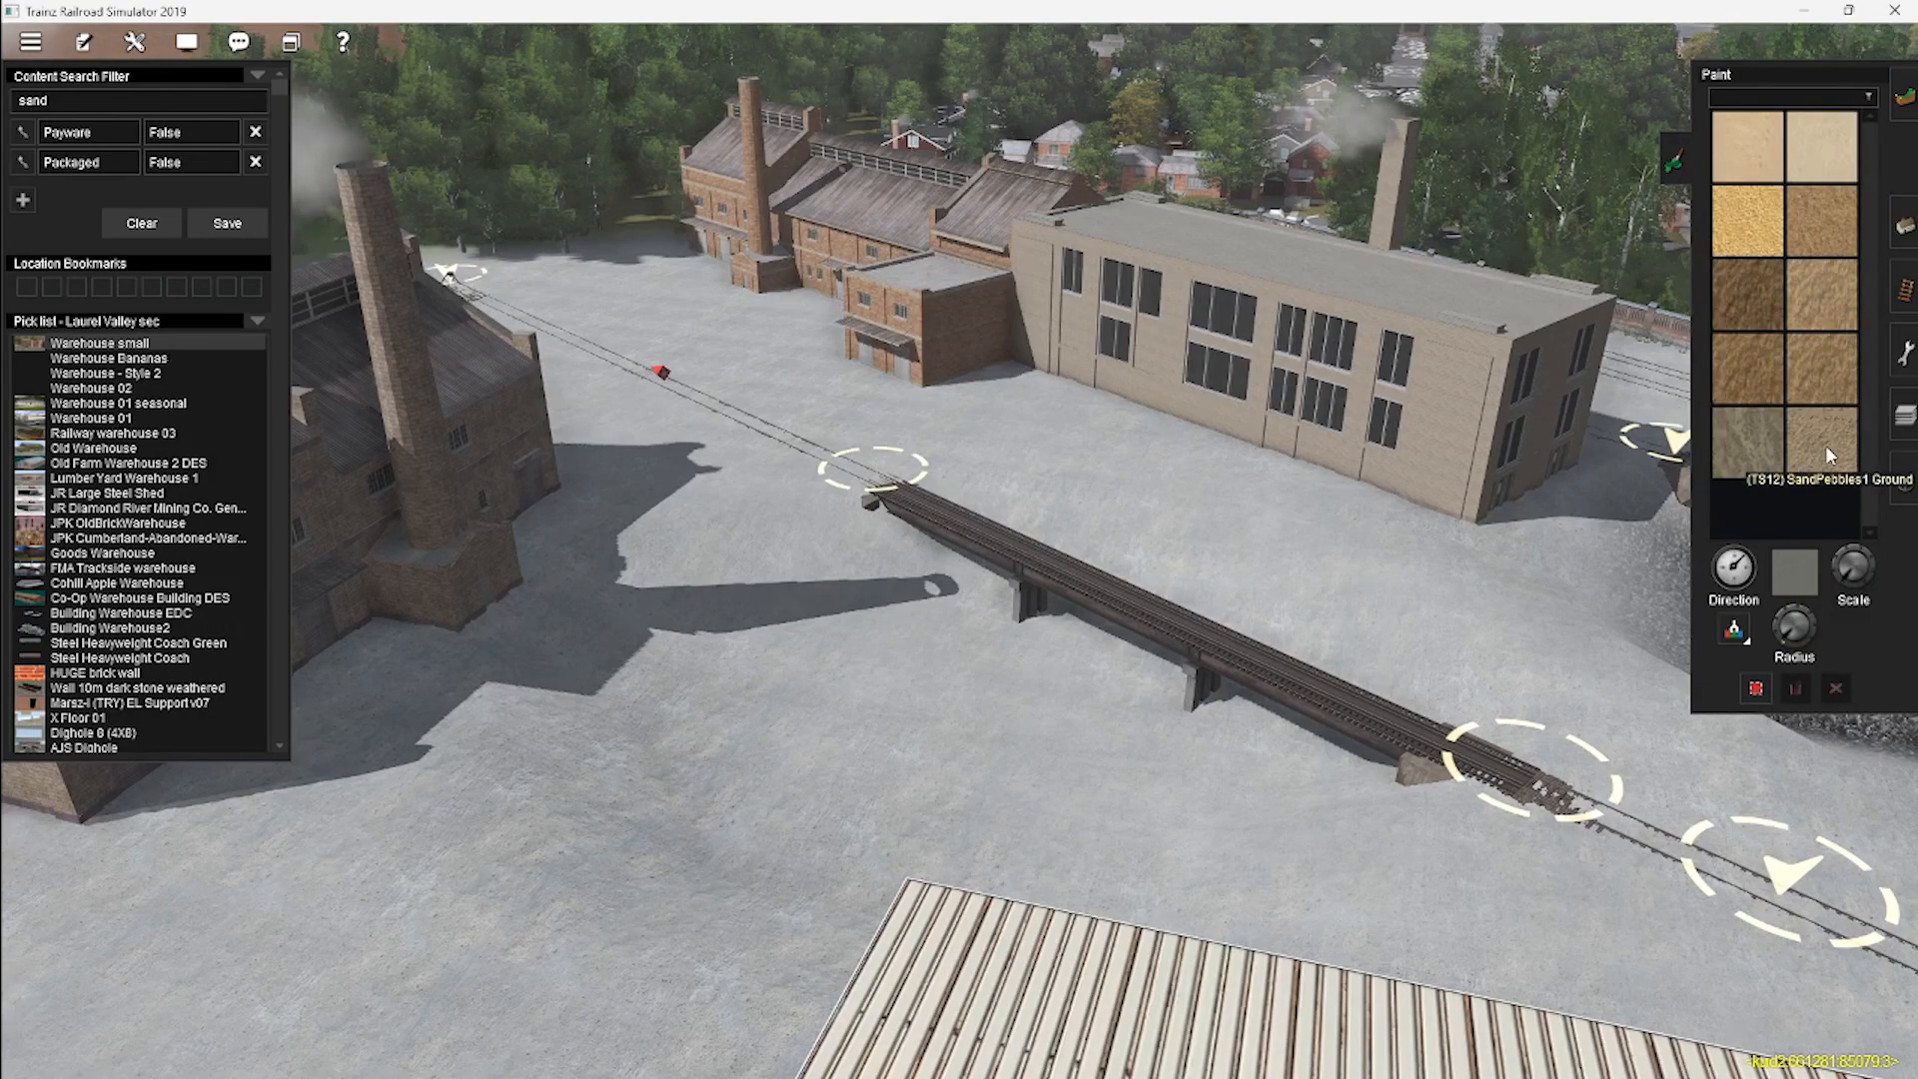
pyautogui.click(1822, 150)
pyautogui.scroll(4, 1086, 789)
pyautogui.moveTo(1087, 789)
pyautogui.mouseDown()
pyautogui.moveTo(997, 685)
pyautogui.moveTo(1061, 803)
pyautogui.mouseUp()
pyautogui.scroll(4, 1061, 803)
pyautogui.scroll(-4, 1061, 803)
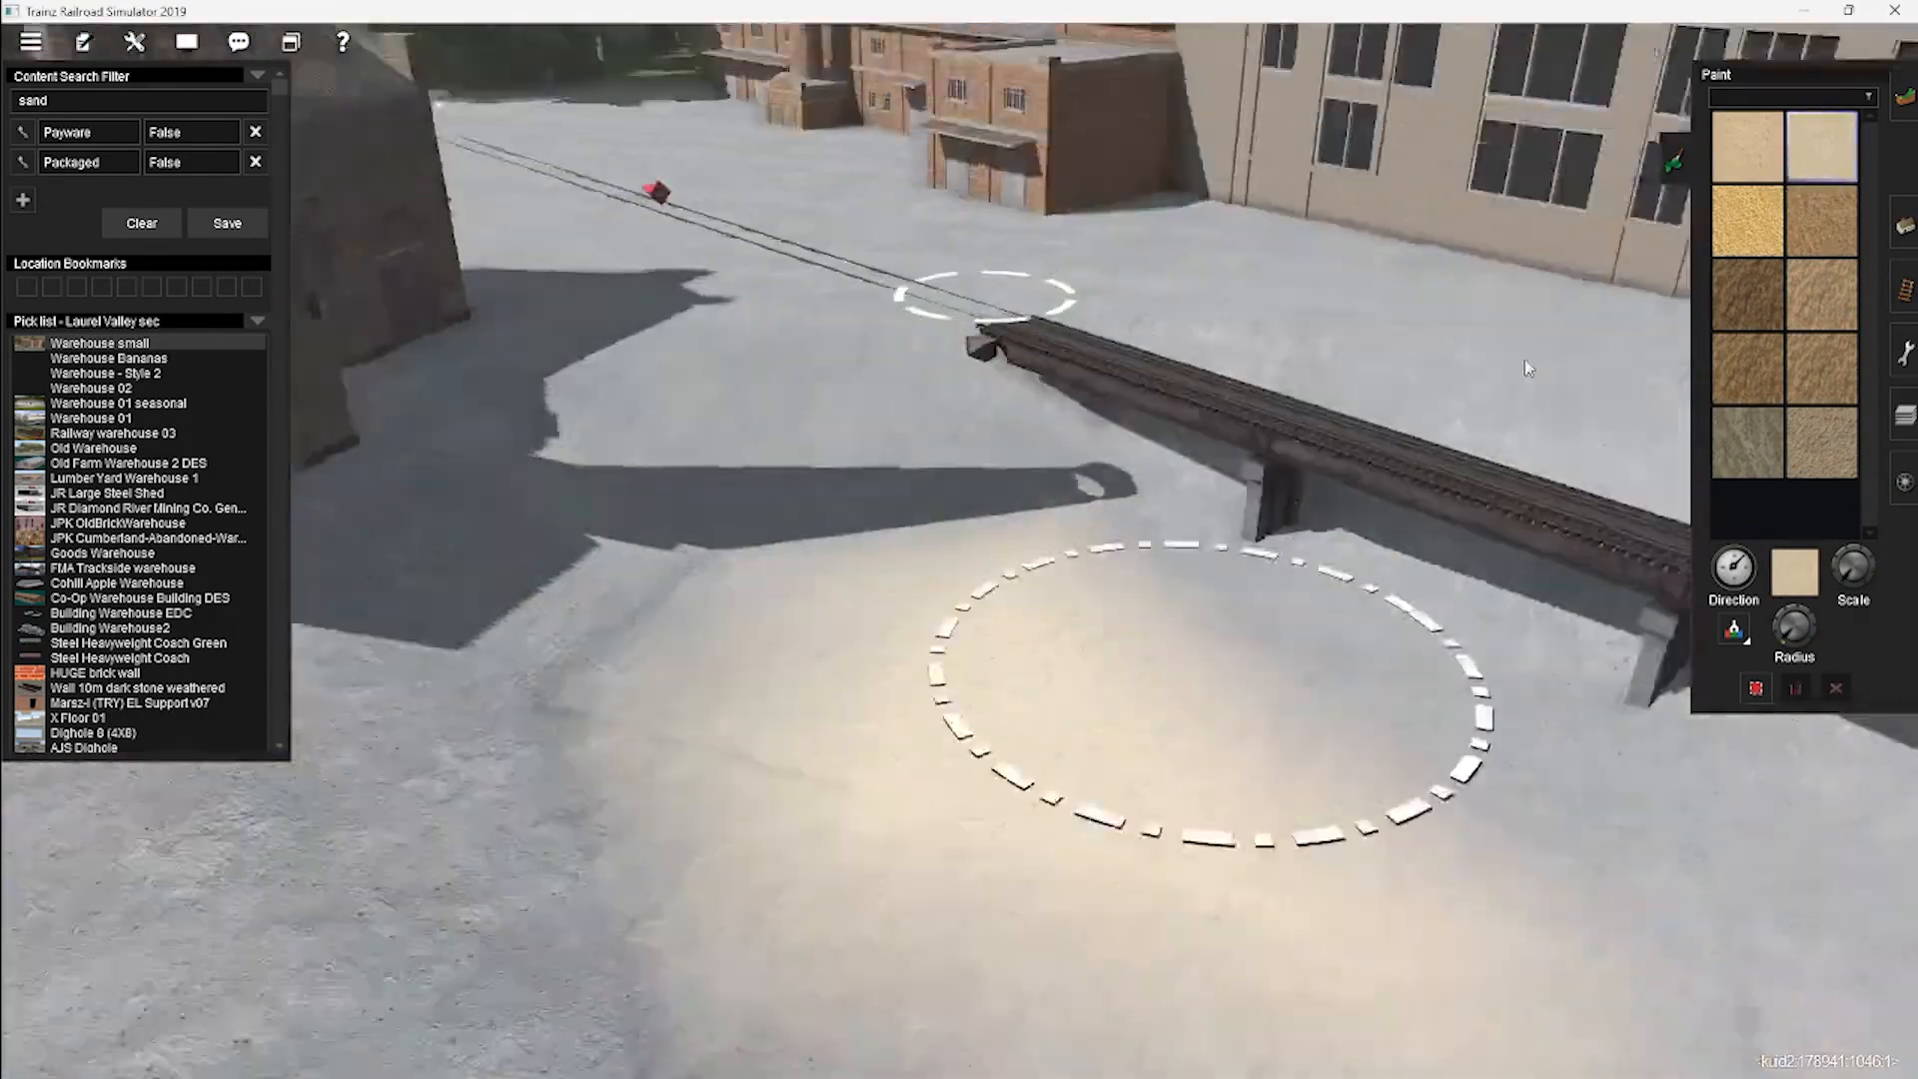
pyautogui.hotkey('ctrl', 'z')
# Try painting the first sand texture on the ground near the clay trestle and undo the paint.
pyautogui.click(1747, 148)
pyautogui.scroll(1, 839, 754)
pyautogui.click(904, 744)
pyautogui.hotkey('ctrl', 'z')
pyautogui.scroll(4, 979, 759)
pyautogui.scroll(-5, 979, 759)
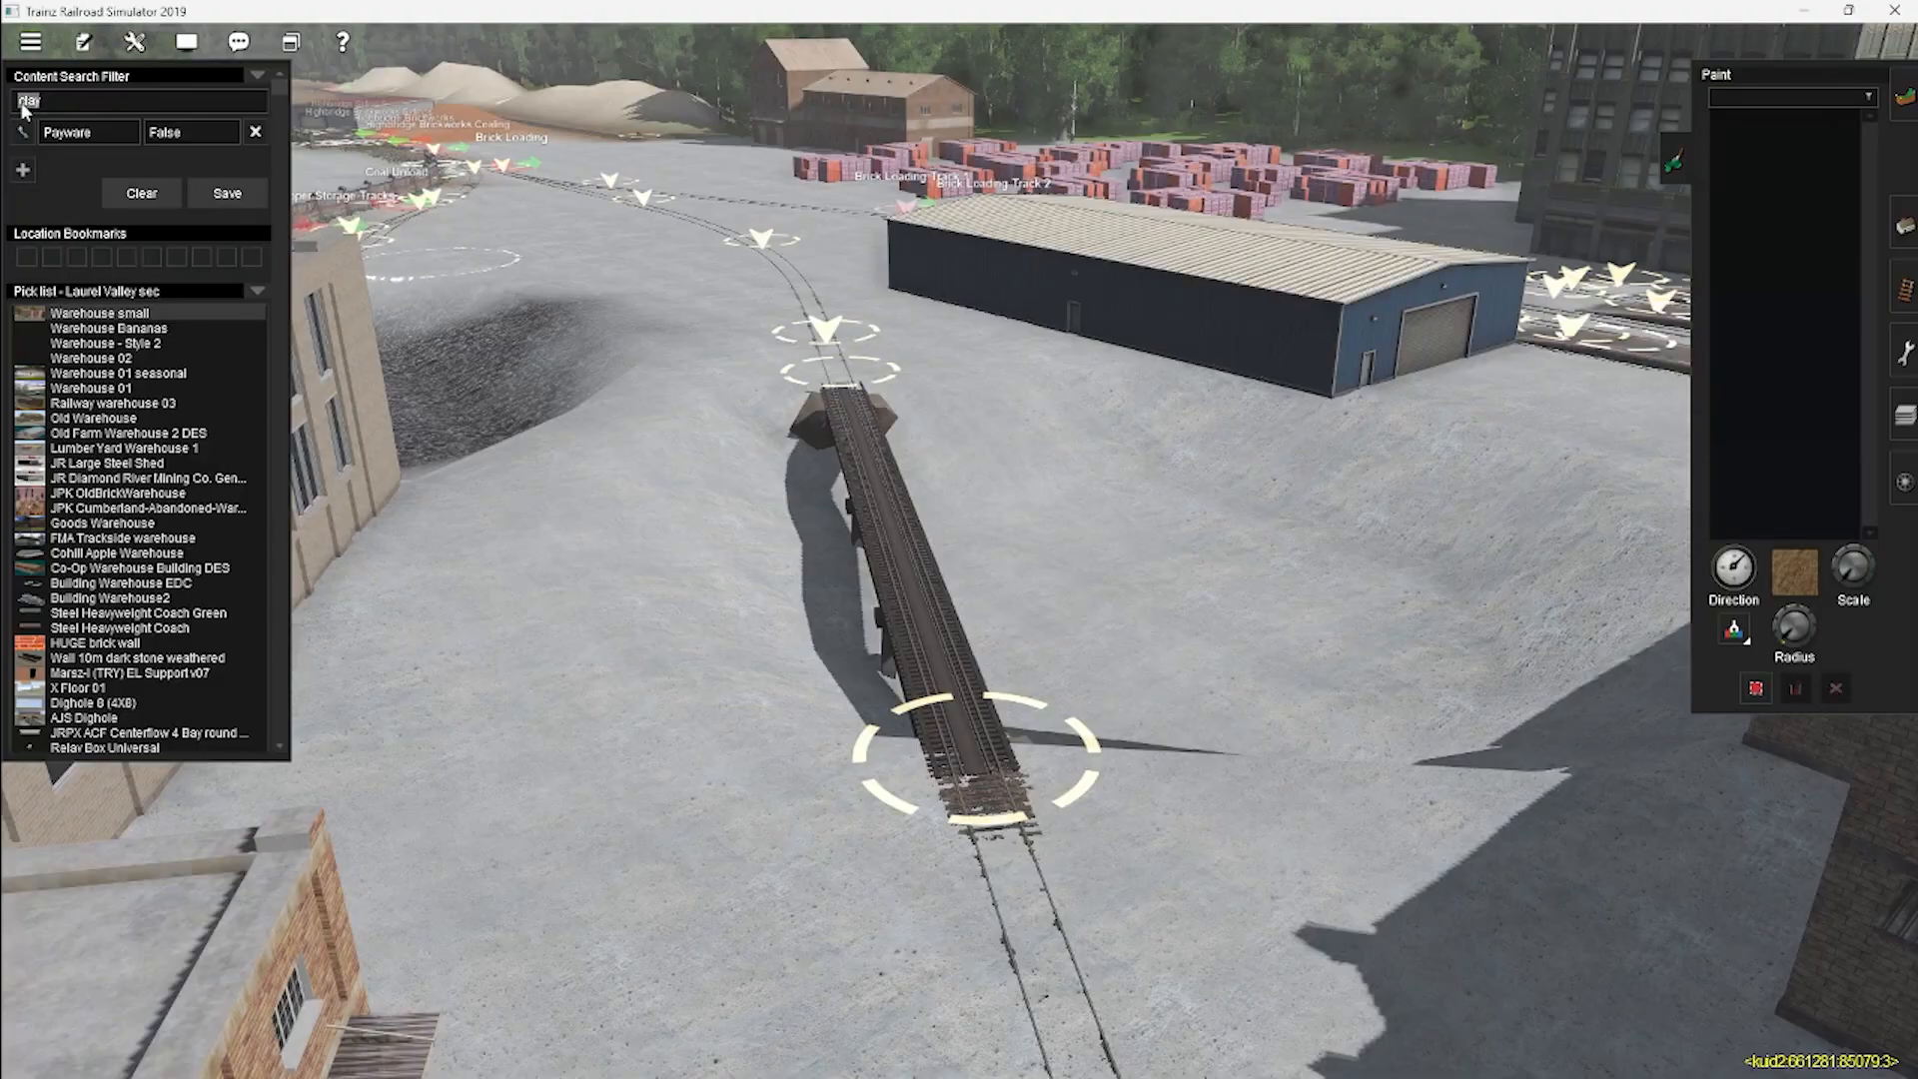
# Add a Packaged: False content filter and move the red-roofed warehouse to the open ground behind the brick factory, rotating it beside the bridge siding.
pyautogui.click(22, 169)
pyautogui.click(165, 186)
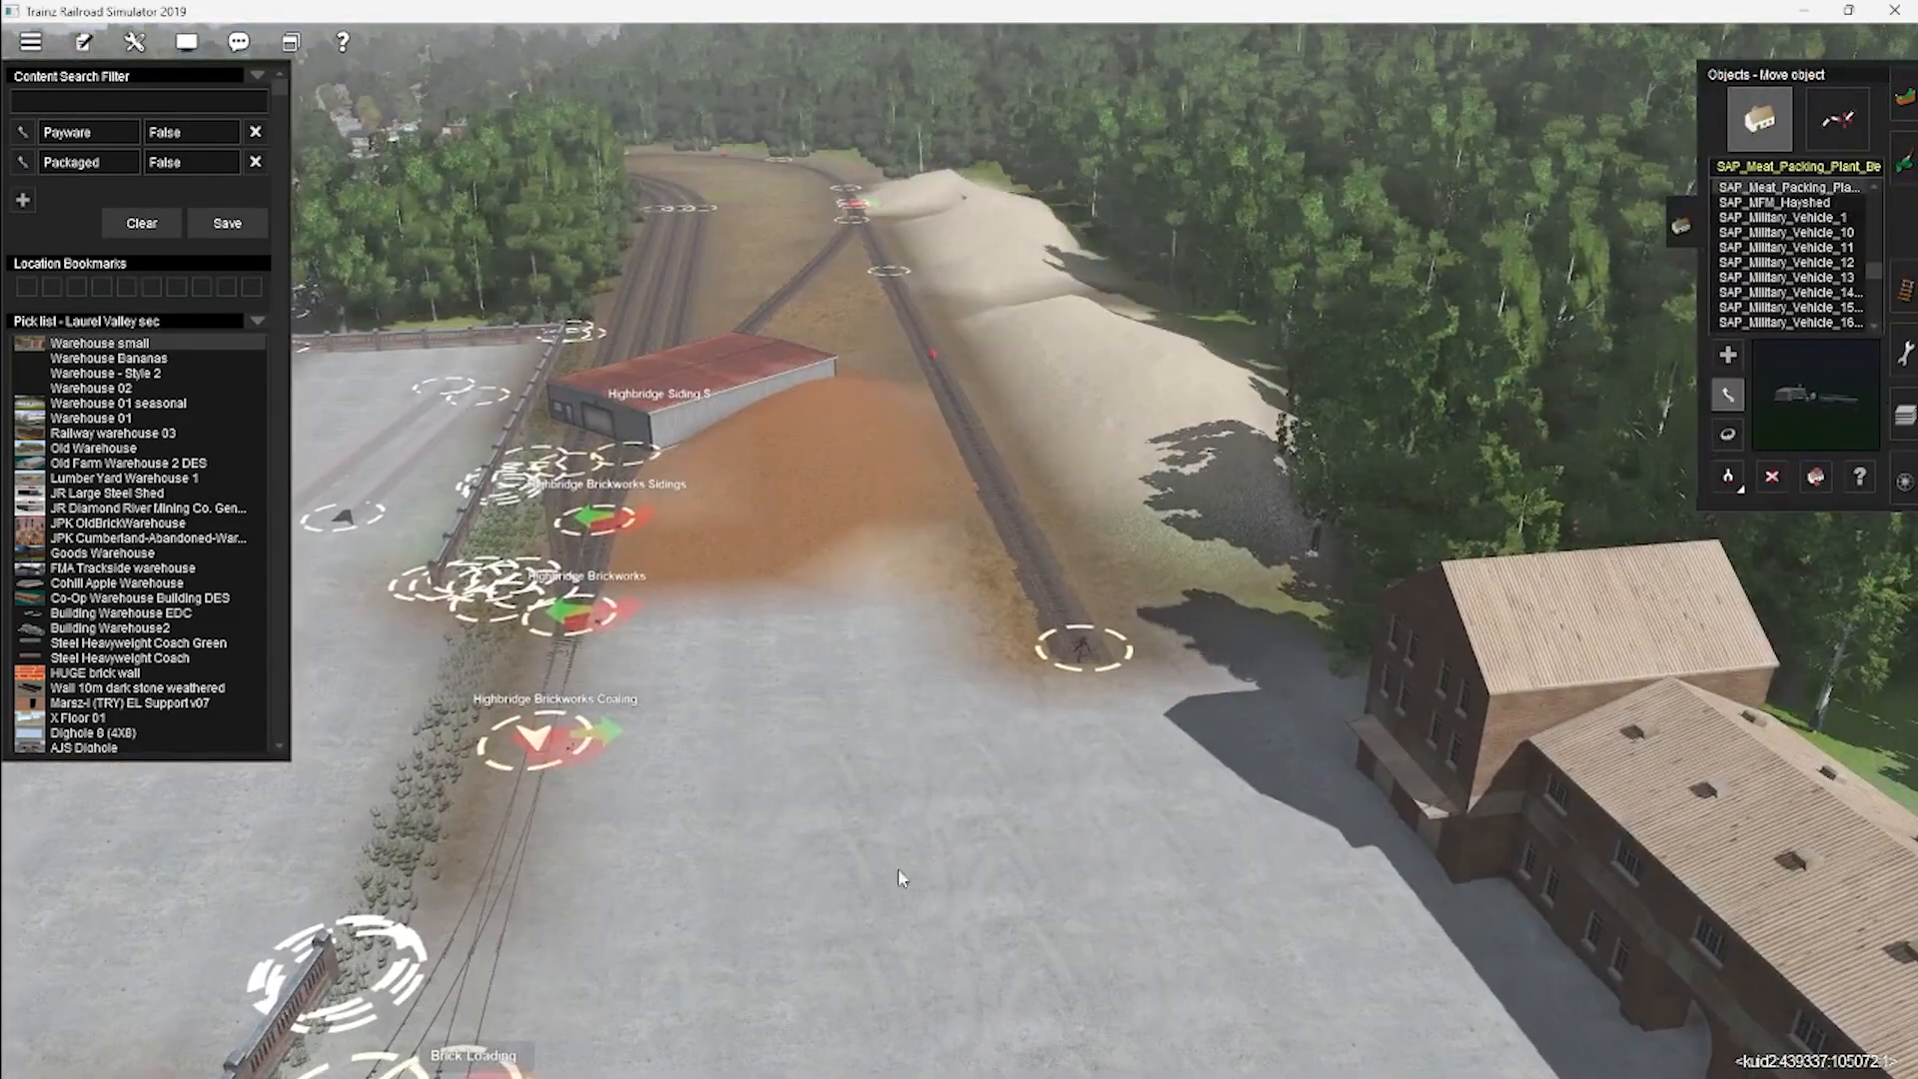
pyautogui.press('Right')
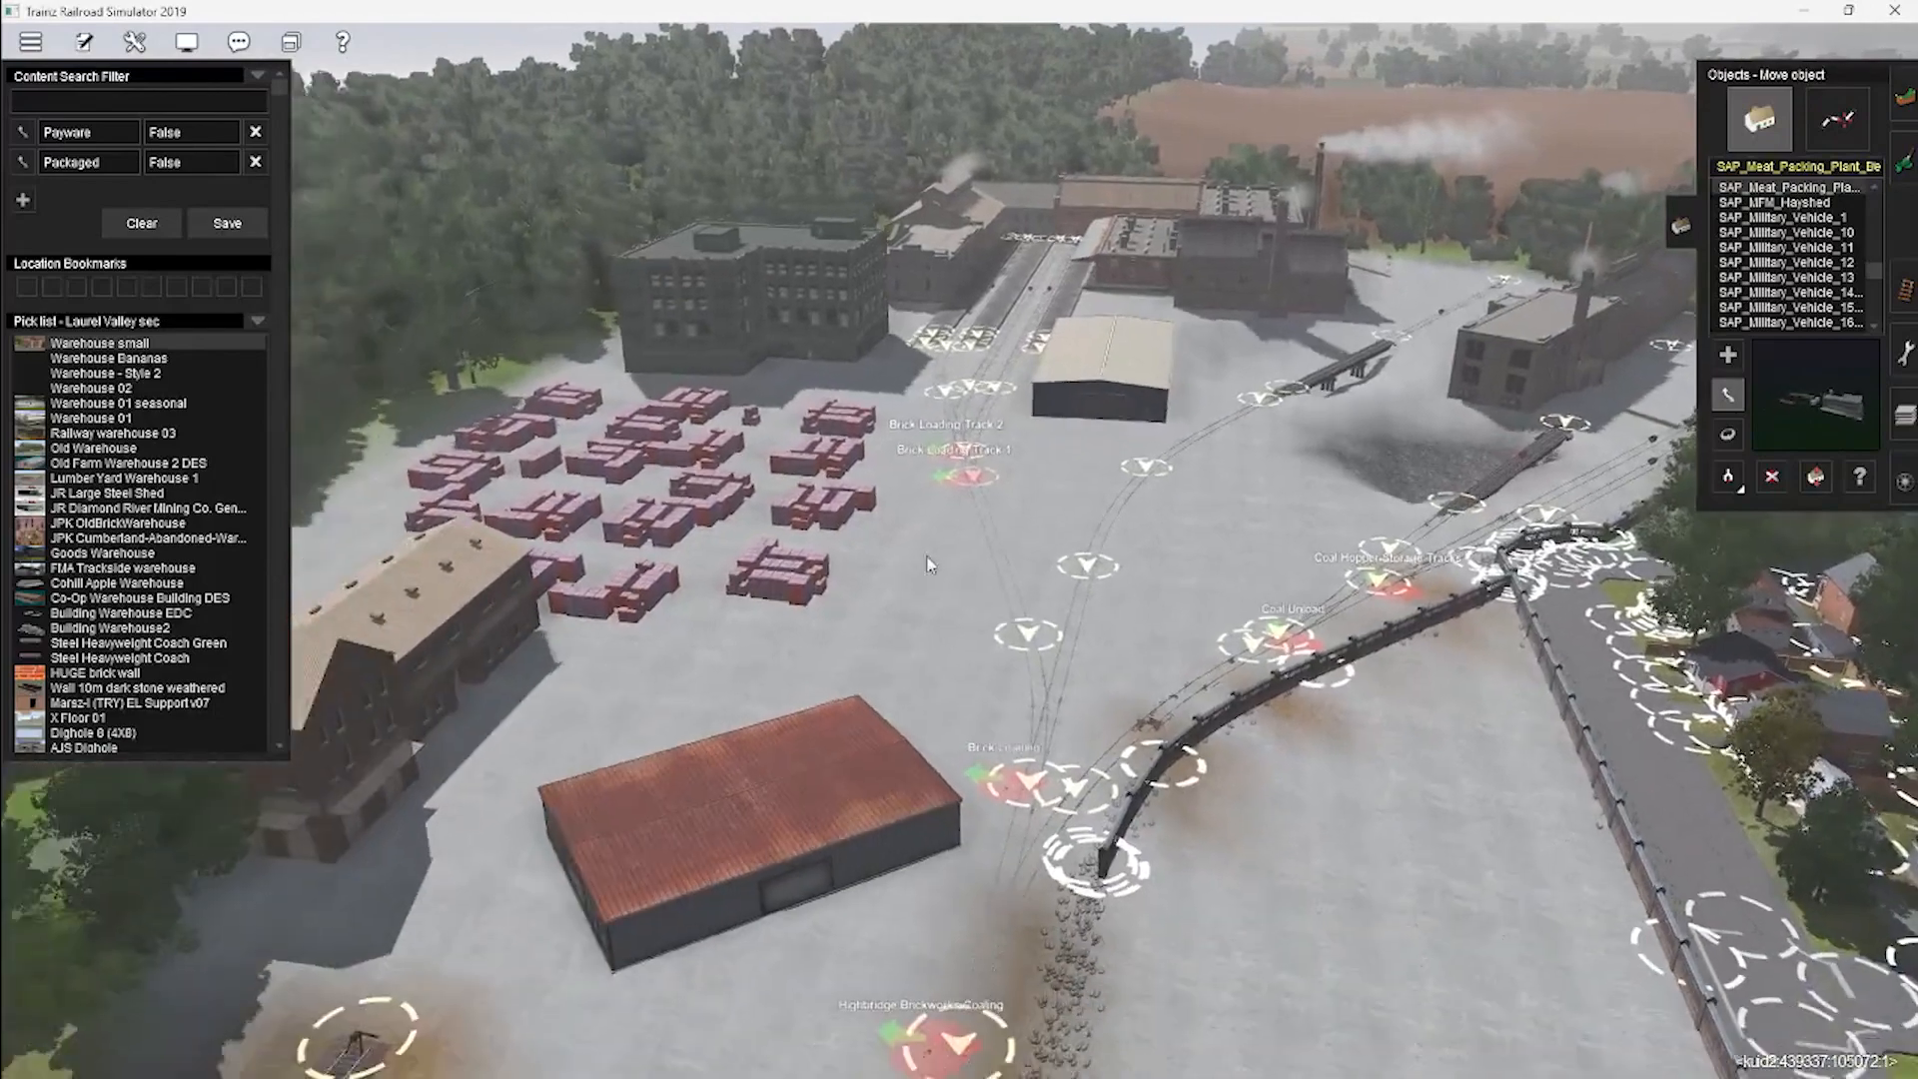
pyautogui.moveTo(759, 819); pyautogui.dragTo(1010, 496)
pyautogui.press('Up')
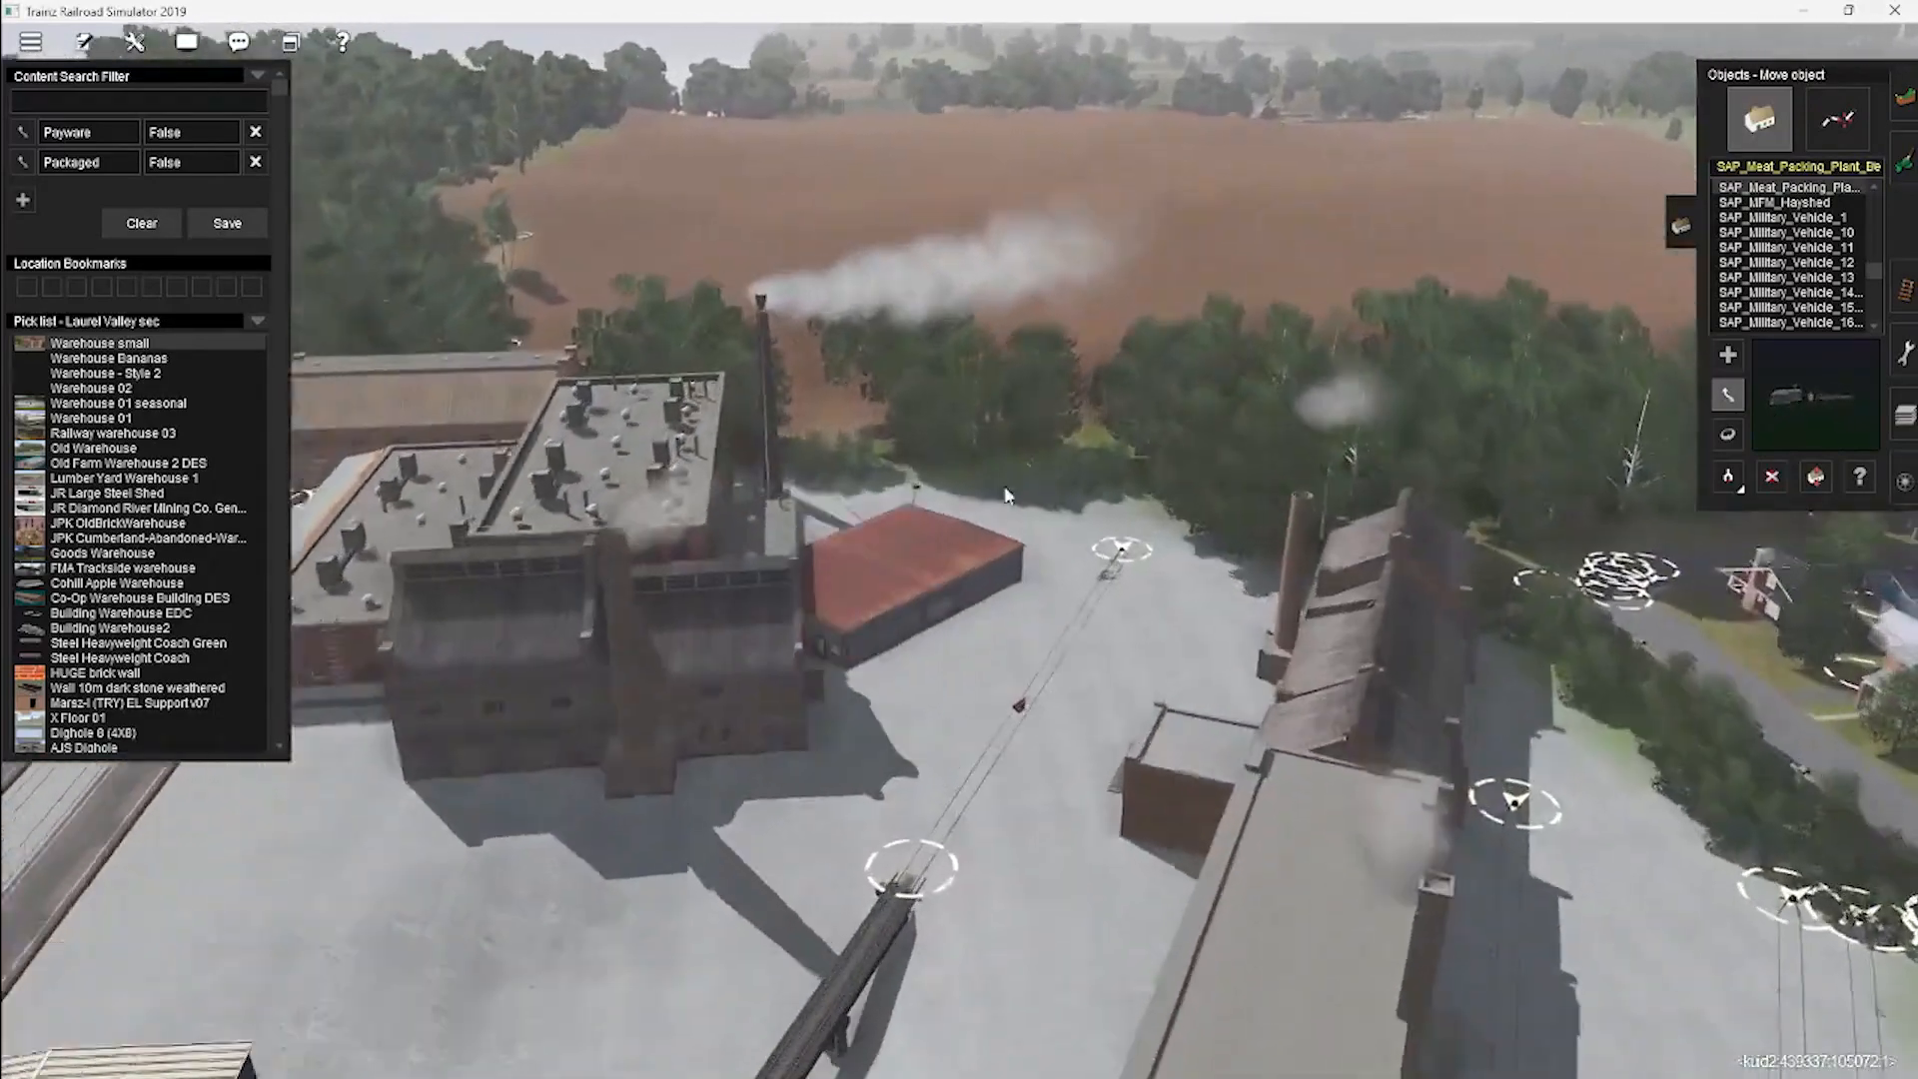
pyautogui.press('r')
pyautogui.moveTo(841, 755); pyautogui.dragTo(809, 731)
pyautogui.press('r')
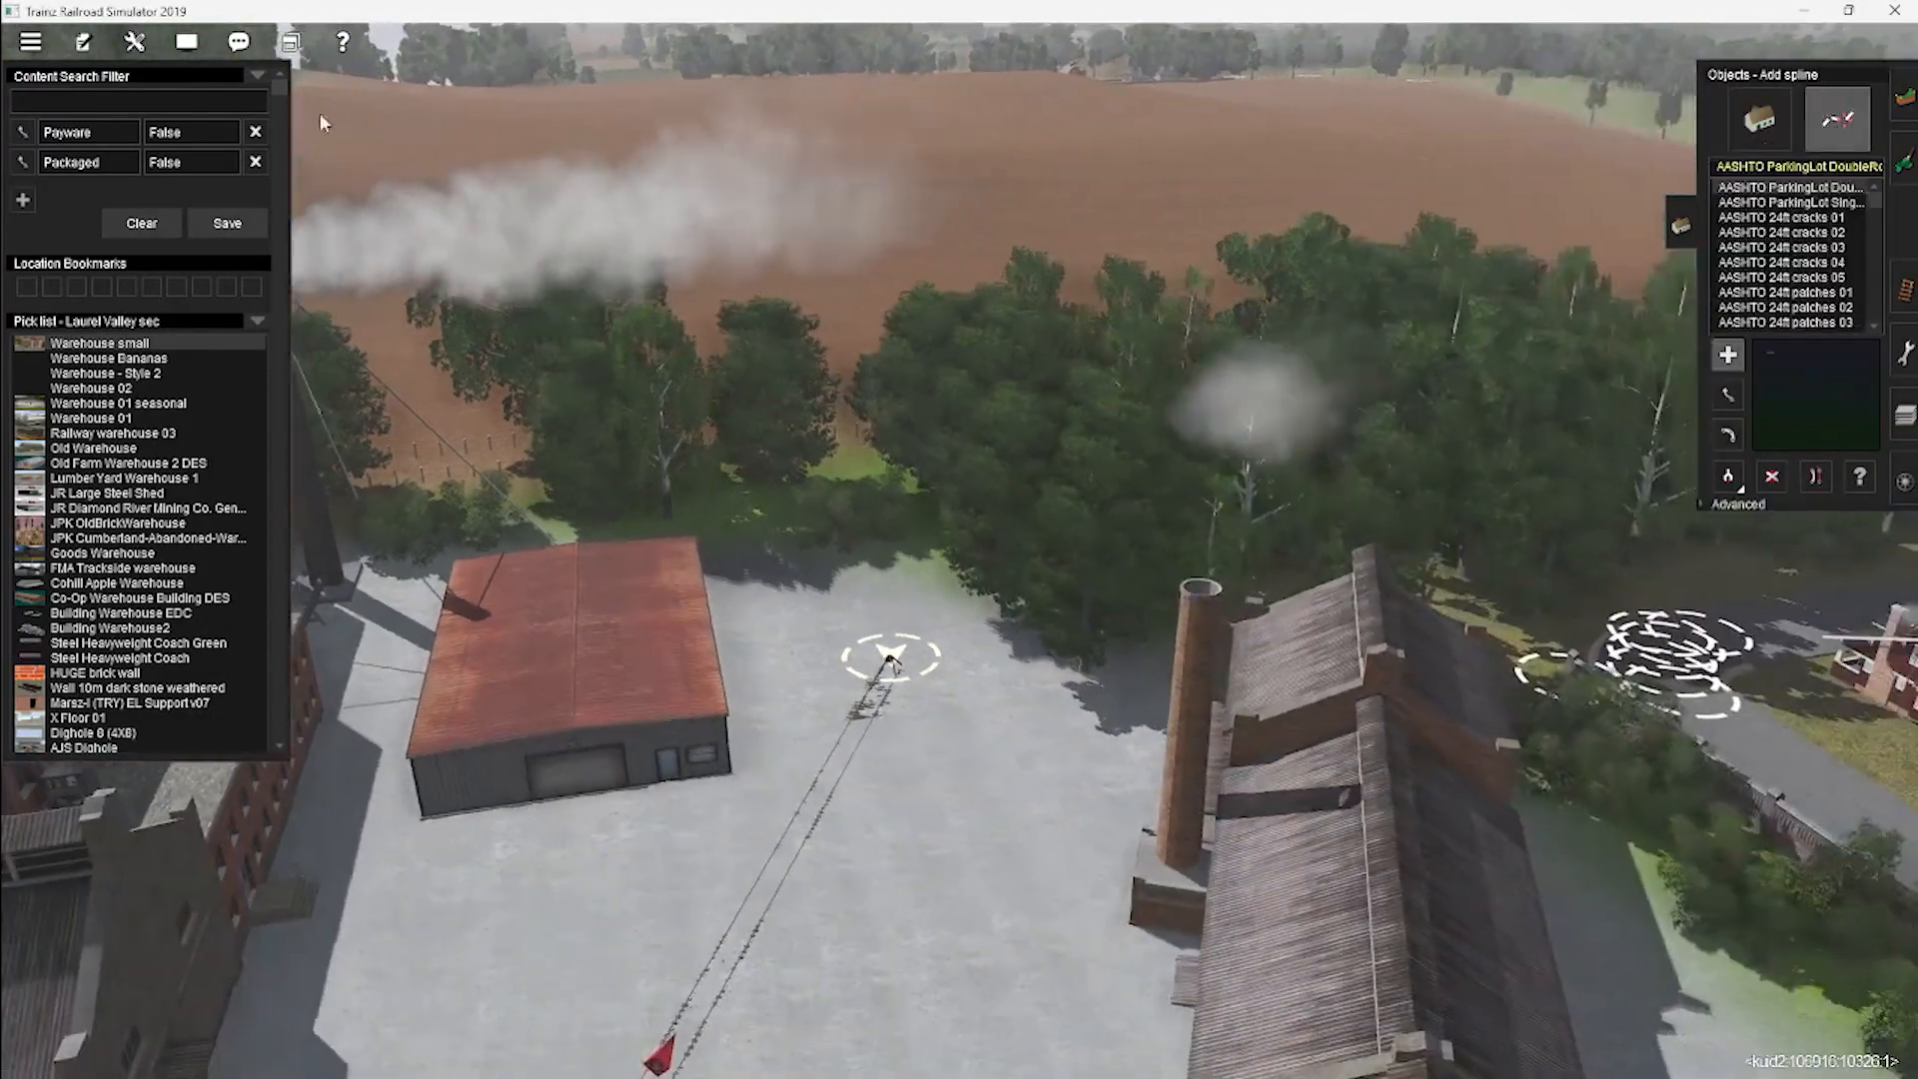
# Filter the splines by "chain" and choose Chain Fence Spline 2019.
pyautogui.click(130, 99)
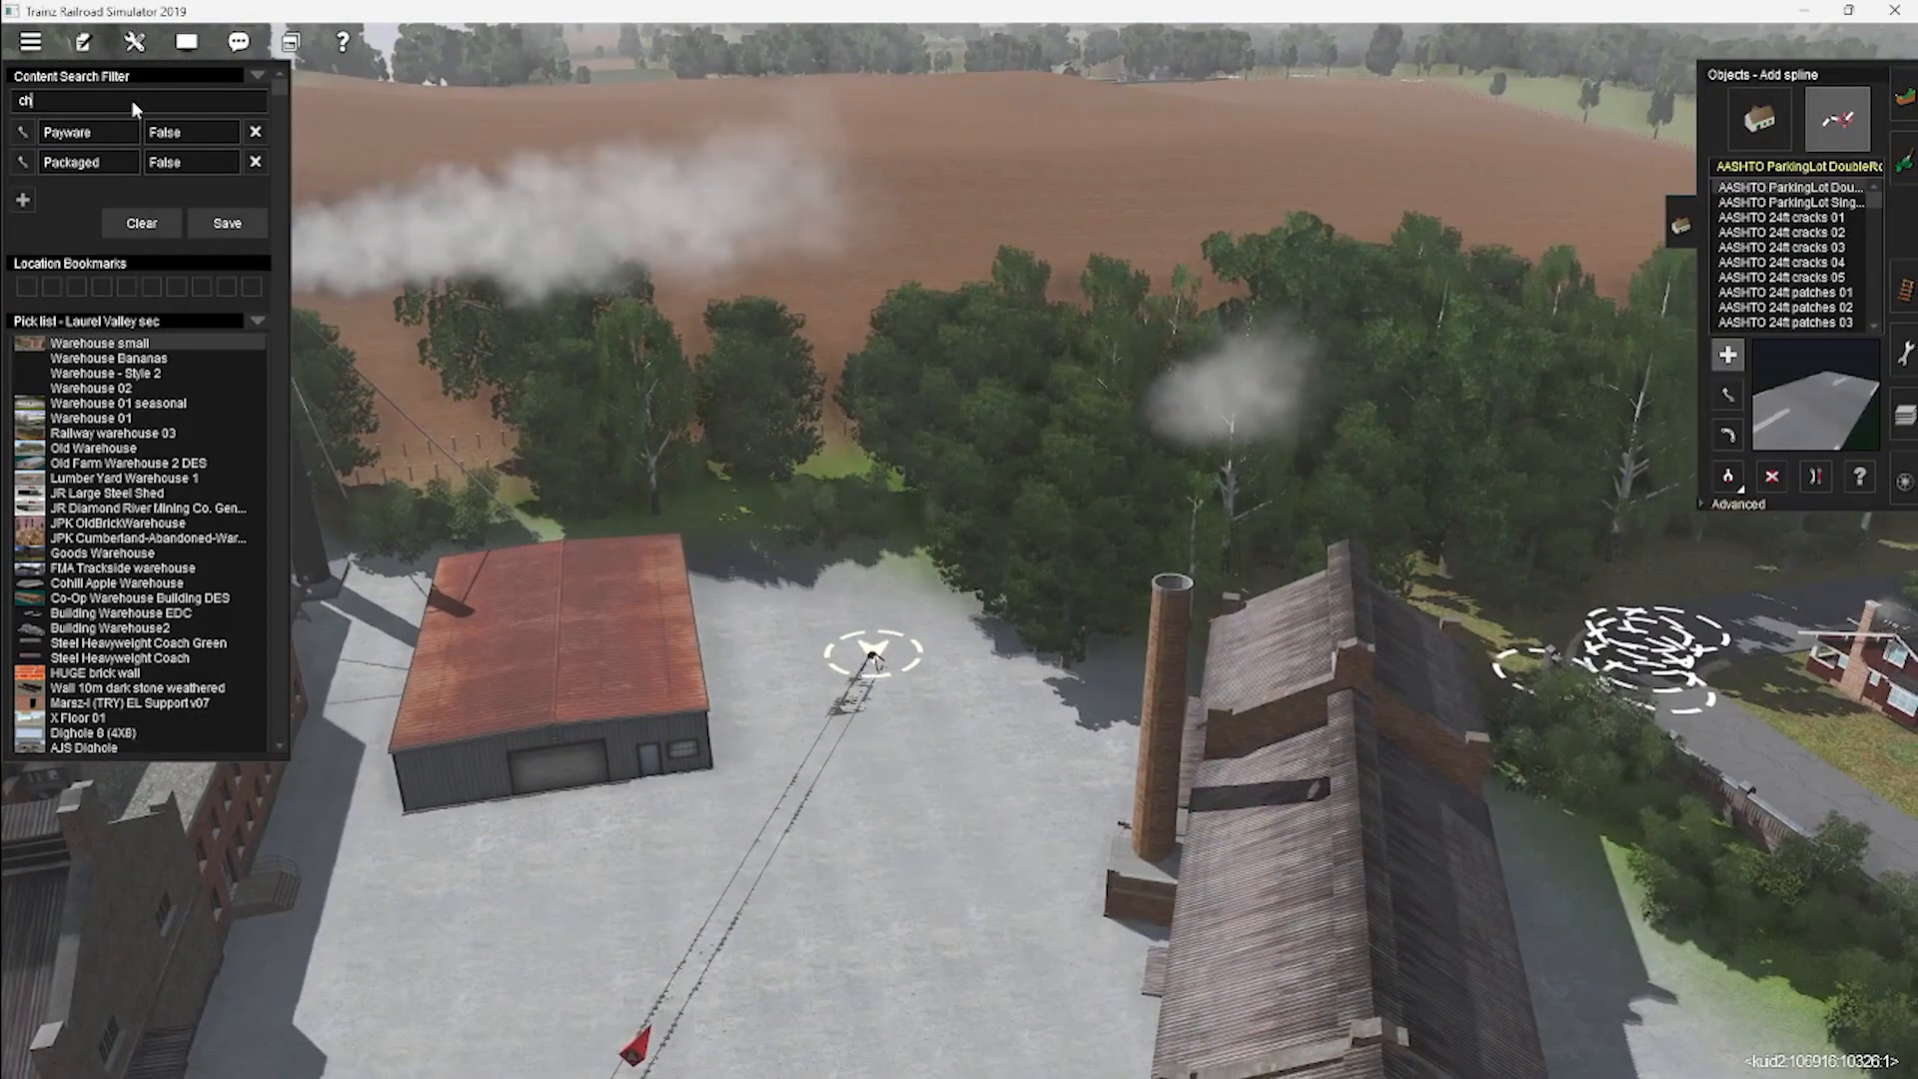
pyautogui.write('chain')
pyautogui.click(1788, 187)
pyautogui.scroll(5, 854, 567)
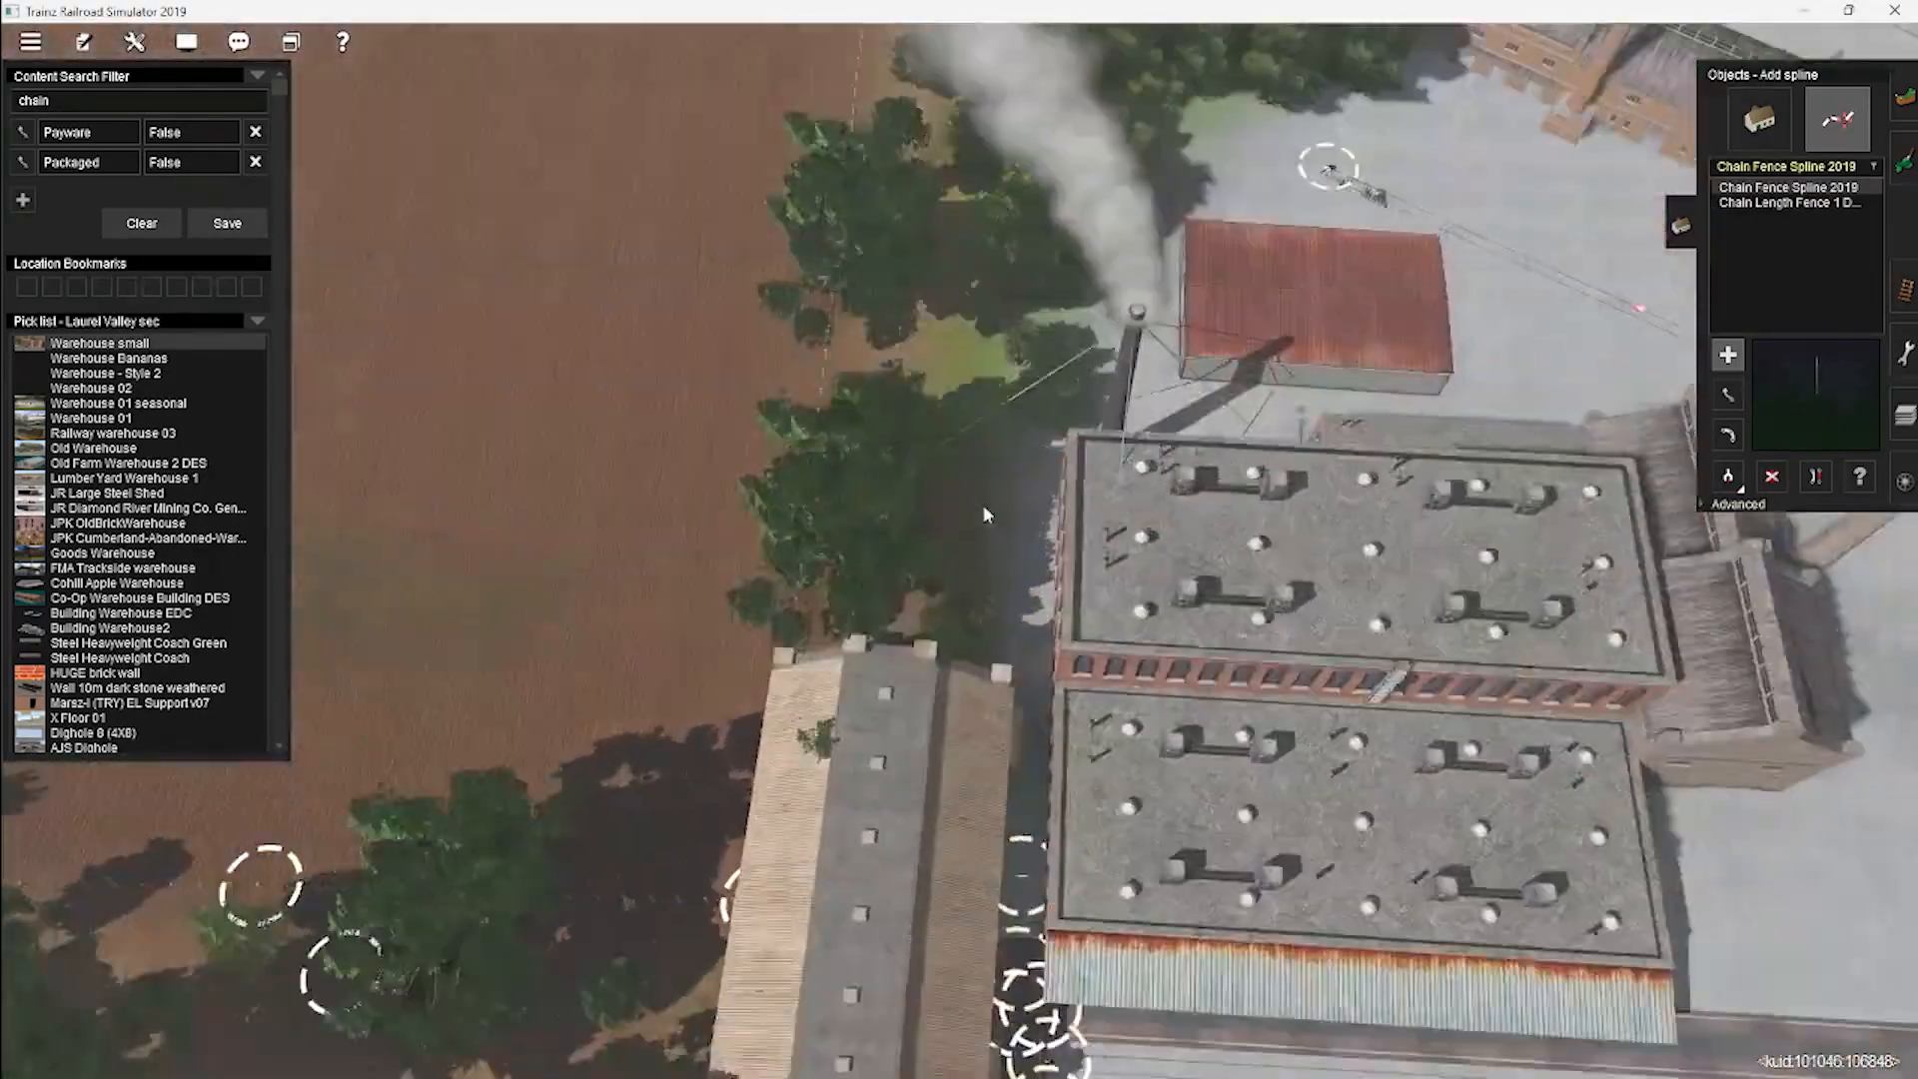
# Lay the chain fence along the tree line from behind the factory, around the red-roofed warehouse, to the end of the residential street.
pyautogui.moveTo(983, 506); pyautogui.dragTo(921, 785, button='right')
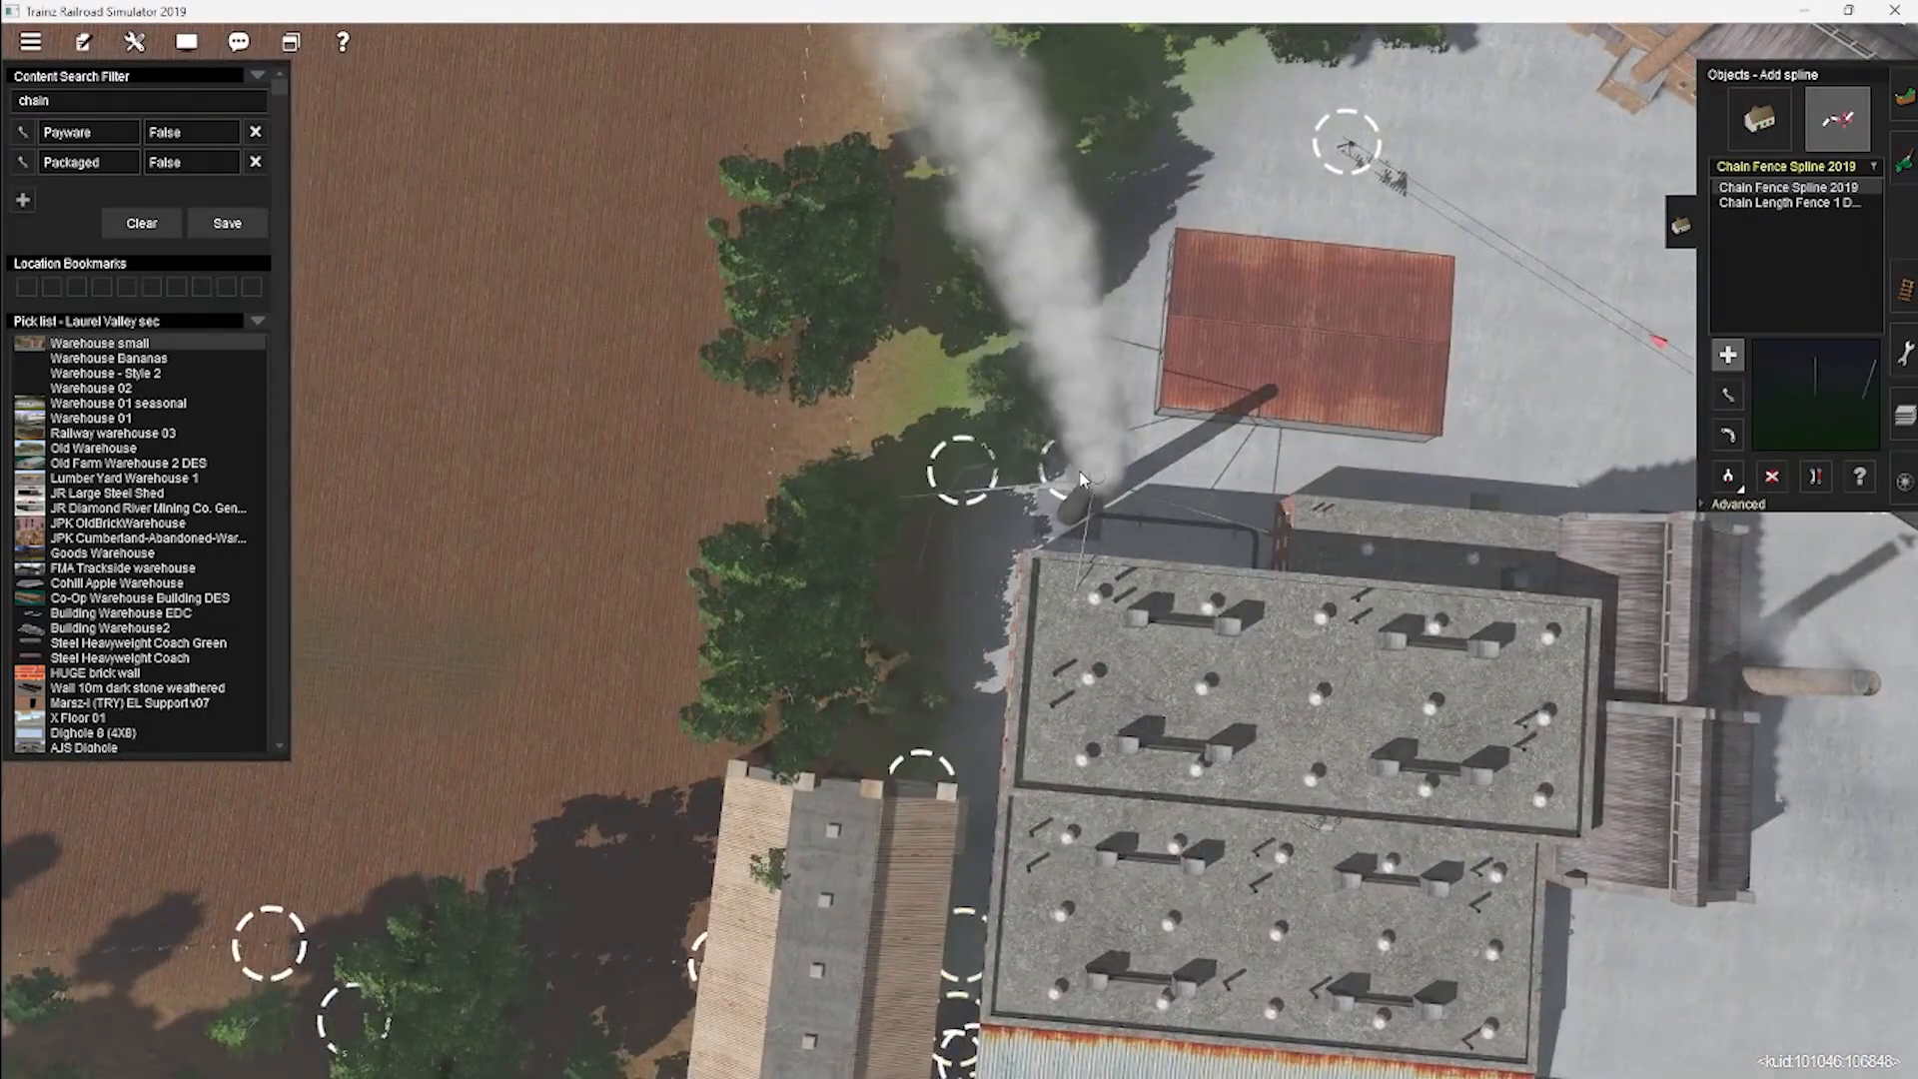
pyautogui.rightClick(1154, 334)
pyautogui.click(867, 429)
pyautogui.moveTo(1169, 245); pyautogui.dragTo(999, 450, button='right')
pyautogui.click(992, 469)
pyautogui.click(1146, 368)
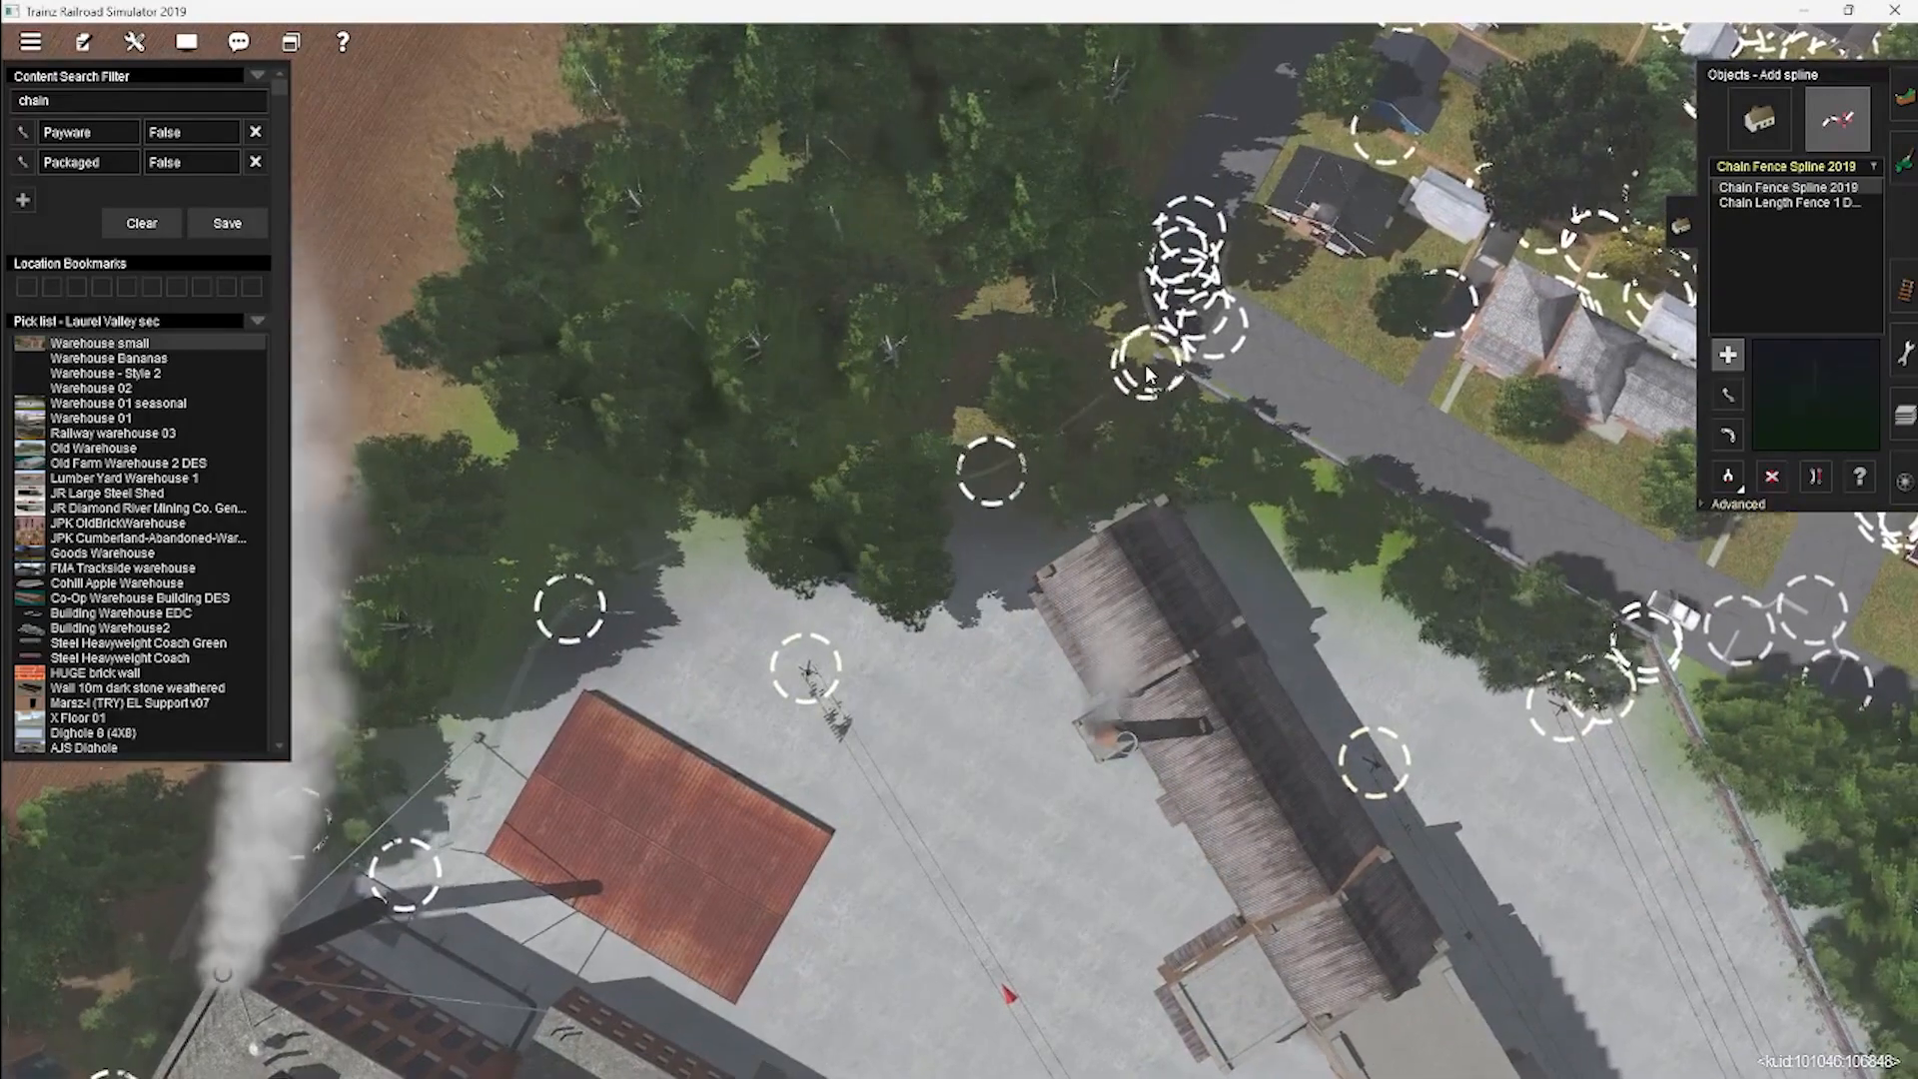
pyautogui.moveTo(689, 894); pyautogui.dragTo(1387, 516, button='right')
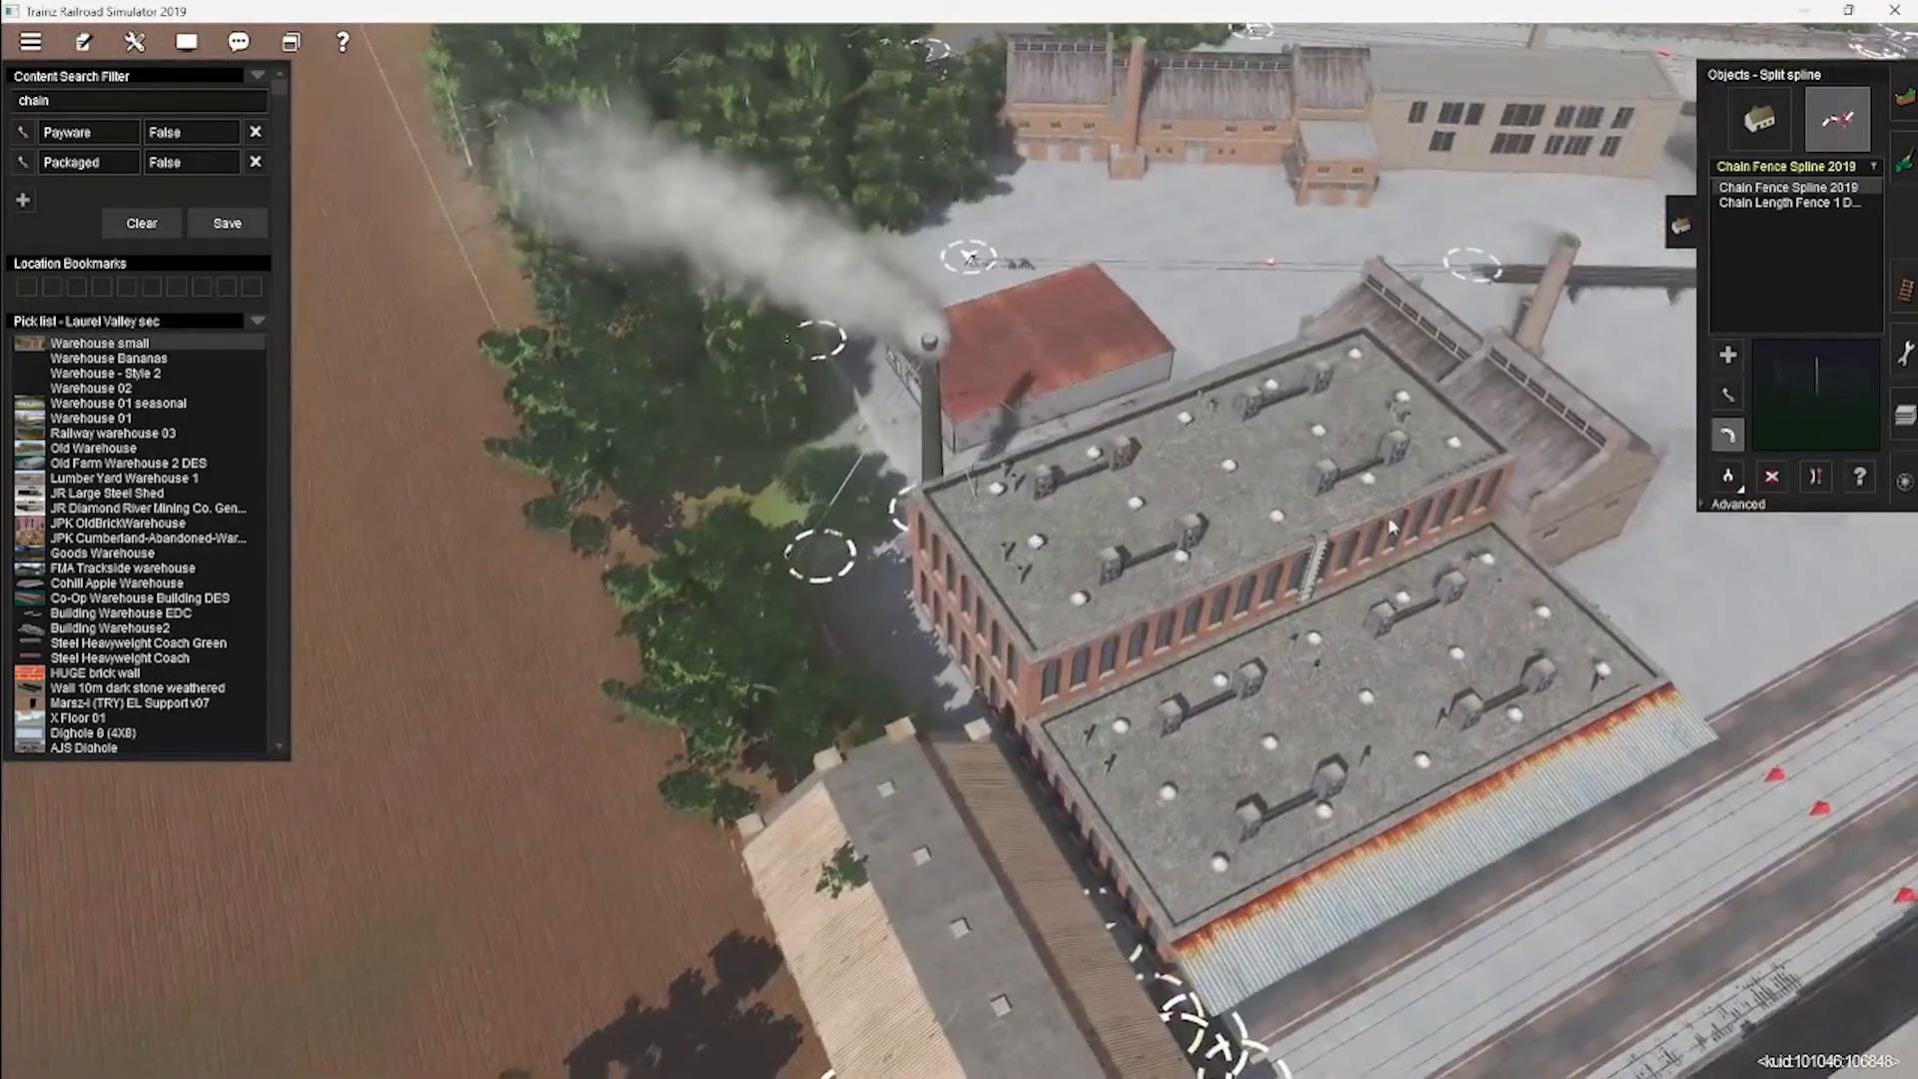
# Lay chain fence along the forest edge behind the brick stacks and the brown warehouse, continuing past the sand piles.
pyautogui.press('a')
pyautogui.moveTo(1368, 959); pyautogui.dragTo(954, 792, button='right')
pyautogui.click(951, 791)
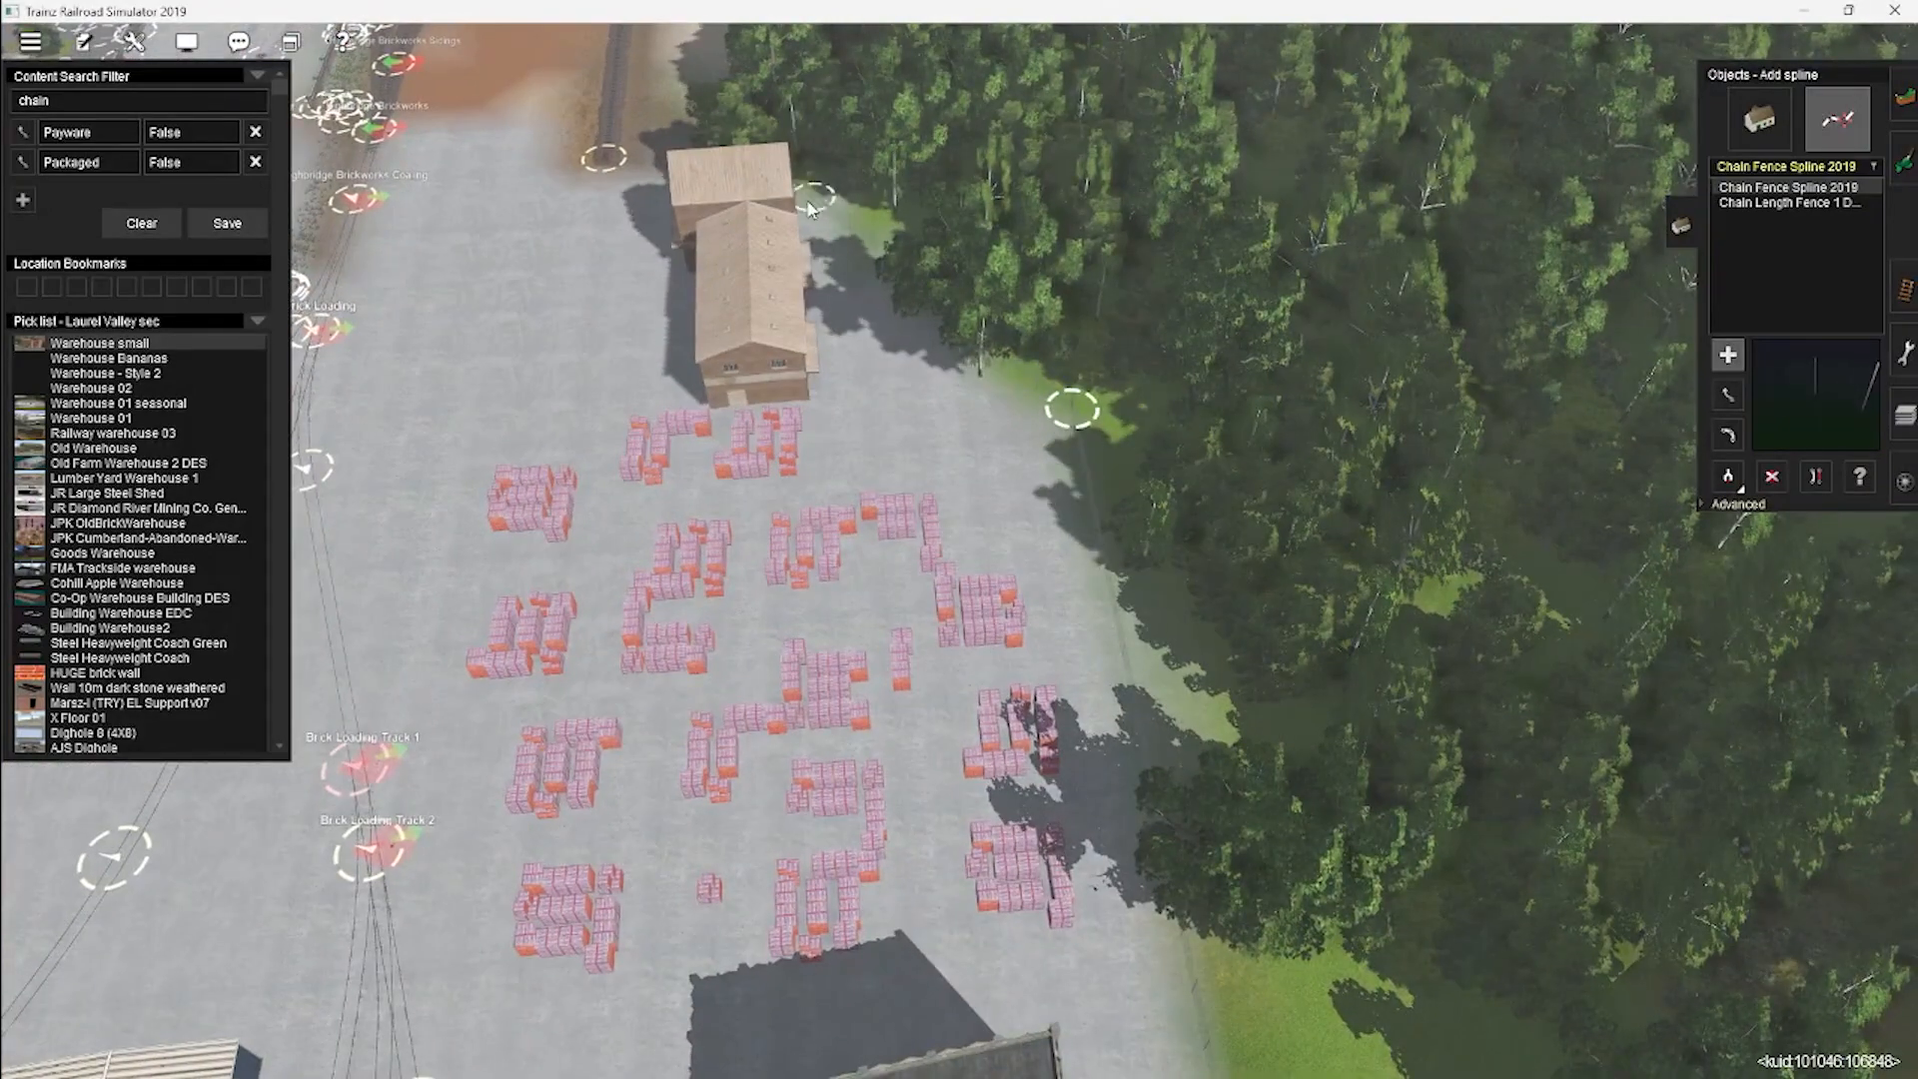
pyautogui.moveTo(790, 72); pyautogui.dragTo(1042, 635, button='right')
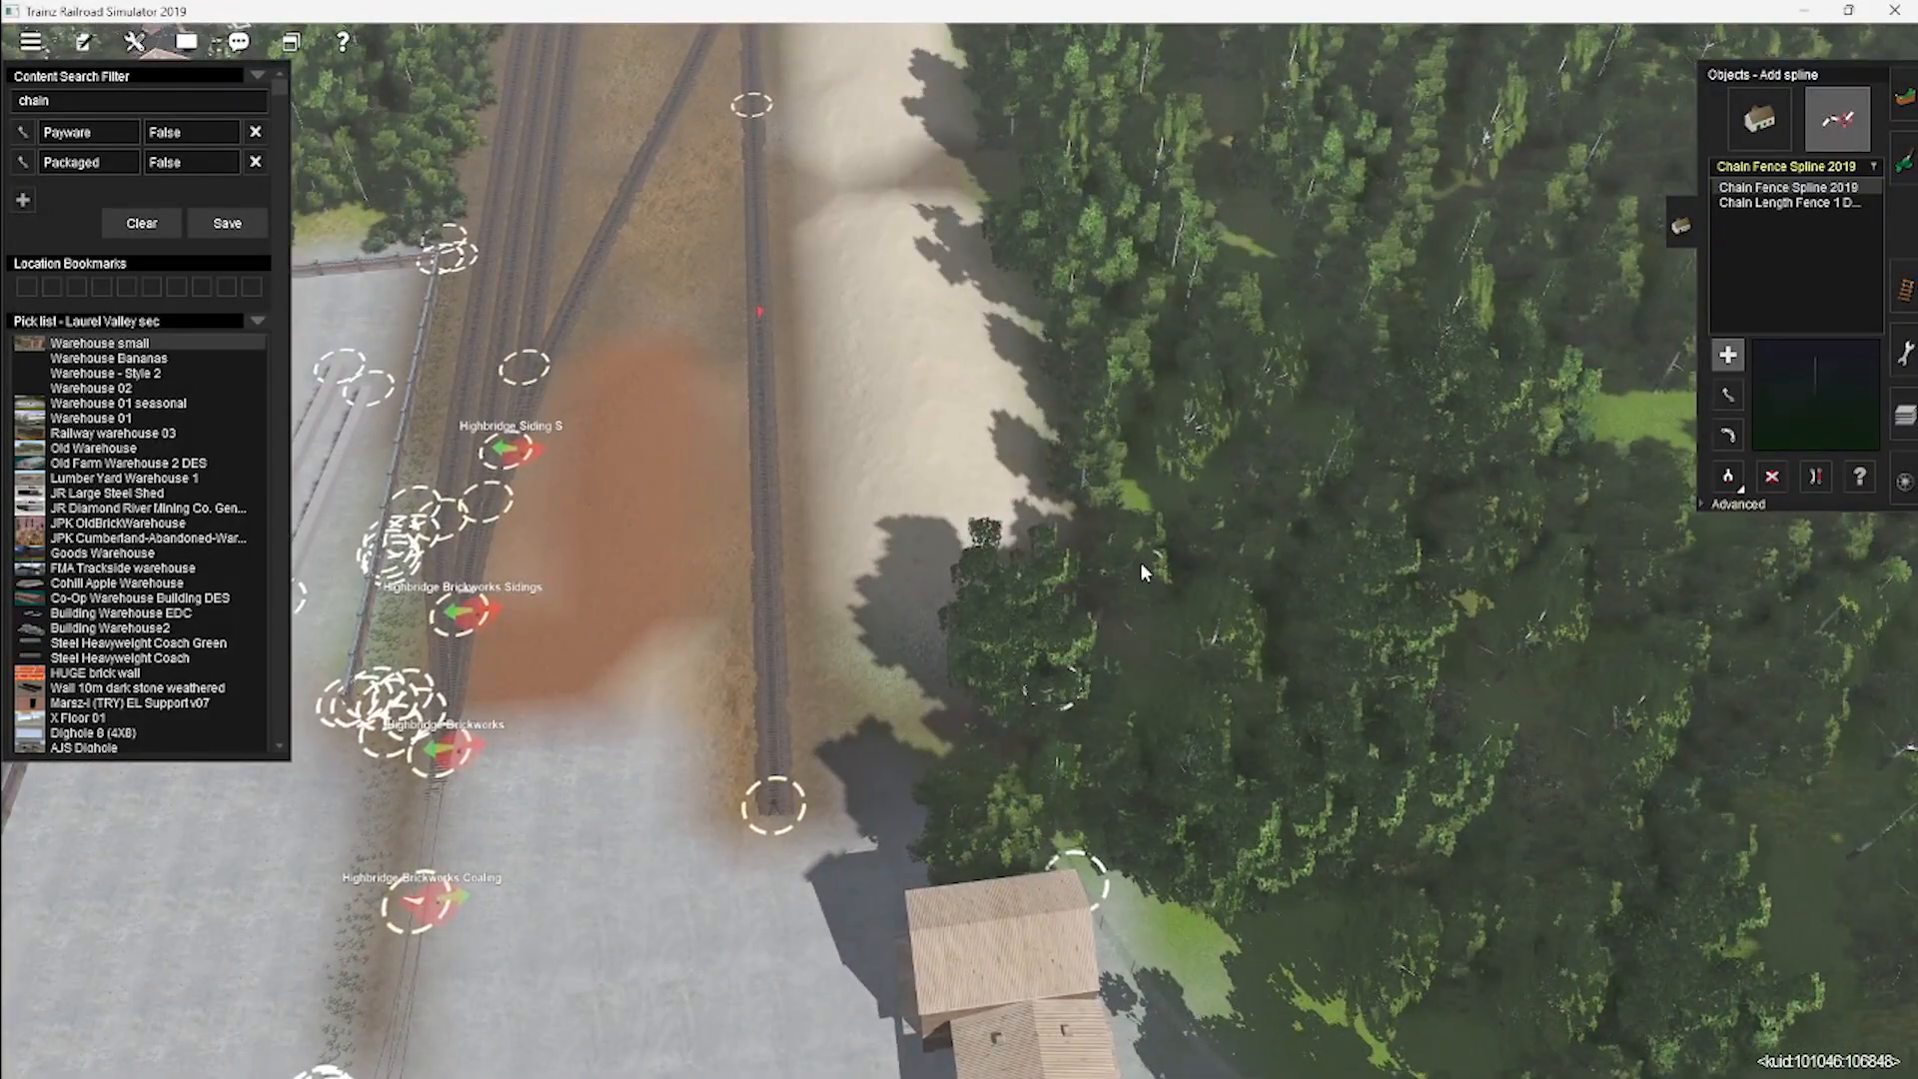
pyautogui.moveTo(1035, 139); pyautogui.dragTo(881, 709, button='right')
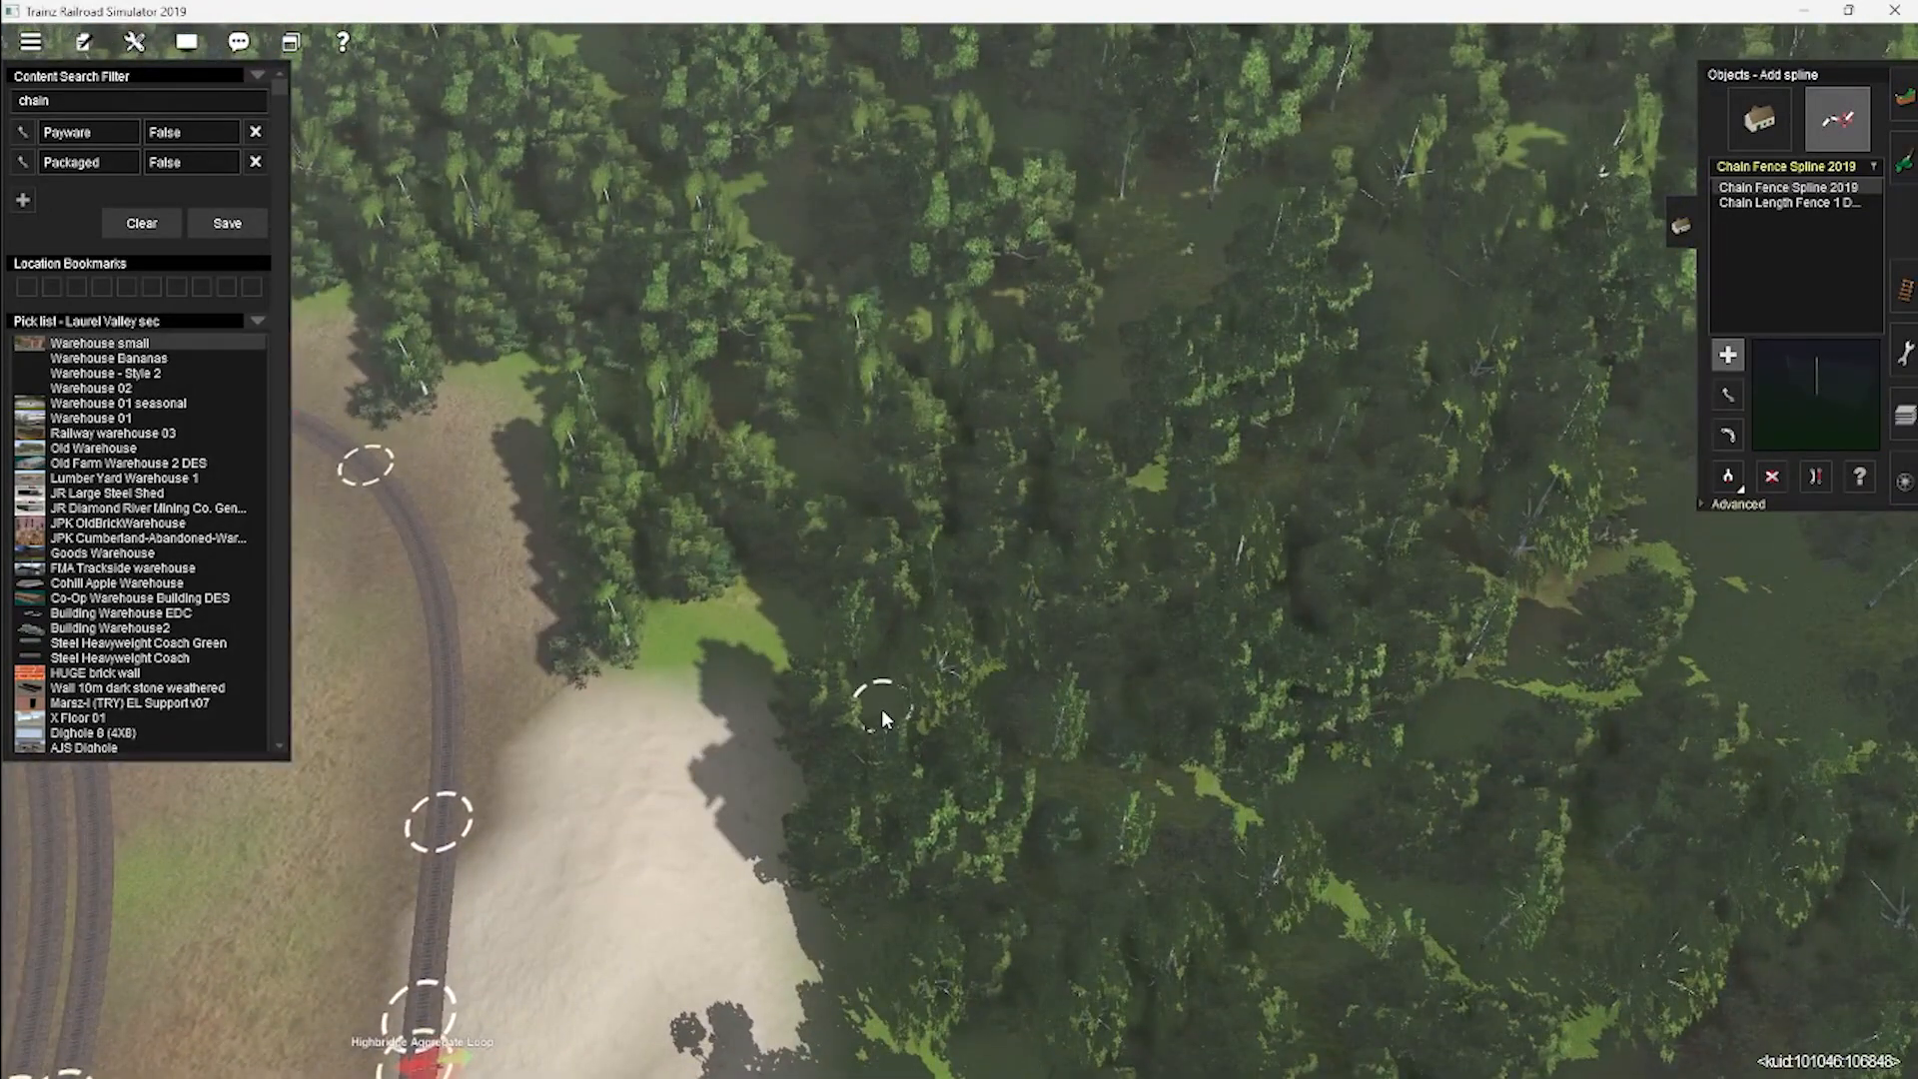
# Continue the chain fence along the woods beside the curved track toward the clay patch near the houses.
pyautogui.rightClick(559, 439)
pyautogui.click(883, 474)
pyautogui.rightClick(561, 320)
pyautogui.click(933, 592)
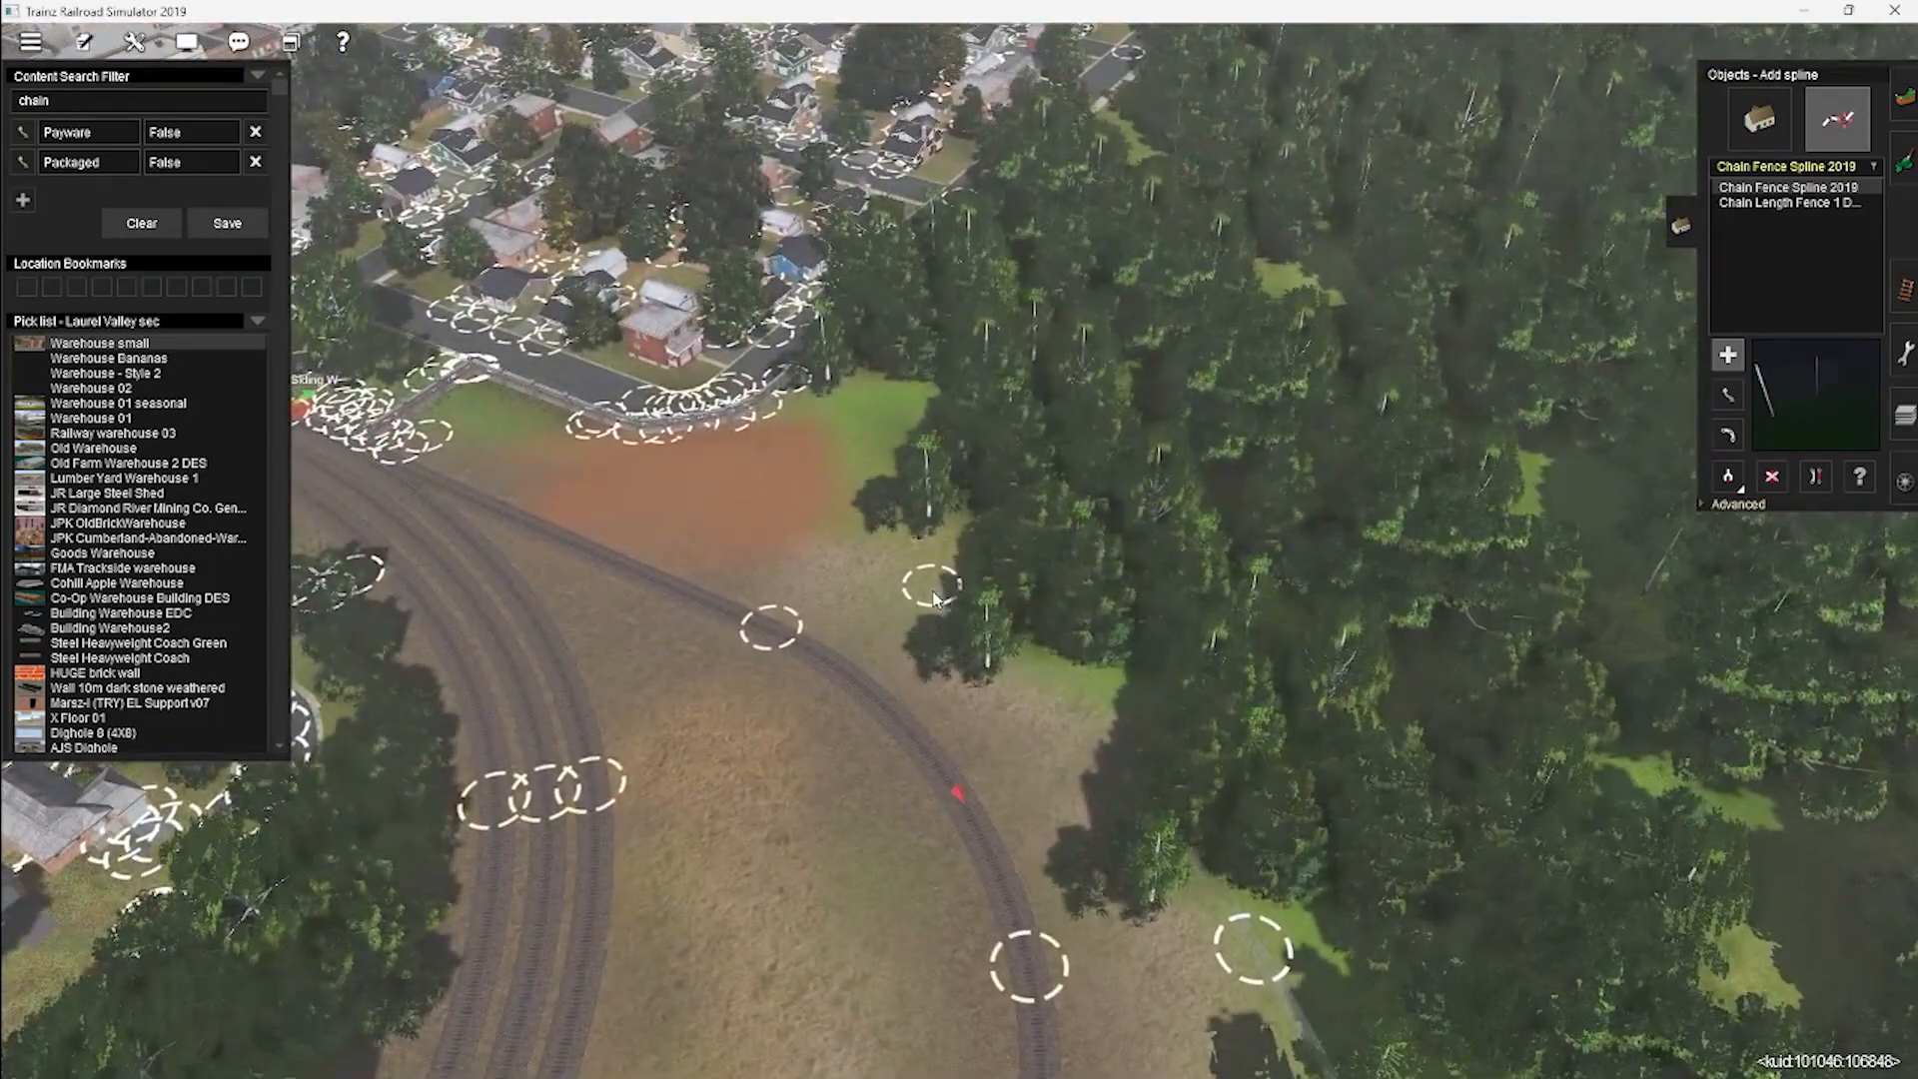
pyautogui.moveTo(924, 759); pyautogui.dragTo(922, 454, button='right')
pyautogui.click(1728, 434)
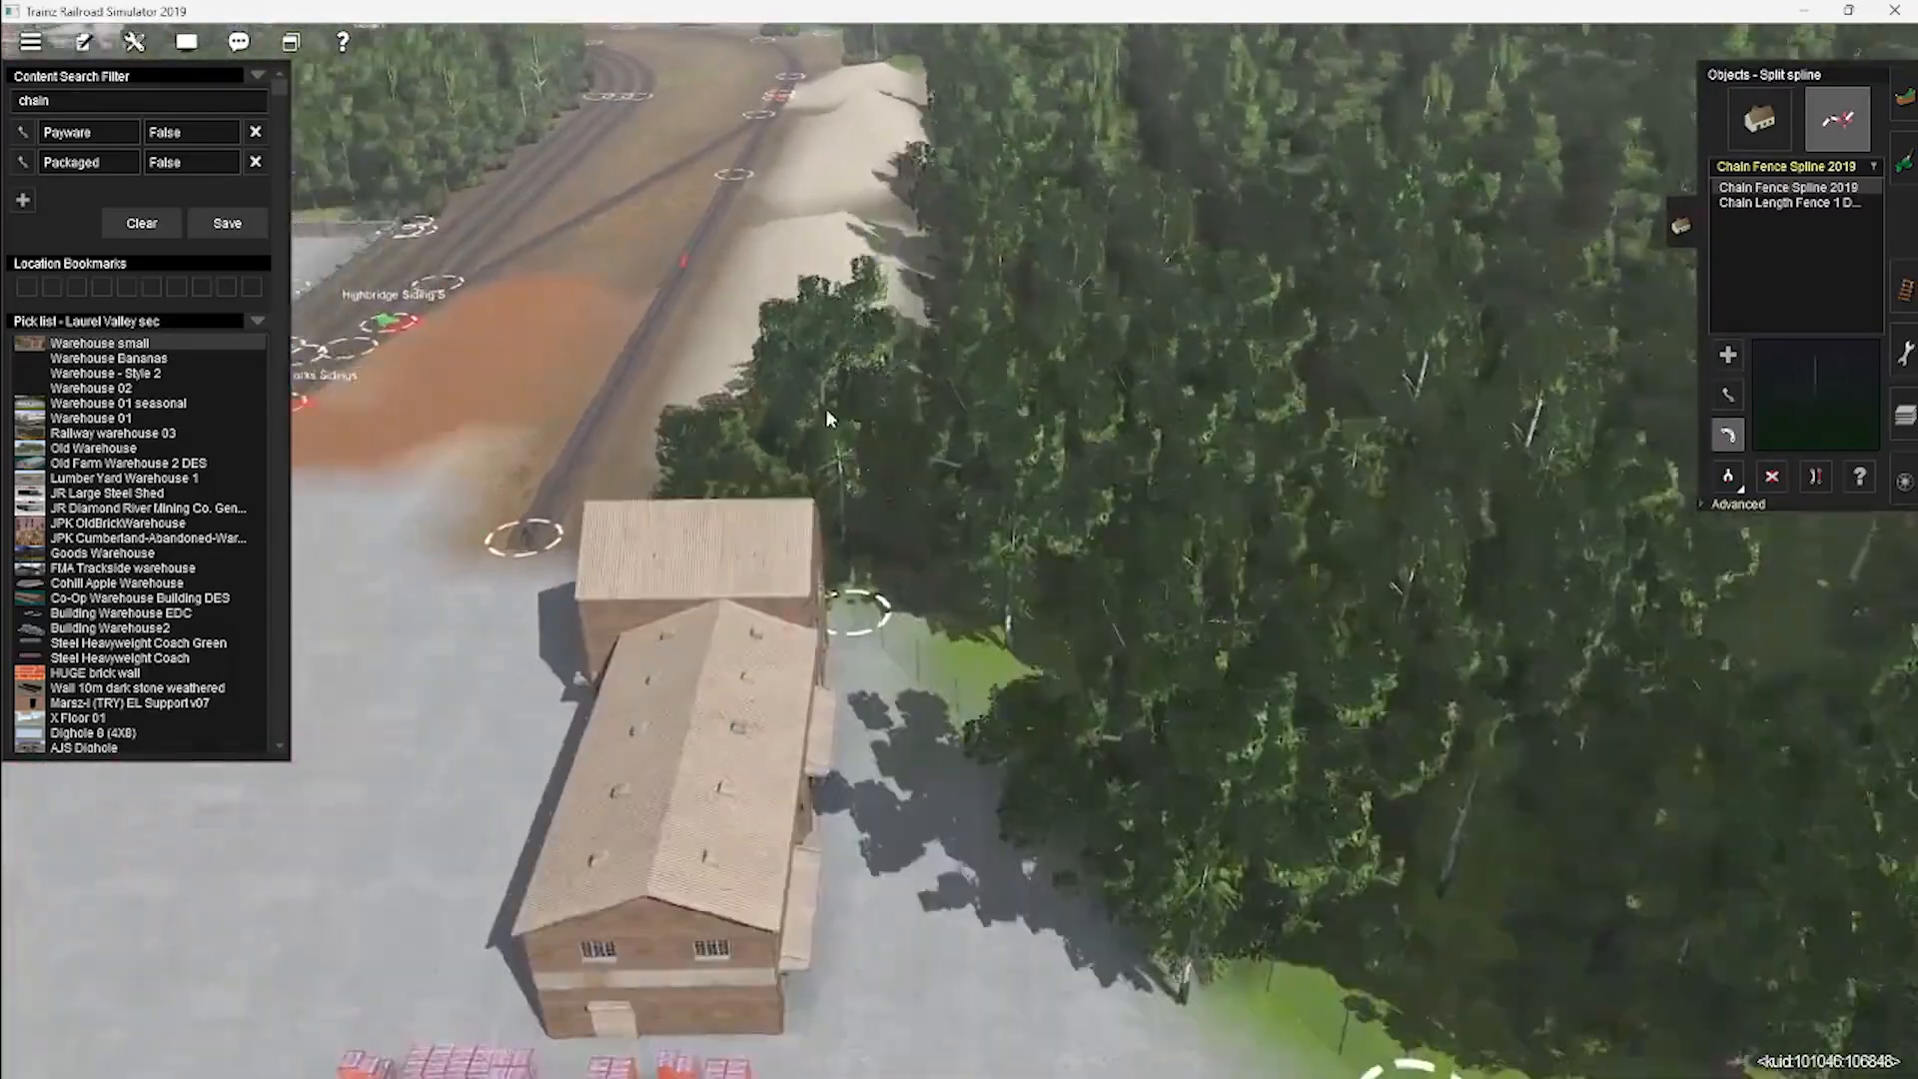
# Reposition the cream-roofed blue warehouse beside the brick loading tracks, in front of the factory.
pyautogui.moveTo(825, 408); pyautogui.dragTo(914, 549, button='right')
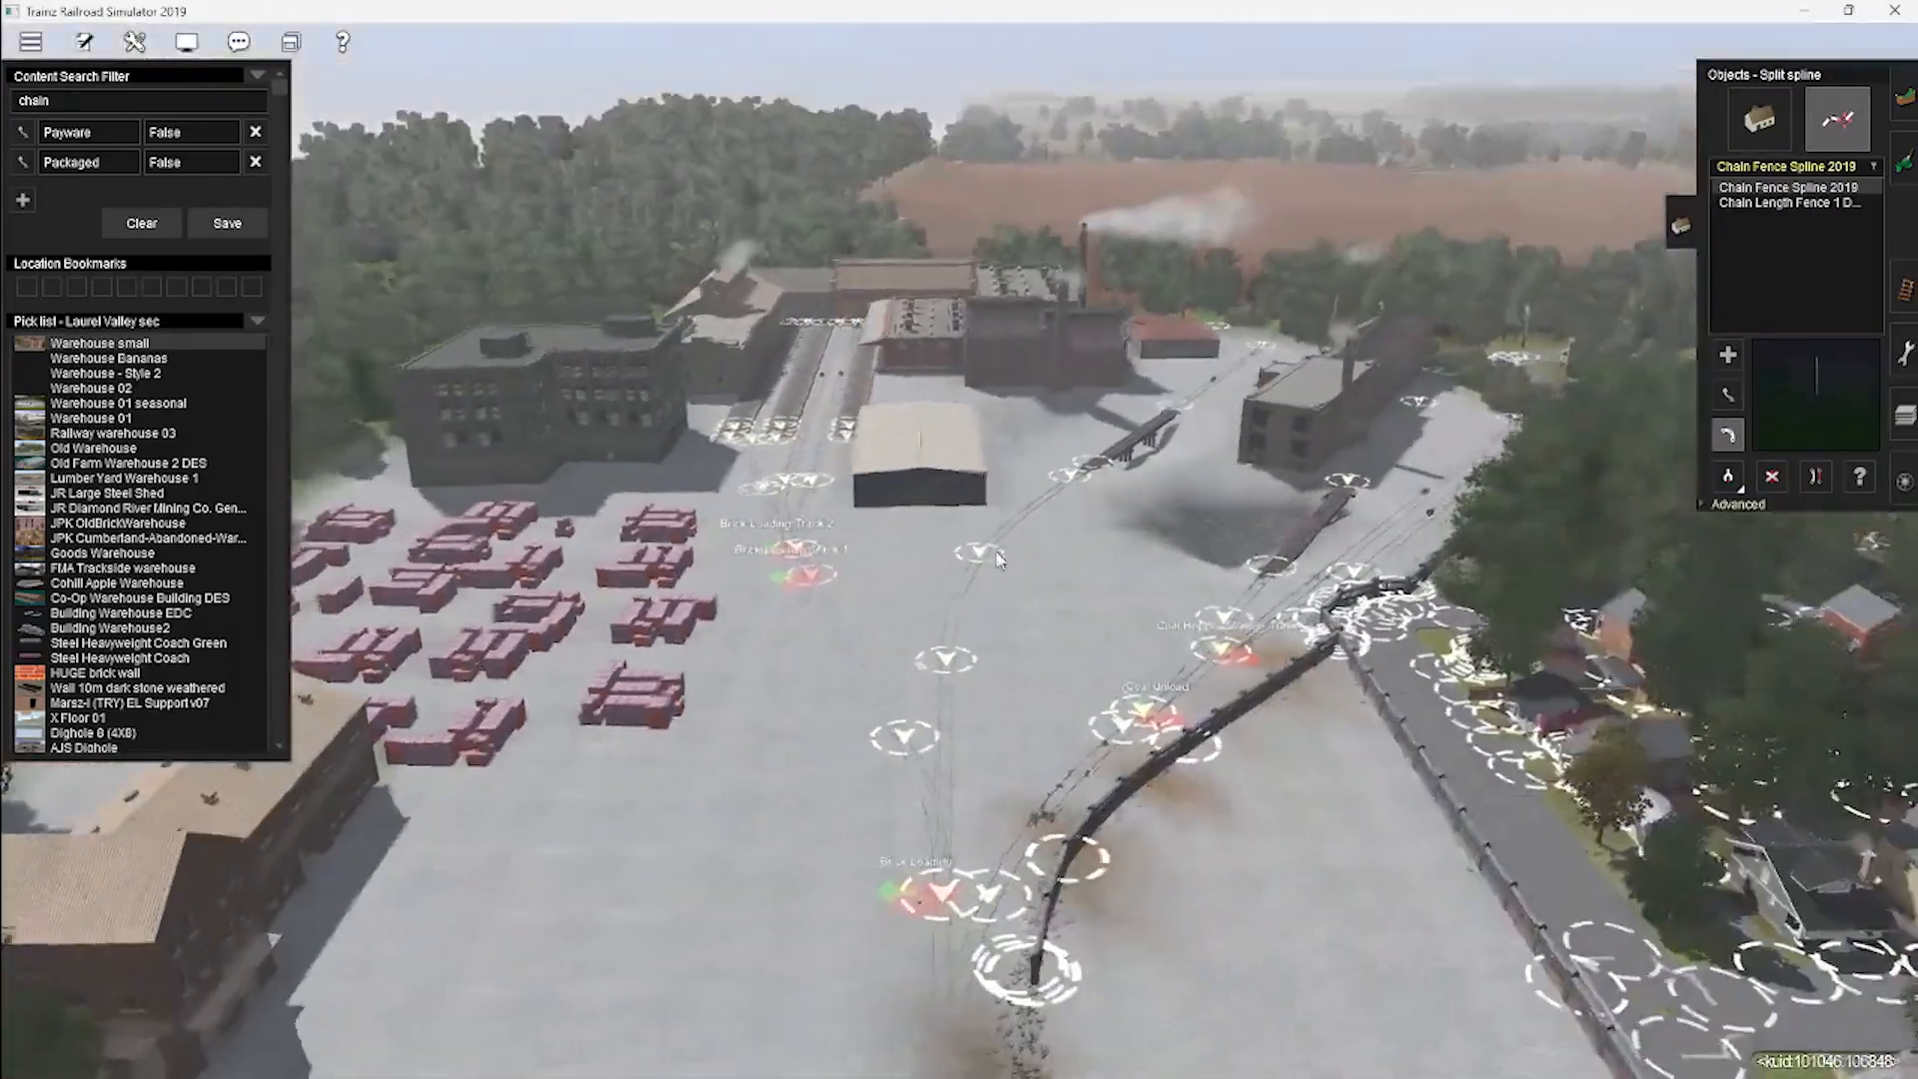
pyautogui.rightClick(912, 553)
pyautogui.click(1759, 120)
pyautogui.click(1728, 394)
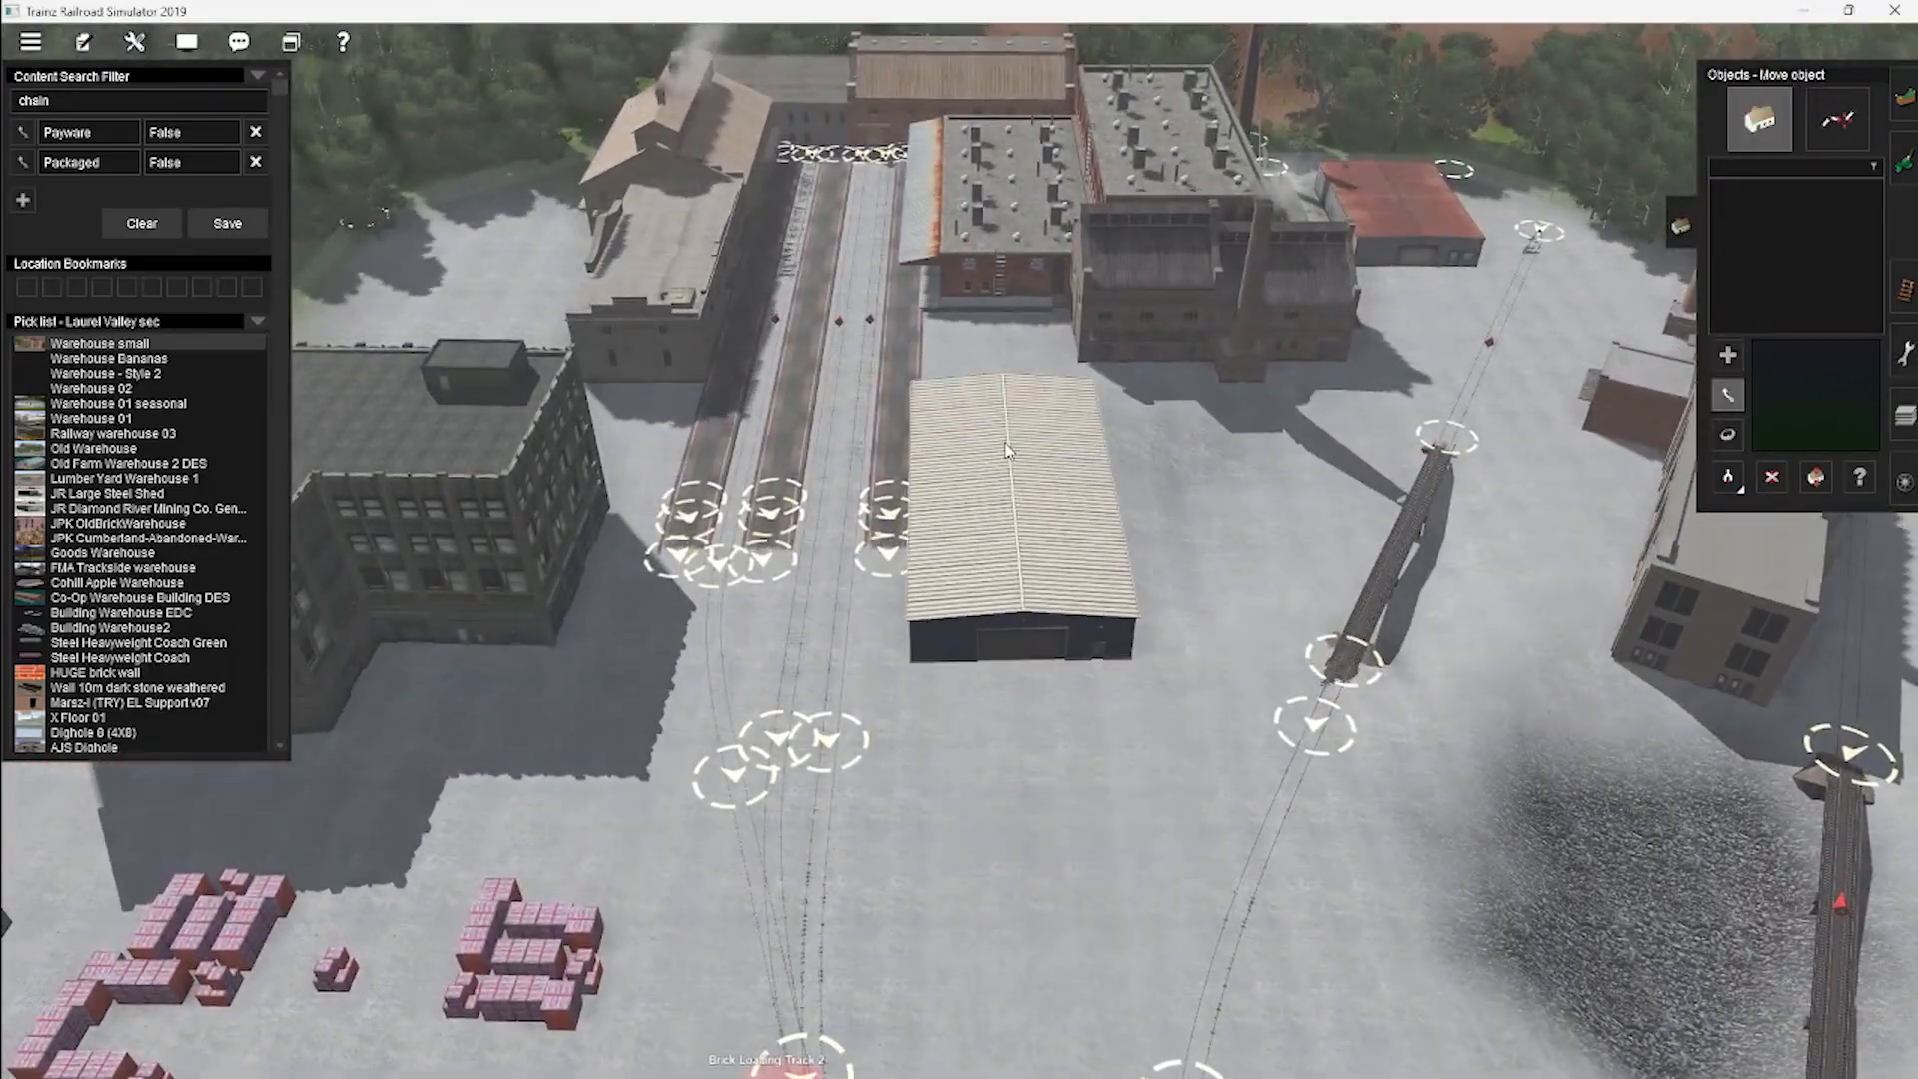
pyautogui.moveTo(949, 480); pyautogui.dragTo(907, 537)
pyautogui.moveTo(907, 538); pyautogui.dragTo(971, 540, button='right')
pyautogui.scroll(-5, 959, 528)
pyautogui.scroll(4, 969, 537)
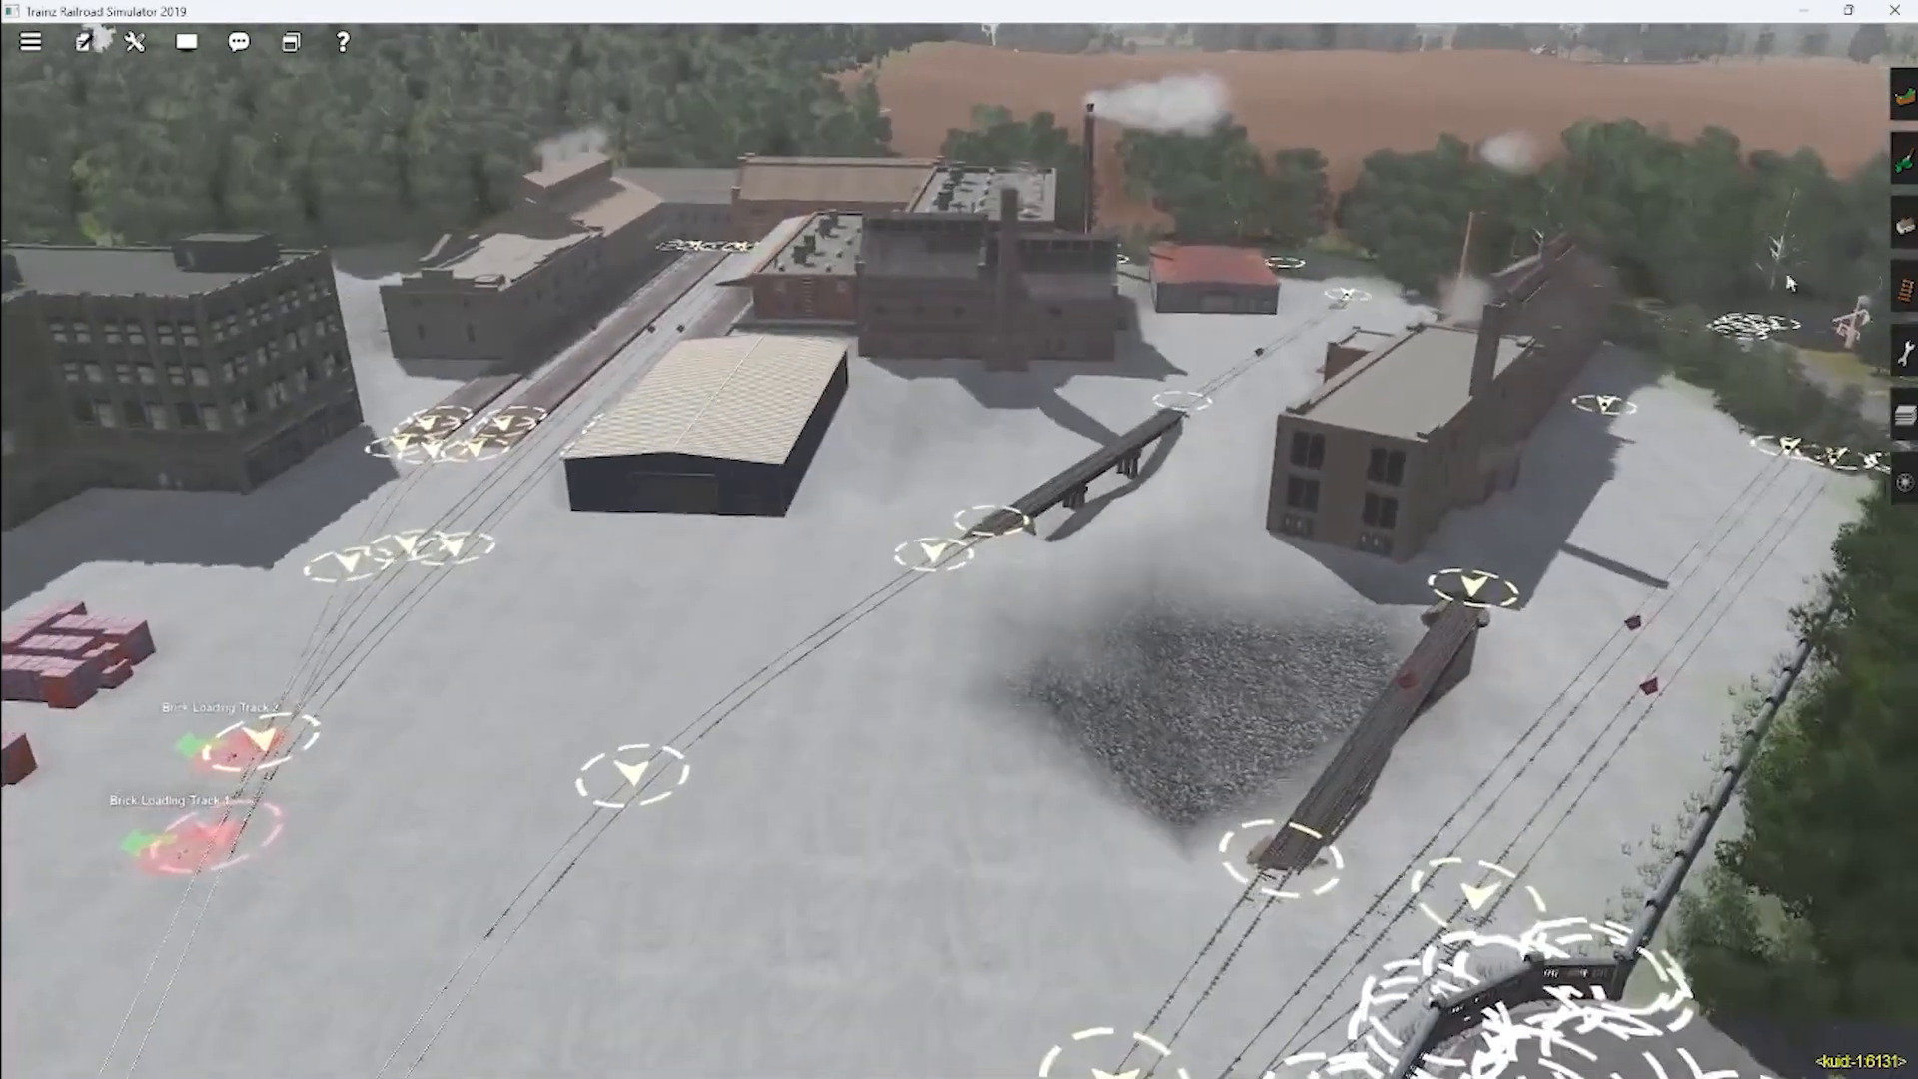
# Filter the ground textures by "clay" and paint the orange clay texture over the pit beside the trestle.
pyautogui.click(1905, 160)
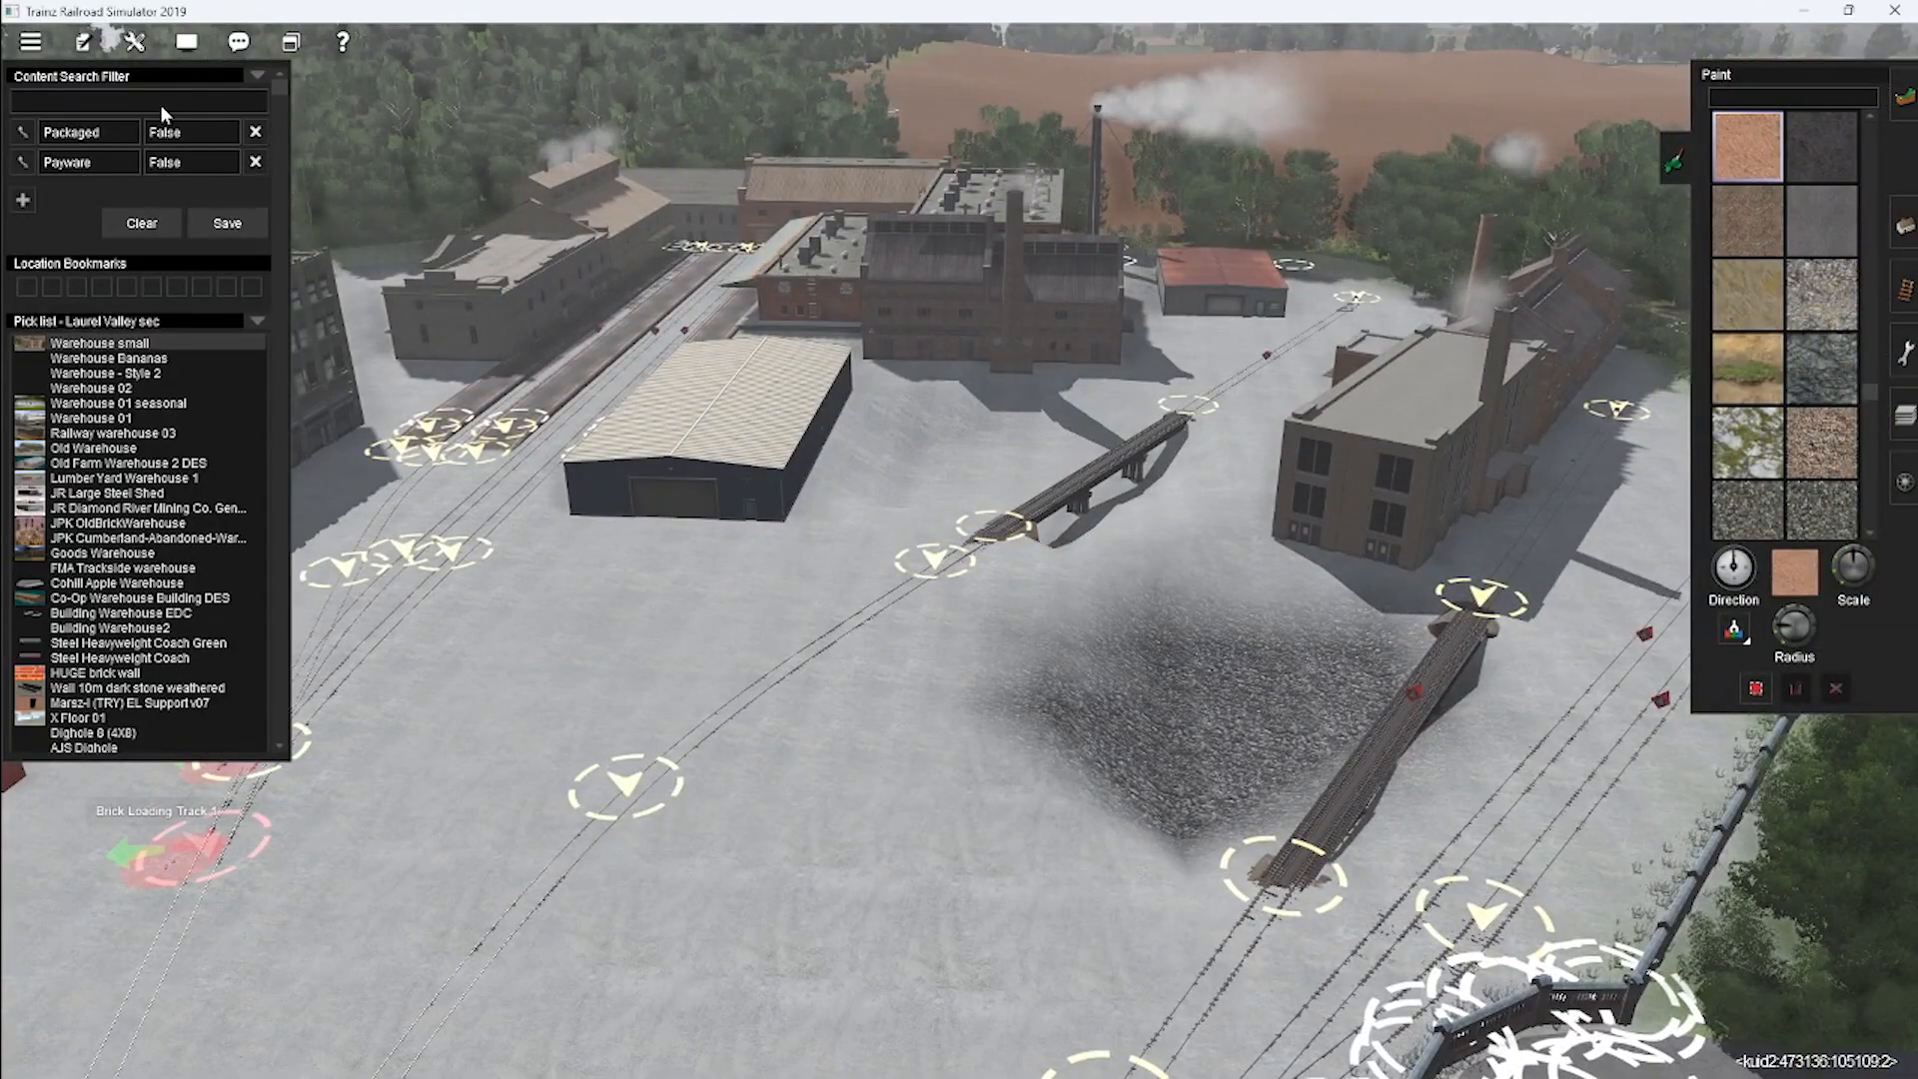
pyautogui.click(160, 102)
pyautogui.write('clay')
pyautogui.scroll(5, 1022, 391)
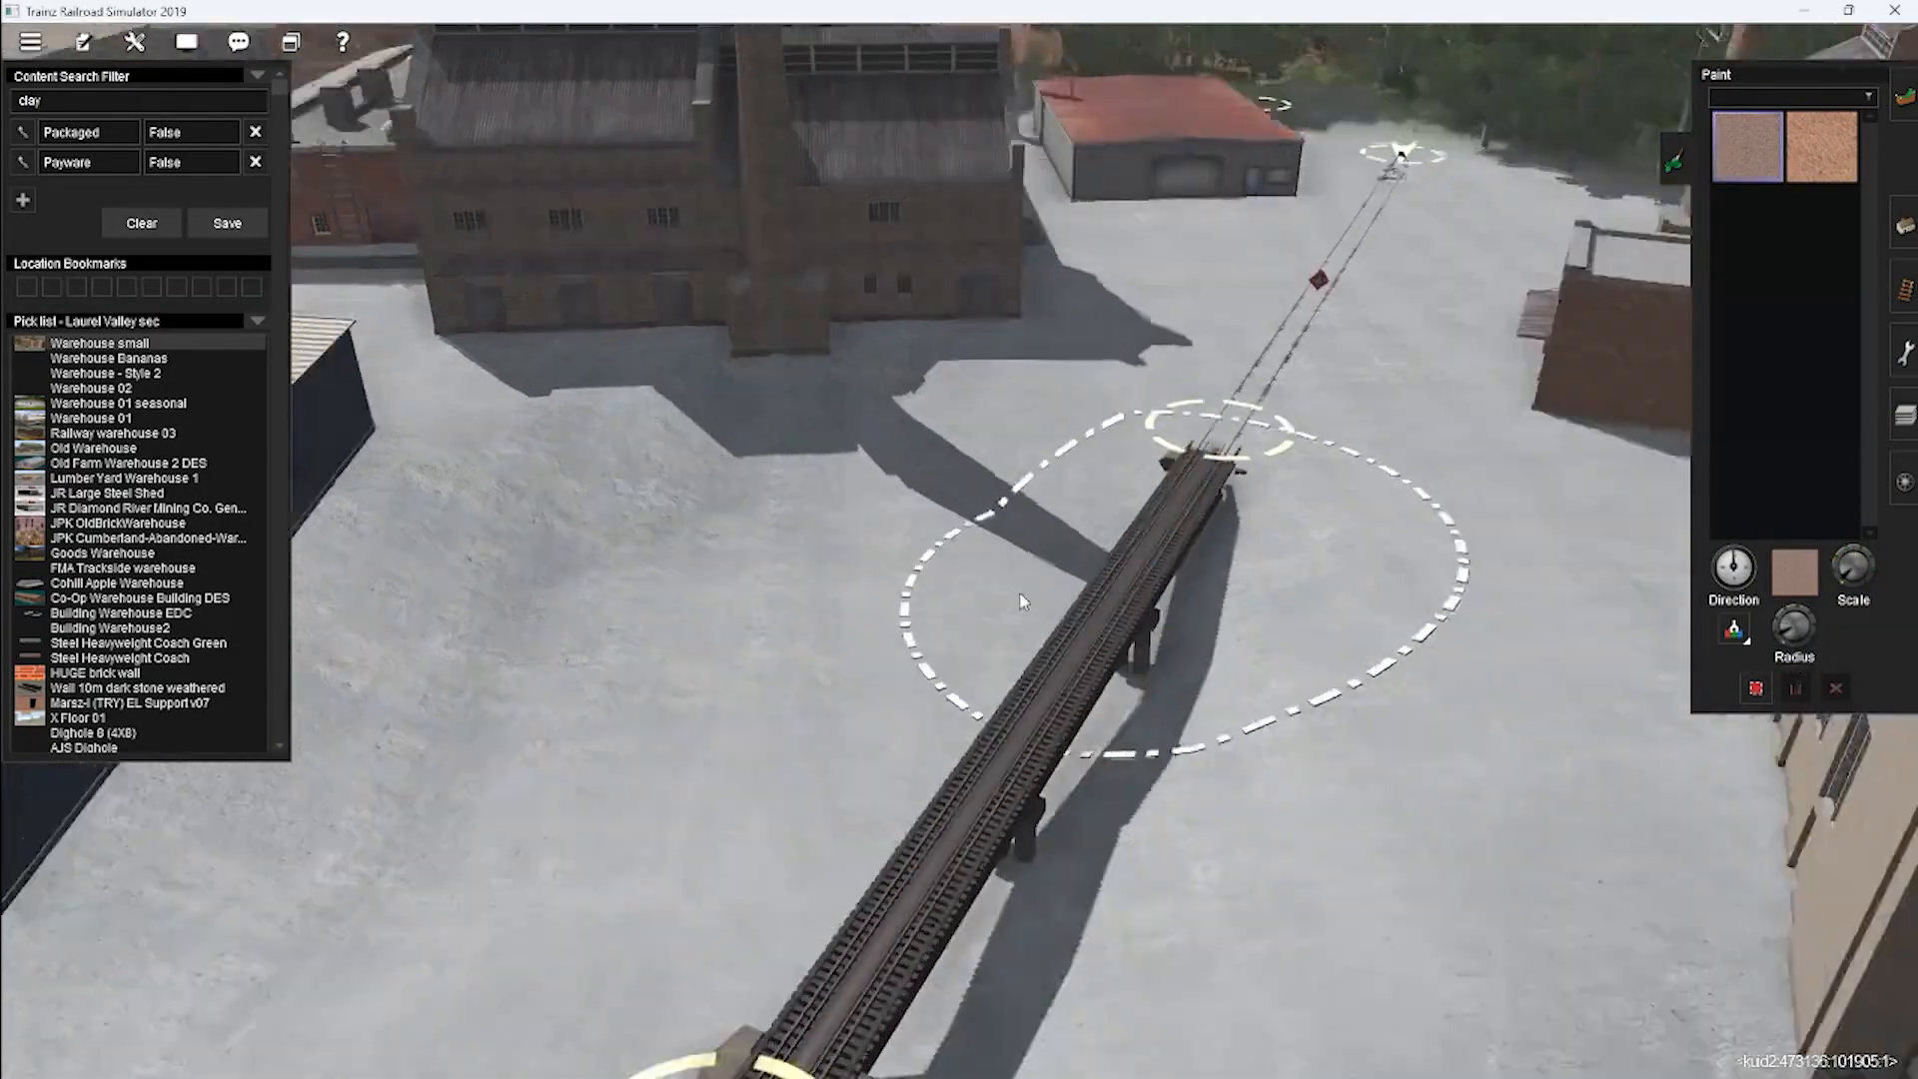
pyautogui.scroll(-3, 1021, 601)
pyautogui.moveTo(929, 500); pyautogui.dragTo(861, 746)
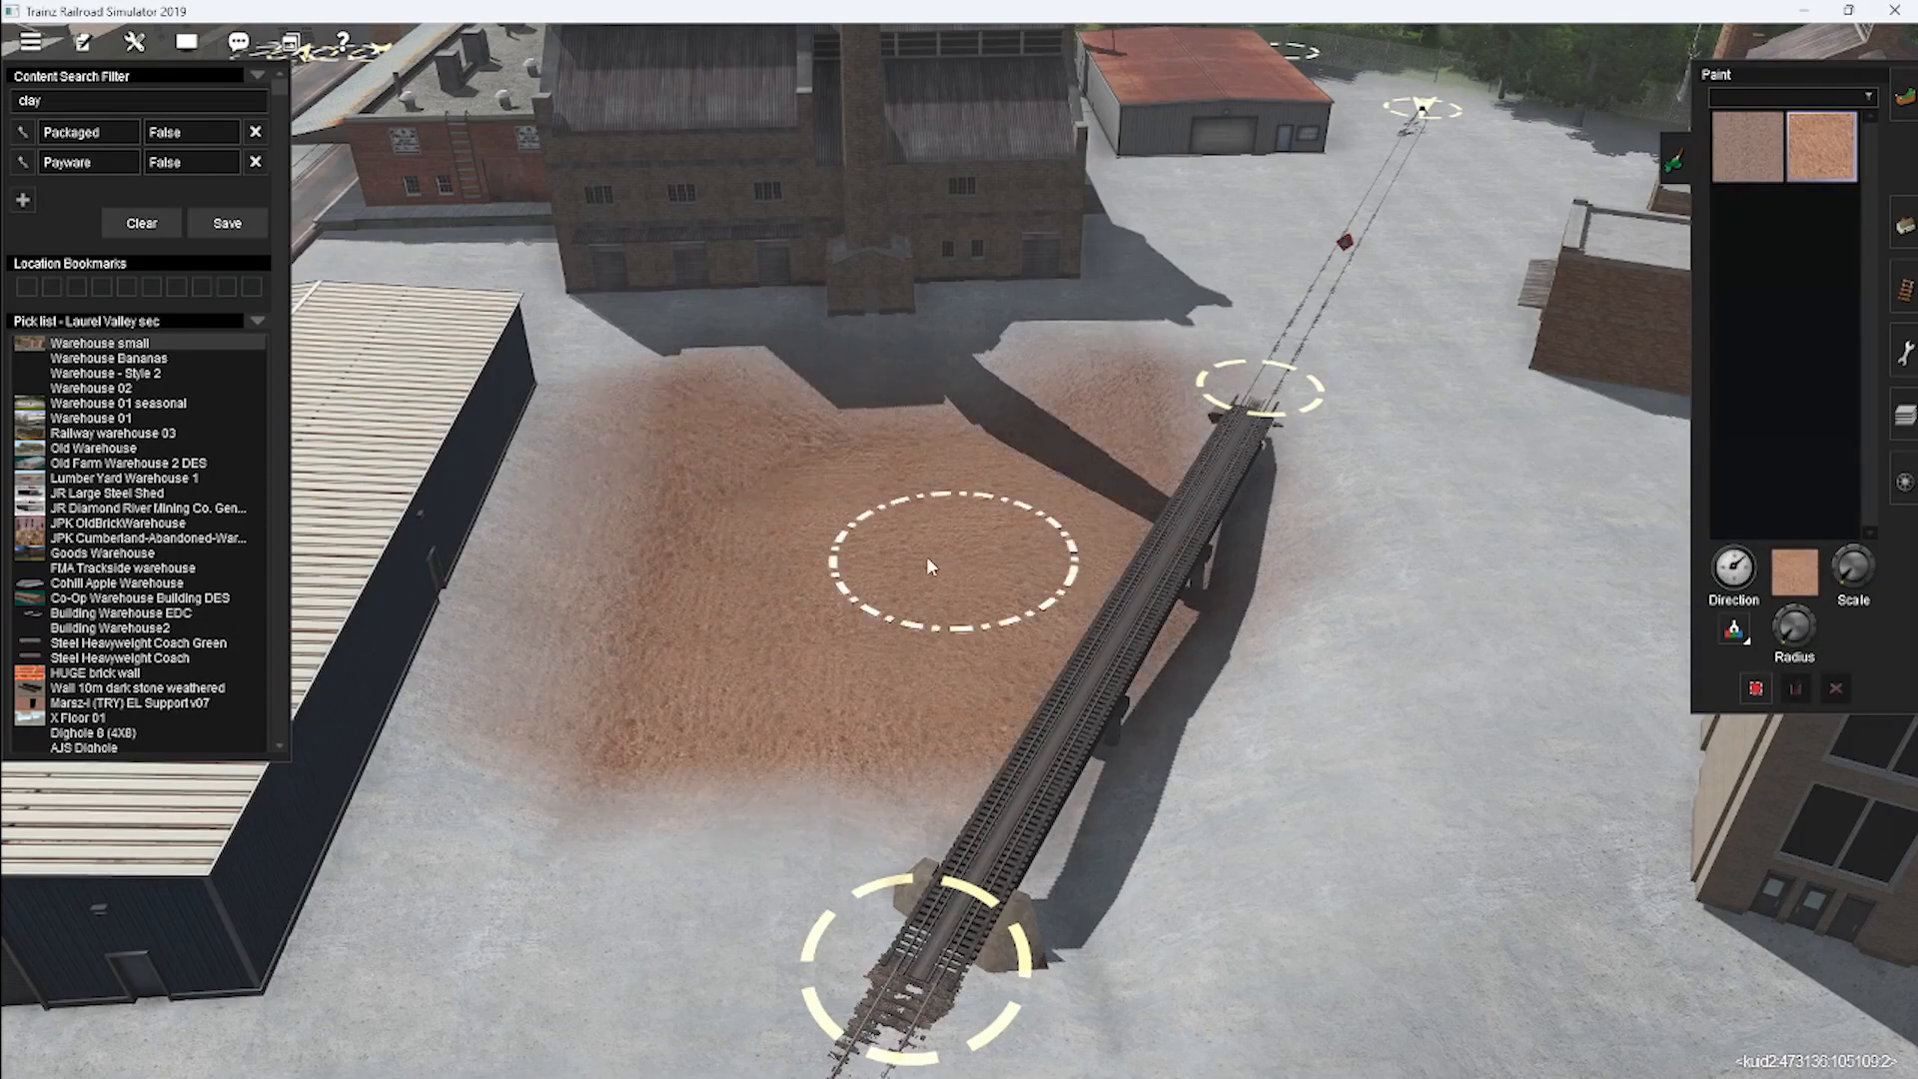
# Raise the clay-painted ground beside the trestle into a rounded stockpile mound.
pyautogui.click(1905, 97)
pyautogui.press('Left')
pyautogui.moveTo(895, 555); pyautogui.dragTo(929, 601)
pyautogui.press('Down')
pyautogui.press('Up')
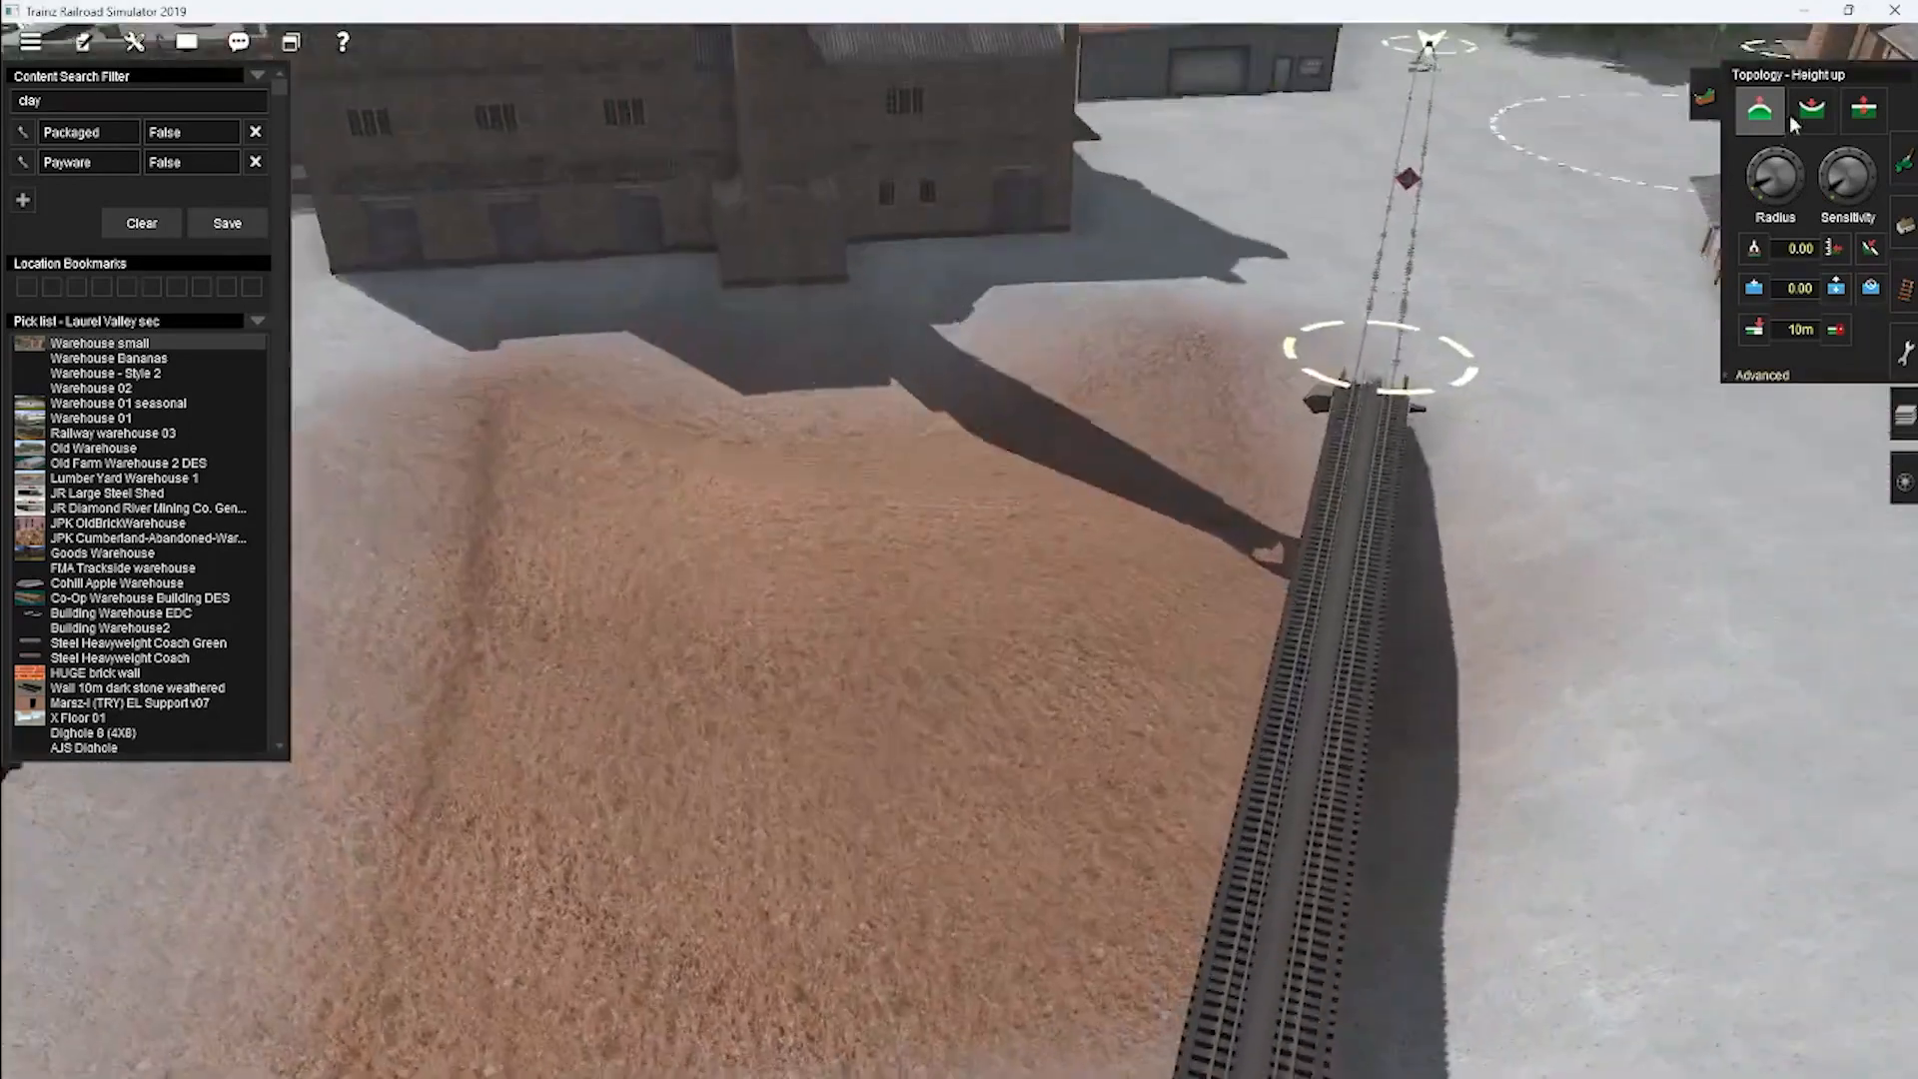
pyautogui.click(1811, 108)
pyautogui.press('Left')
pyautogui.press('Down')
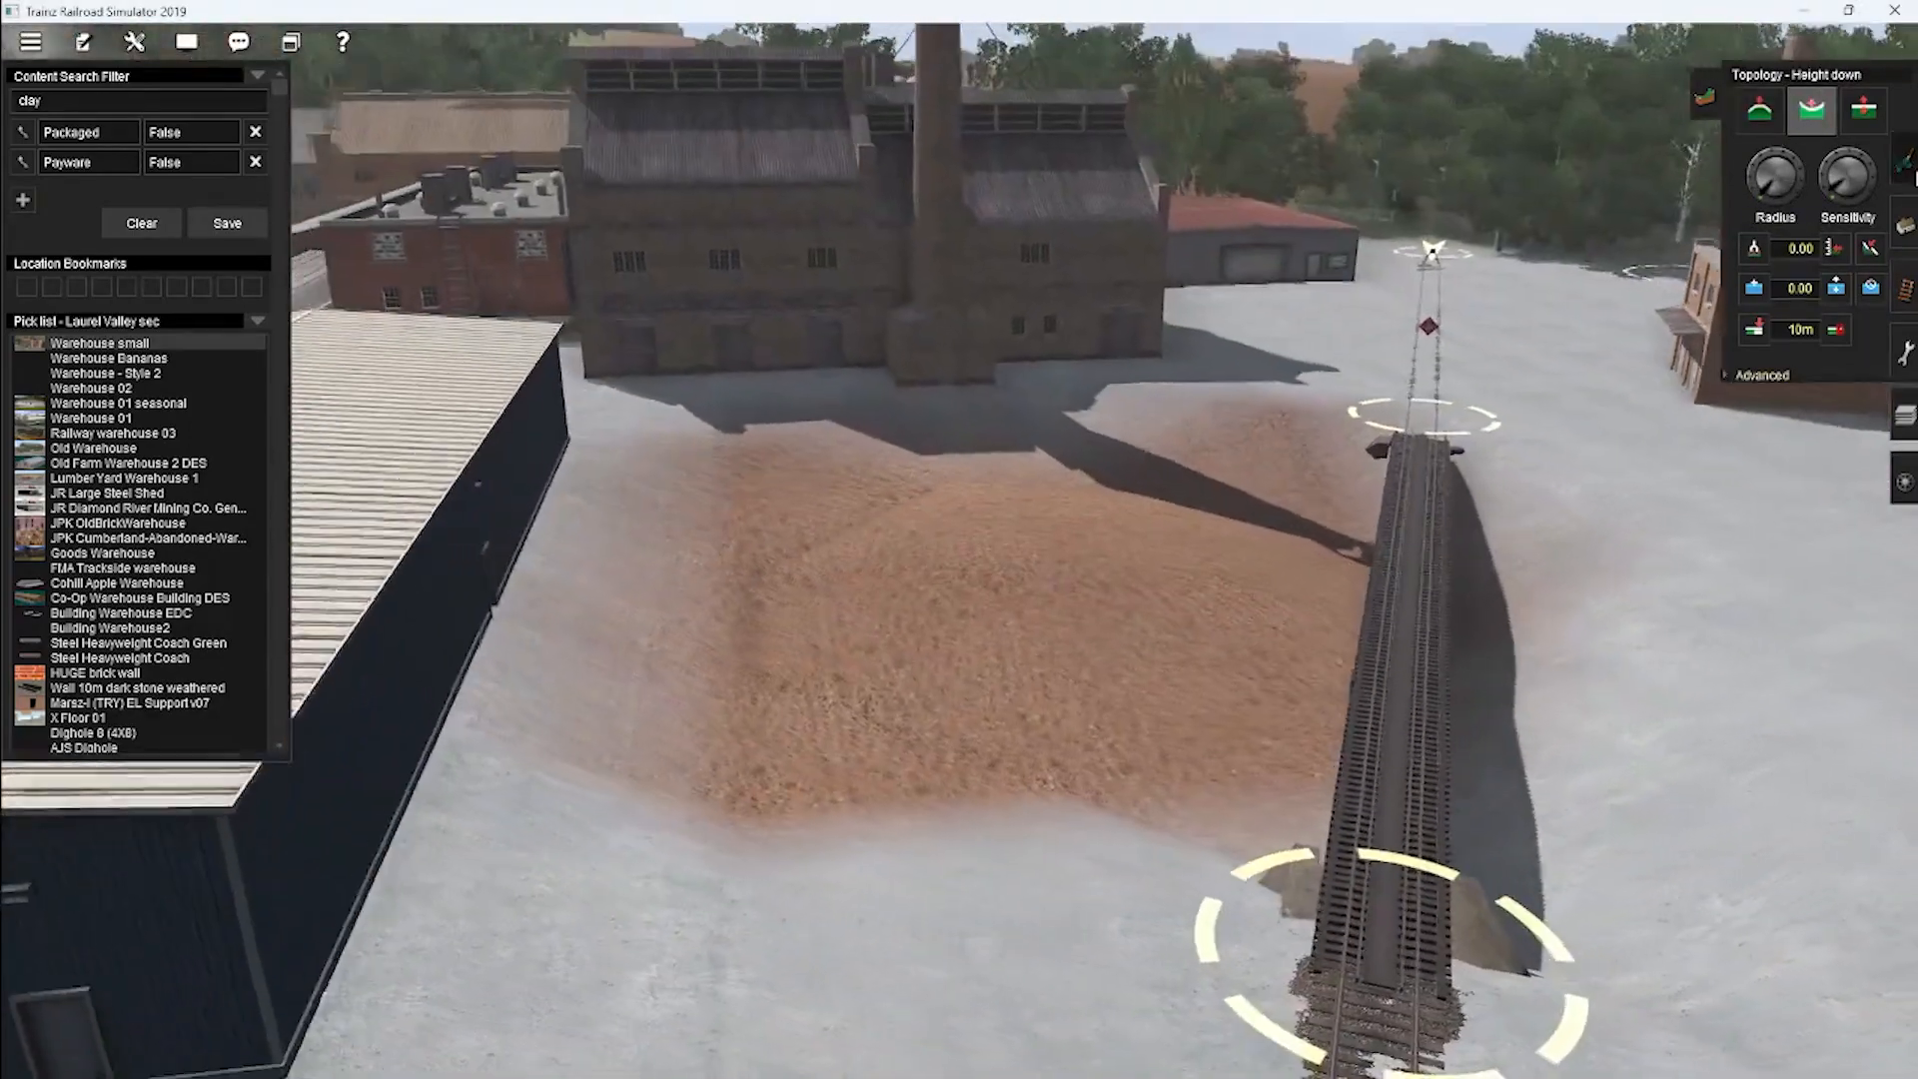
# Remove the Packaged content filter and filter the ground textures by "pbr dirt".
pyautogui.click(1905, 160)
pyautogui.press('Up')
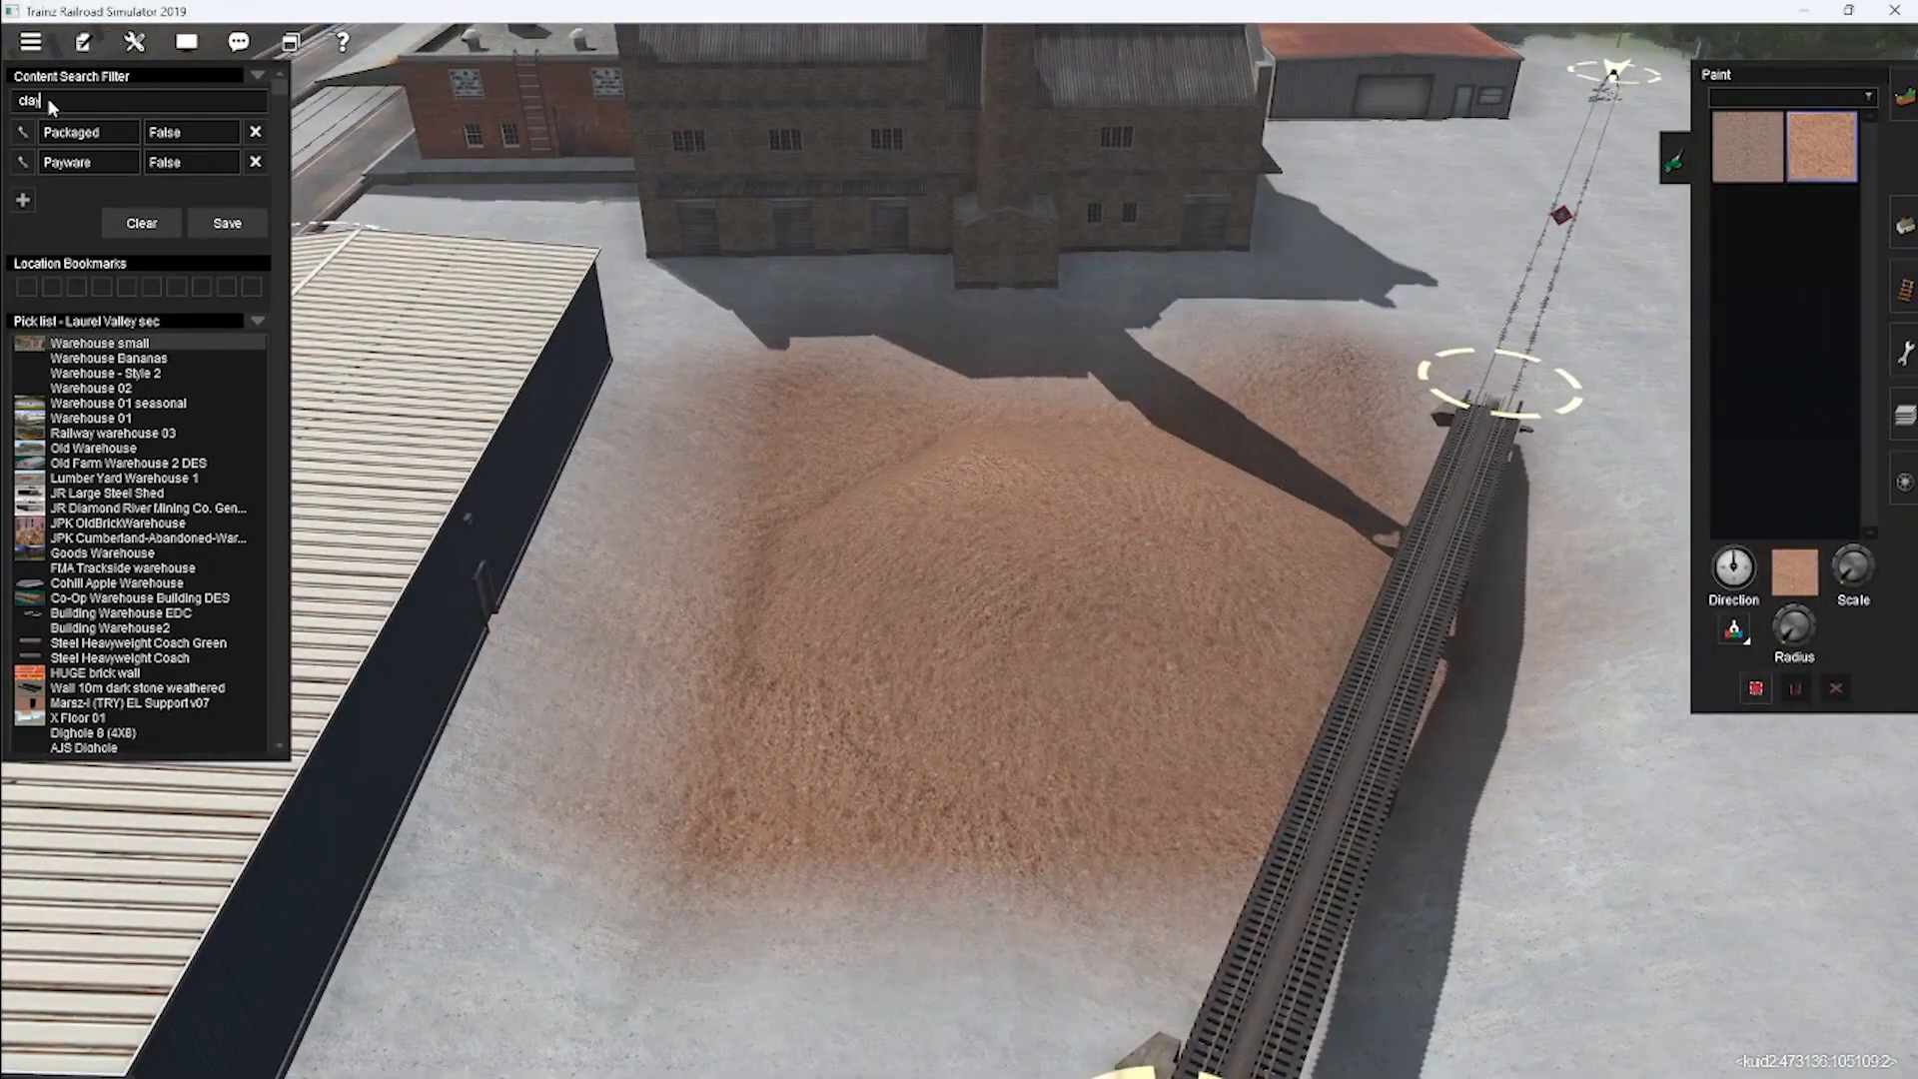
pyautogui.write('dirt')
pyautogui.click(255, 131)
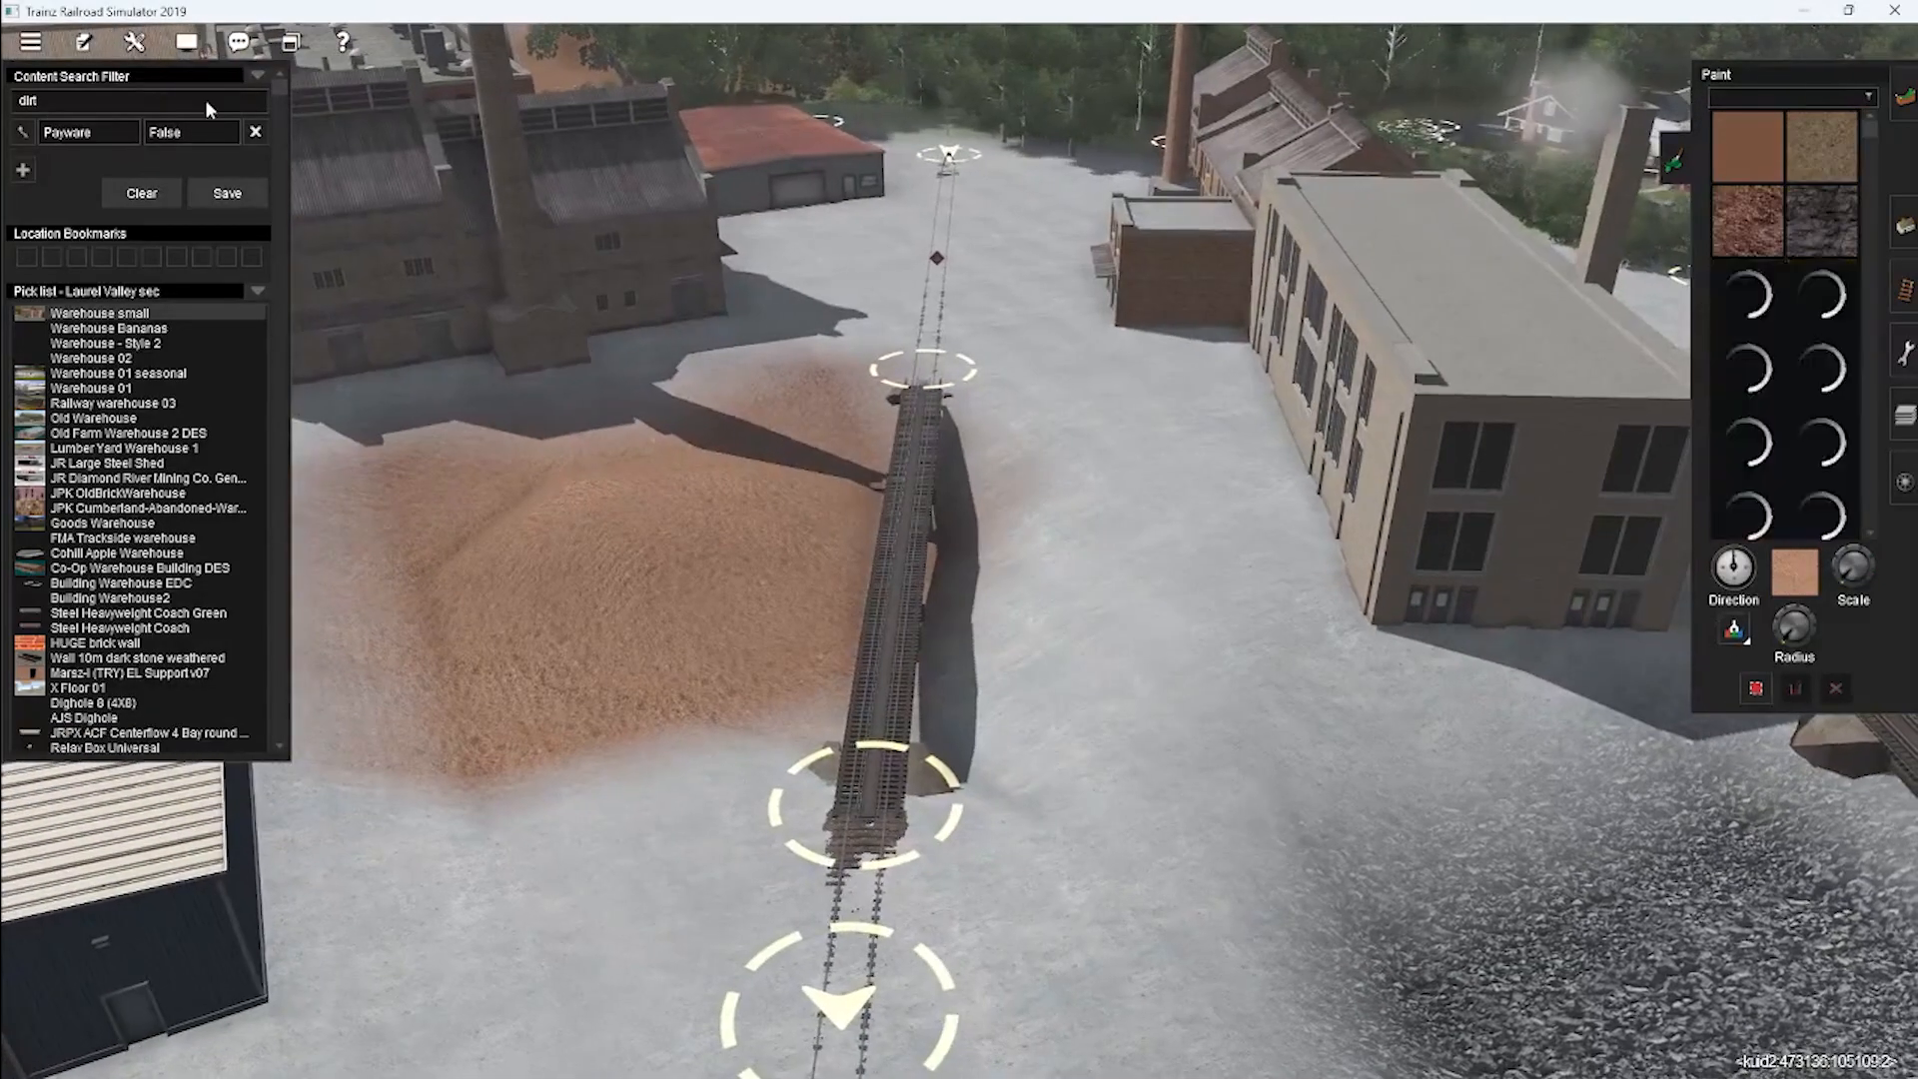
pyautogui.click(206, 99)
pyautogui.press('BackSpace')
pyautogui.press('BackSpace')
pyautogui.press('BackSpace')
pyautogui.press('BackSpace')
pyautogui.write('pbr dirt')
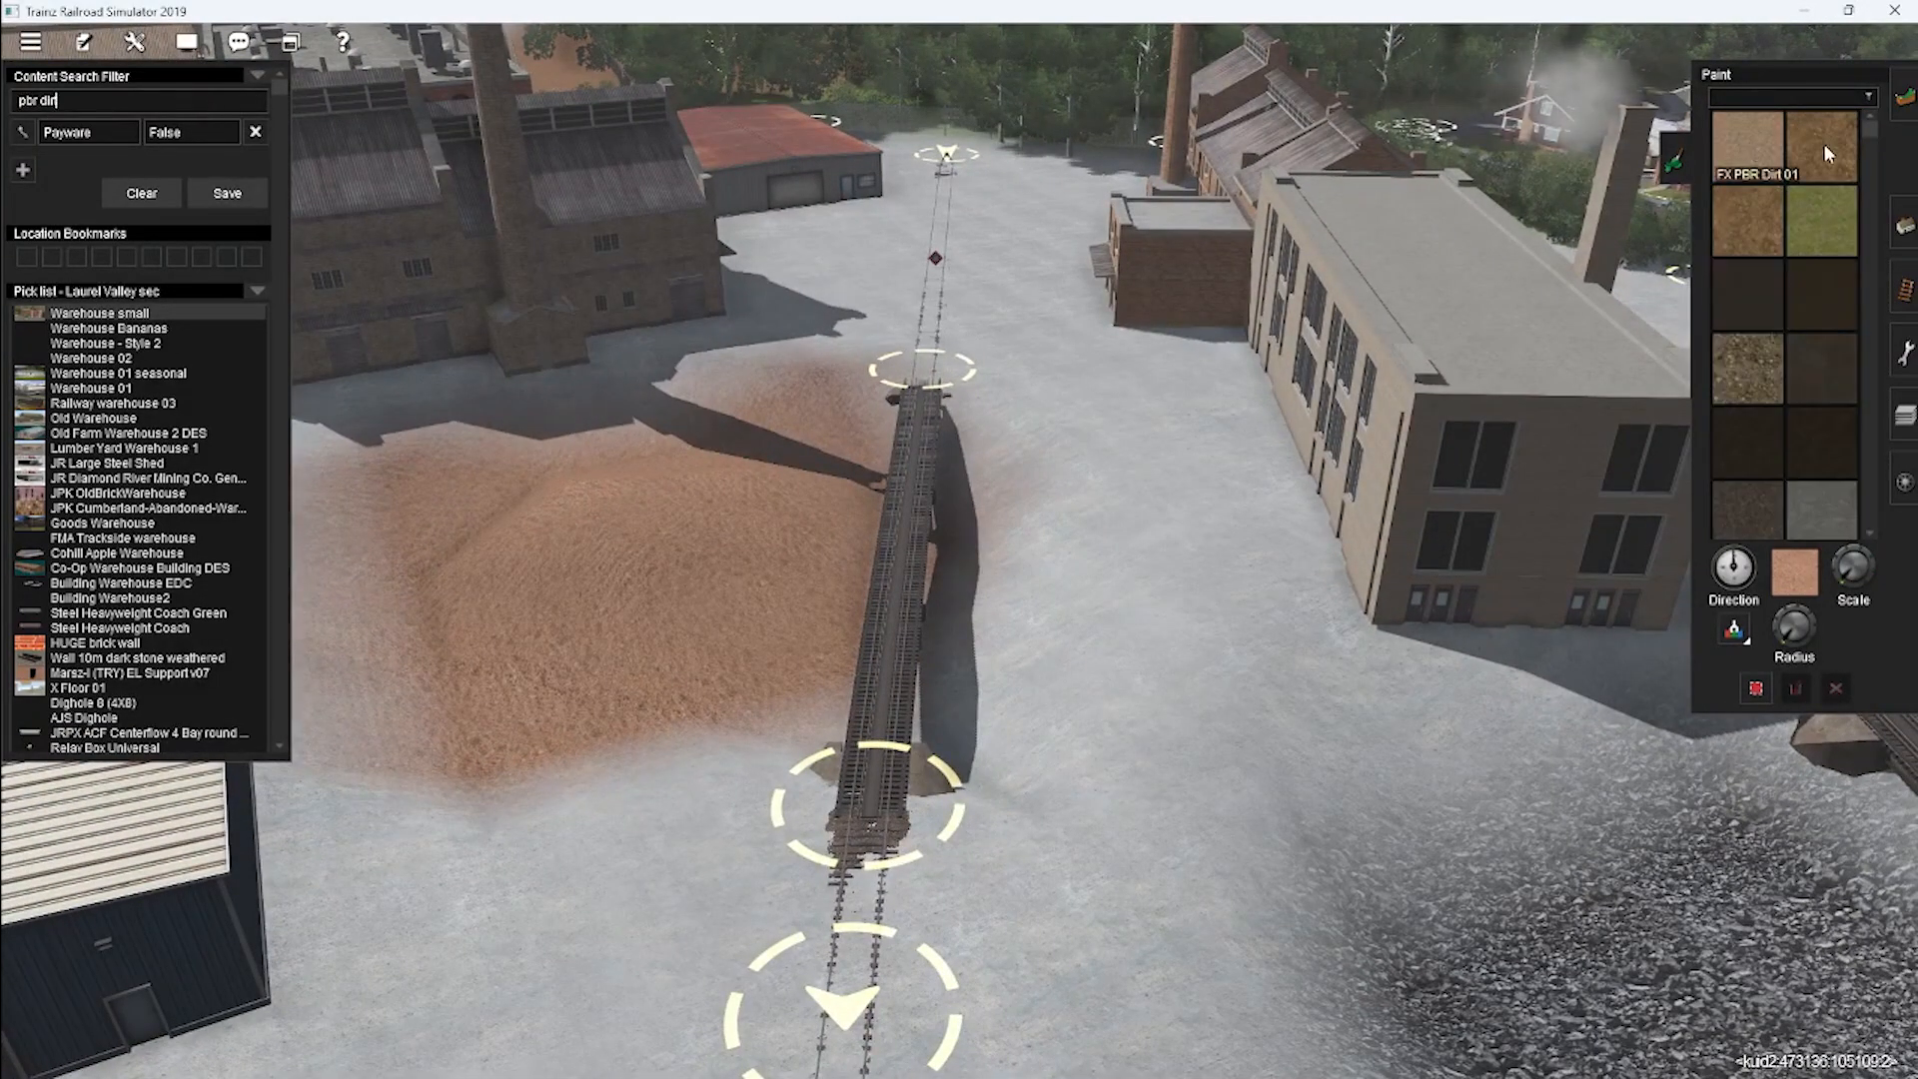
# Paint brown PBR dirt textures around the edges and base of the clay mound.
pyautogui.click(1753, 315)
pyautogui.press('Up')
pyautogui.scroll(-3, 587, 476)
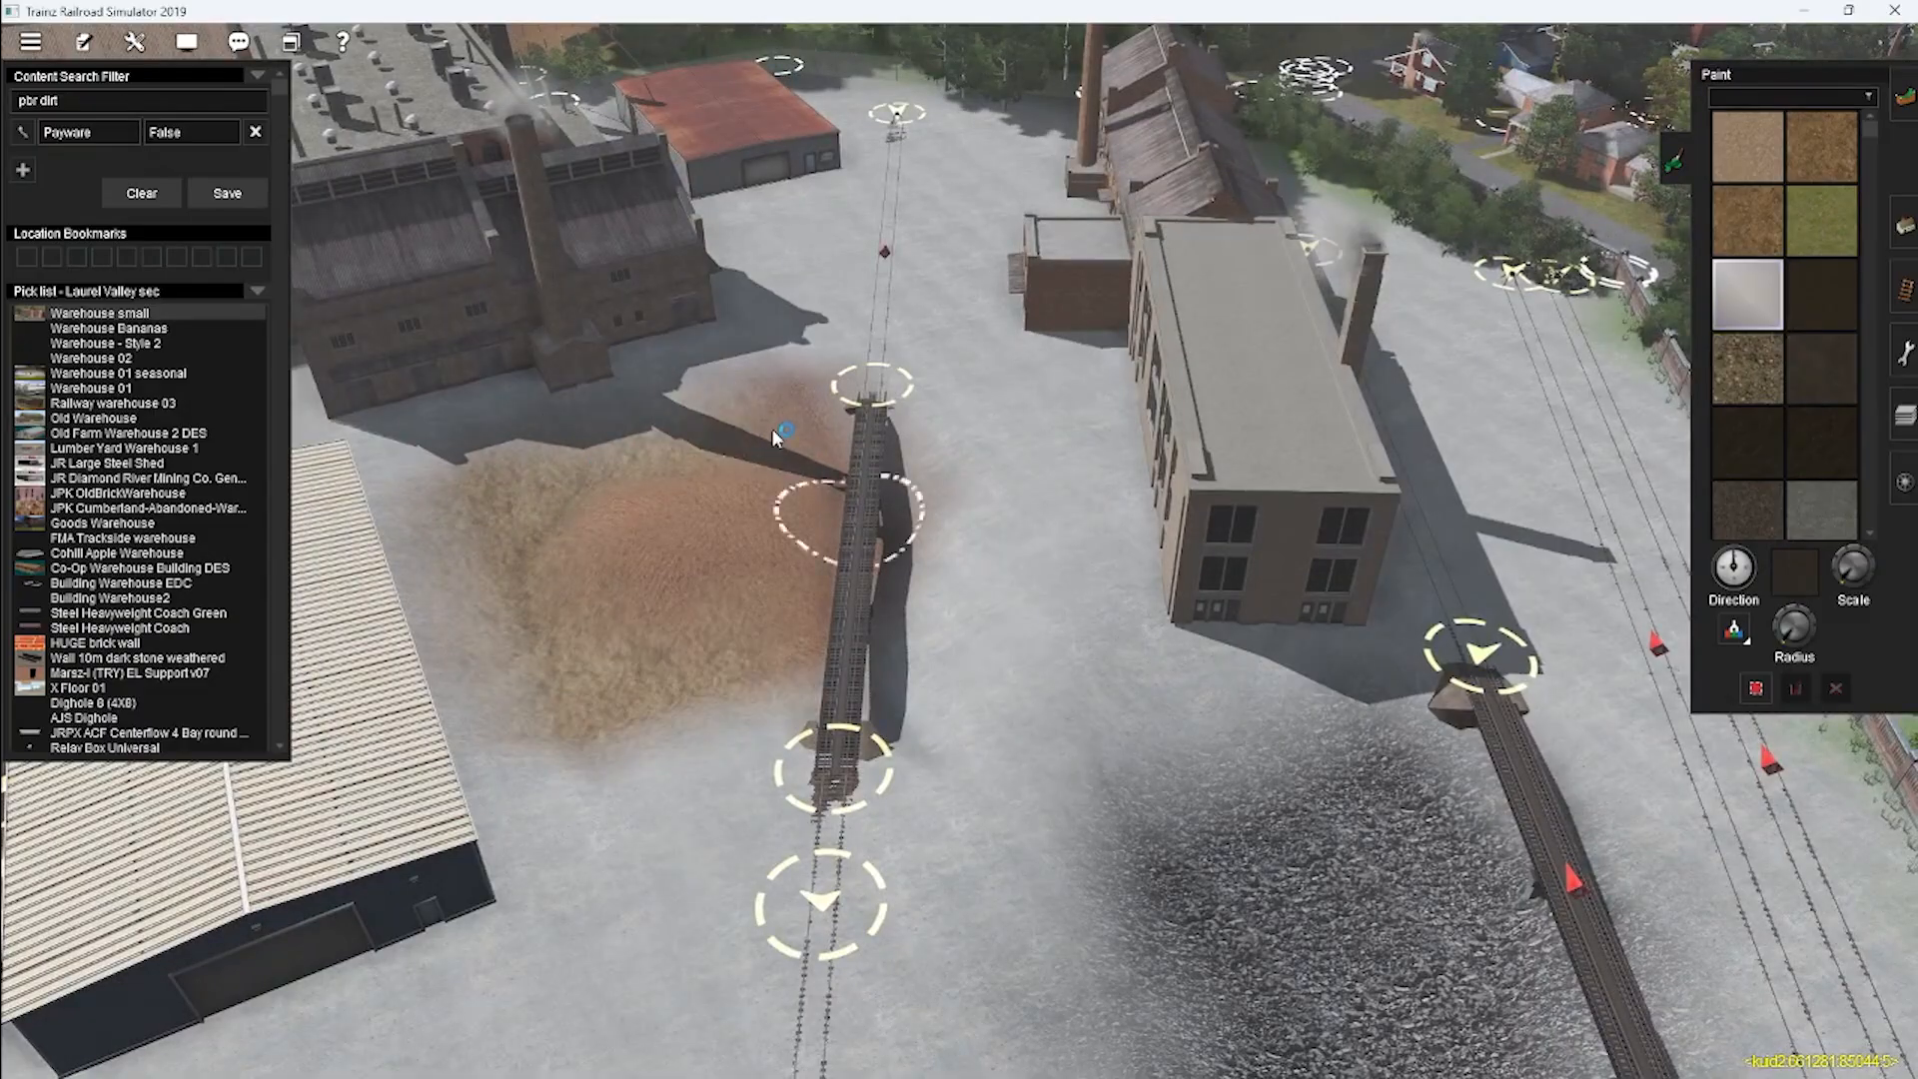
pyautogui.click(1822, 295)
pyautogui.moveTo(779, 689); pyautogui.dragTo(1066, 799)
pyautogui.press('Left')
pyautogui.scroll(3, 999, 721)
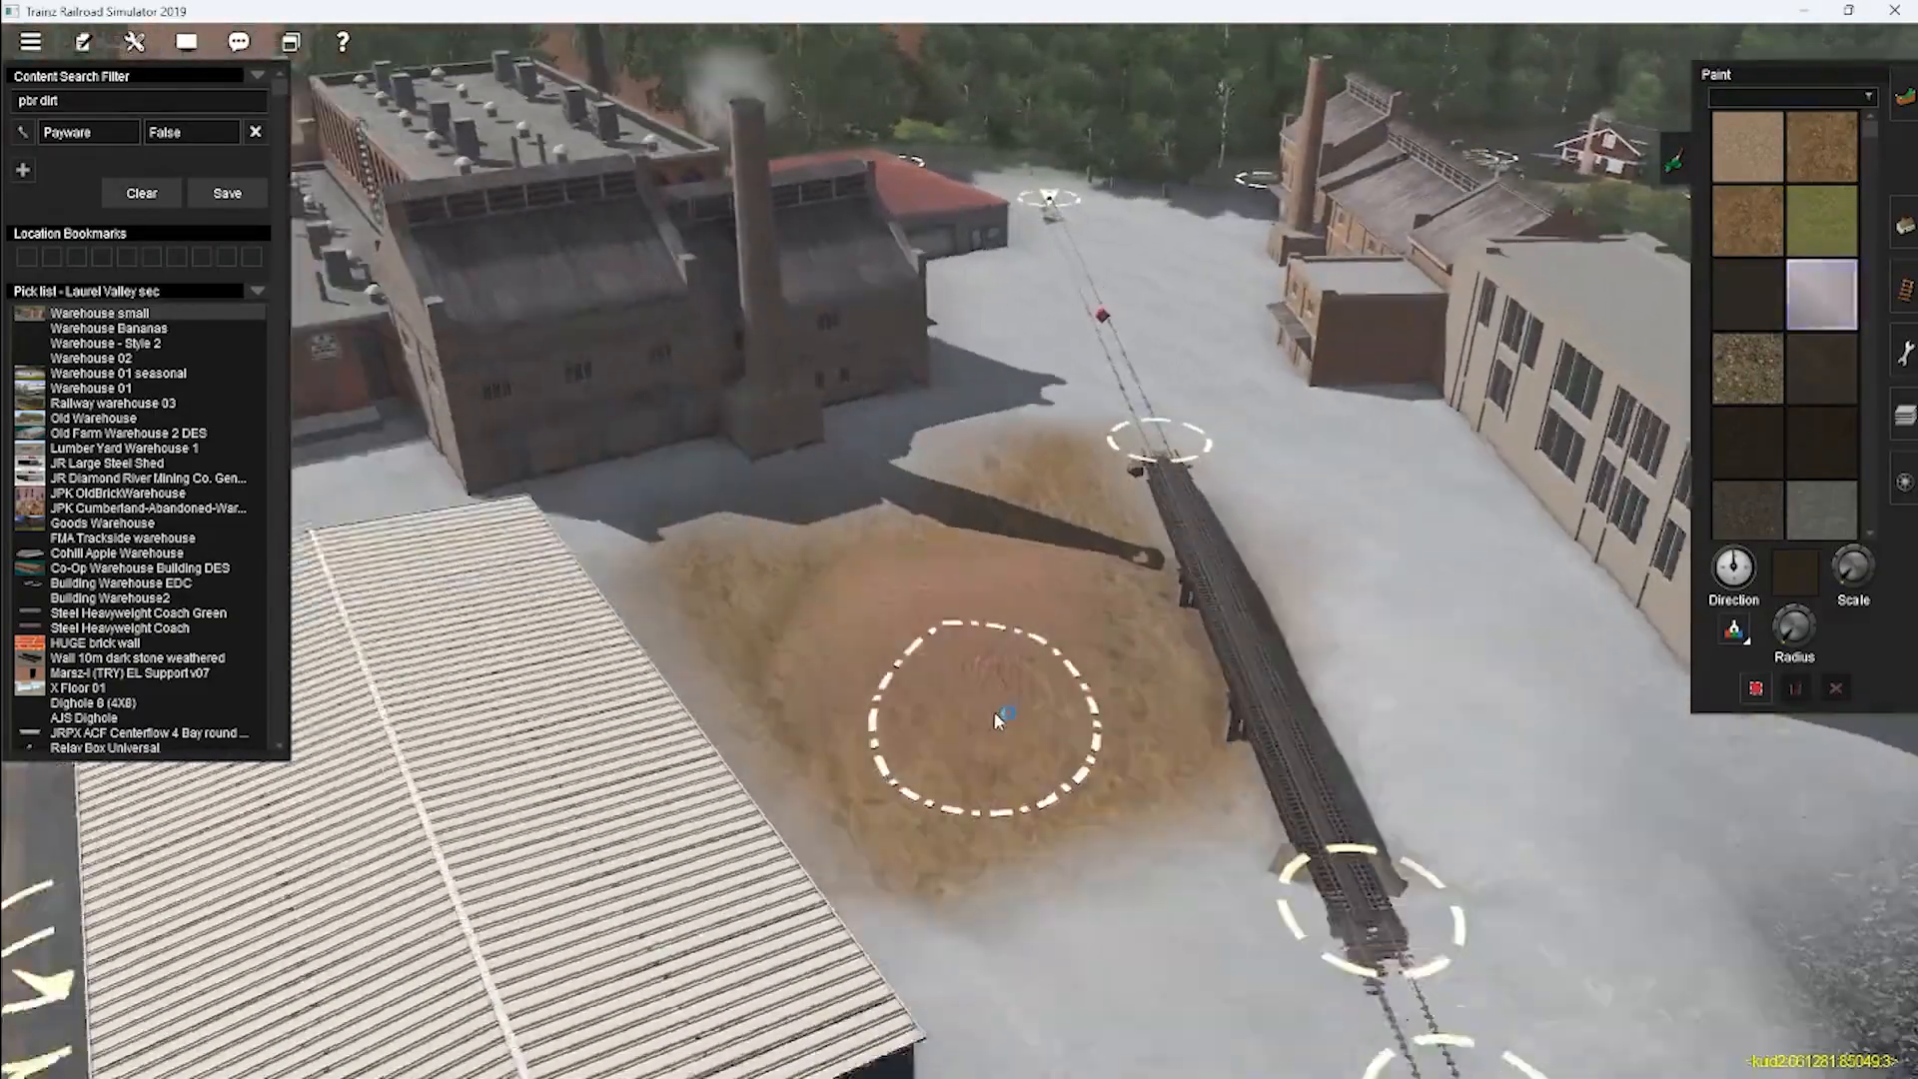
# Go by map to the waterfront grain elevators and pick up the mfm conveyor spline used there.
pyautogui.scroll(-8, 999, 721)
pyautogui.press('Right')
pyautogui.press('F3')
pyautogui.hotkey('ctrl', 'm')
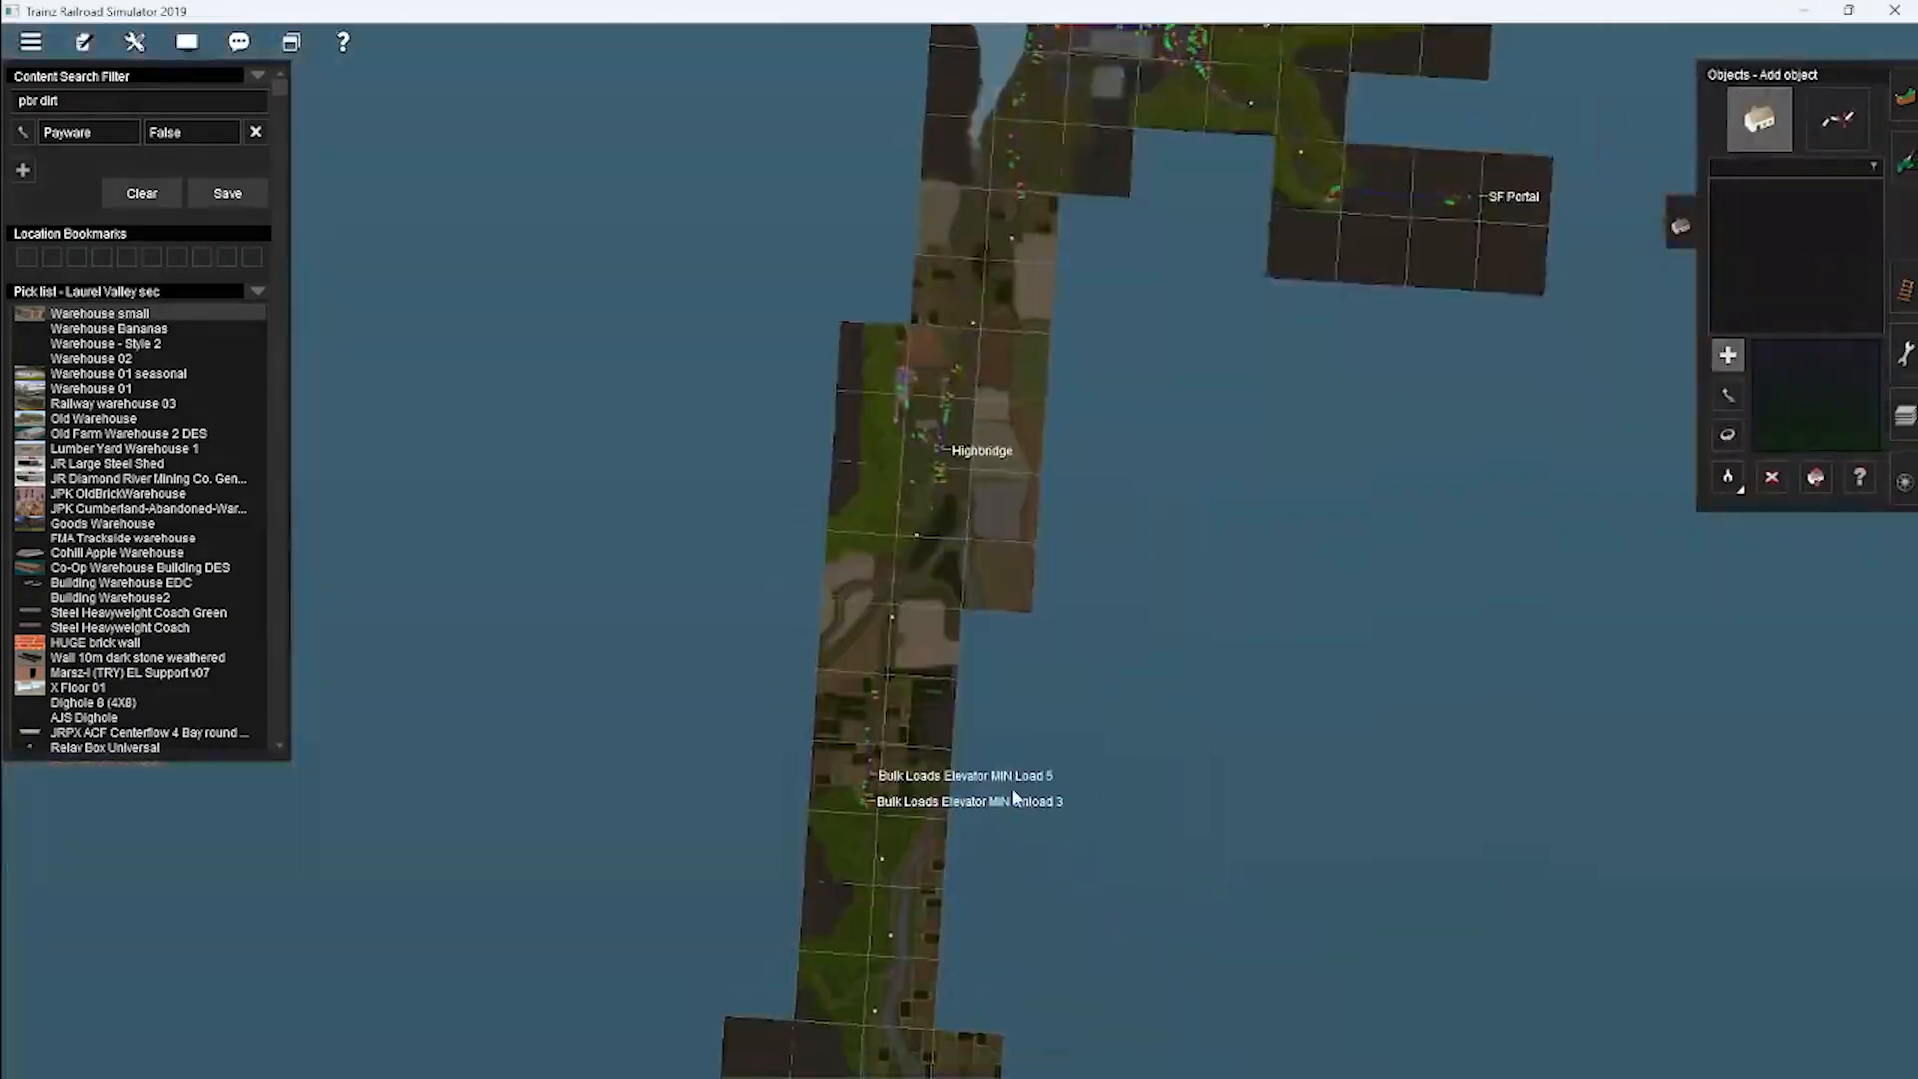
pyautogui.rightClick(1010, 849)
pyautogui.rightClick(1025, 811)
pyautogui.rightClick(1025, 811)
pyautogui.scroll(10, 937, 433)
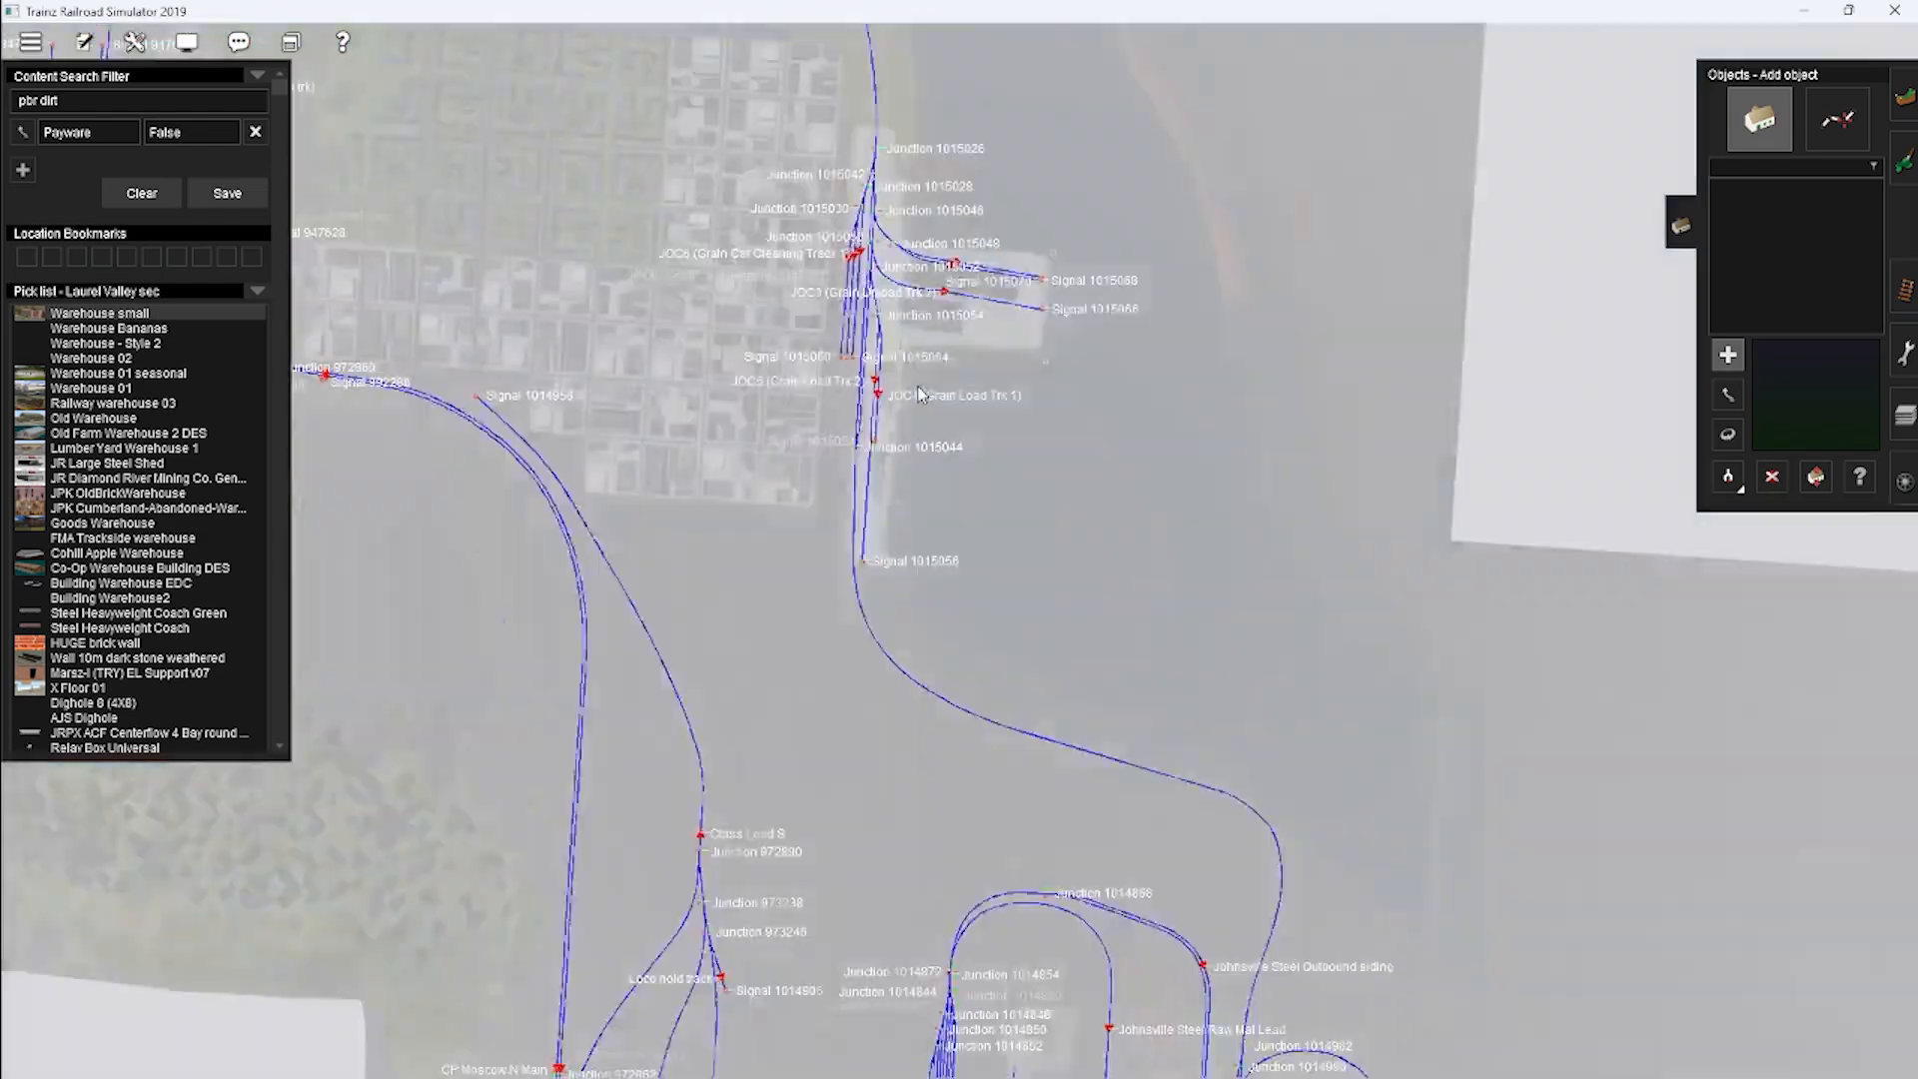
pyautogui.hotkey('ctrl', 'm')
pyautogui.rightClick(950, 545)
pyautogui.scroll(3, 950, 546)
pyautogui.press('F1')
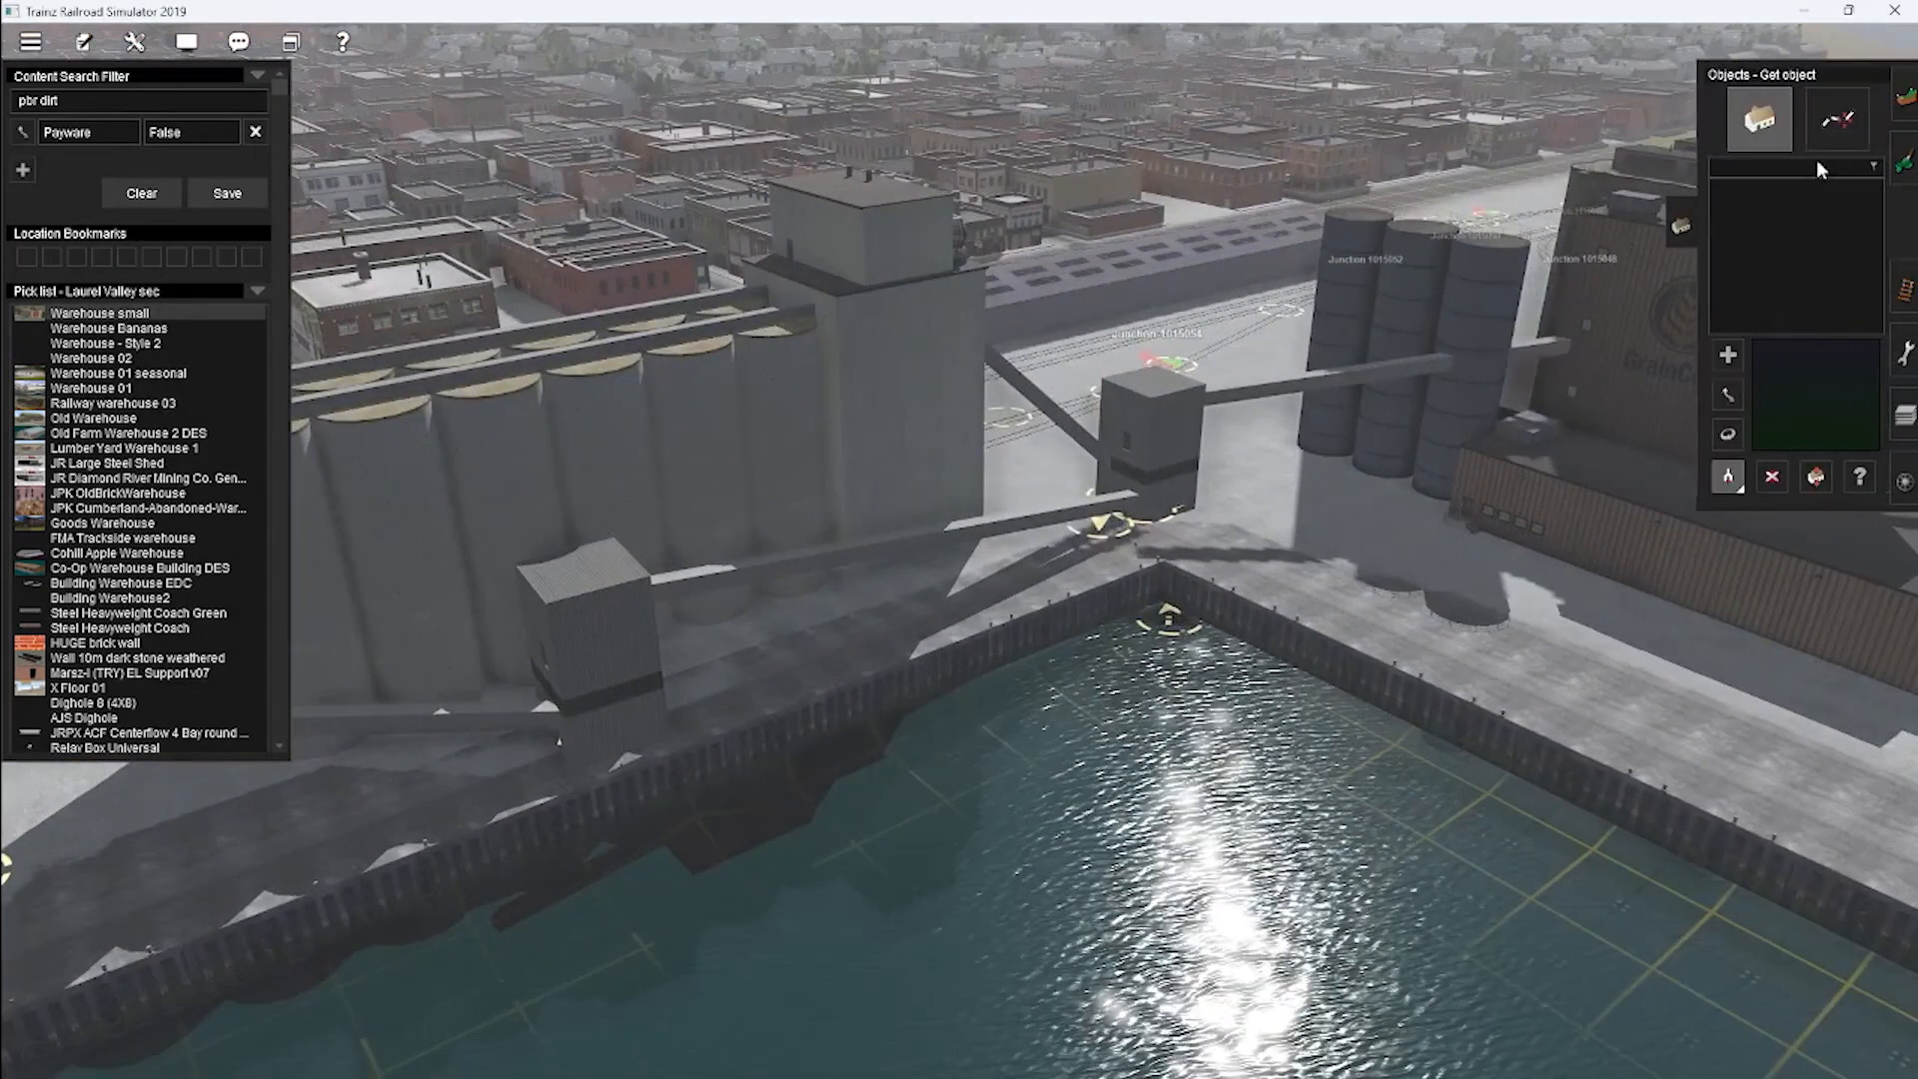
pyautogui.scroll(-5, 965, 558)
# Return to the clay pit by map, lay an mfm conveyor from the brick factory to the clay mound, and raise its factory end.
pyautogui.hotkey('ctrl', 'm')
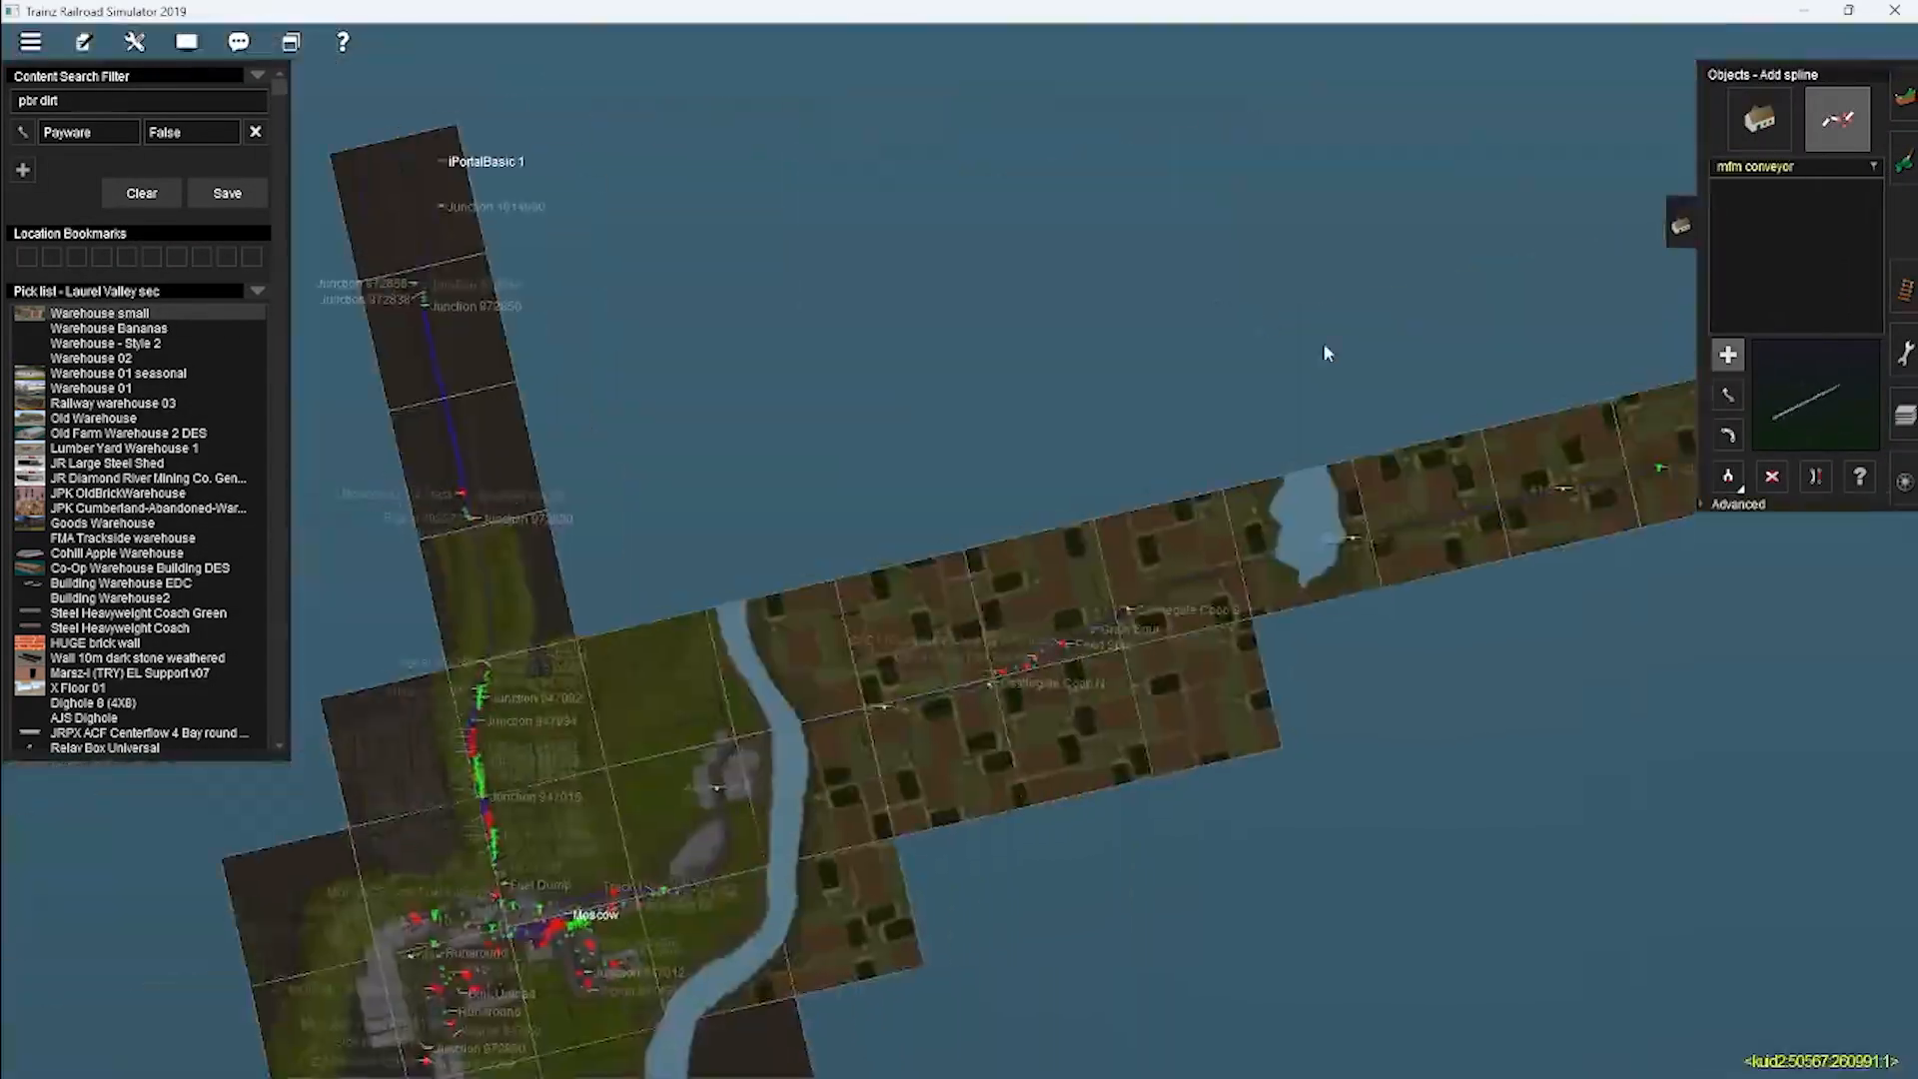
pyautogui.rightClick(1323, 342)
pyautogui.rightClick(987, 308)
pyautogui.rightClick(1424, 440)
pyautogui.rightClick(1423, 308)
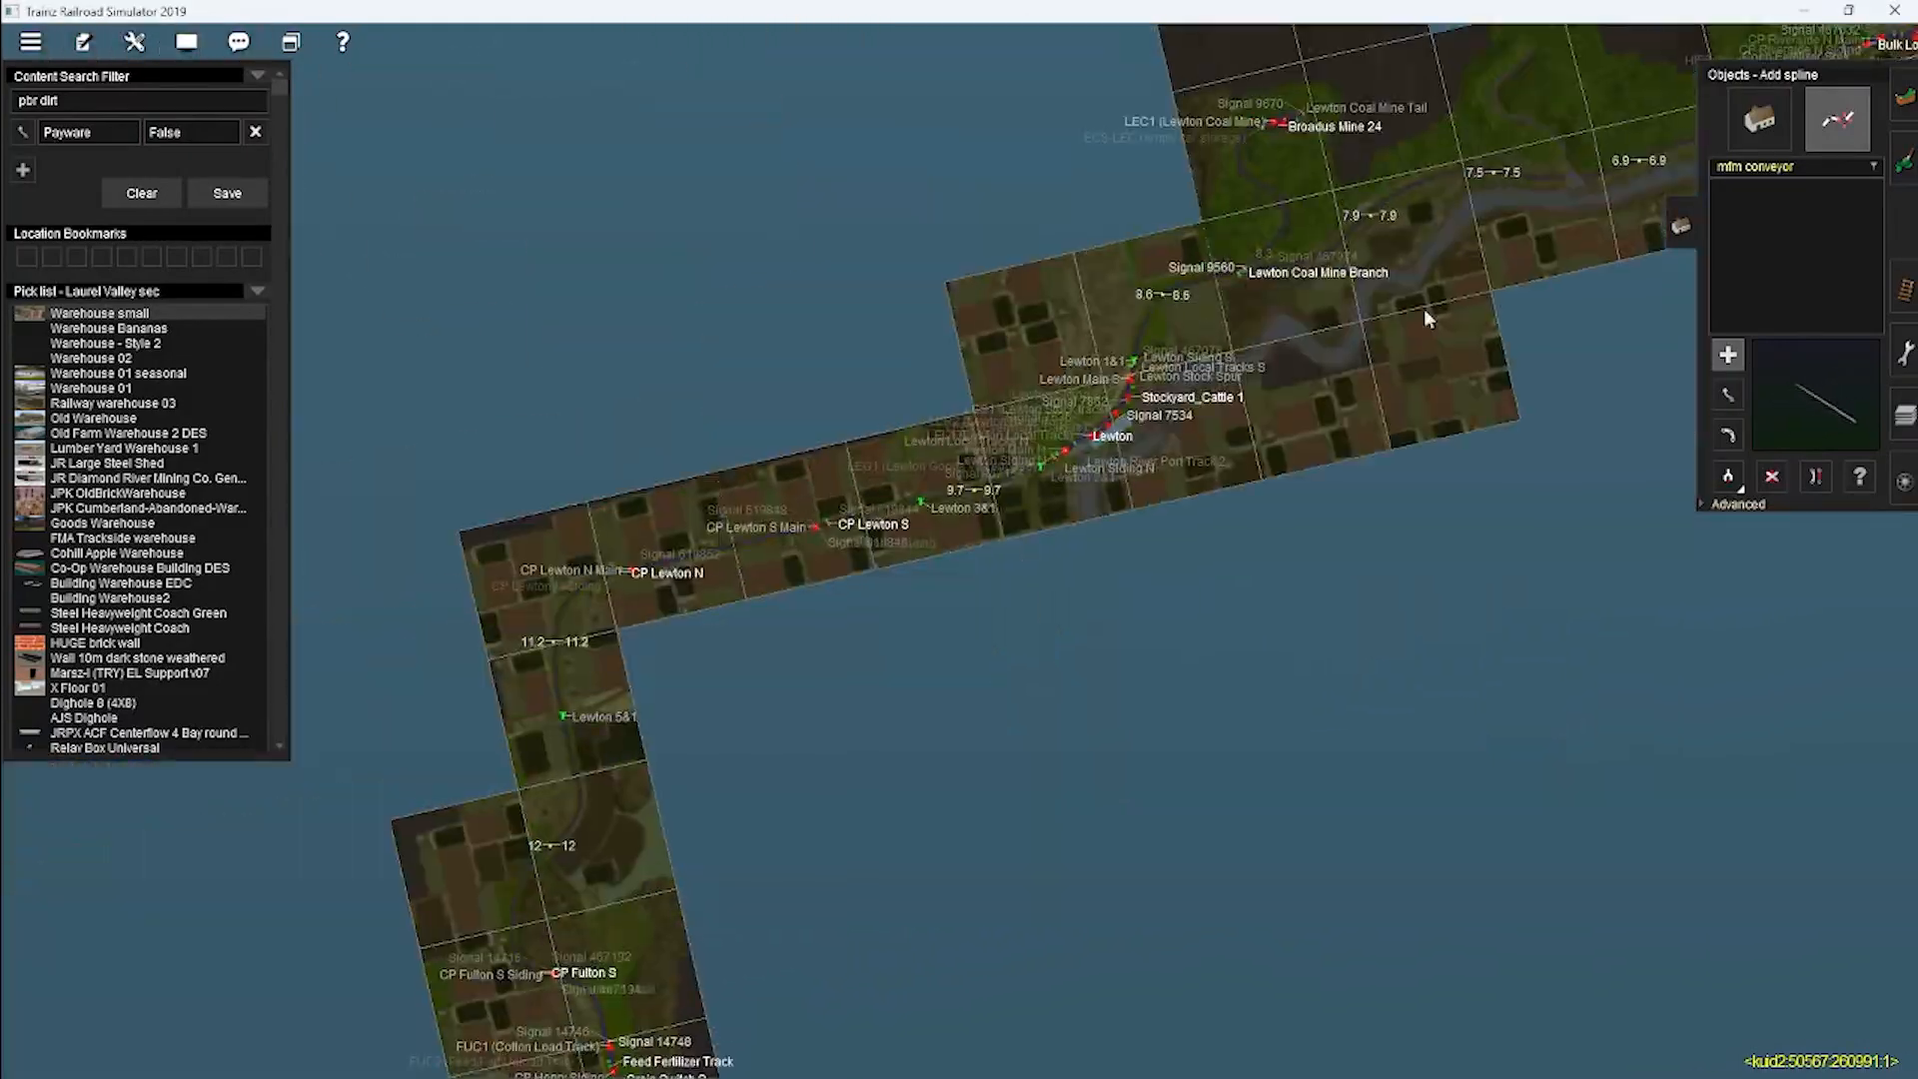
pyautogui.rightClick(1424, 309)
pyautogui.scroll(10, 996, 437)
pyautogui.hotkey('ctrl', 'm')
pyautogui.scroll(5, 935, 521)
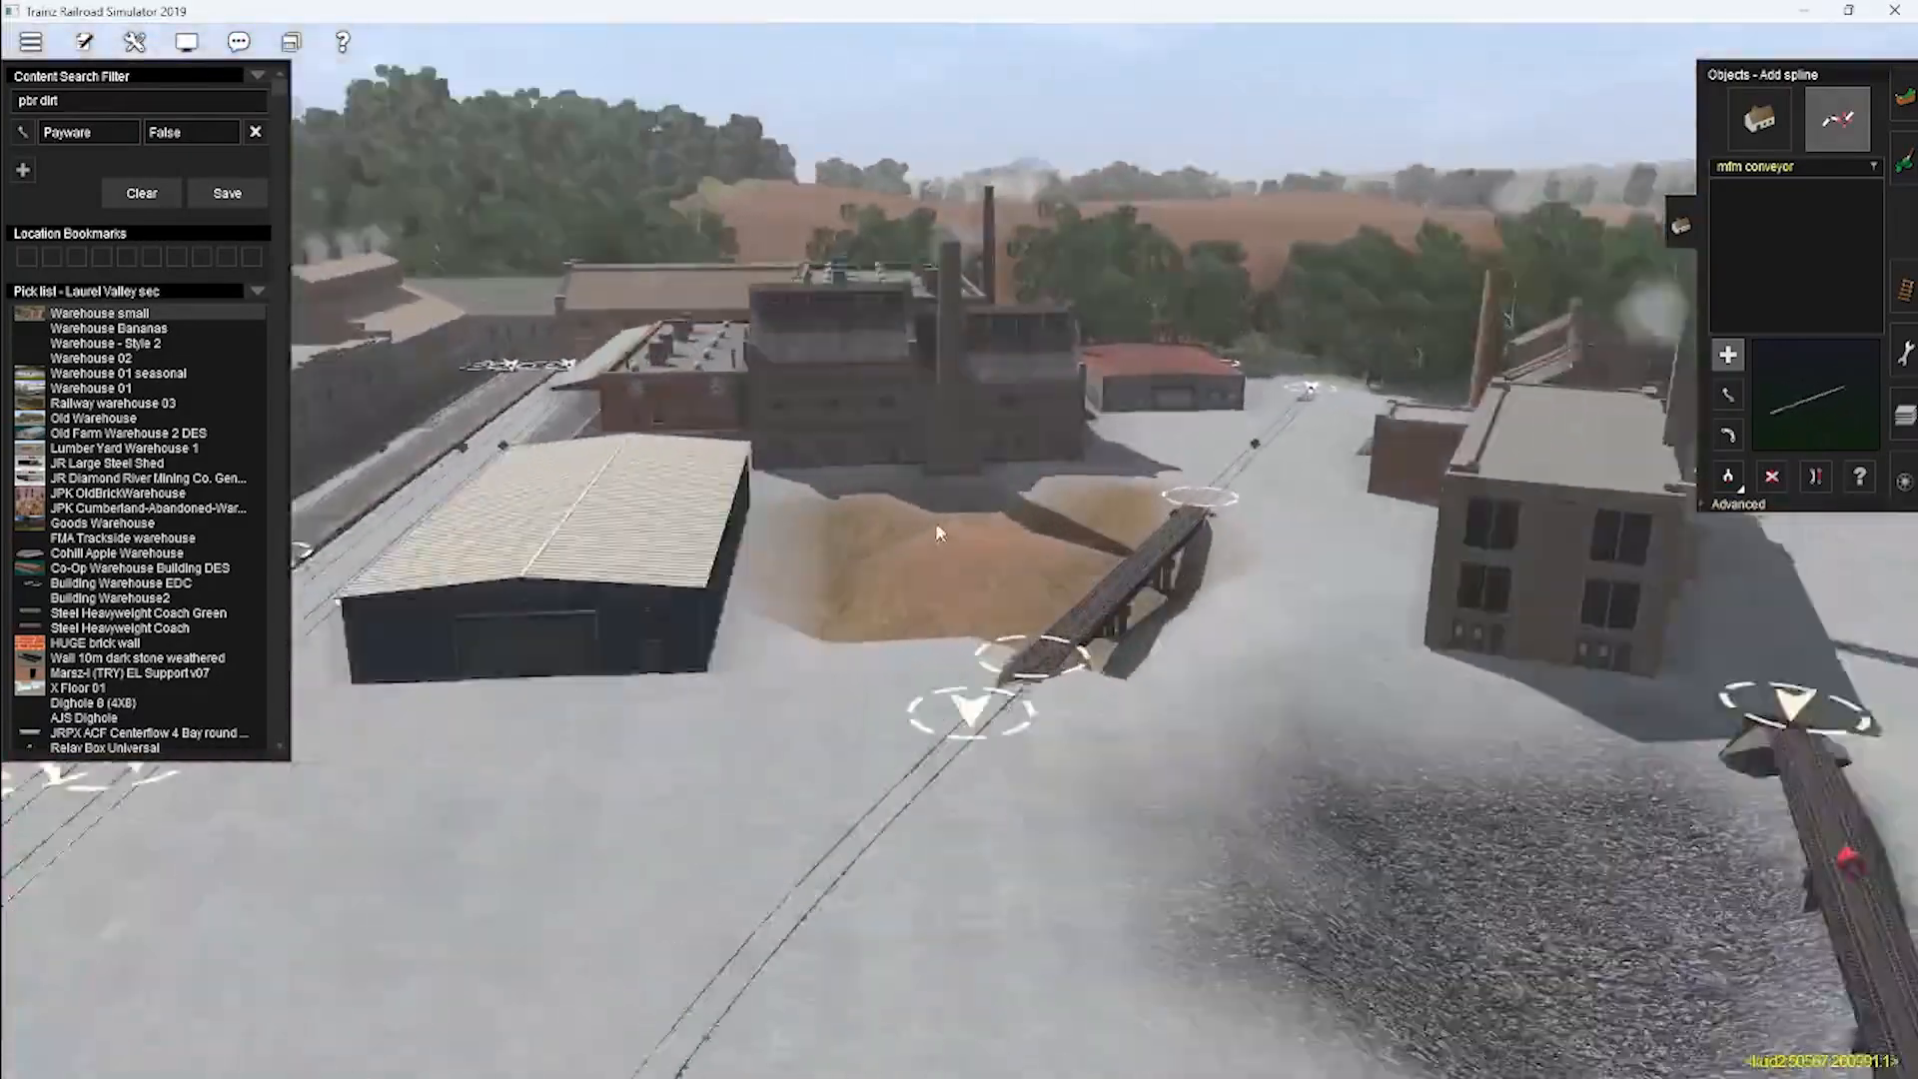
pyautogui.press('Right')
pyautogui.scroll(5, 1010, 537)
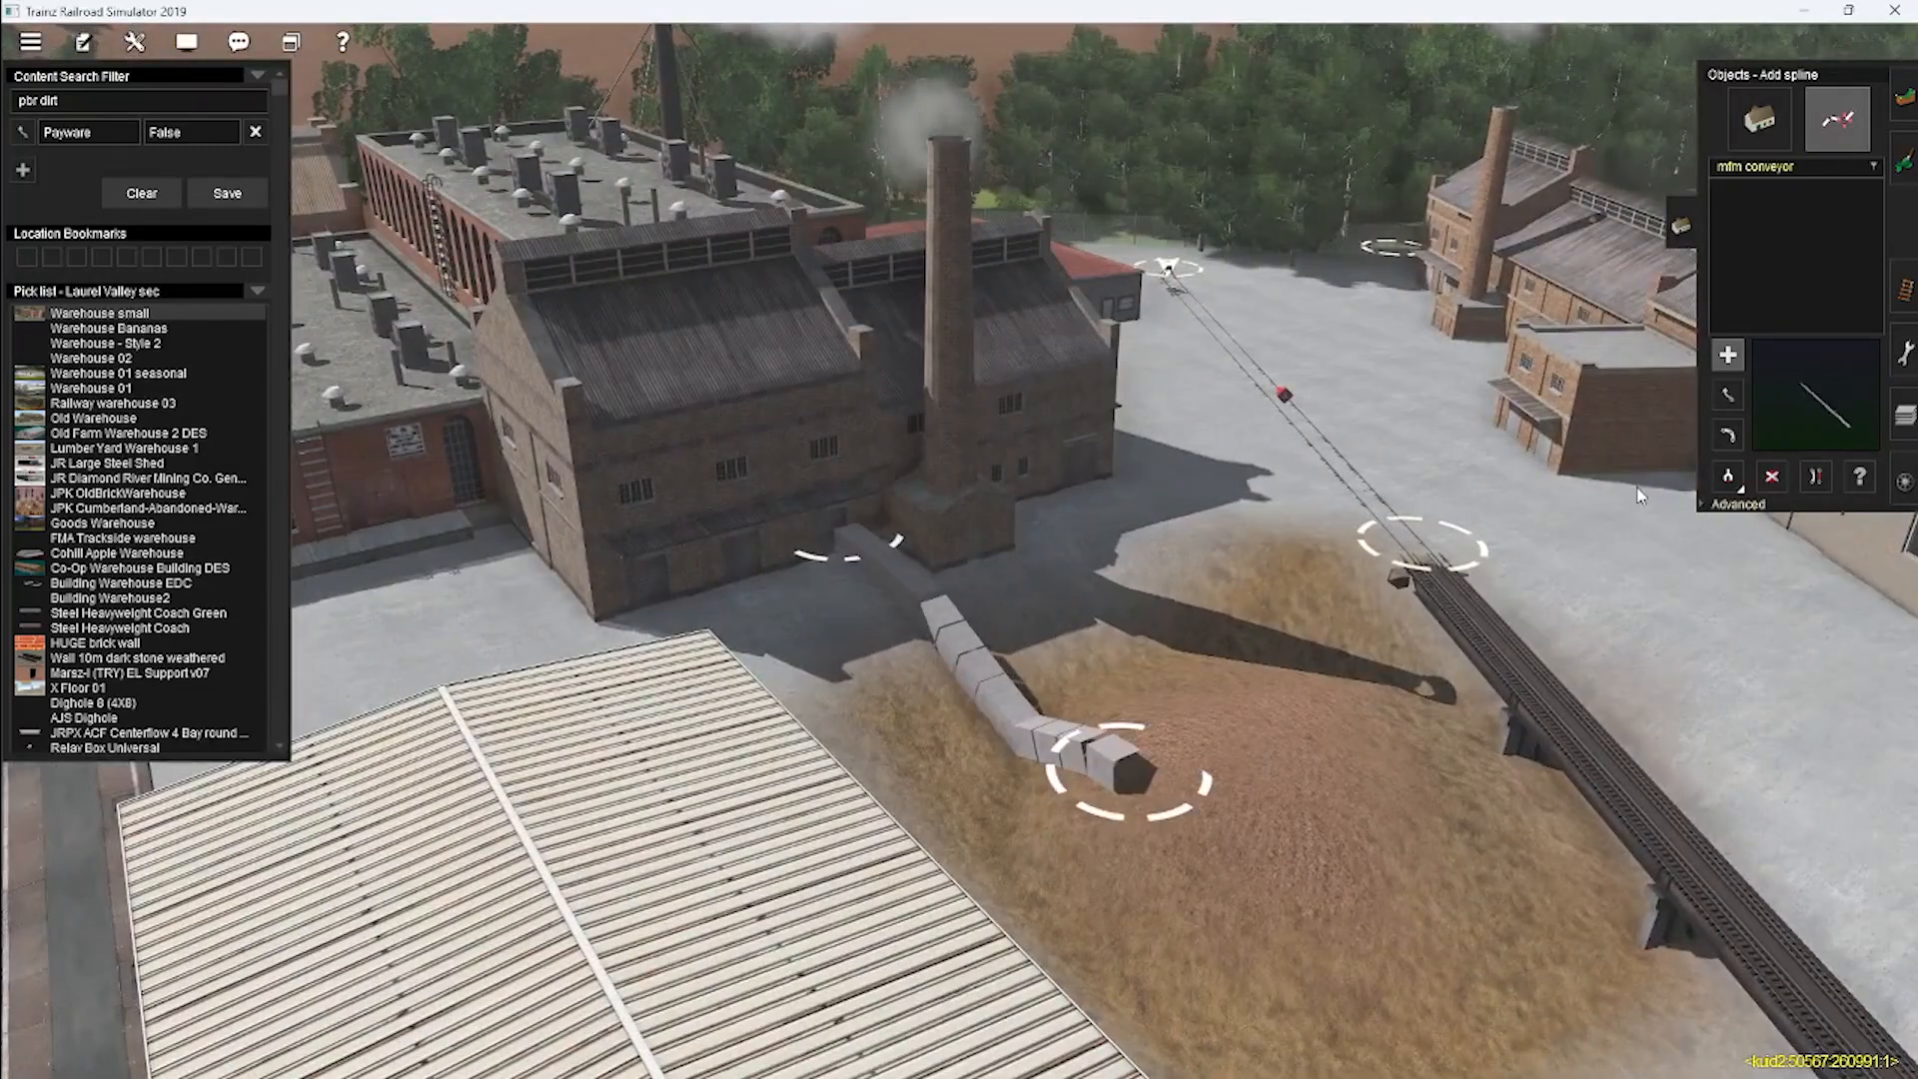
pyautogui.moveTo(1144, 778); pyautogui.dragTo(1106, 779)
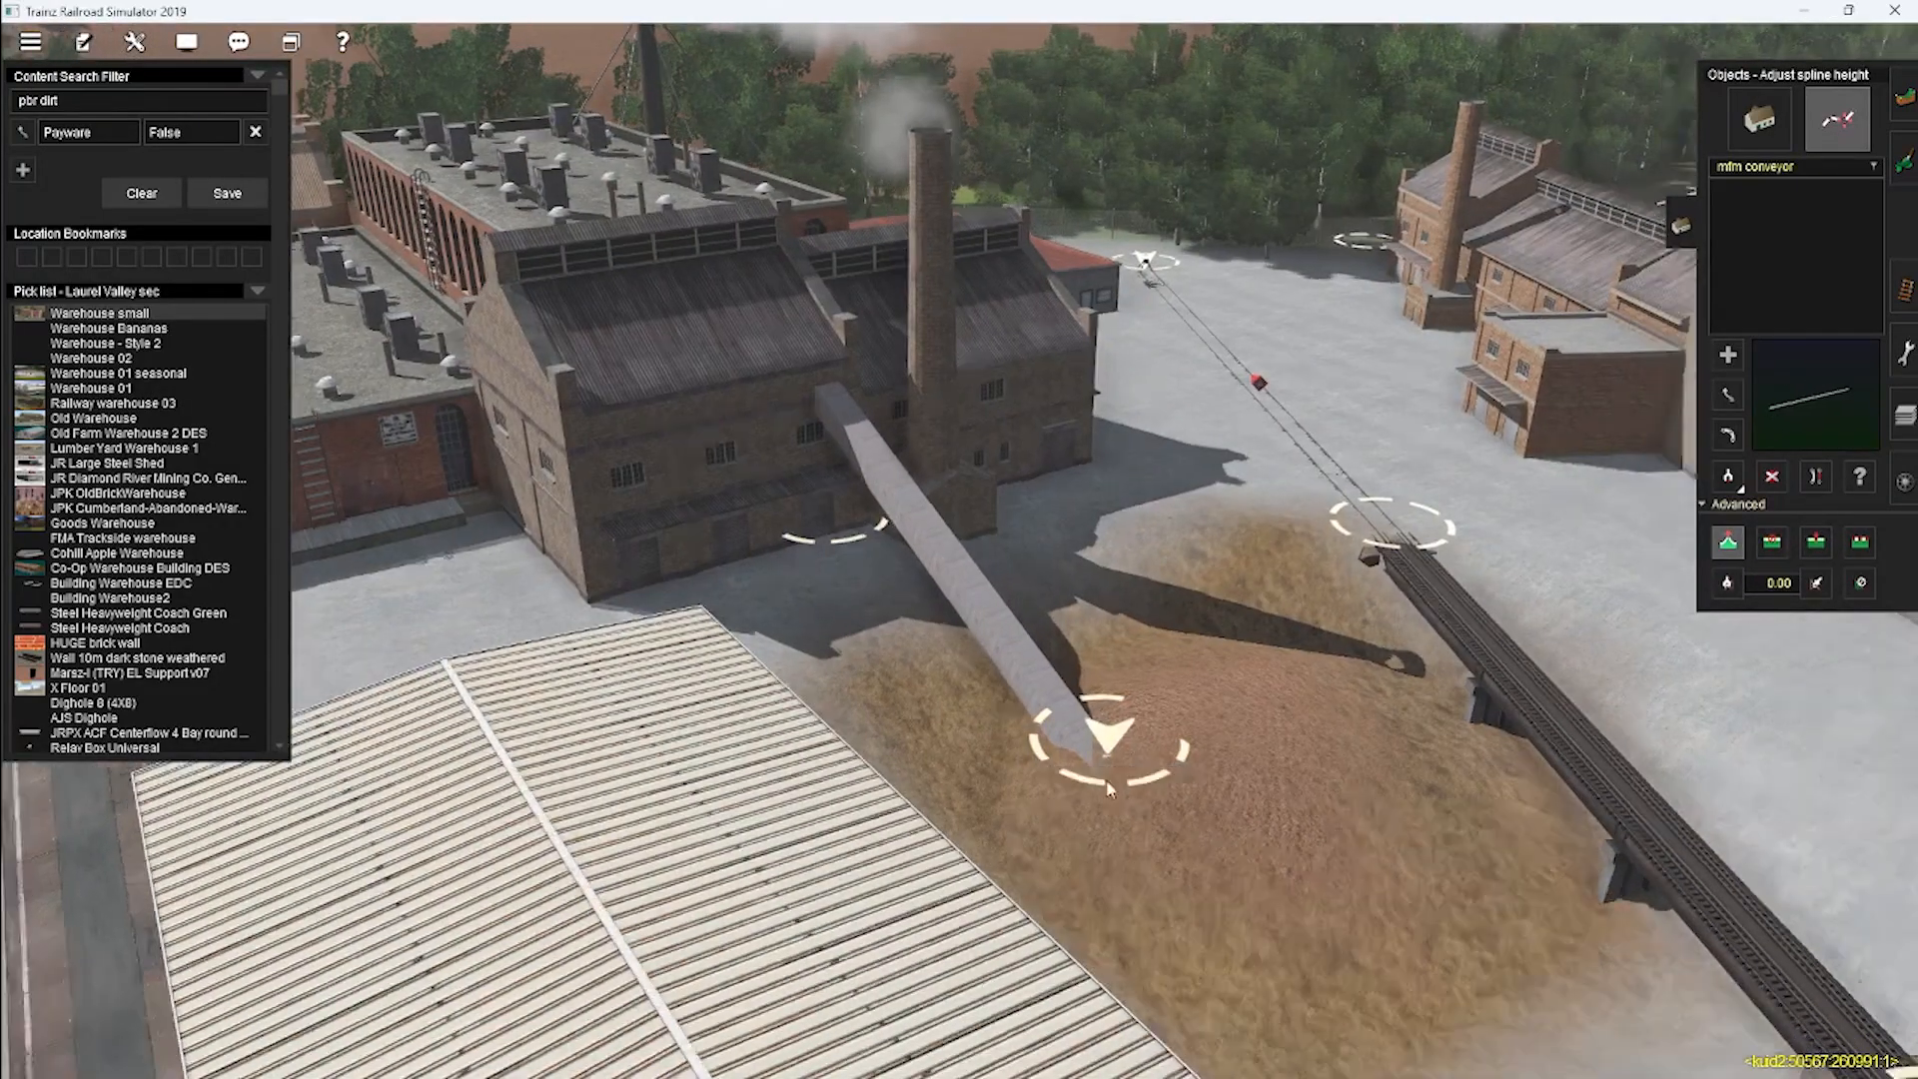
# Look over the yard from the clay mound across to the aggregate siding and sand piles.
pyautogui.scroll(-5, 1029, 511)
pyautogui.press('Right')
pyautogui.click(1728, 355)
pyautogui.scroll(-5, 974, 666)
pyautogui.press('Left')
pyautogui.scroll(-5, 974, 666)
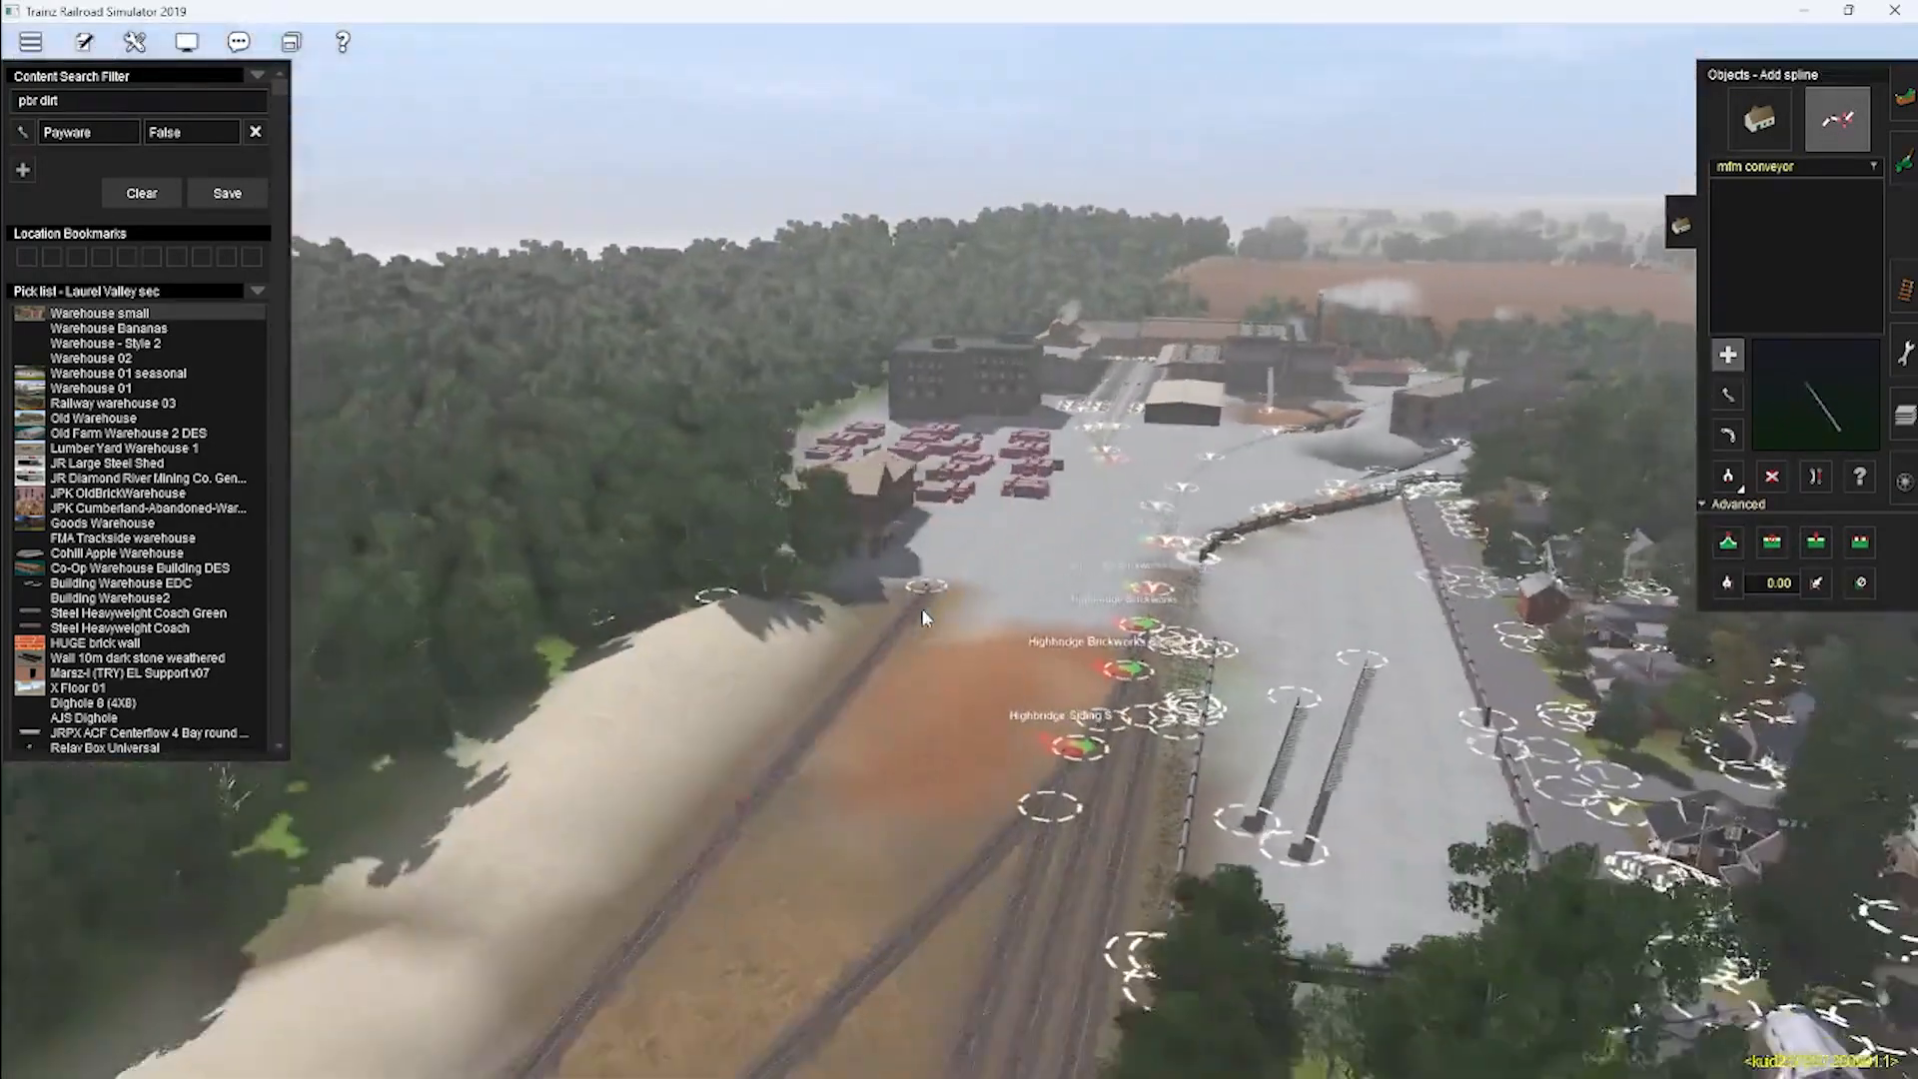
pyautogui.rightClick(867, 613)
pyautogui.press('Left')
pyautogui.scroll(2, 971, 549)
pyautogui.press('Left')
pyautogui.rightClick(1159, 482)
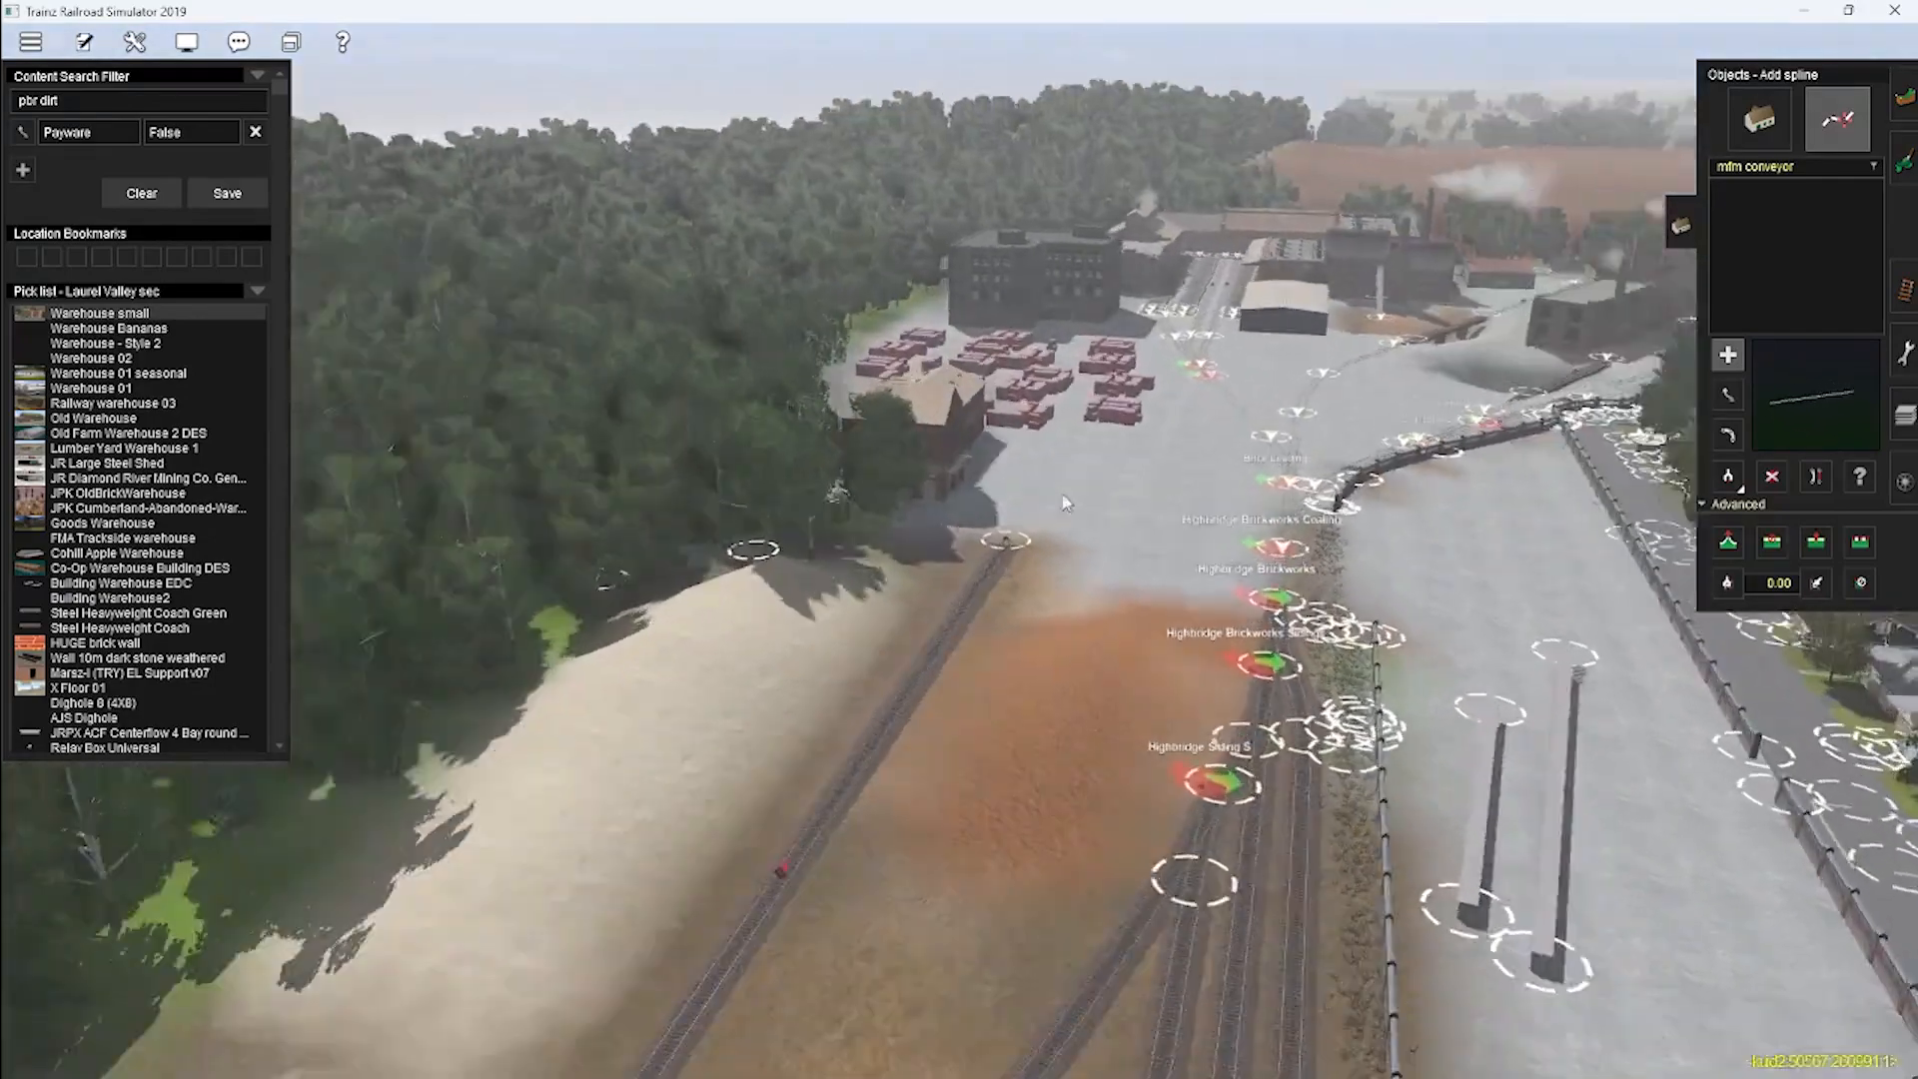
# Go by map to the waterfront grain elevators and pick up the Conveyor Shed object used there.
pyautogui.click(1731, 479)
pyautogui.press('m')
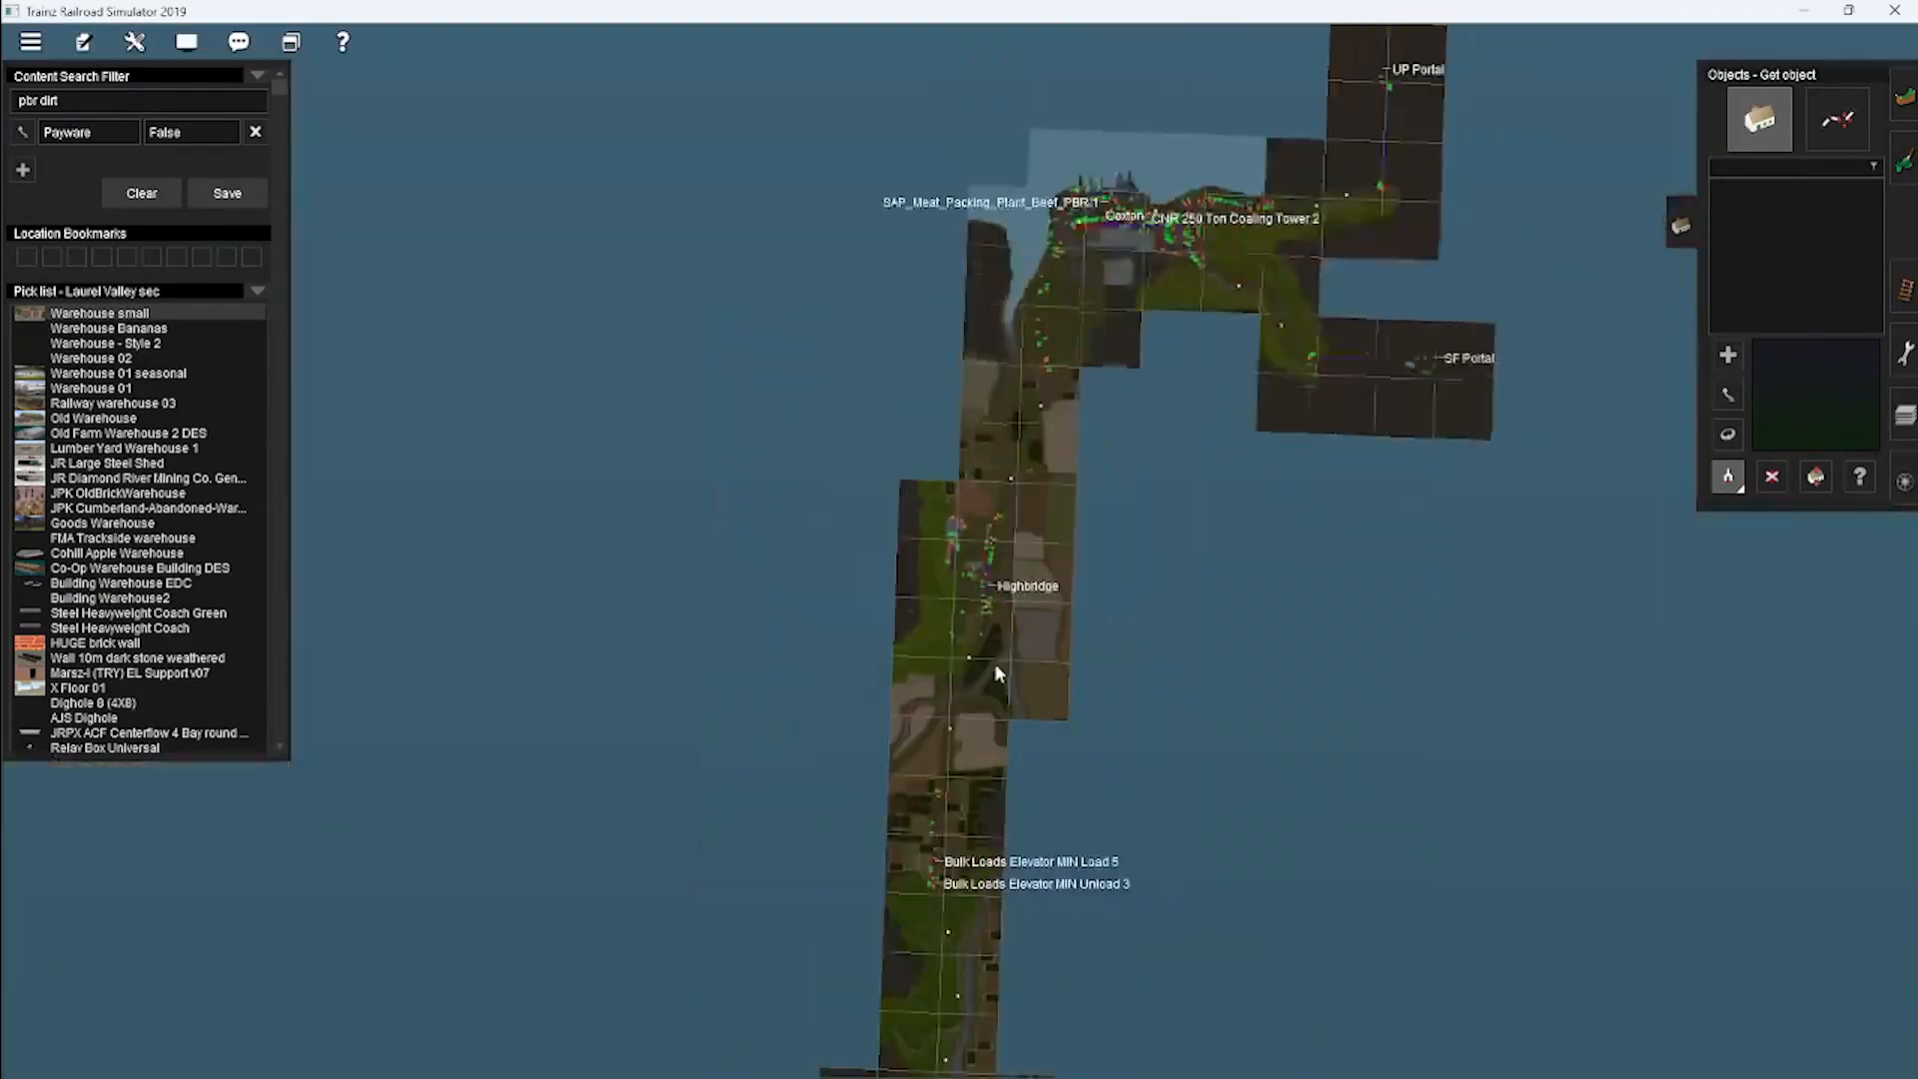
pyautogui.scroll(10, 989, 647)
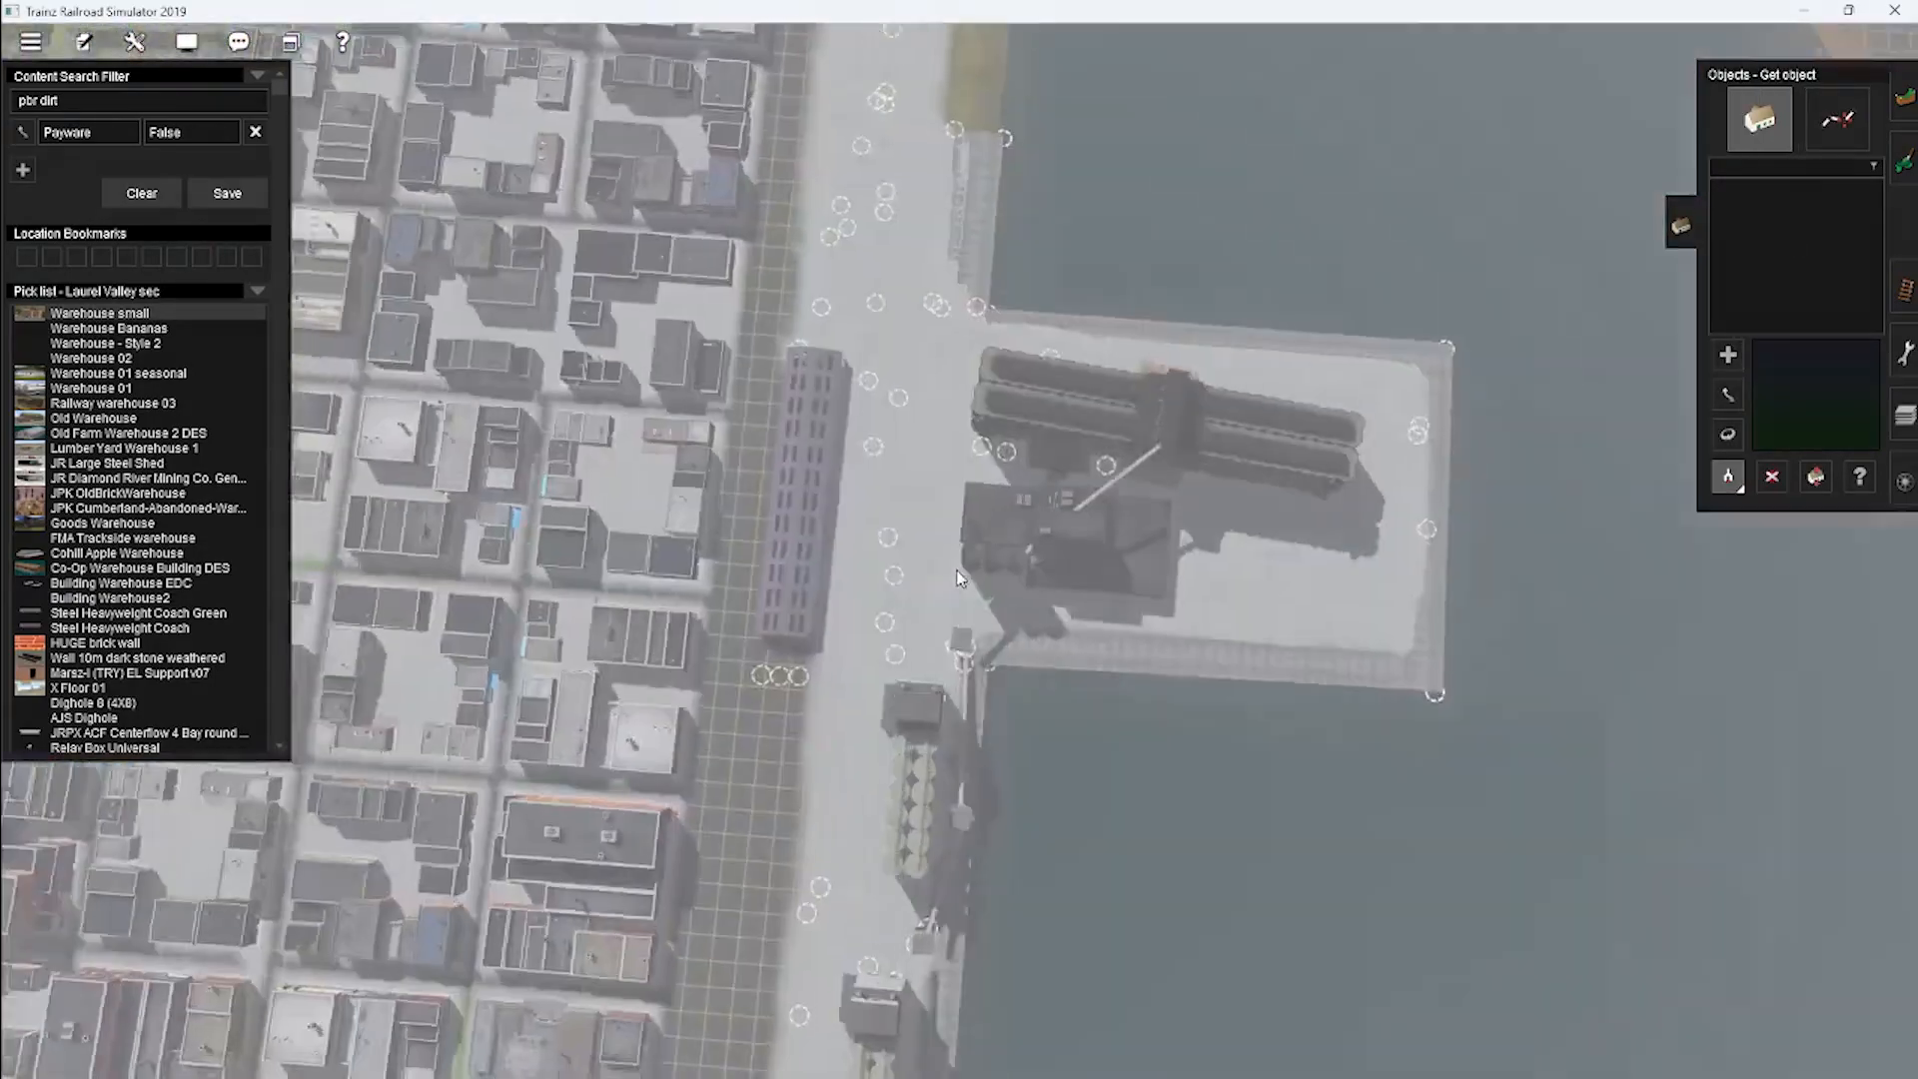
pyautogui.press('m')
pyautogui.click(1032, 601)
pyautogui.scroll(-5, 974, 638)
# Return by map to the aggregate siding, place a Conveyor Shed beside the track end, and rotate it to suit the track.
pyautogui.press('m')
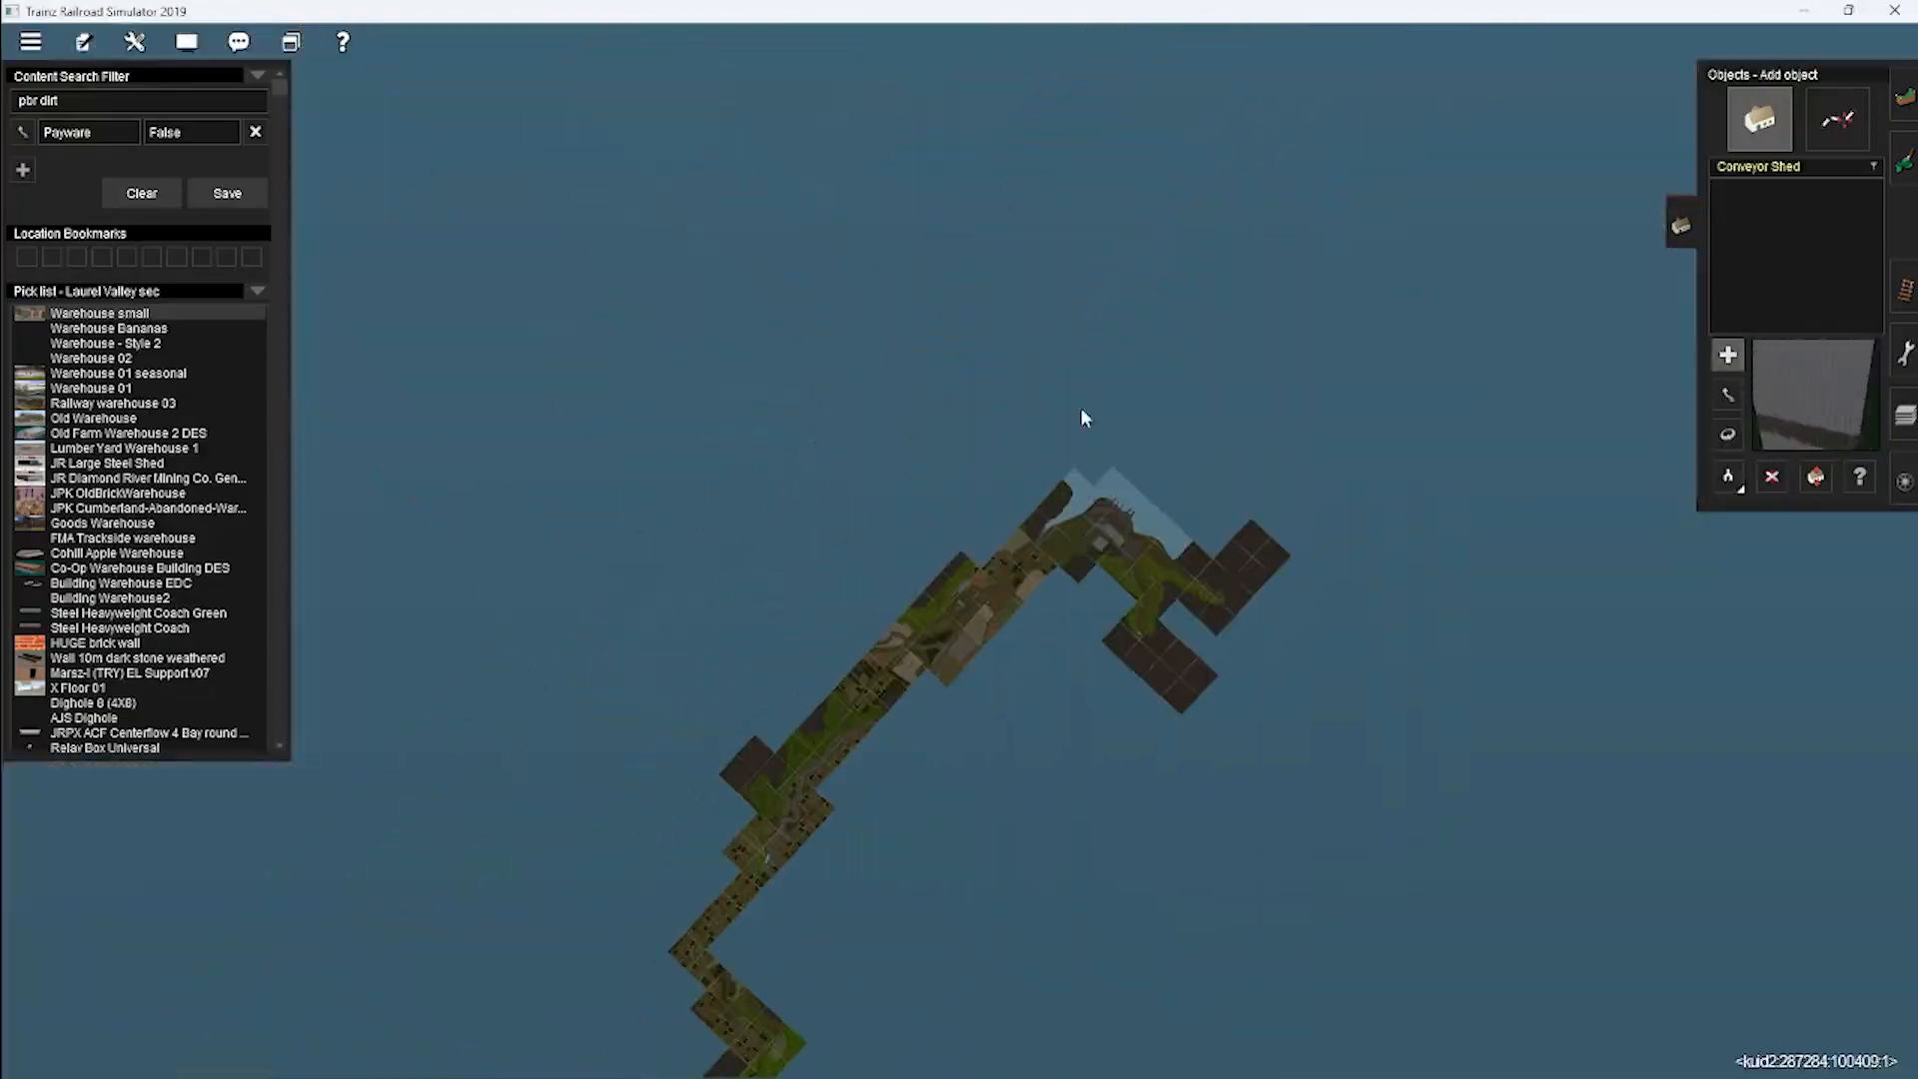
pyautogui.scroll(10, 997, 555)
pyautogui.press('m')
pyautogui.moveTo(760, 426); pyautogui.dragTo(813, 606, button='right')
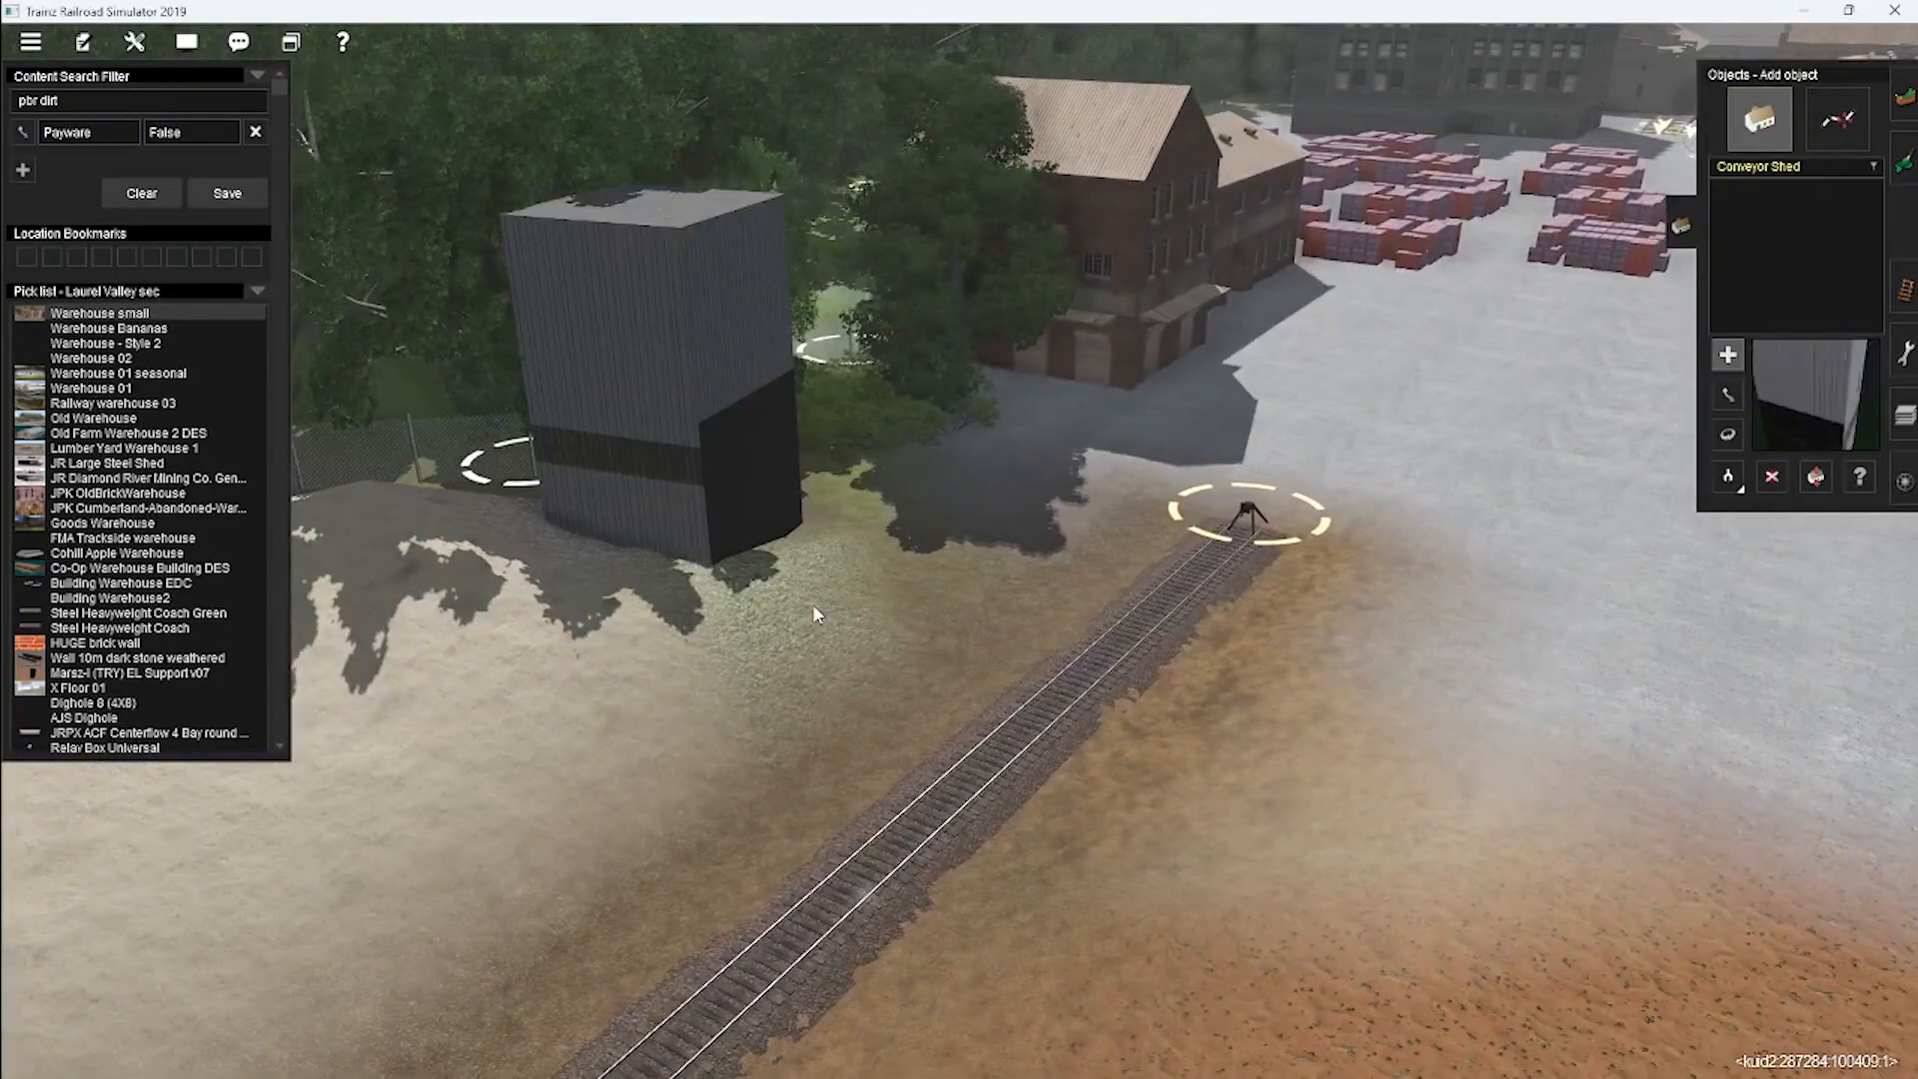
pyautogui.moveTo(685, 530); pyautogui.dragTo(801, 529)
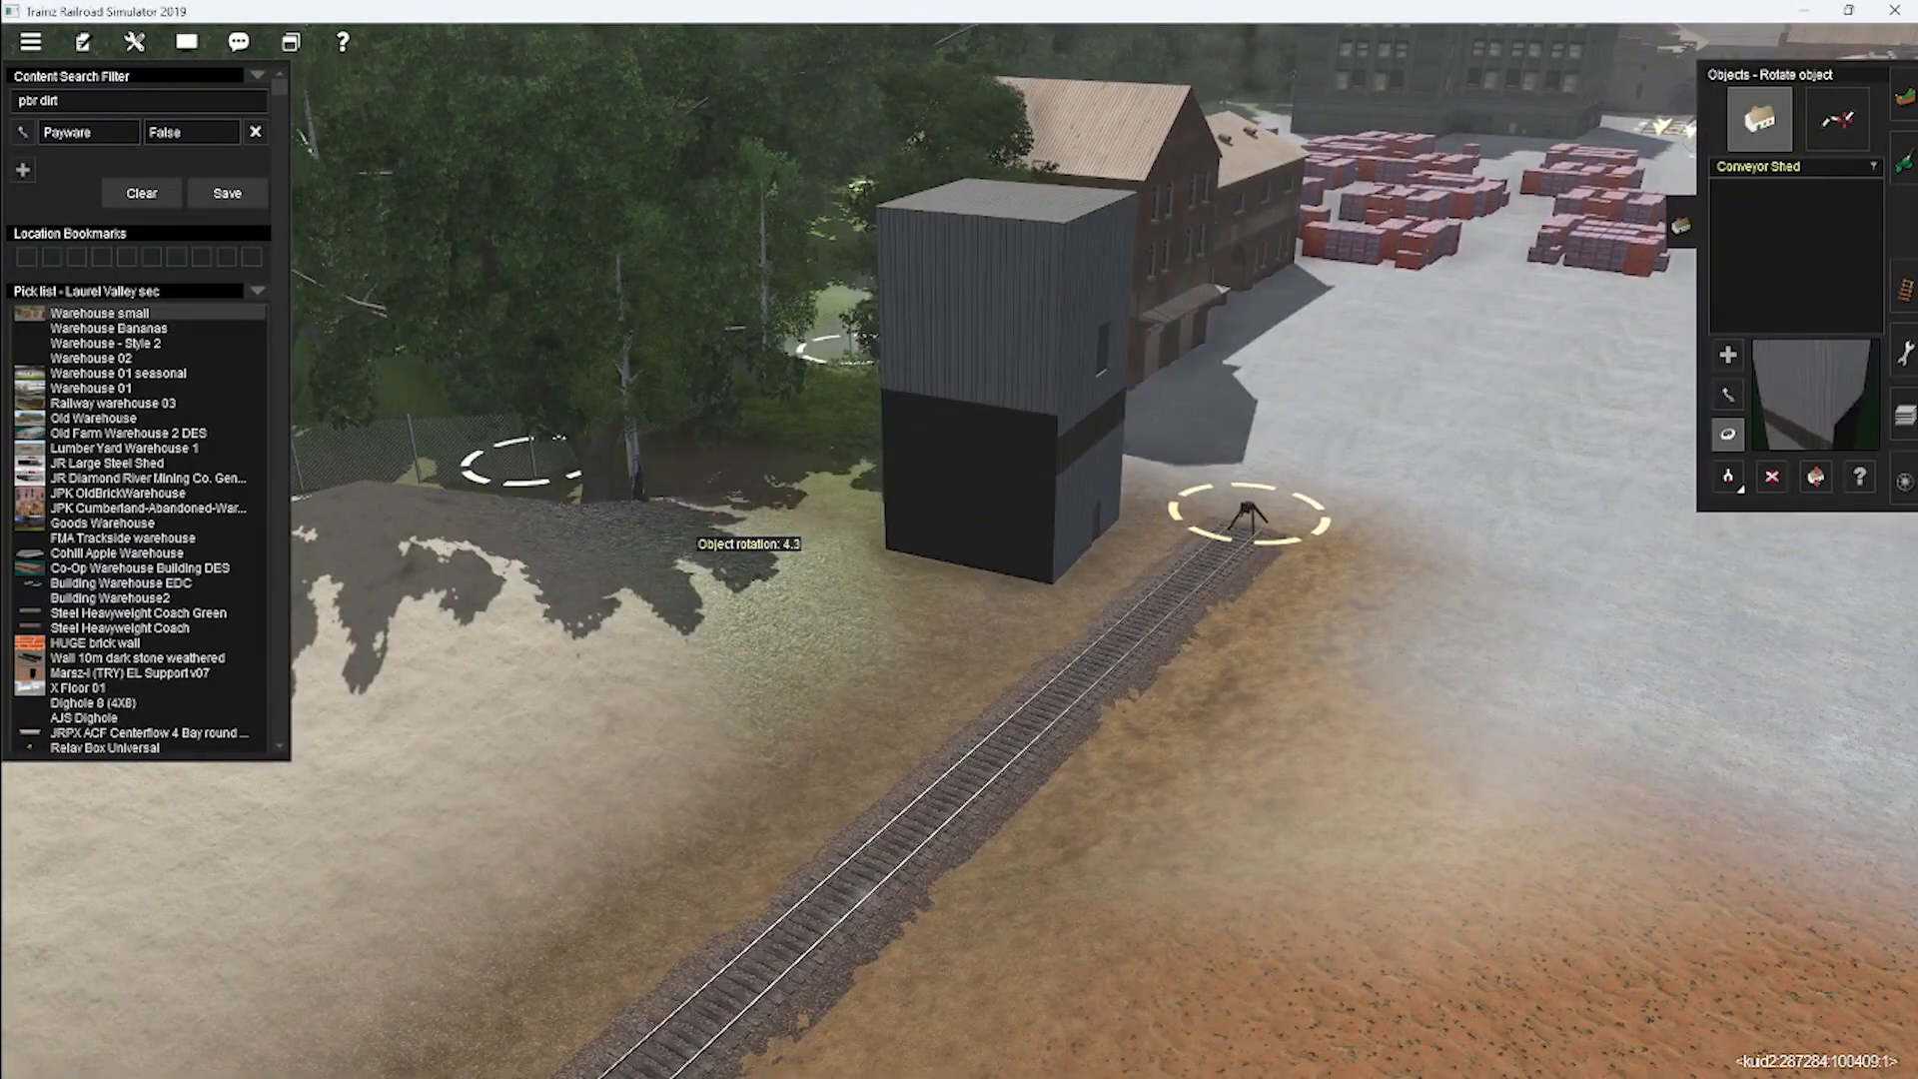
# Lower the Conveyor Shed into the ground beside the end of the aggregate siding.
pyautogui.press('Down')
pyautogui.click(1816, 476)
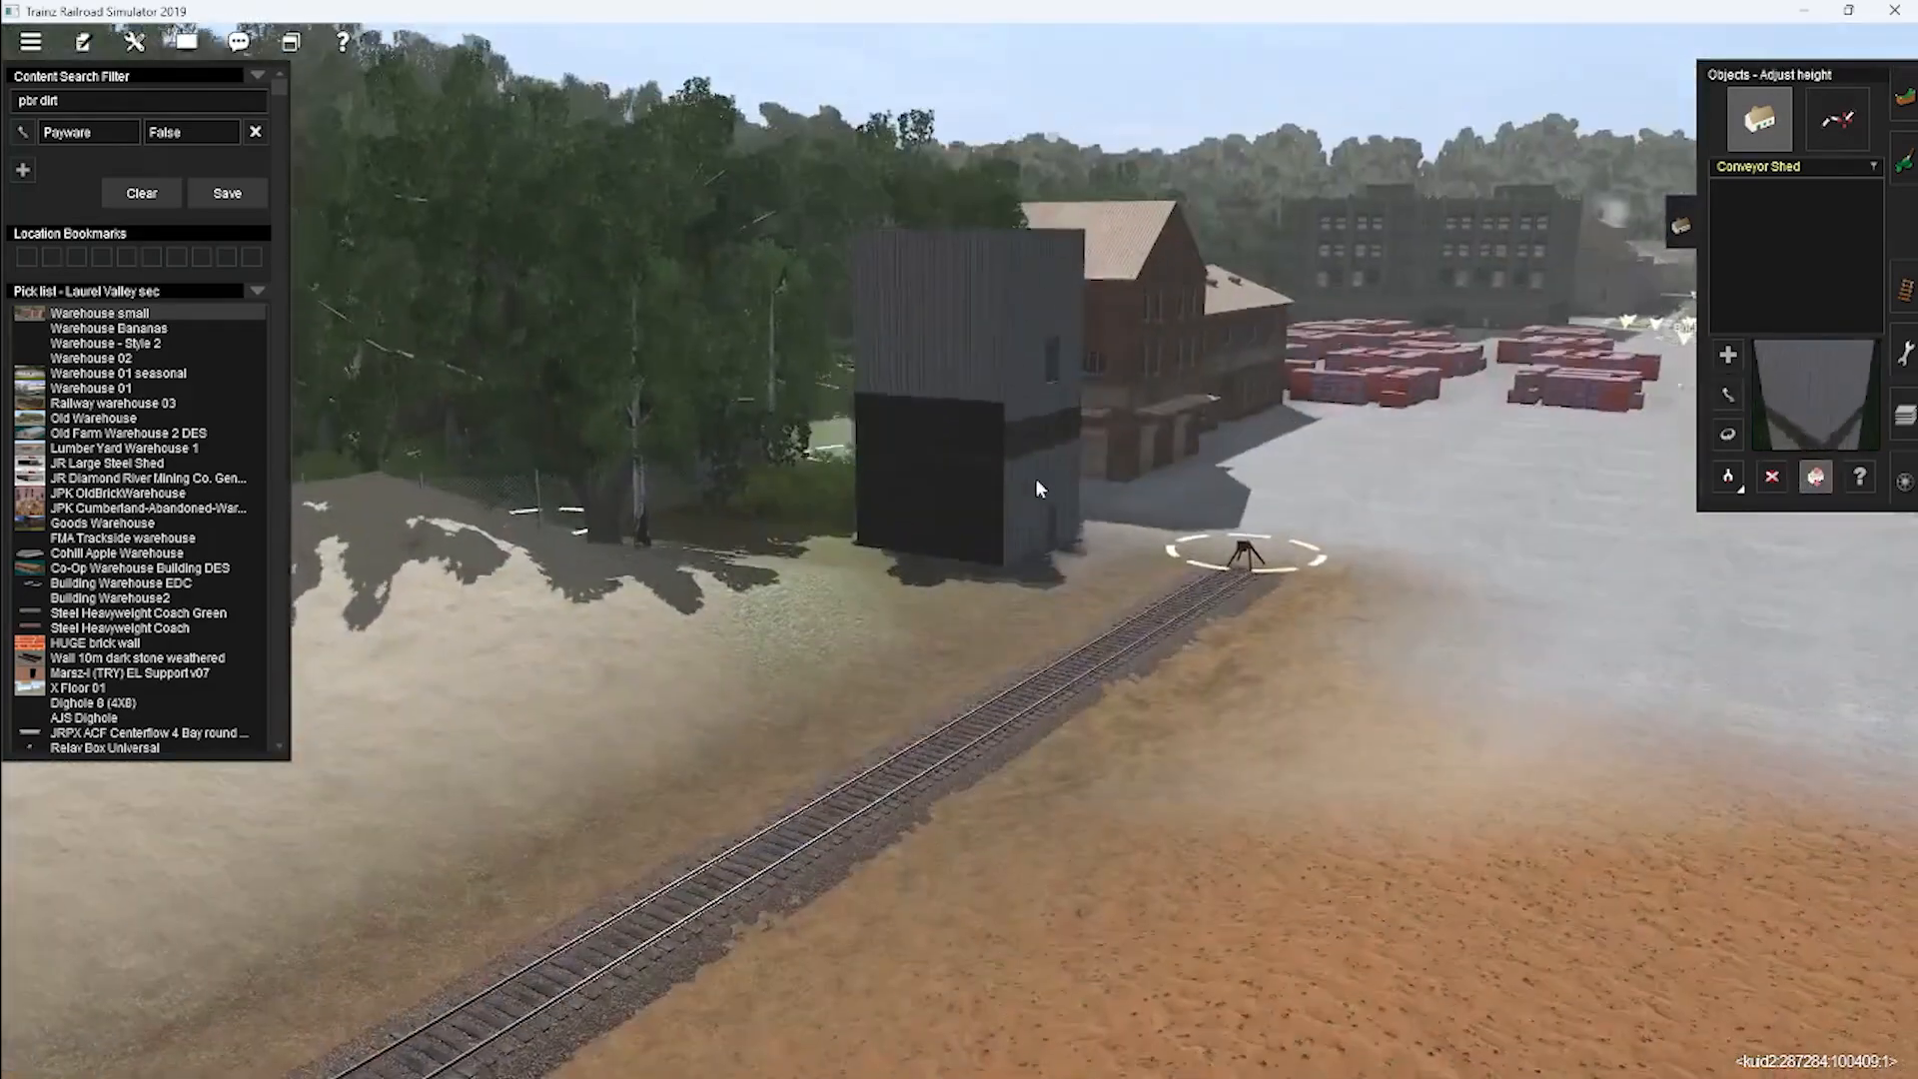
pyautogui.moveTo(1021, 480); pyautogui.dragTo(1019, 491)
# Paint brown dirt textures over the orange clay ground between the aggregate siding and the brickworks tracks.
pyautogui.press('Left')
pyautogui.press('Up')
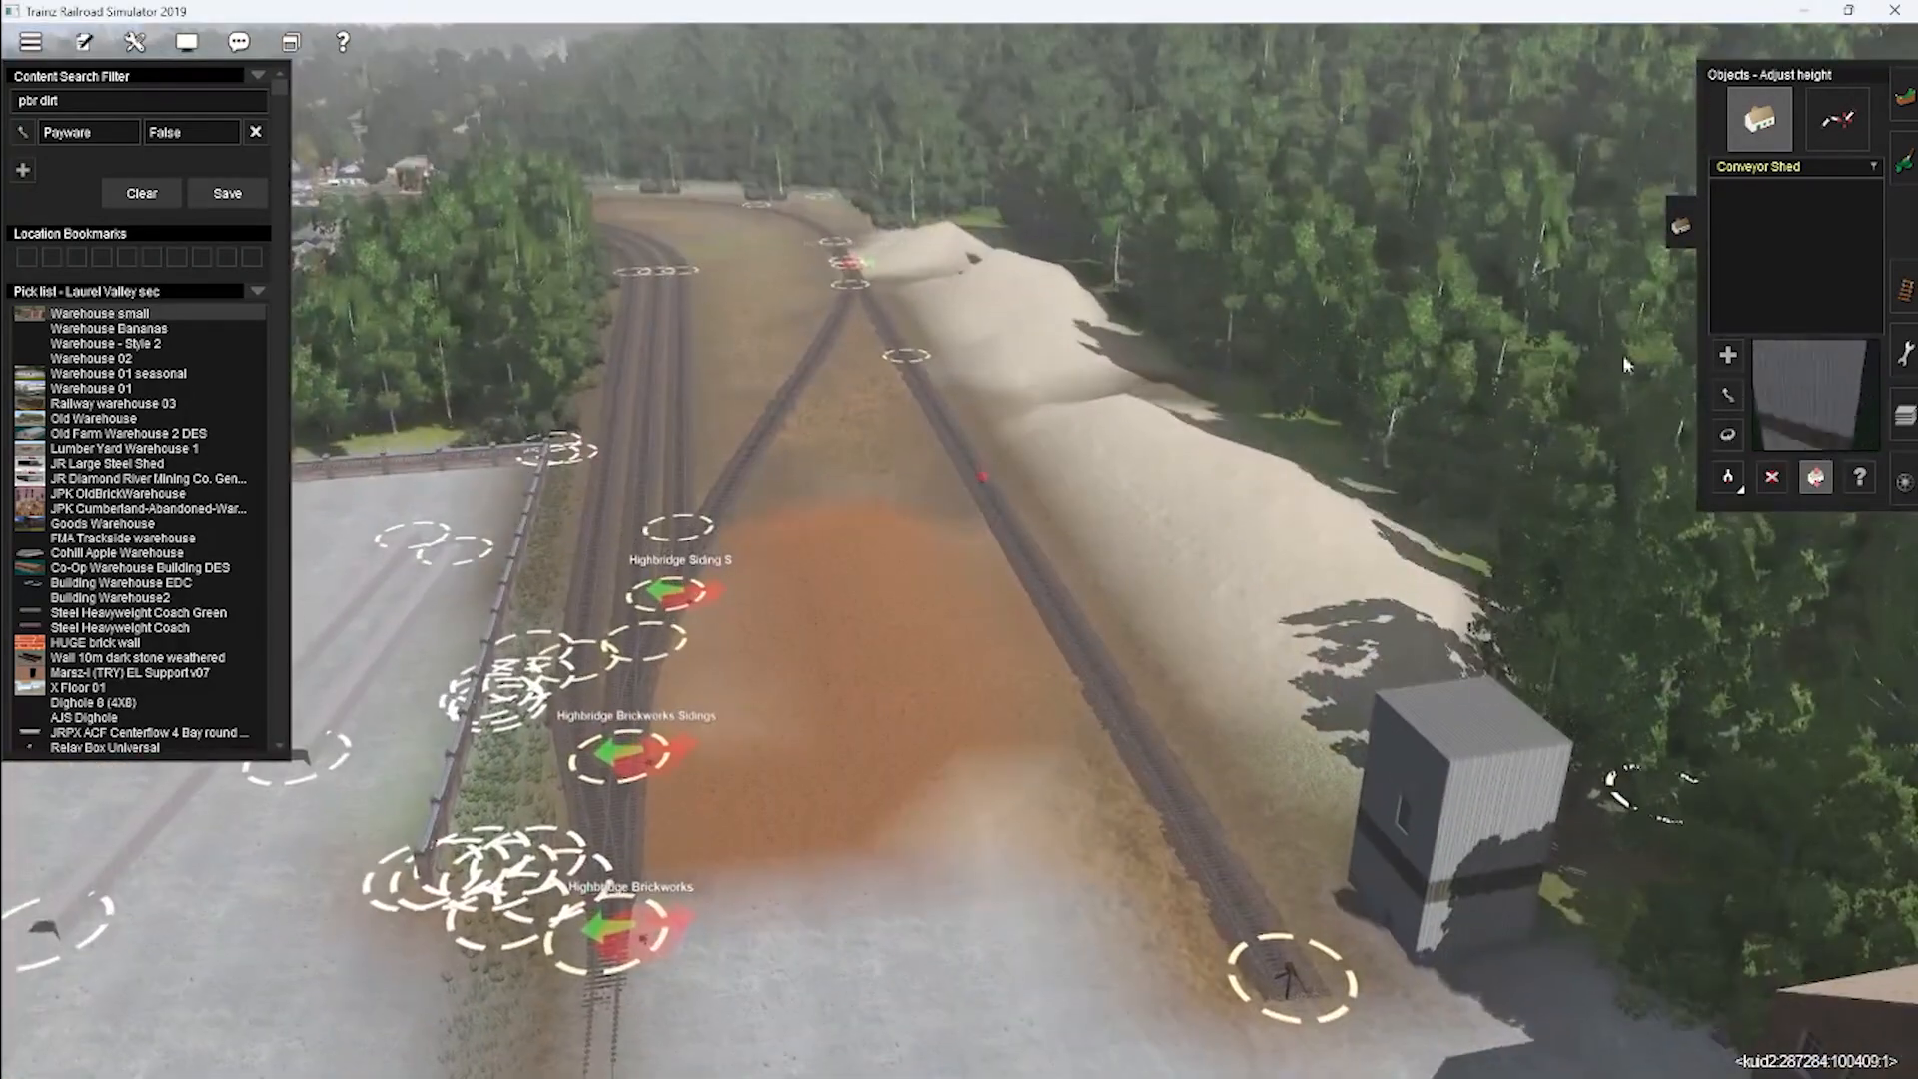
pyautogui.click(1905, 159)
pyautogui.press('Left')
pyautogui.press('Down')
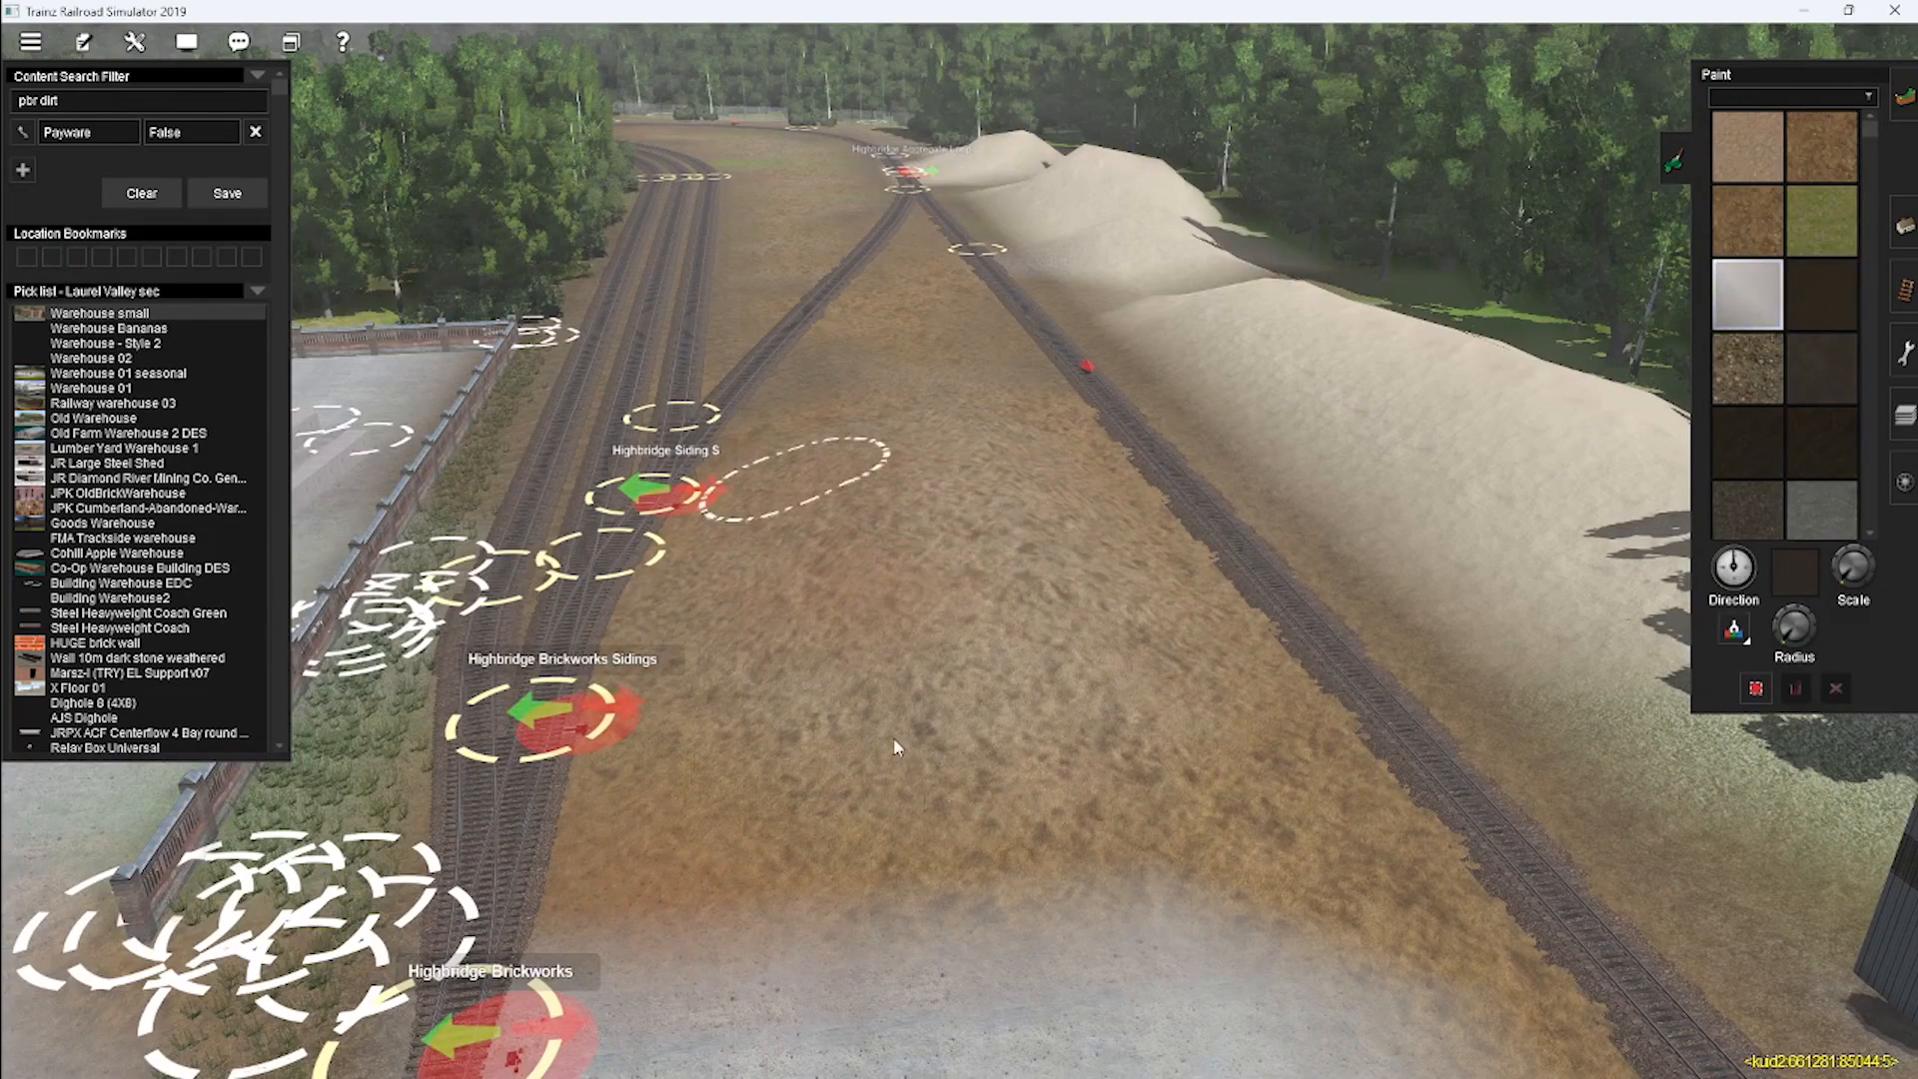
pyautogui.press('Down')
pyautogui.press('Up')
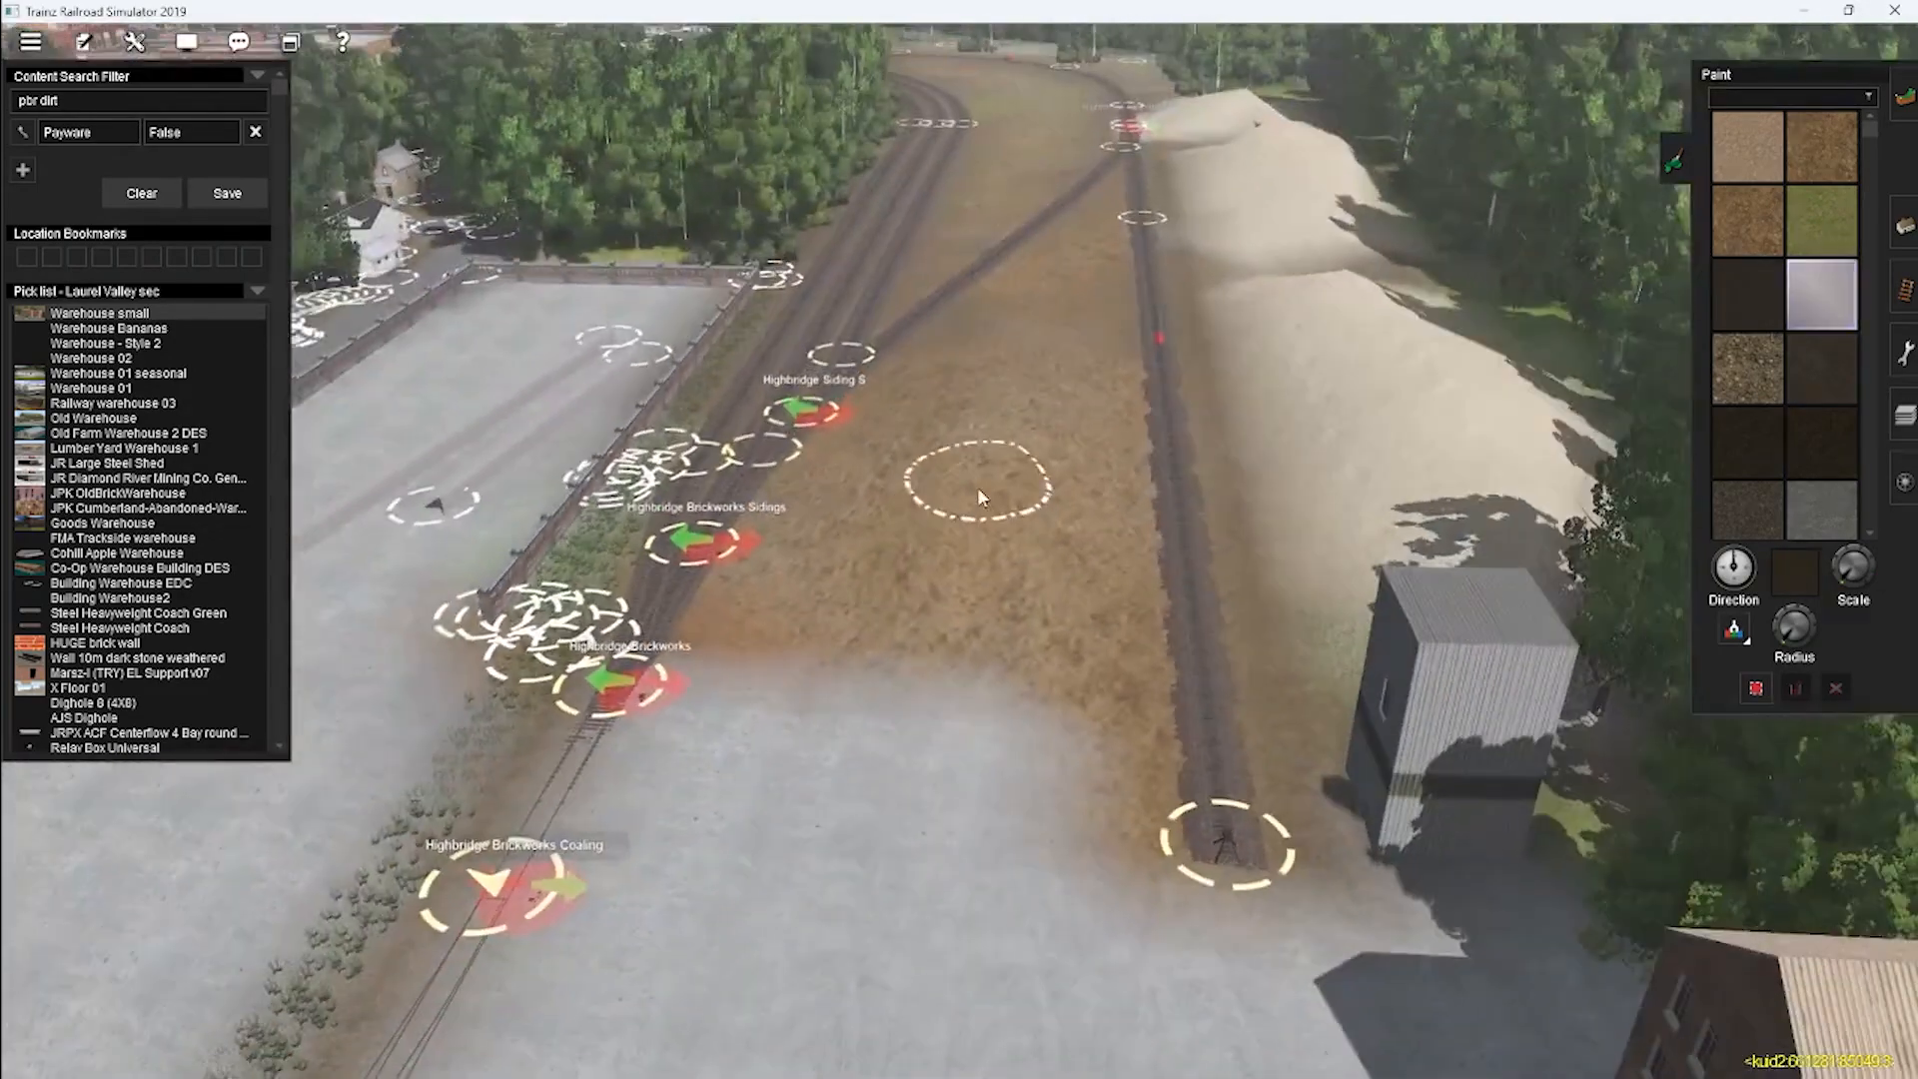
# Delete the fence and bush splines that run between the brickworks sidings and the adjoining grey lot.
pyautogui.press('Left')
pyautogui.click(1905, 225)
pyautogui.click(1837, 119)
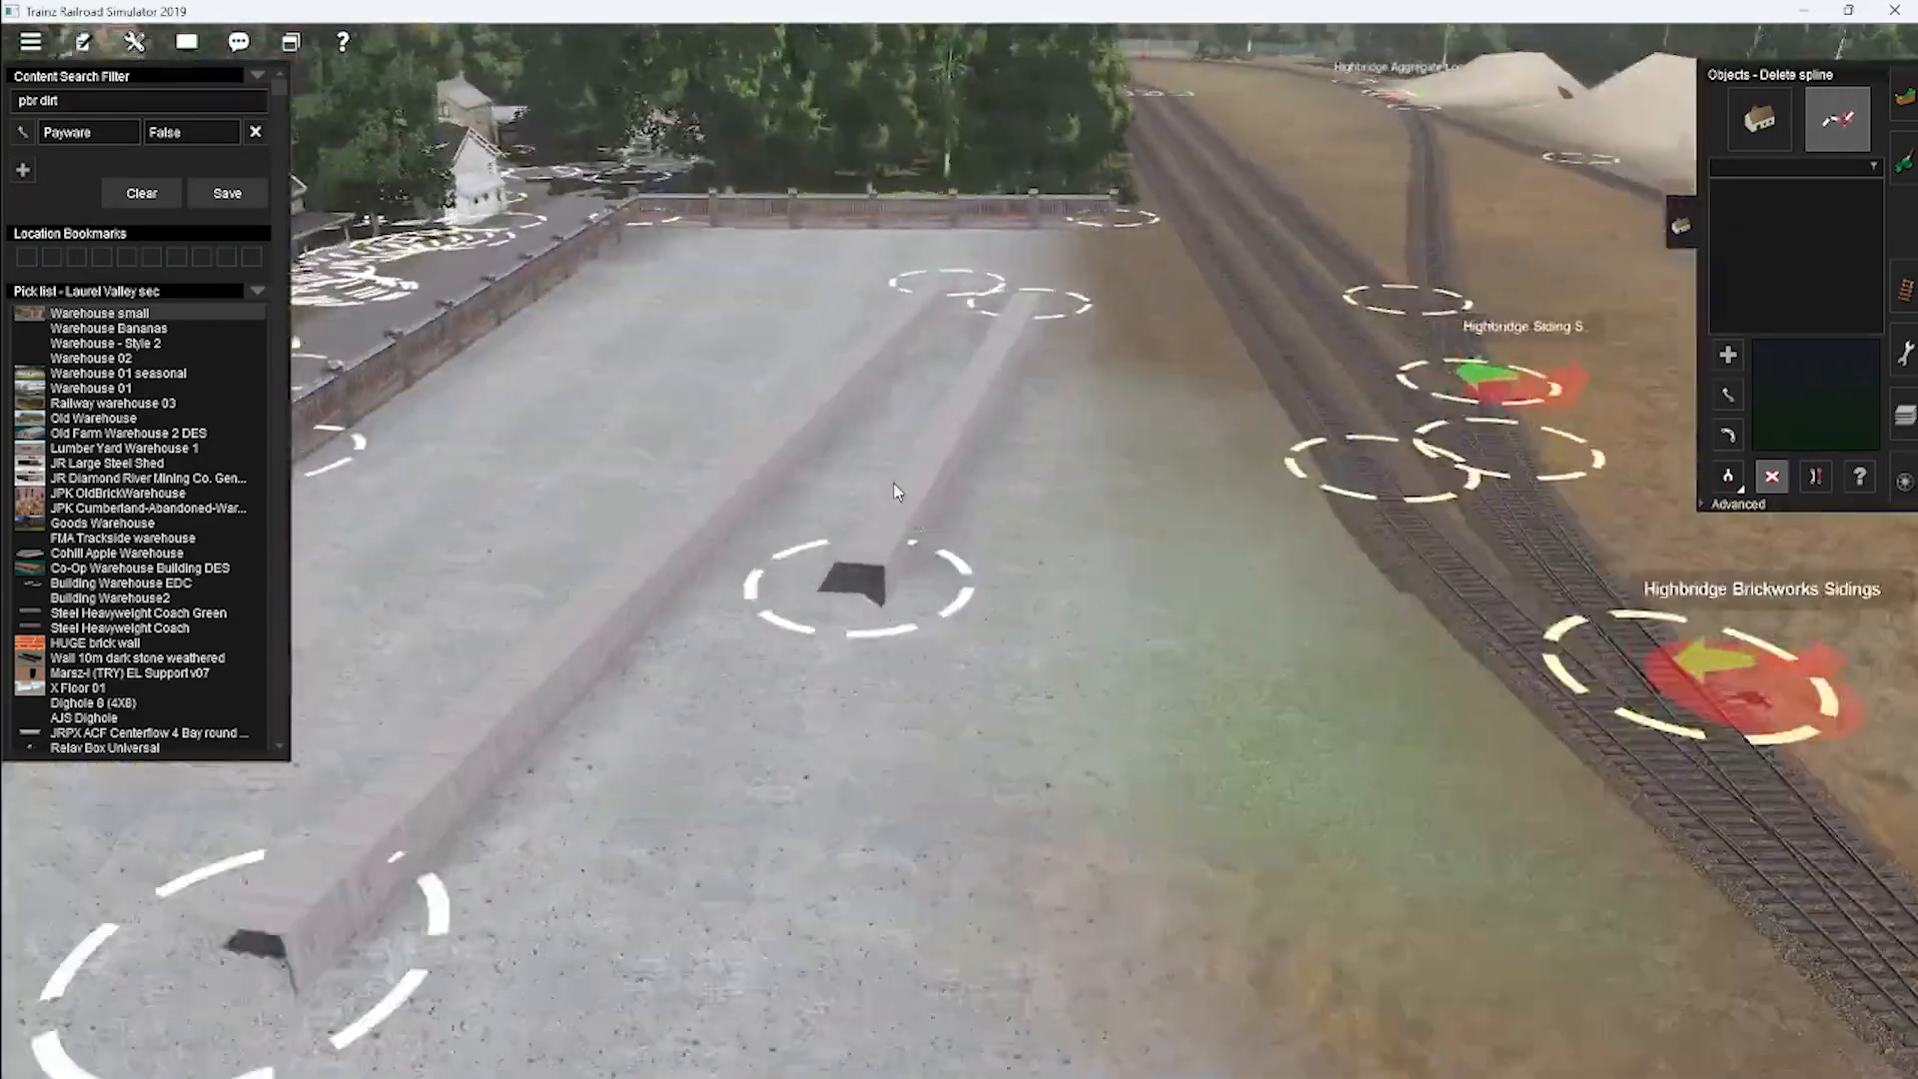
pyautogui.click(1728, 395)
pyautogui.click(1147, 483)
pyautogui.press('Left')
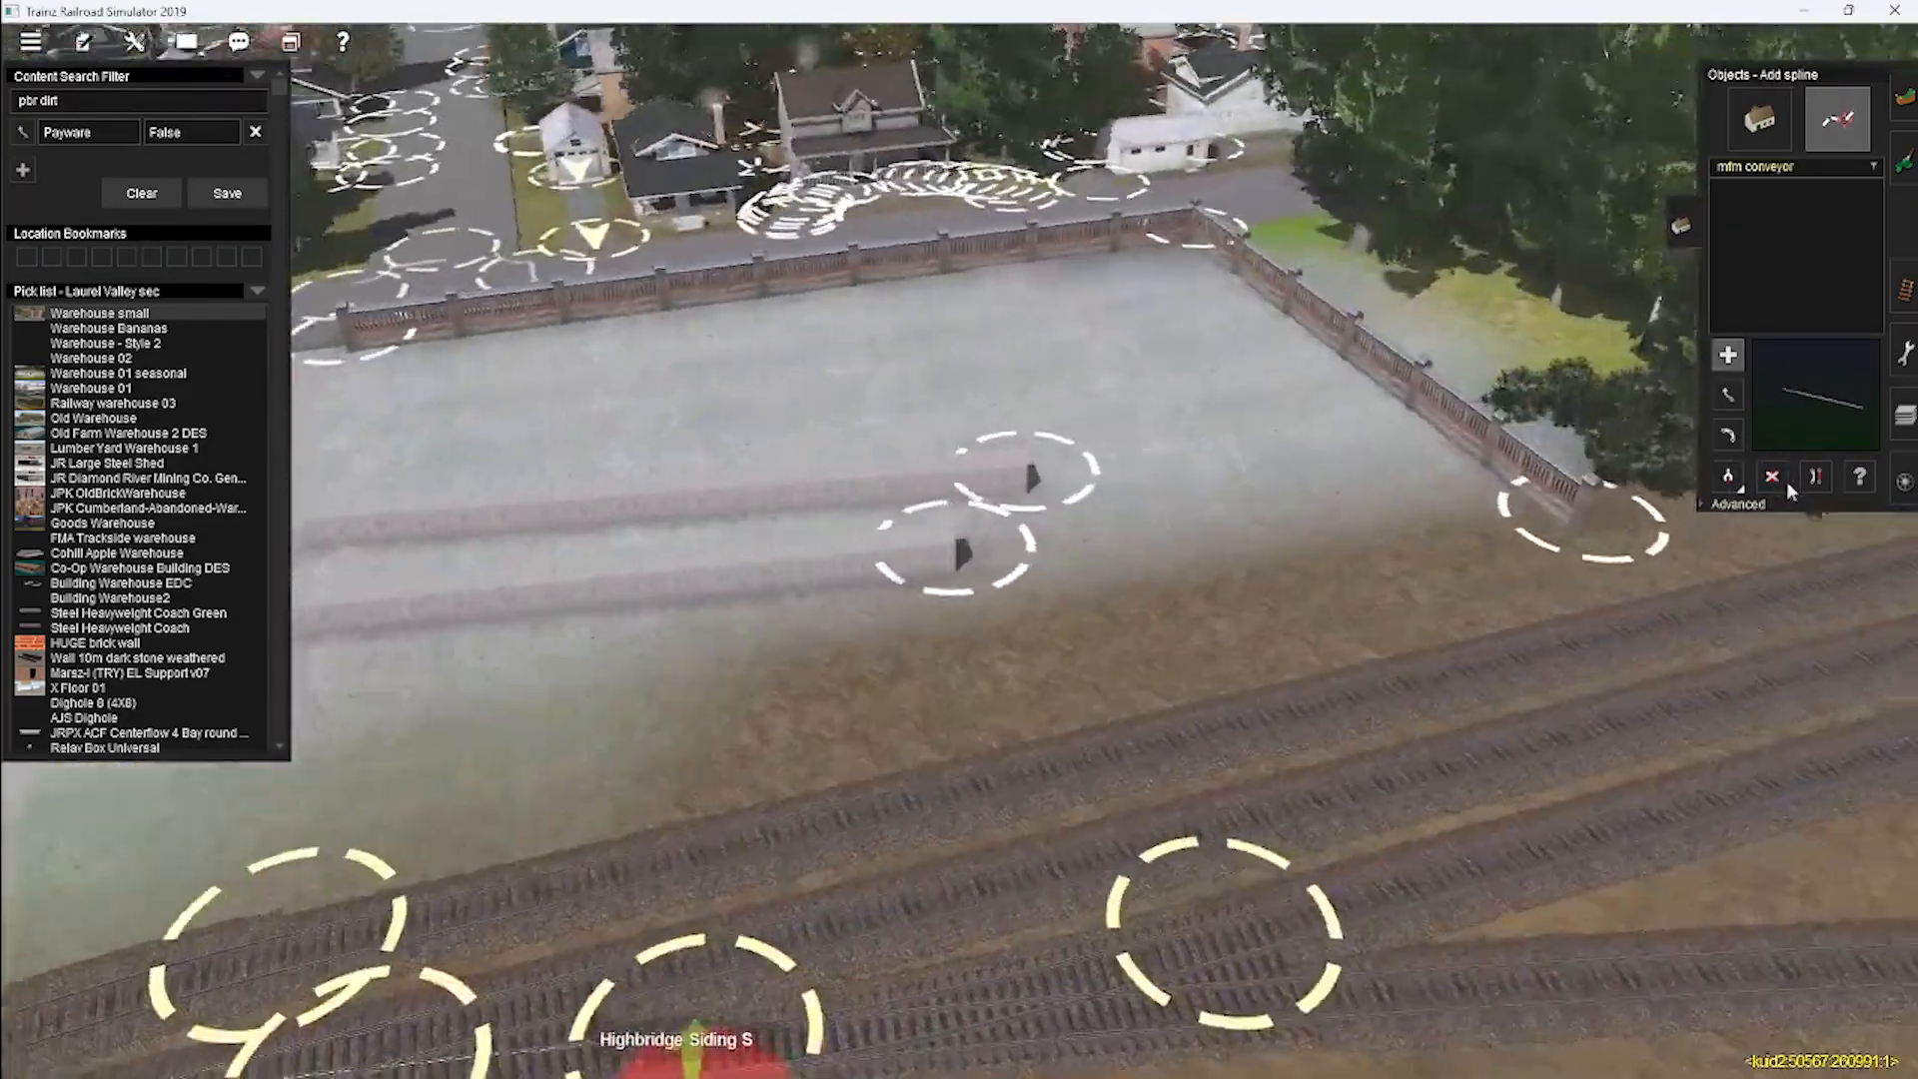
pyautogui.click(1777, 482)
# Inspect the coal tracks, the street-side perimeter fence, and the area around the factory buildings.
pyautogui.press('Left')
pyautogui.rightClick(679, 325)
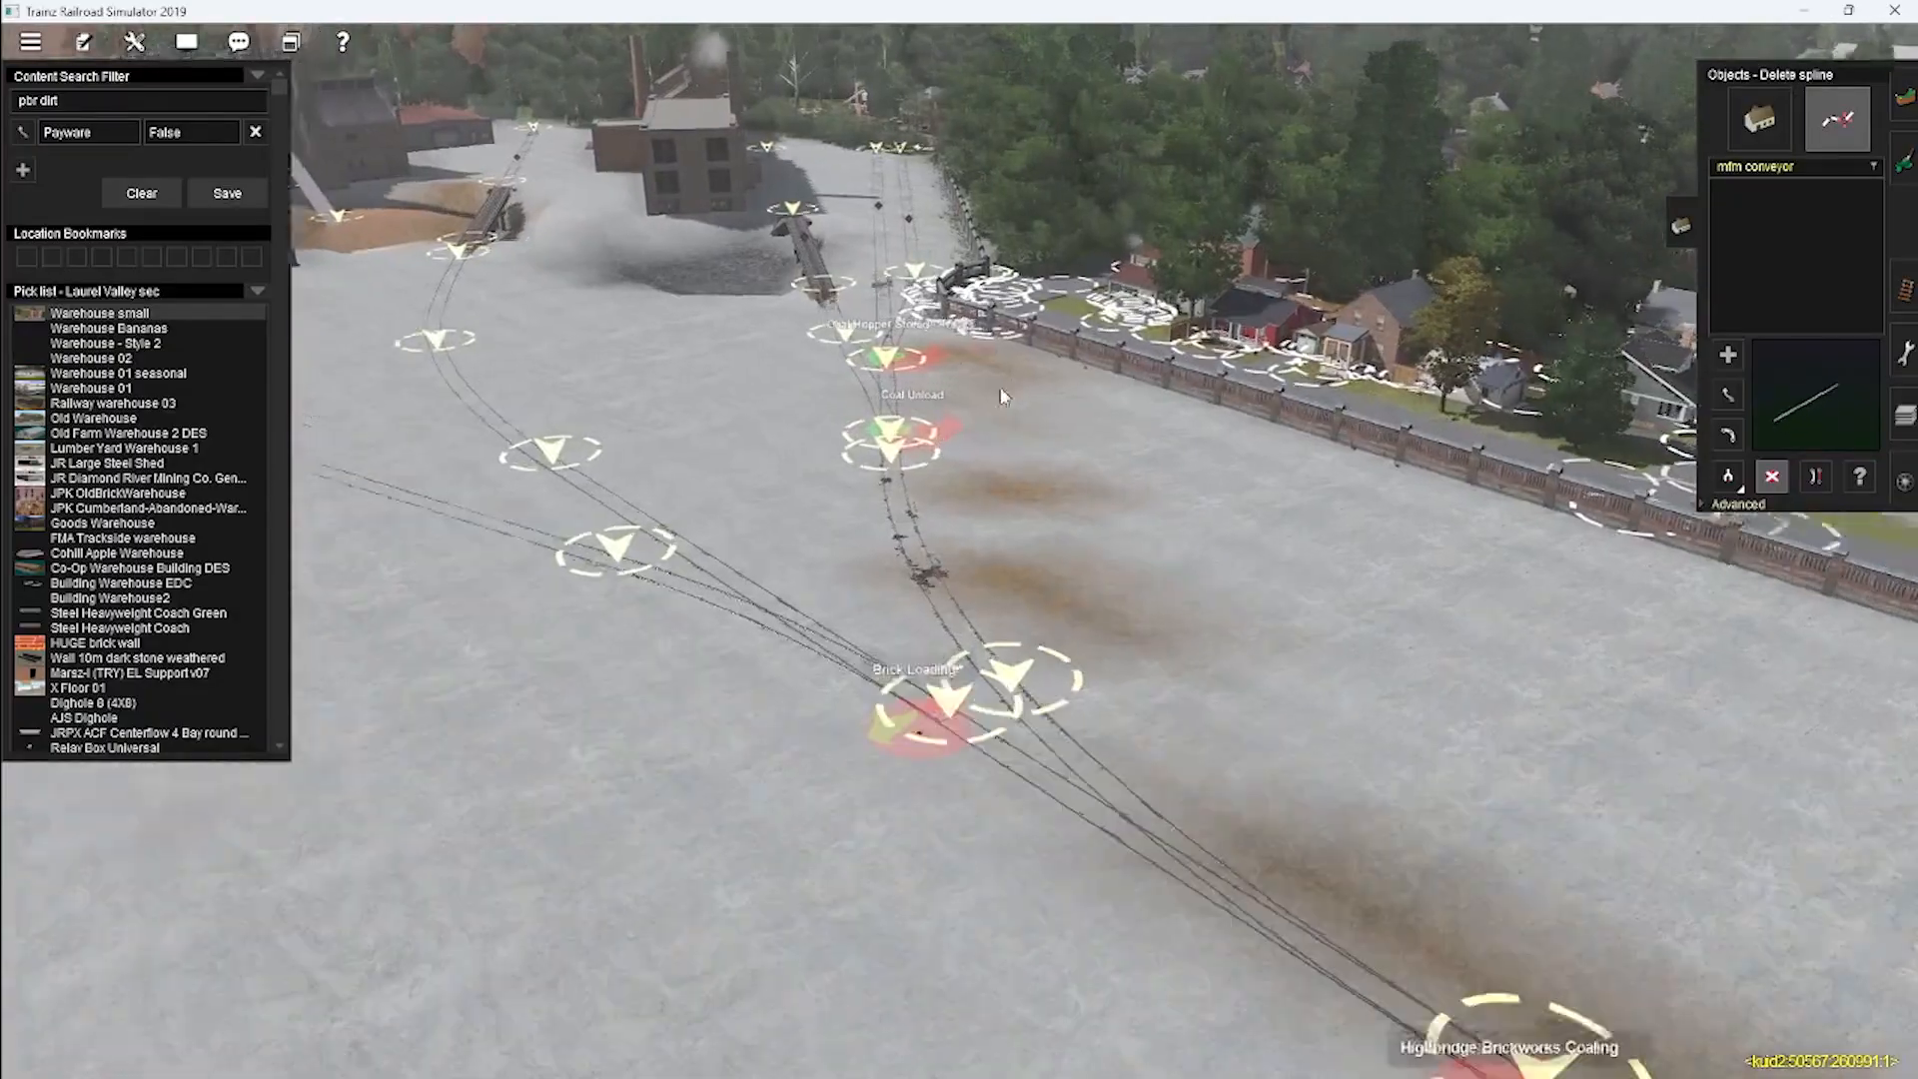
pyautogui.rightClick(1004, 398)
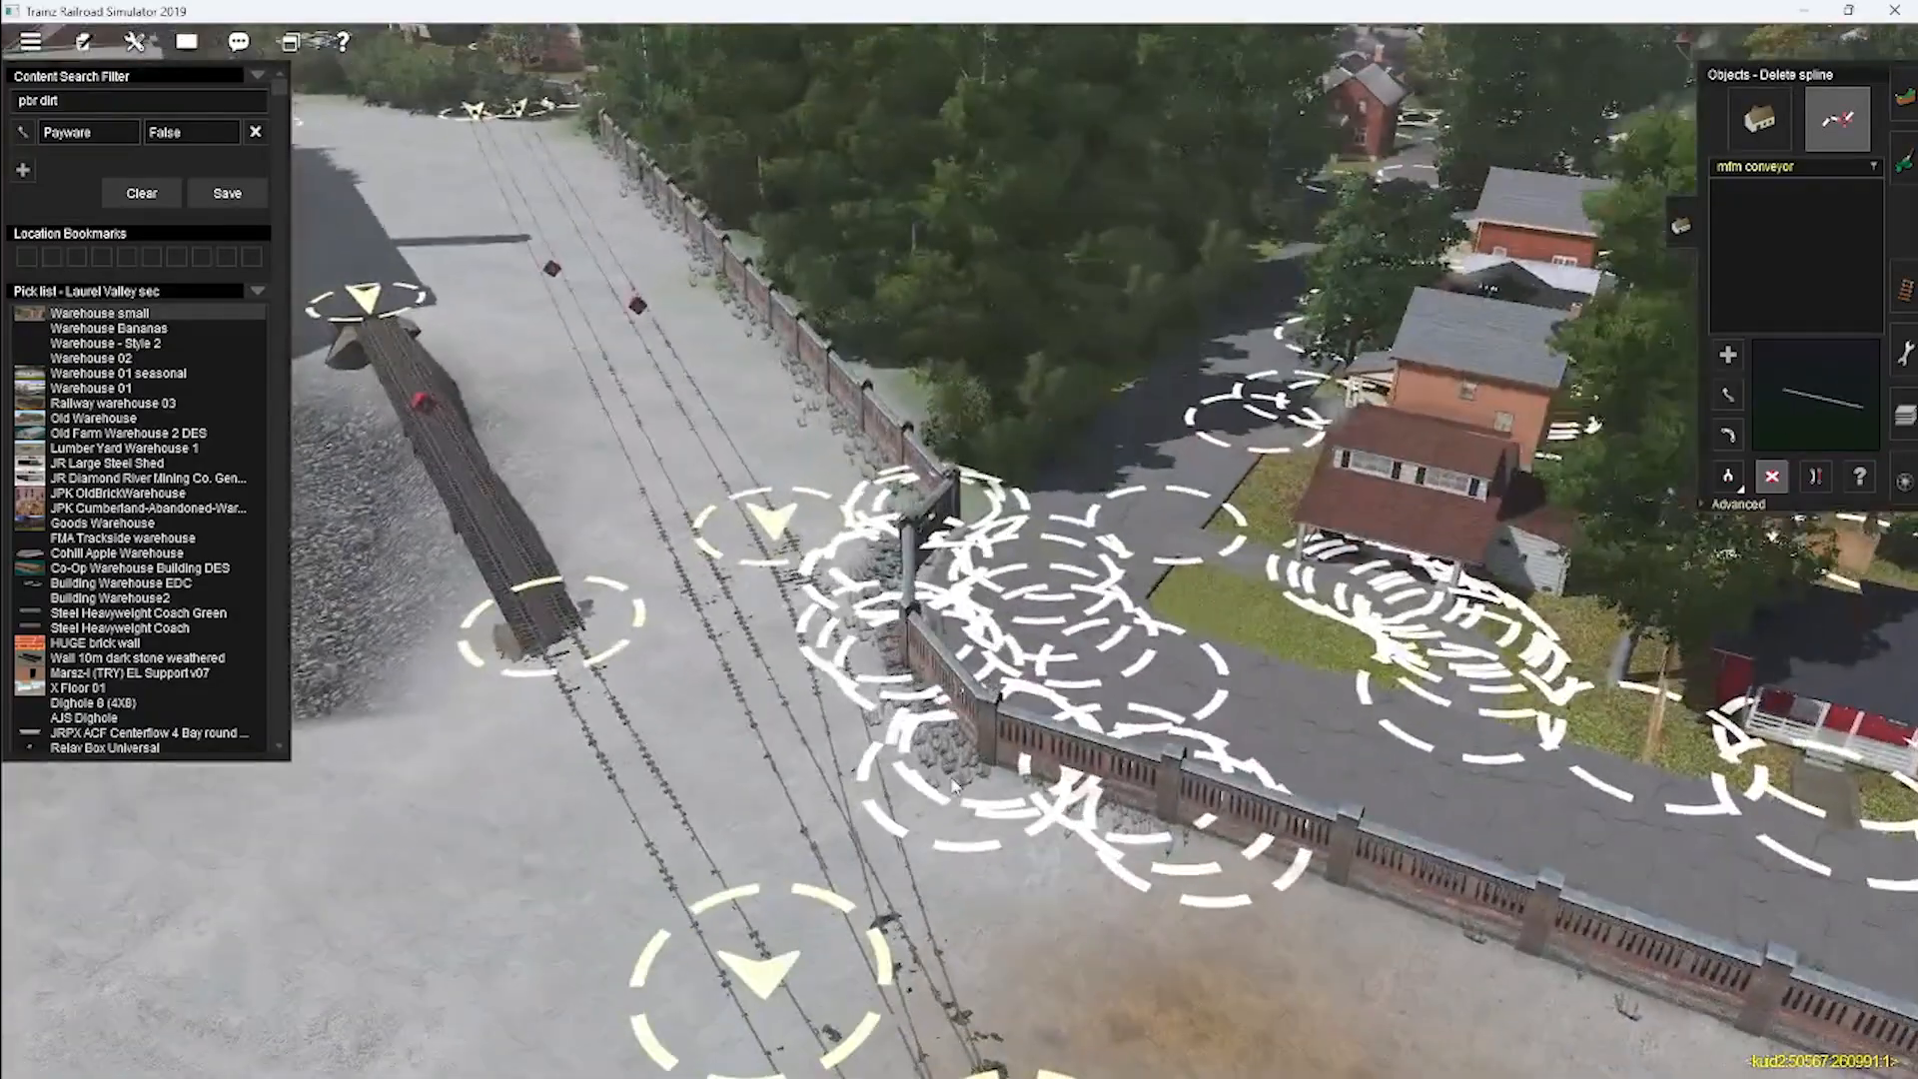
pyautogui.rightClick(529, 190)
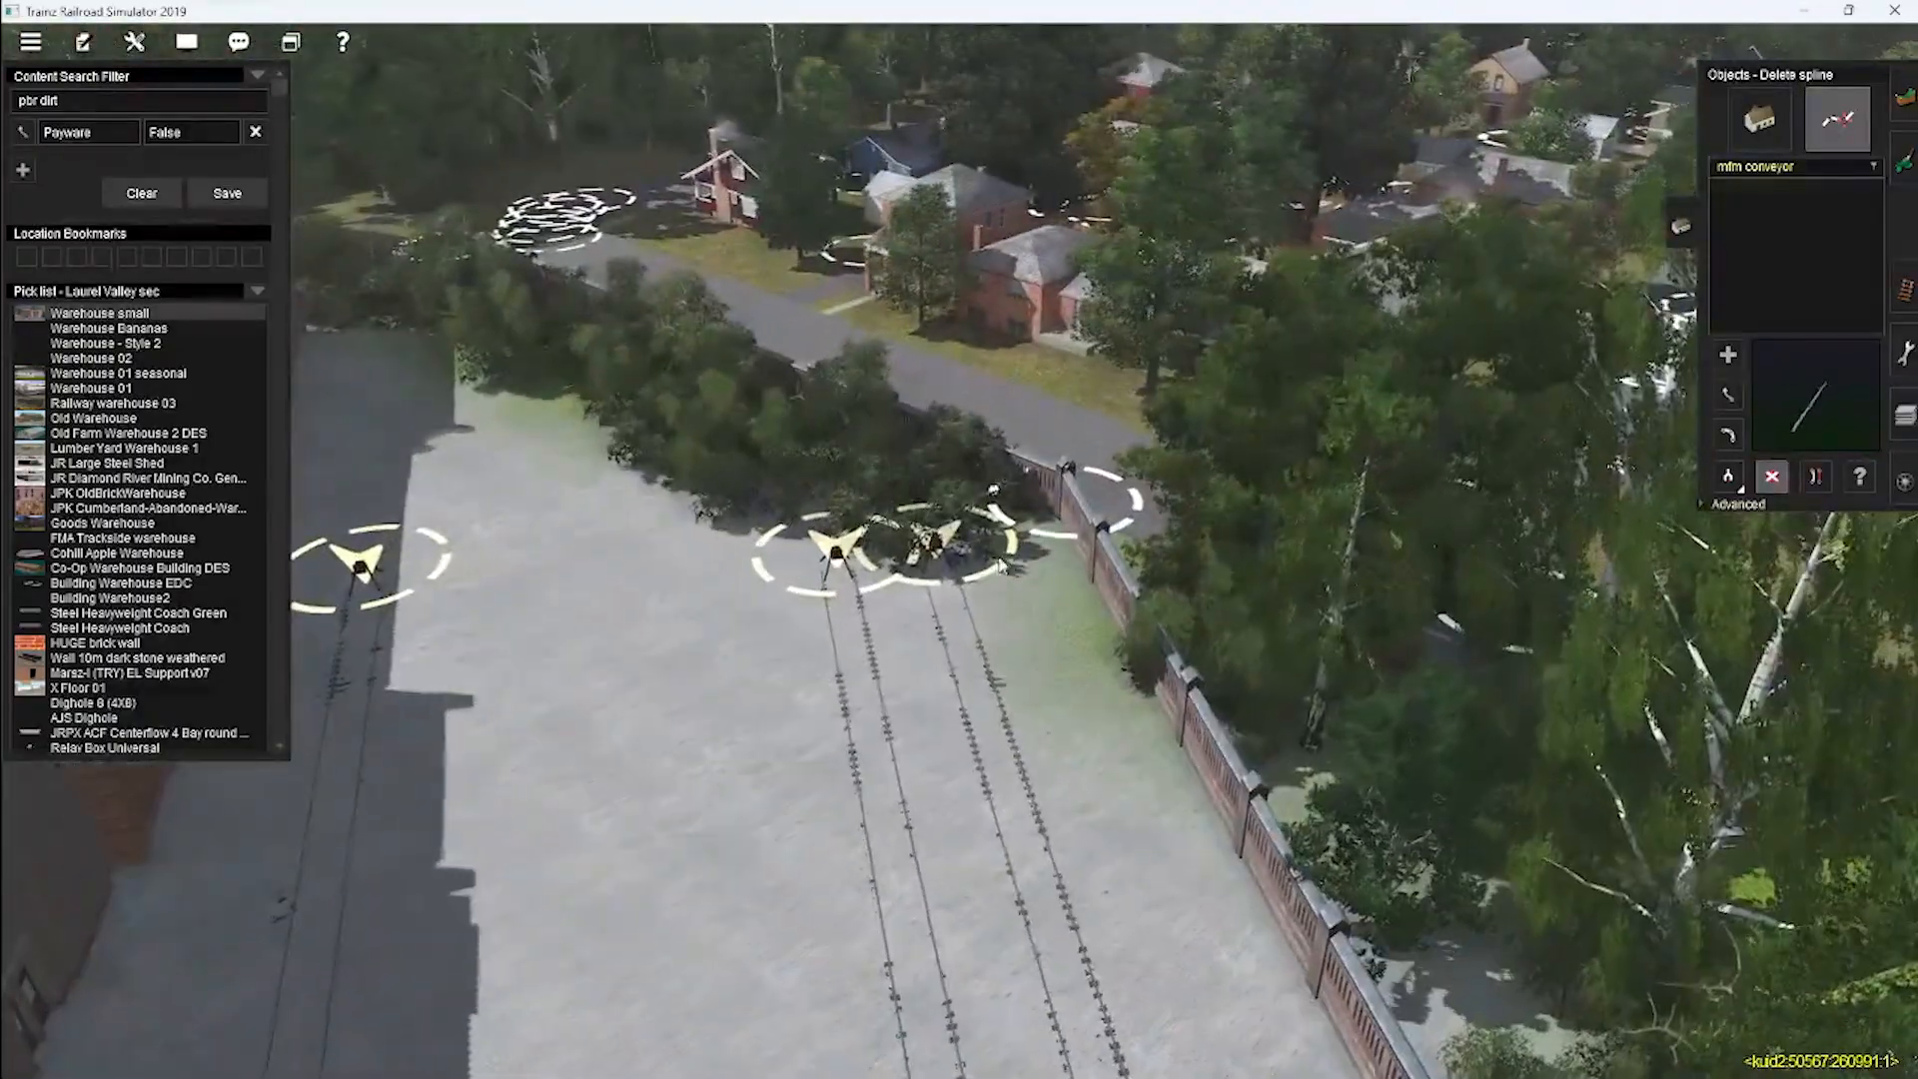
pyautogui.rightClick(1002, 699)
pyautogui.scroll(-5, 921, 588)
pyautogui.scroll(5, 921, 587)
pyautogui.press('Right')
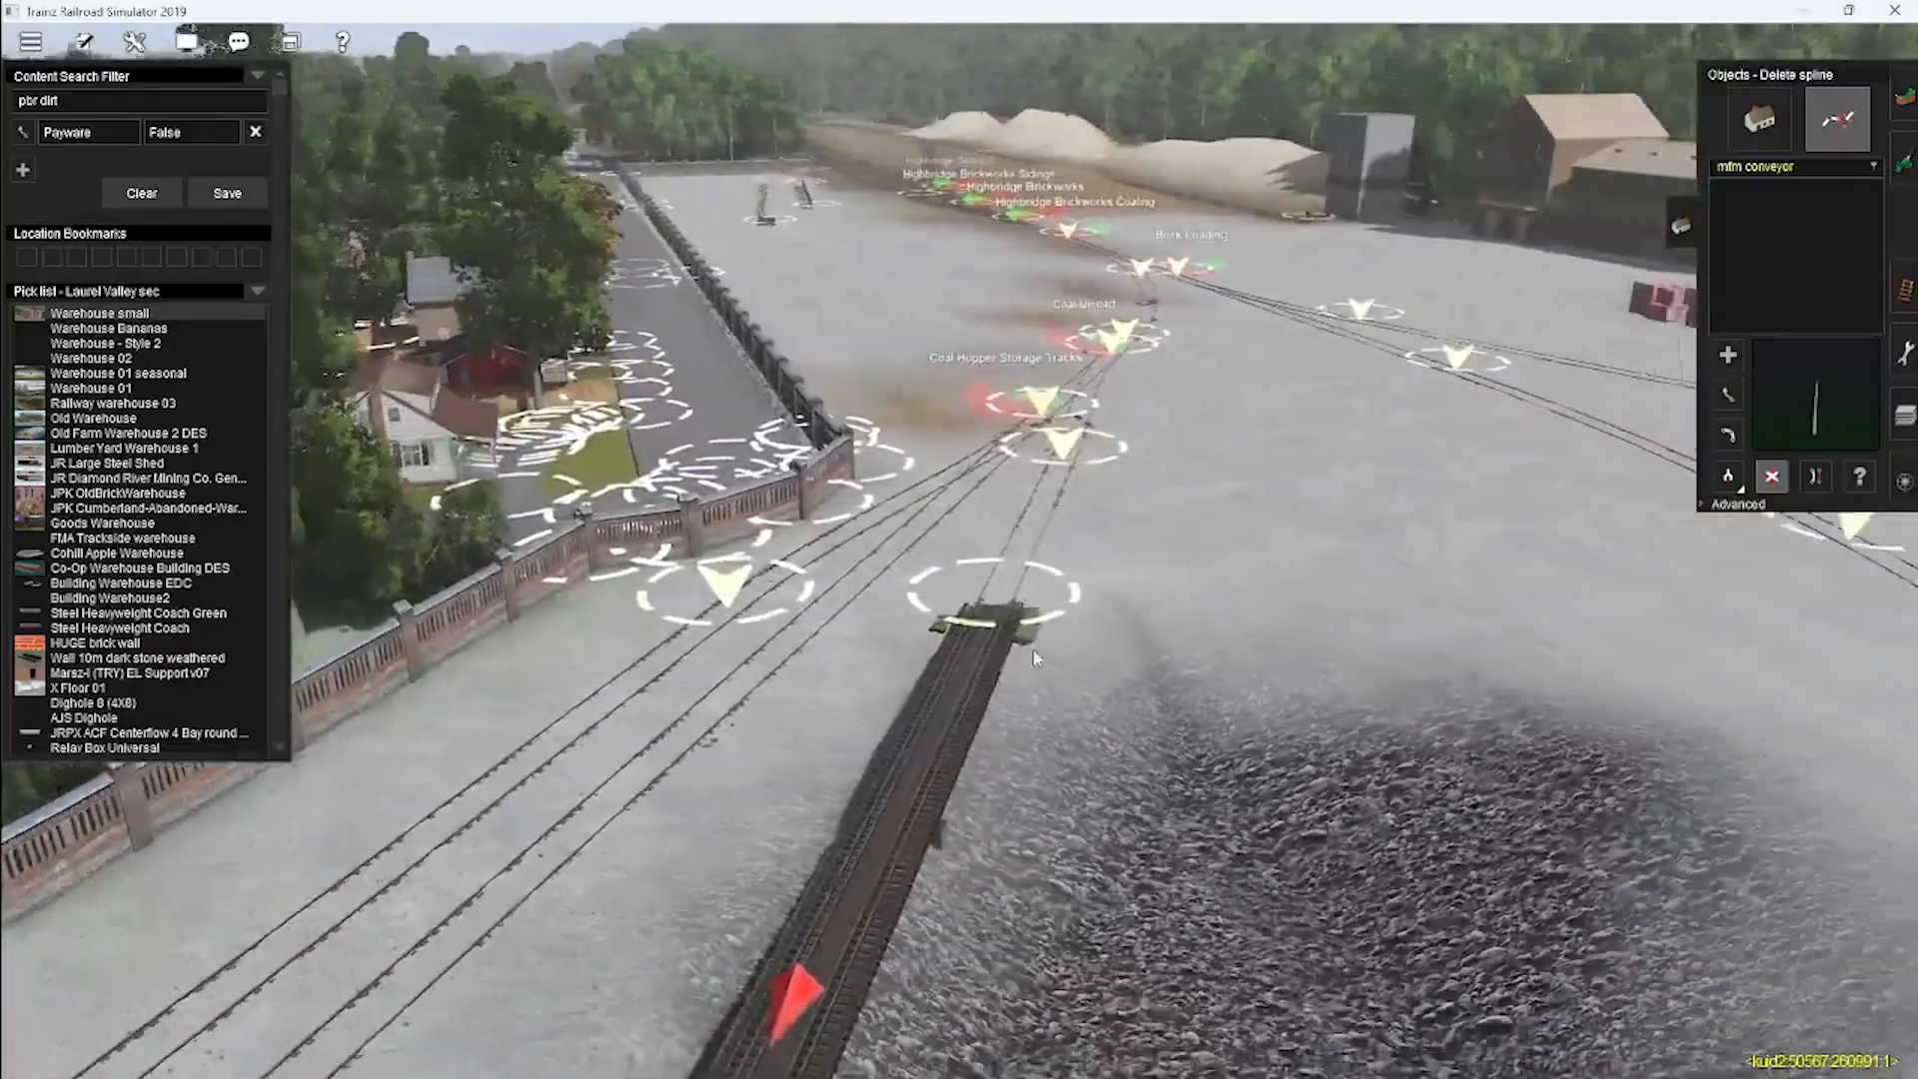
pyautogui.scroll(-5, 1024, 528)
pyautogui.rightClick(967, 650)
pyautogui.press('Right')
# Examine the track markers on the coal, clay and aggregate unloading tracks.
pyautogui.click(1904, 289)
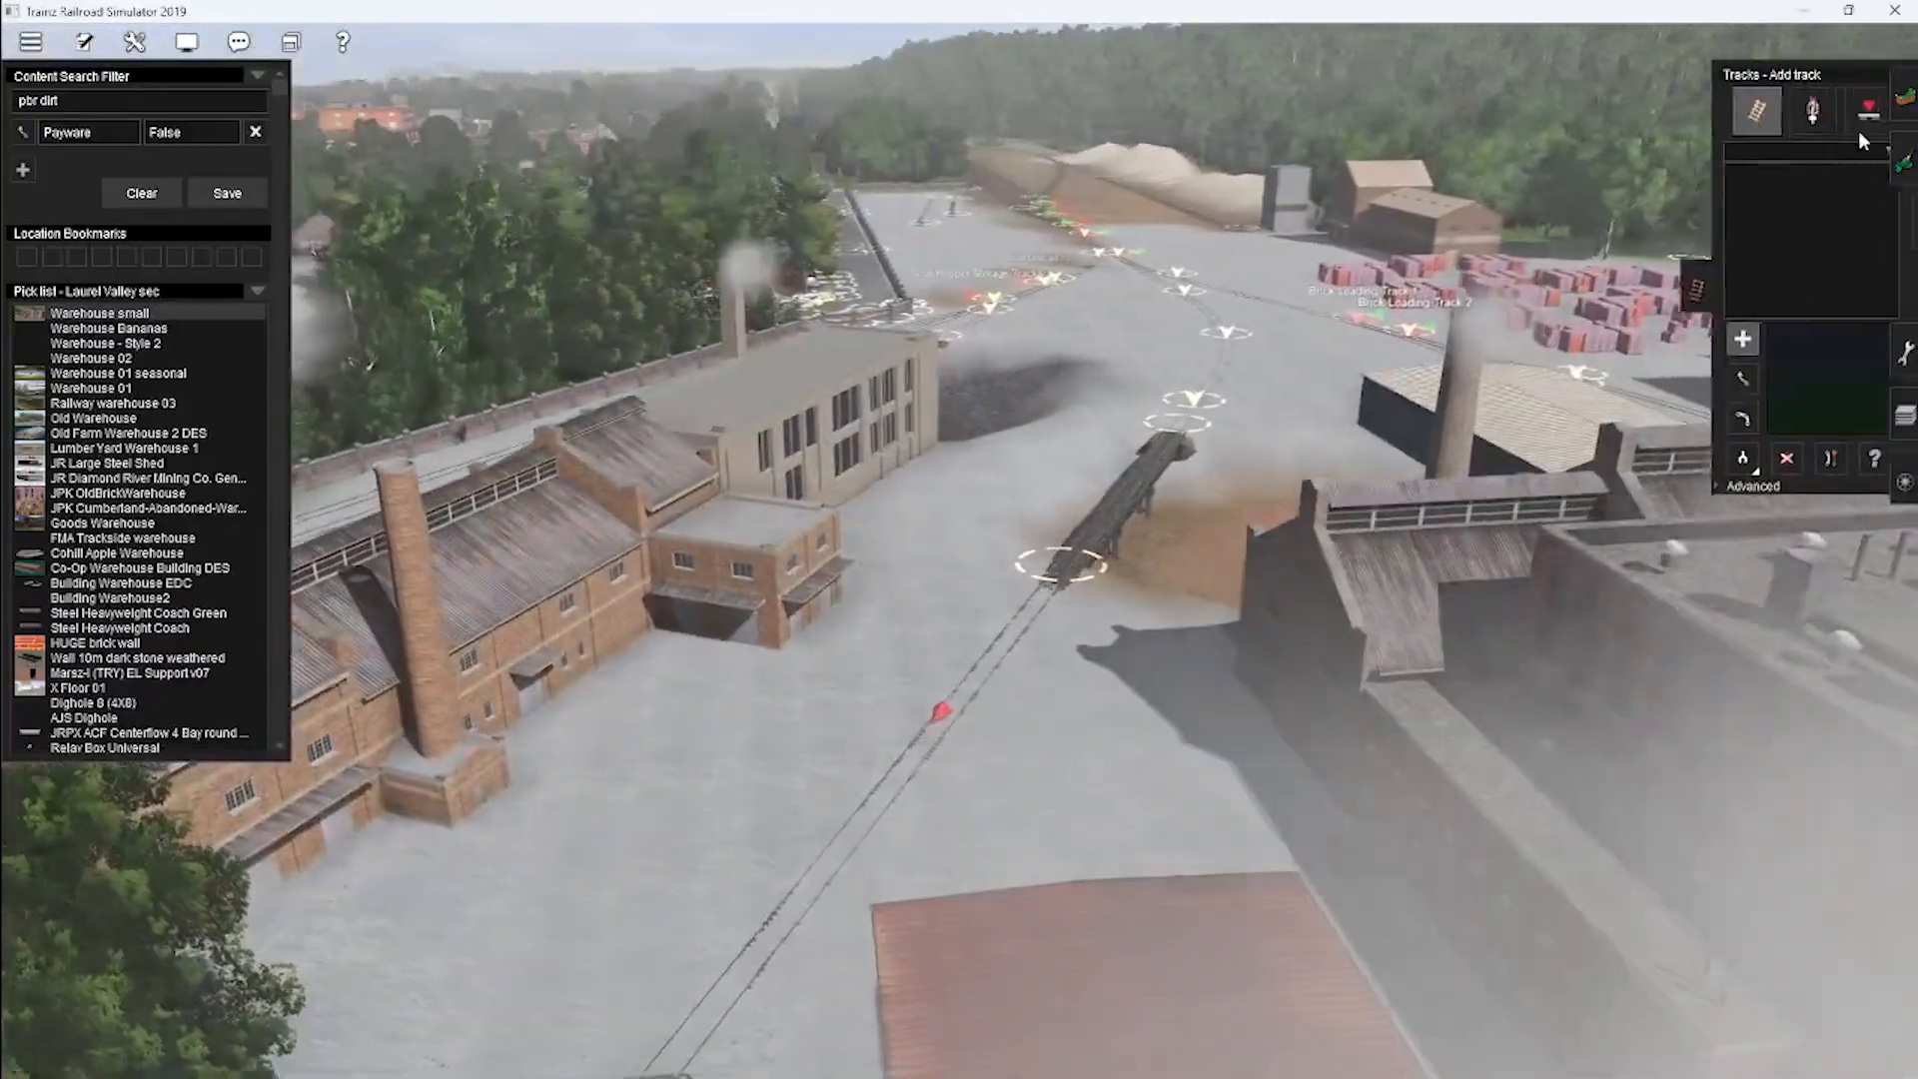
pyautogui.rightClick(961, 379)
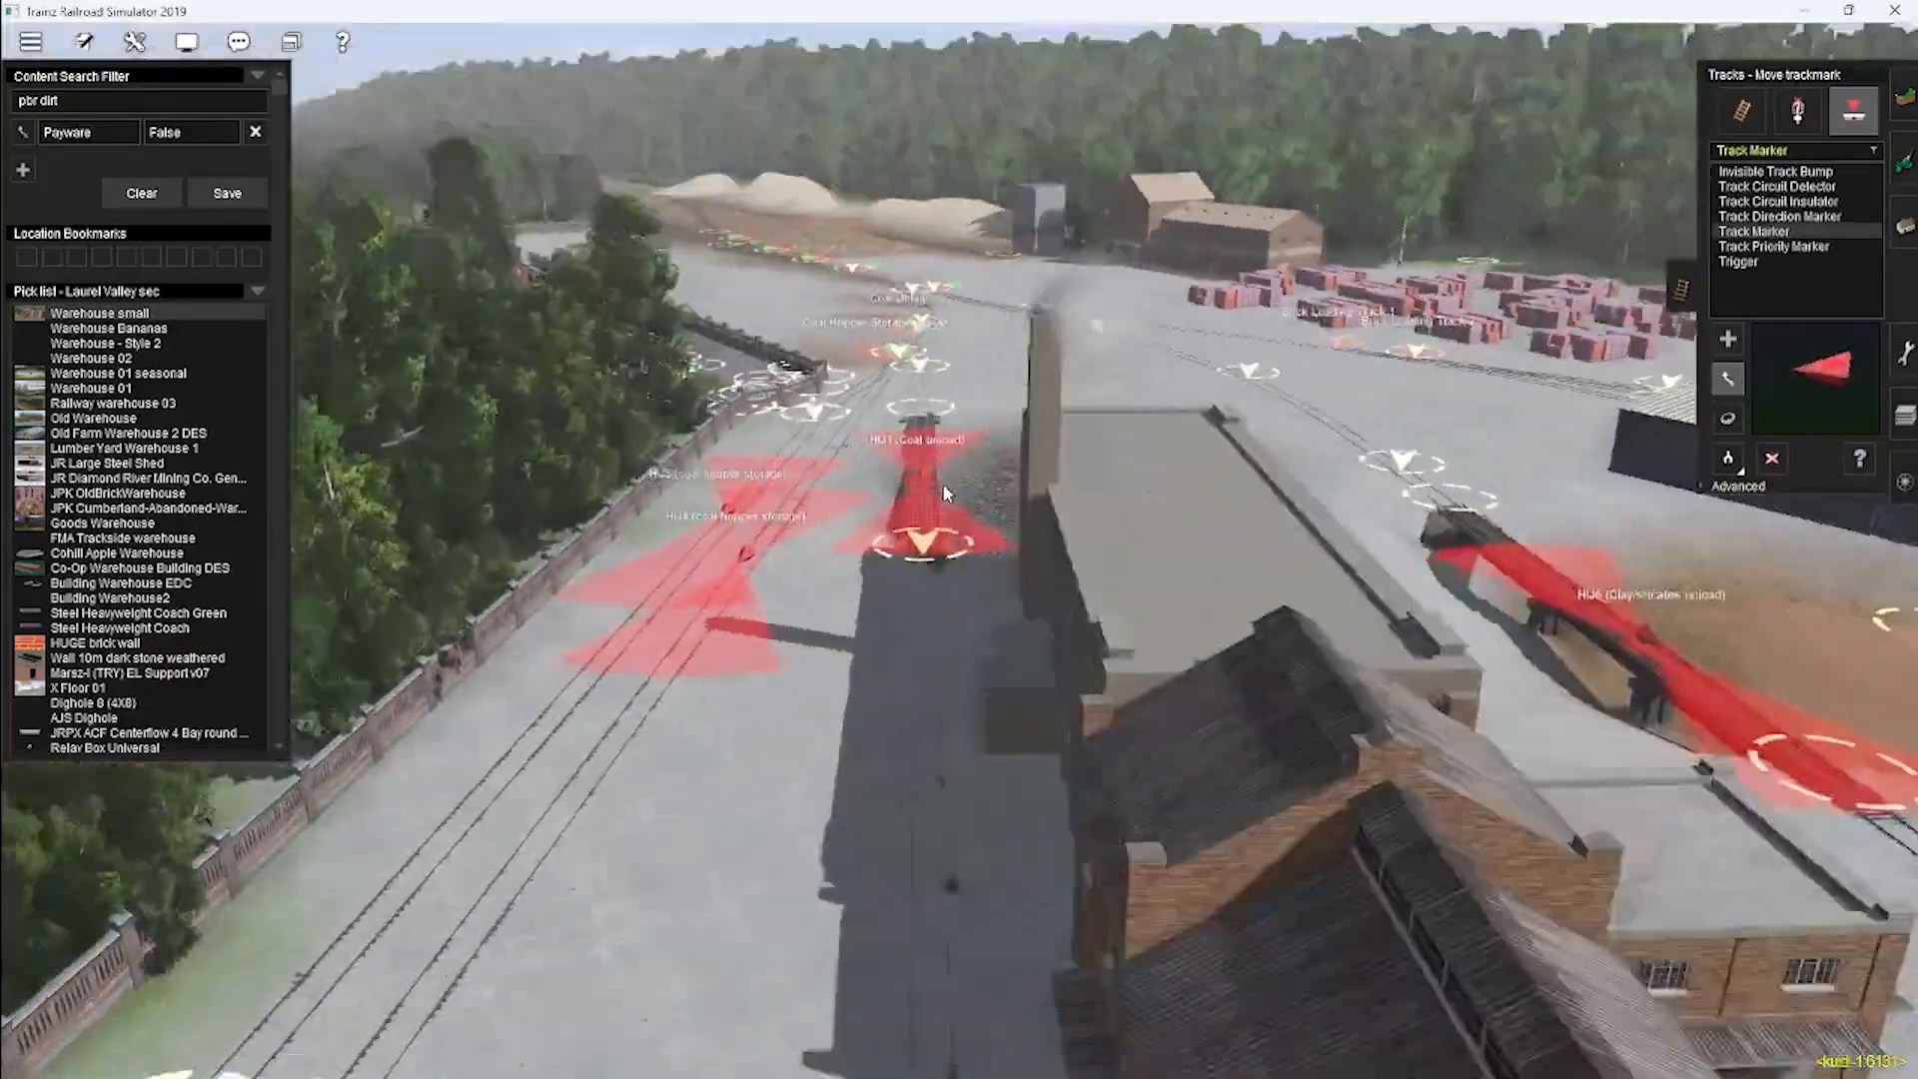
pyautogui.rightClick(991, 488)
pyautogui.scroll(-5, 984, 494)
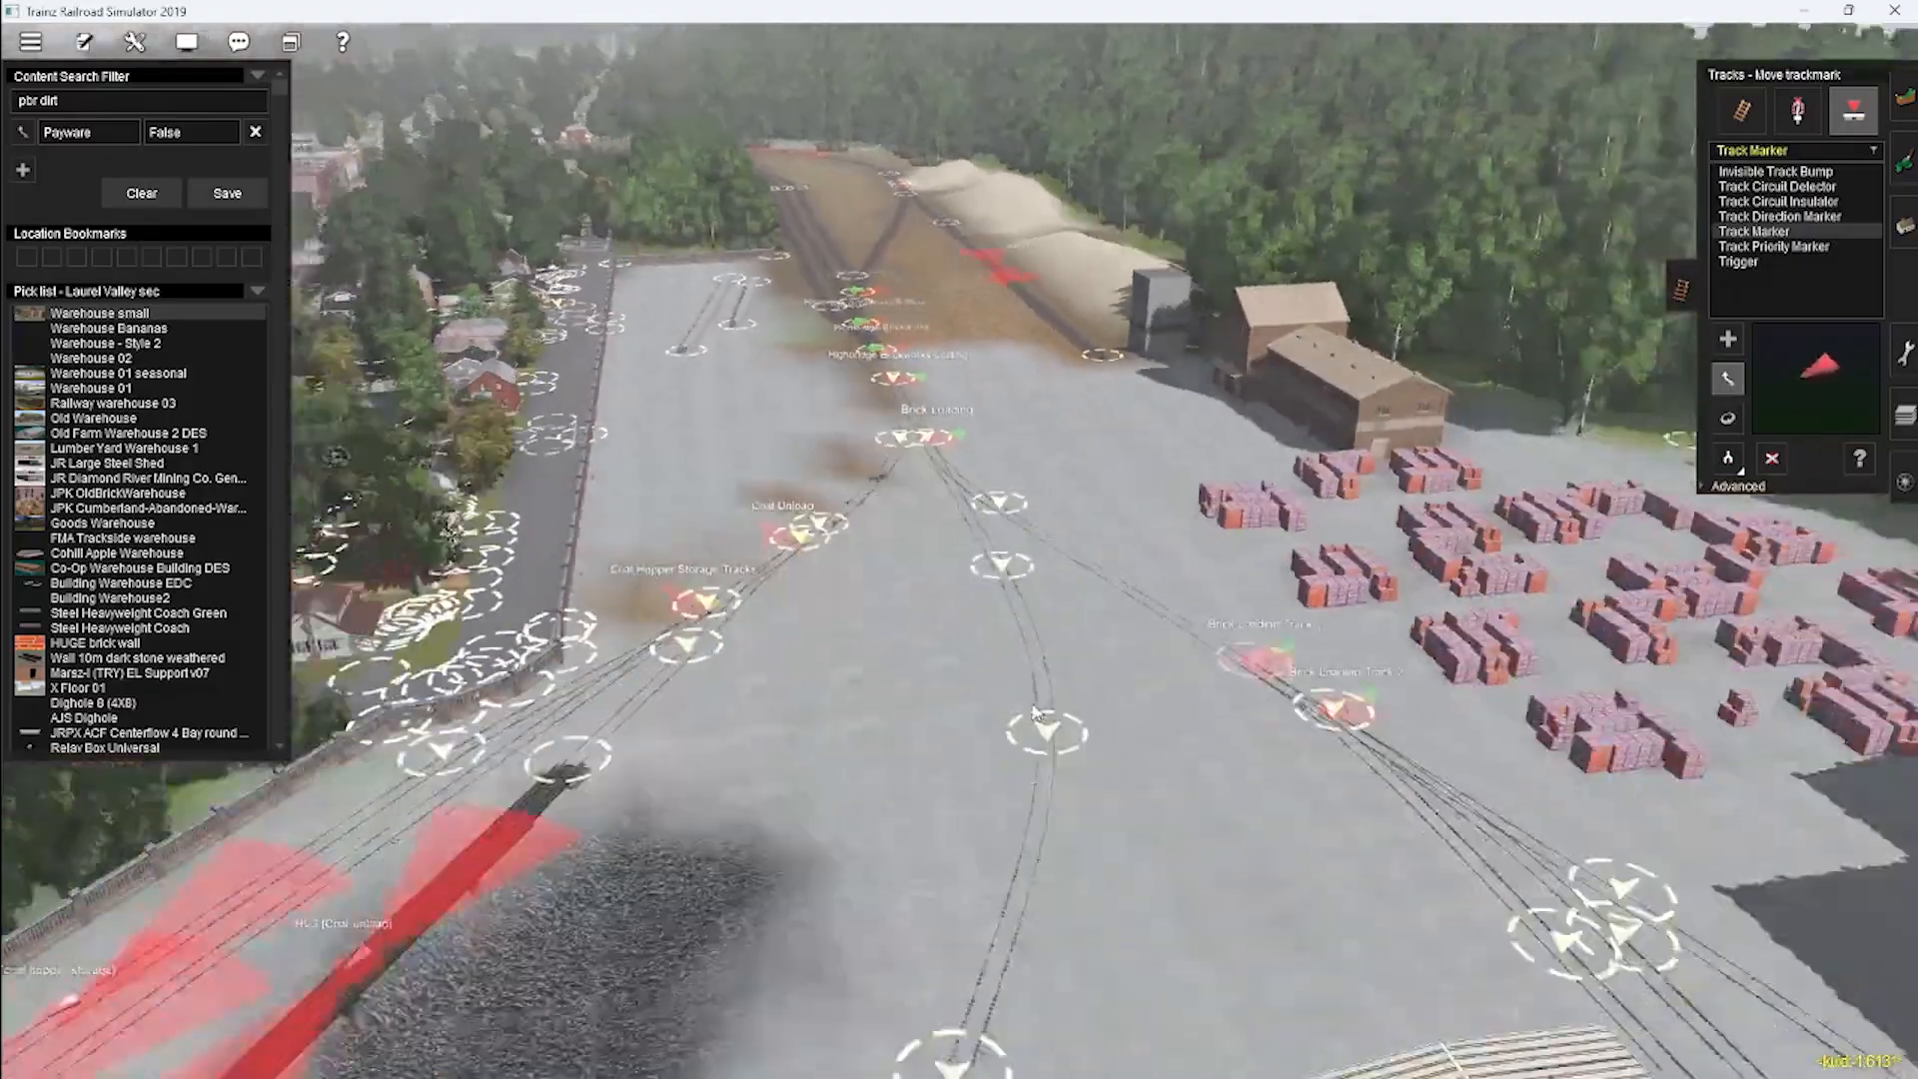
pyautogui.scroll(3, 892, 569)
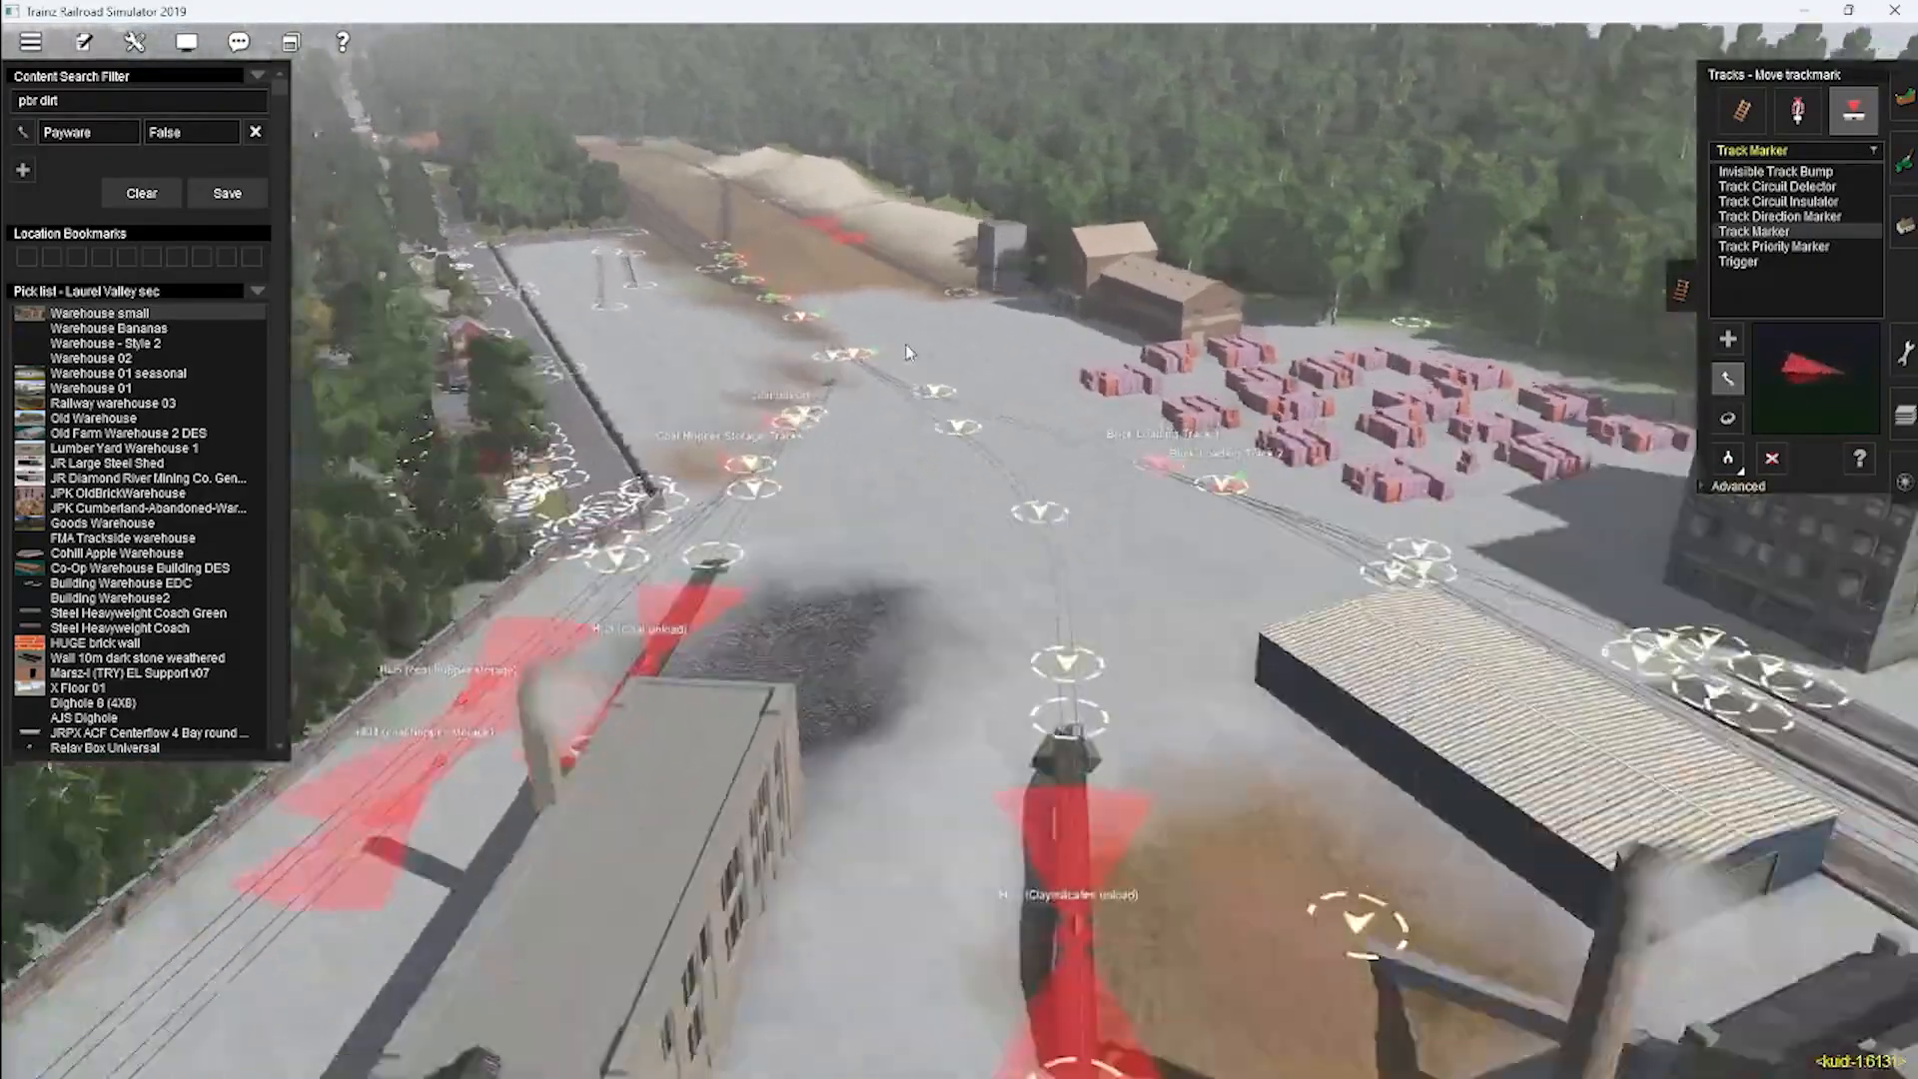
pyautogui.rightClick(895, 204)
pyautogui.press('Right')
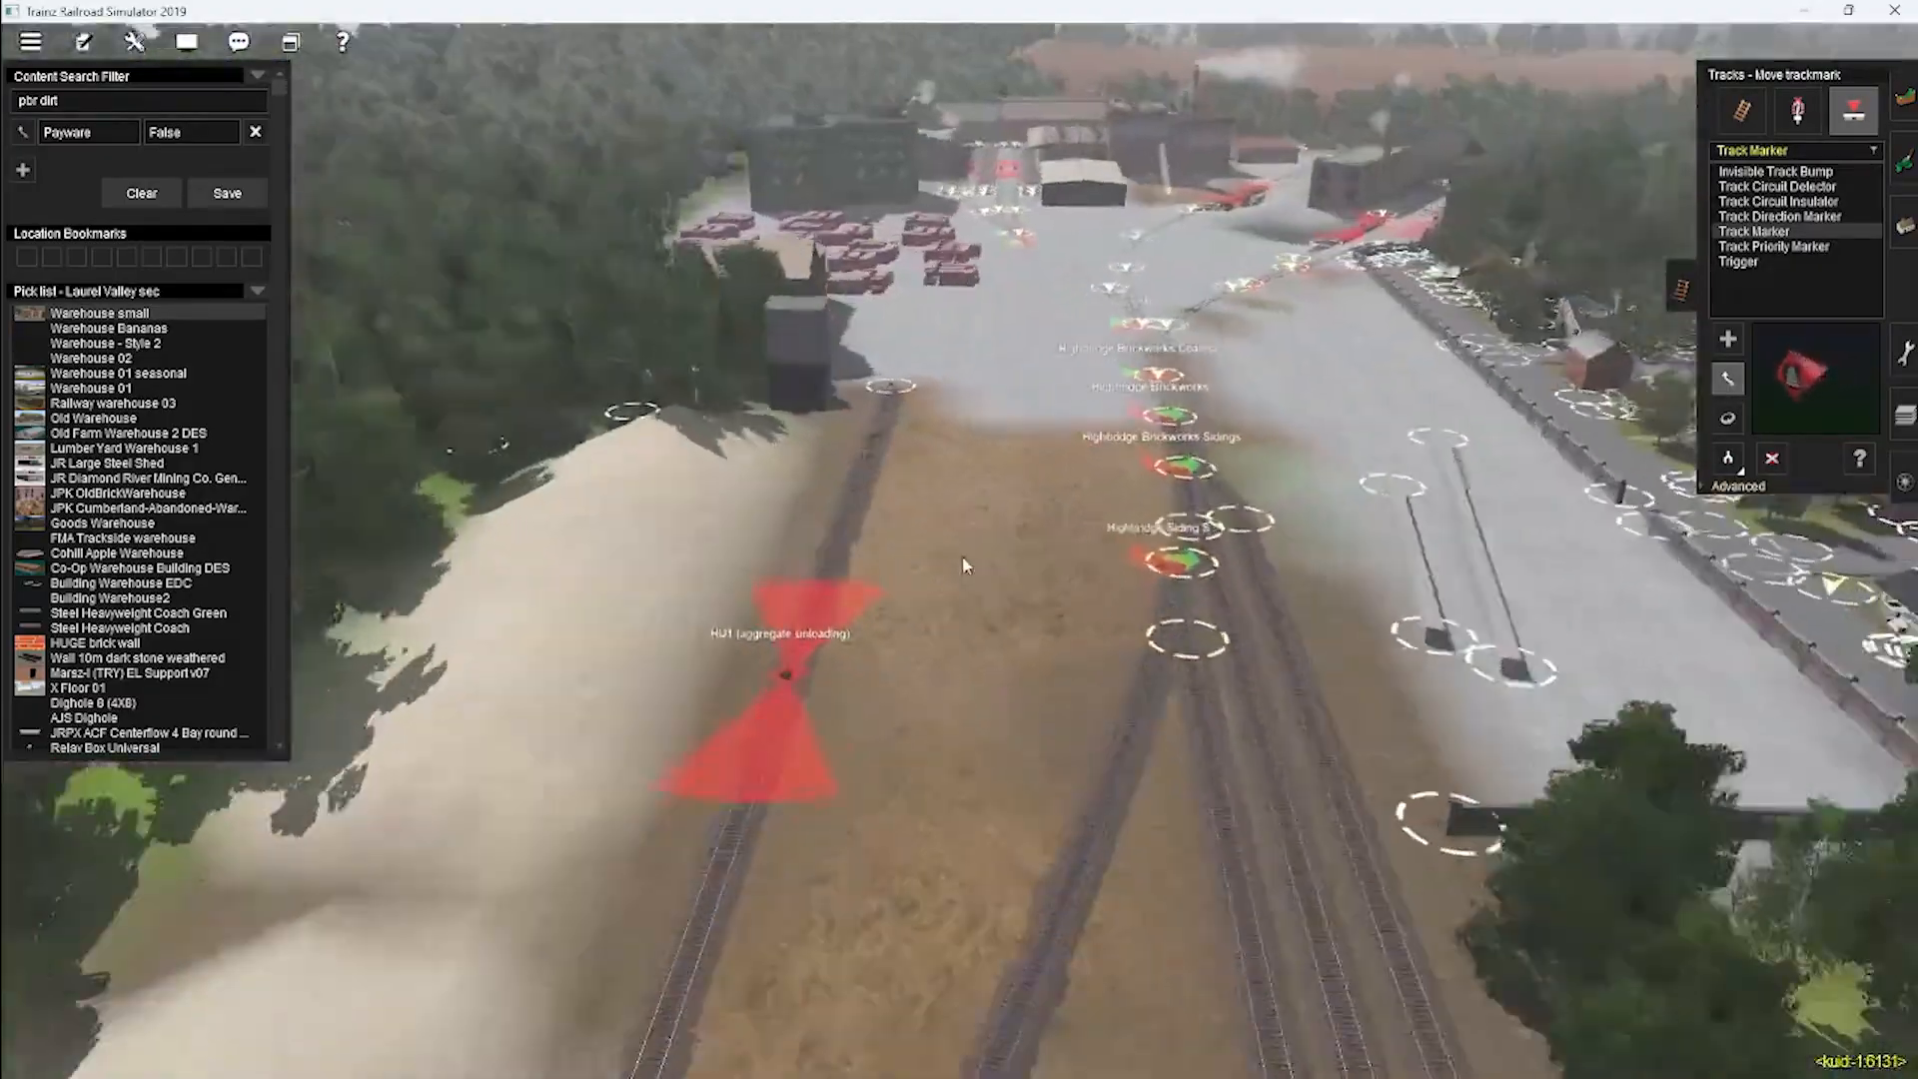
# Pick up the JR Unload Trestle object for reuse on the aggregate siding.
pyautogui.rightClick(989, 239)
pyautogui.scroll(-5, 984, 509)
pyautogui.press('F1')
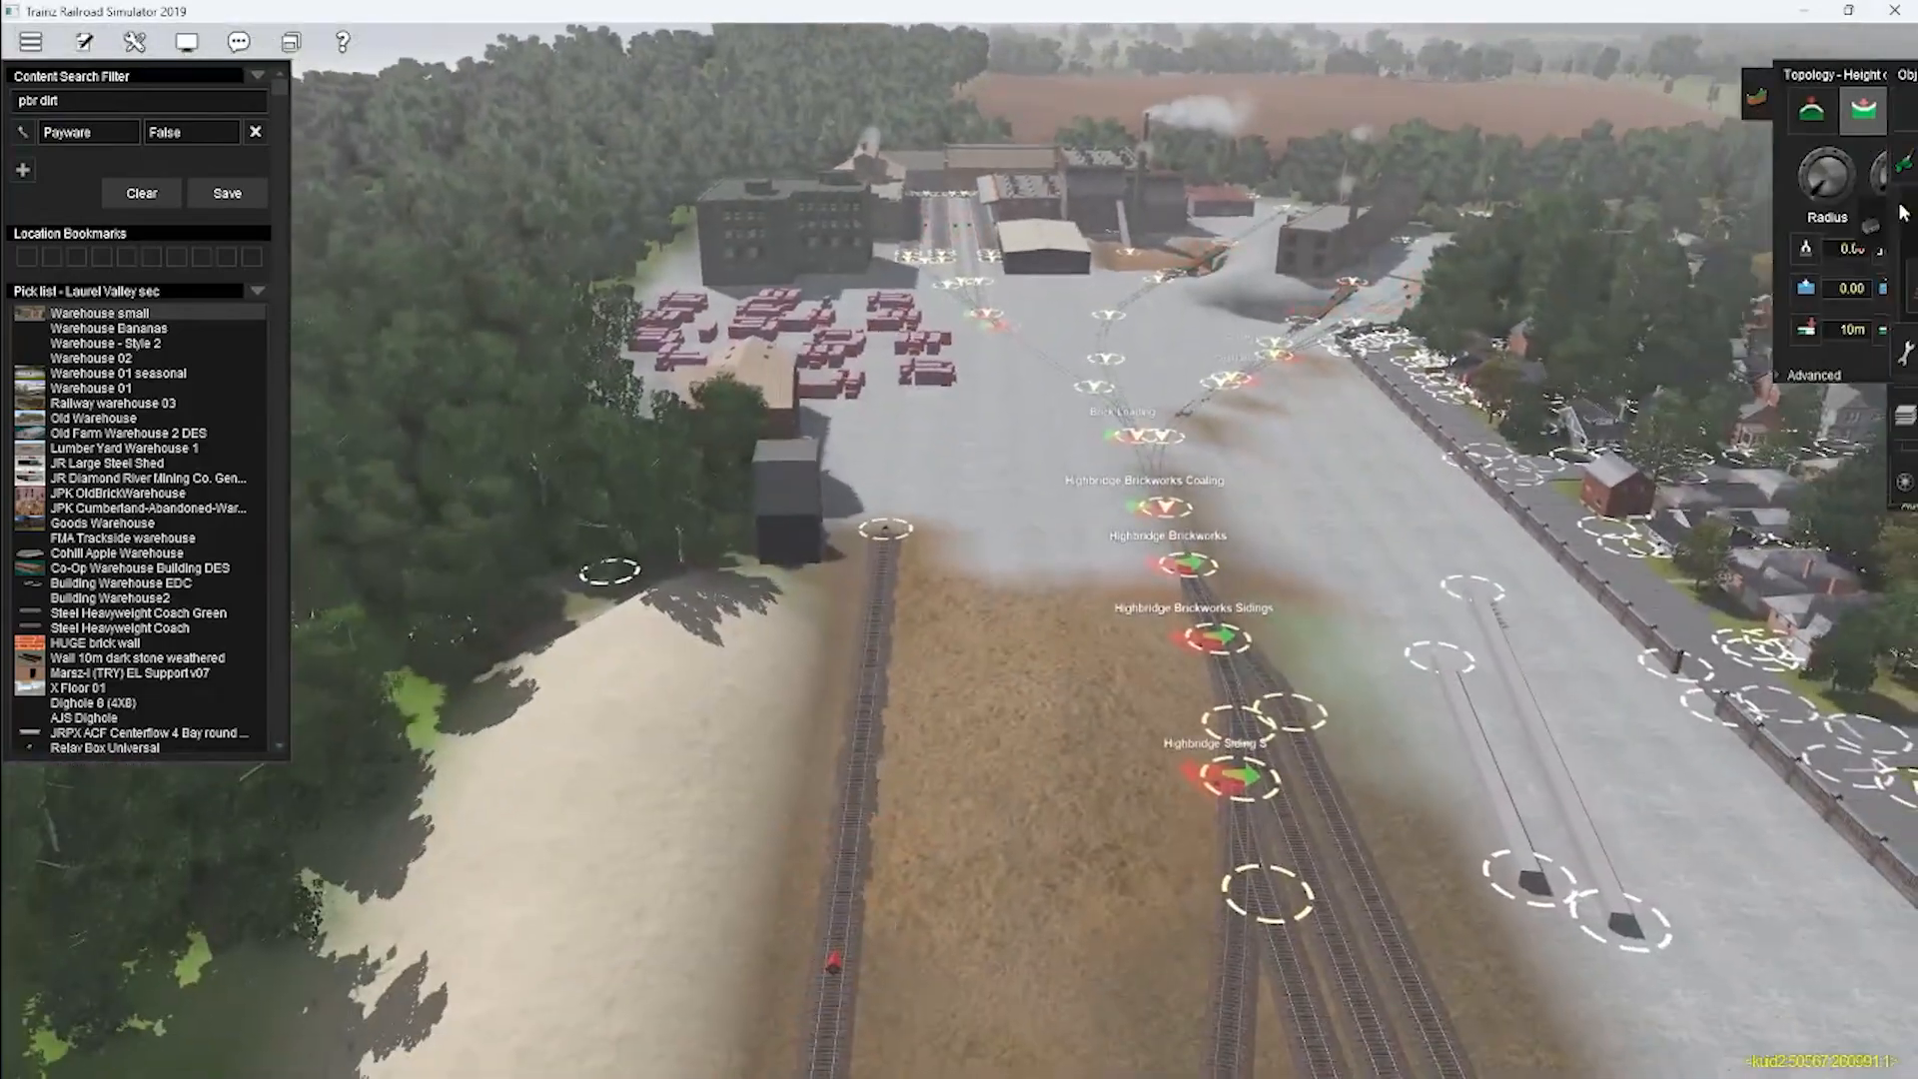
pyautogui.press('F3')
pyautogui.scroll(5, 834, 486)
pyautogui.click(831, 478)
# Place a JR Unload Trestle over the aggregate siding at its unloading track marker and align it with the track.
pyautogui.scroll(-5, 853, 700)
pyautogui.rightClick(854, 847)
pyautogui.scroll(5, 878, 565)
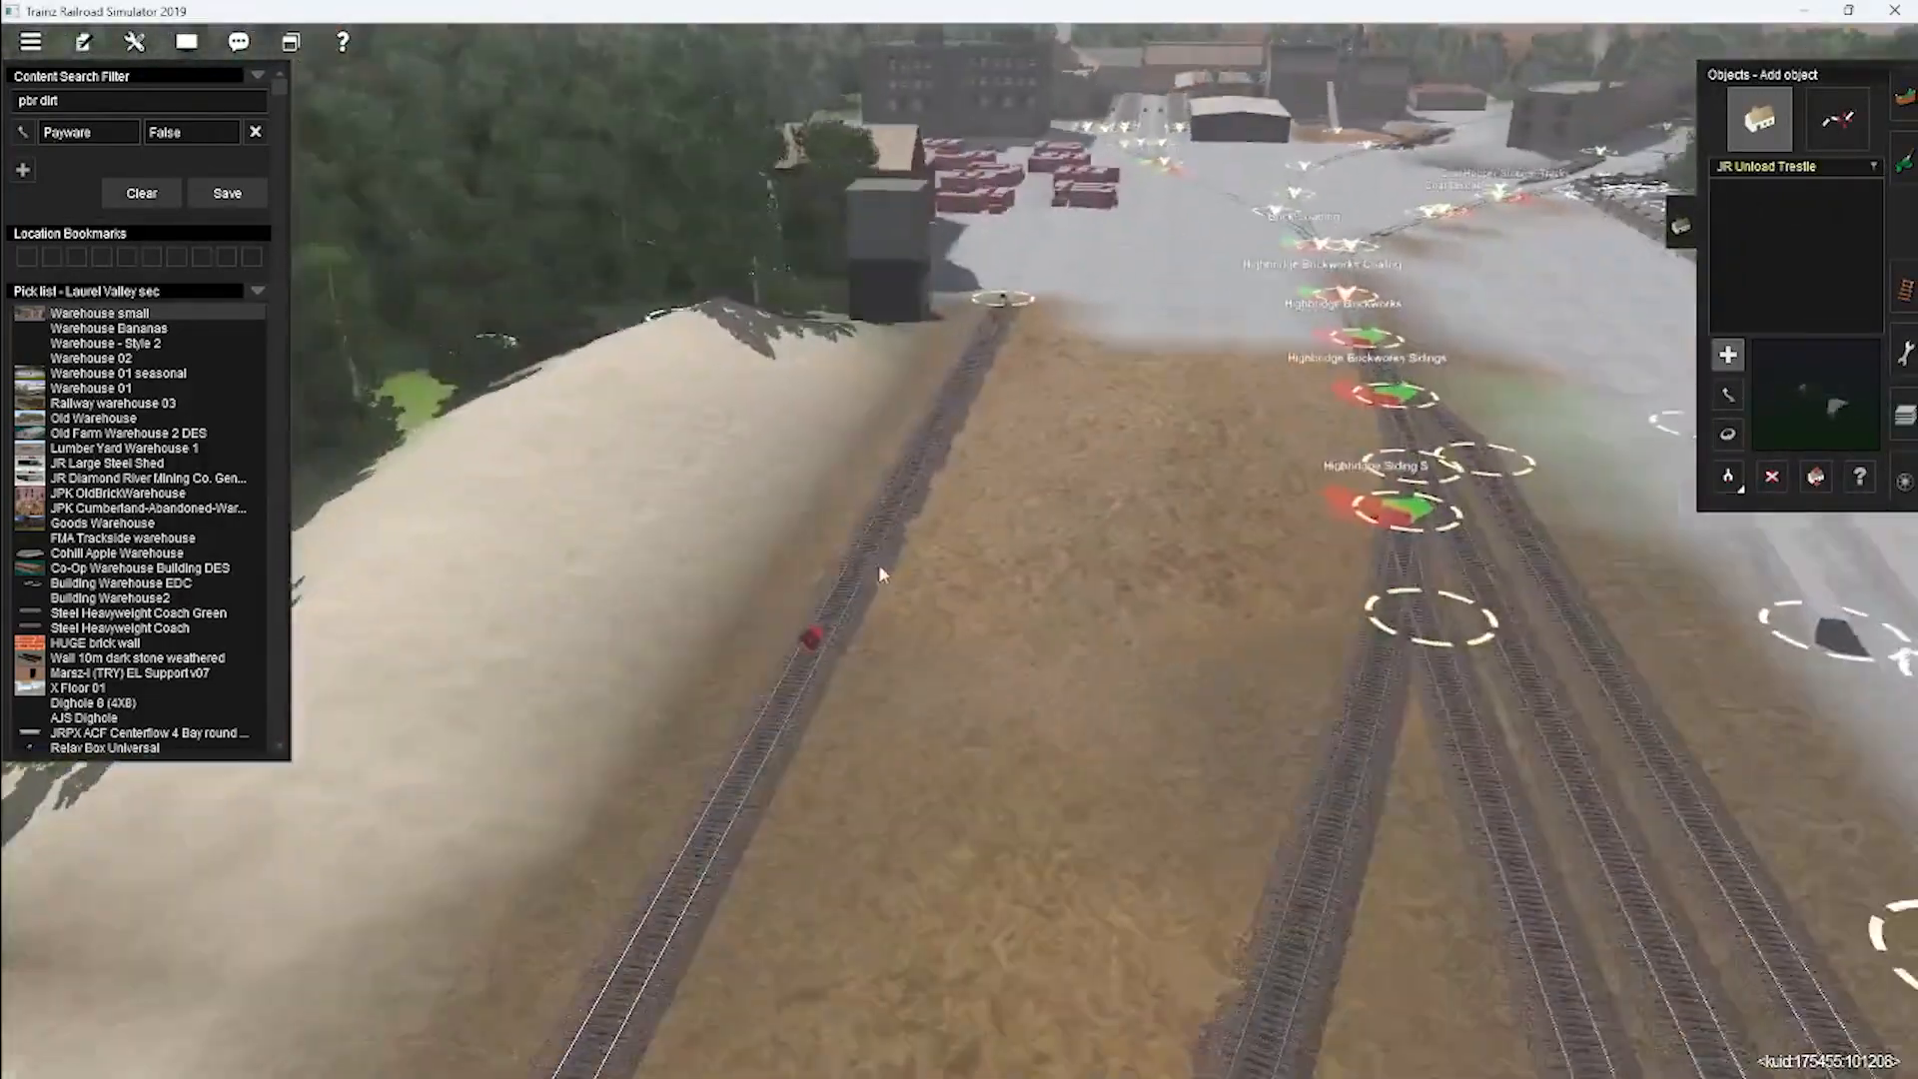
pyautogui.click(1014, 692)
pyautogui.press('F4')
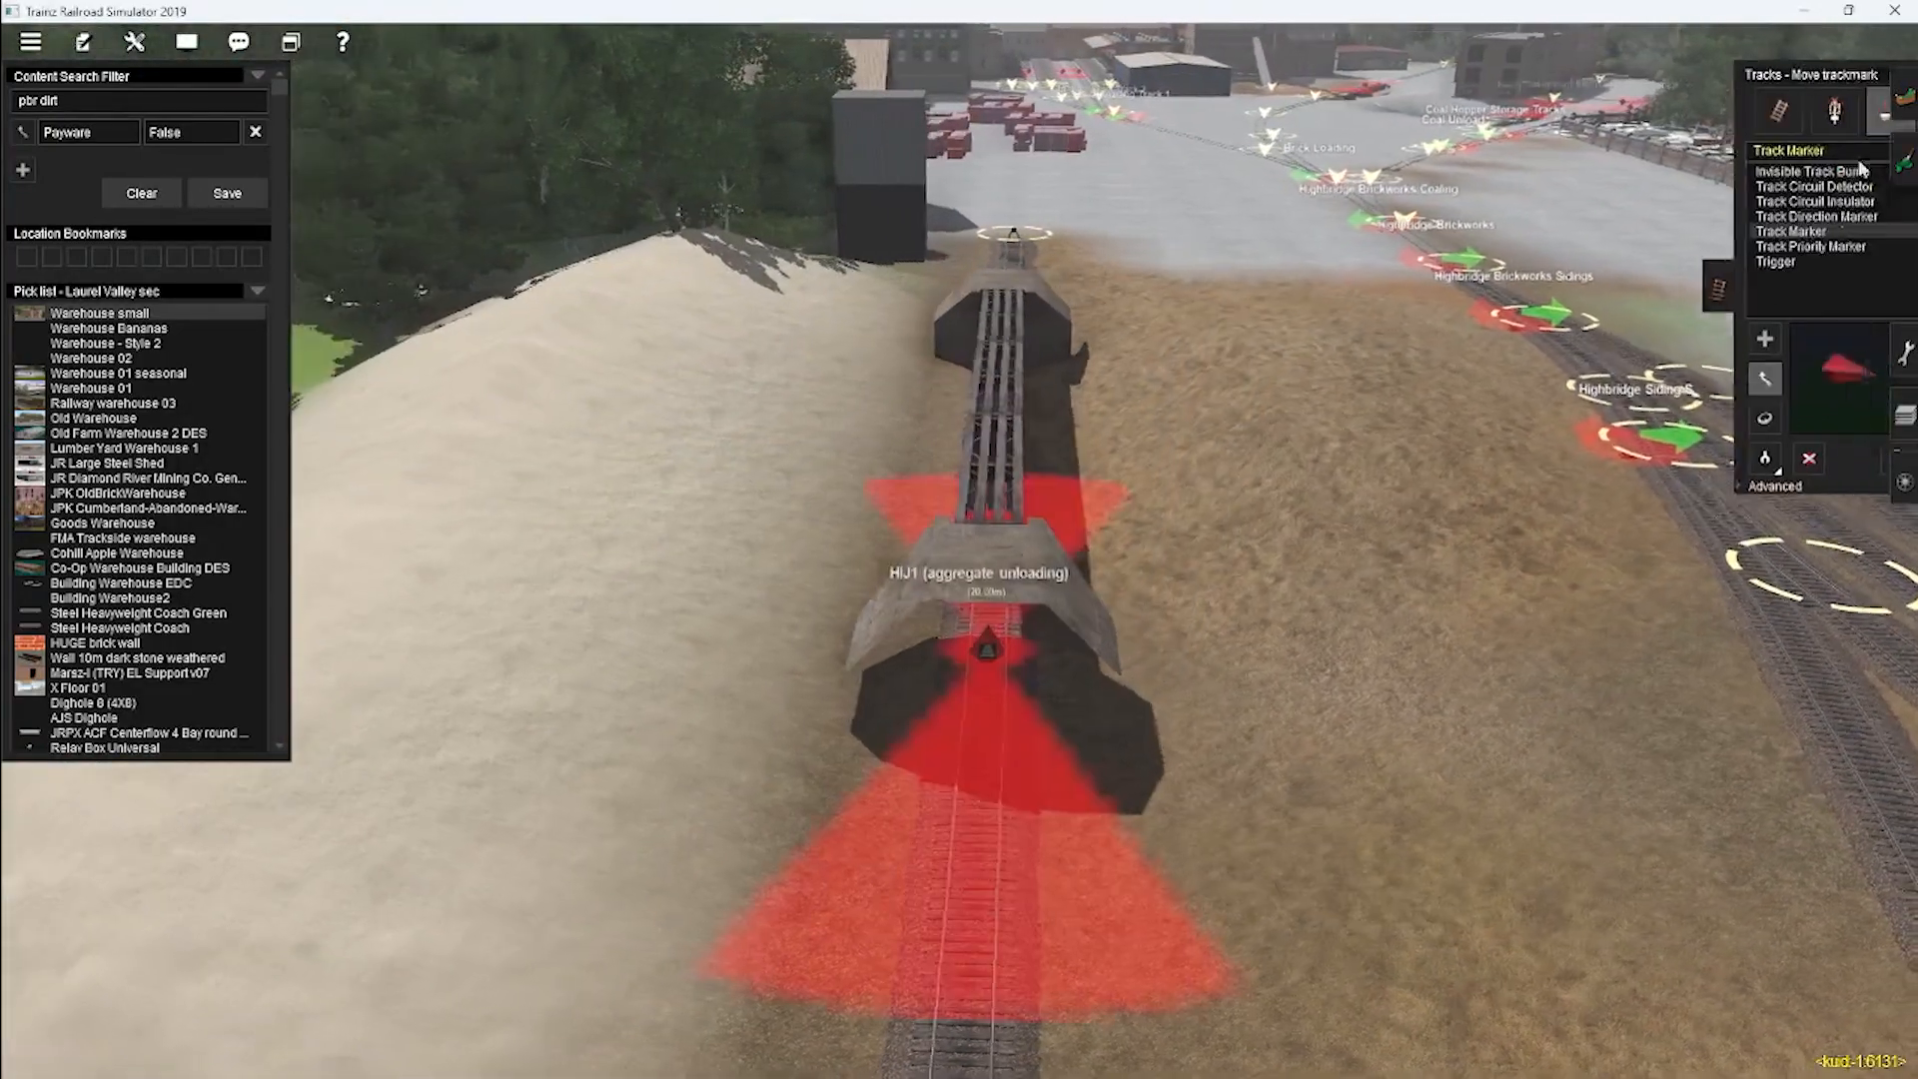
pyautogui.click(1908, 232)
pyautogui.press('Left')
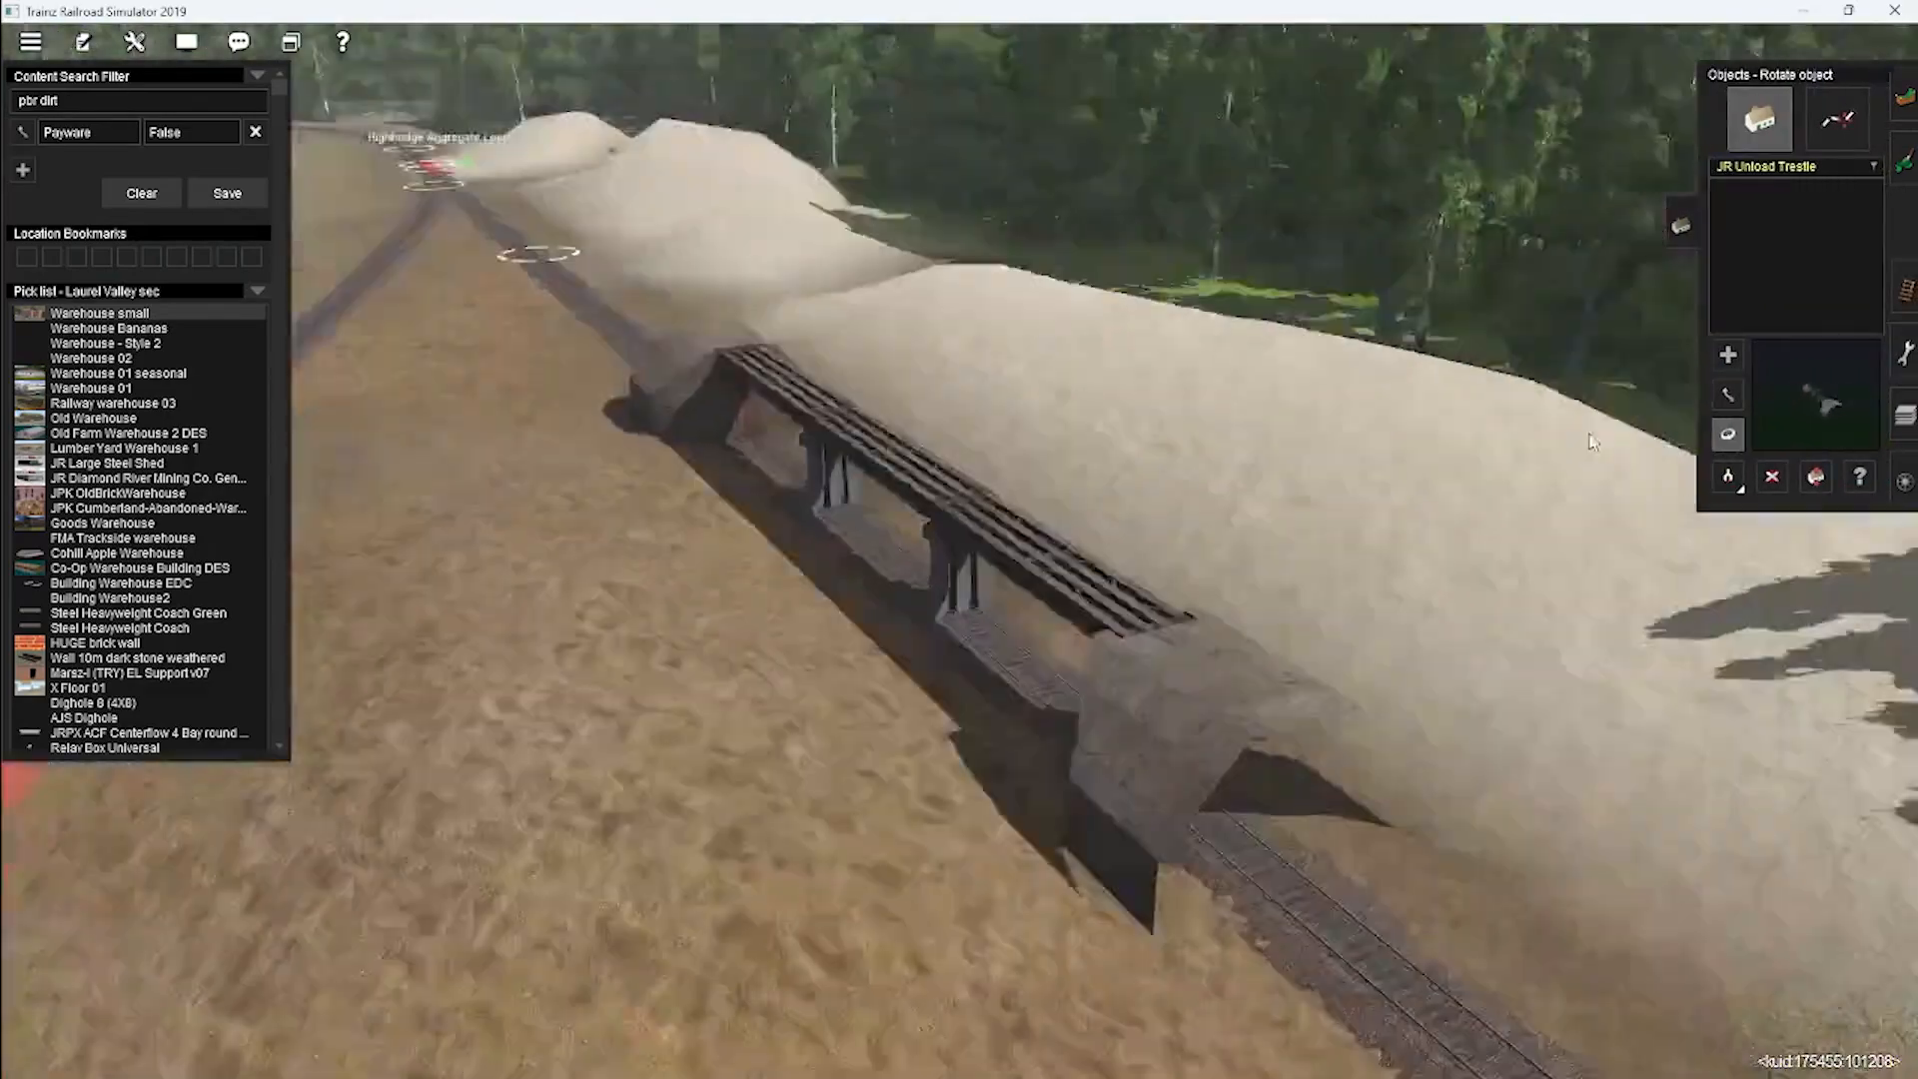
# Move the JR Unload Trestle along the aggregate siding and lower it to a height of about -1.50 m.
pyautogui.click(1728, 395)
pyautogui.moveTo(719, 535); pyautogui.dragTo(682, 267)
pyautogui.rightClick(849, 299)
pyautogui.press('Left')
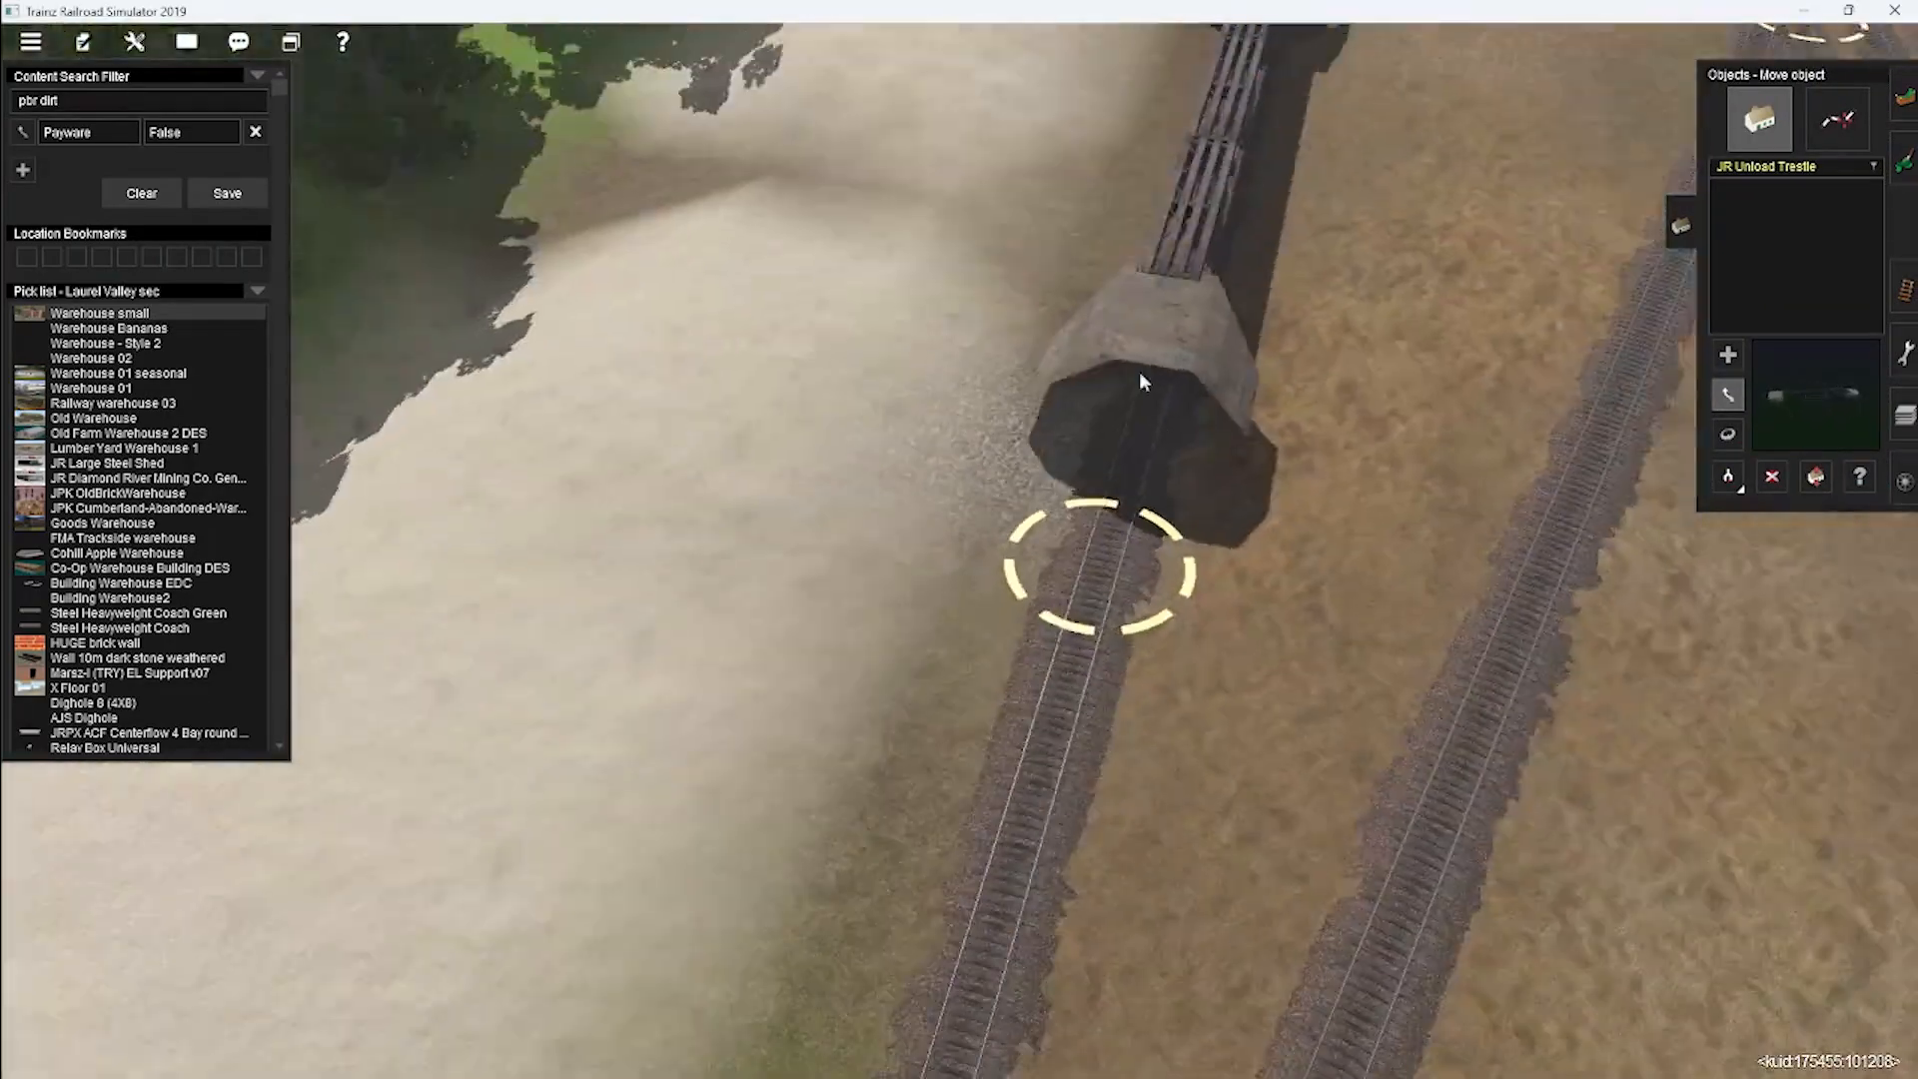
pyautogui.moveTo(1119, 300); pyautogui.dragTo(1105, 375)
pyautogui.rightClick(1109, 377)
pyautogui.press('Left')
pyautogui.press('Down')
pyautogui.click(1815, 476)
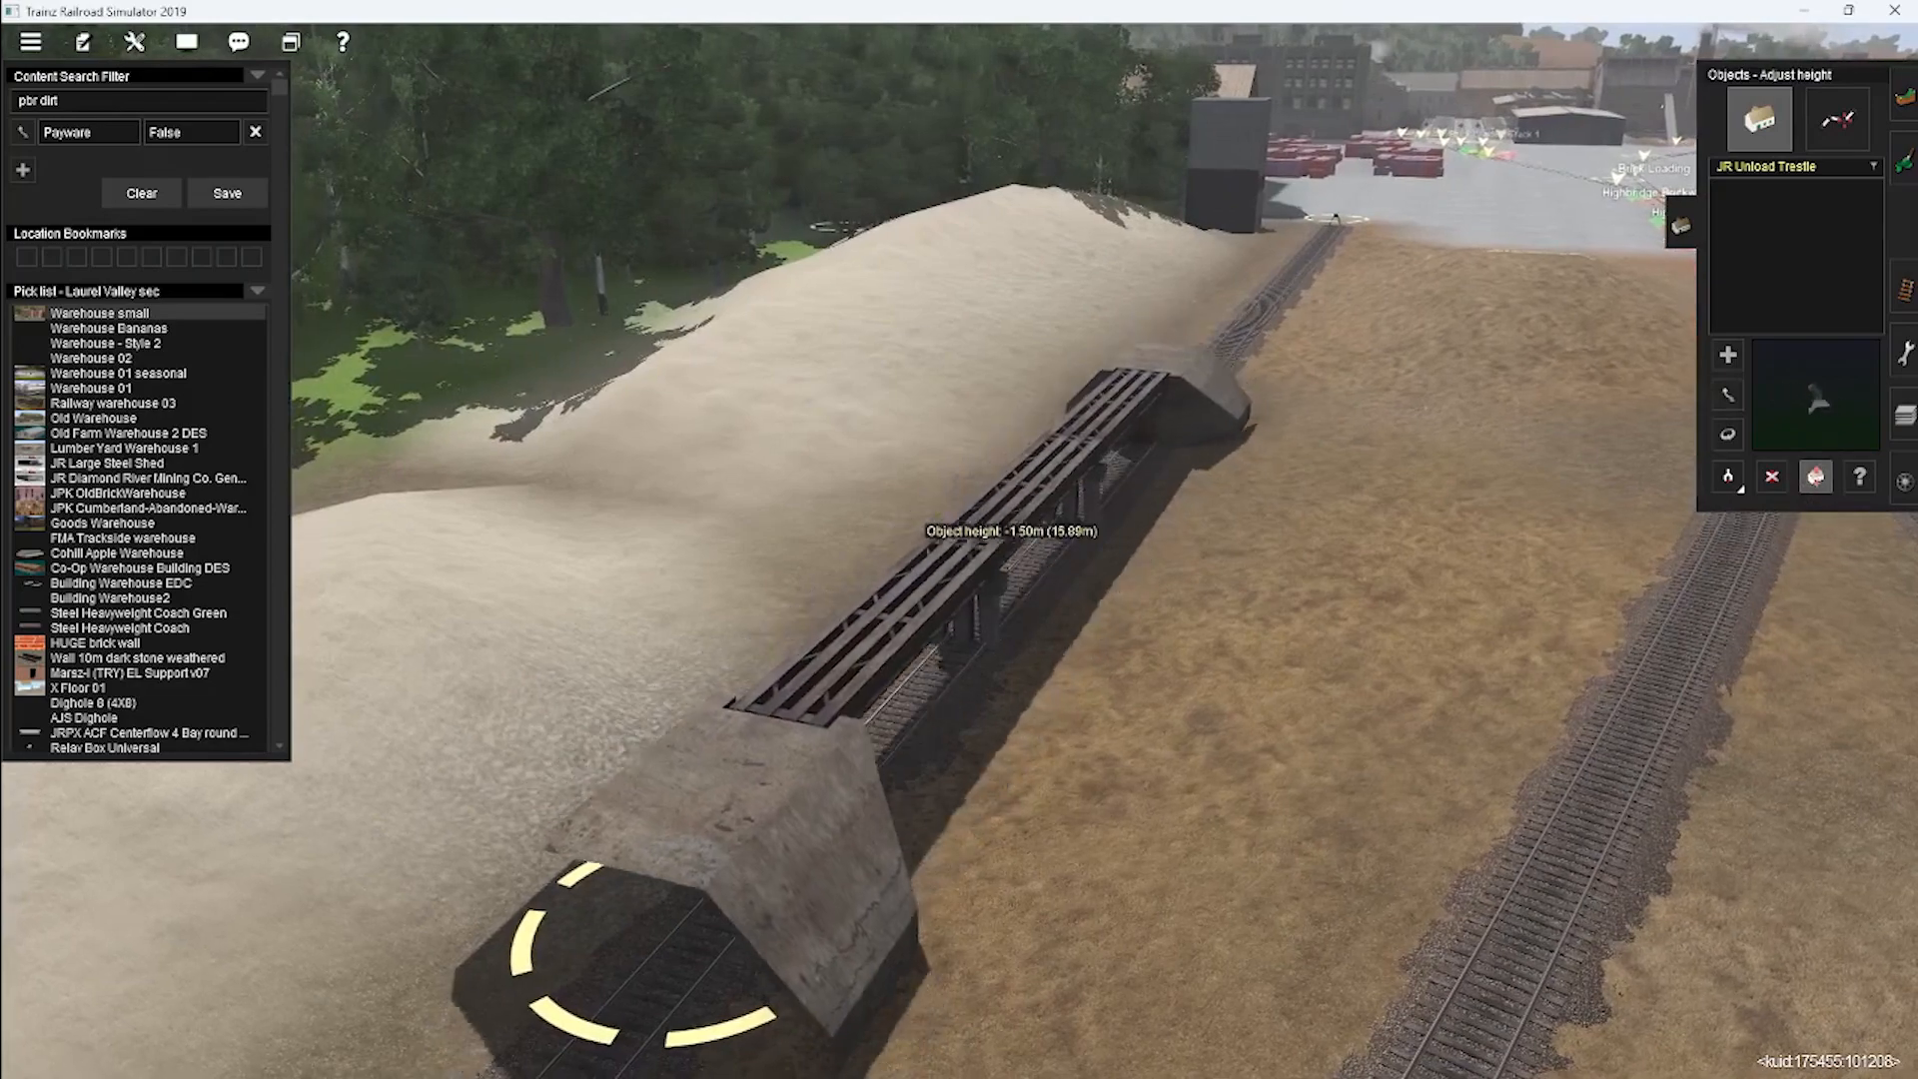
# Enlarge the terrain brush and lower the ground beneath and beside the aggregate unloading trestle.
pyautogui.click(1905, 98)
pyautogui.click(1810, 114)
pyautogui.press('Left')
pyautogui.press('Up')
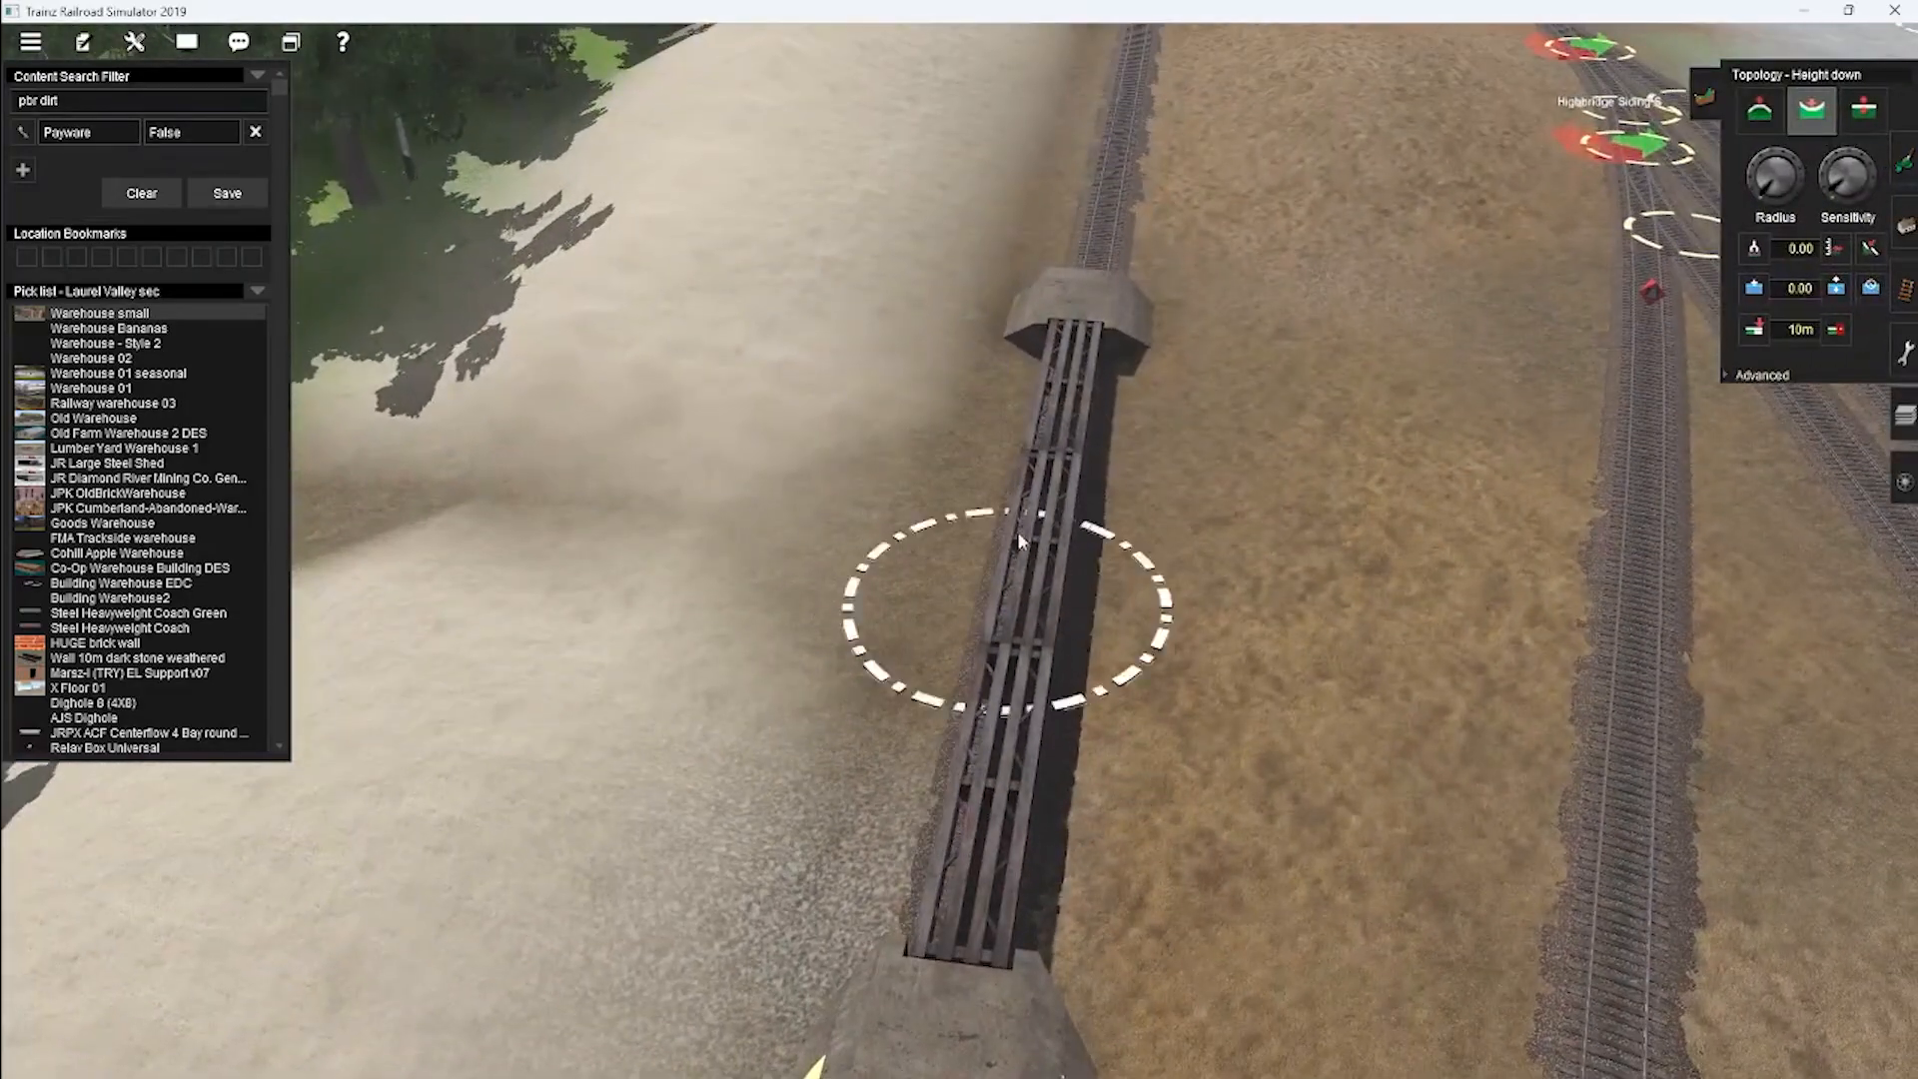
pyautogui.press('Left')
pyautogui.press('Down')
pyautogui.moveTo(1759, 187); pyautogui.dragTo(1758, 177)
pyautogui.press('Up')
pyautogui.press('Left')
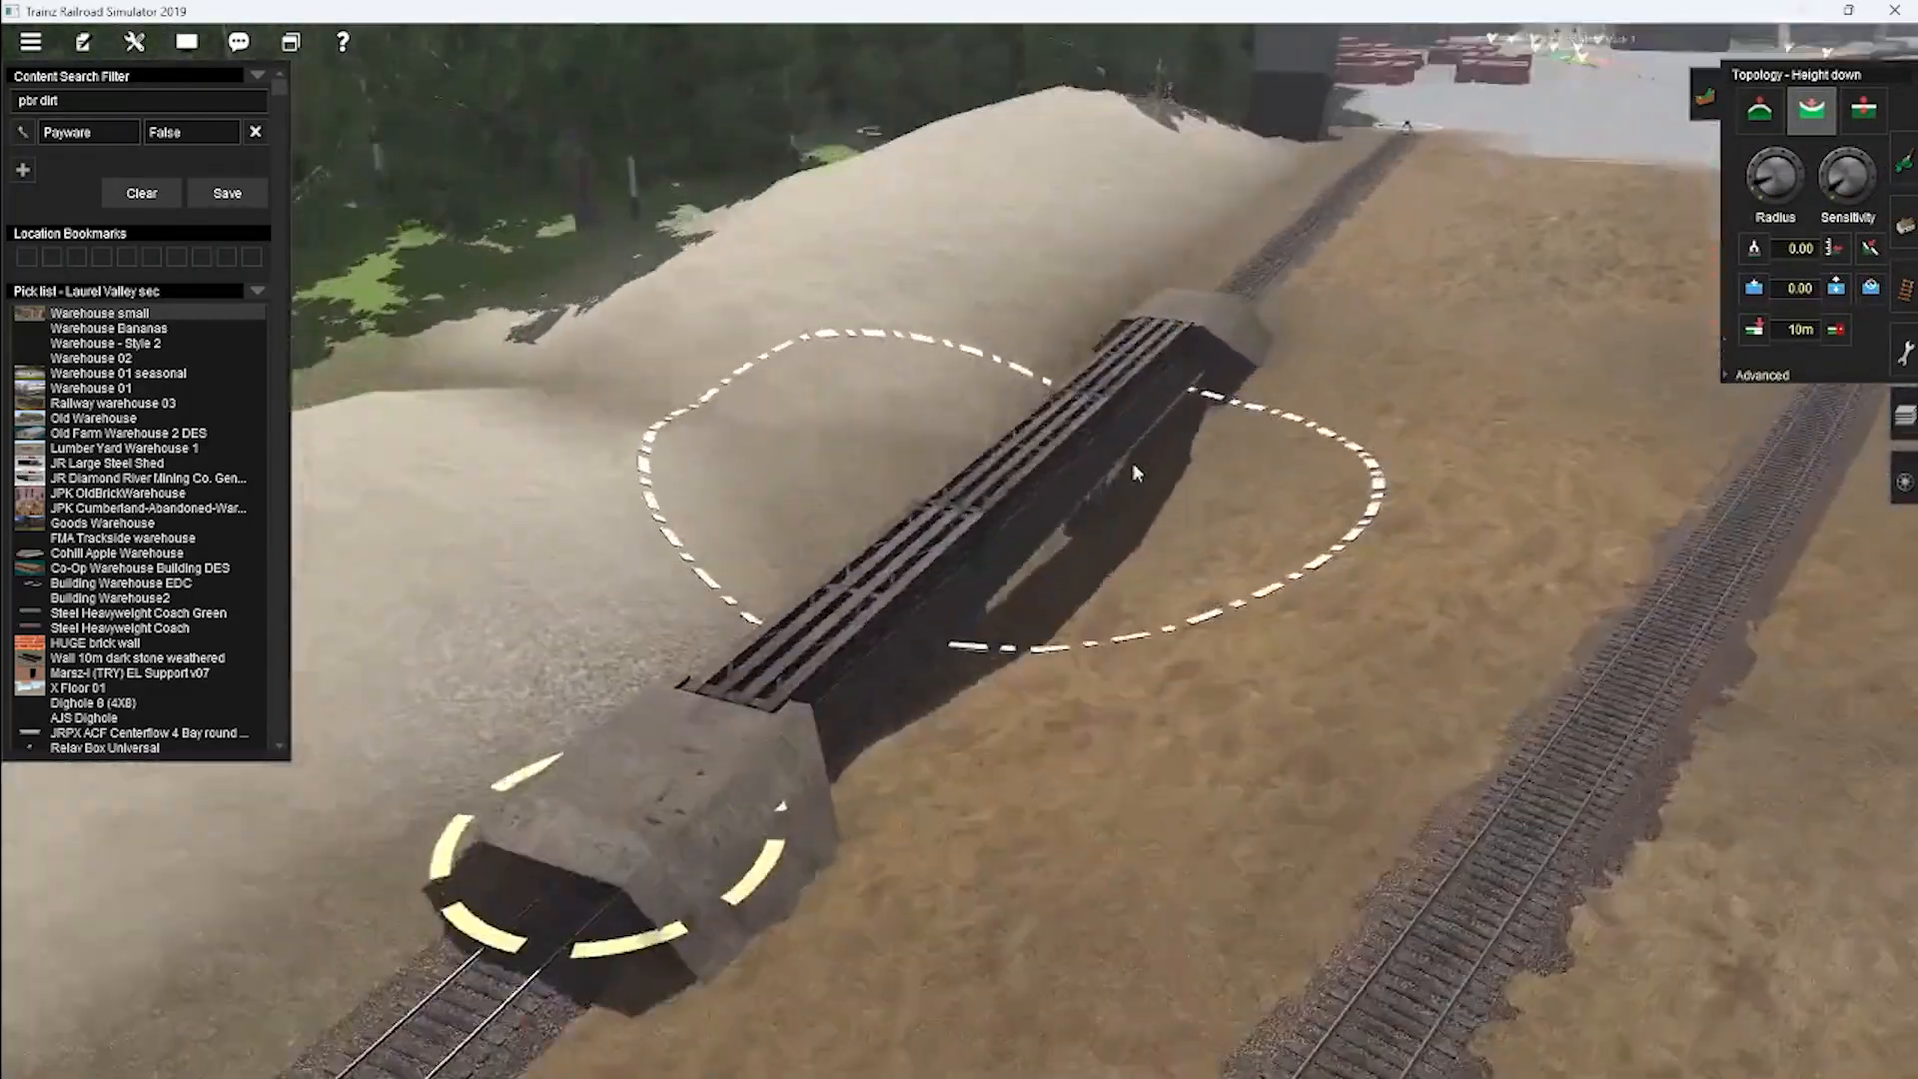
# Adjust the JR Unload Trestle's height and position so its deck meets the aggregate siding's rails.
pyautogui.click(1904, 226)
pyautogui.moveTo(1039, 405); pyautogui.dragTo(1053, 360)
pyautogui.click(1728, 394)
pyautogui.press('Left')
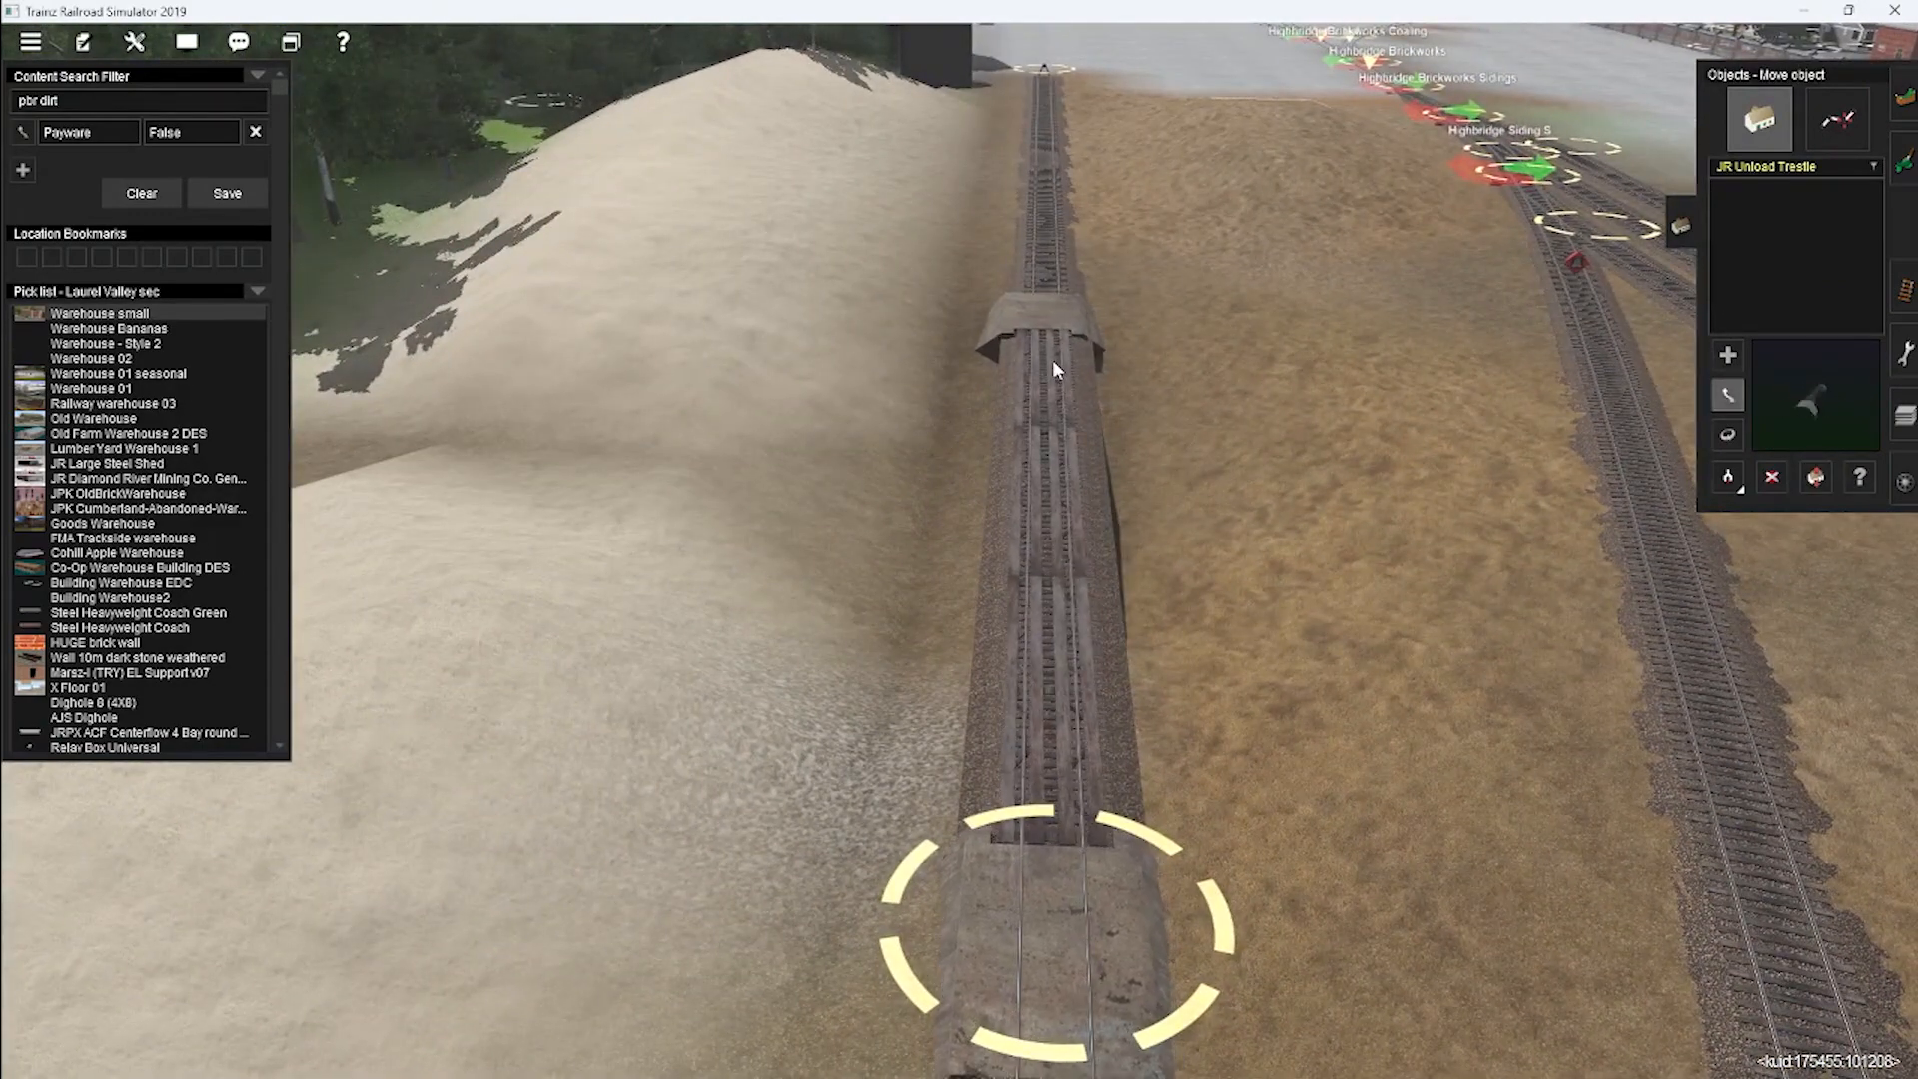
# Rotate and shift the JR Unload Trestle along the aggregate siding until its deck and abutments line up with the rails.
pyautogui.press('r')
pyautogui.rightClick(1043, 396)
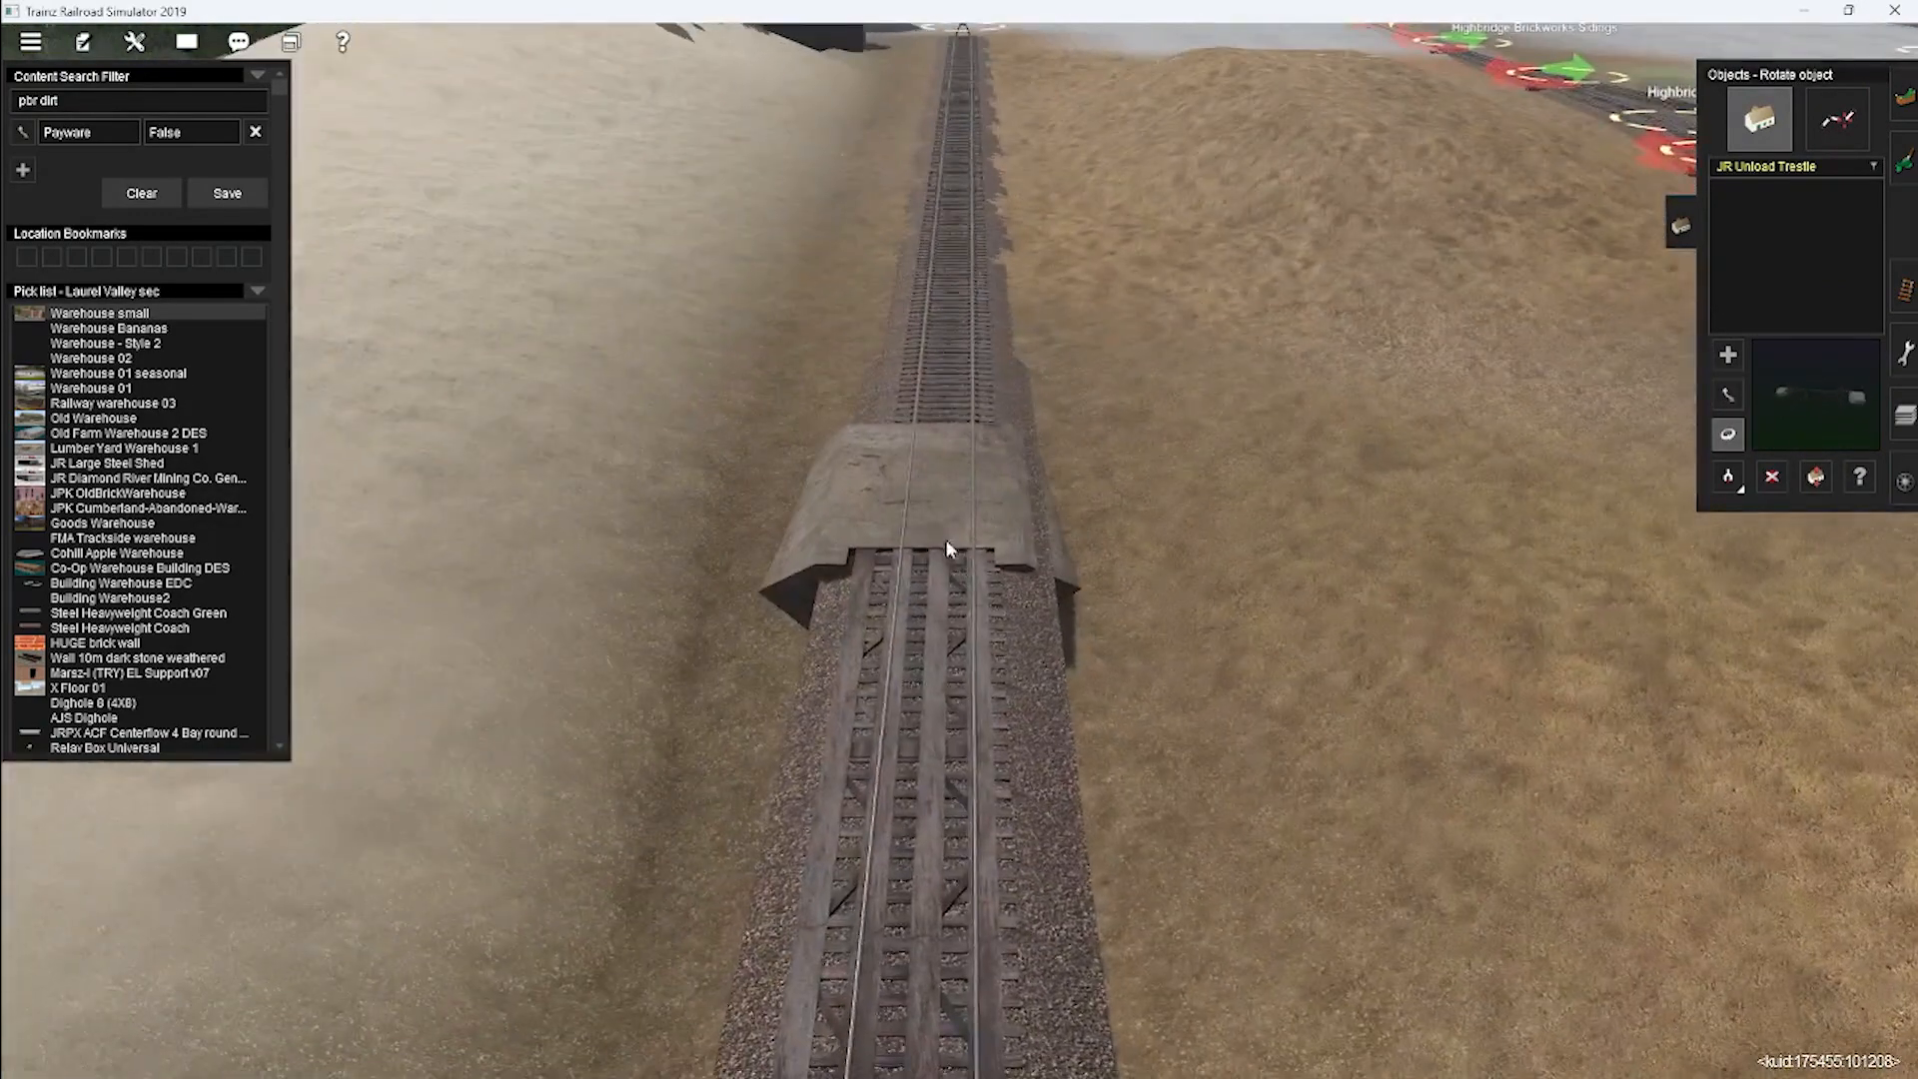
pyautogui.press('Left')
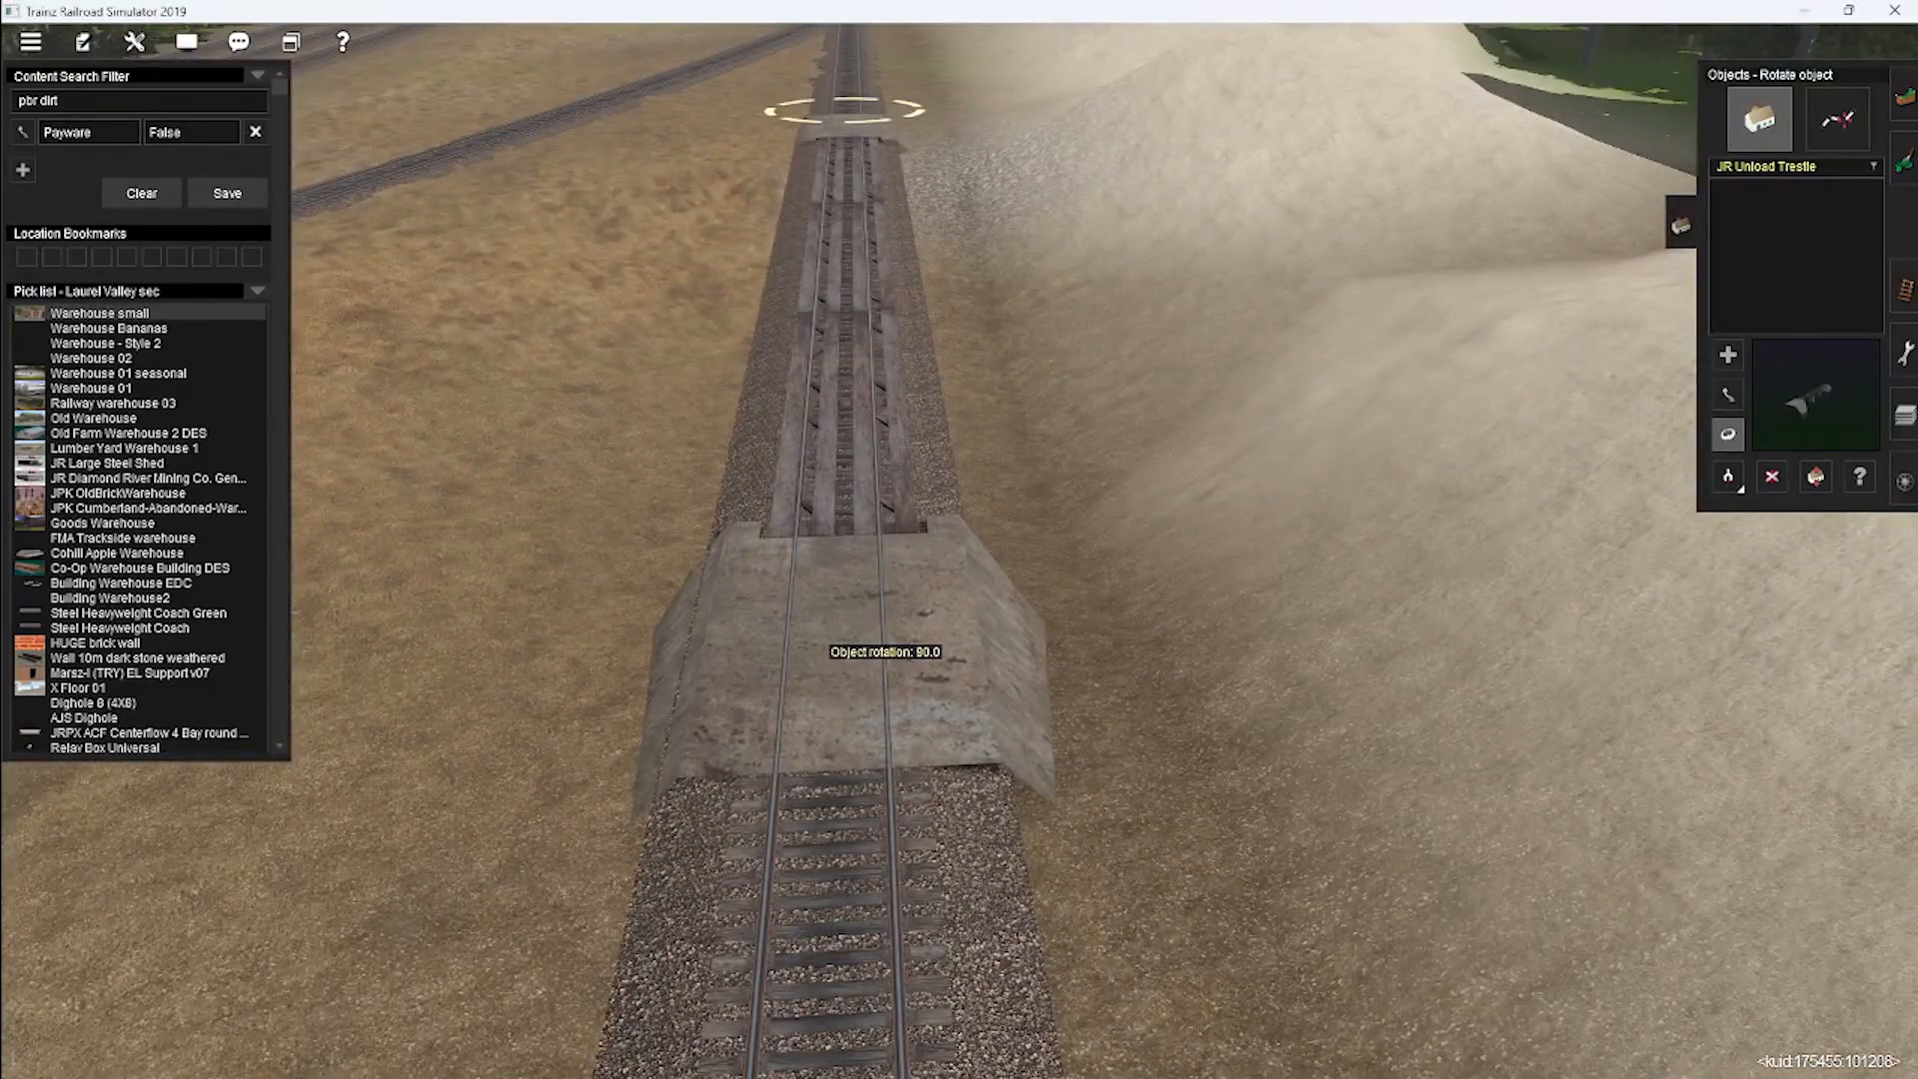
pyautogui.scroll(-4, 869, 679)
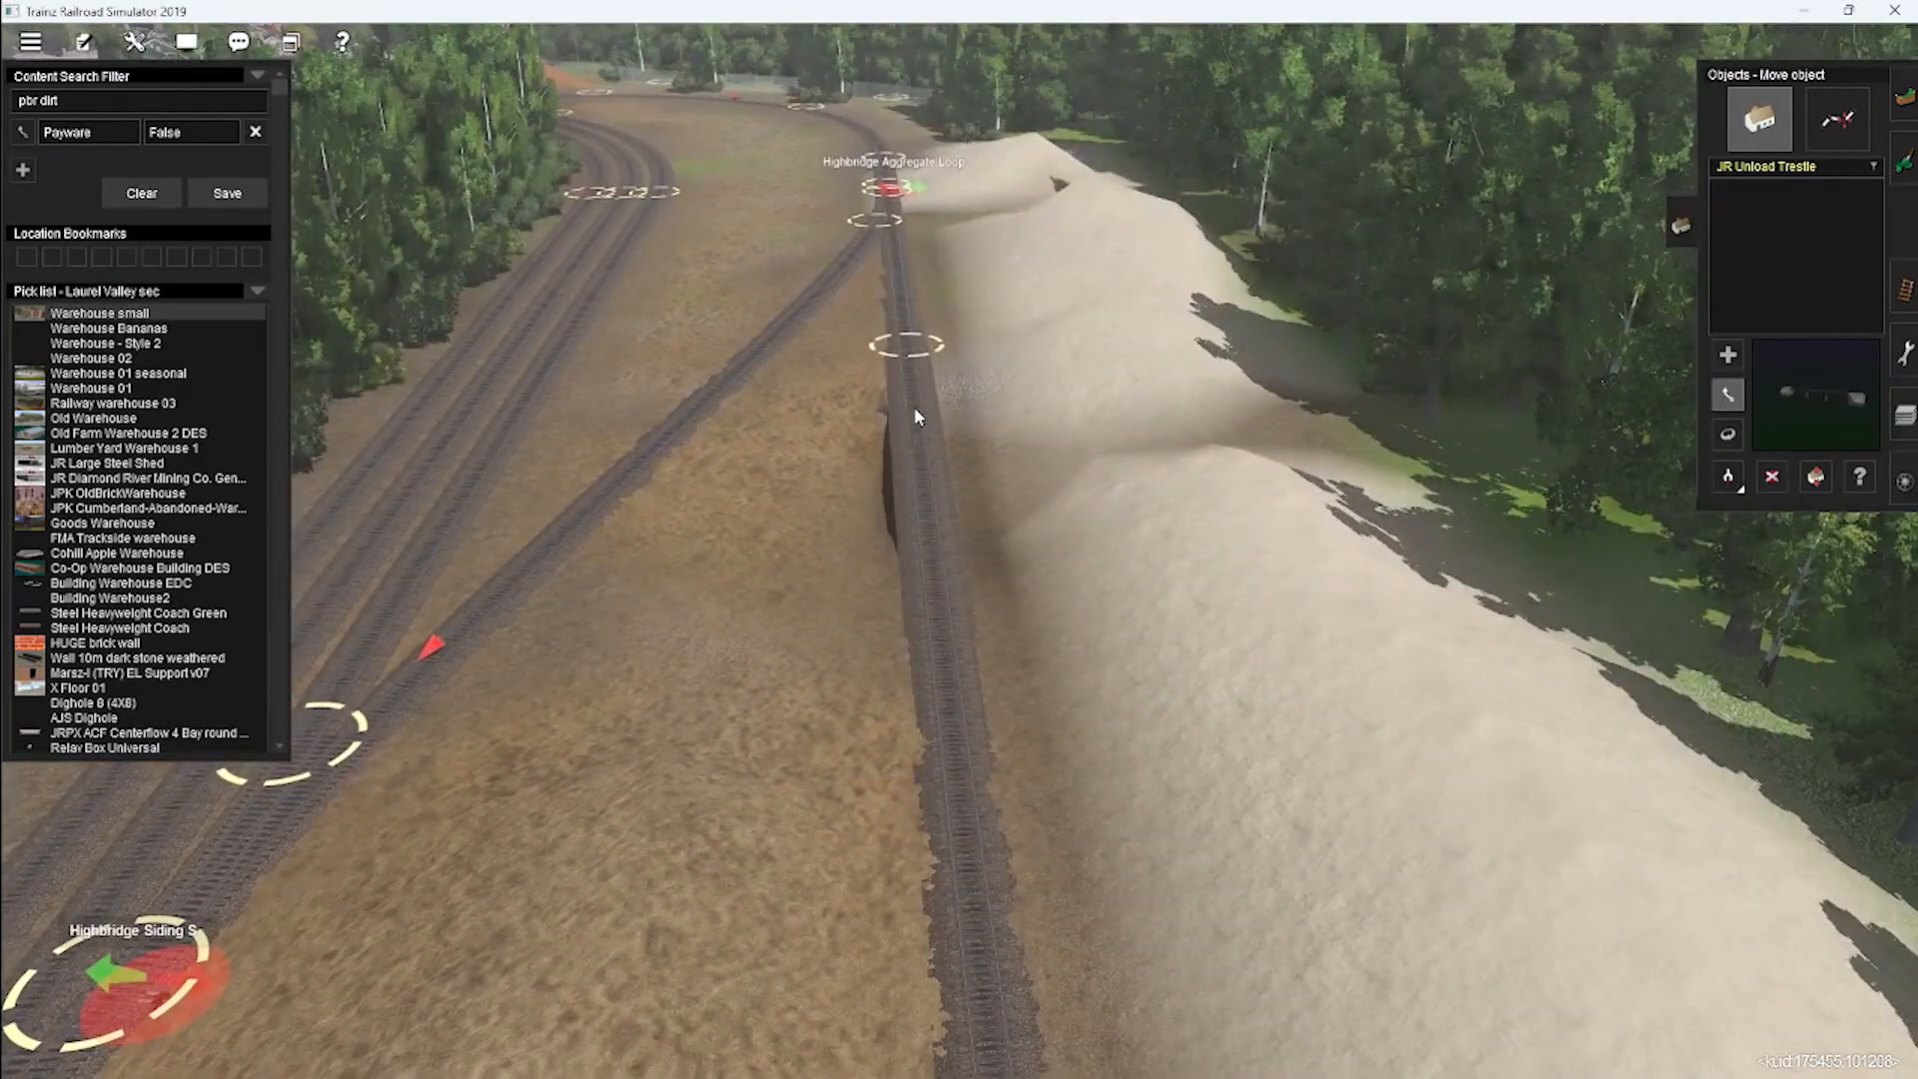
pyautogui.scroll(4, 919, 387)
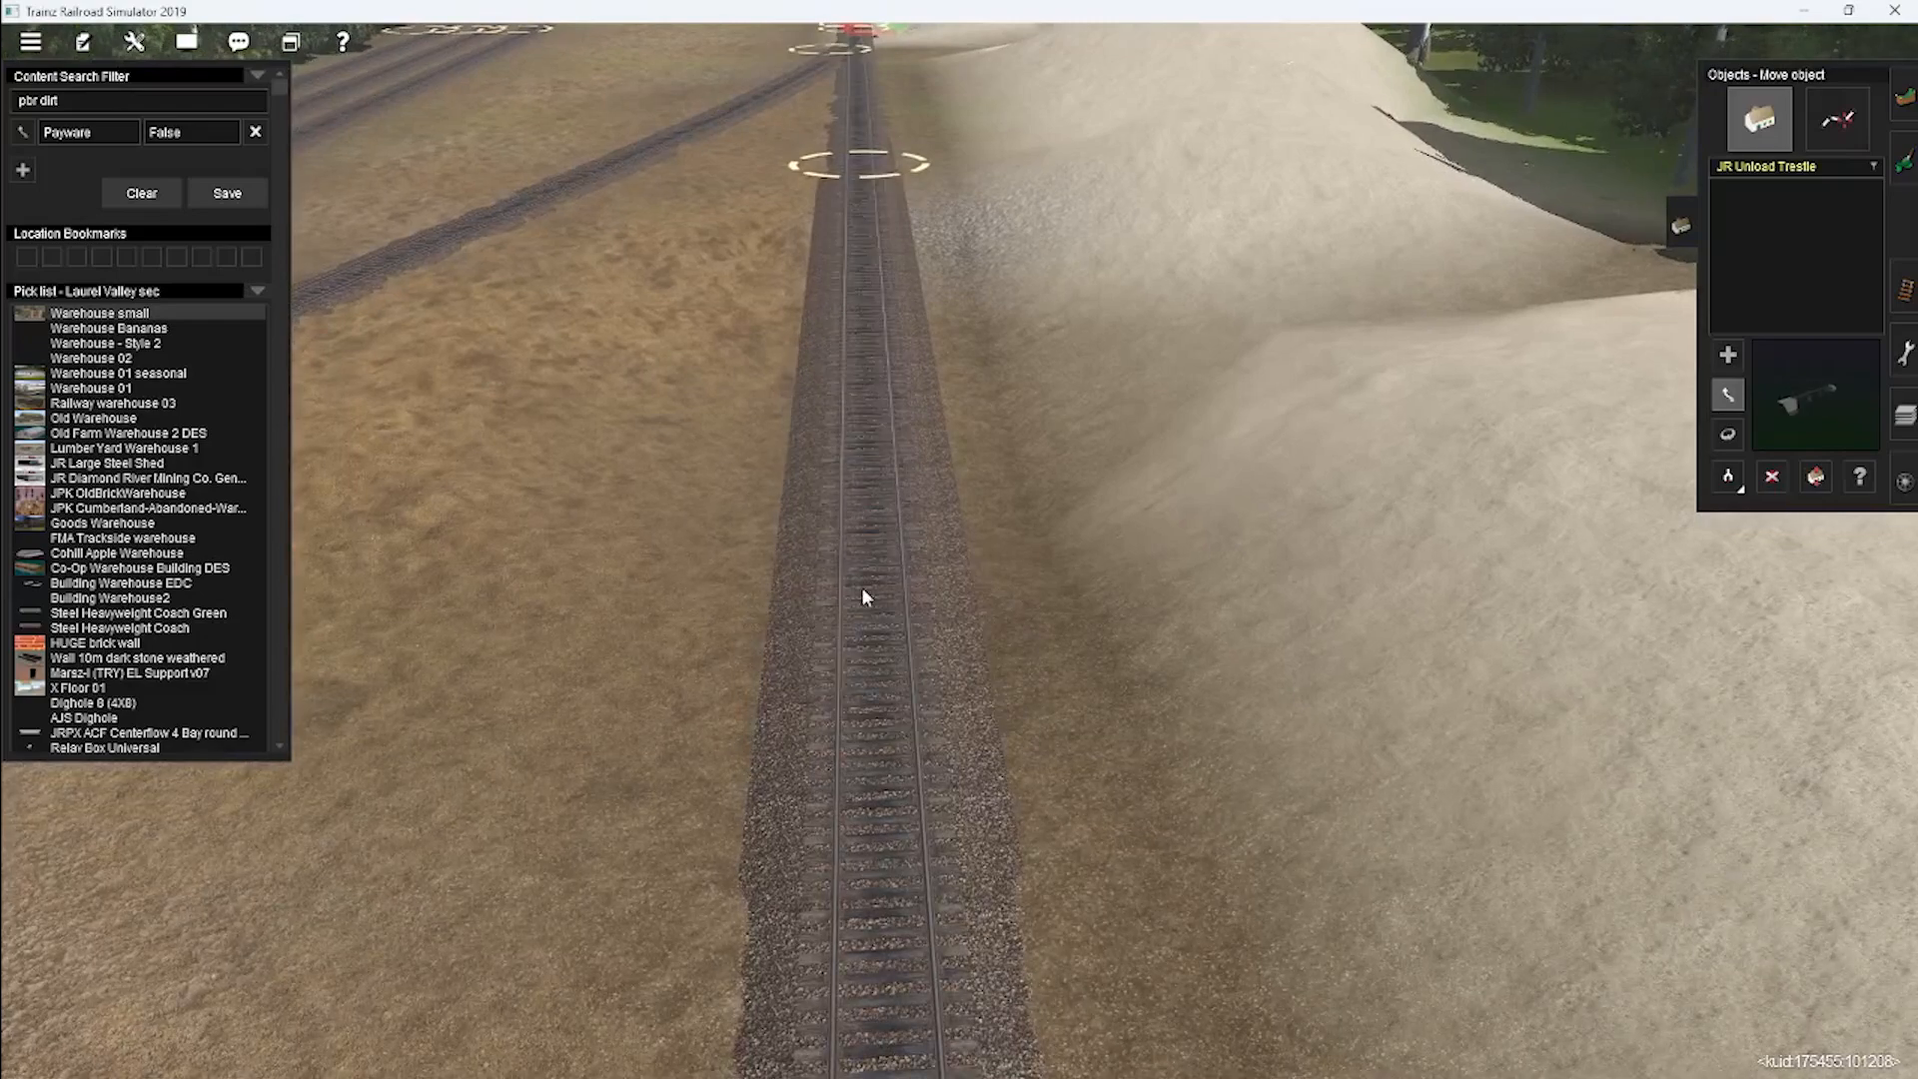
pyautogui.moveTo(867, 260); pyautogui.dragTo(867, 264)
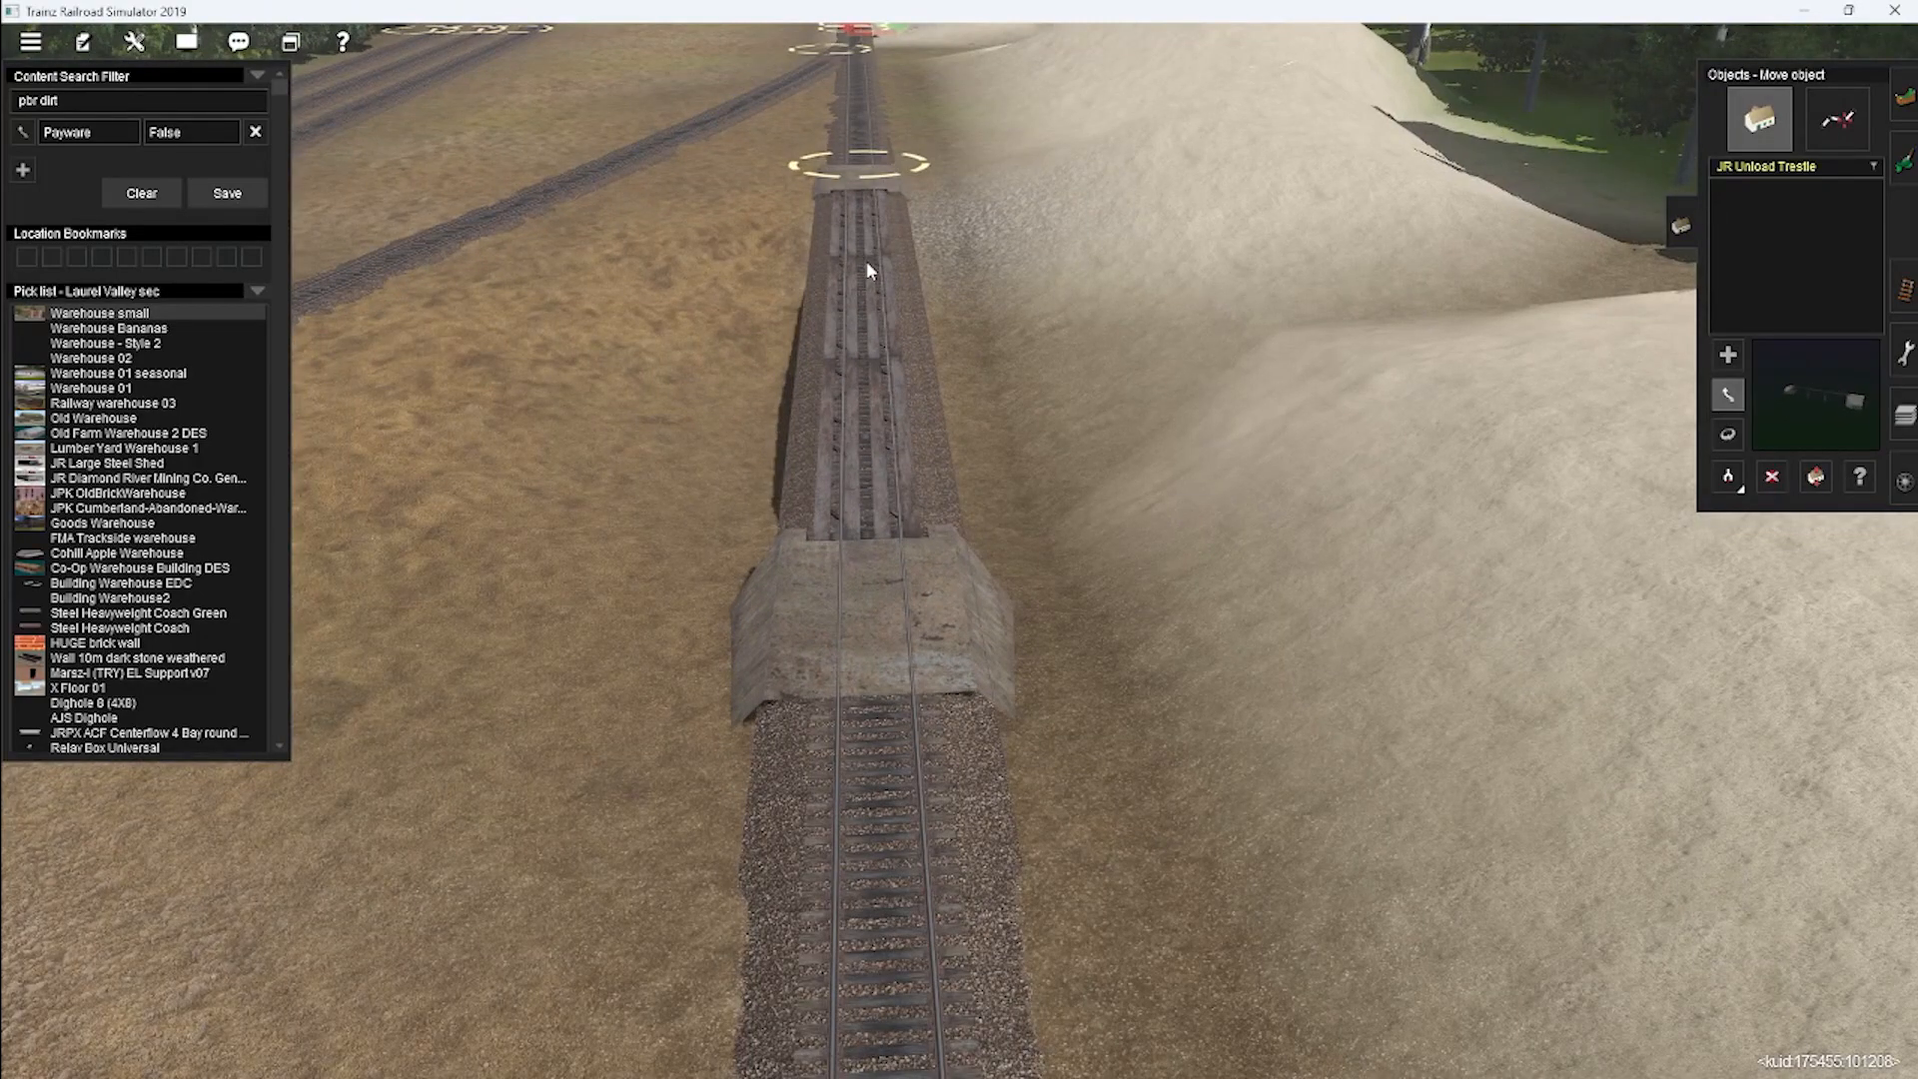
pyautogui.moveTo(866, 261); pyautogui.dragTo(659, 500, button='right')
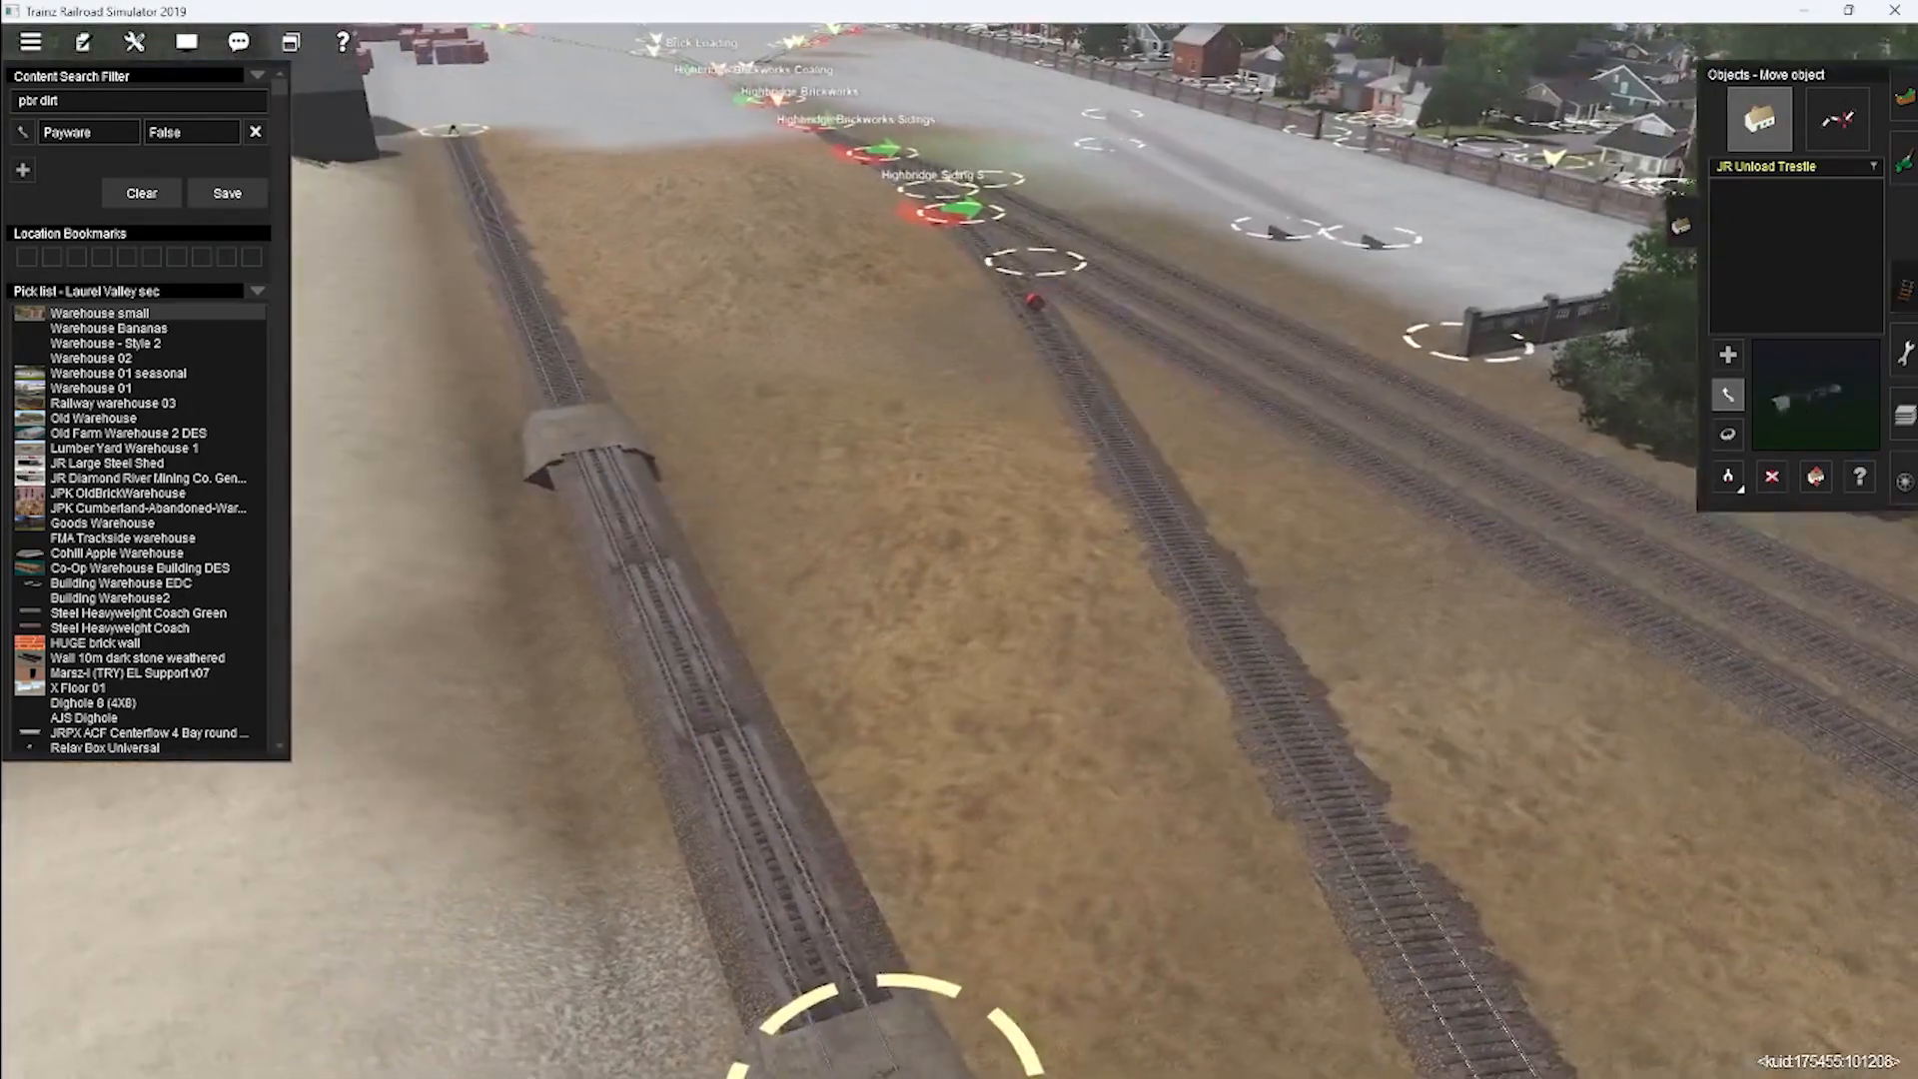
# Replace the ballasted track over the unloading trestle with YR Bridge Track and apply a vertex height of 17.39 to its end.
pyautogui.click(1815, 517)
pyautogui.moveTo(835, 440); pyautogui.dragTo(829, 488, button='right')
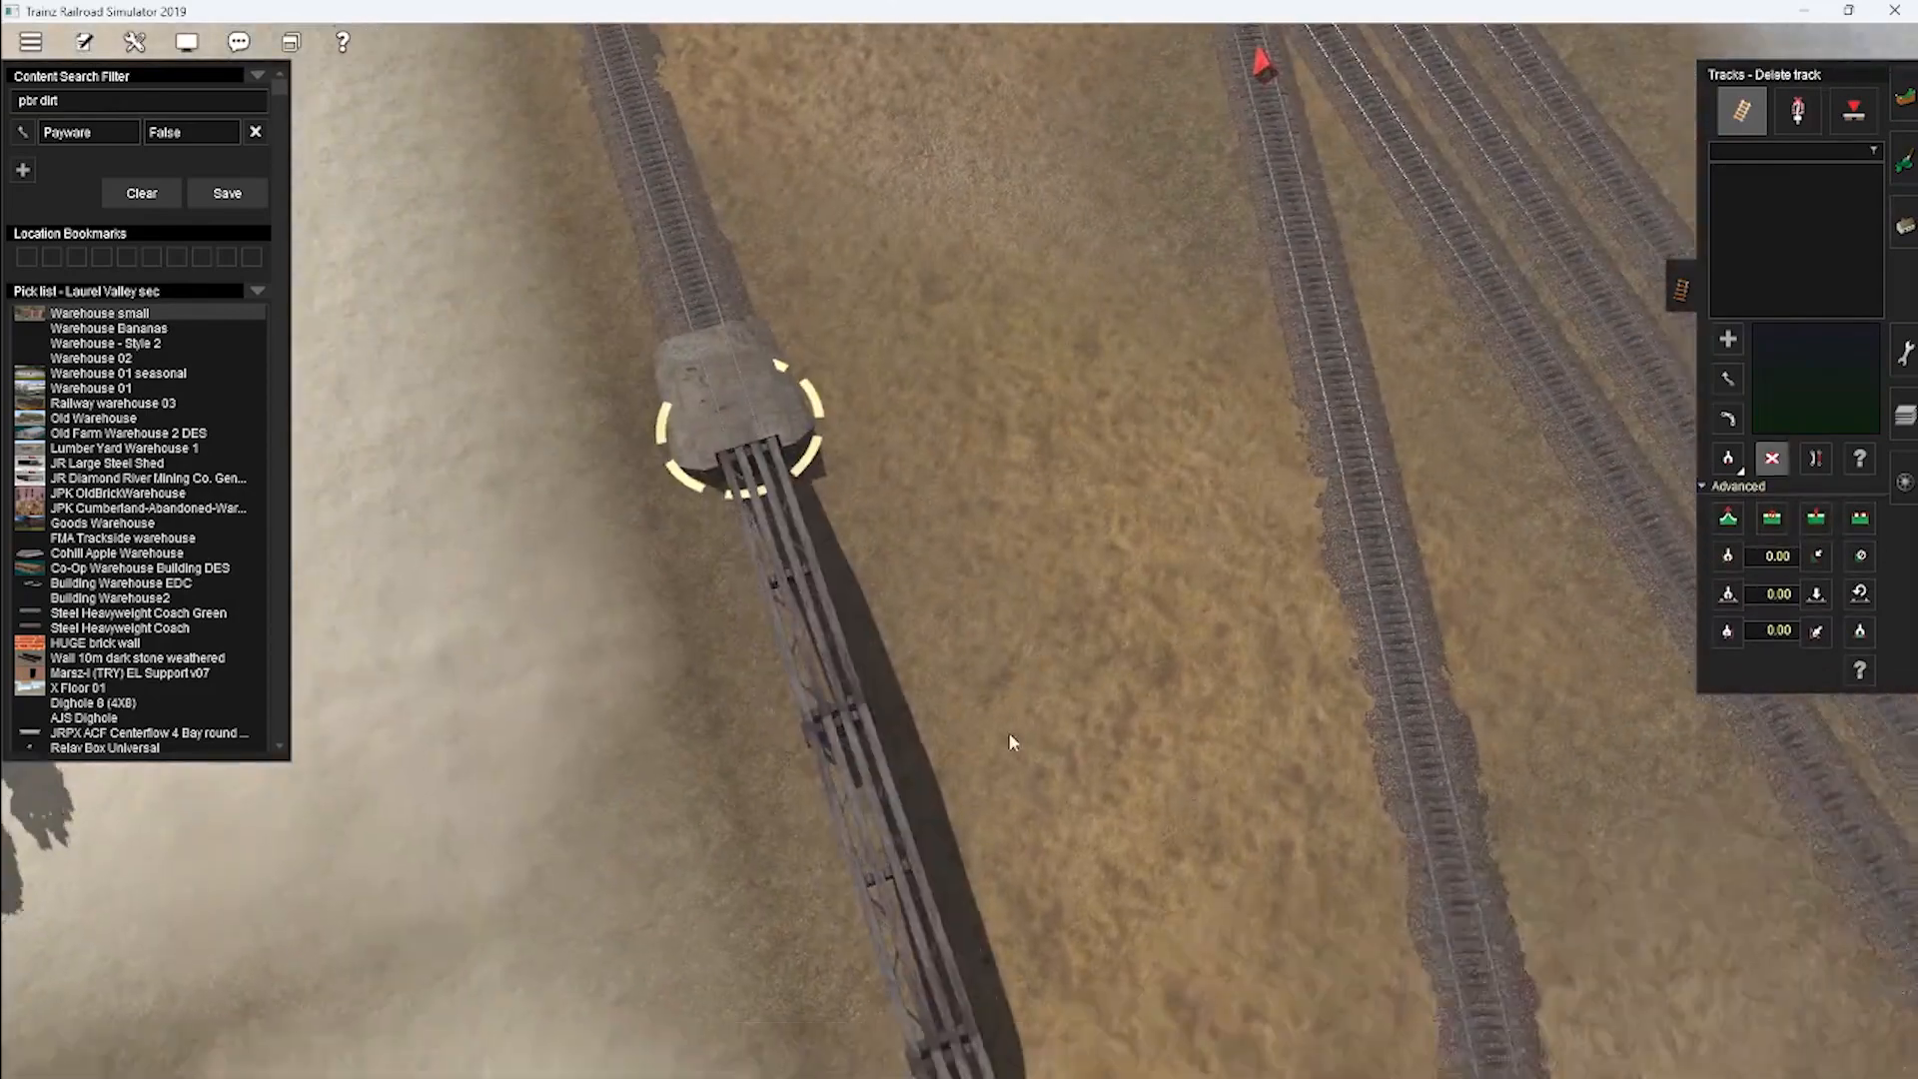
pyautogui.click(1728, 458)
pyautogui.click(1728, 339)
pyautogui.moveTo(819, 773); pyautogui.dragTo(965, 726, button='right')
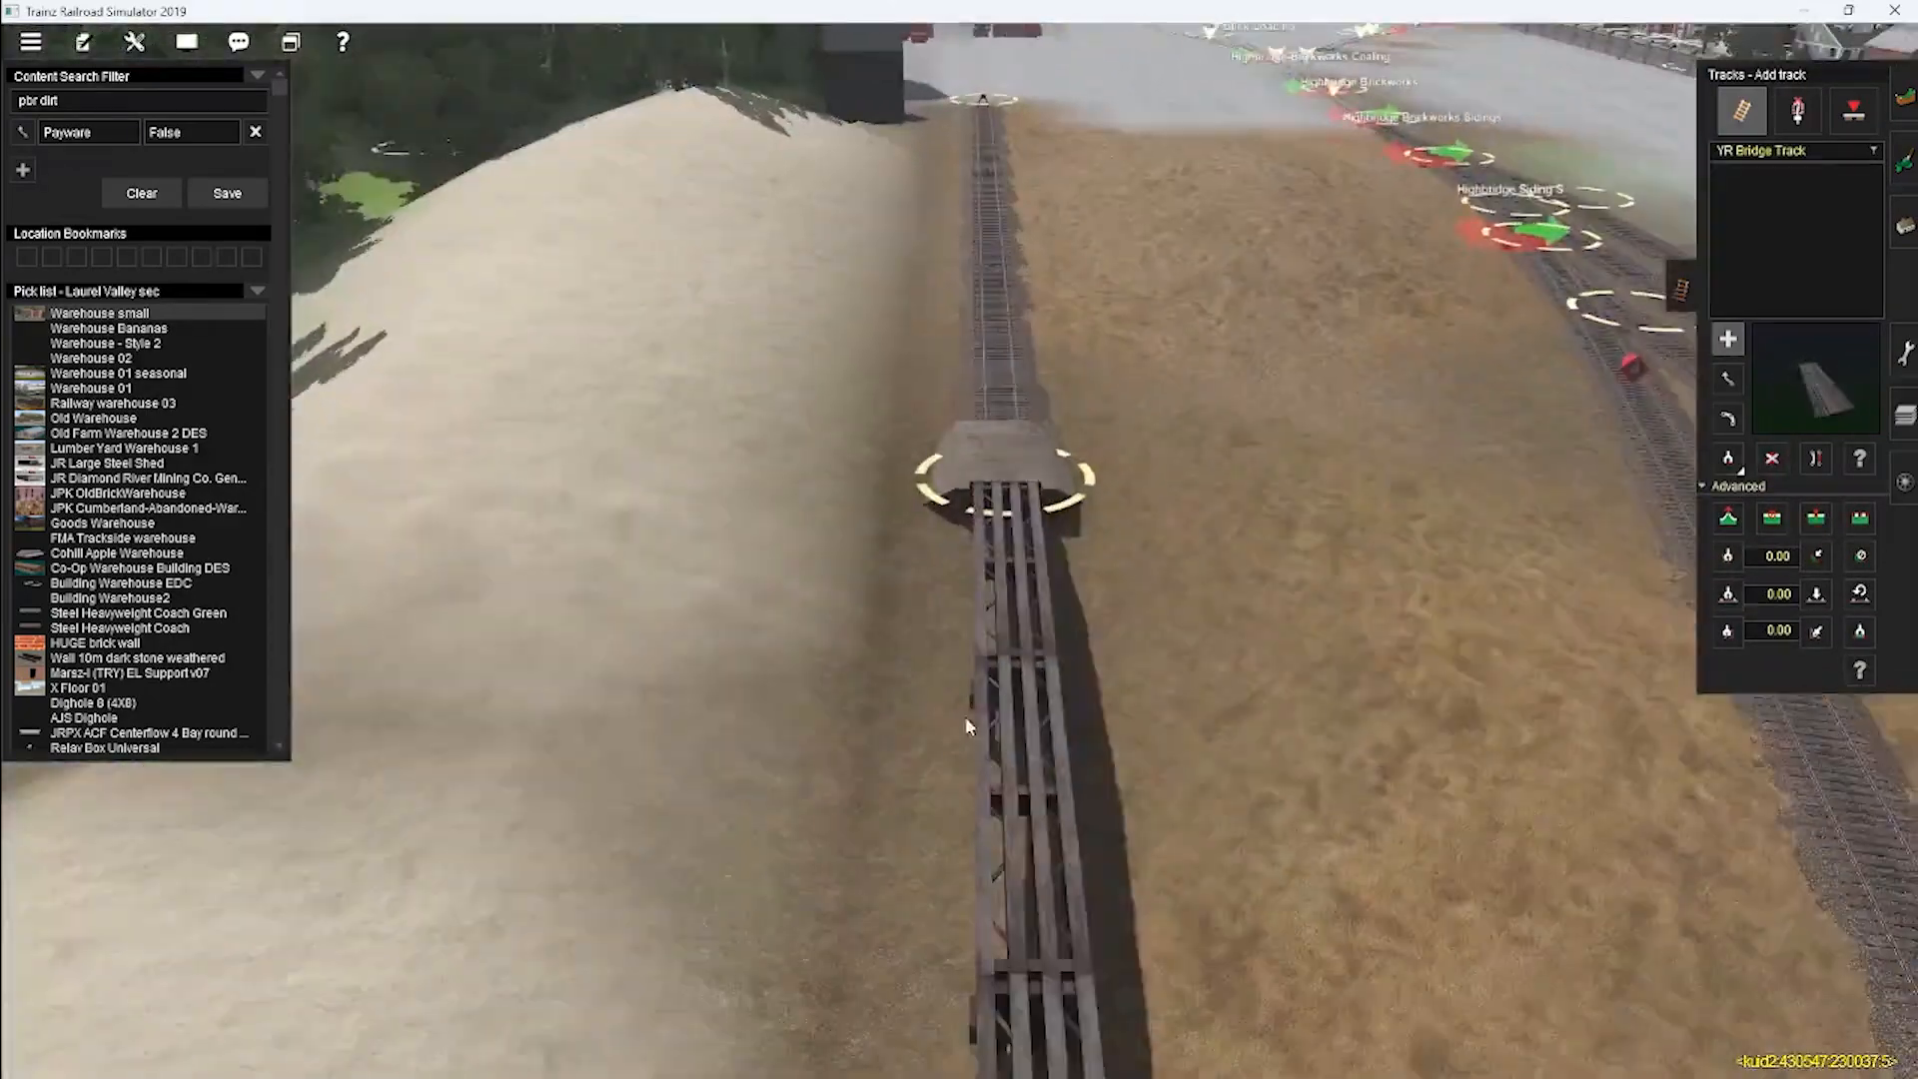
pyautogui.press('Down')
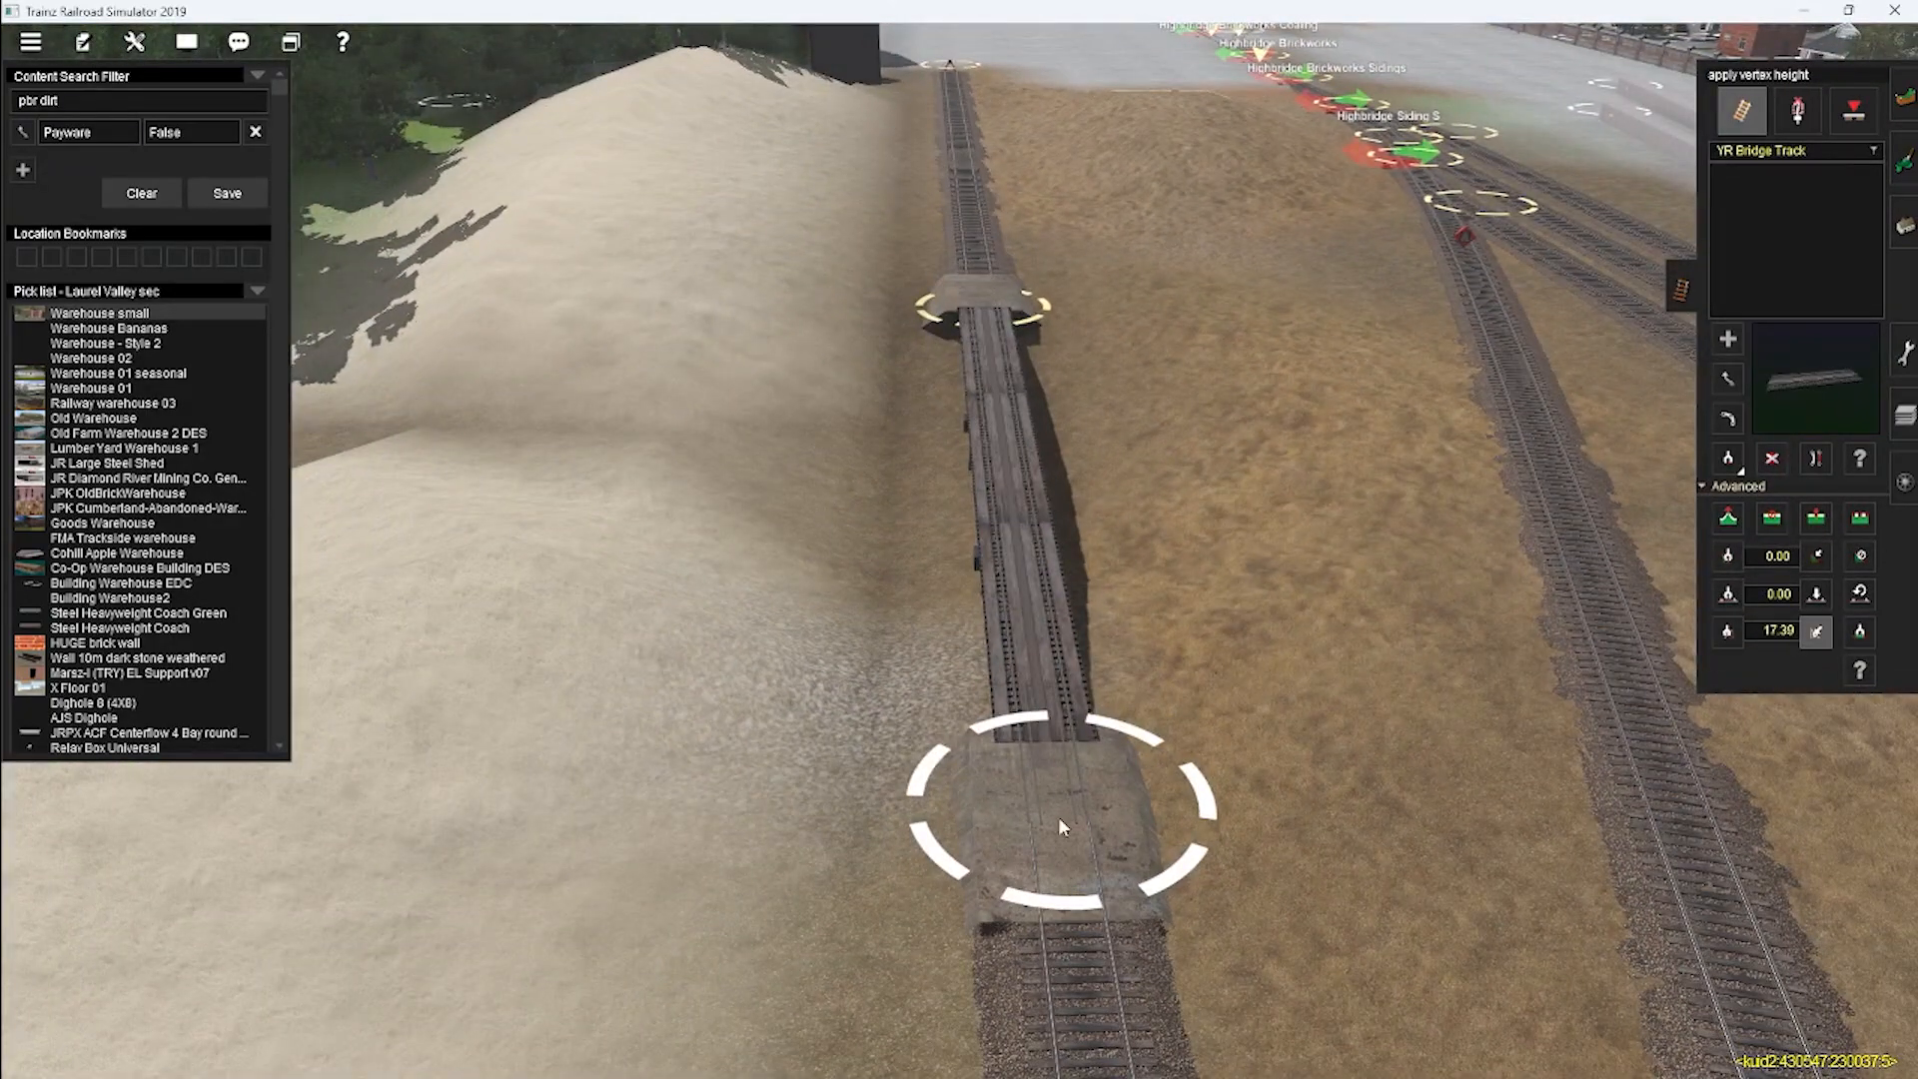
# Move the bridge track's end points to the trestle's abutments and fine-tune the JR Unload Trestle's height.
pyautogui.moveTo(1113, 776); pyautogui.dragTo(1043, 859, button='right')
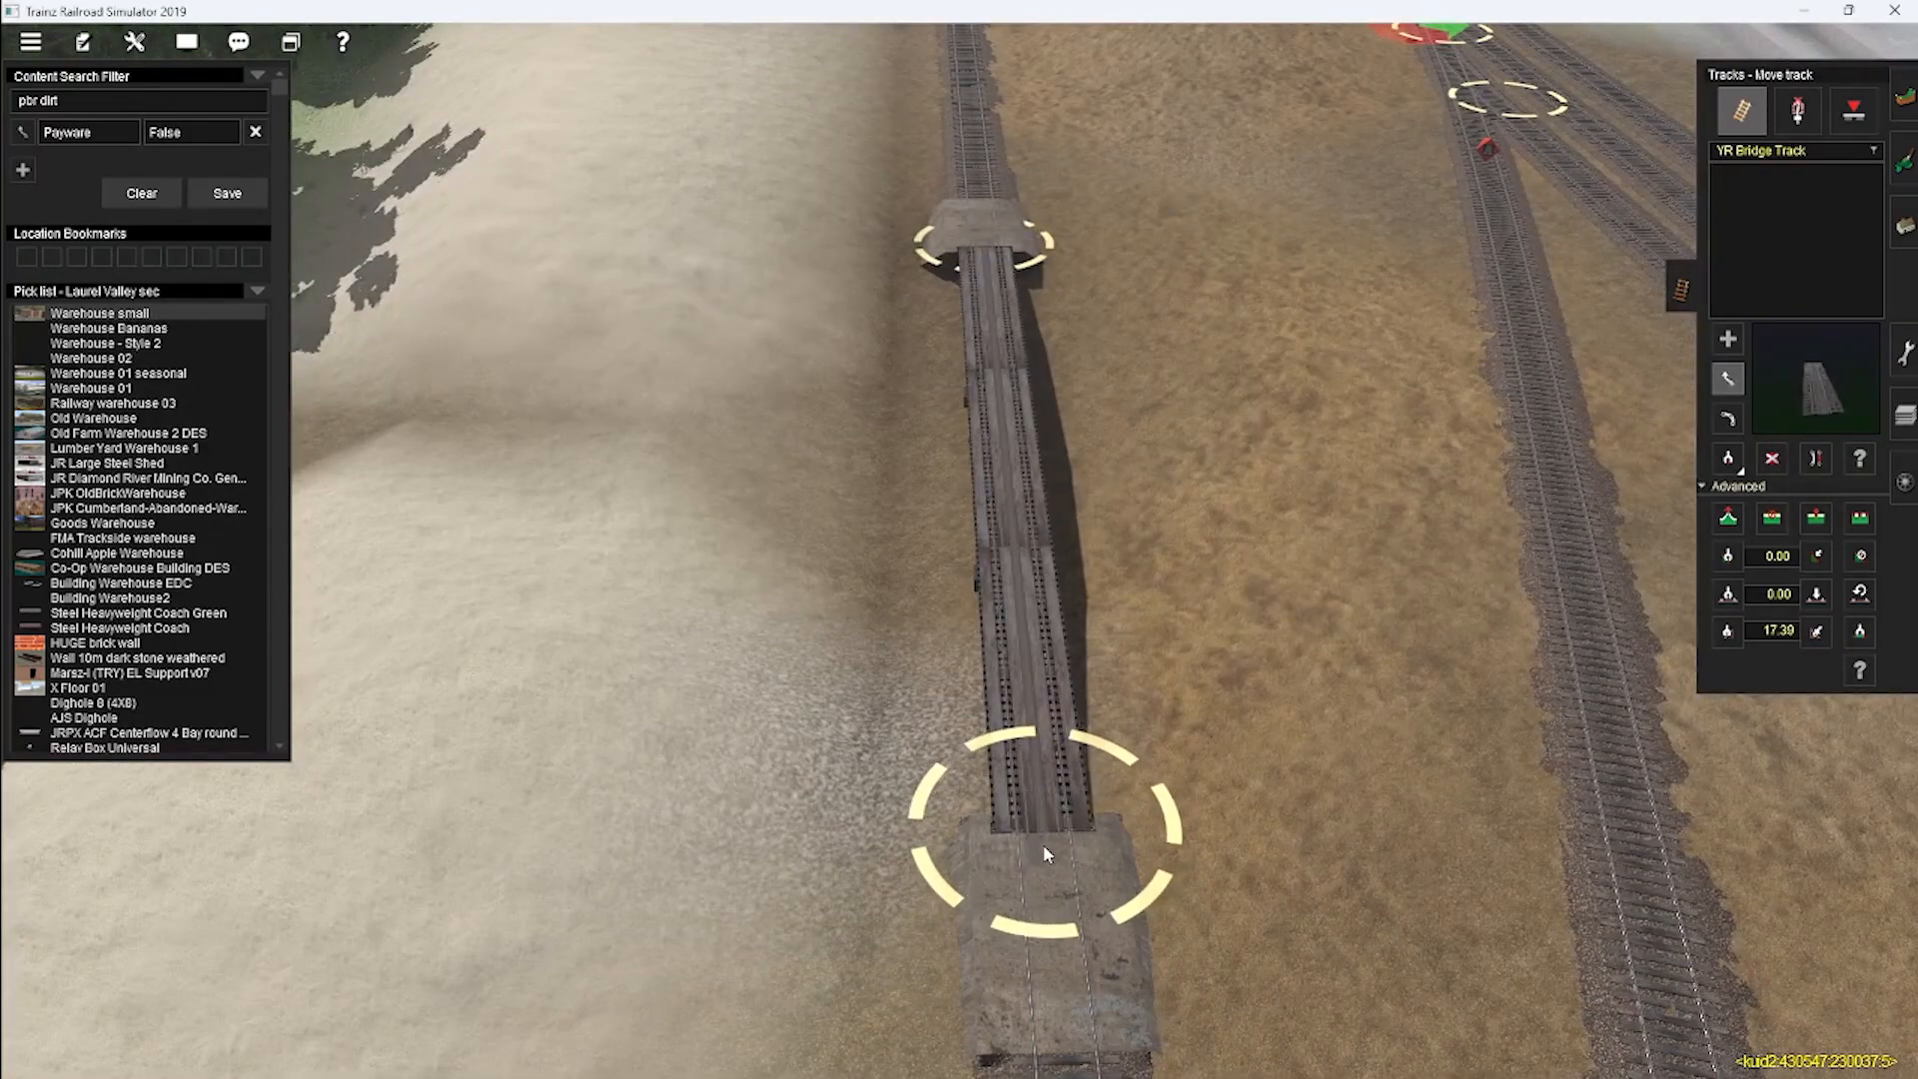
pyautogui.moveTo(993, 507); pyautogui.dragTo(920, 631, button='right')
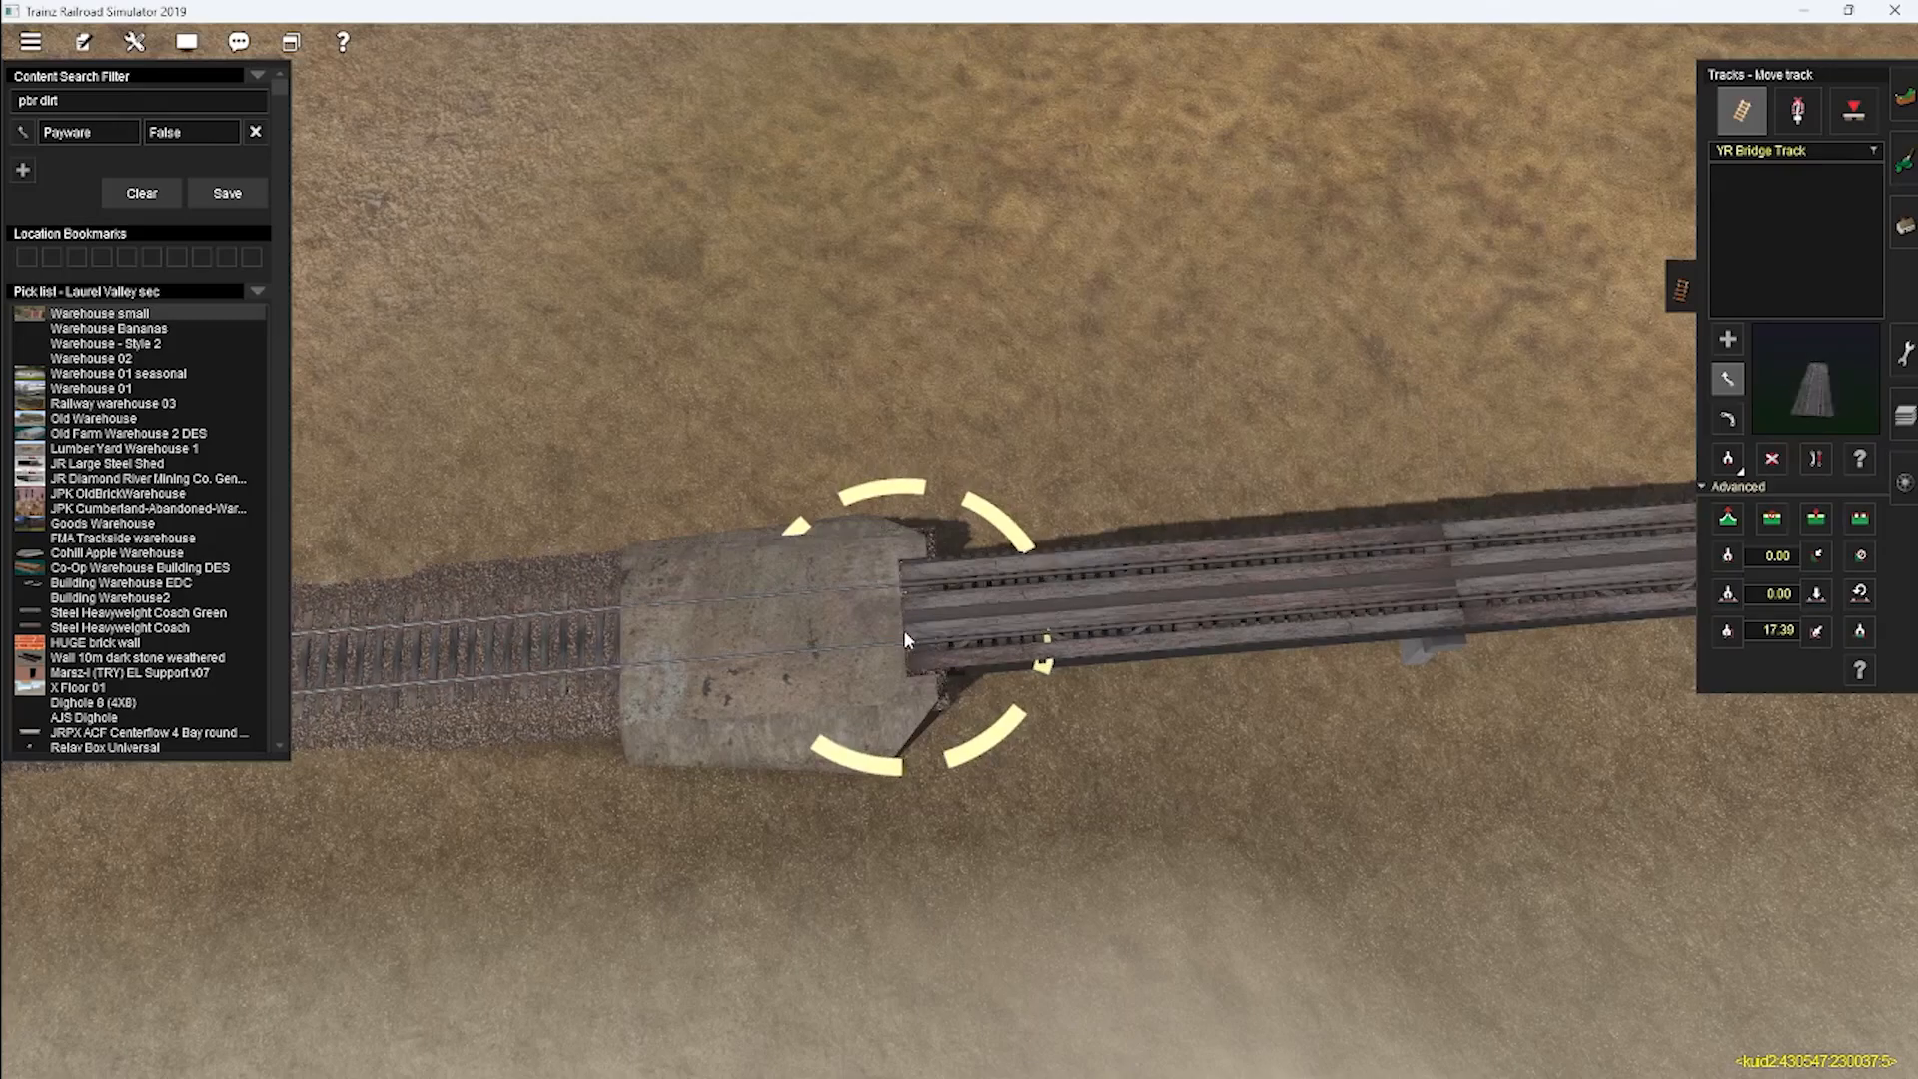
pyautogui.press('Down')
pyautogui.press('Left')
pyautogui.click(1905, 226)
pyautogui.press('h')
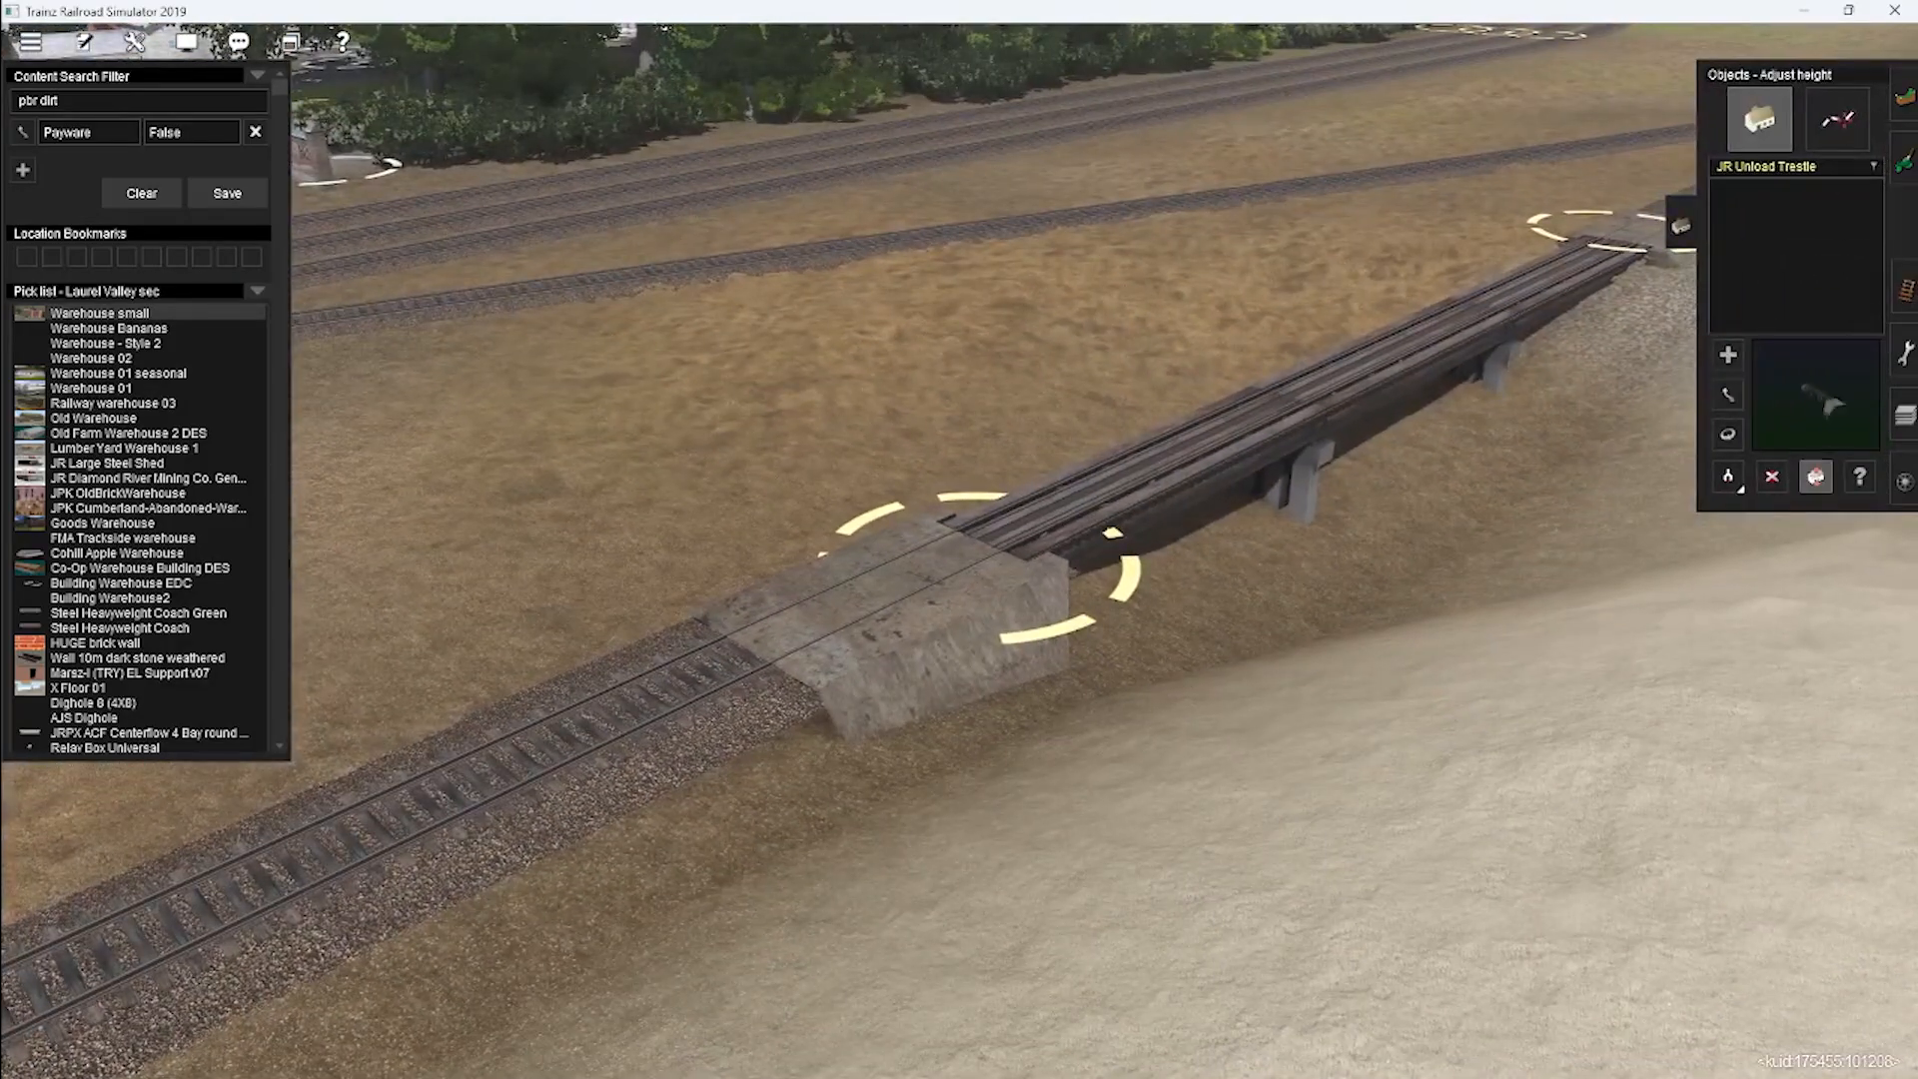
pyautogui.moveTo(1209, 383); pyautogui.dragTo(1209, 377)
pyautogui.rightClick(1208, 380)
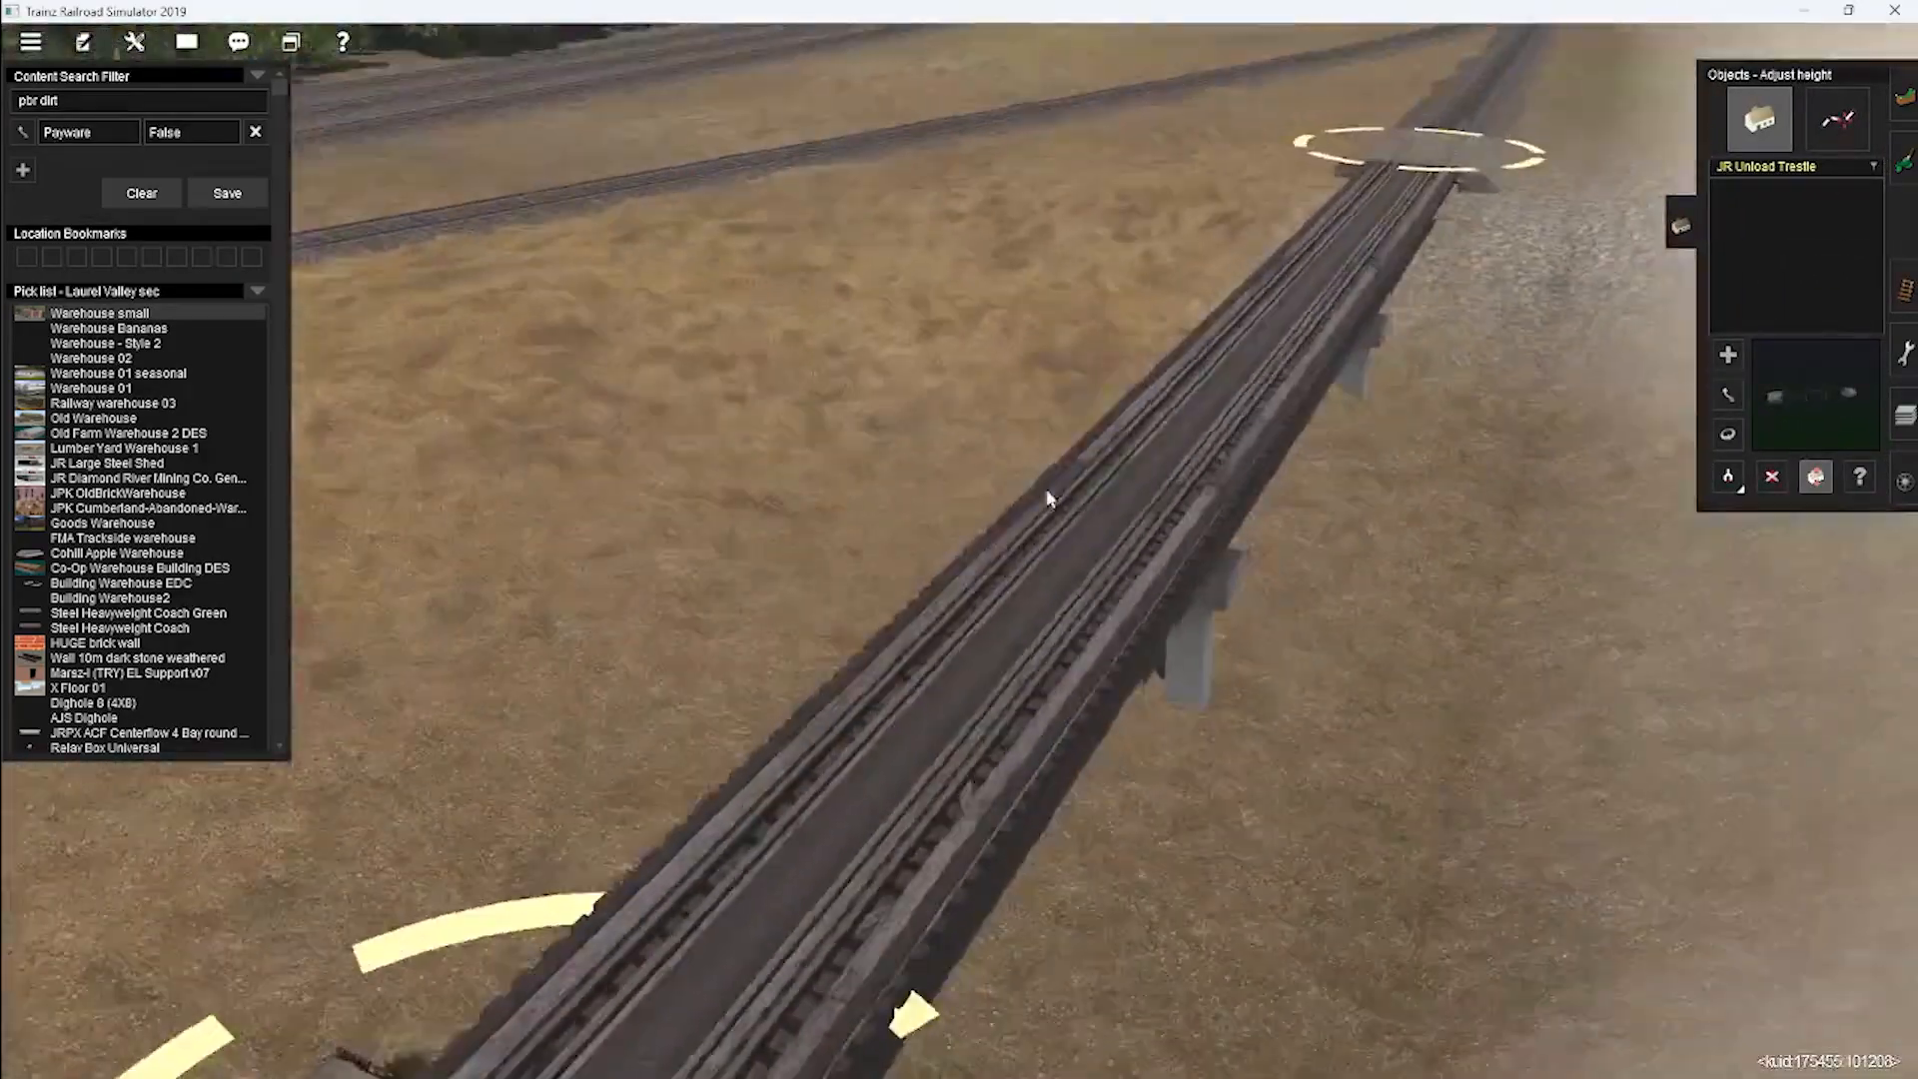
# Examine the trestle's deck, supports and track joints along the aggregate siding from both sides.
pyautogui.press('Right')
pyautogui.press('Left')
pyautogui.scroll(-3, 1073, 460)
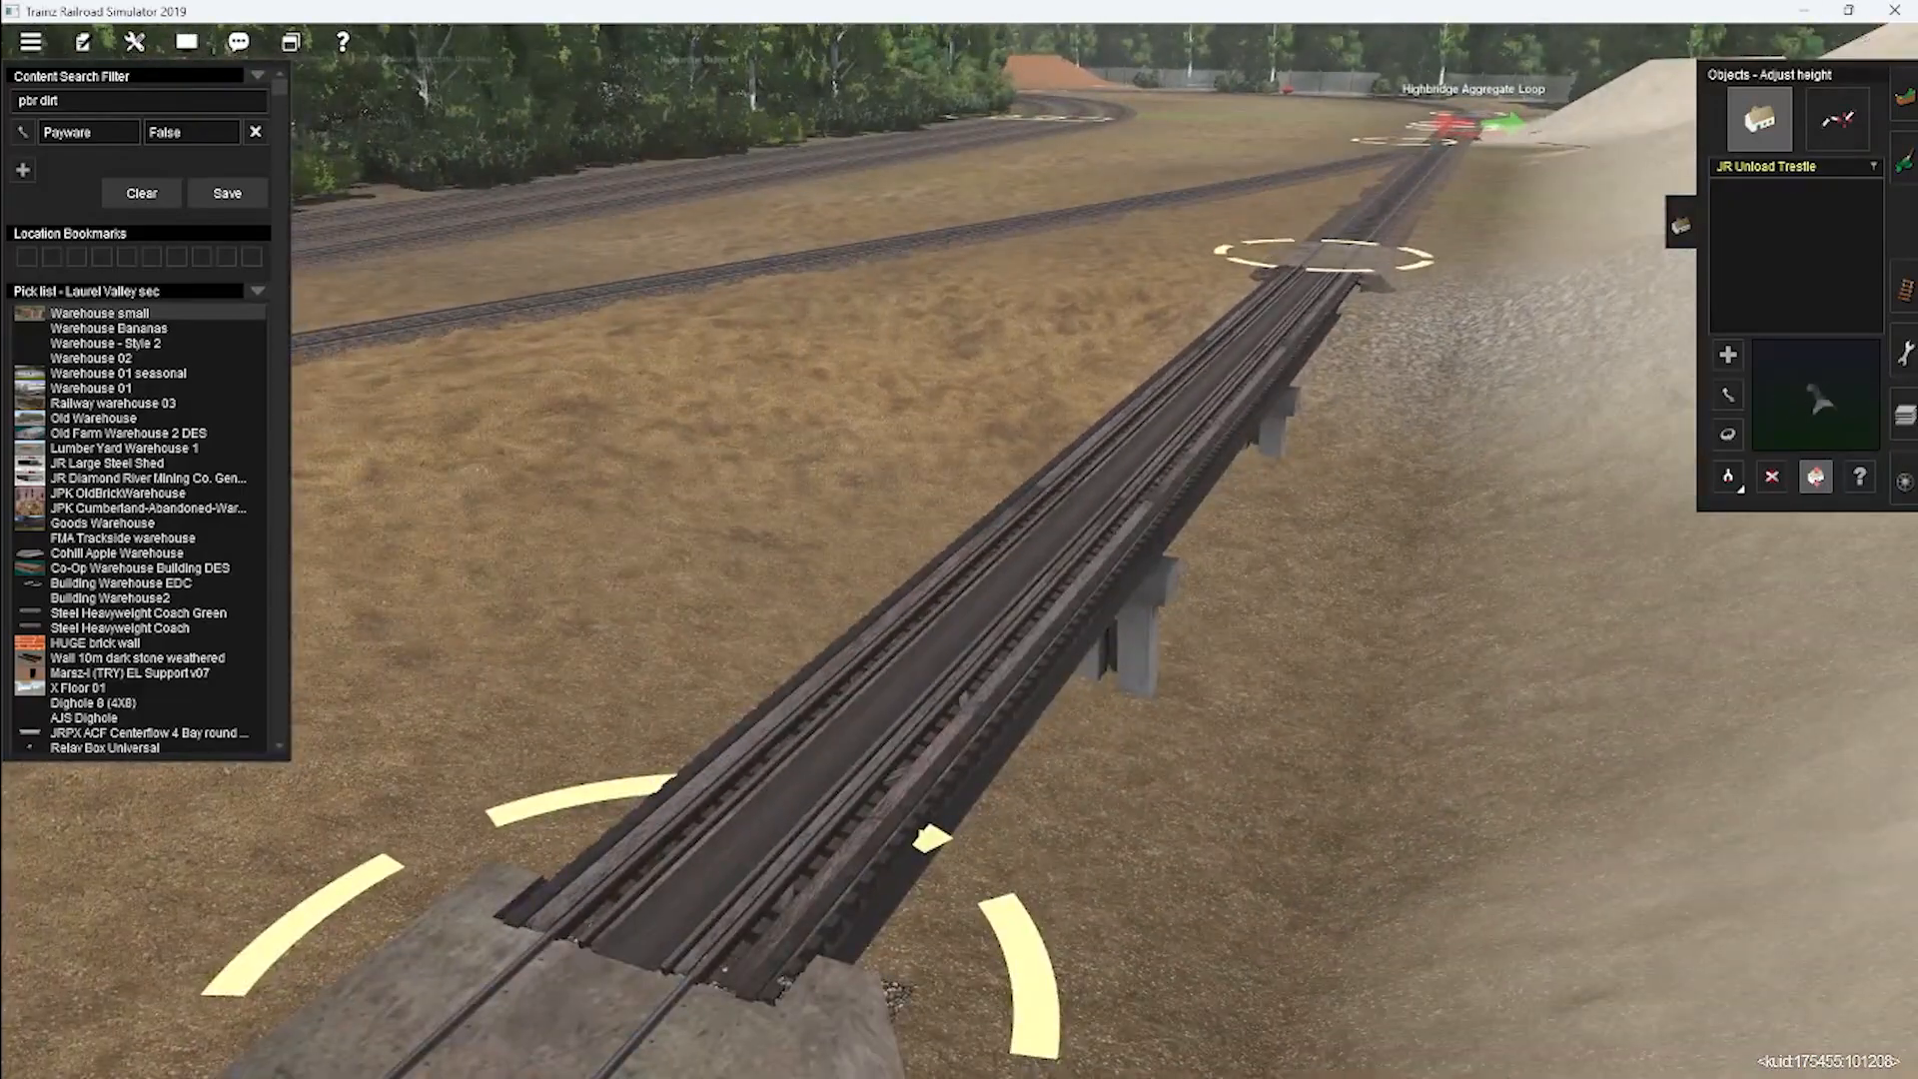
pyautogui.press('Right')
pyautogui.press('Right')
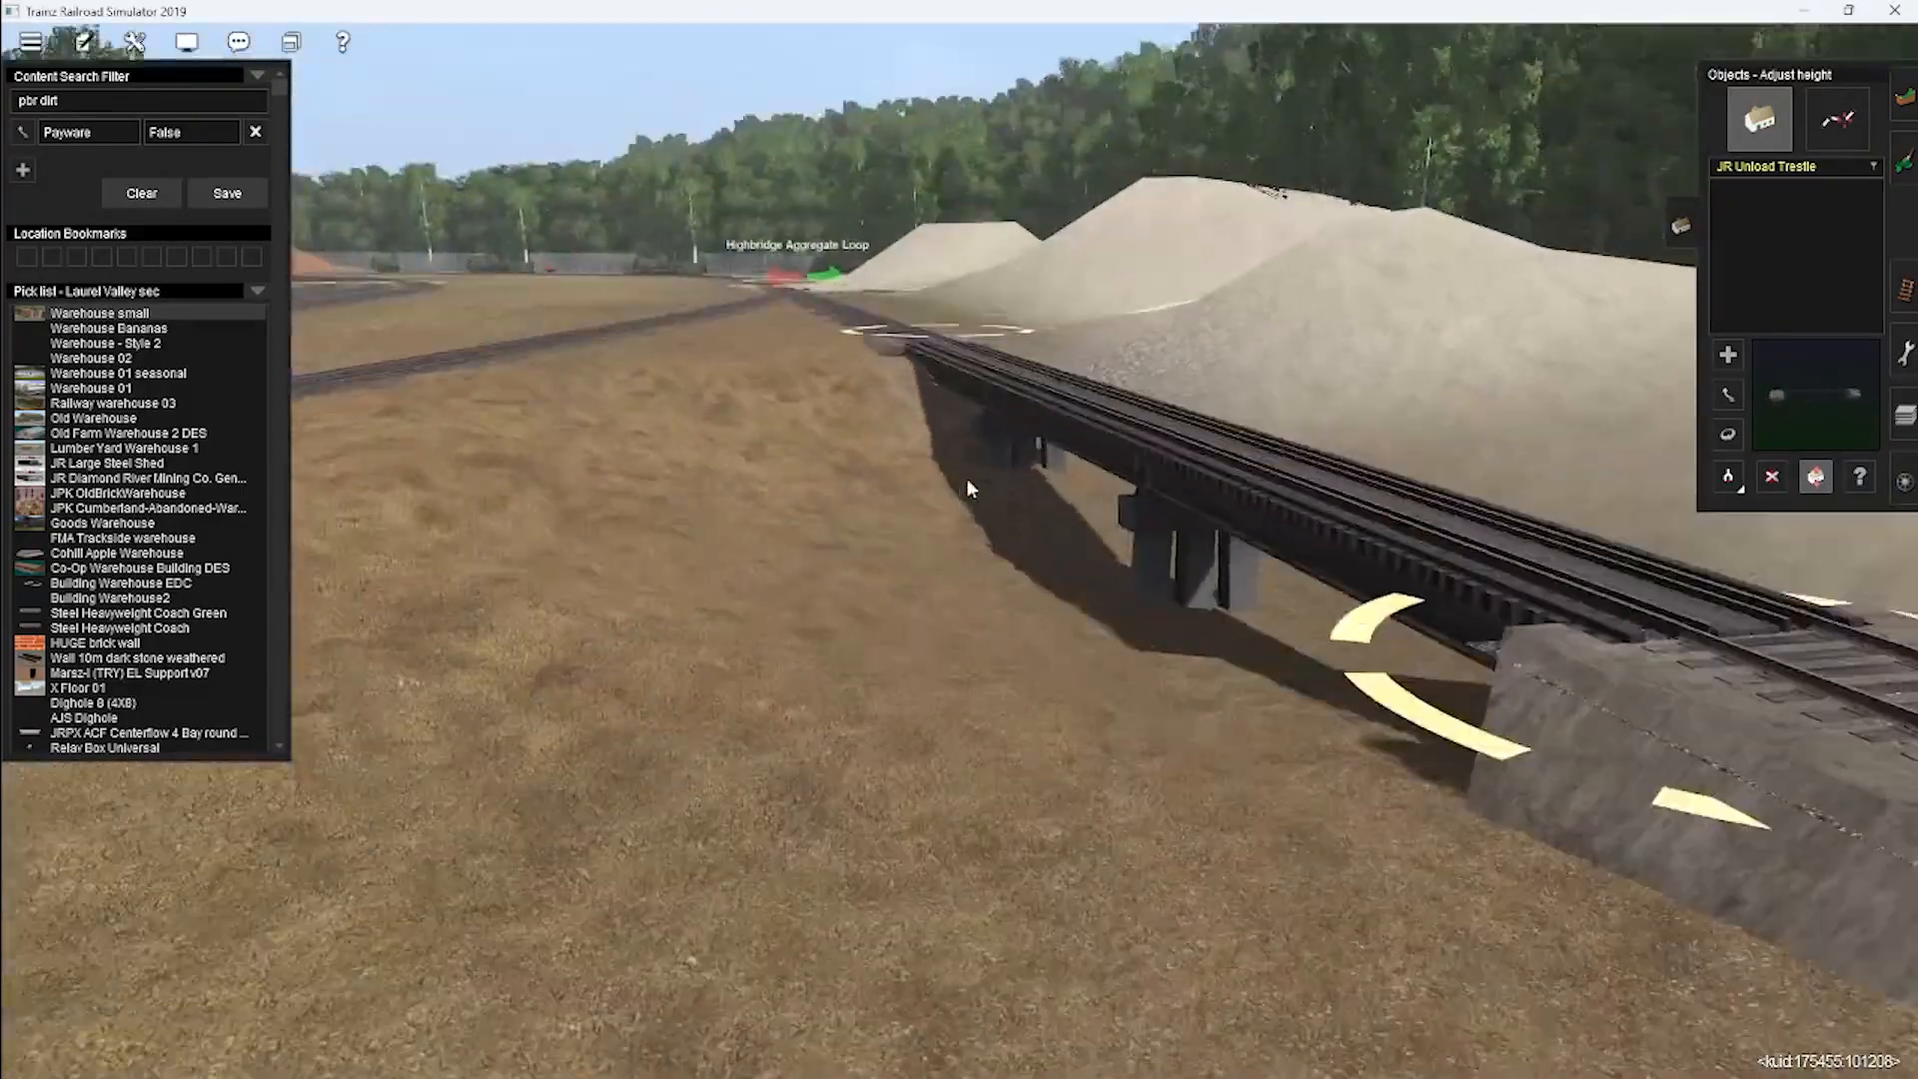
pyautogui.press('Left')
pyautogui.press('Left')
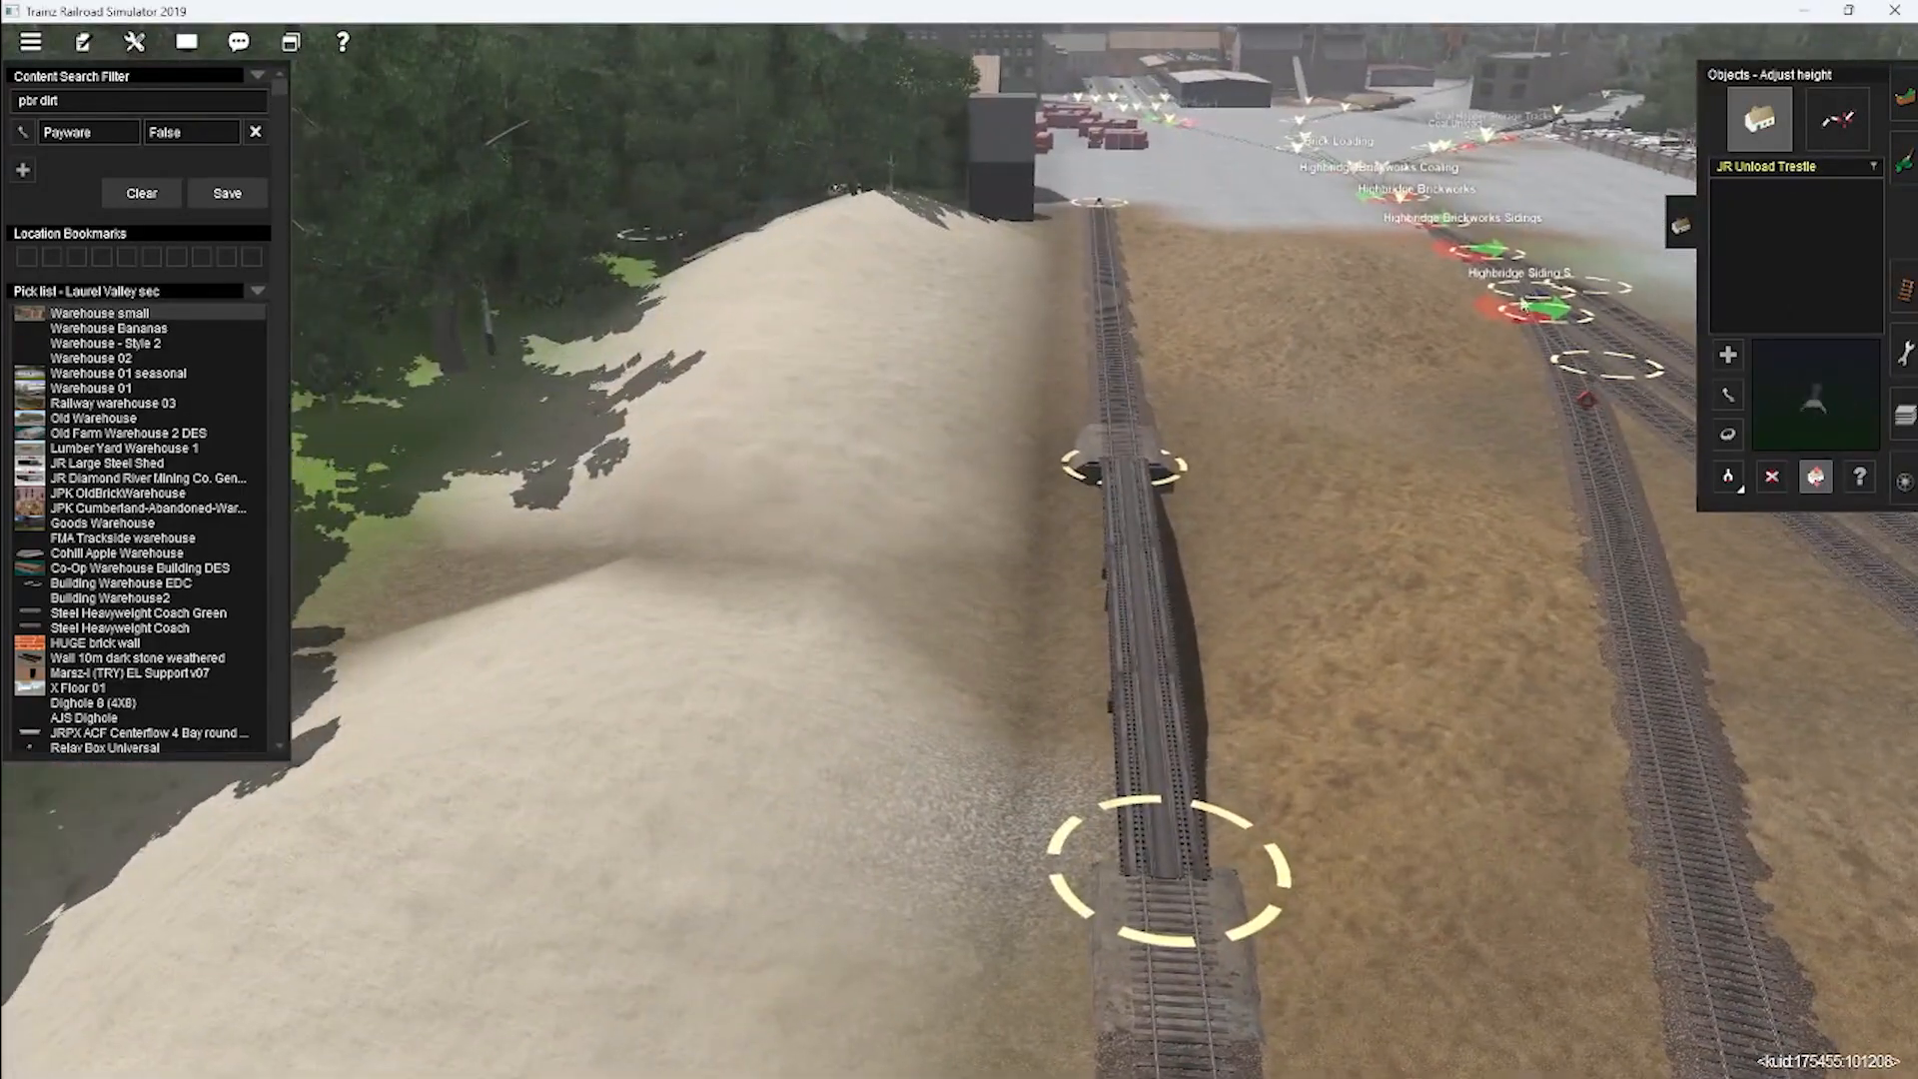
# Lower the free end of the mfm conveyor at the aggregate siding's shed to a vertex height of about -3.56 m.
pyautogui.click(1838, 119)
pyautogui.click(1728, 394)
pyautogui.press('Right')
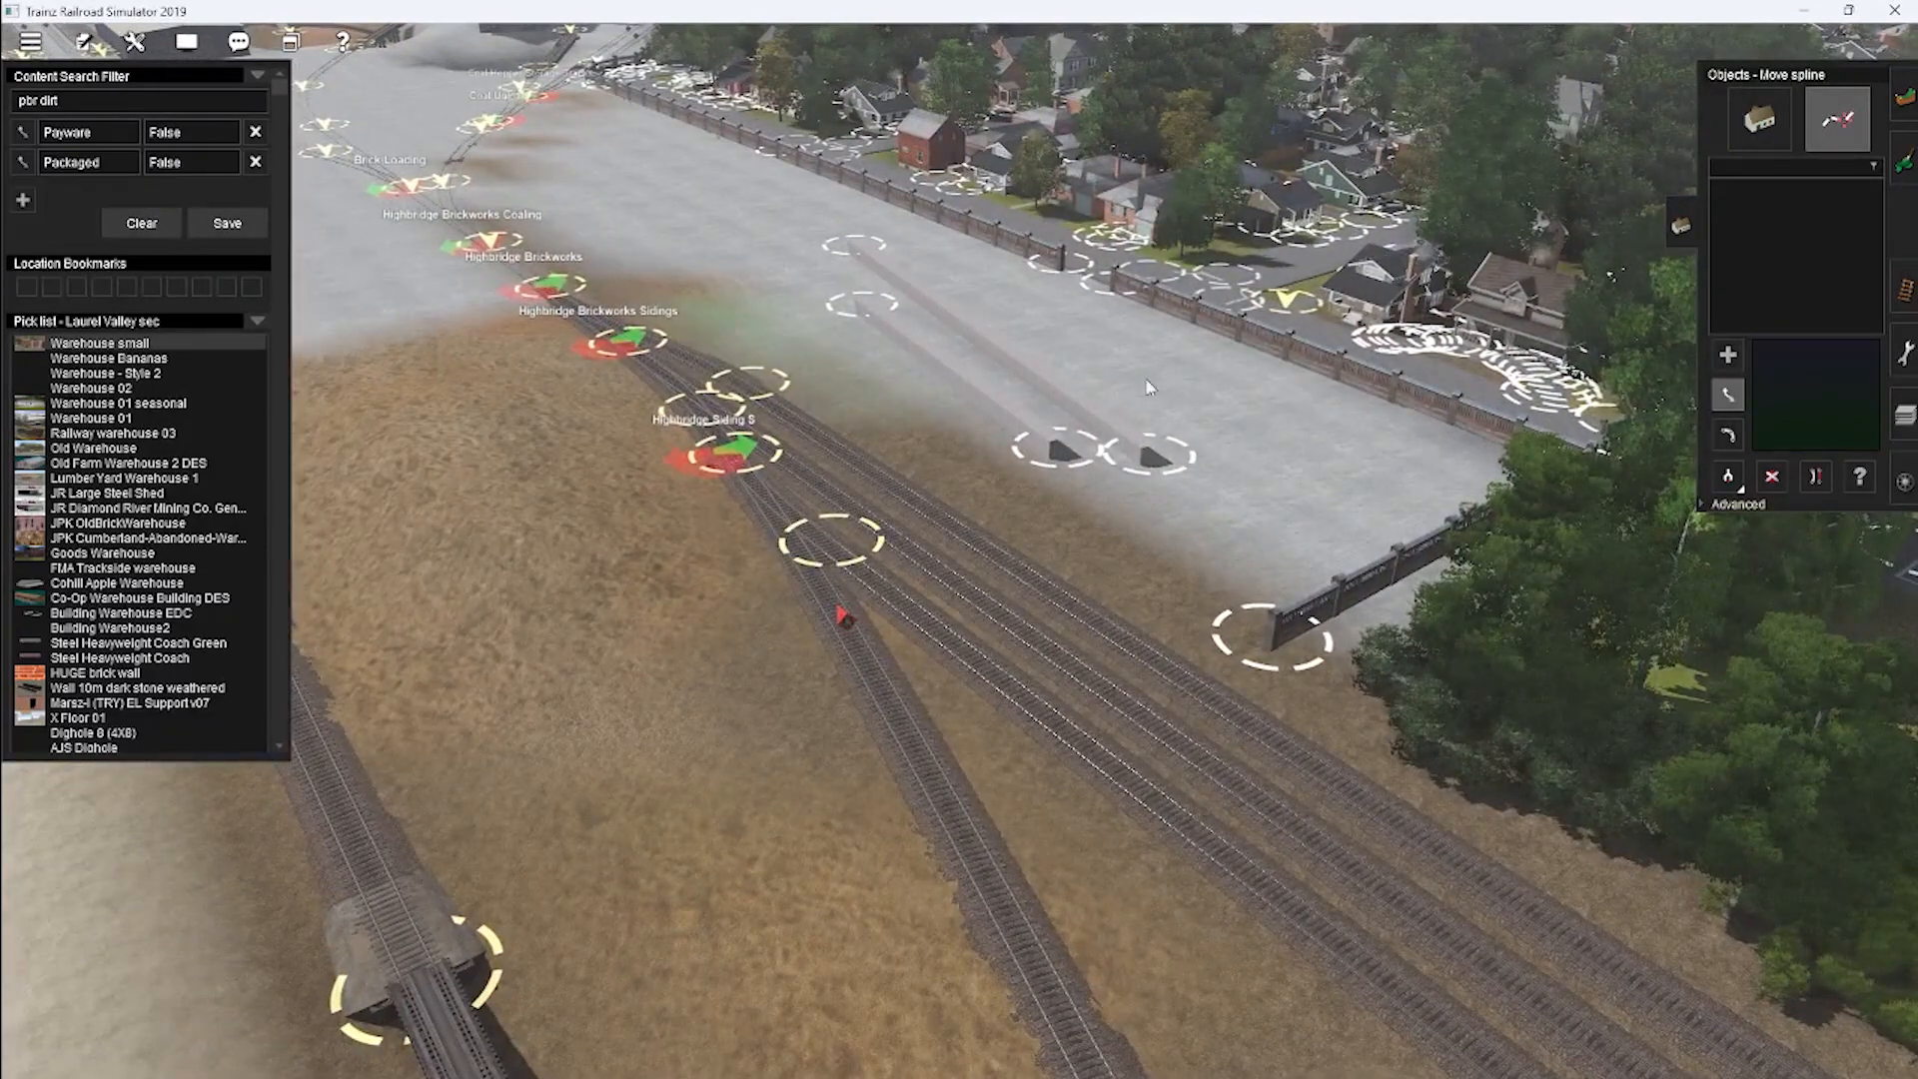
pyautogui.click(1017, 428)
pyautogui.press('Left')
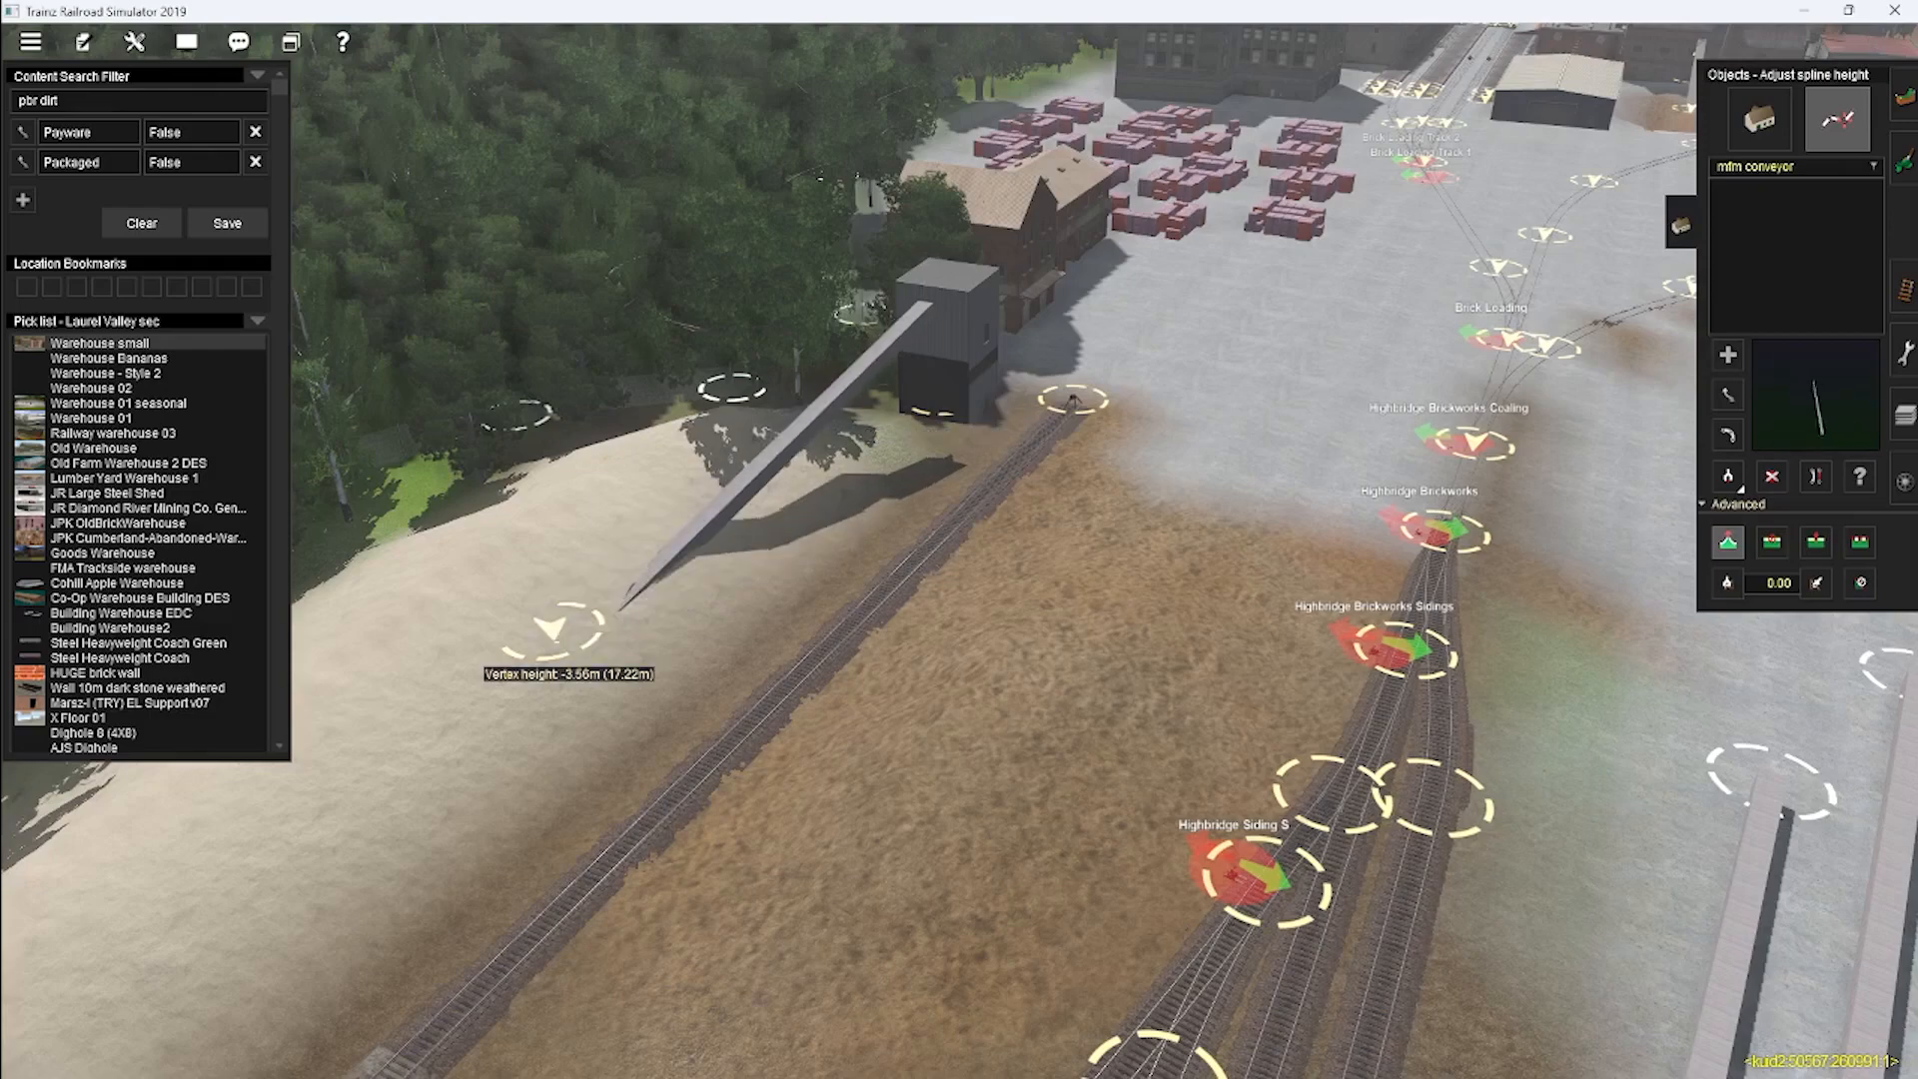
pyautogui.press('Left')
# Move the mfm conveyor's free end across the aggregate heap closer to the conveyor shed.
pyautogui.press('m')
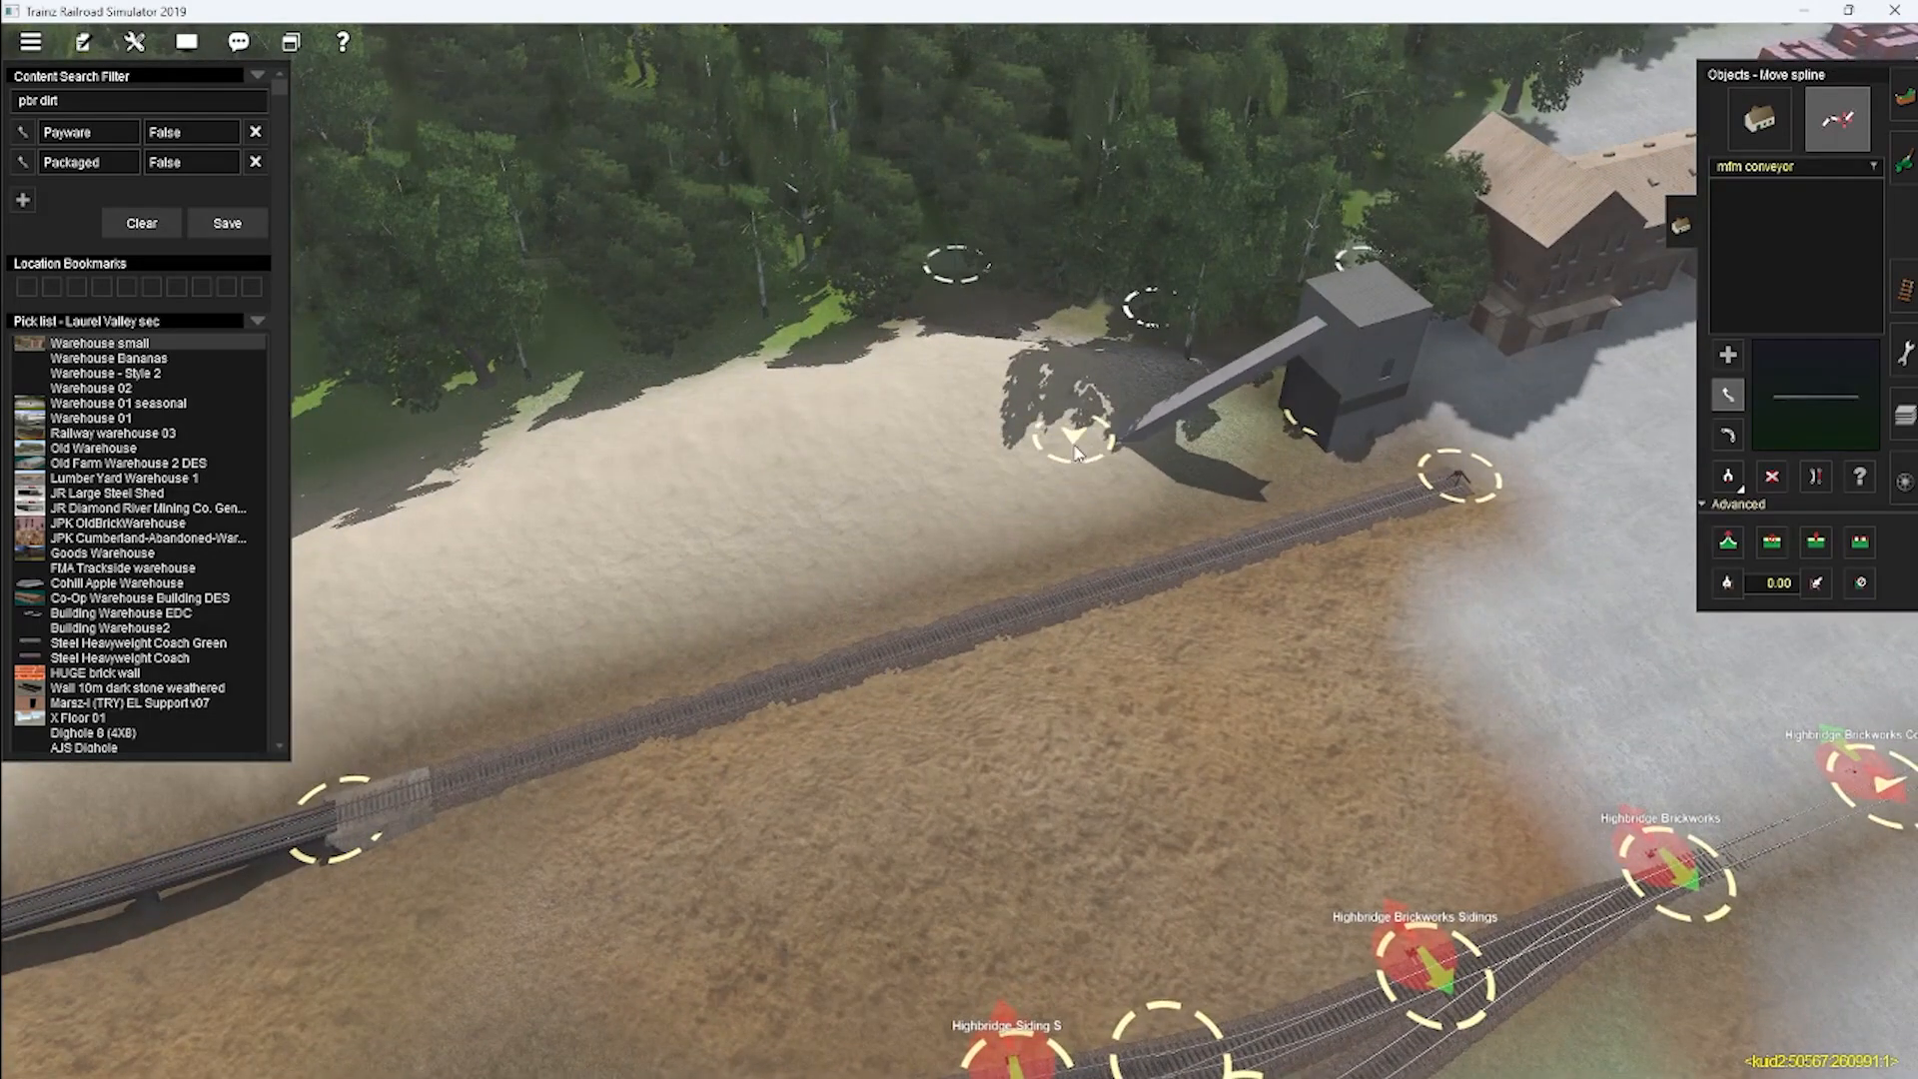
pyautogui.press('Left')
pyautogui.rightClick(1118, 574)
pyautogui.scroll(3, 999, 565)
pyautogui.moveTo(794, 555); pyautogui.dragTo(914, 602)
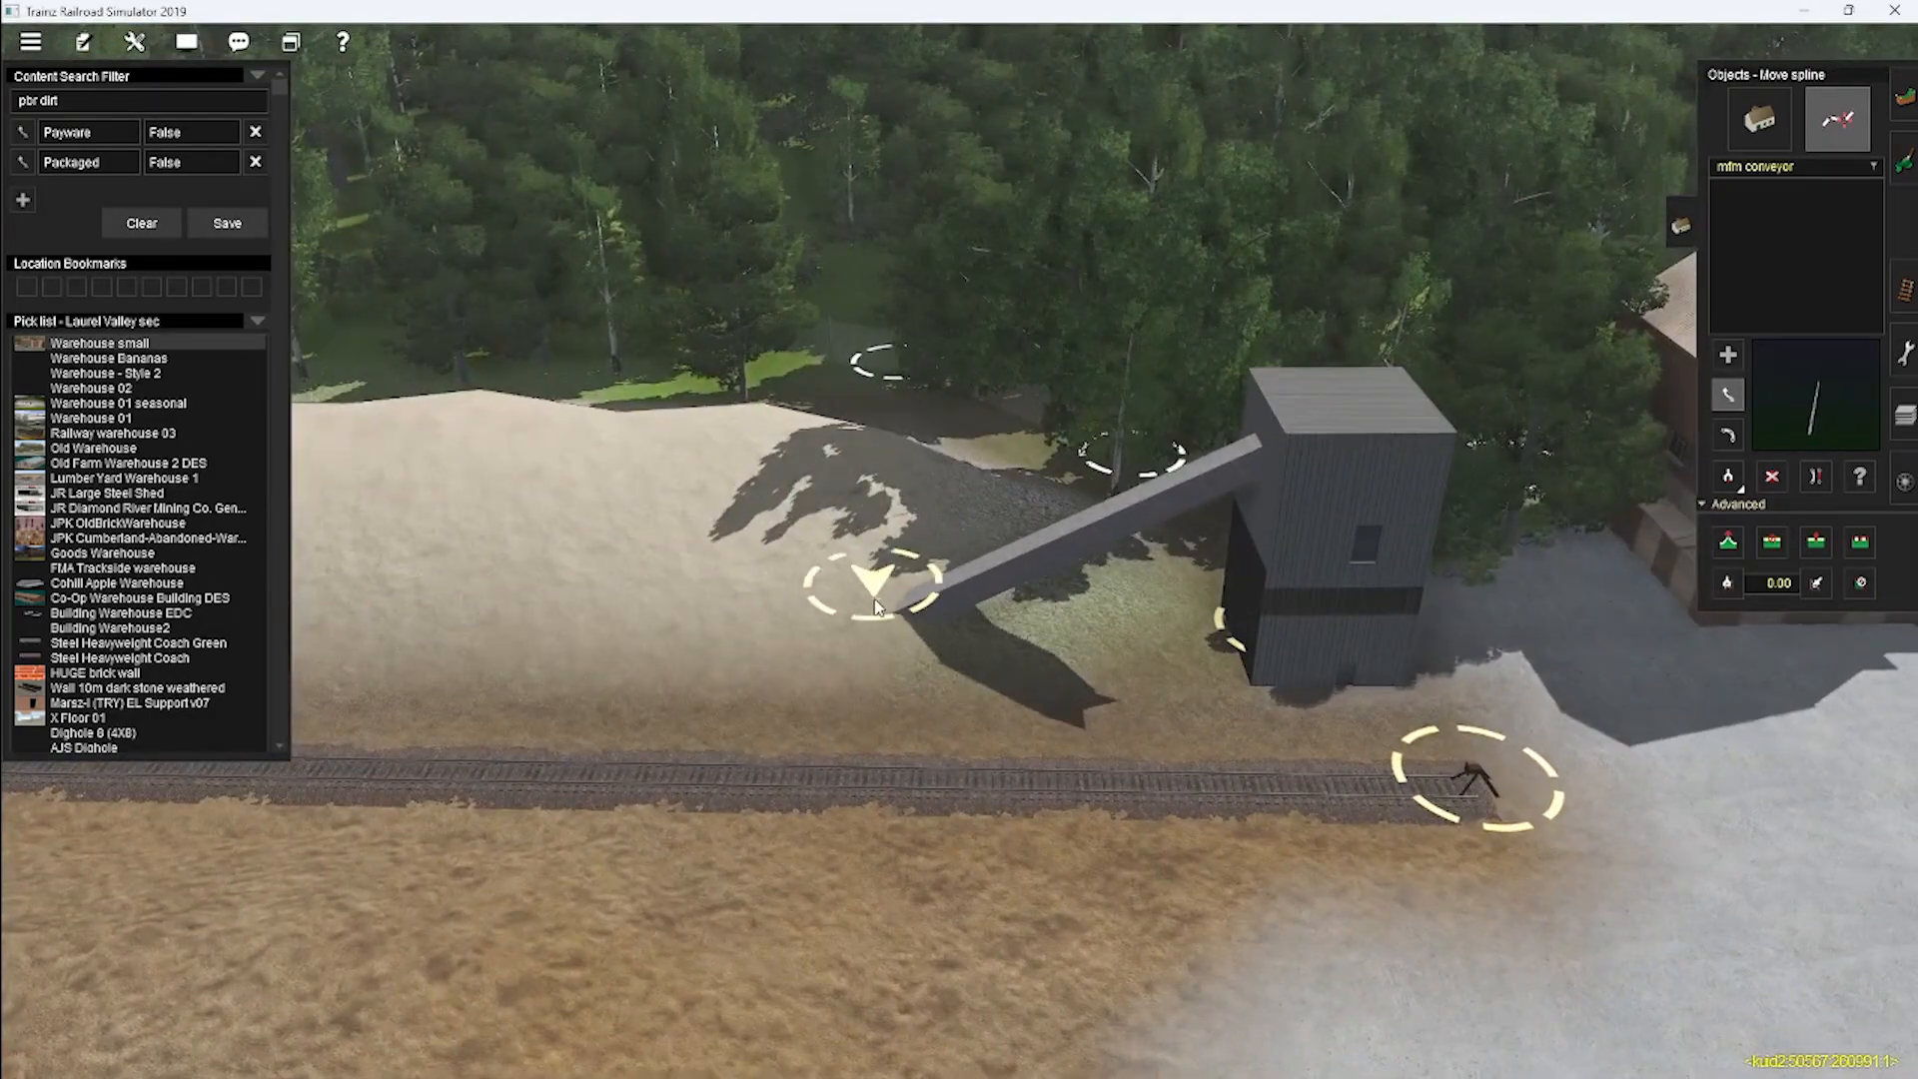
# Place two copies of the Conveyor Shed on the aggregate heaps beyond the unloading trestle and reposition them.
pyautogui.press('Left')
pyautogui.scroll(-3, 839, 559)
pyautogui.rightClick(831, 533)
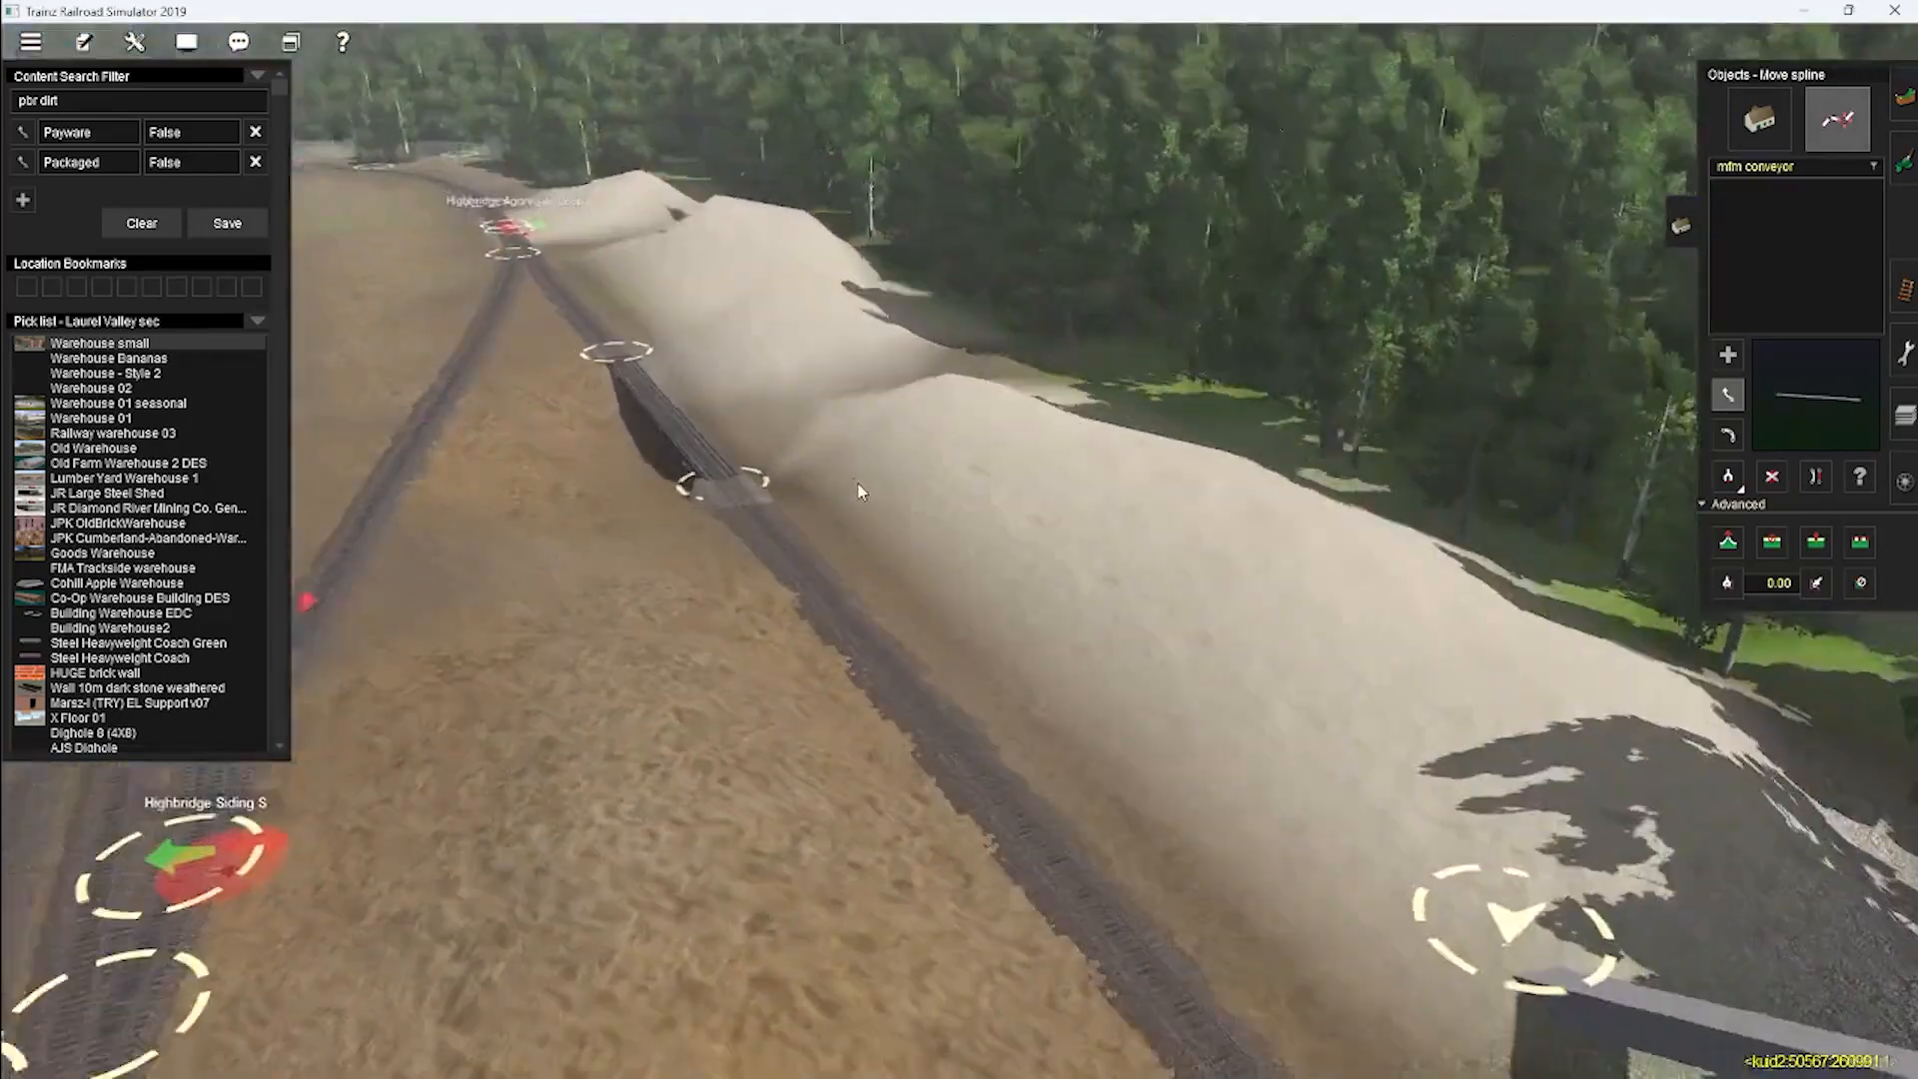
pyautogui.press('Right')
pyautogui.press('a')
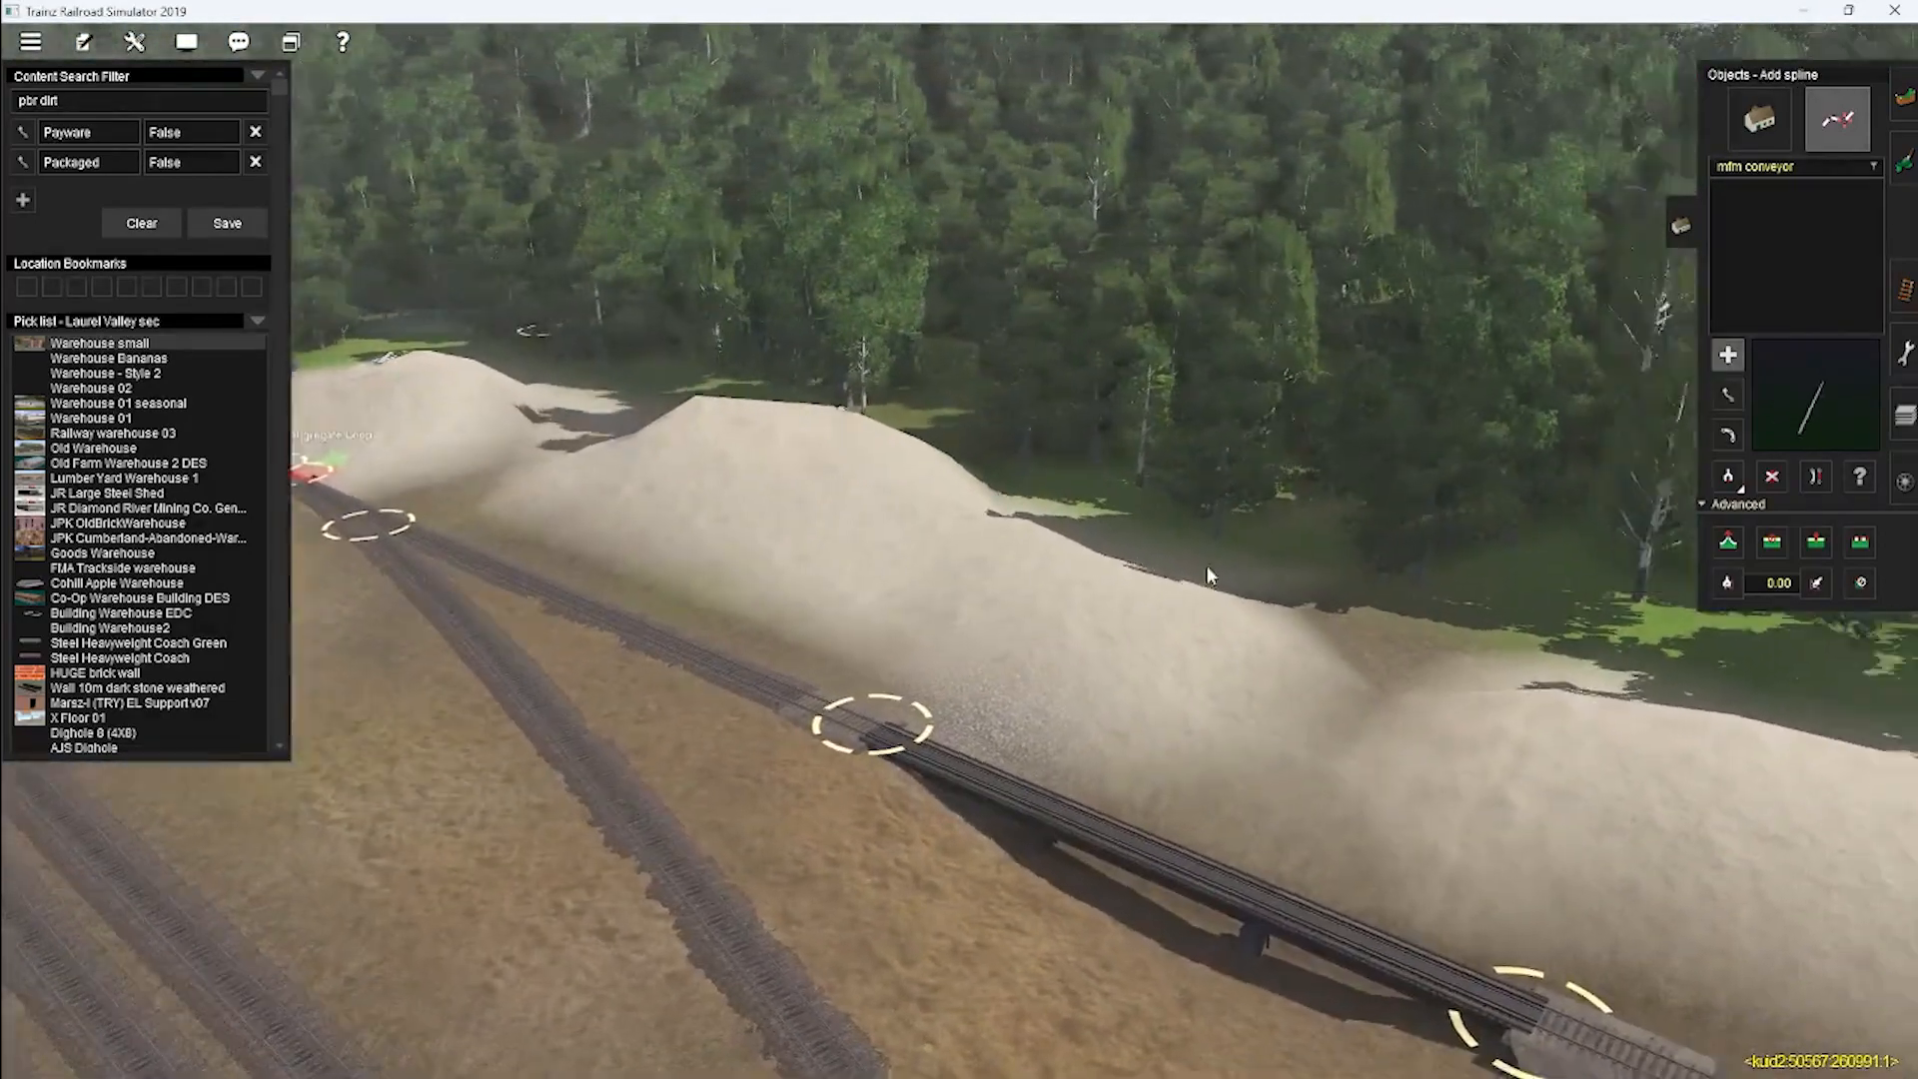
pyautogui.press('Left')
pyautogui.click(1760, 118)
pyautogui.click(1729, 479)
pyautogui.click(1135, 279)
pyautogui.rightClick(865, 732)
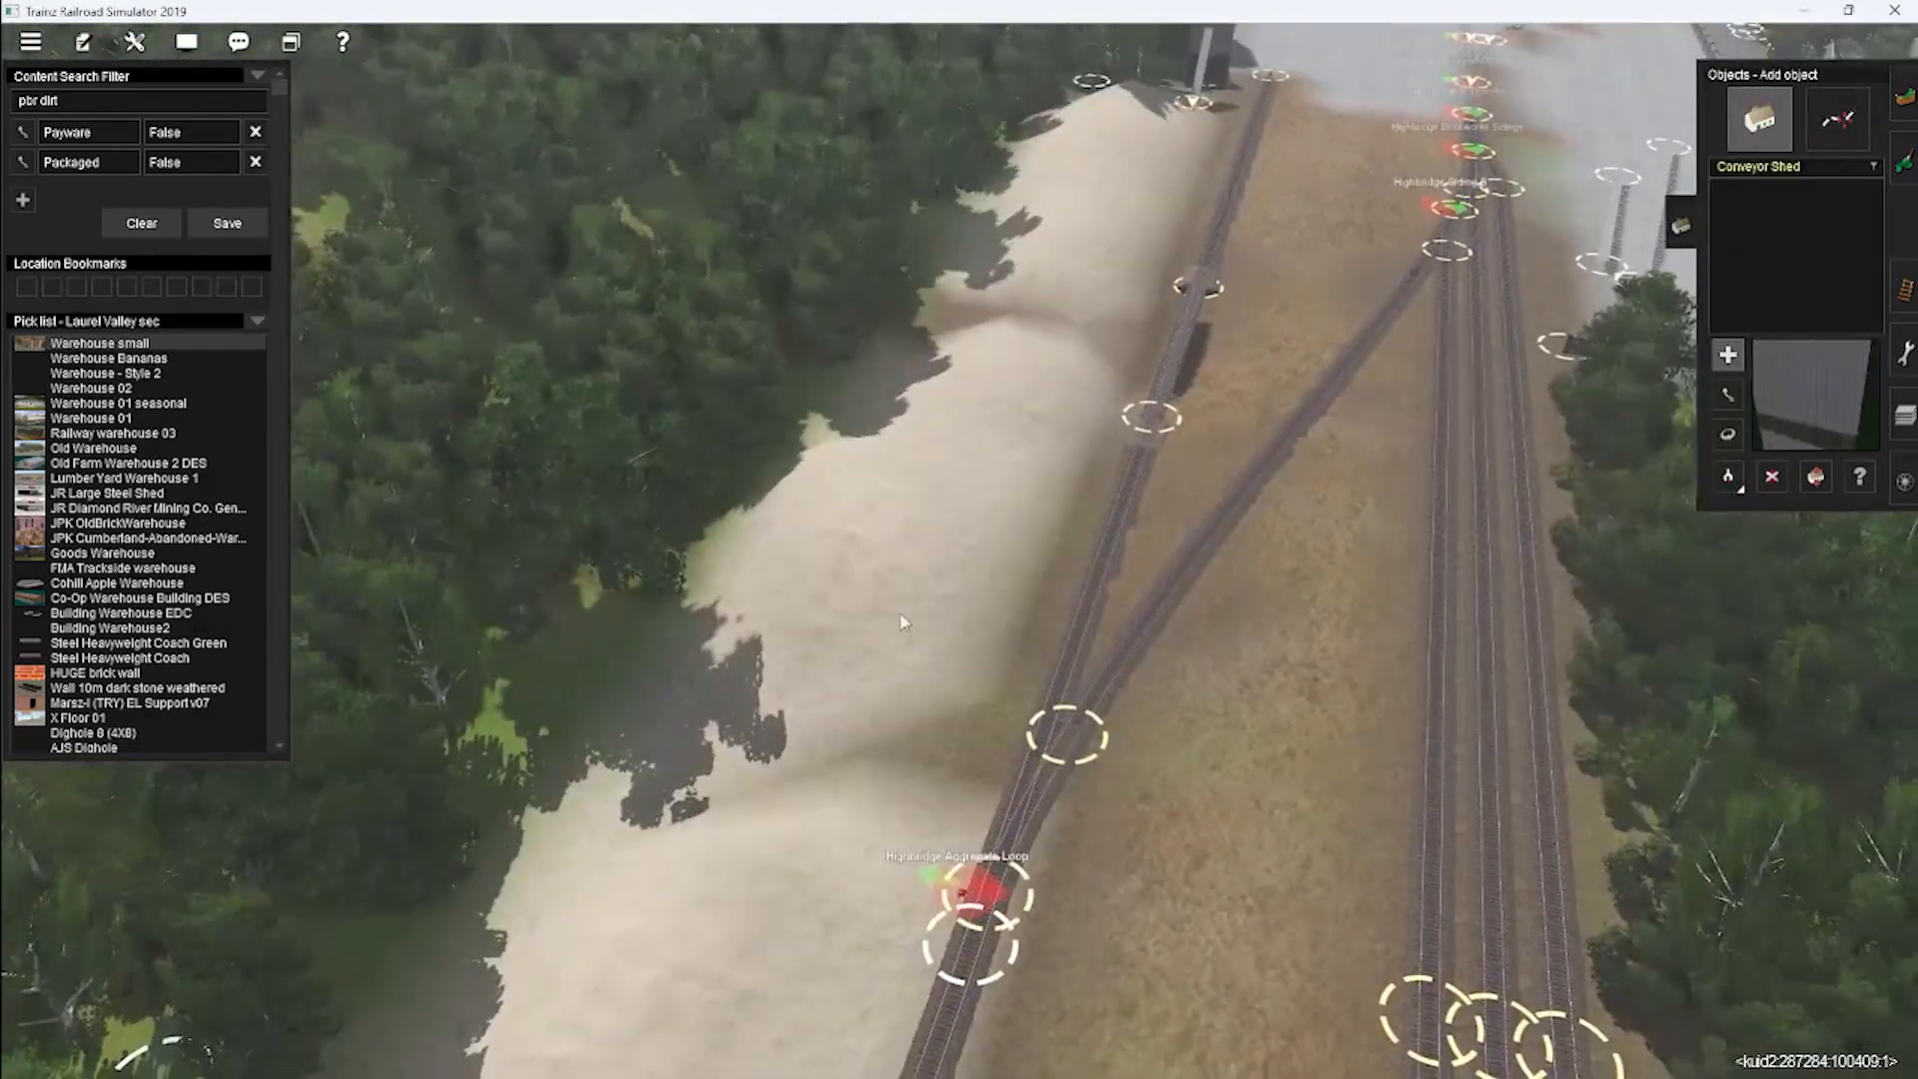
pyautogui.click(814, 444)
pyautogui.rightClick(854, 949)
pyautogui.click(920, 587)
pyautogui.rightClick(924, 300)
pyautogui.click(1728, 395)
pyautogui.moveTo(879, 930); pyautogui.dragTo(778, 917)
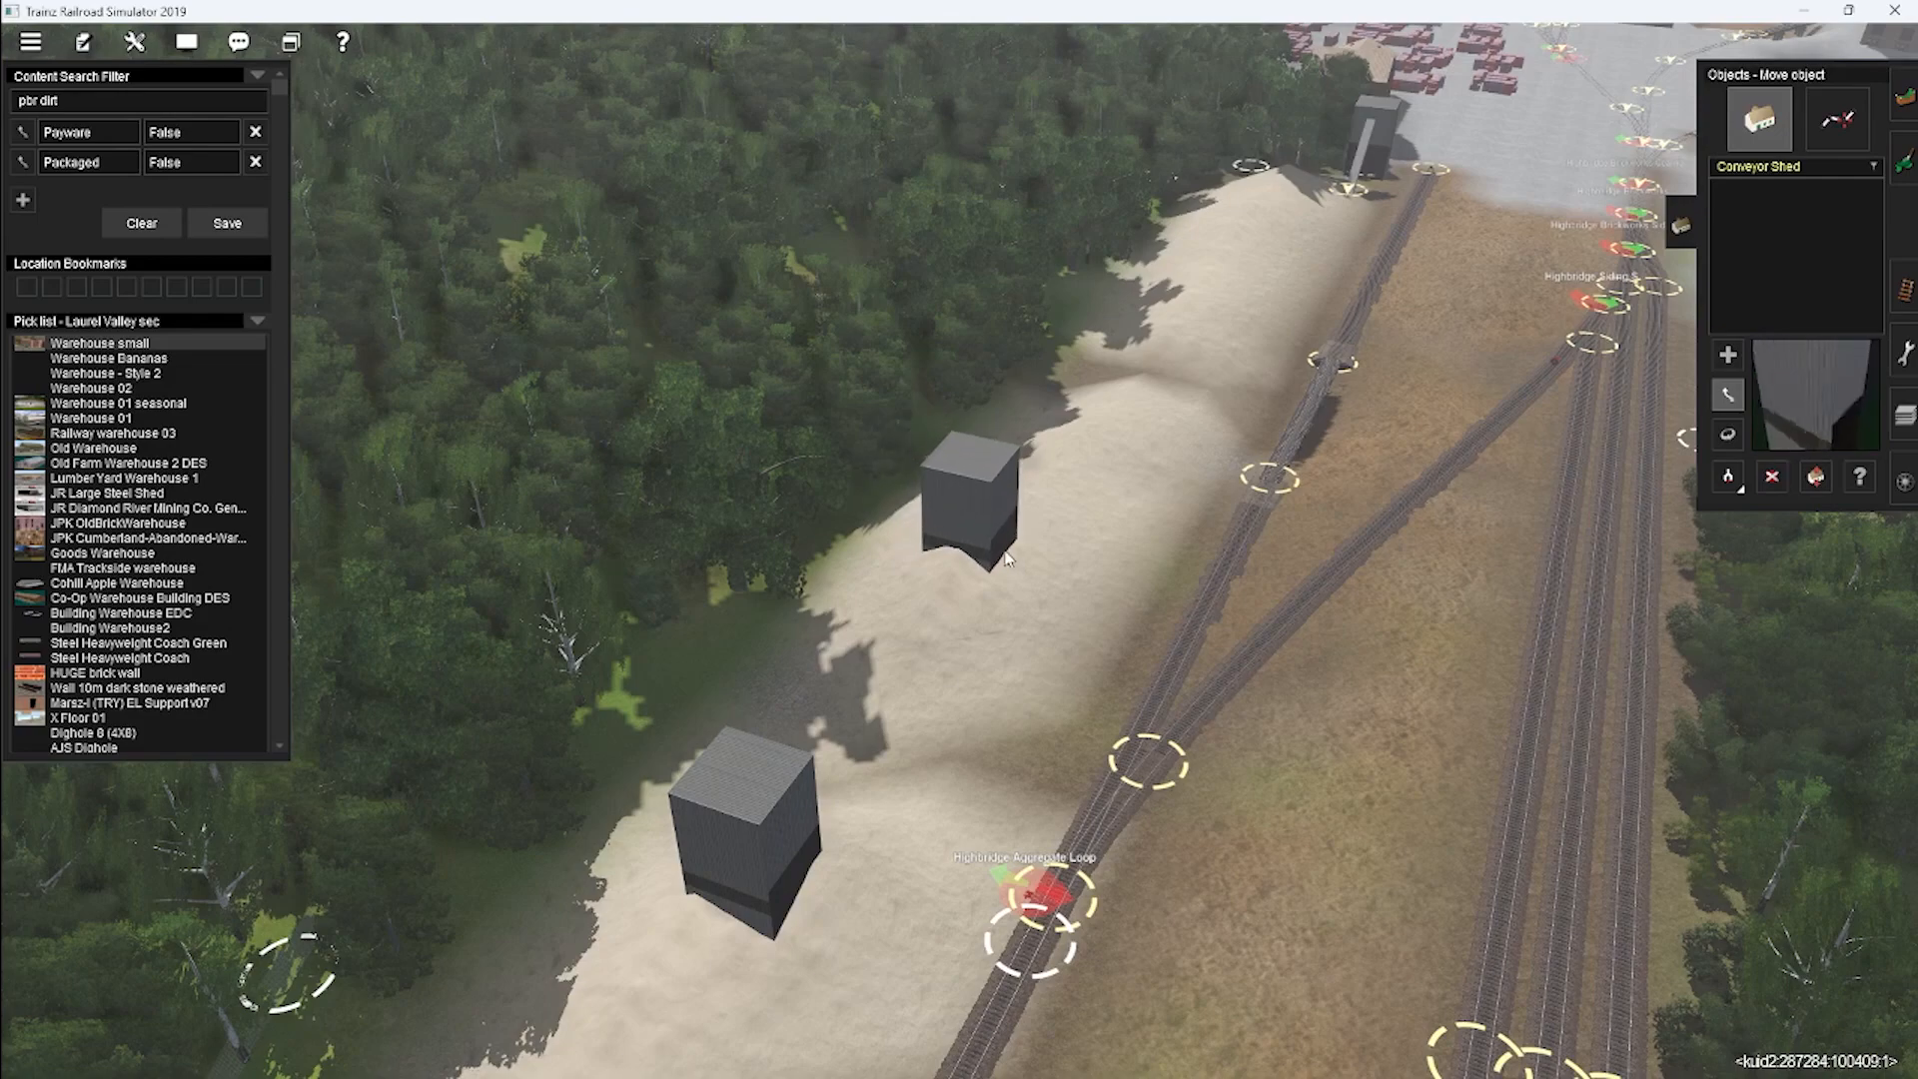
# Place another Conveyor Shed on the heap between the trestle and the siding's end, and remove the old conveyor.
pyautogui.press('Down')
pyautogui.rightClick(1189, 480)
pyautogui.press('a')
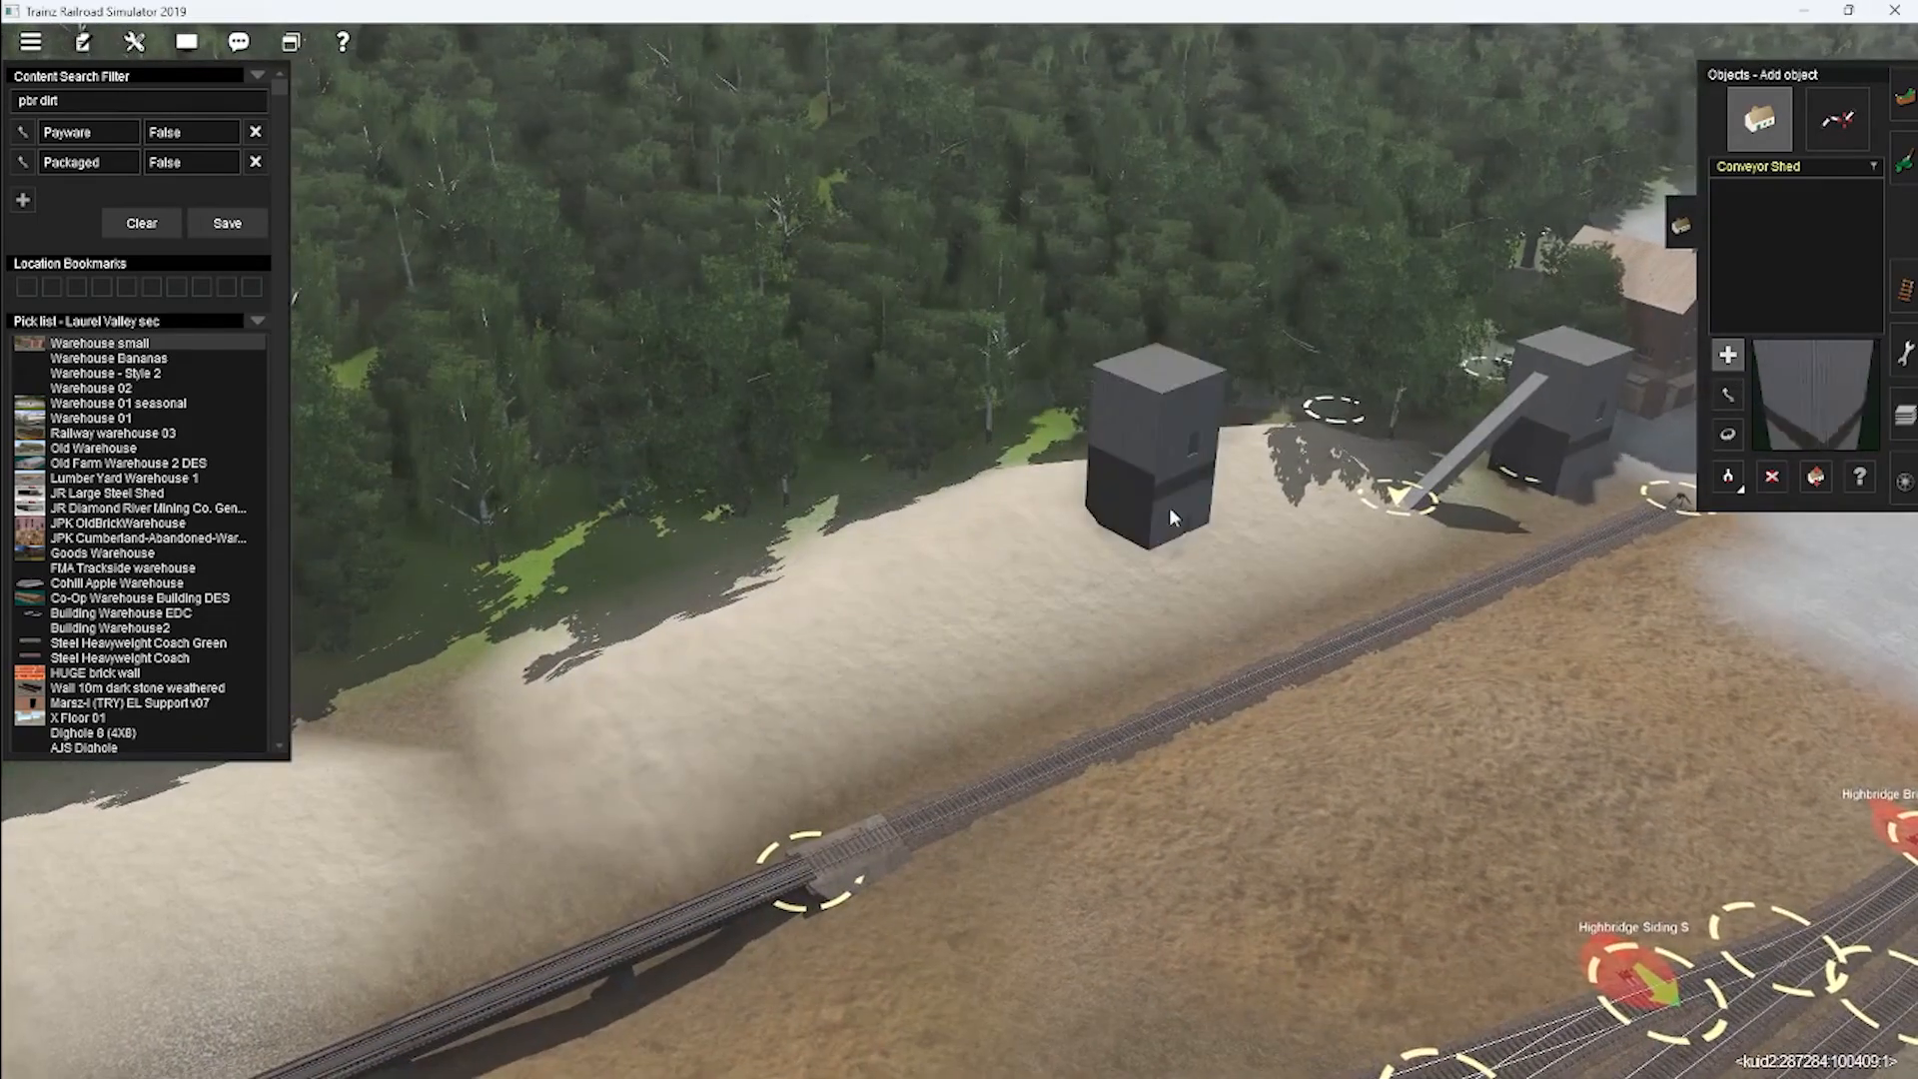
pyautogui.click(1518, 467)
pyautogui.moveTo(1517, 467); pyautogui.dragTo(1198, 557, button='middle')
# Lay mfm conveyor splines along the heaps linking the shed at the siding's end to the farthest shed.
pyautogui.press('a')
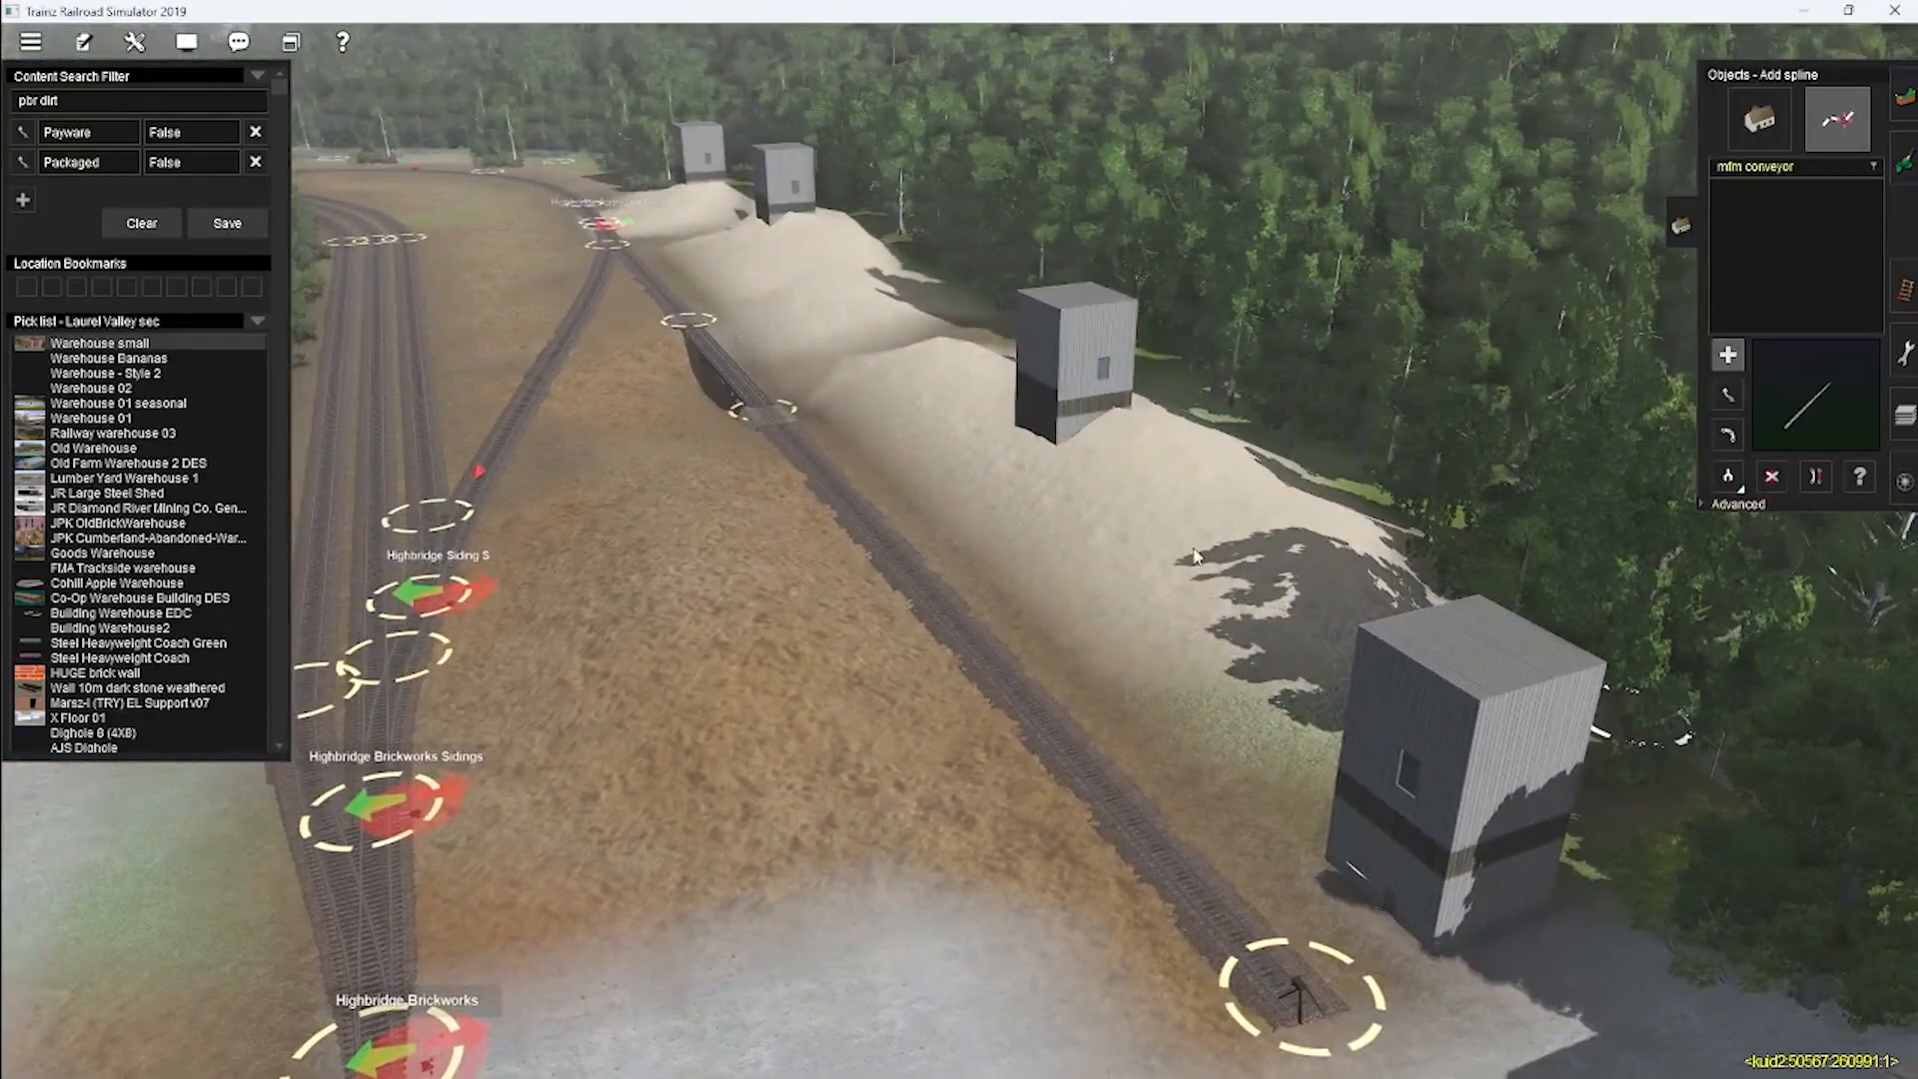
pyautogui.rightClick(849, 384)
pyautogui.moveTo(1575, 920); pyautogui.dragTo(914, 192)
pyautogui.rightClick(799, 165)
pyautogui.moveTo(799, 165); pyautogui.dragTo(999, 300, button='middle')
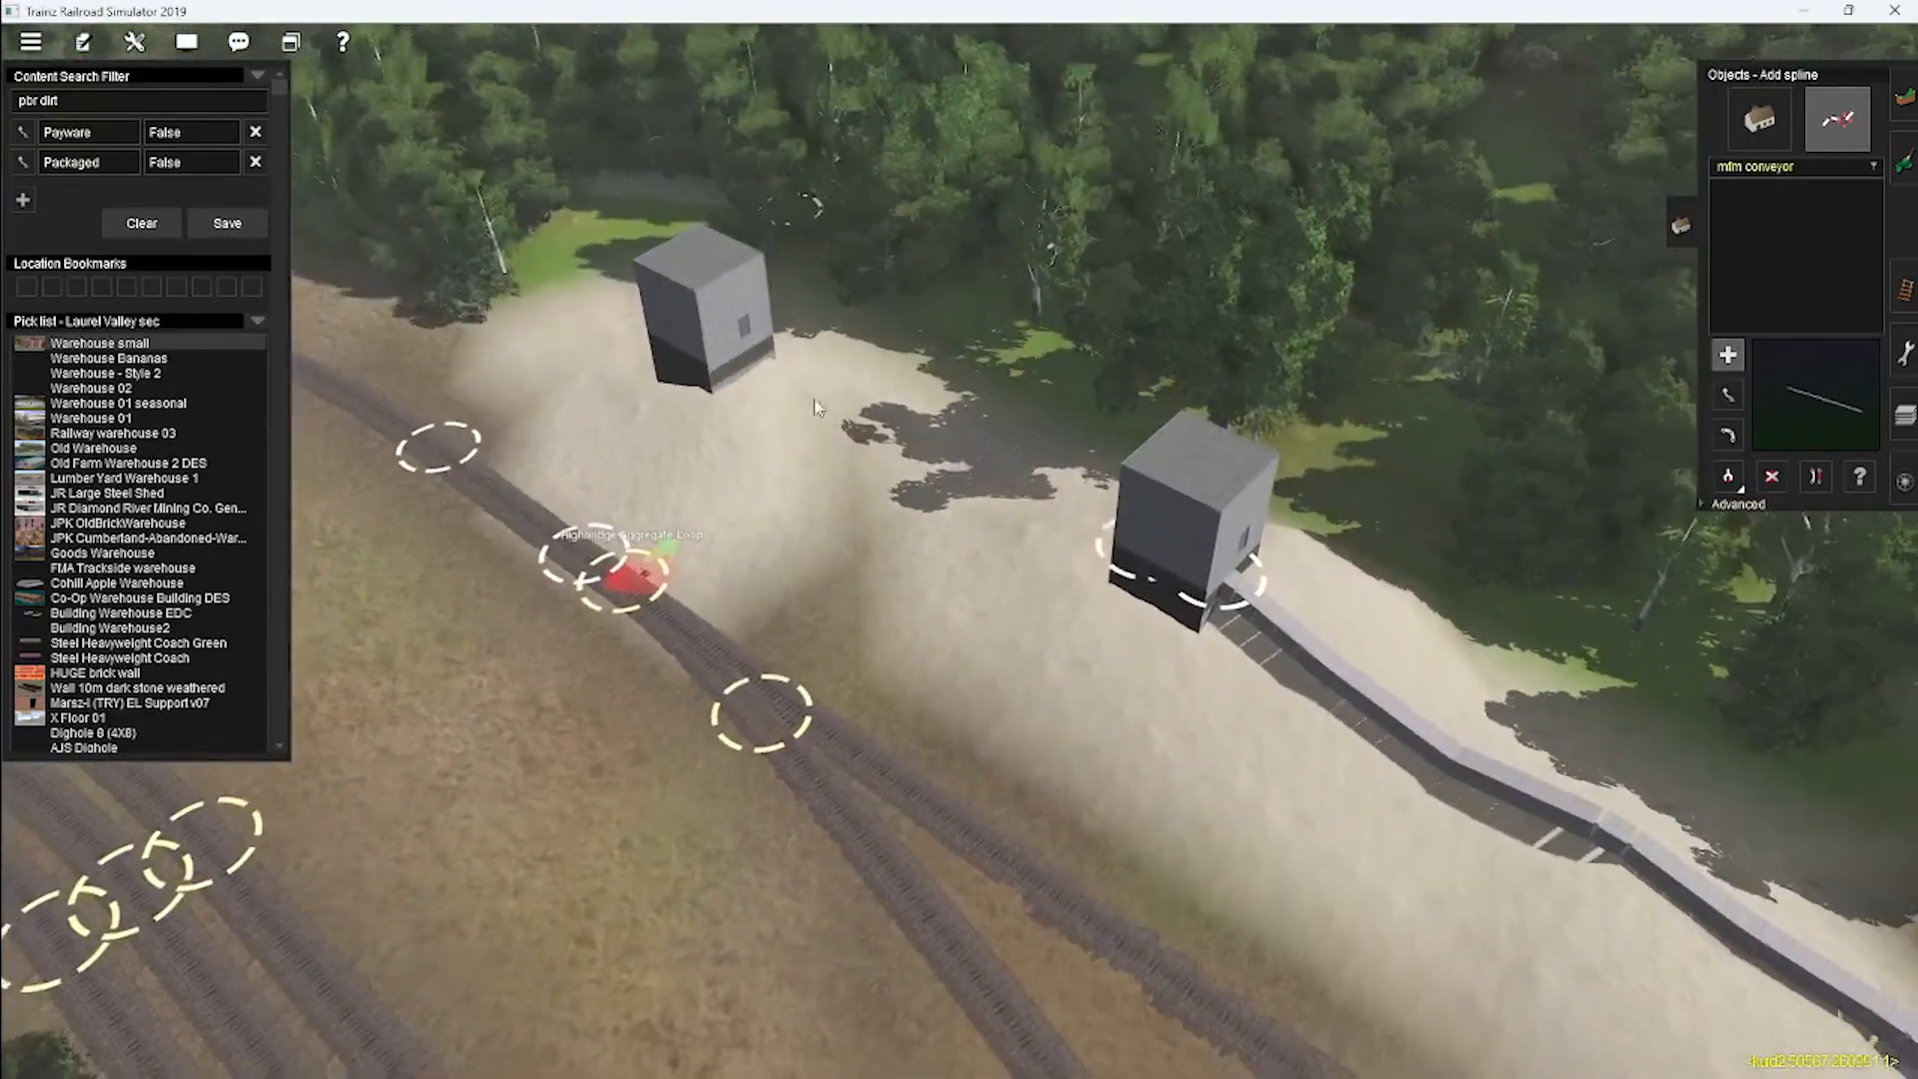
pyautogui.moveTo(1223, 574); pyautogui.dragTo(744, 368)
# Raise the conveyor above the aggregate heaps and apply a vertex height of 31.57 to its points at the sheds.
pyautogui.click(1730, 540)
pyautogui.moveTo(1222, 577); pyautogui.dragTo(1221, 509)
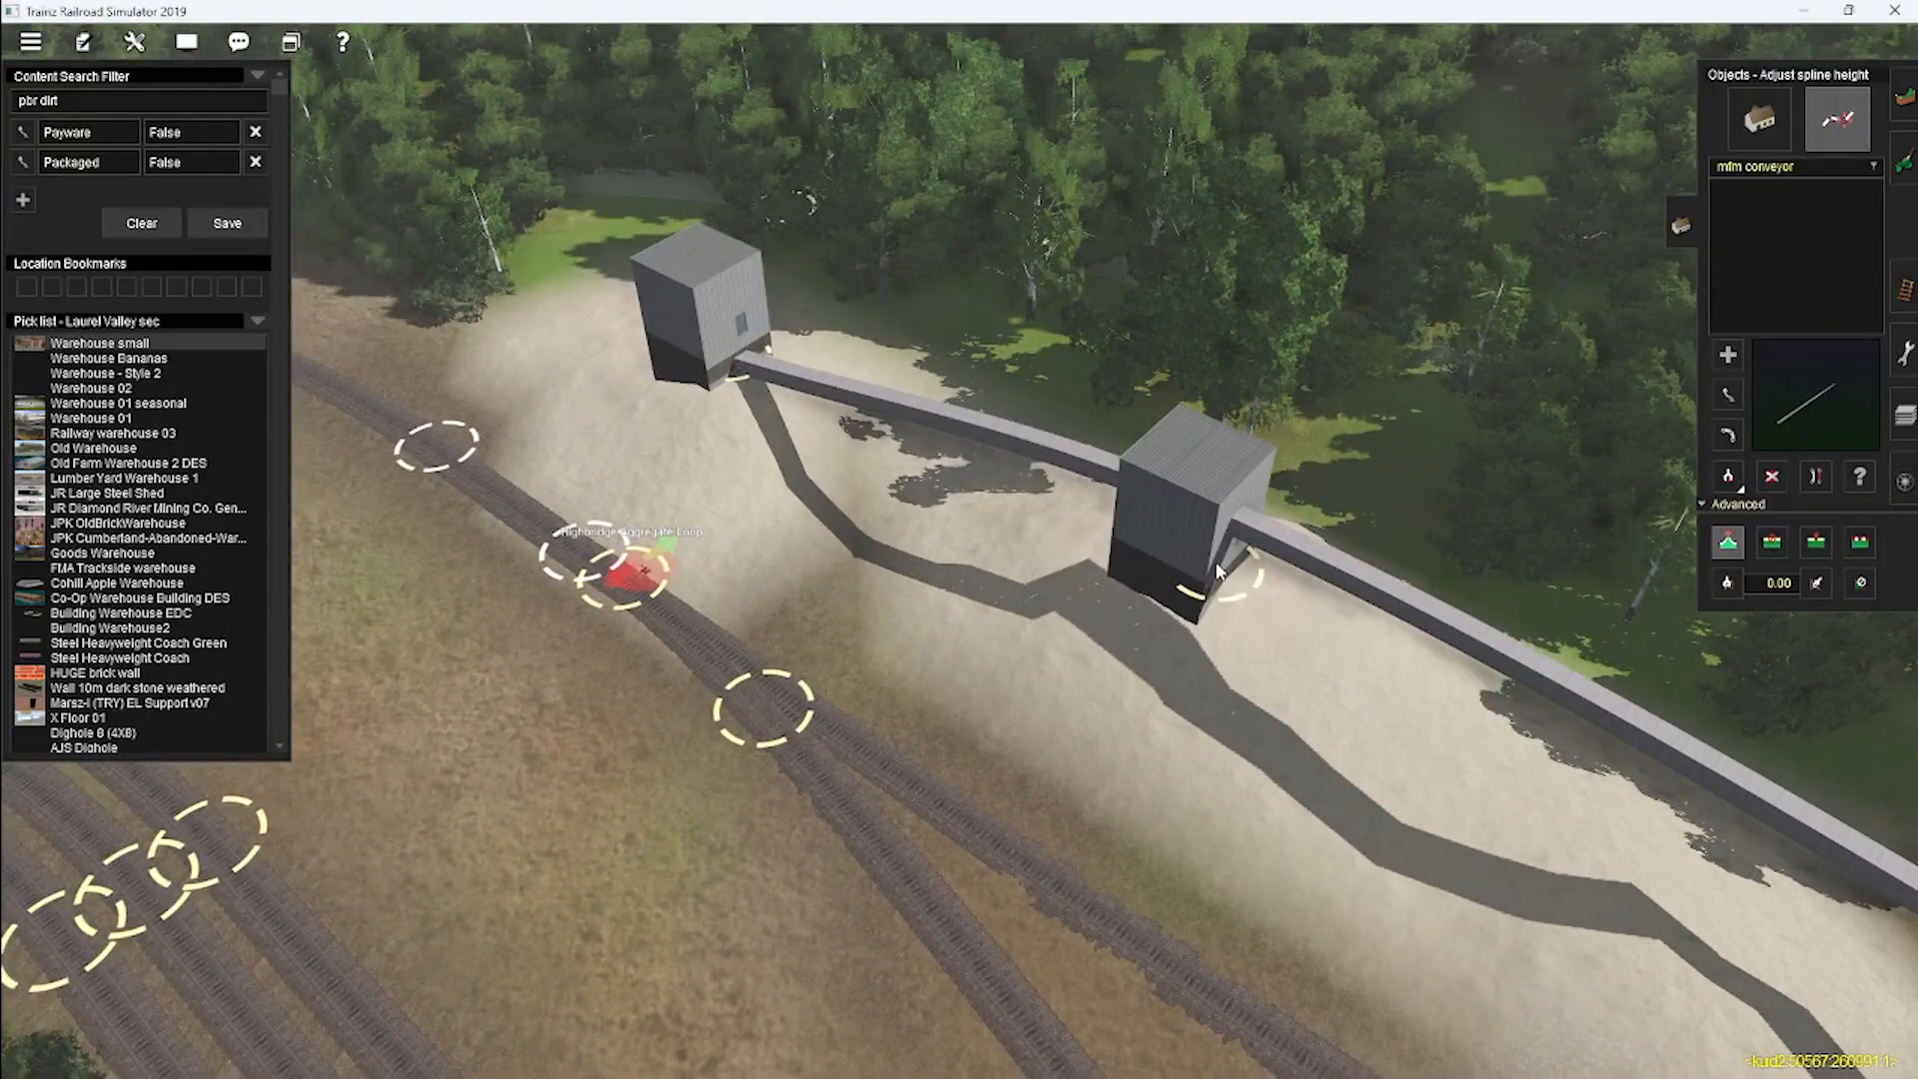
pyautogui.click(1728, 435)
pyautogui.click(1727, 583)
pyautogui.press('Down')
pyautogui.click(756, 415)
pyautogui.rightClick(1688, 769)
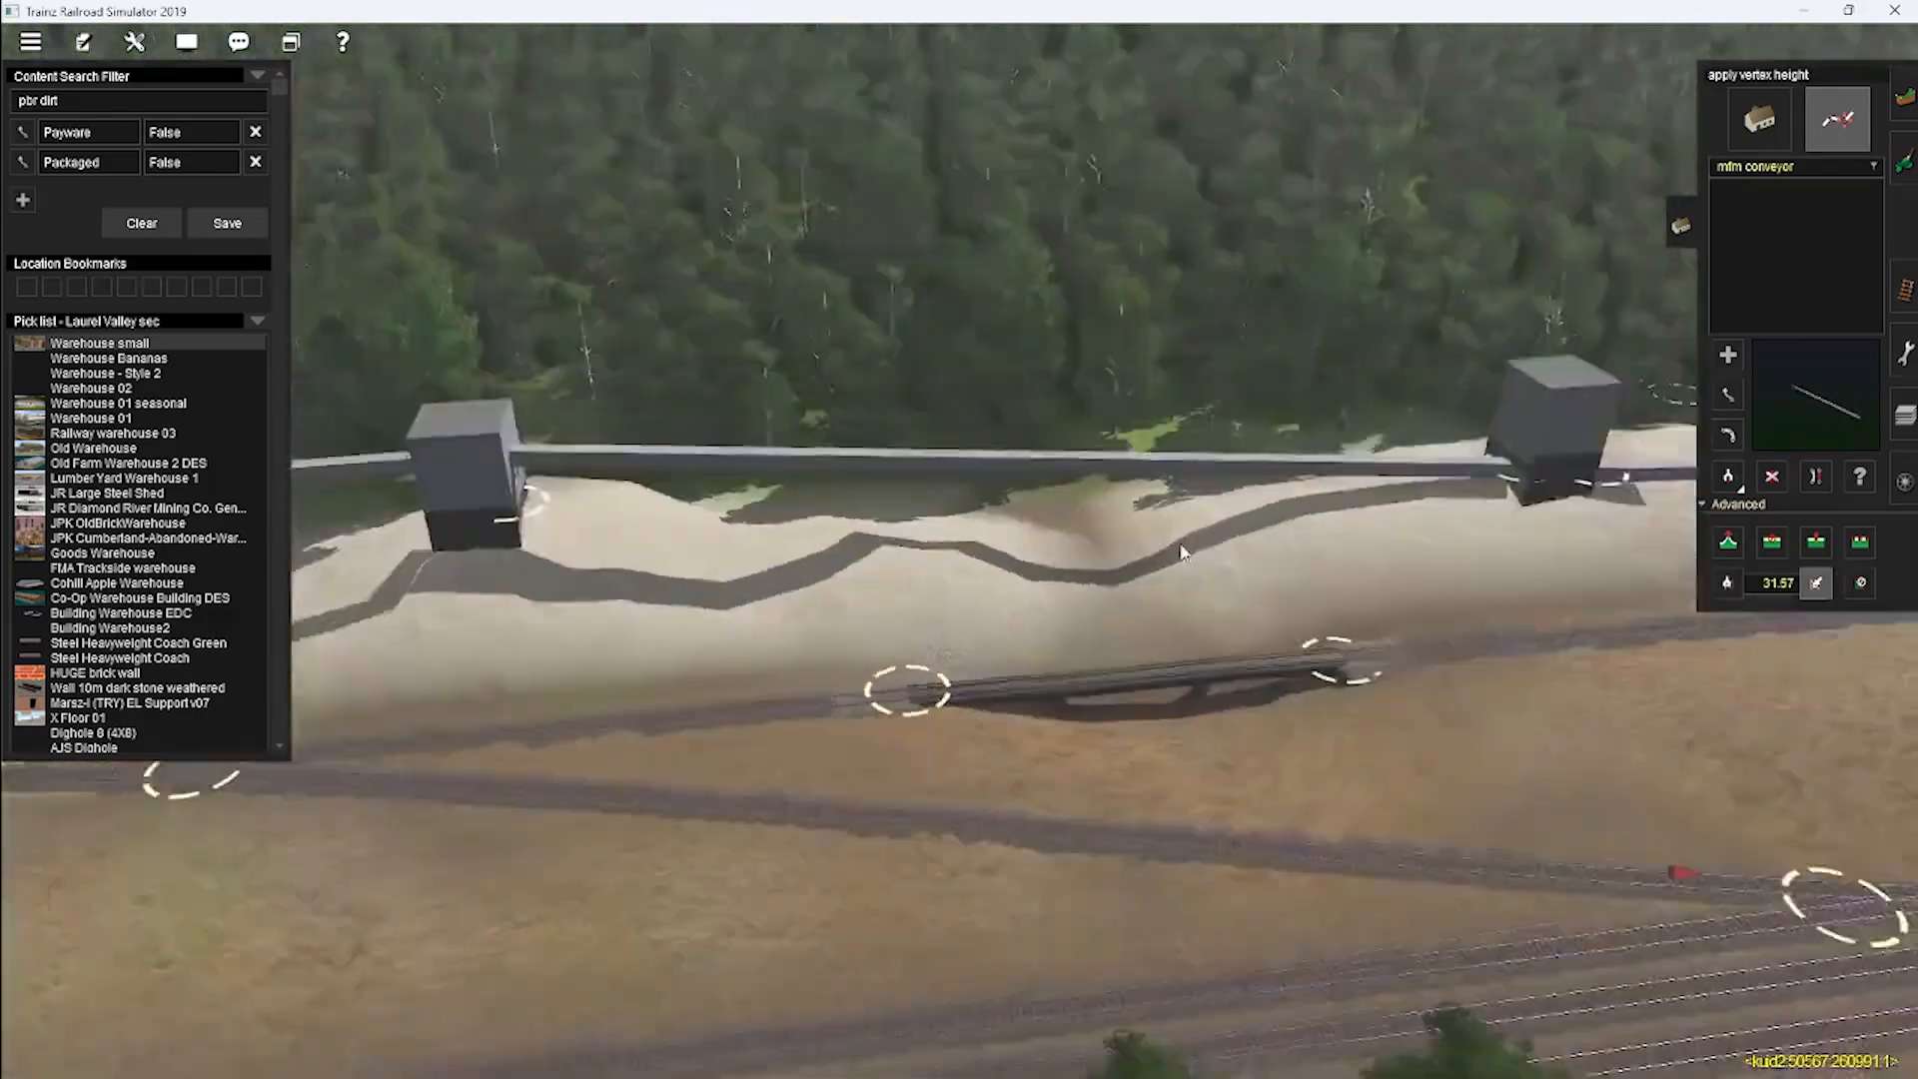
pyautogui.click(1083, 446)
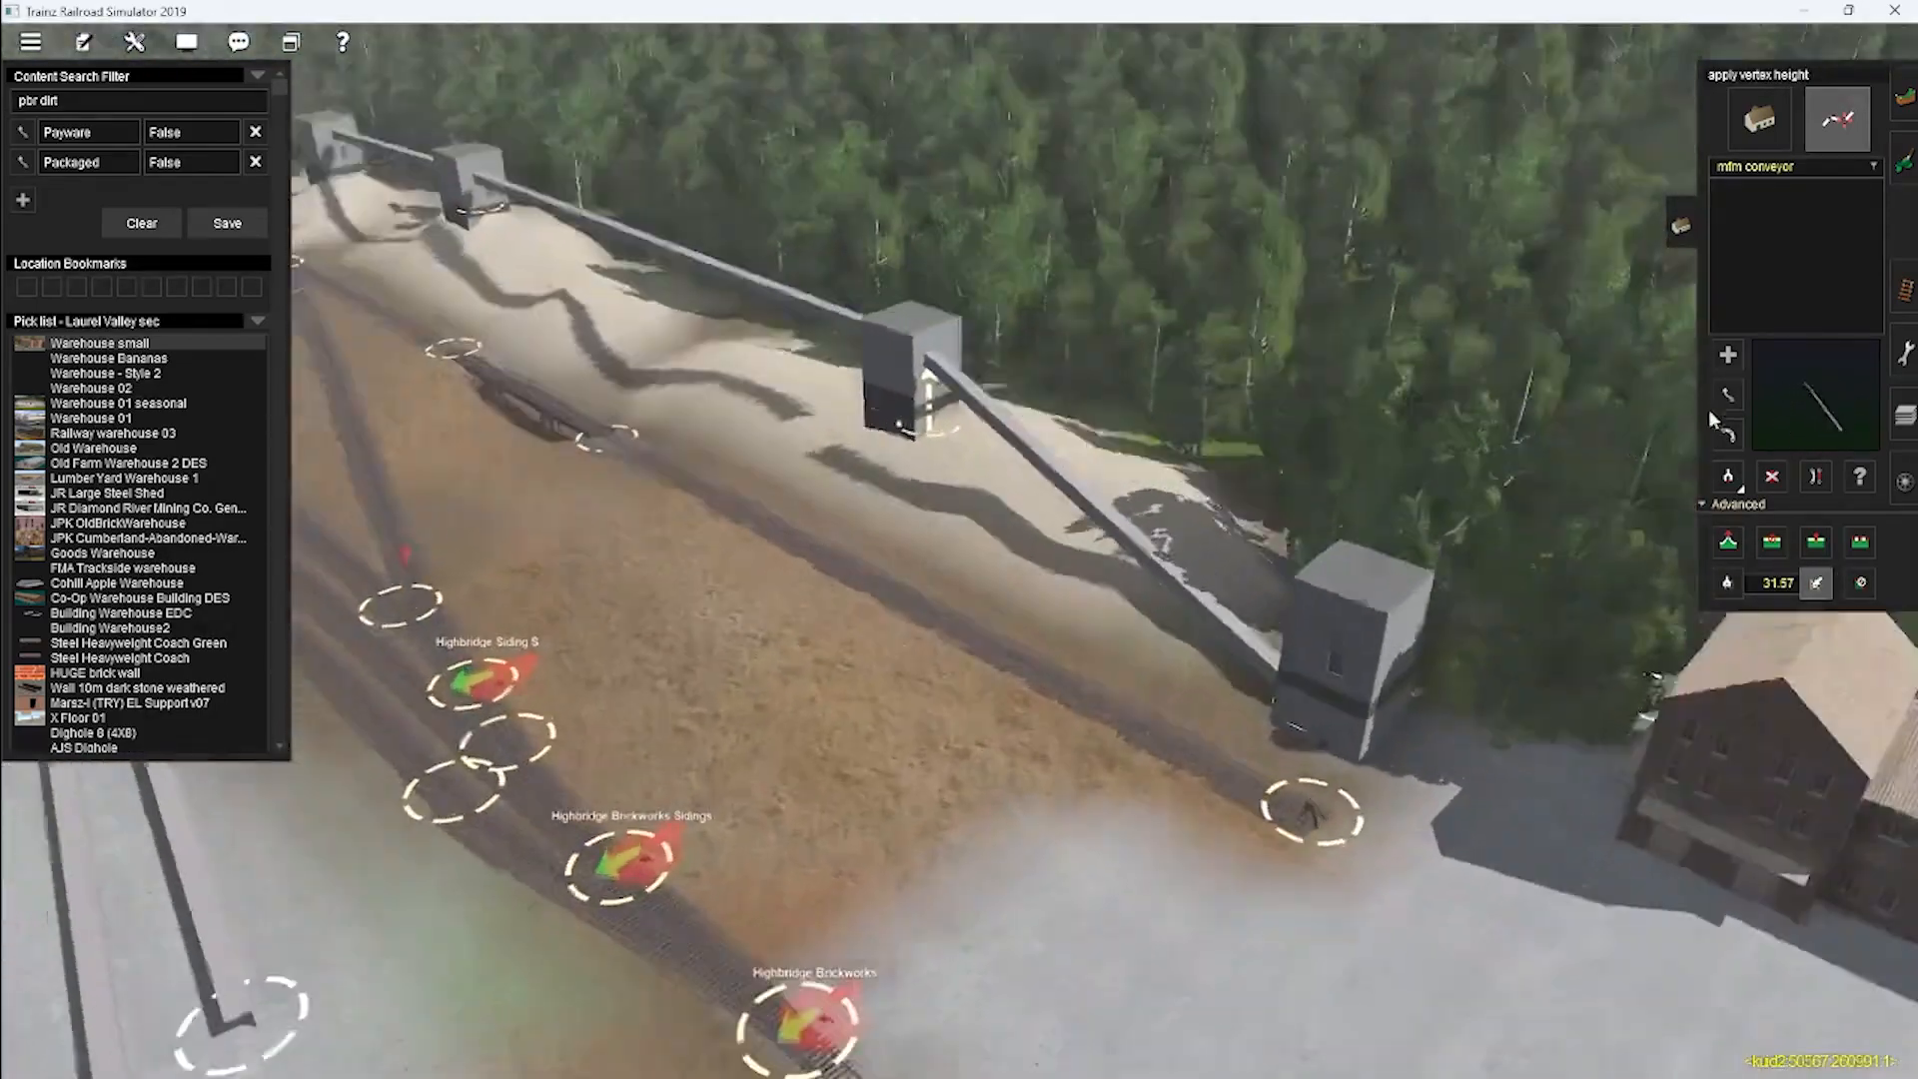
# Move the conveyor's joint at the shed nearest the siding's end into line with the shed and split the spline there.
pyautogui.click(1728, 395)
pyautogui.press('Up')
pyautogui.moveTo(904, 454); pyautogui.dragTo(954, 415)
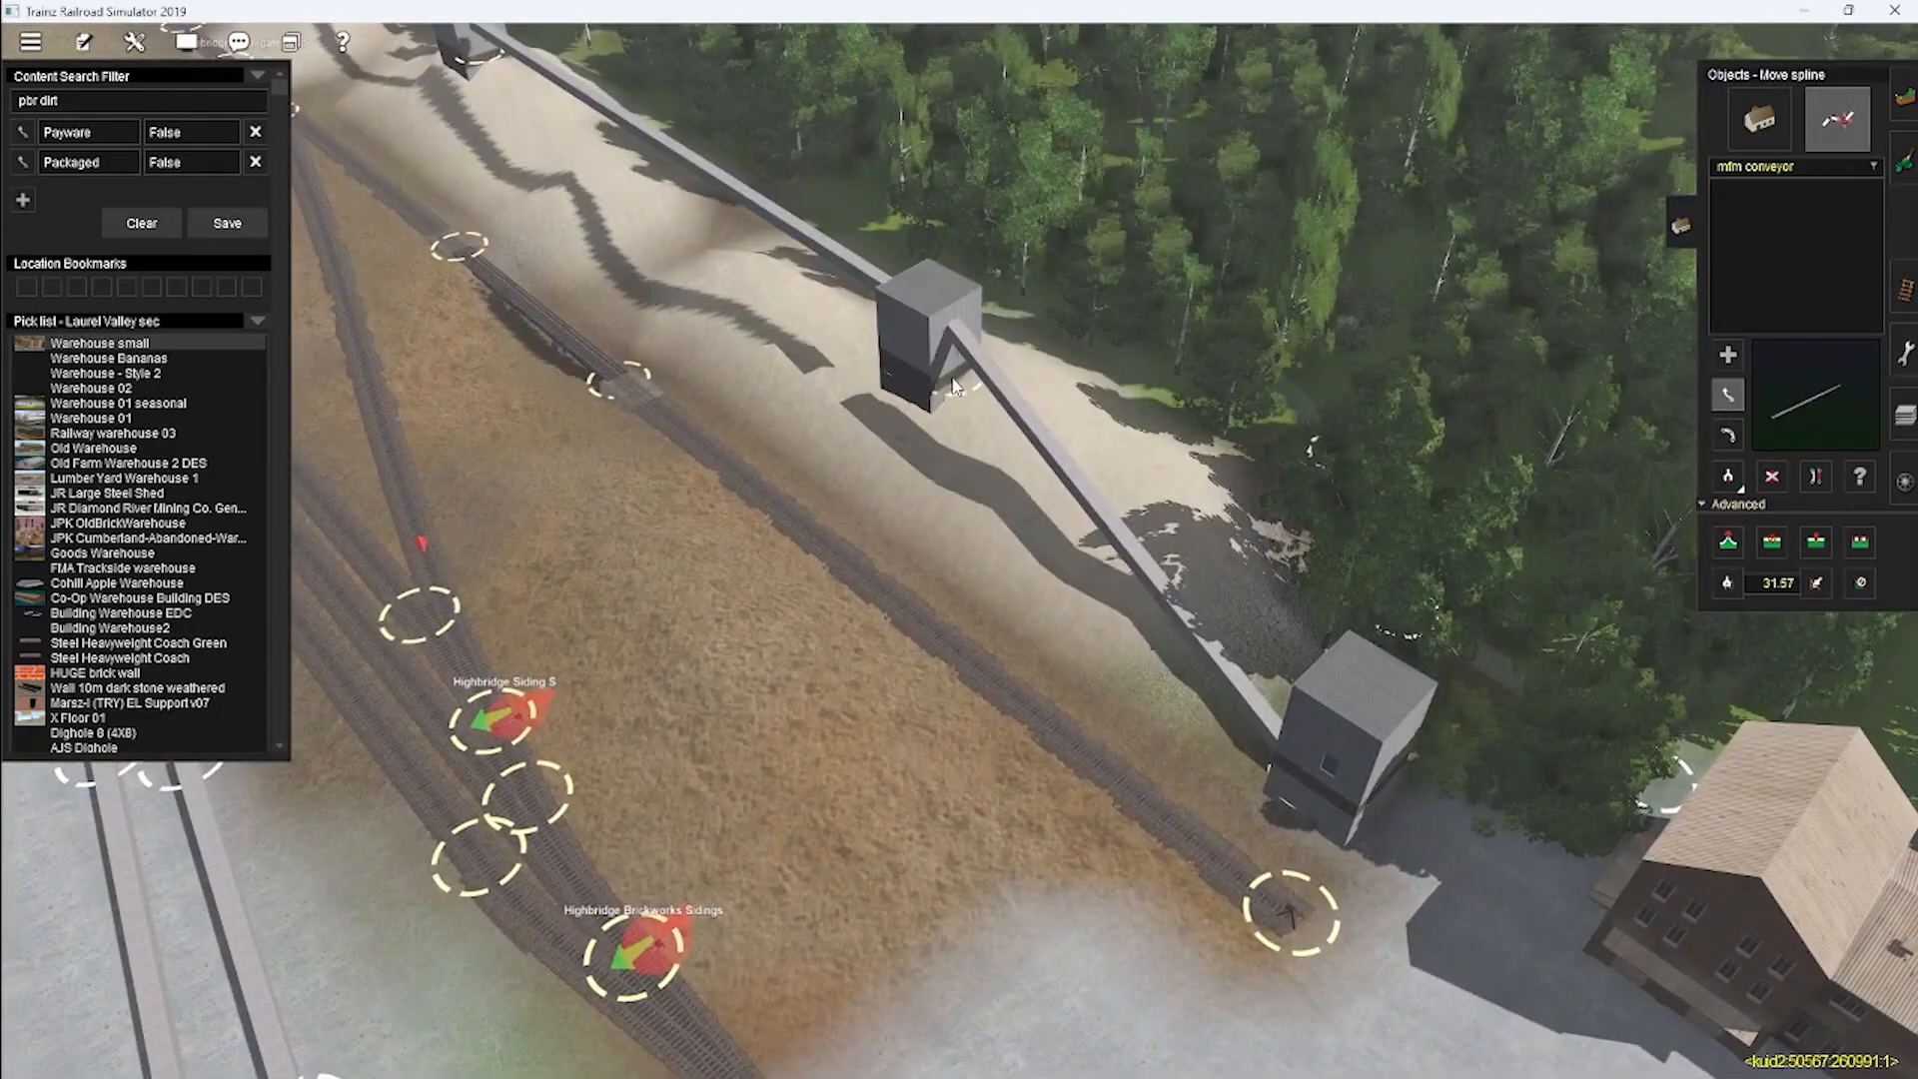
pyautogui.press('Down')
pyautogui.press('Up')
pyautogui.click(1728, 435)
pyautogui.click(949, 430)
pyautogui.rightClick(846, 477)
pyautogui.press('Left')
pyautogui.press('Down')
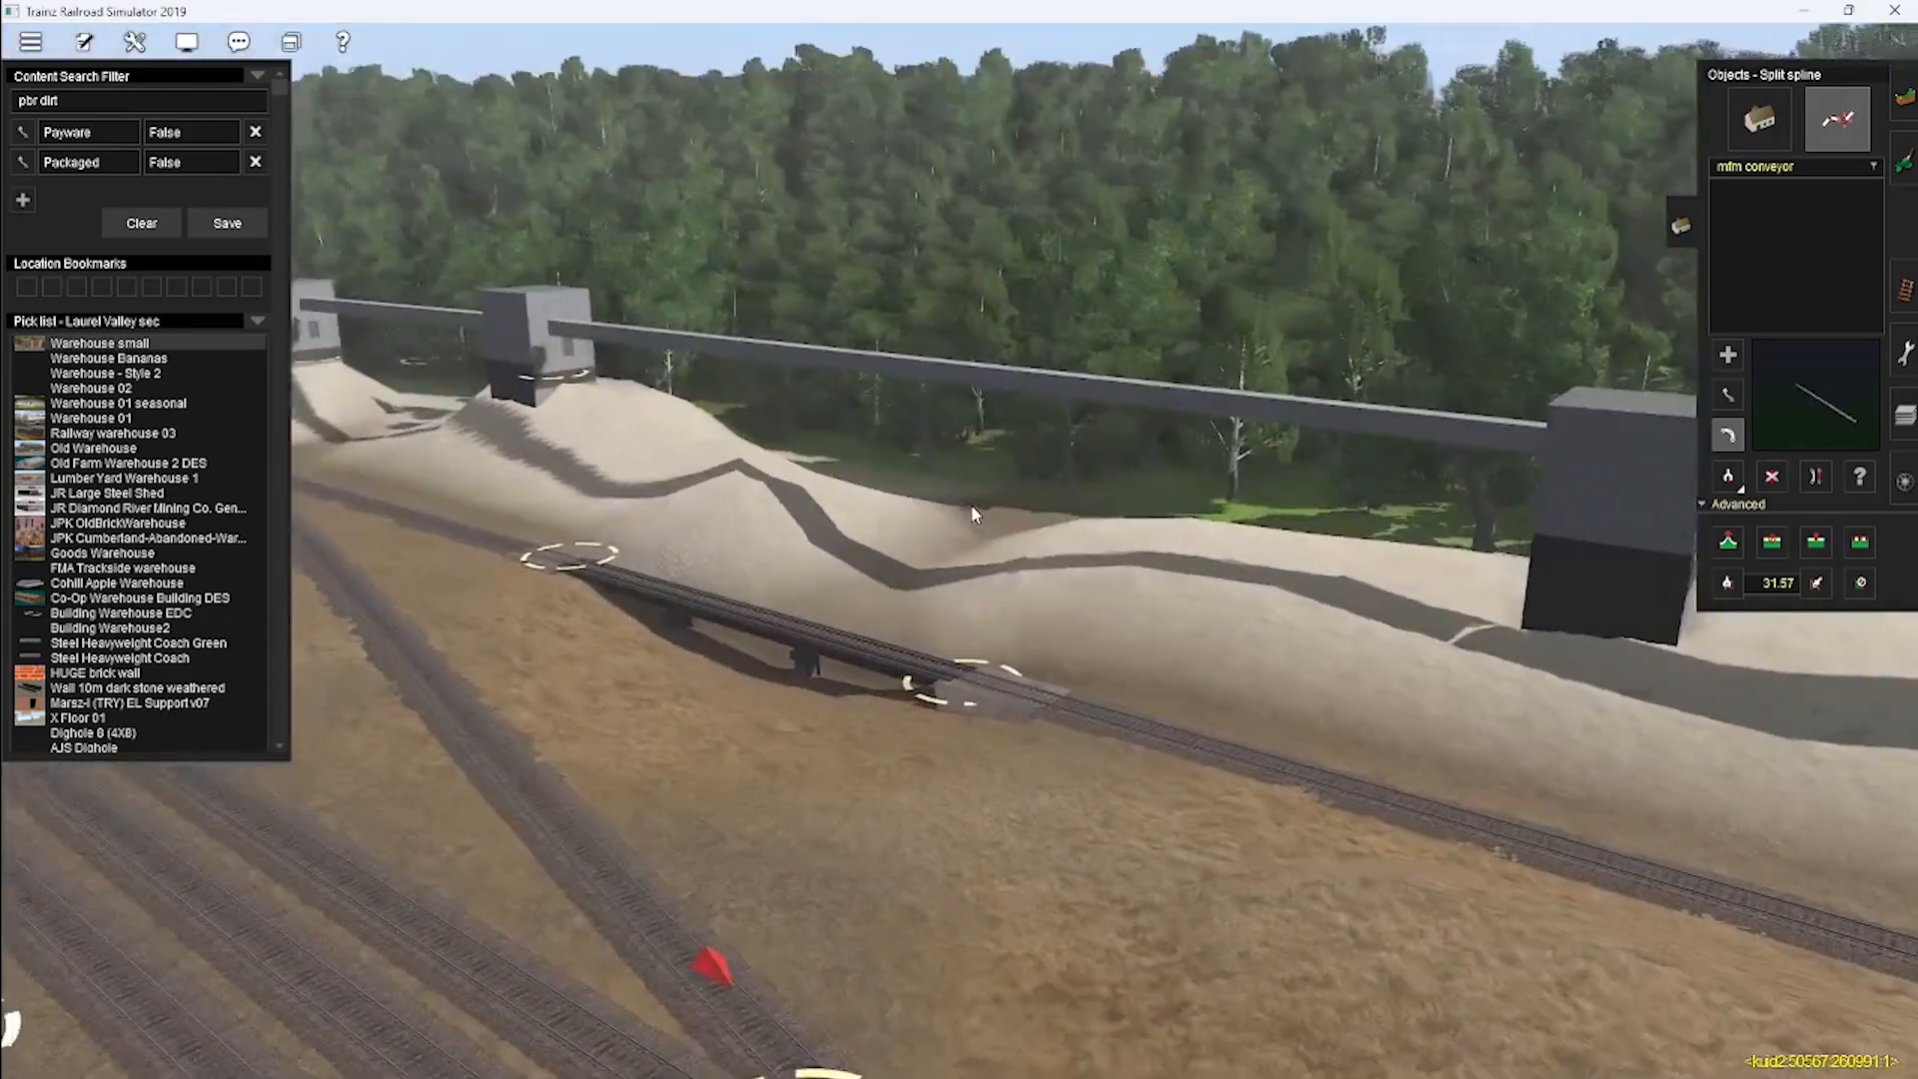
# Search the objects for "support", lay a CTA 2 Elevated_Railway_Support spline on the heap, and move its ends beneath the conveyor.
pyautogui.click(1760, 119)
pyautogui.moveTo(72, 101); pyautogui.dragTo(17, 108)
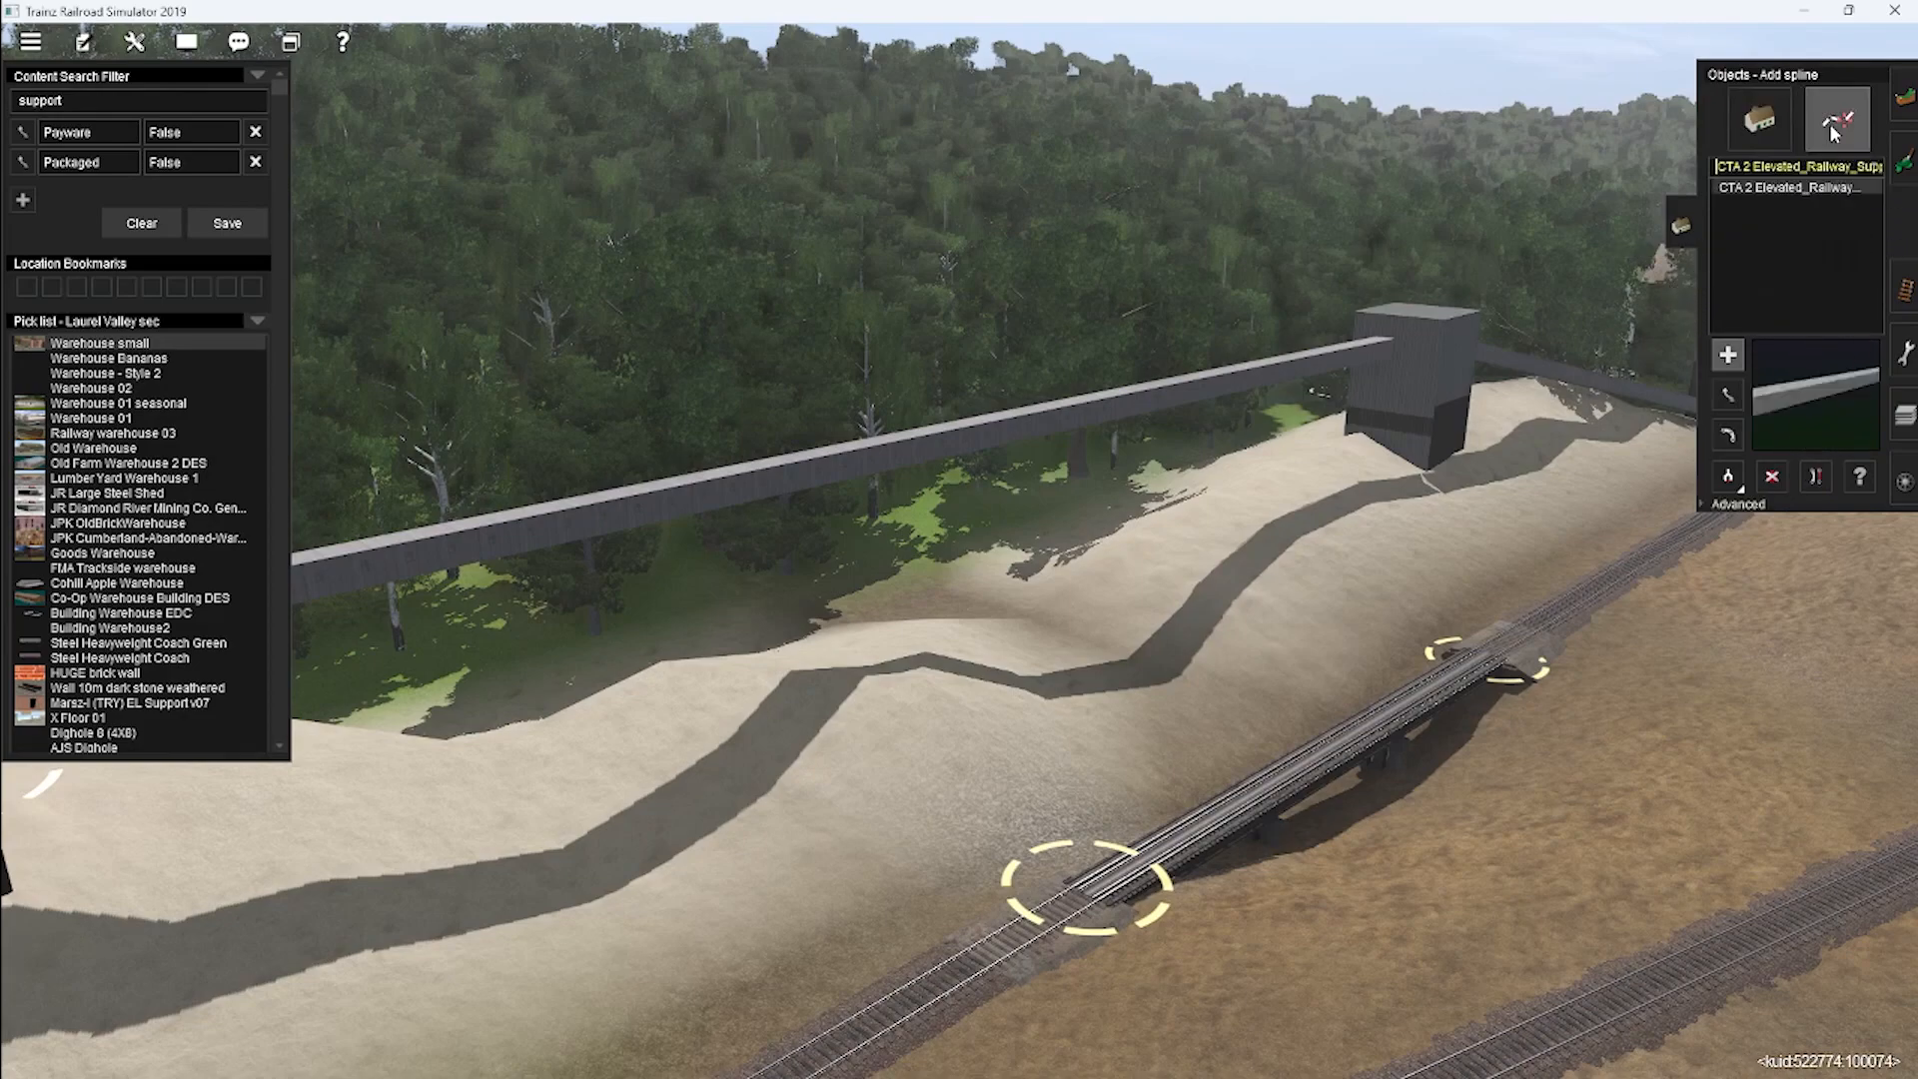
pyautogui.press('Left')
pyautogui.press('Up')
pyautogui.click(1728, 395)
pyautogui.moveTo(1139, 751); pyautogui.dragTo(989, 761)
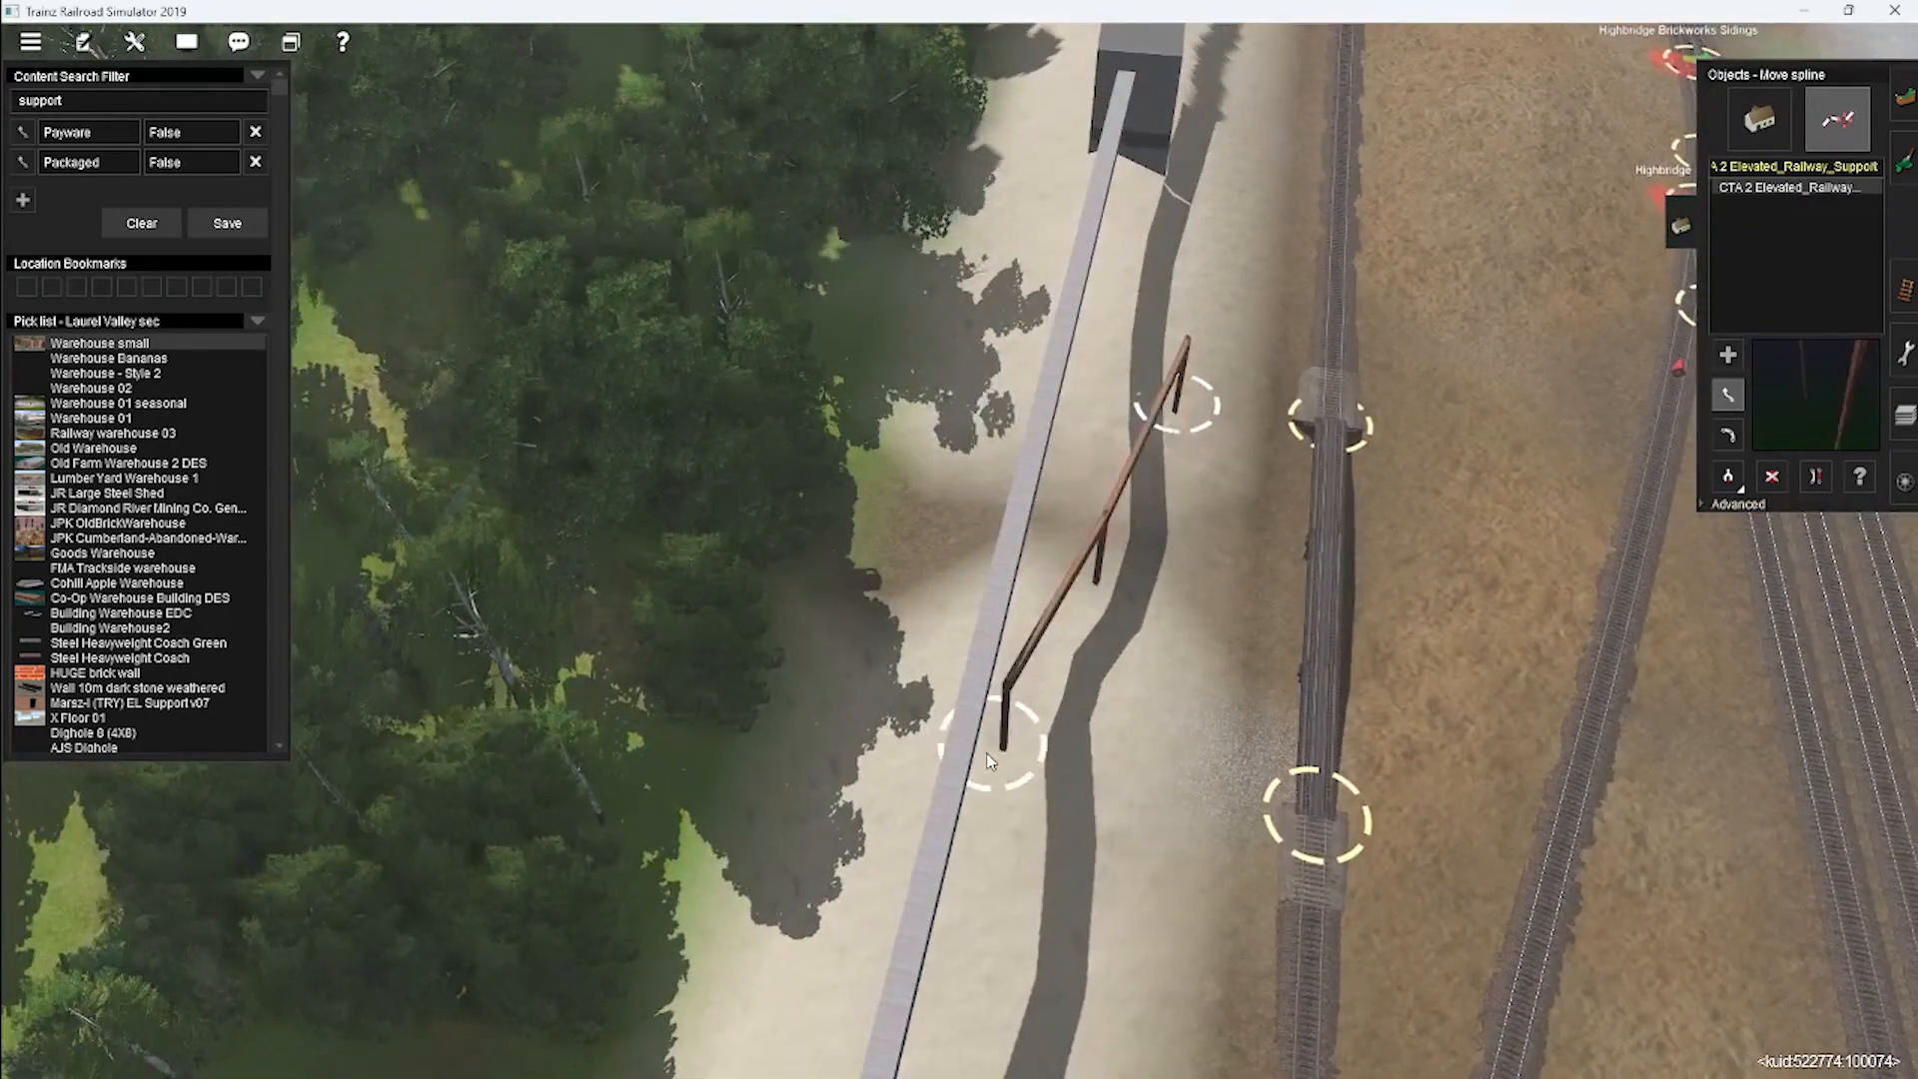
pyautogui.moveTo(1069, 387); pyautogui.dragTo(1058, 384)
# Adjust the support spline's end heights so its beam meets the underside of the conveyor.
pyautogui.press('Right')
pyautogui.press('Down')
pyautogui.press('Up')
pyautogui.click(1737, 505)
pyautogui.click(1728, 541)
pyautogui.moveTo(1236, 437); pyautogui.dragTo(1237, 414)
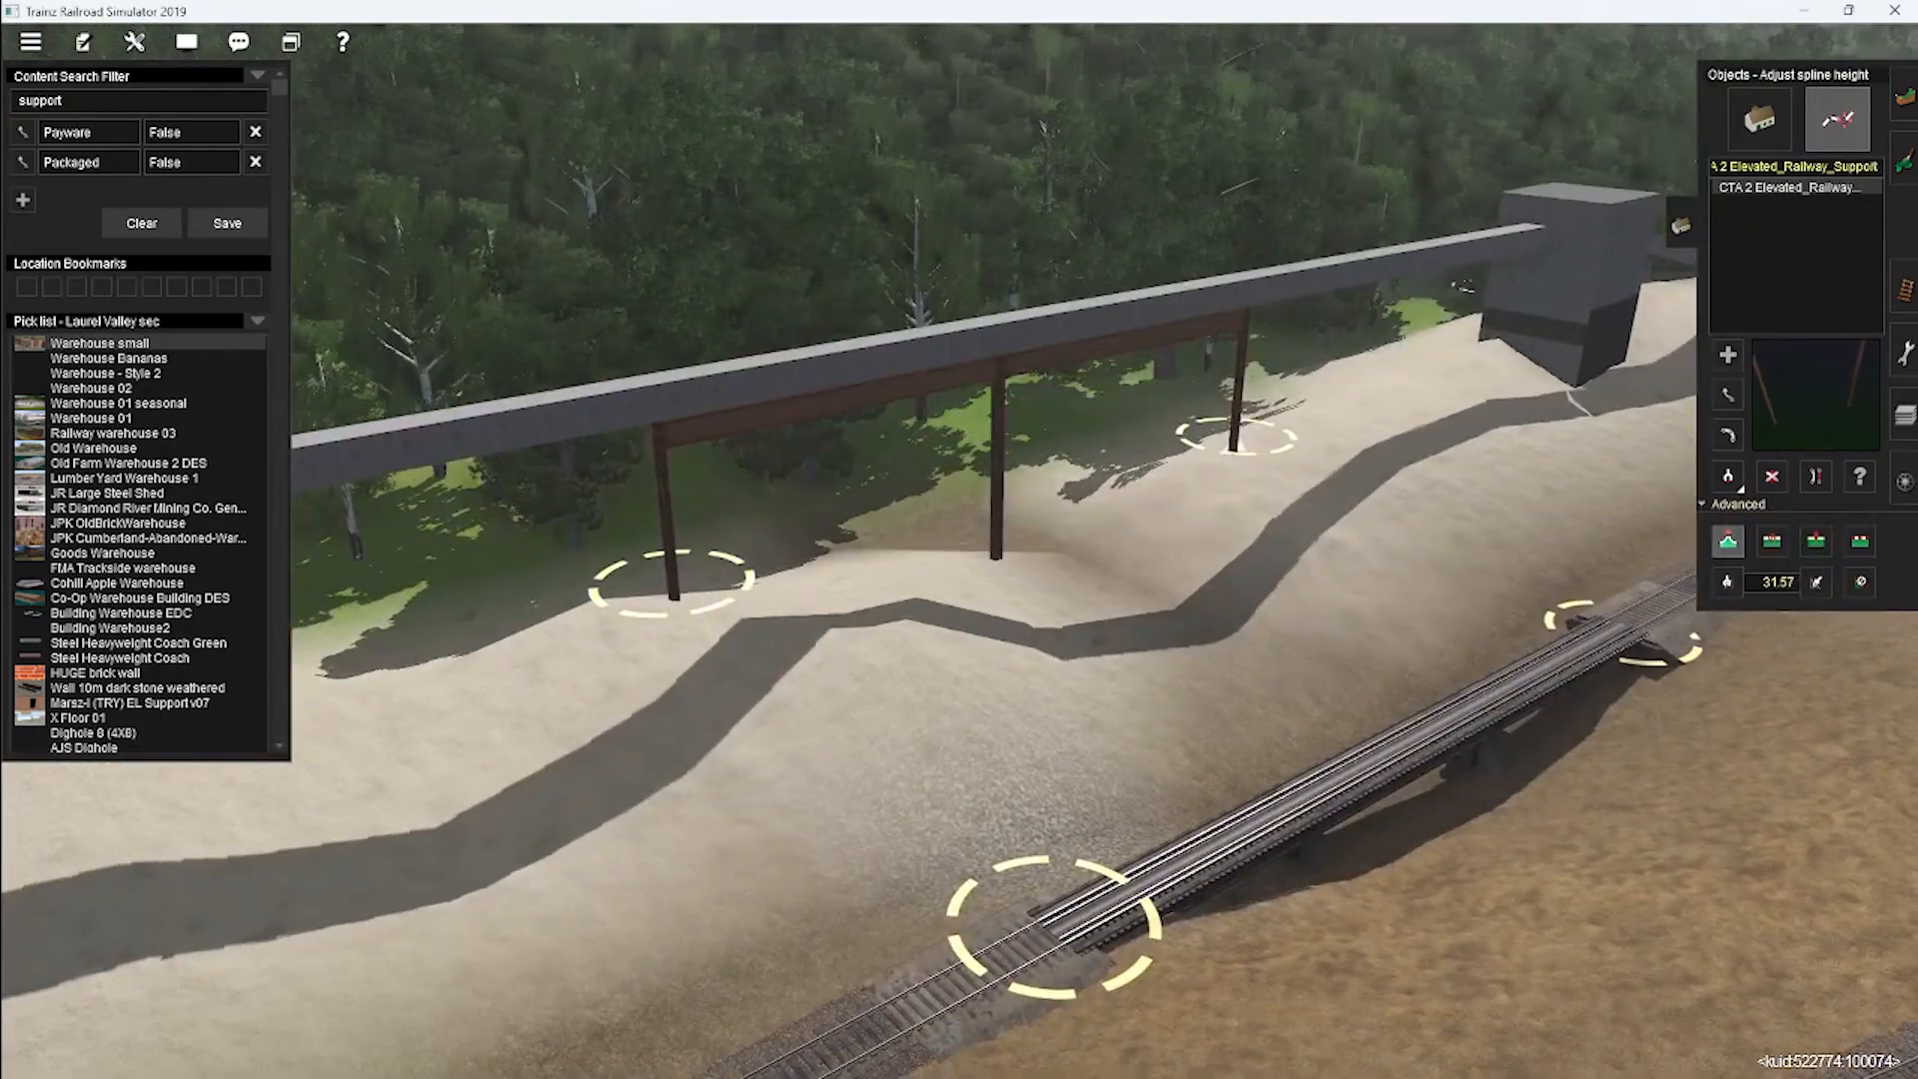
# Reshape the aggregate heap beneath the elevated support's middle post by raising the ground and then trimming it back down.
pyautogui.press('Down')
pyautogui.press('Right')
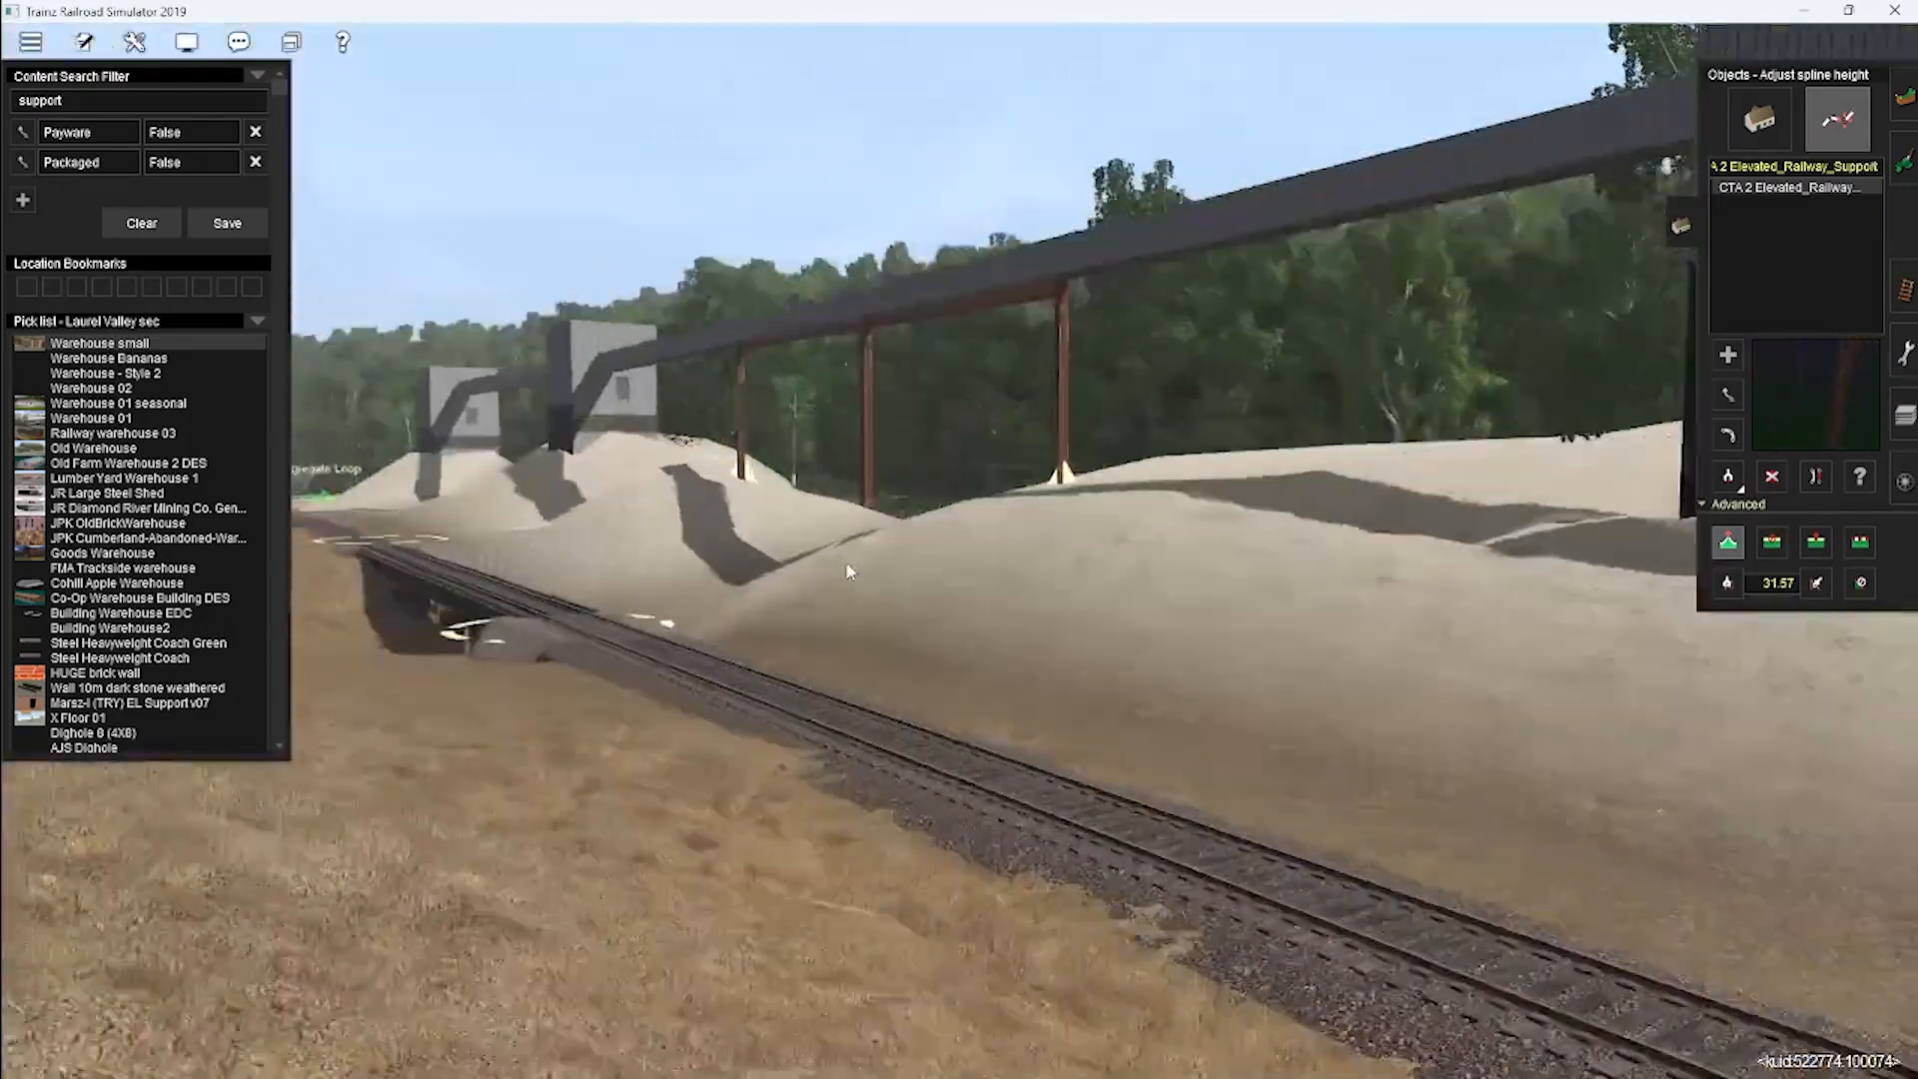
pyautogui.press('Up')
pyautogui.click(1905, 98)
pyautogui.click(1761, 110)
pyautogui.press('Up')
pyautogui.click(913, 601)
pyautogui.press('Down')
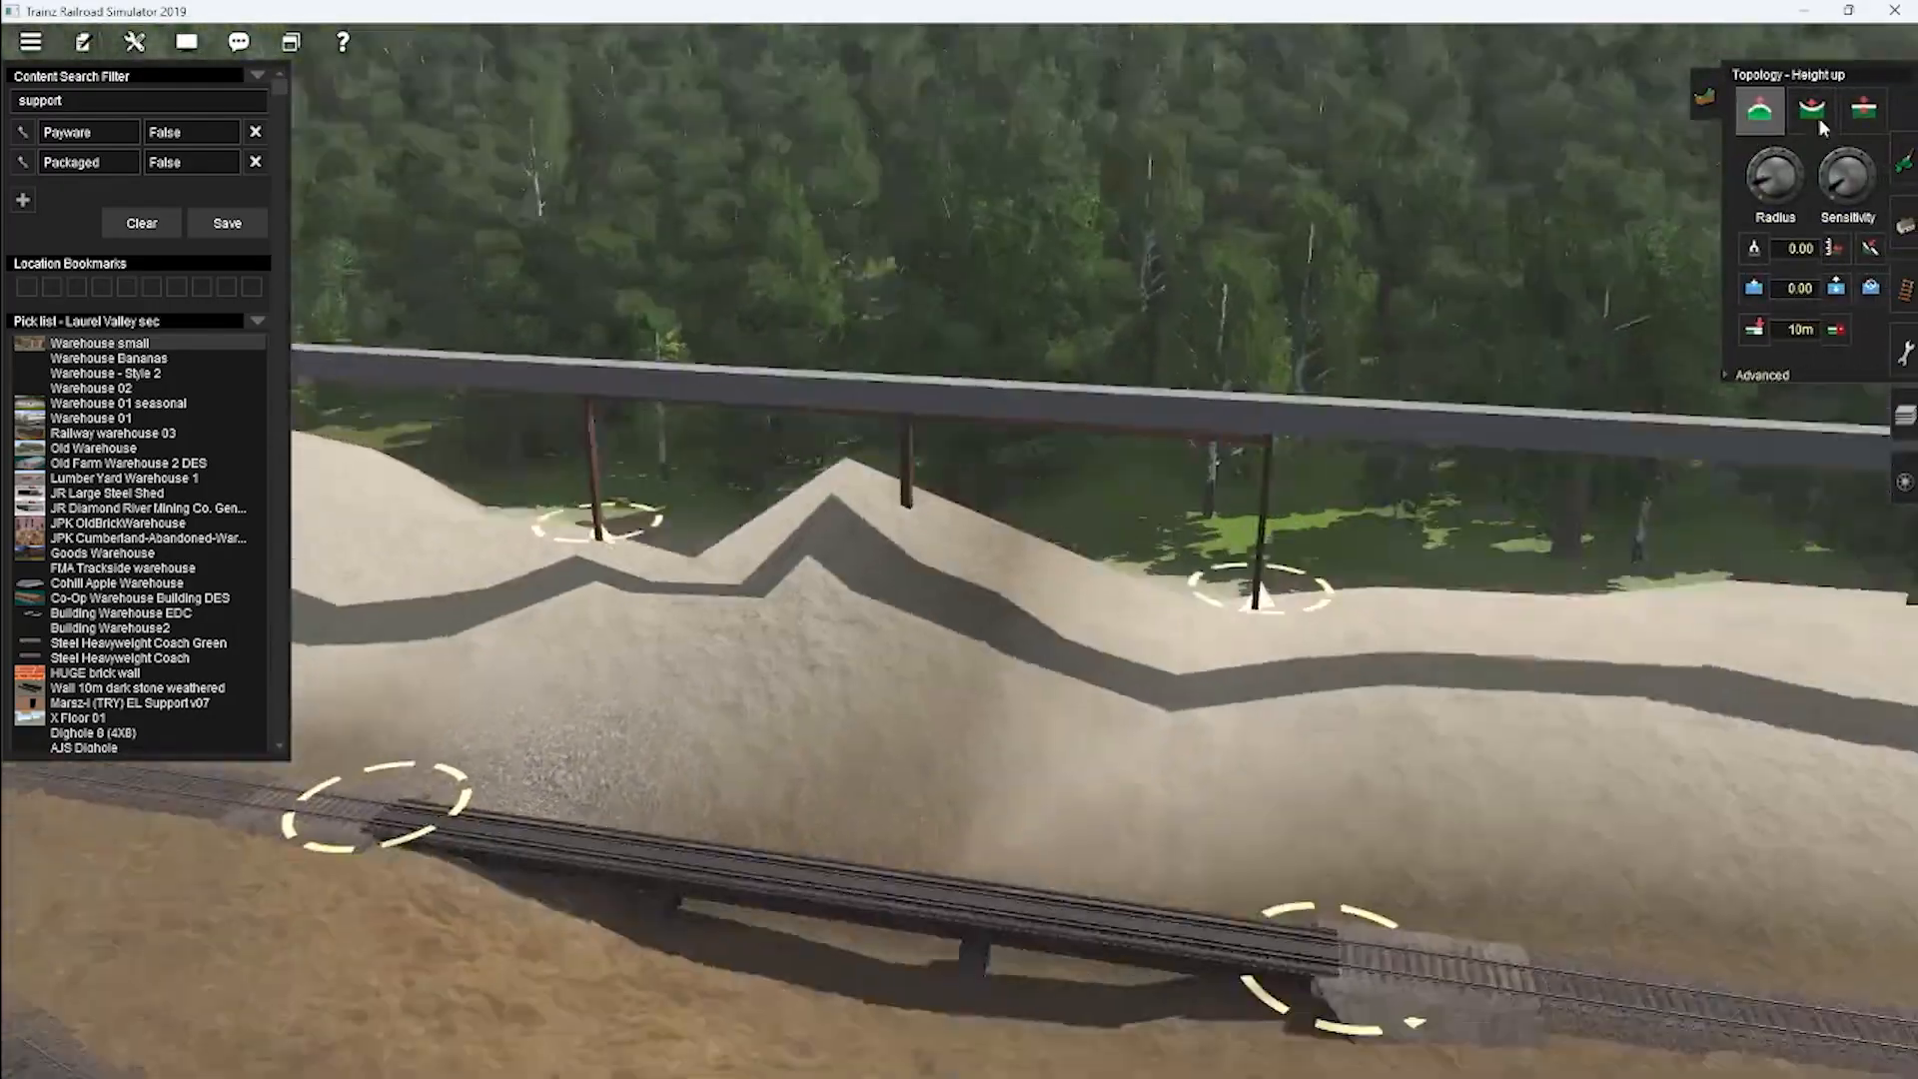
pyautogui.click(1818, 116)
pyautogui.press('Up')
pyautogui.click(870, 583)
pyautogui.press('Down')
pyautogui.press('Left')
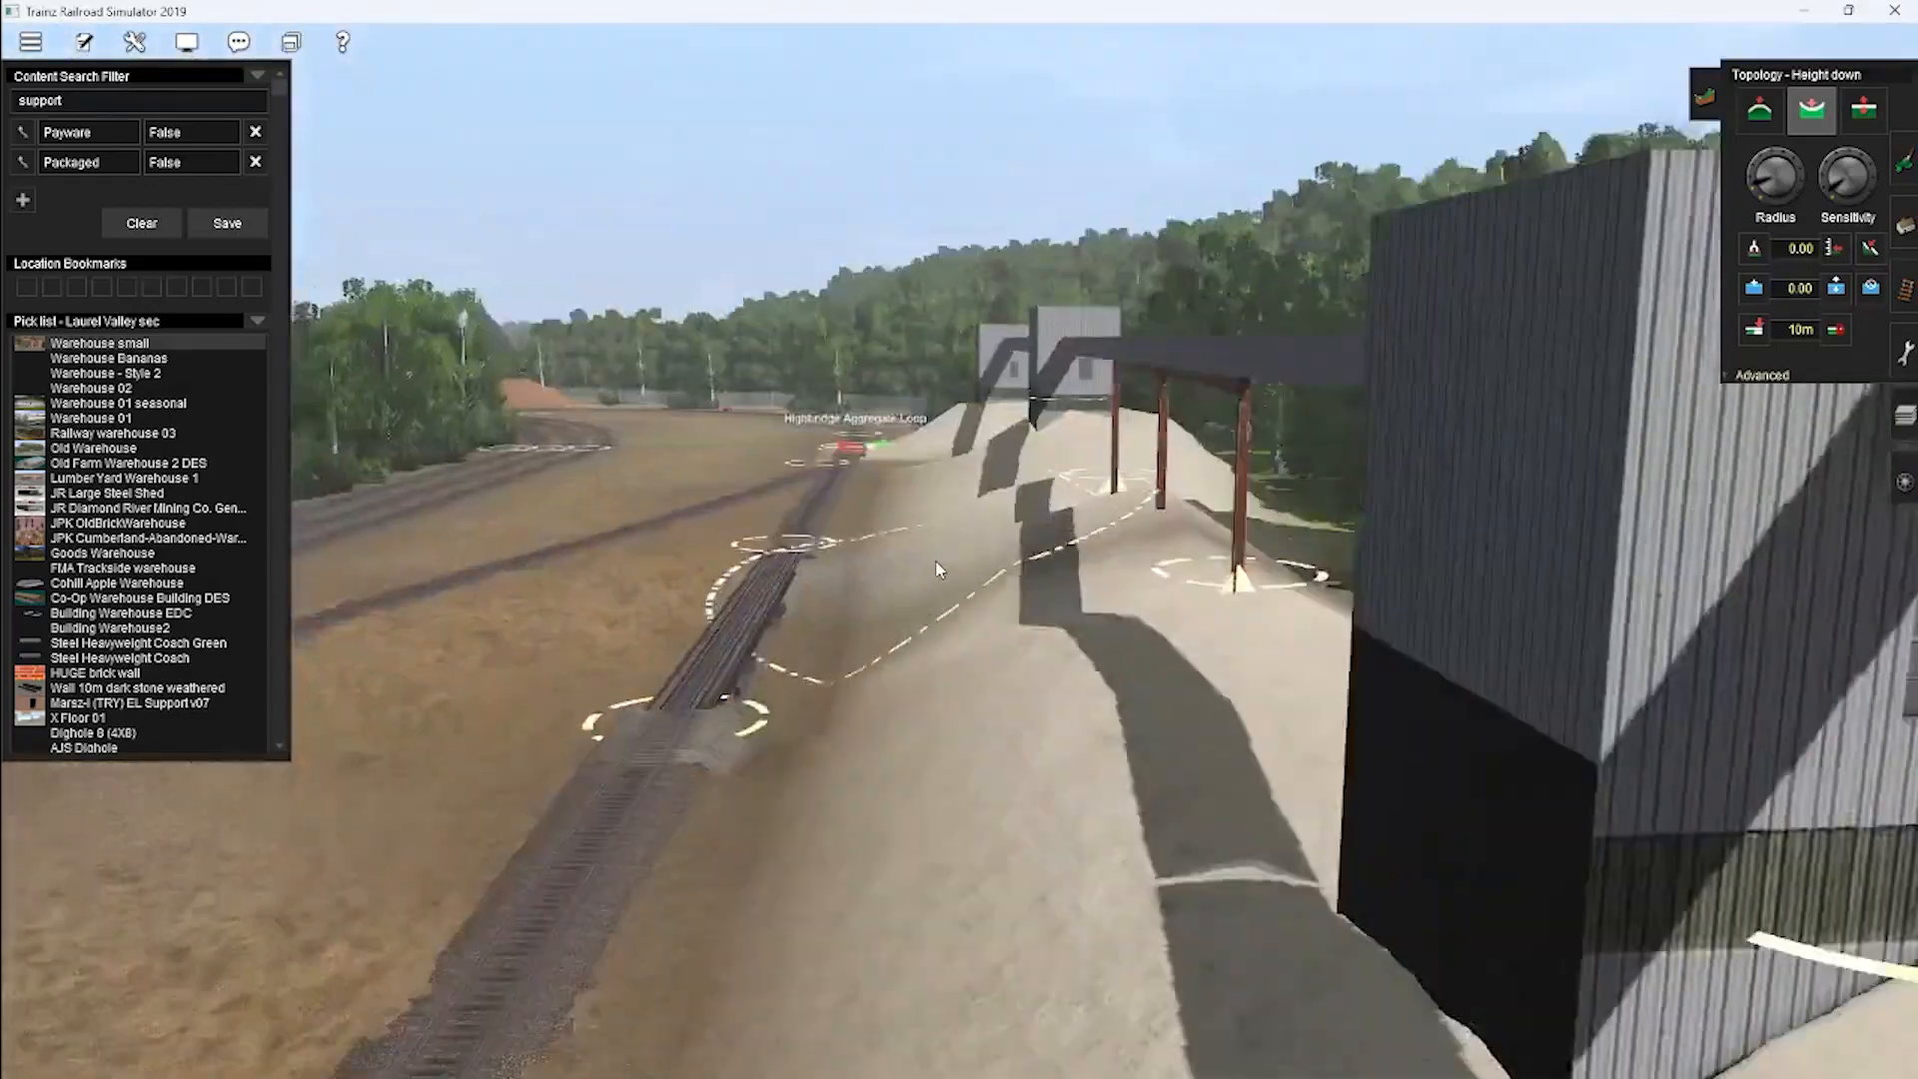
# Replace the elevated support with a conveyor shed on the middle heap, and run a side mfm conveyor from it towards the trestle.
pyautogui.press('Right')
pyautogui.press('Up')
pyautogui.press('Left')
pyautogui.press('Right')
pyautogui.click(1905, 226)
pyautogui.click(1760, 118)
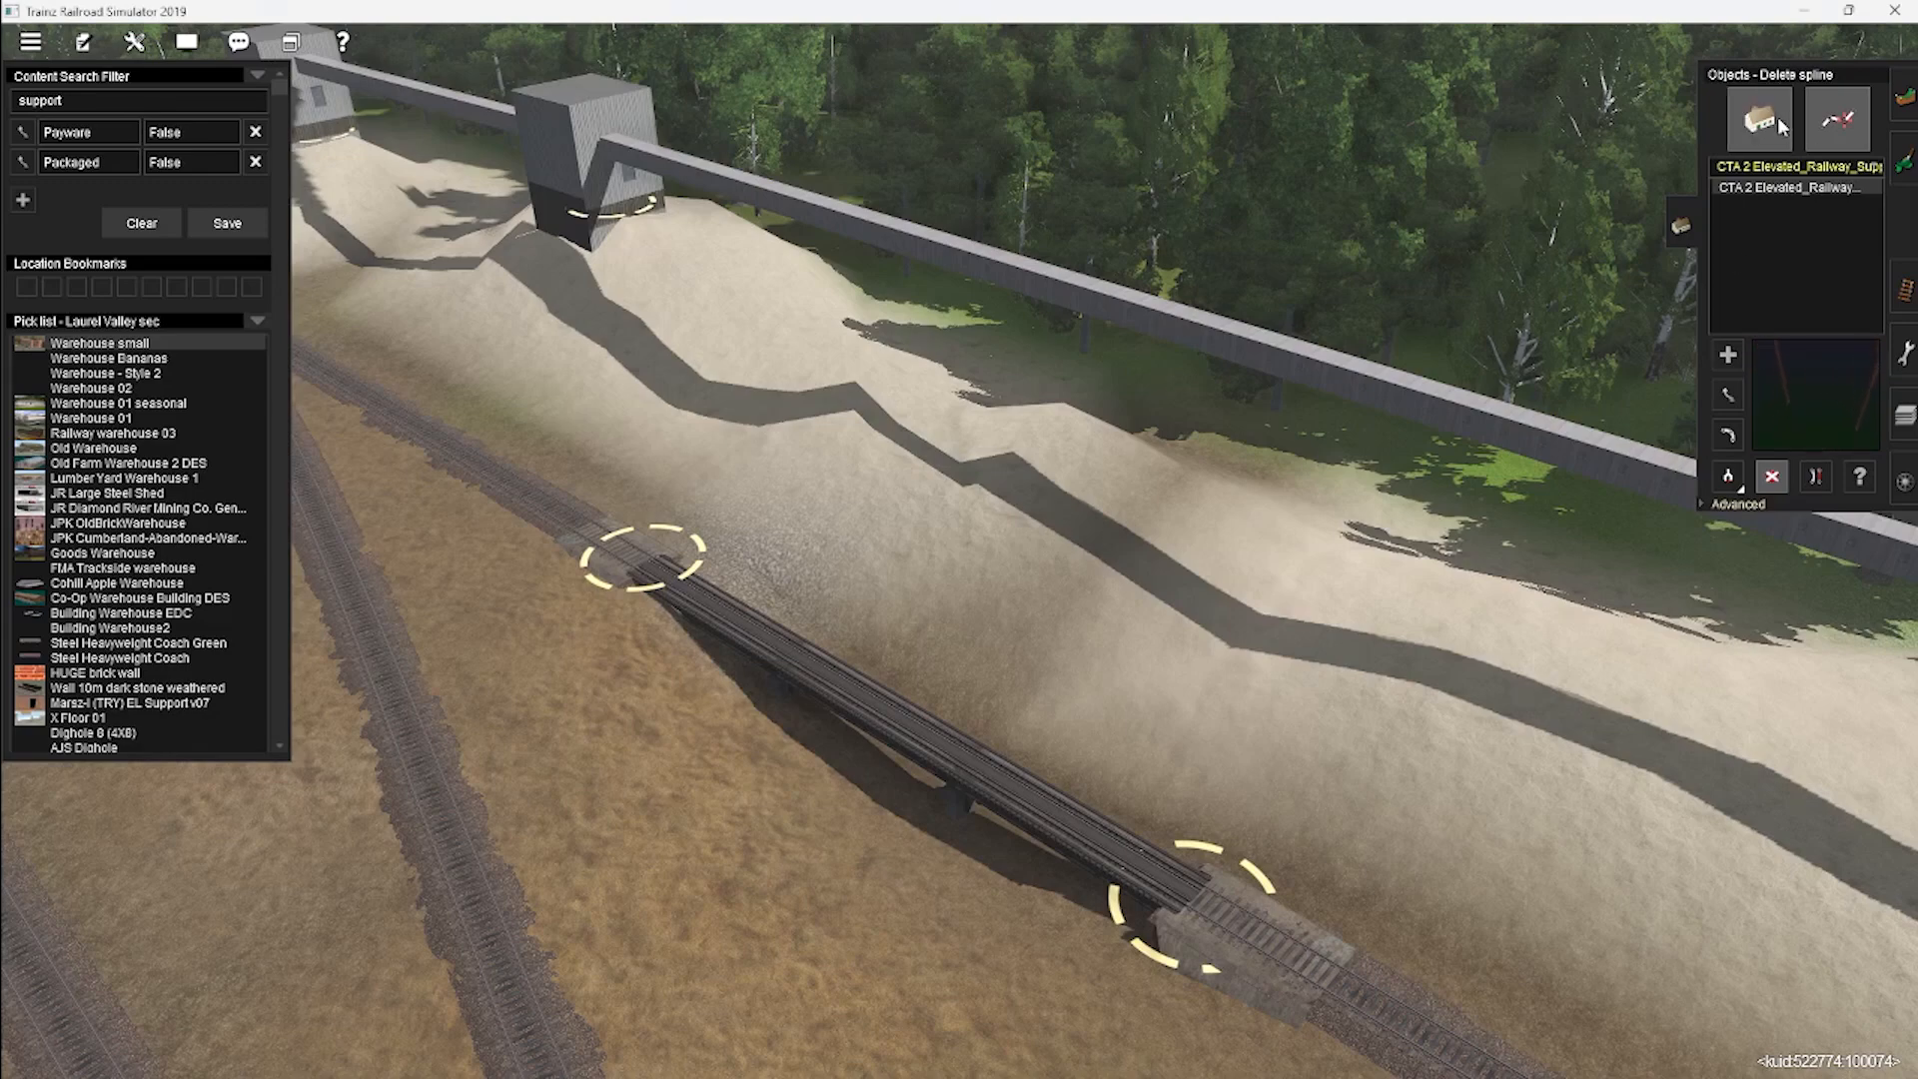
pyautogui.click(1163, 501)
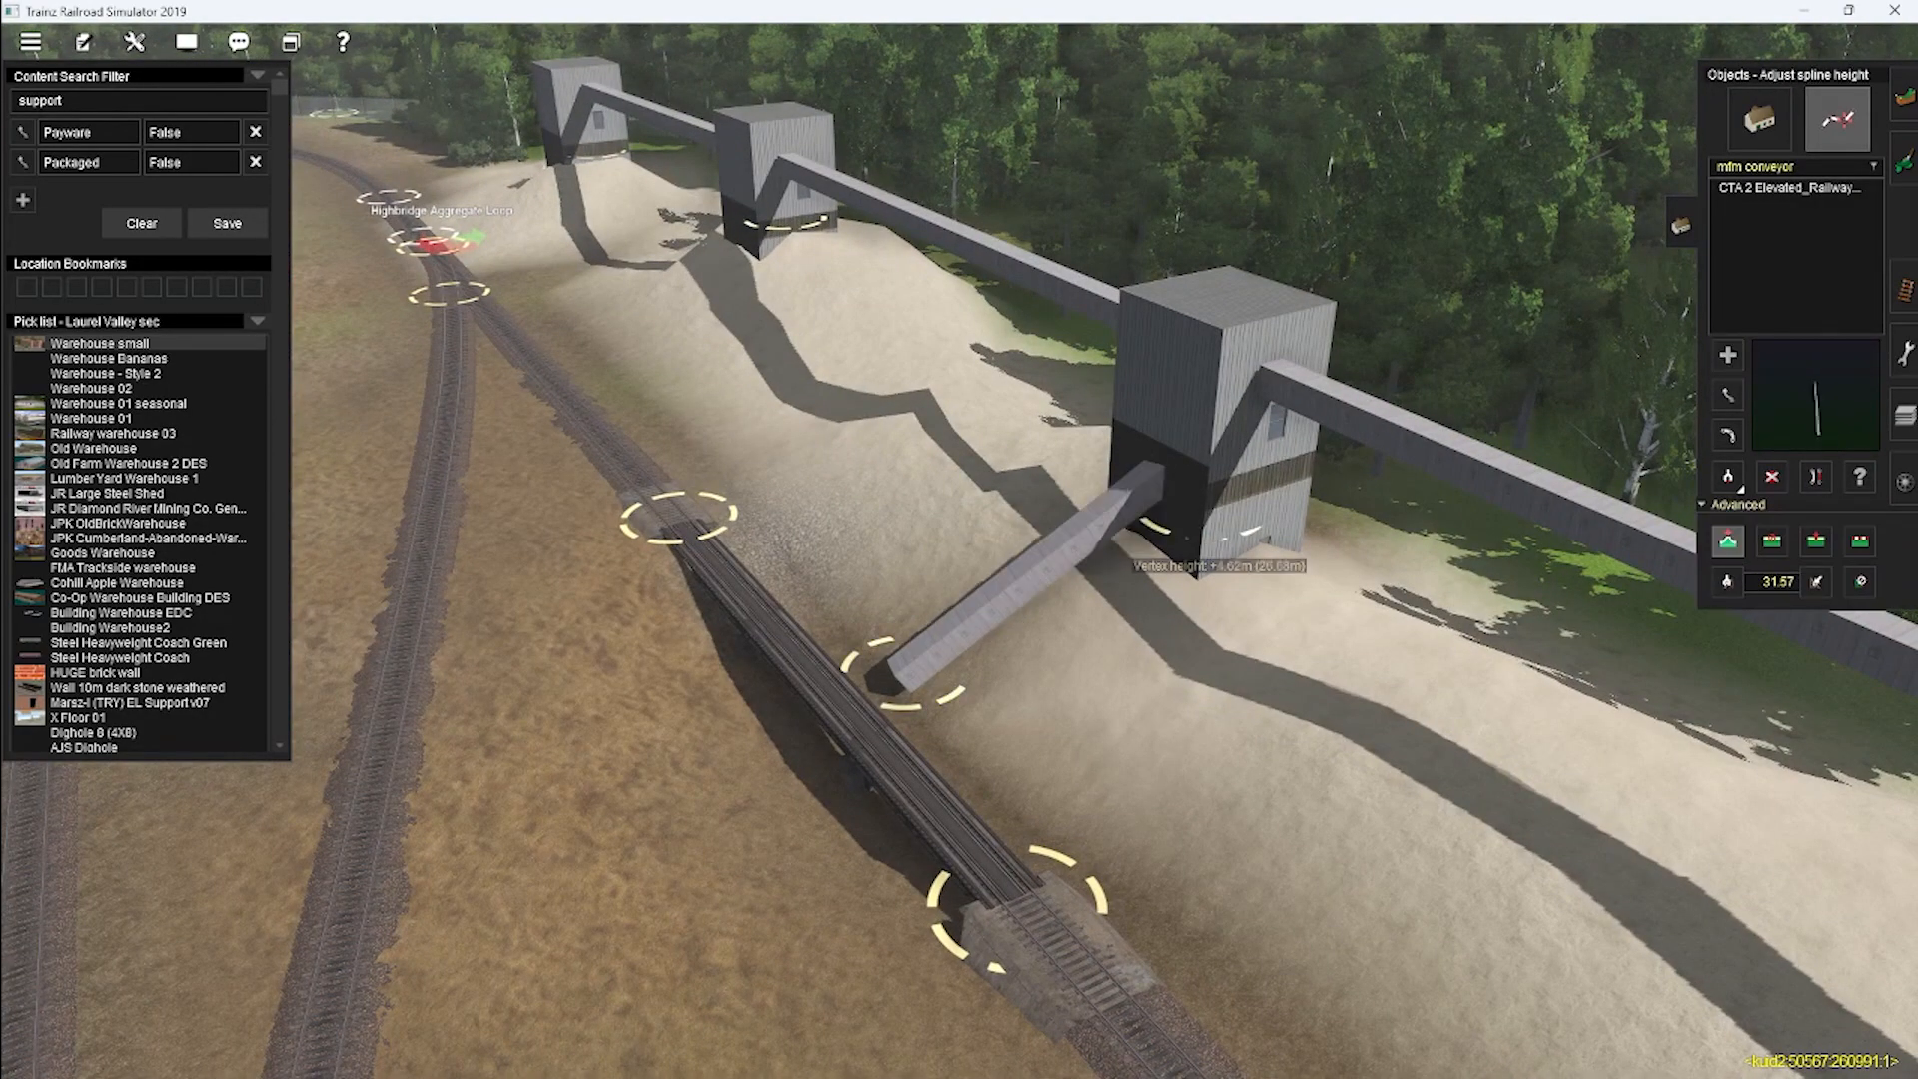
pyautogui.press('Right')
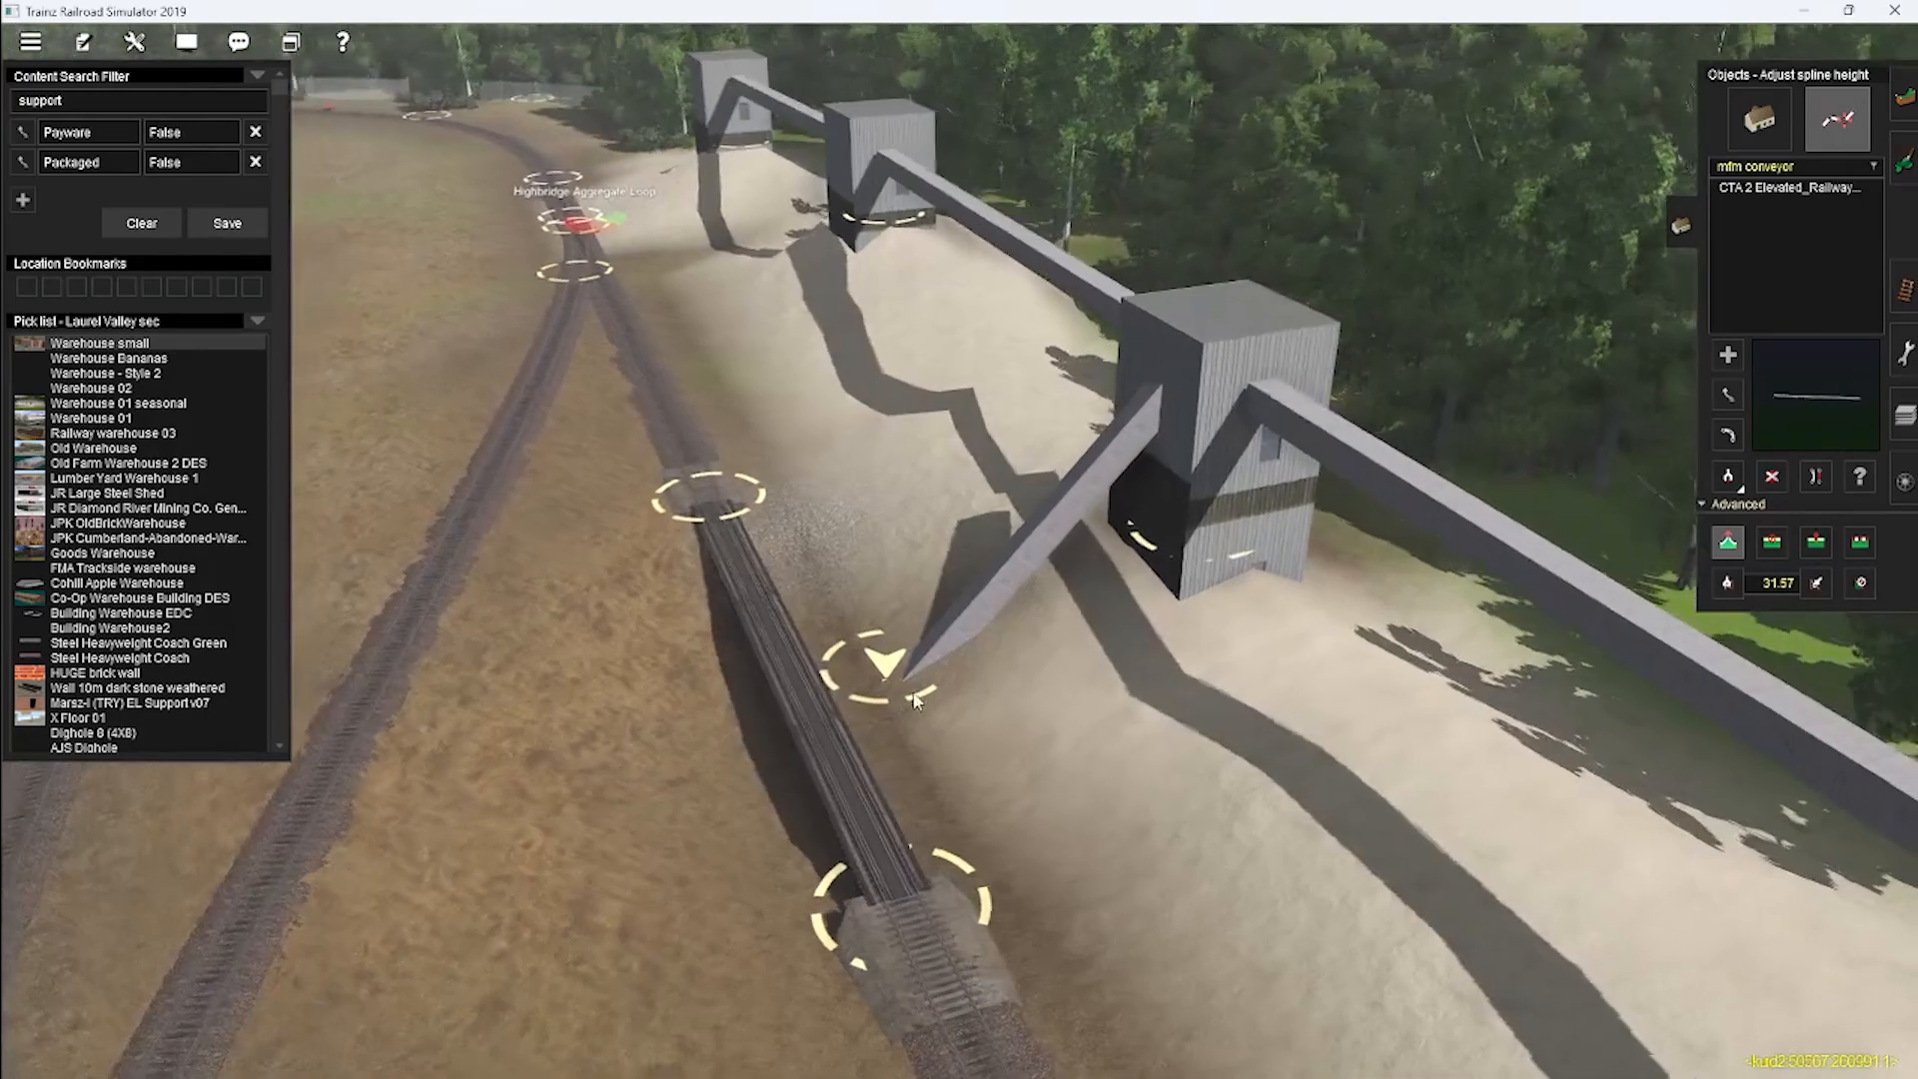
pyautogui.click(1728, 395)
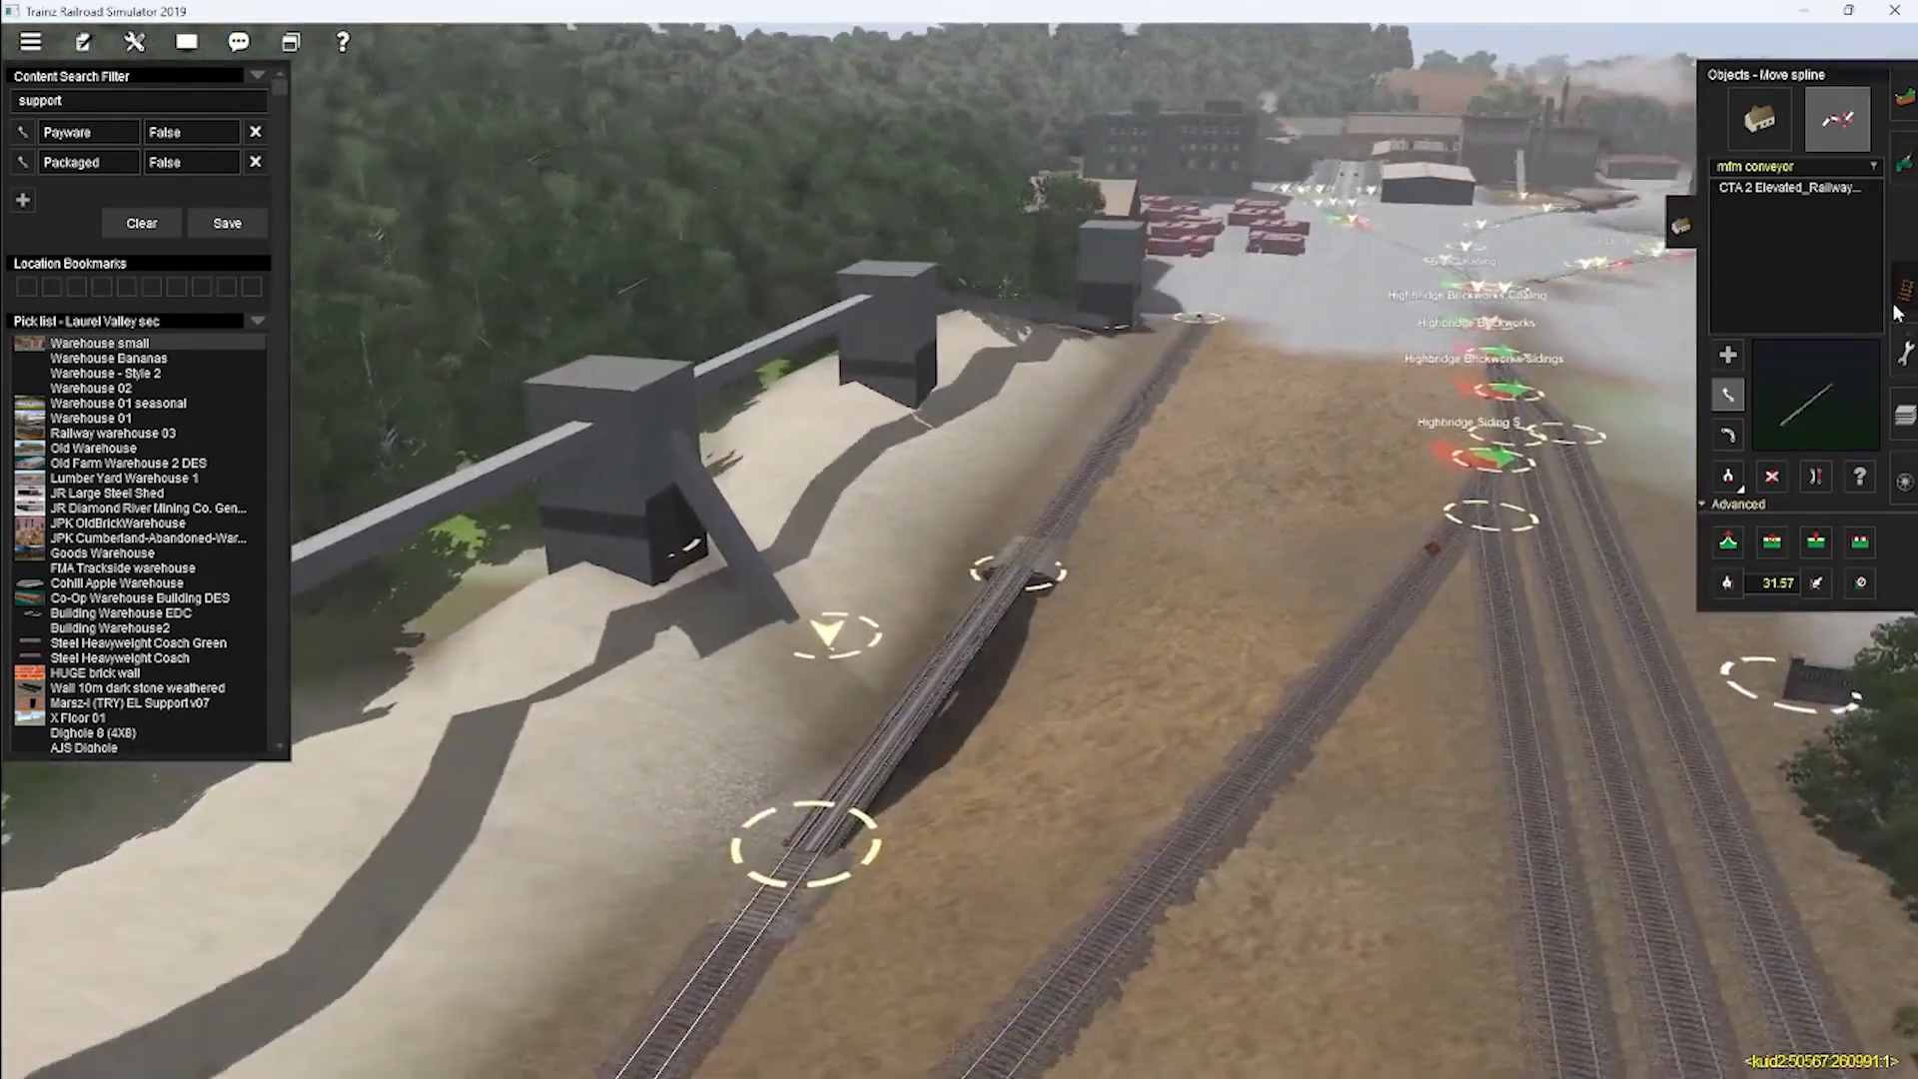
# Search the ground textures for "gravel" and paint several of them over the aggregate heaps beneath the conveyor sheds.
pyautogui.click(1903, 295)
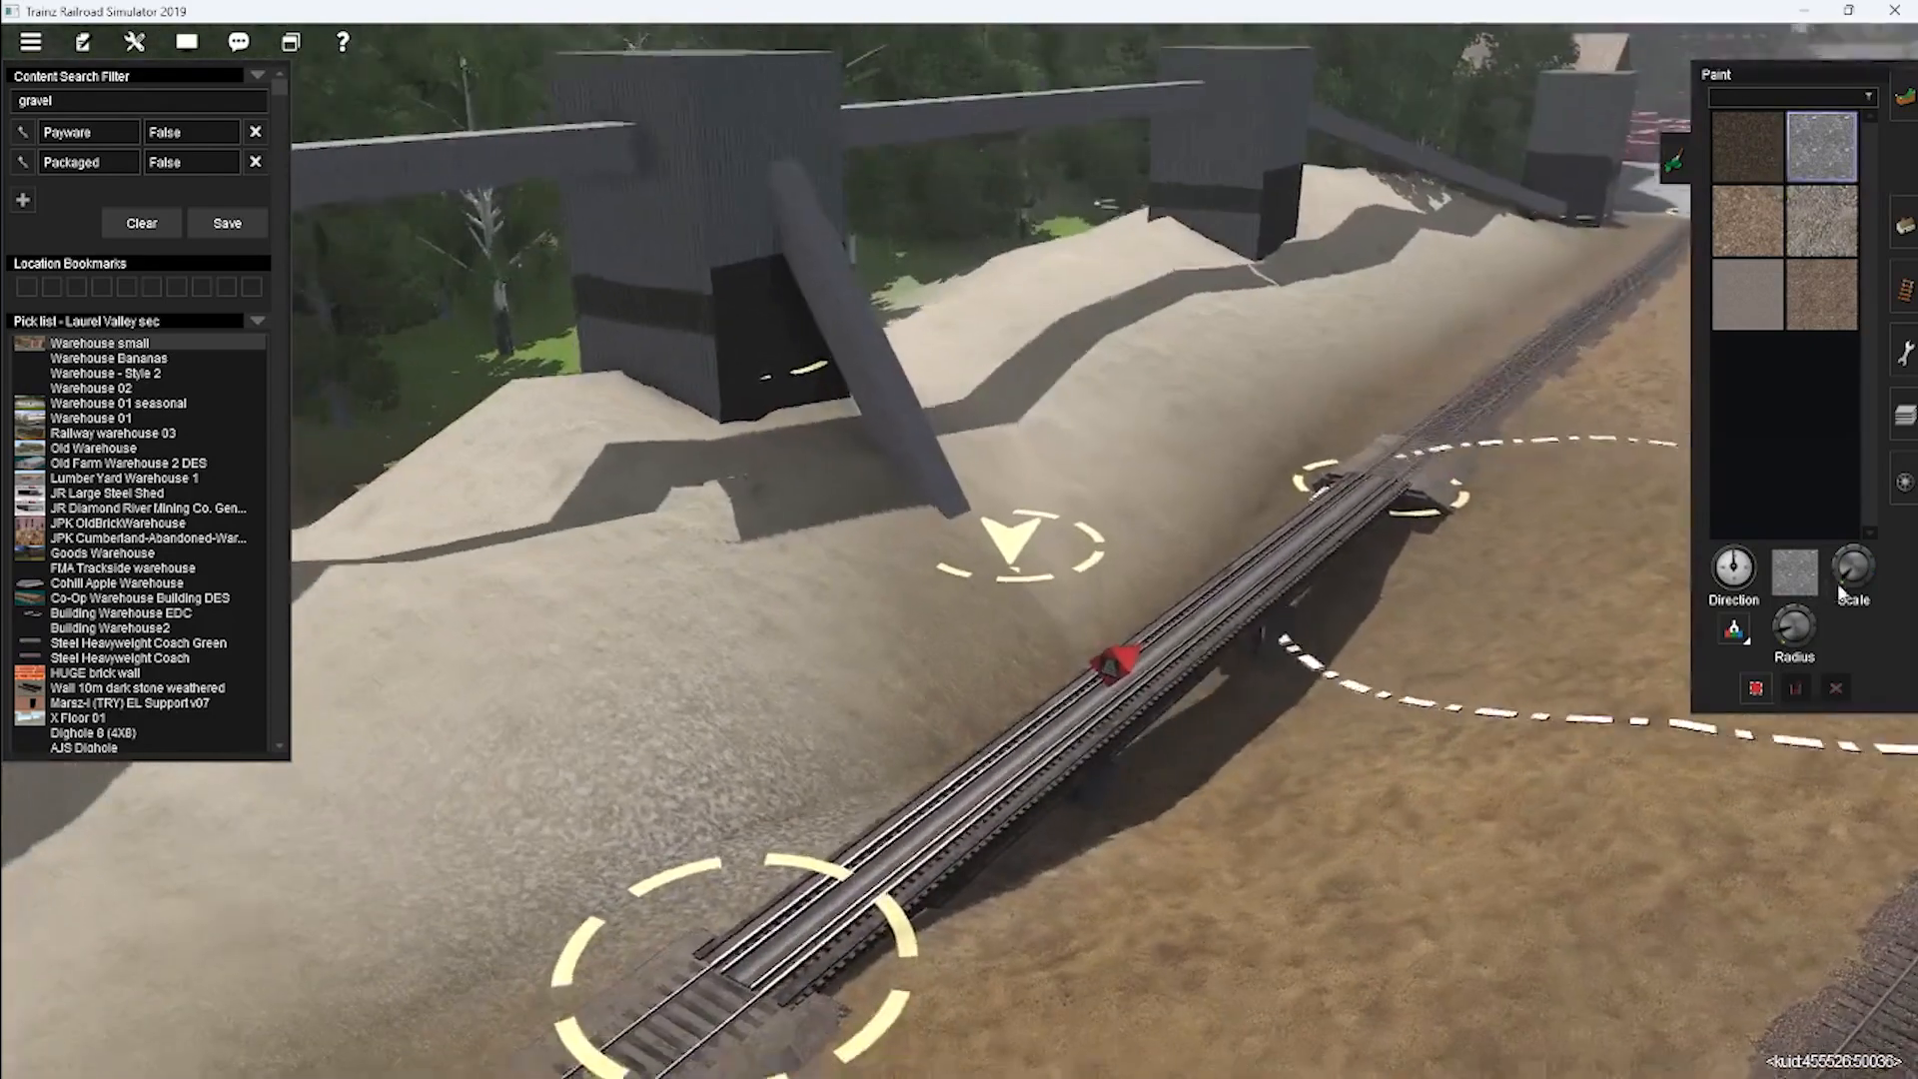
pyautogui.moveTo(699, 700)
pyautogui.mouseDown()
pyautogui.moveTo(599, 749)
pyautogui.moveTo(984, 640)
pyautogui.mouseUp()
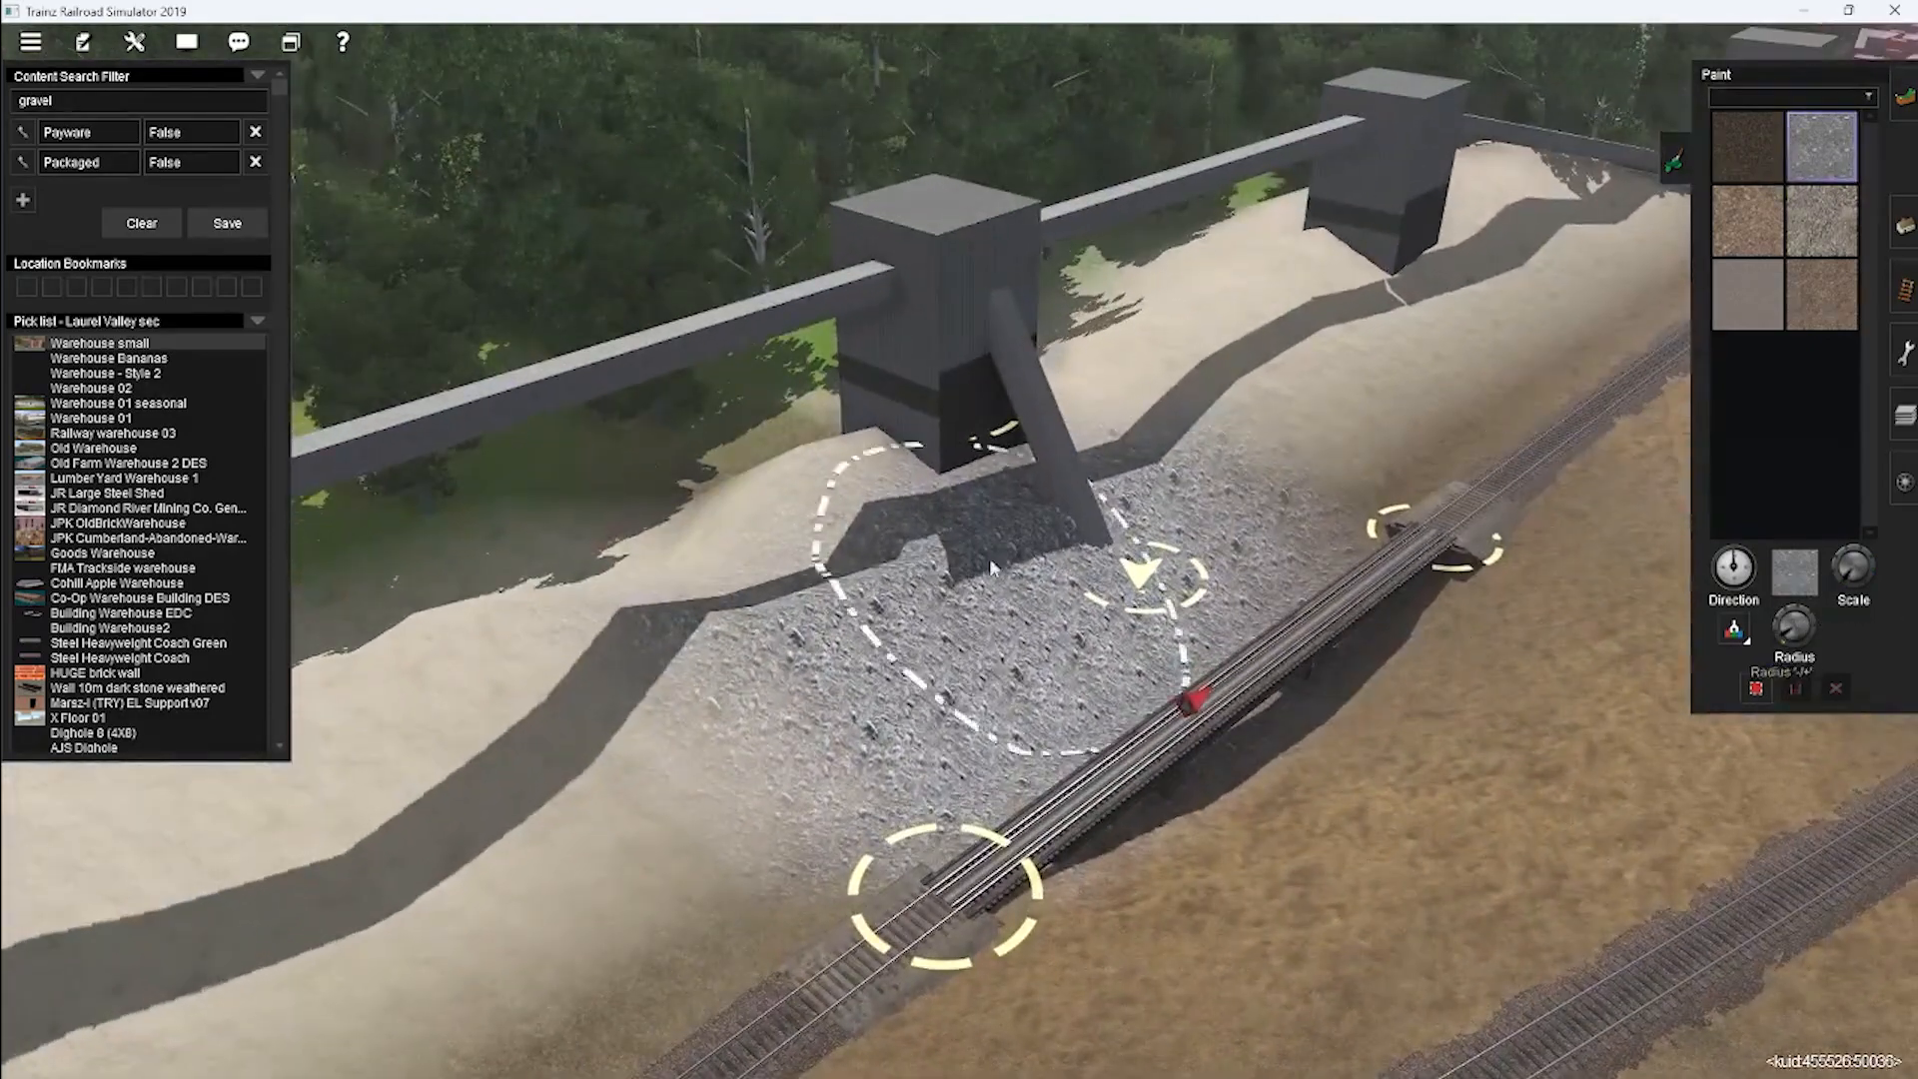
pyautogui.moveTo(985, 621)
pyautogui.mouseDown()
pyautogui.moveTo(1083, 462)
pyautogui.moveTo(1228, 360)
pyautogui.mouseUp()
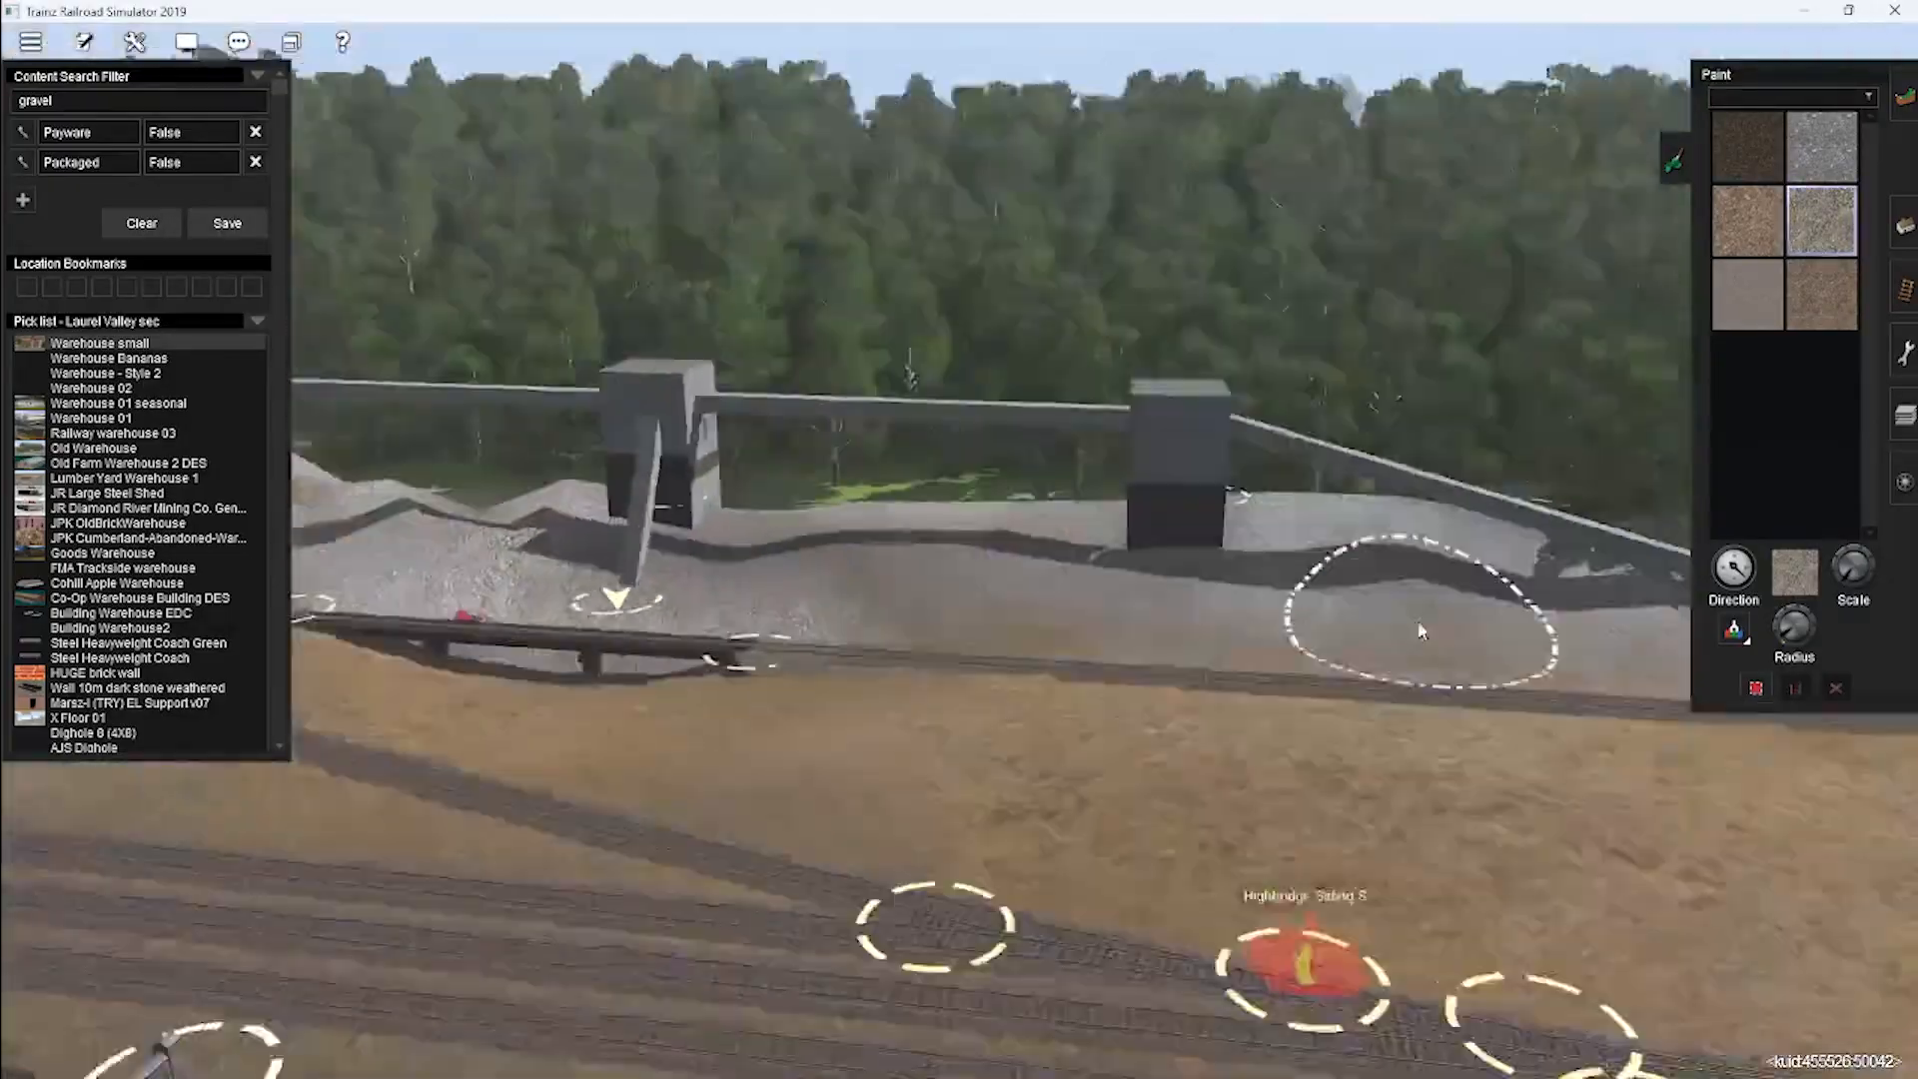
pyautogui.moveTo(1421, 631); pyautogui.dragTo(739, 727, button='right')
pyautogui.moveTo(1036, 561); pyautogui.dragTo(1389, 370, button='right')
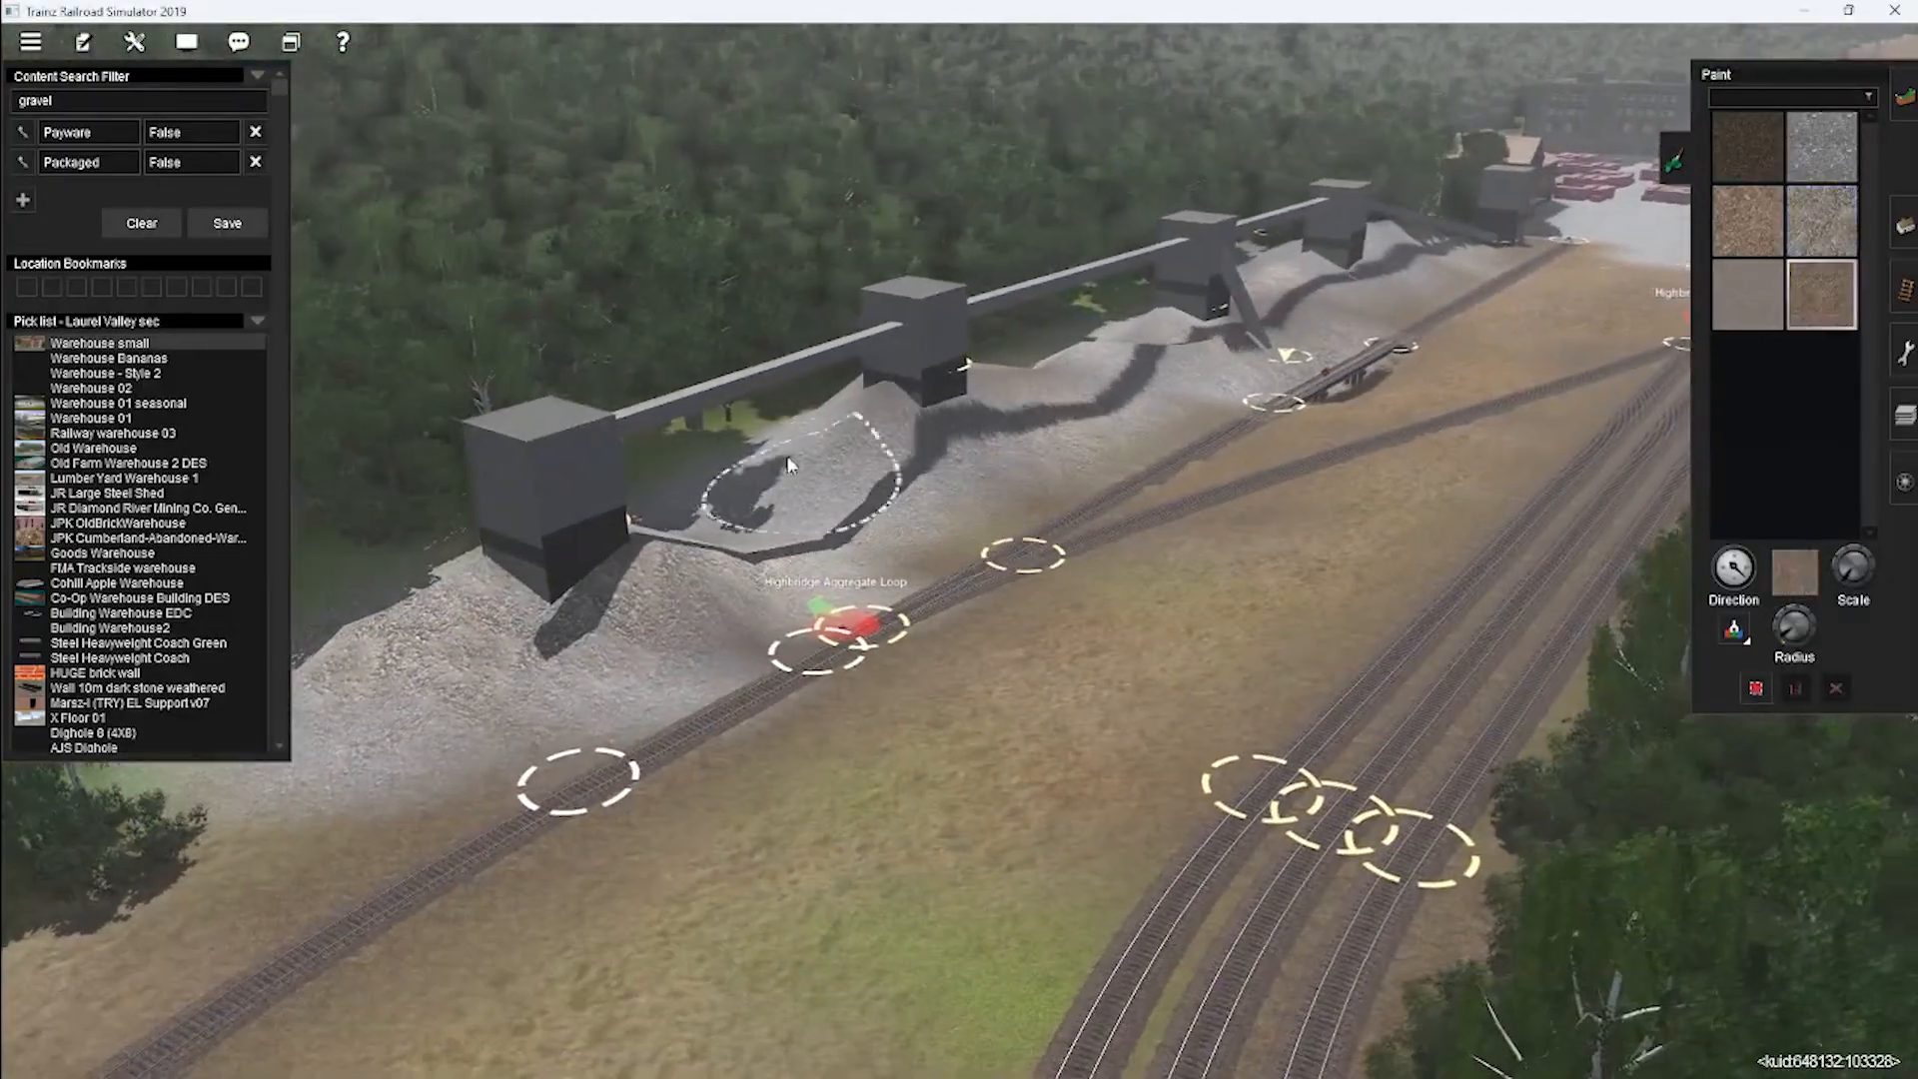
pyautogui.moveTo(370, 718)
pyautogui.mouseDown(button='right')
pyautogui.moveTo(857, 591)
pyautogui.moveTo(856, 544)
pyautogui.moveTo(1013, 466)
pyautogui.moveTo(908, 710)
pyautogui.moveTo(983, 453)
pyautogui.moveTo(852, 693)
pyautogui.moveTo(1025, 424)
pyautogui.moveTo(895, 437)
pyautogui.mouseUp(button='right')
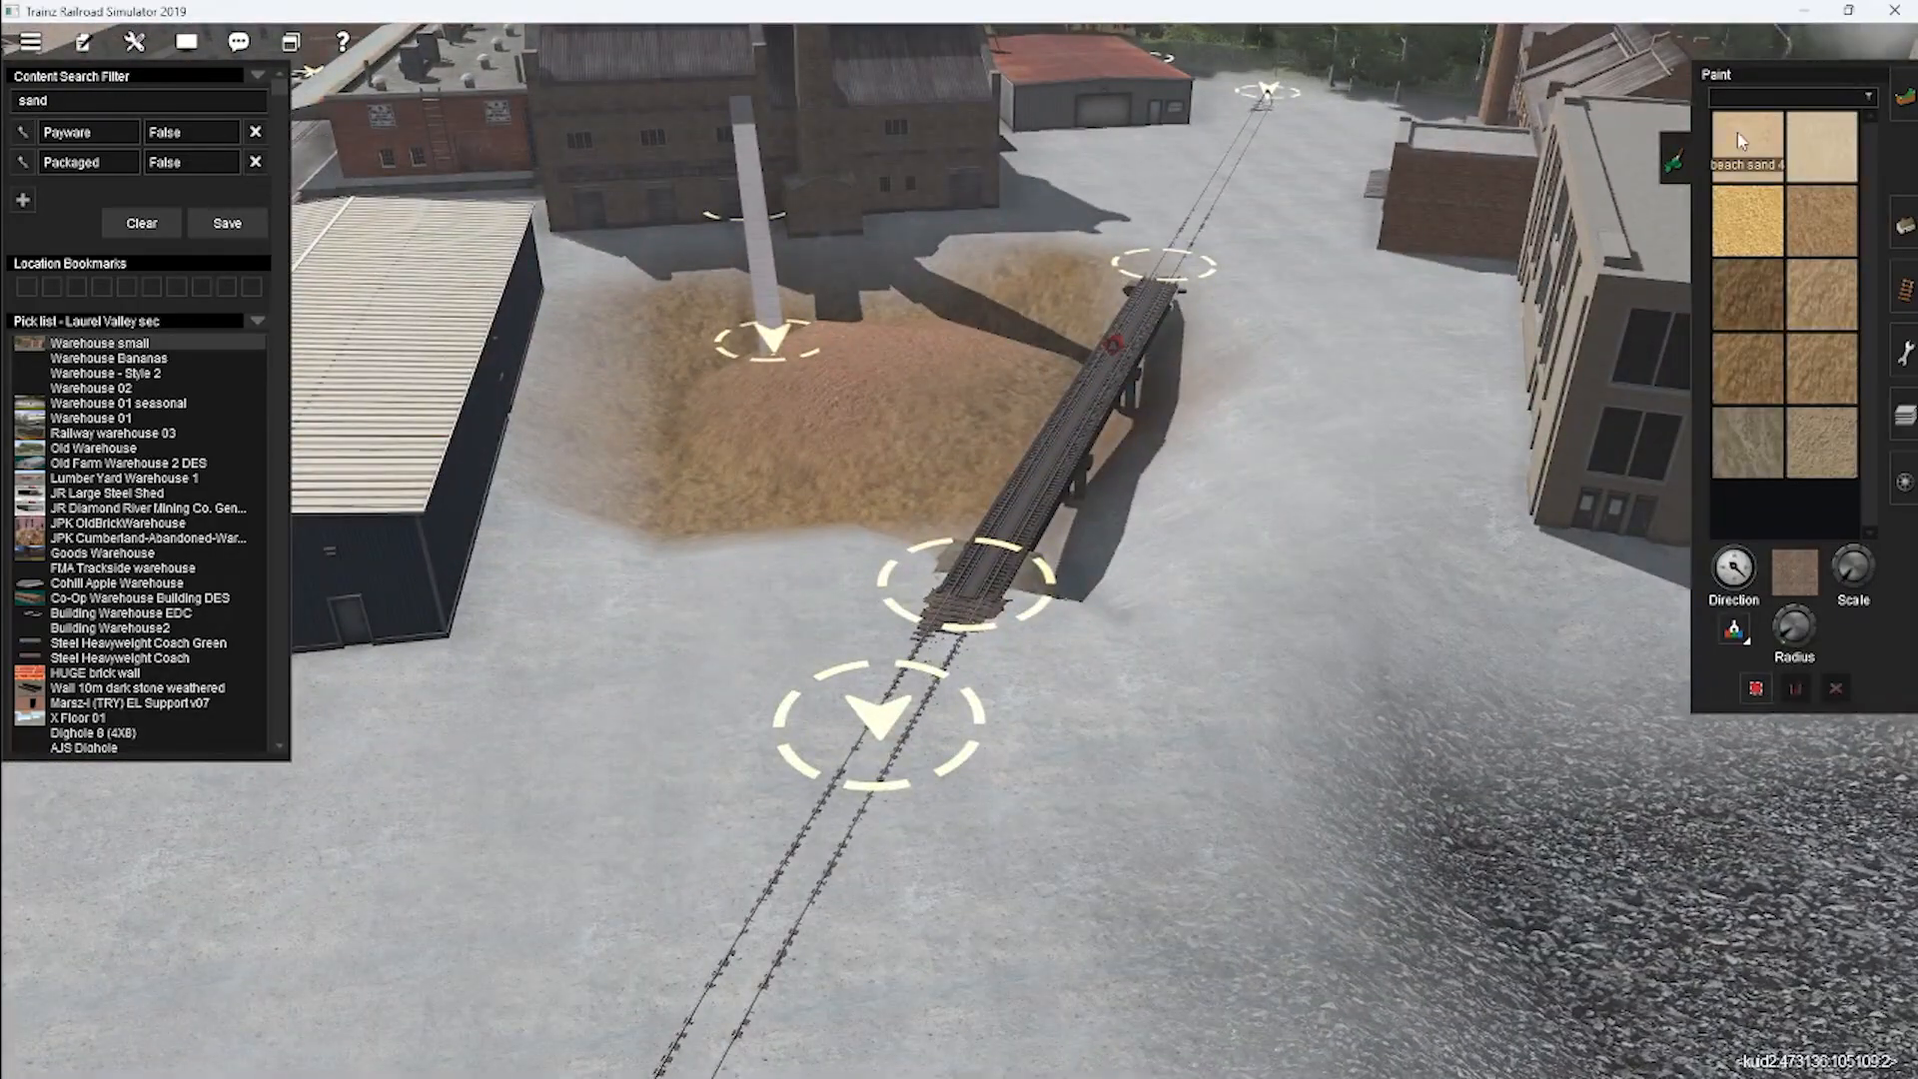
# Paint the clay heap beside the unloading trestle with the pale sand texture.
pyautogui.click(1830, 143)
pyautogui.scroll(3, 989, 454)
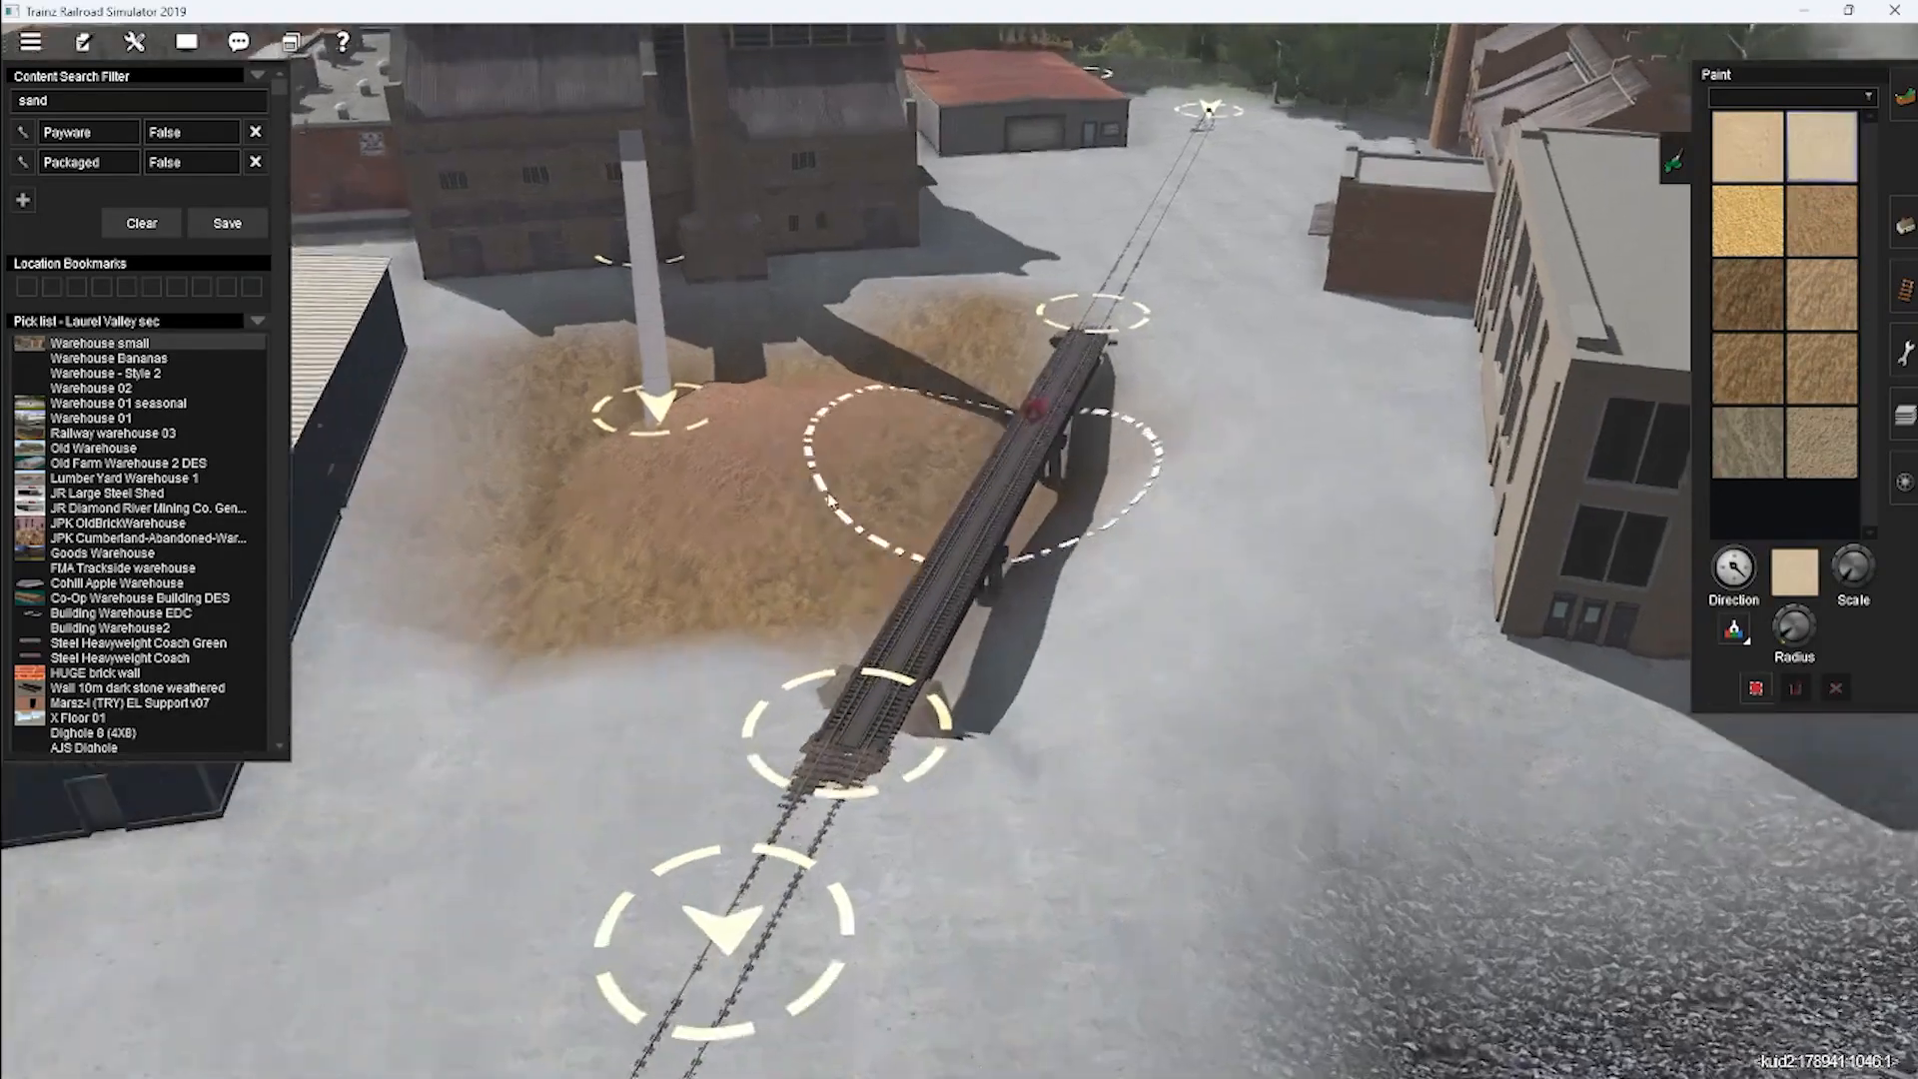
pyautogui.moveTo(899, 479); pyautogui.dragTo(647, 538)
# Try painting sand on the brown ground between the aggregate siding and the Highbridge sidings, and undo the strokes.
pyautogui.scroll(-4, 895, 437)
pyautogui.moveTo(895, 437)
pyautogui.mouseDown(button='right')
pyautogui.moveTo(955, 591)
pyautogui.moveTo(785, 584)
pyautogui.moveTo(904, 564)
pyautogui.moveTo(913, 626)
pyautogui.moveTo(809, 583)
pyautogui.moveTo(899, 569)
pyautogui.mouseUp(button='right')
pyautogui.scroll(-5, 916, 628)
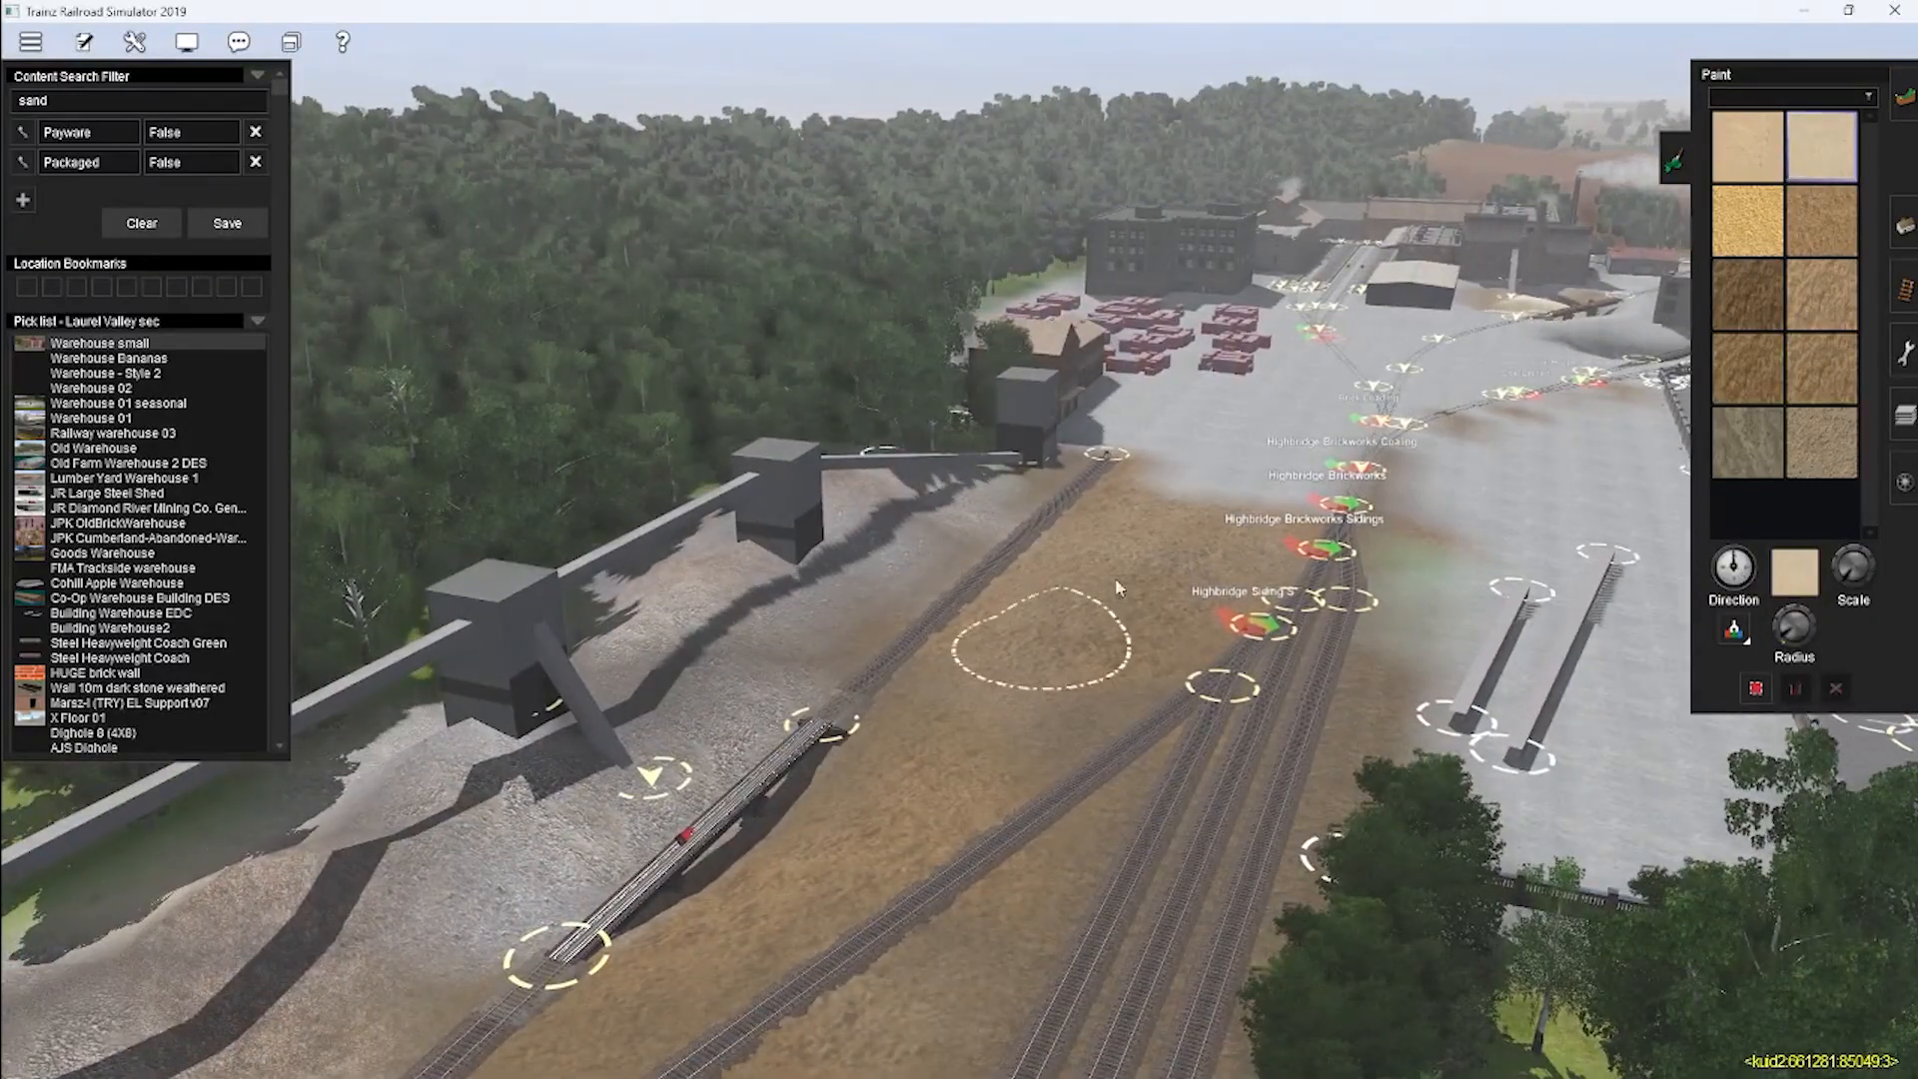
pyautogui.press('Up')
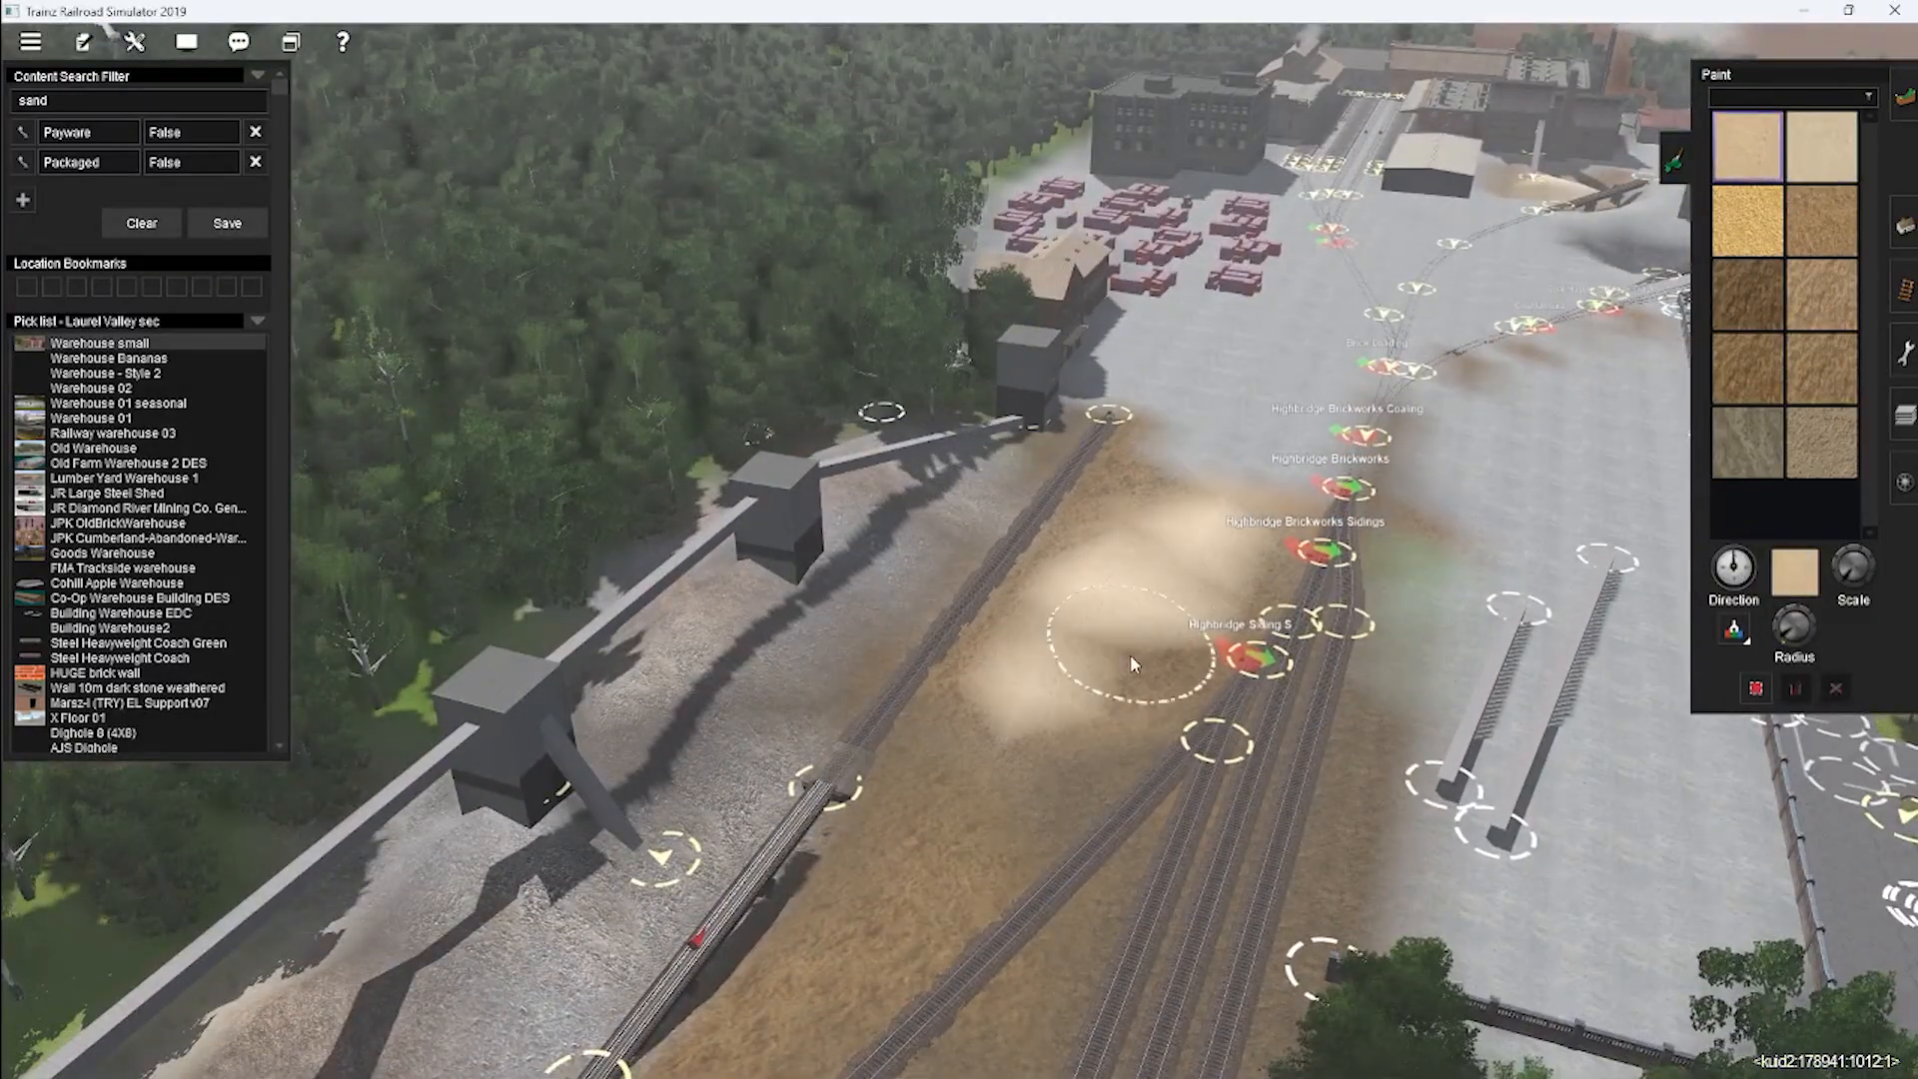
pyautogui.hotkey('ctrl', 'z')
pyautogui.scroll(-2, 1061, 639)
pyautogui.scroll(4, 1199, 699)
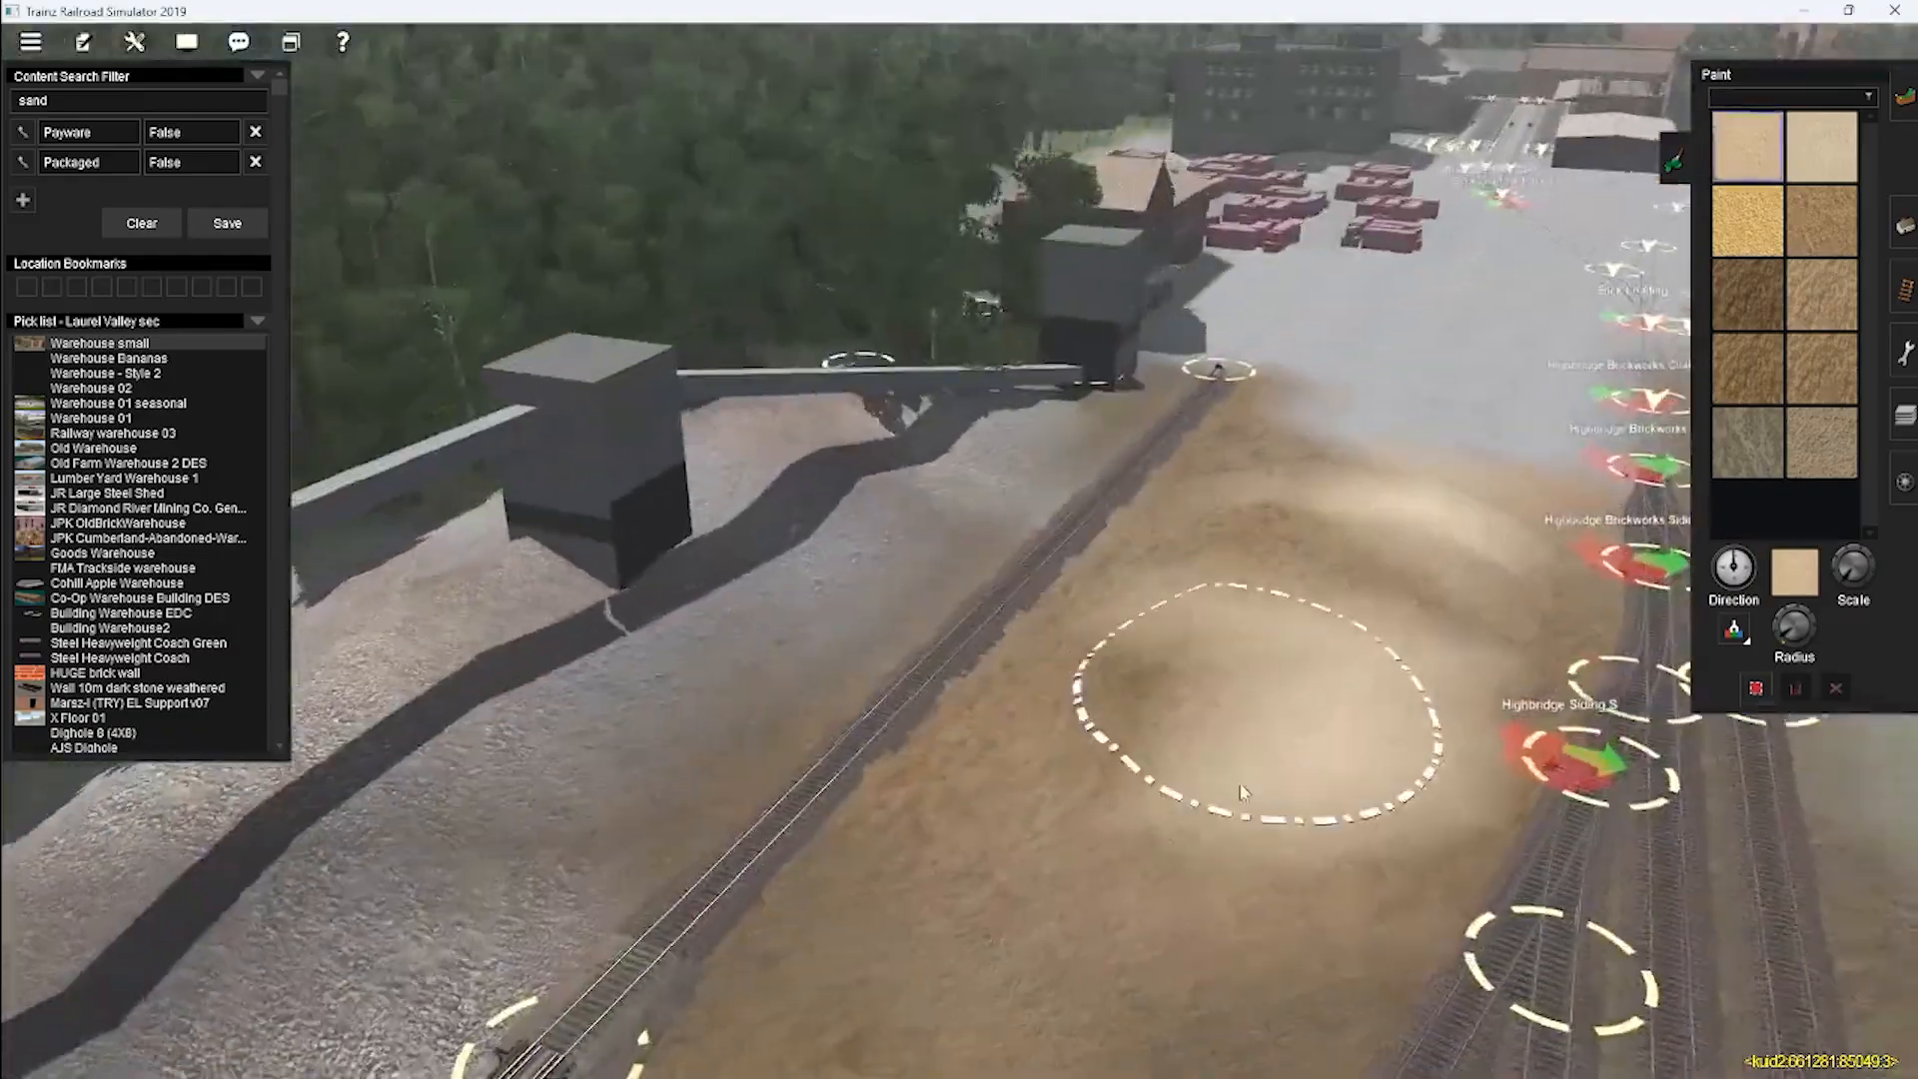
pyautogui.hotkey('ctrl', 'z')
pyautogui.hotkey('ctrl', 'z')
pyautogui.scroll(-3, 1119, 599)
# Sample the mfm conveyor spline and lay a new one across the clay track between the two factory buildings.
pyautogui.moveTo(1079, 382); pyautogui.dragTo(927, 575, button='right')
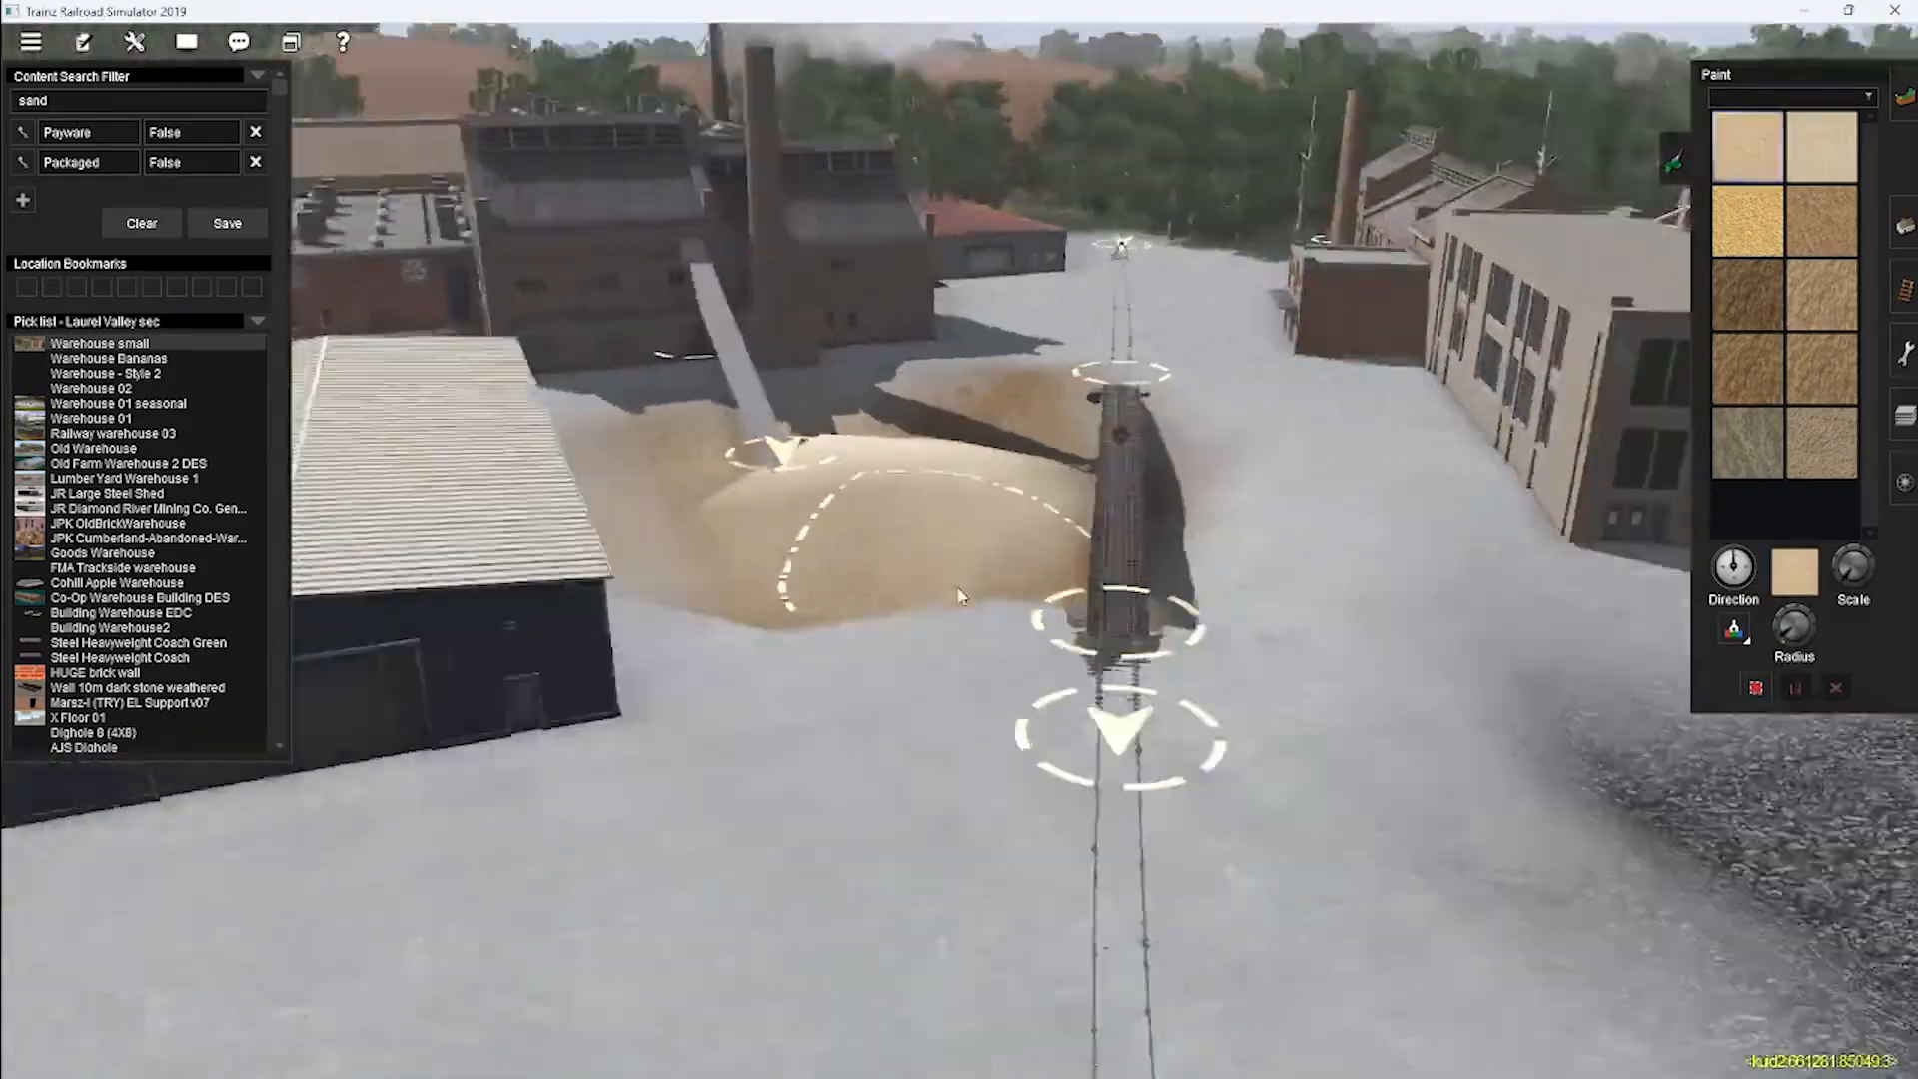
pyautogui.scroll(-4, 1058, 610)
pyautogui.scroll(4, 1008, 432)
pyautogui.click(1904, 227)
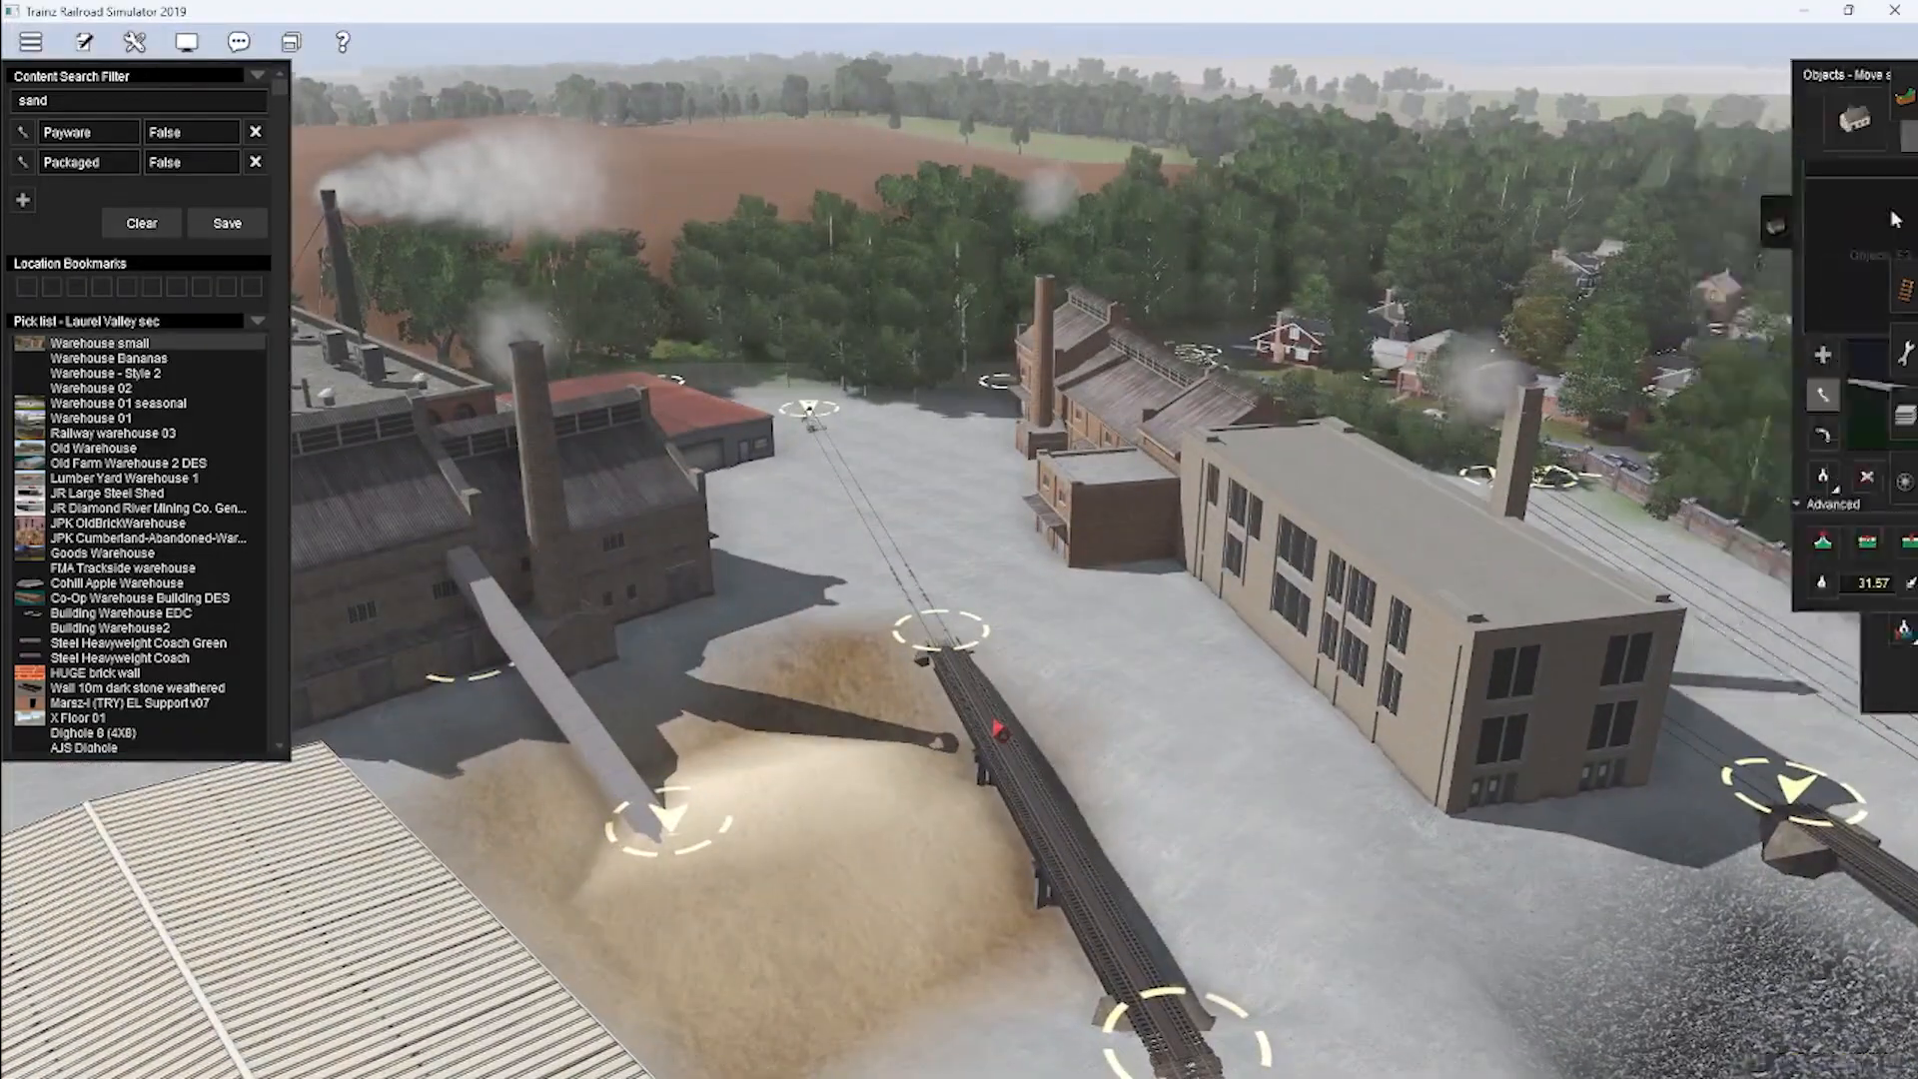
pyautogui.click(1728, 476)
pyautogui.scroll(-3, 975, 324)
pyautogui.moveTo(1634, 585)
pyautogui.mouseDown(button='right')
pyautogui.moveTo(975, 324)
pyautogui.moveTo(700, 559)
pyautogui.mouseUp(button='right')
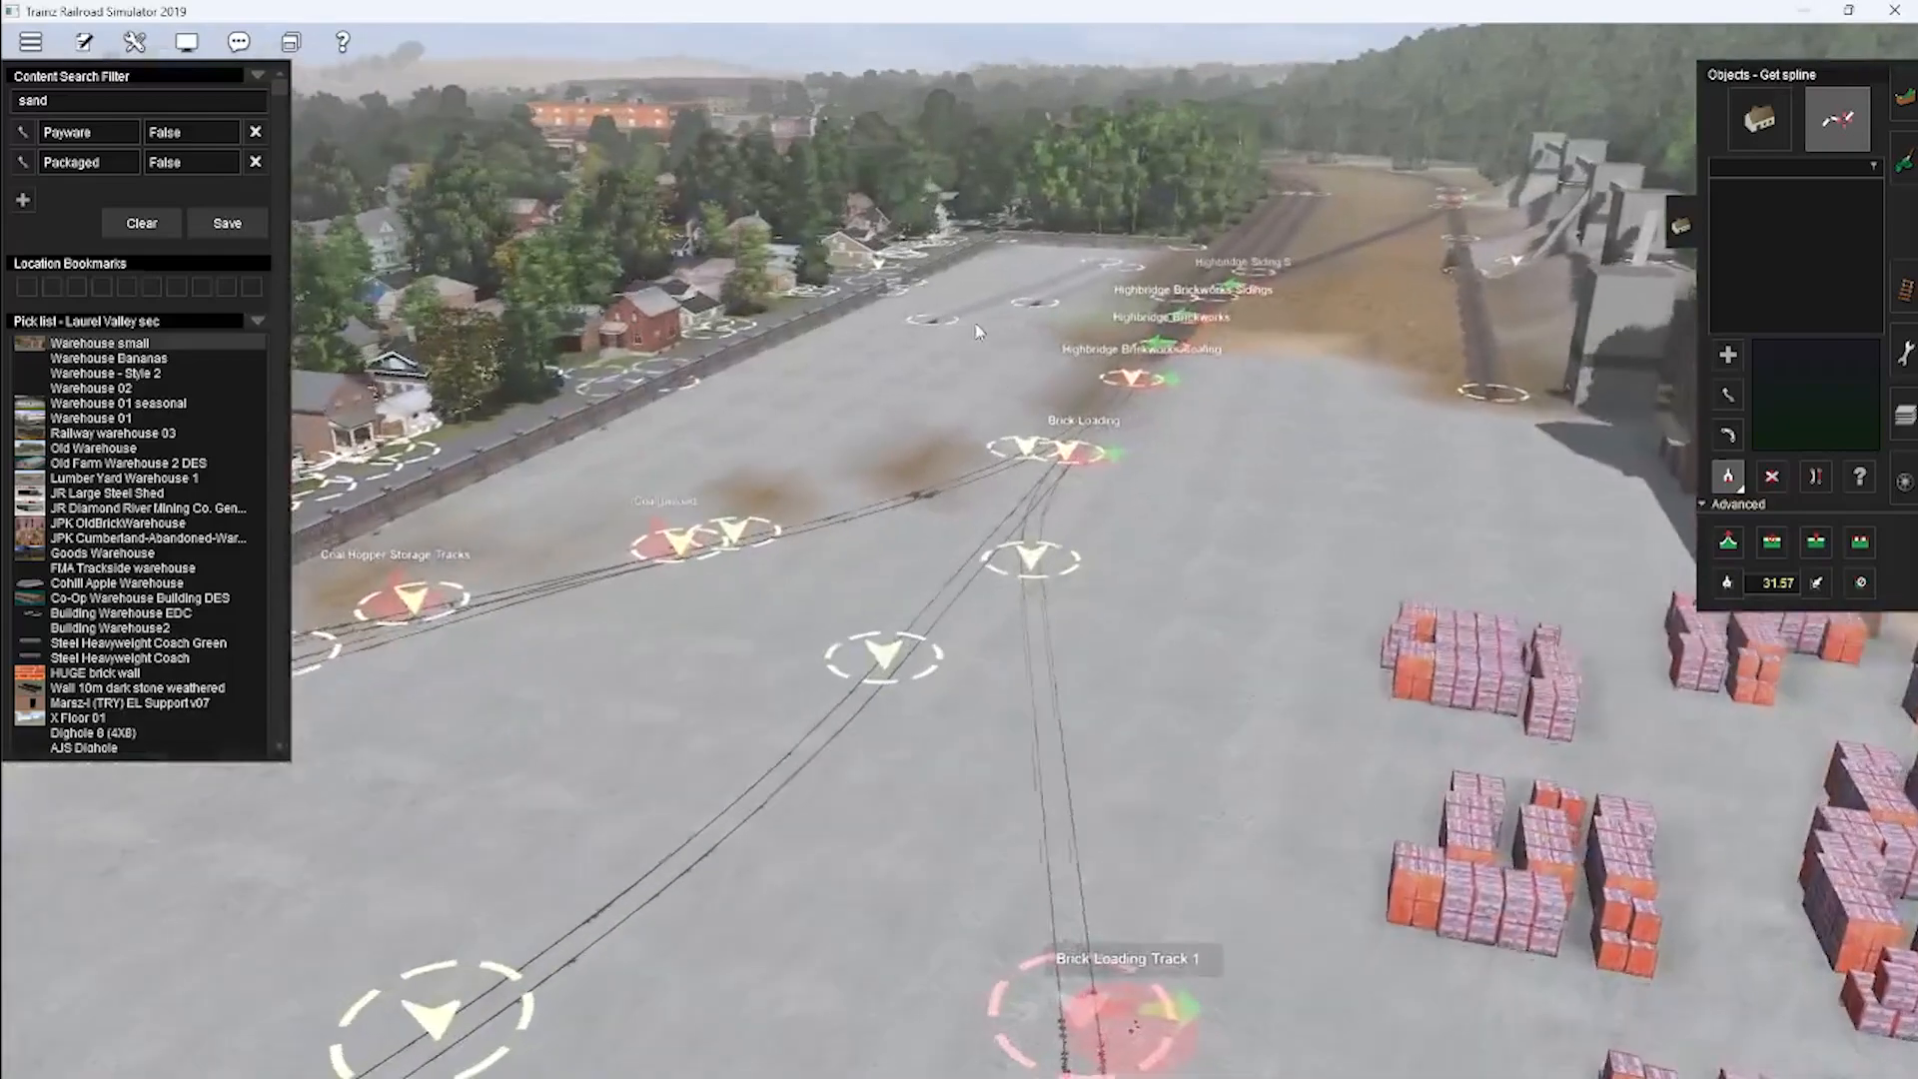
pyautogui.click(976, 324)
pyautogui.scroll(4, 949, 699)
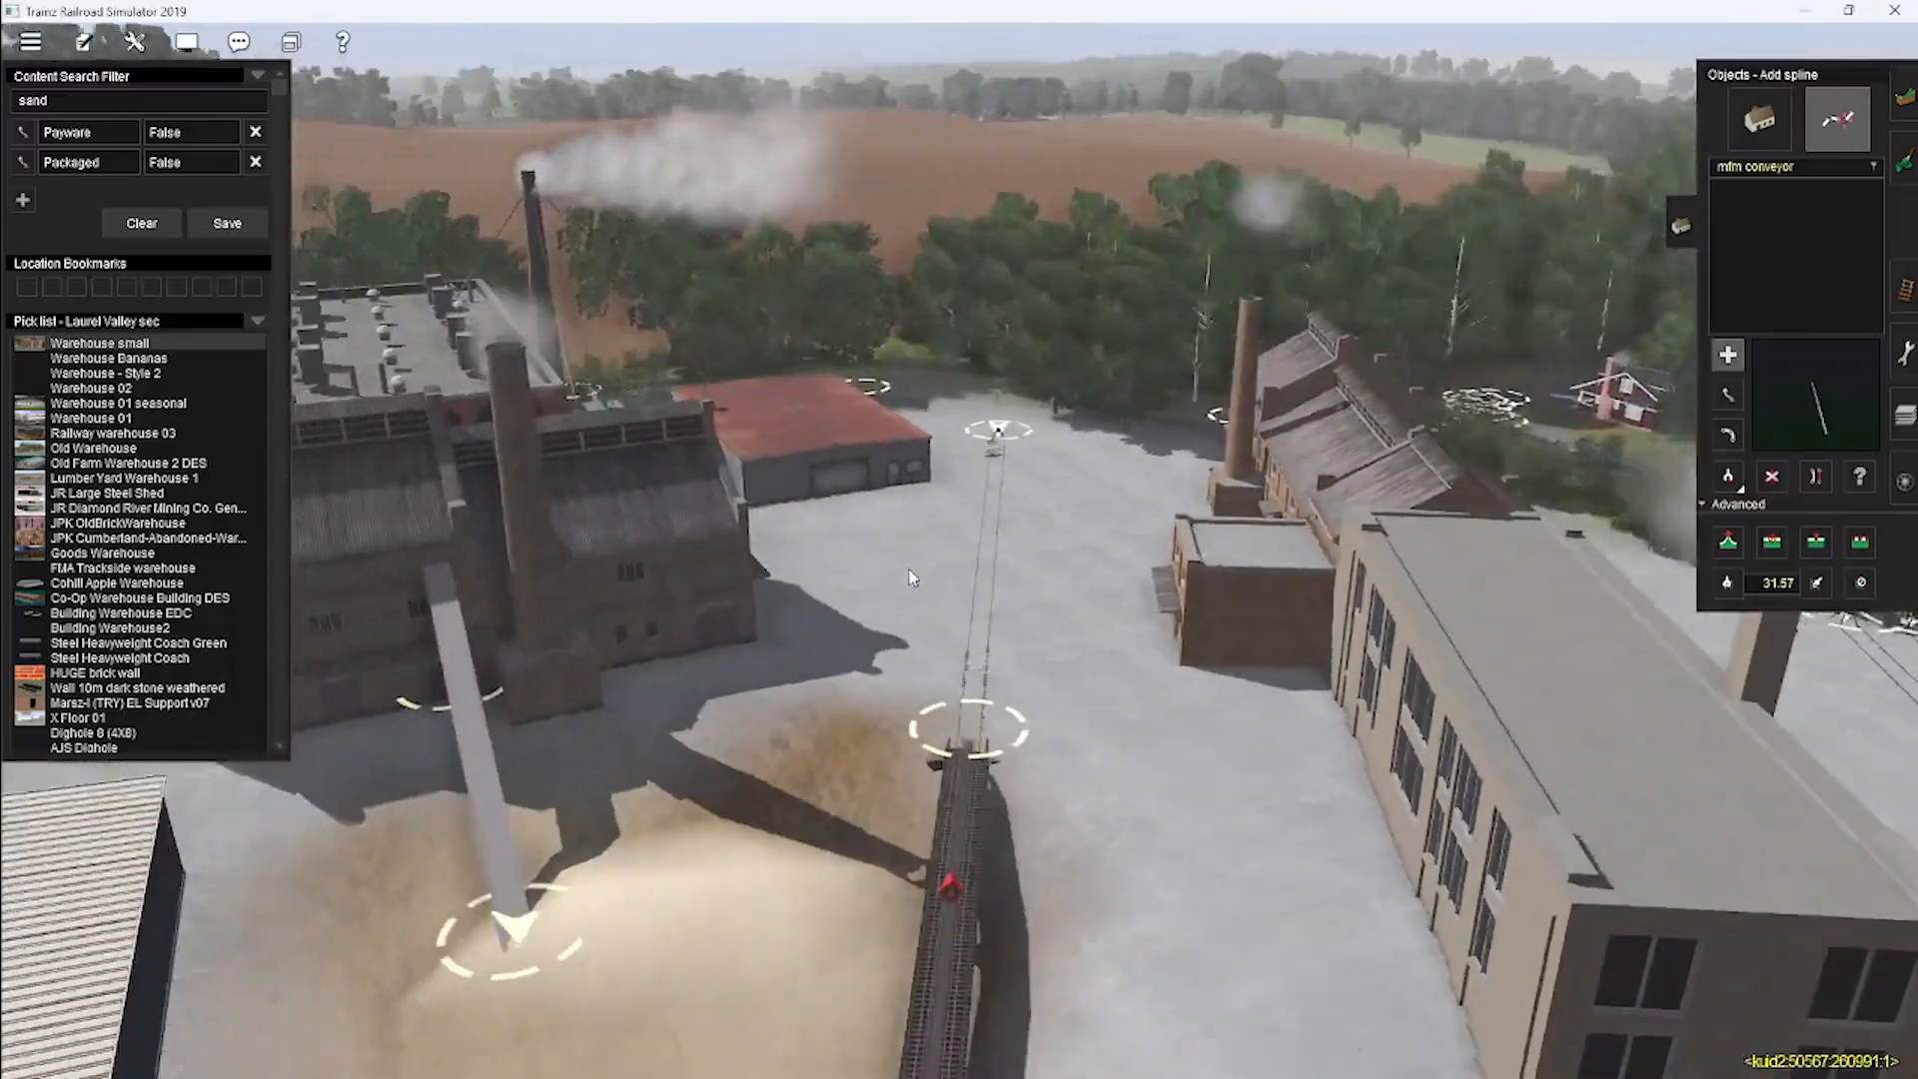
pyautogui.moveTo(1058, 719); pyautogui.dragTo(642, 681, button='right')
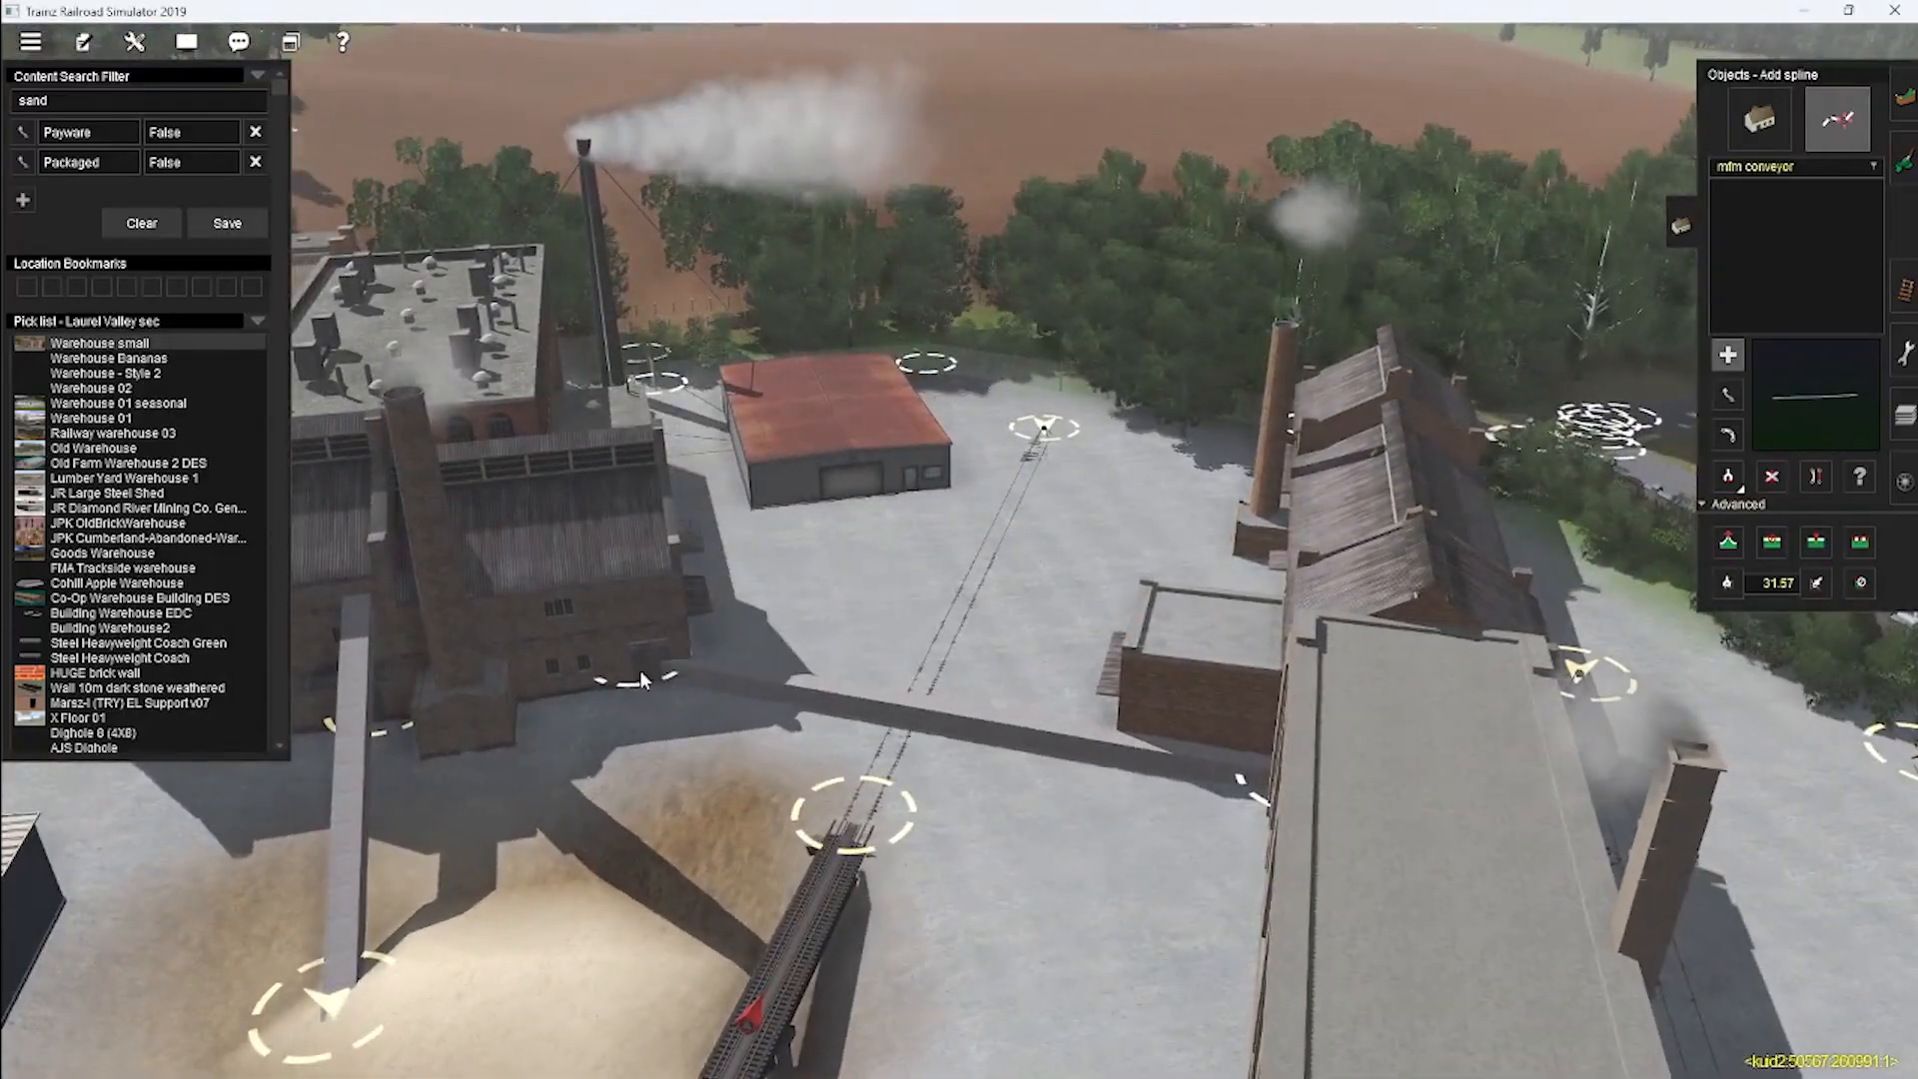
# Raise the new conveyor's ends to bridge the clay track, moving the one at the tan building against its wall and lifting it about 10 m.
pyautogui.moveTo(637, 684); pyautogui.dragTo(639, 667)
pyautogui.moveTo(639, 690); pyautogui.dragTo(789, 739, button='right')
pyautogui.click(1728, 395)
pyautogui.moveTo(1399, 722); pyautogui.dragTo(1388, 700)
pyautogui.moveTo(1388, 699); pyautogui.dragTo(1553, 851, button='right')
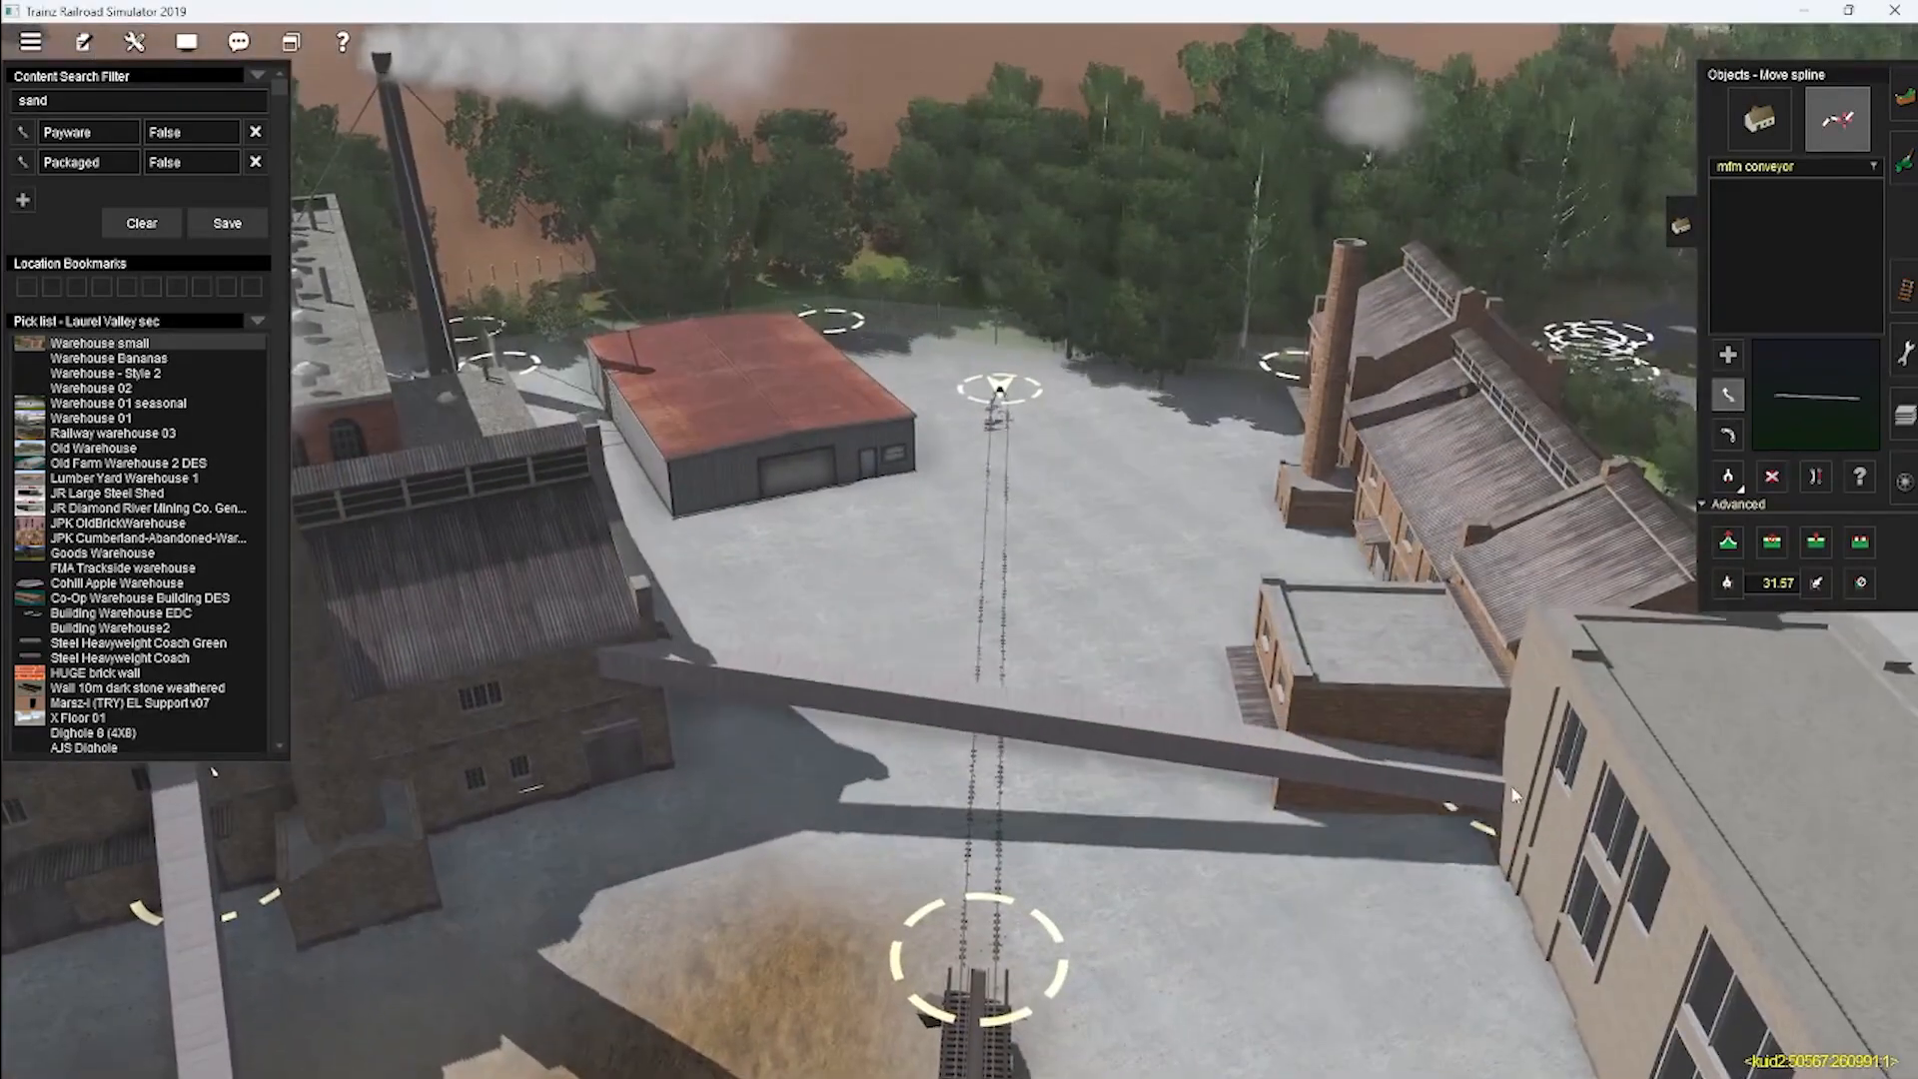
pyautogui.click(1728, 542)
pyautogui.moveTo(1483, 845); pyautogui.dragTo(1480, 821)
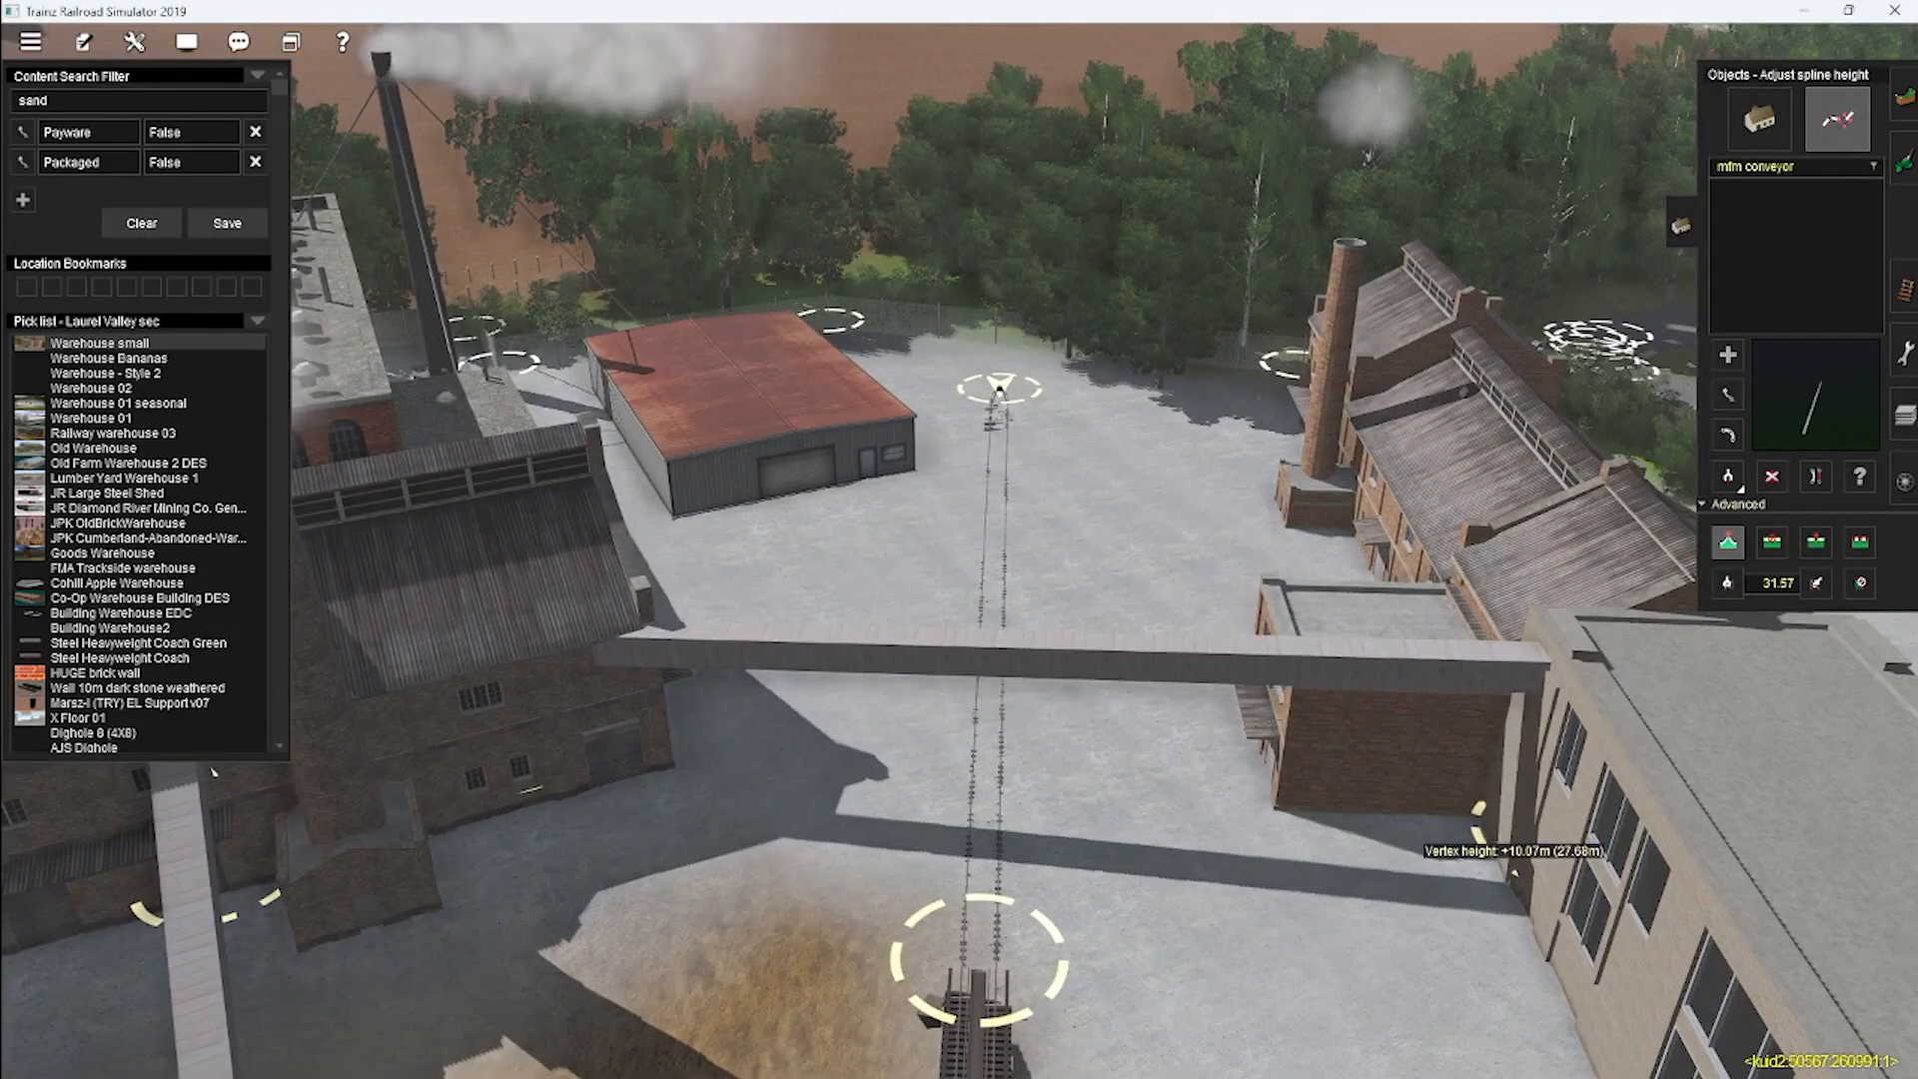
pyautogui.moveTo(1481, 821); pyautogui.dragTo(1480, 704, button='right')
# Search the trains for "trinity", place a BNSF H3 Trinity 3 Bay Hopper on the clay track, and delete it again.
pyautogui.click(1905, 482)
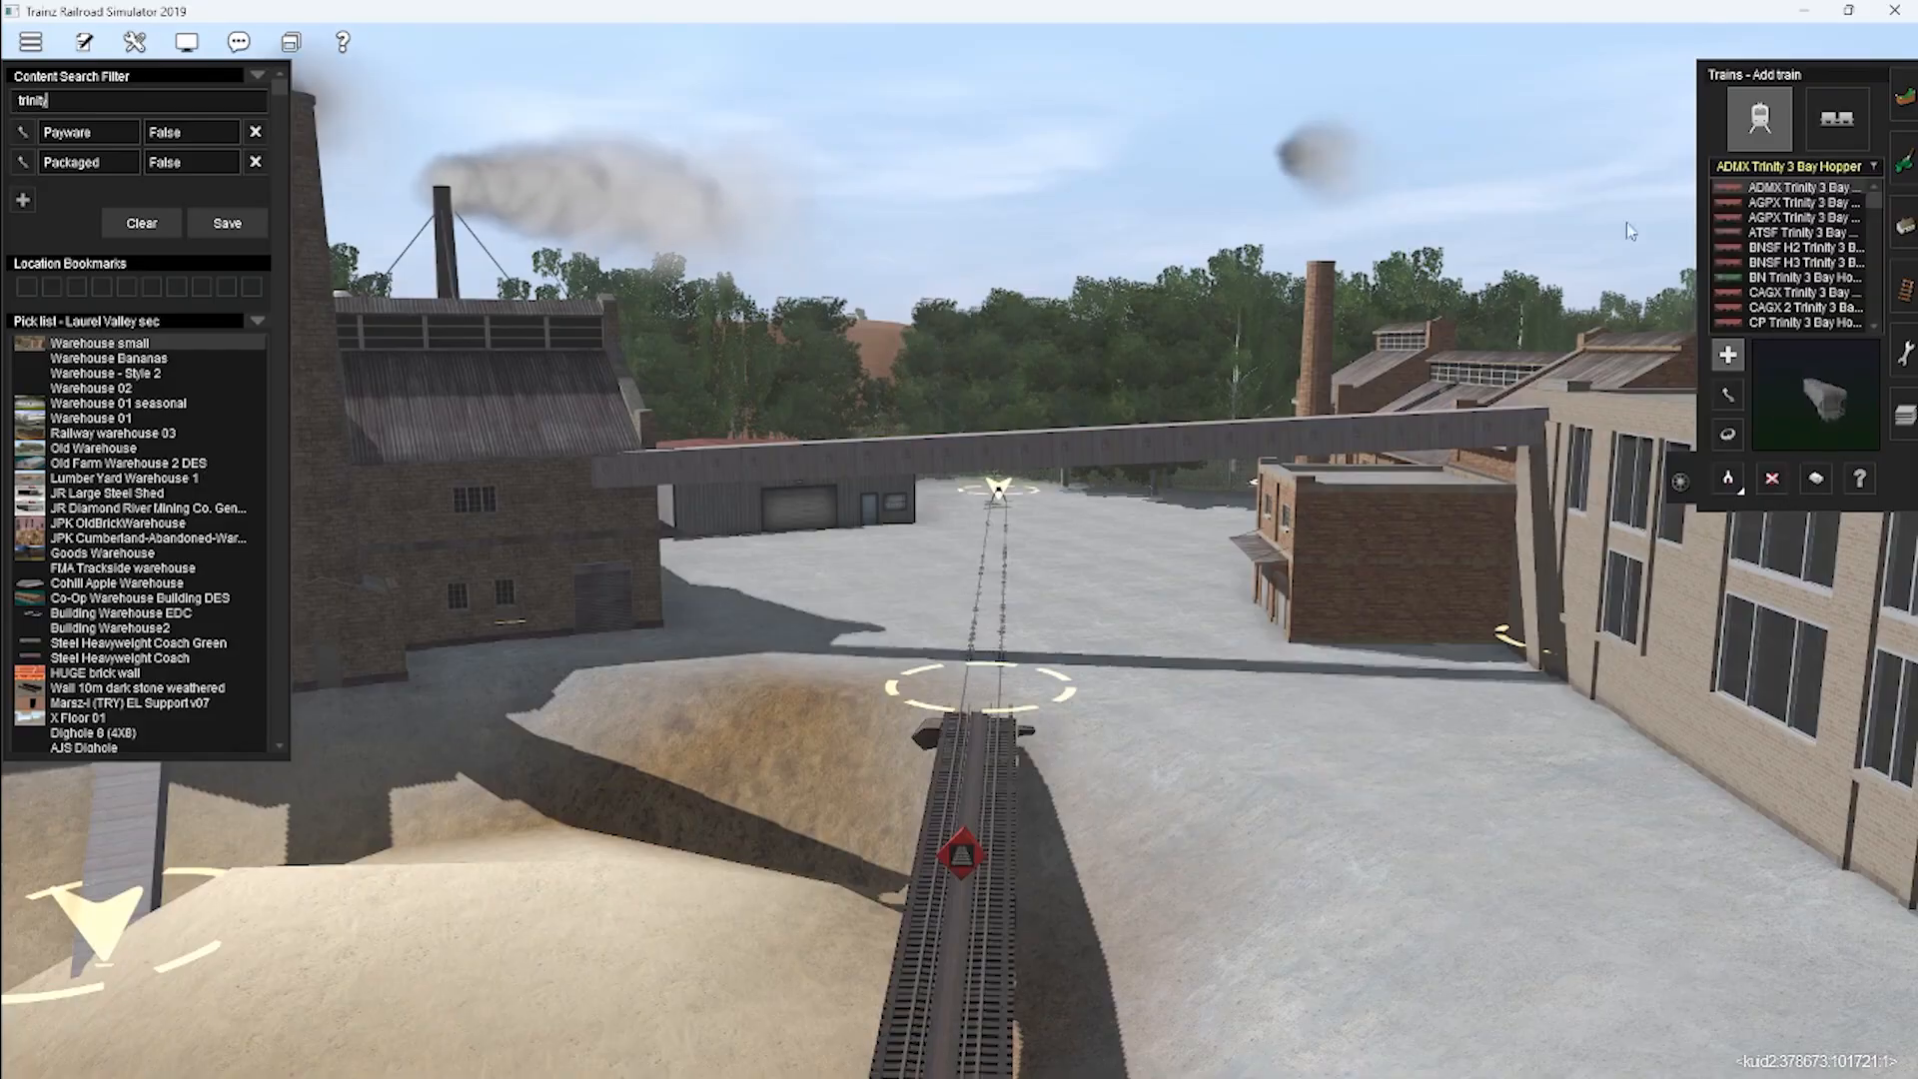
pyautogui.click(1804, 263)
pyautogui.click(983, 667)
pyautogui.moveTo(983, 667); pyautogui.dragTo(1288, 719, button='right')
pyautogui.click(1771, 479)
pyautogui.click(1239, 620)
# Clear the content search and place two Conveyor Shed objects across the yard between the aggregate siding and the clay factory.
pyautogui.moveTo(60, 101); pyautogui.dragTo(18, 107)
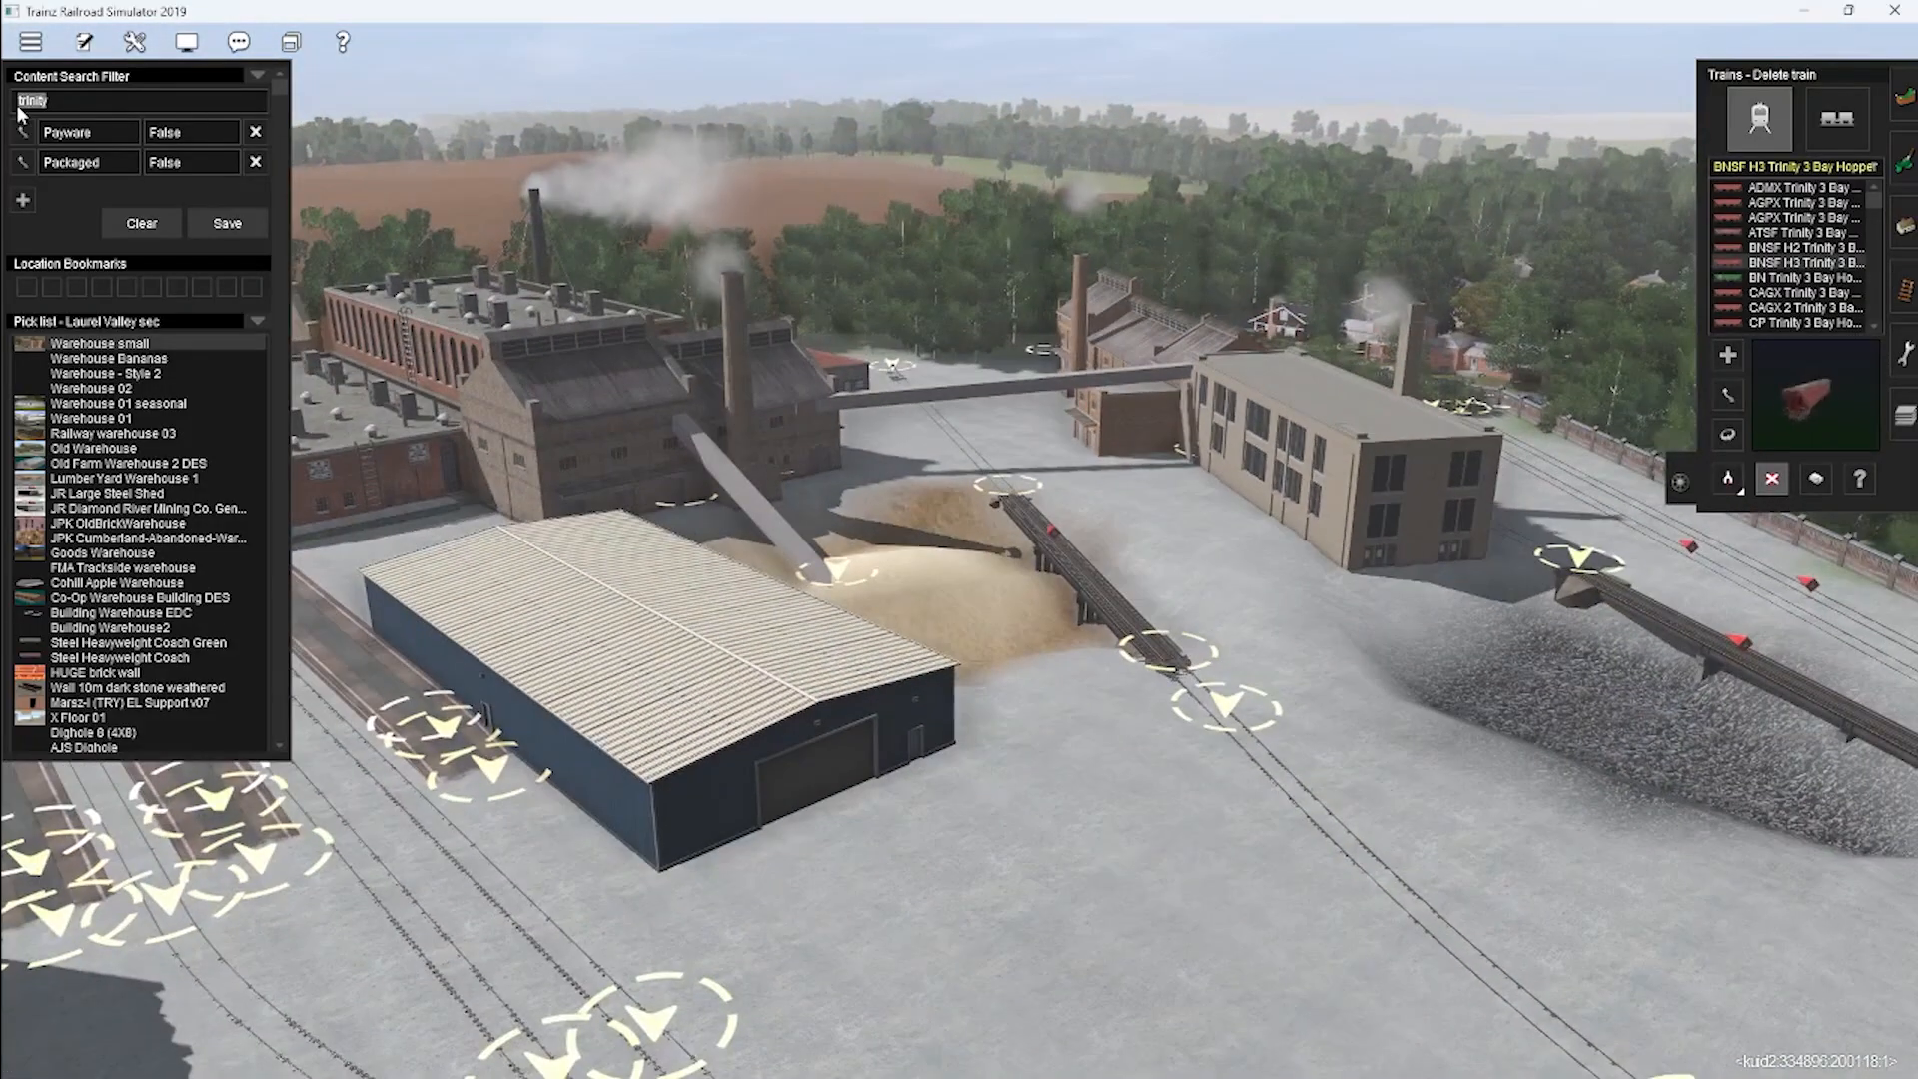
pyautogui.press('BackSpace')
pyautogui.click(1905, 227)
pyautogui.moveTo(799, 519); pyautogui.dragTo(1239, 540, button='right')
pyautogui.moveTo(1239, 449); pyautogui.dragTo(1028, 529, button='right')
pyautogui.click(1759, 118)
pyautogui.click(1728, 395)
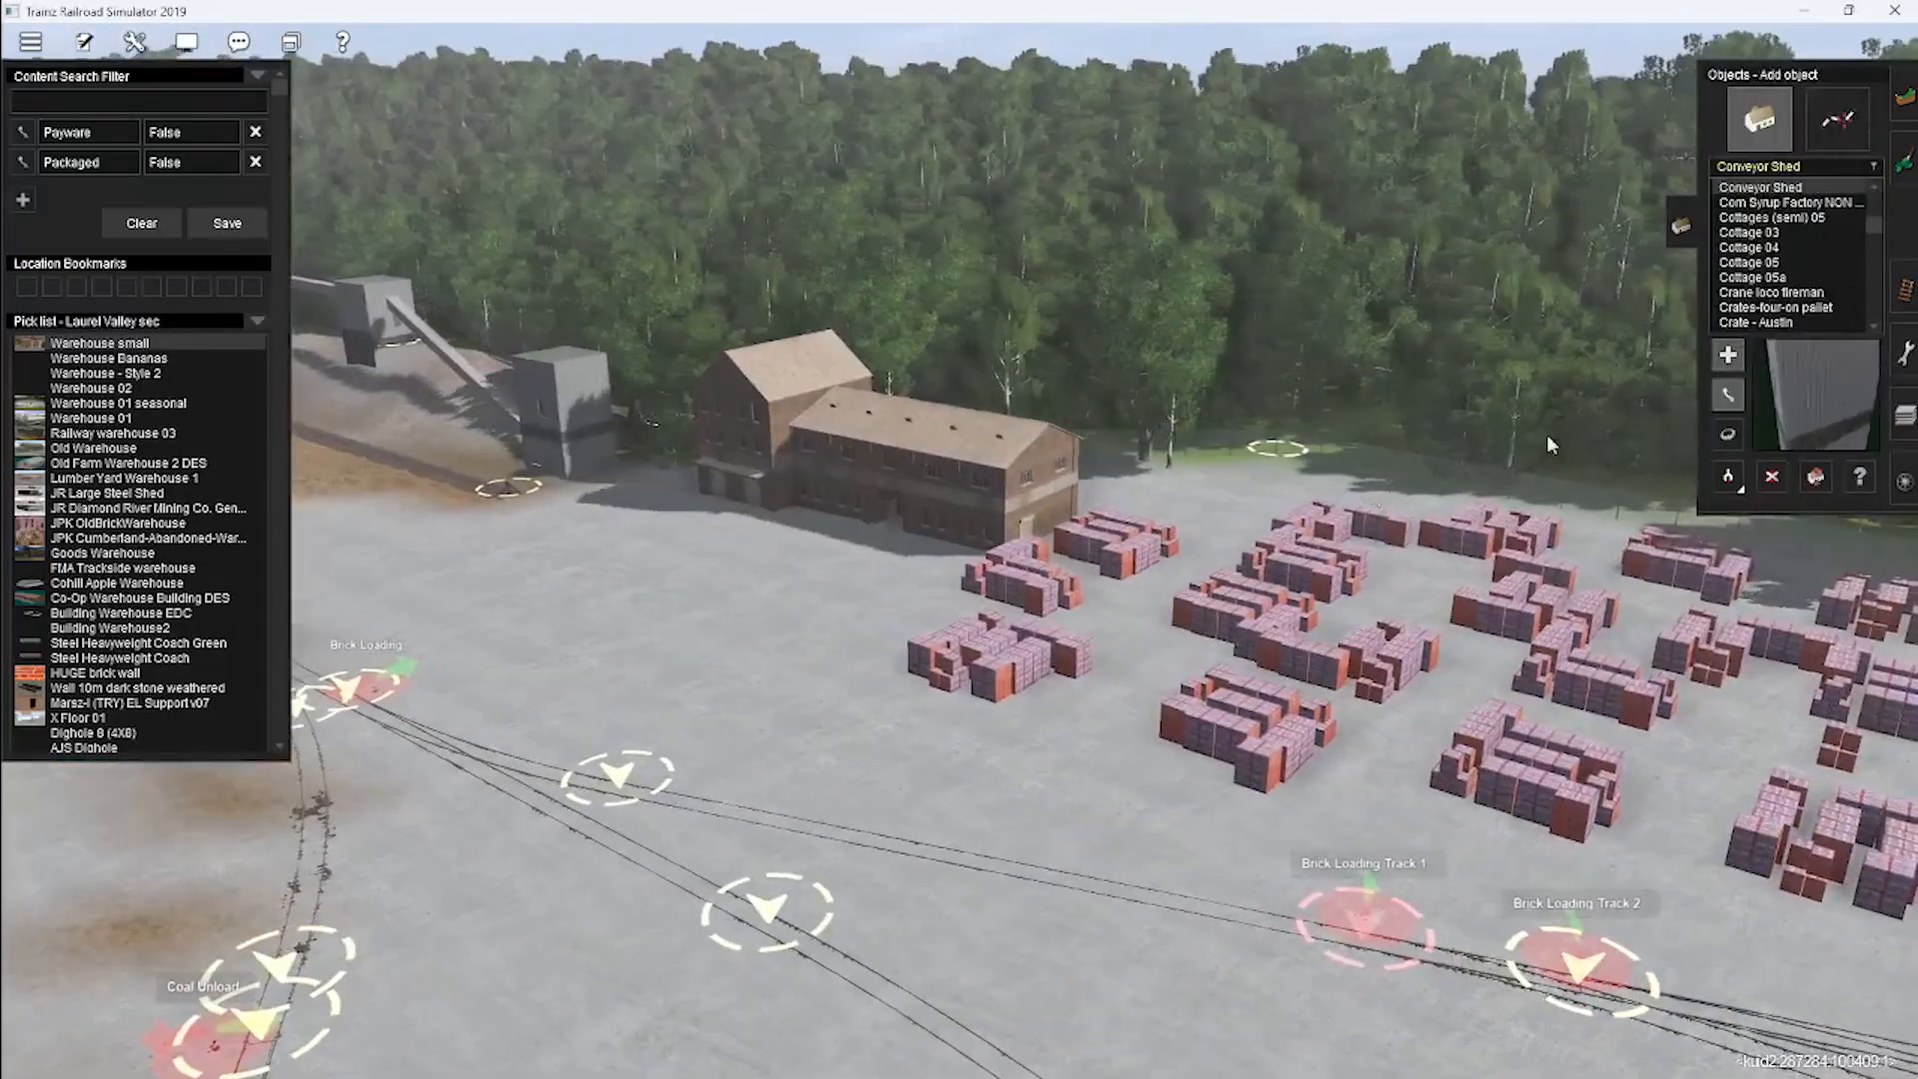
pyautogui.moveTo(1549, 444); pyautogui.dragTo(799, 539, button='right')
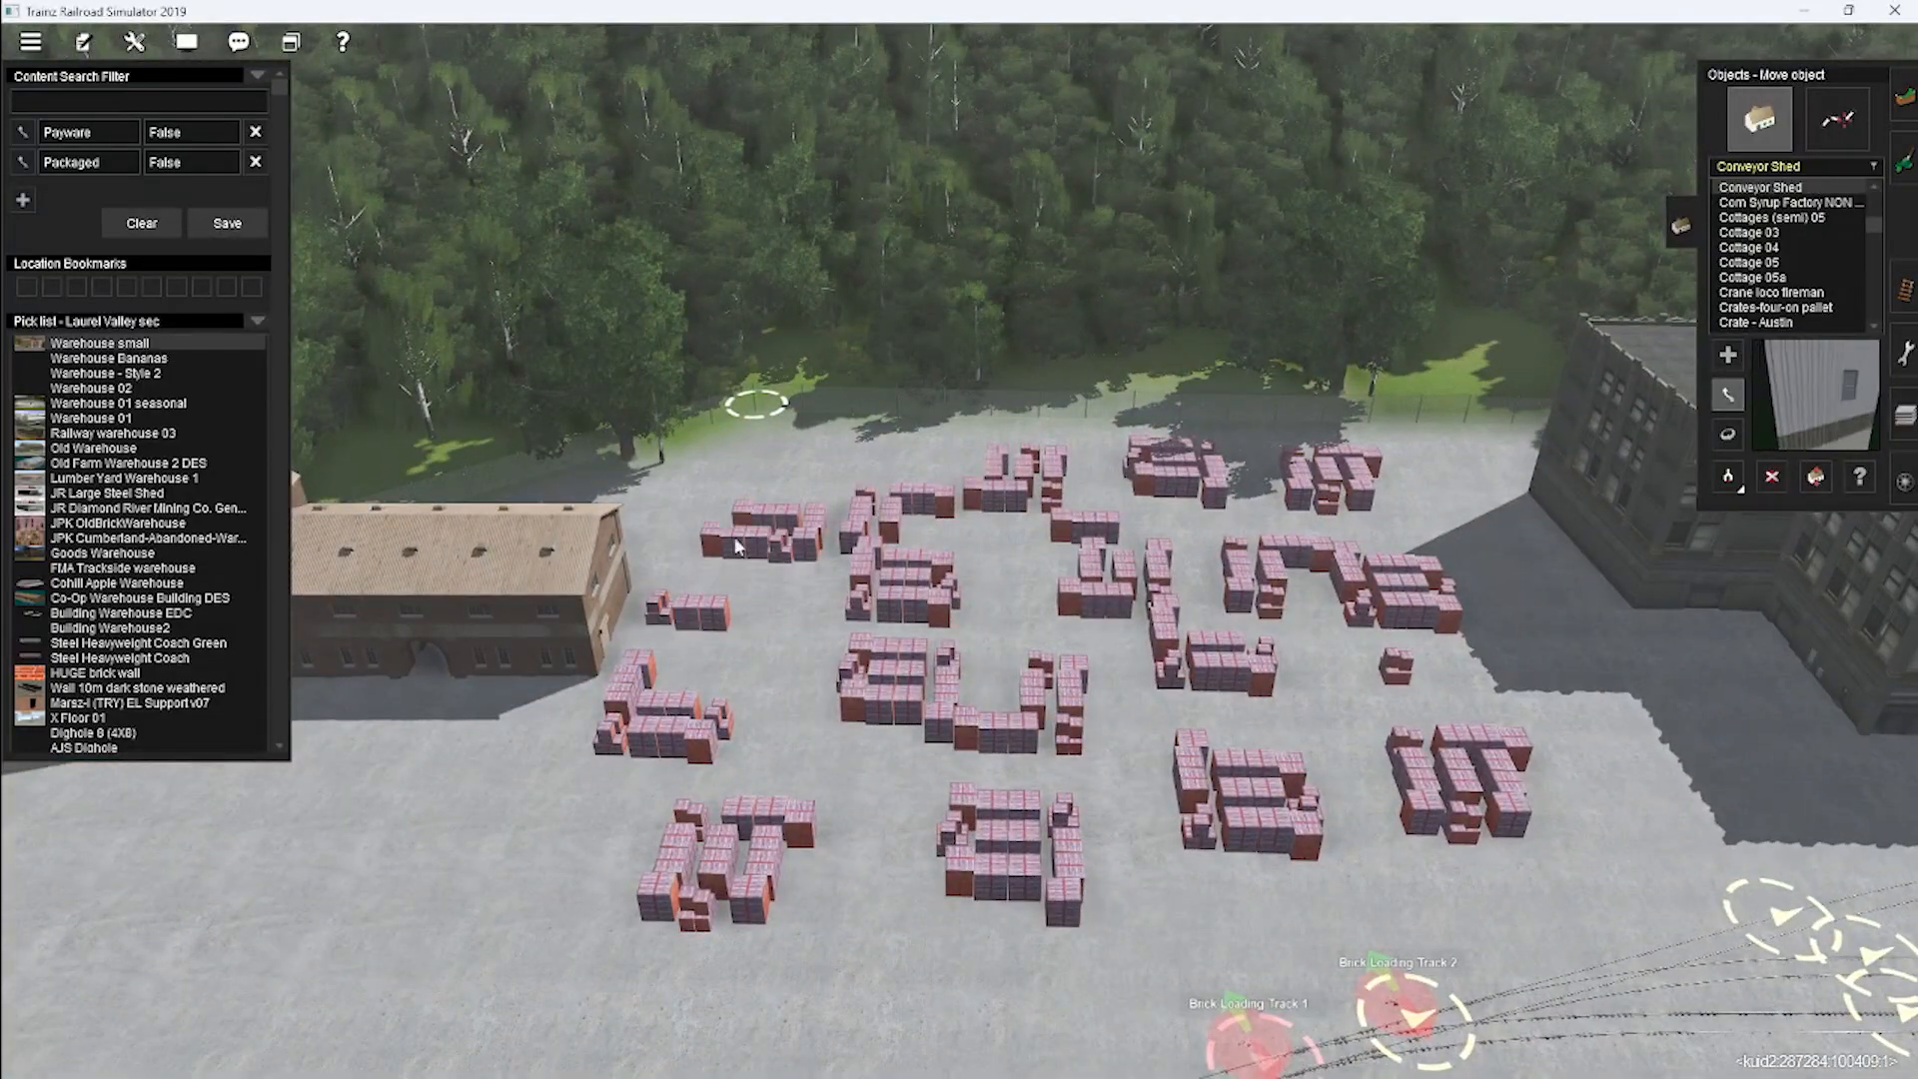
pyautogui.press('Down')
pyautogui.moveTo(1019, 586); pyautogui.dragTo(909, 539, button='right')
pyautogui.press('Up')
pyautogui.click(1838, 119)
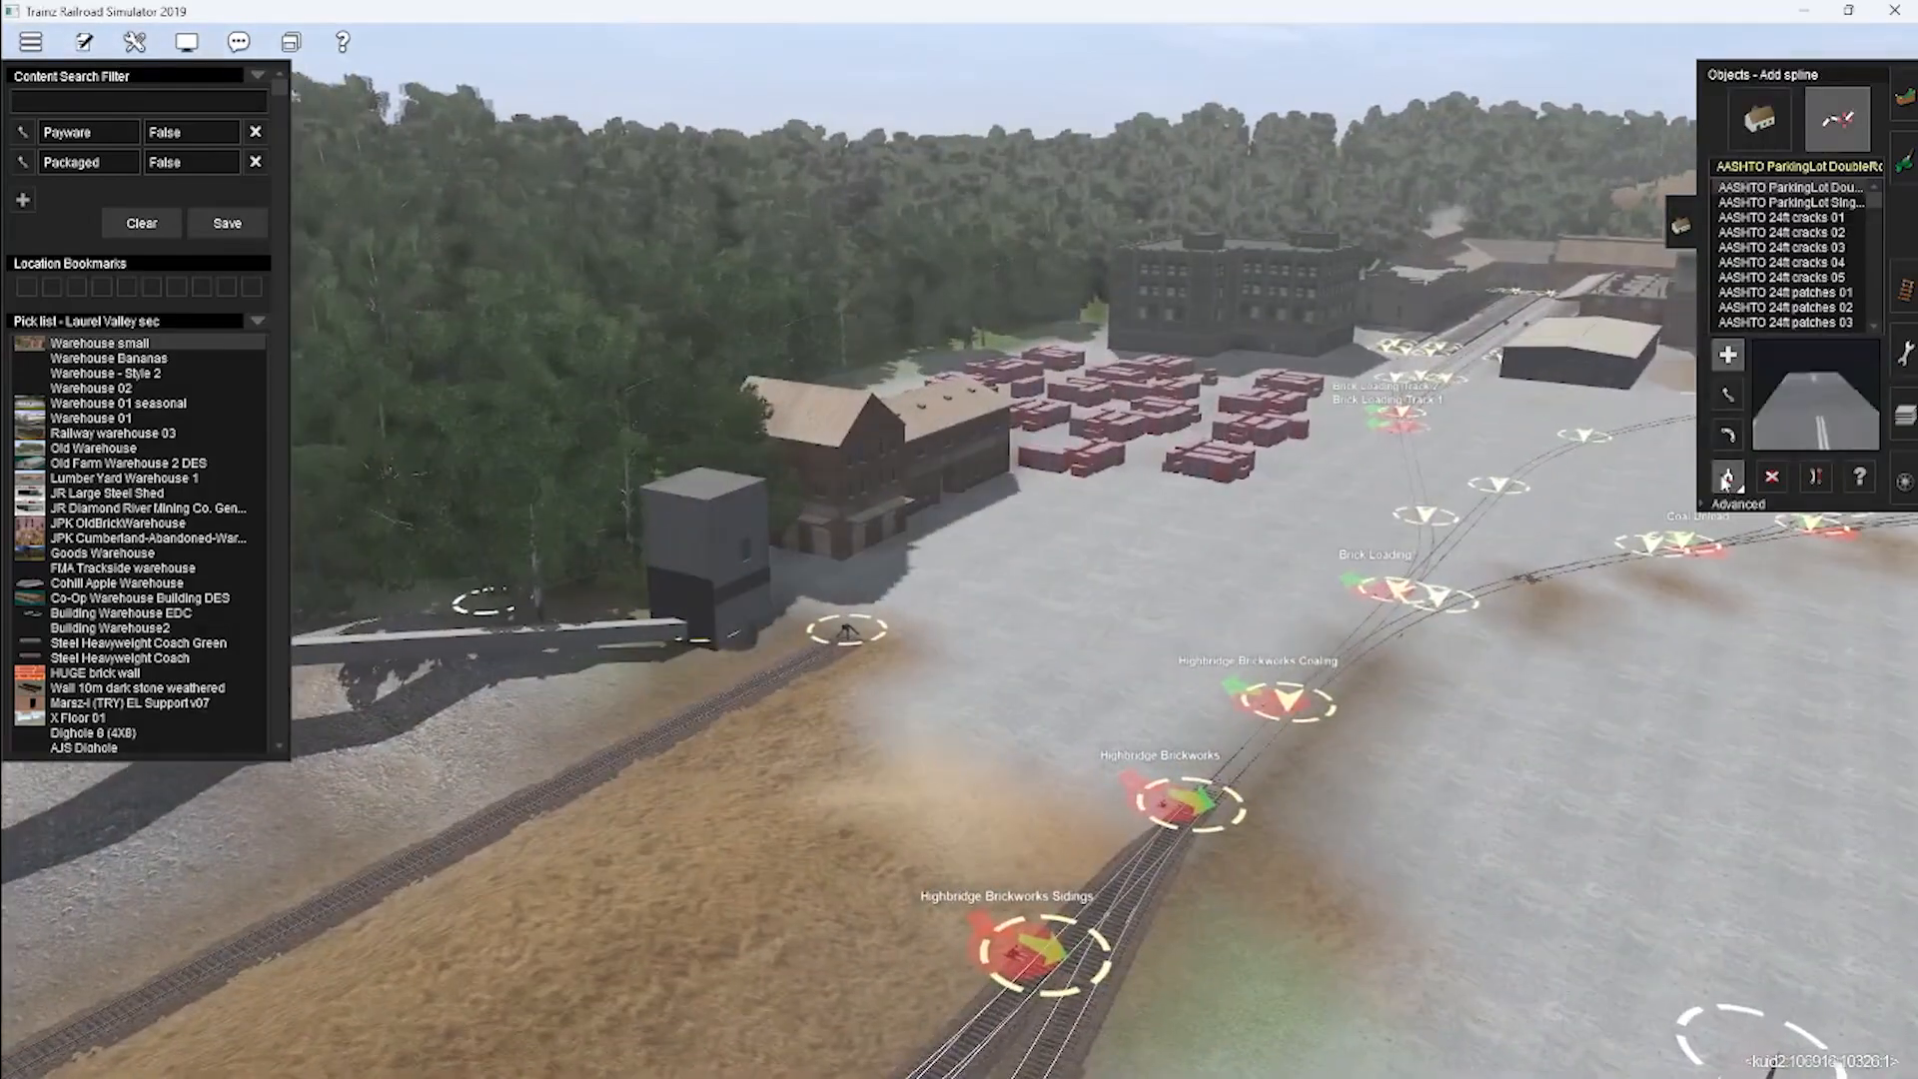
pyautogui.click(1728, 477)
pyautogui.moveTo(1598, 499); pyautogui.dragTo(963, 526, button='right')
pyautogui.click(1077, 609)
pyautogui.press('Up')
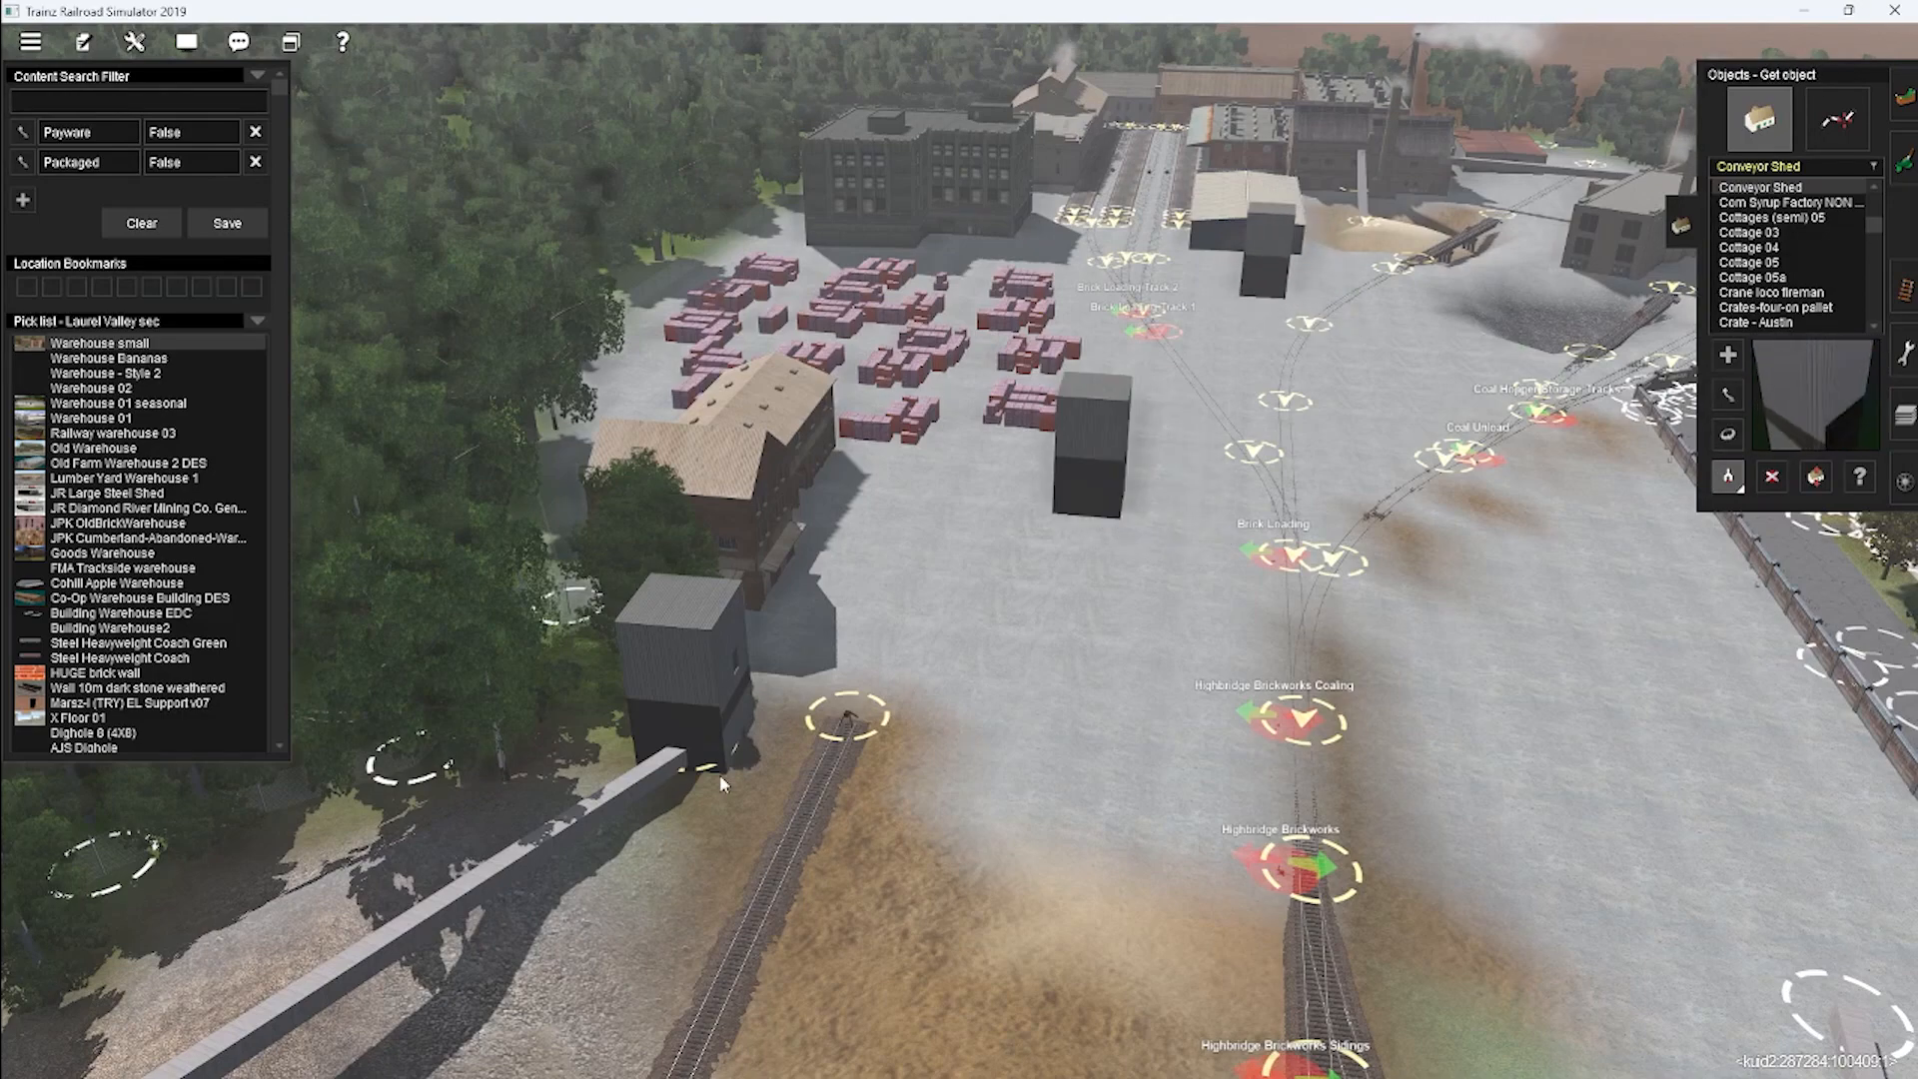
# Lay mfm conveyor splines between the yard's conveyor sheds and from the last shed past the white-roofed warehouse to the factory.
pyautogui.click(1129, 461)
pyautogui.click(1242, 296)
pyautogui.rightClick(1267, 285)
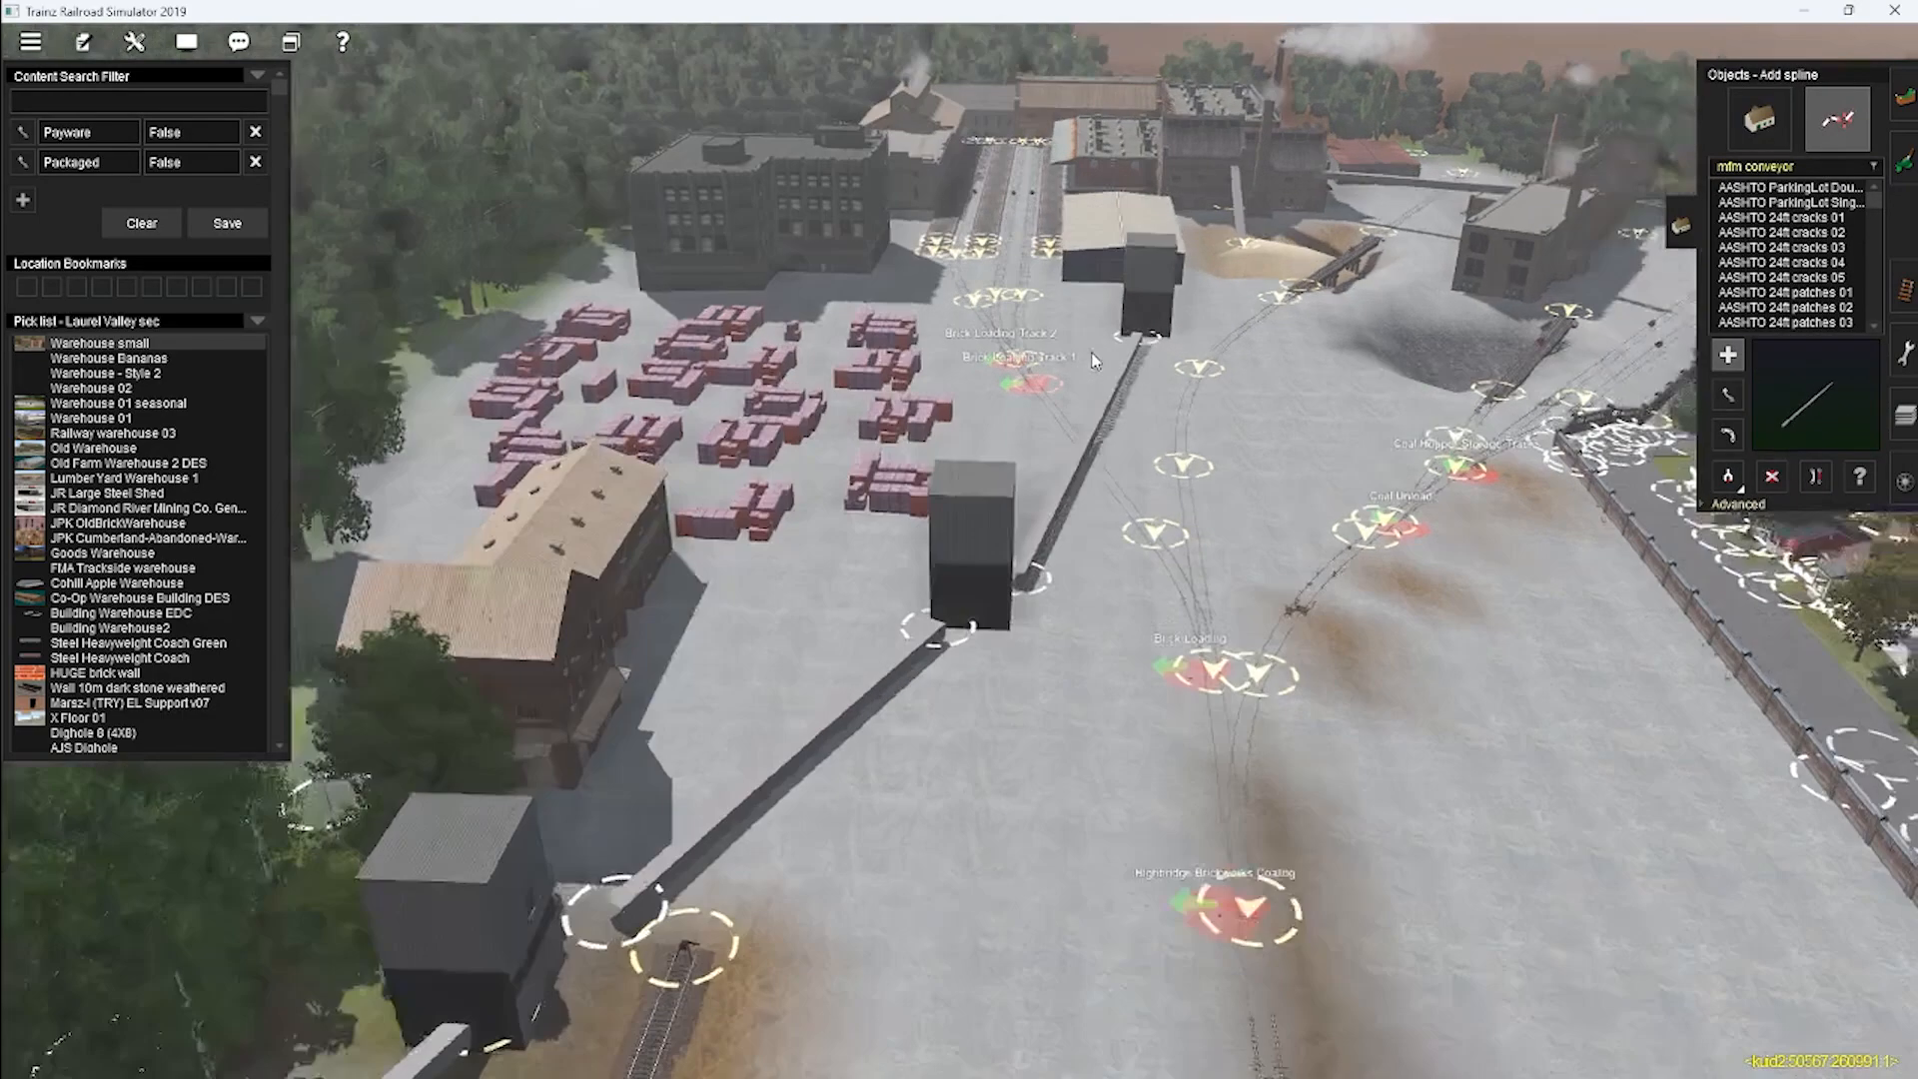
pyautogui.click(1003, 635)
pyautogui.click(1187, 366)
pyautogui.moveTo(1037, 490); pyautogui.dragTo(939, 559, button='right')
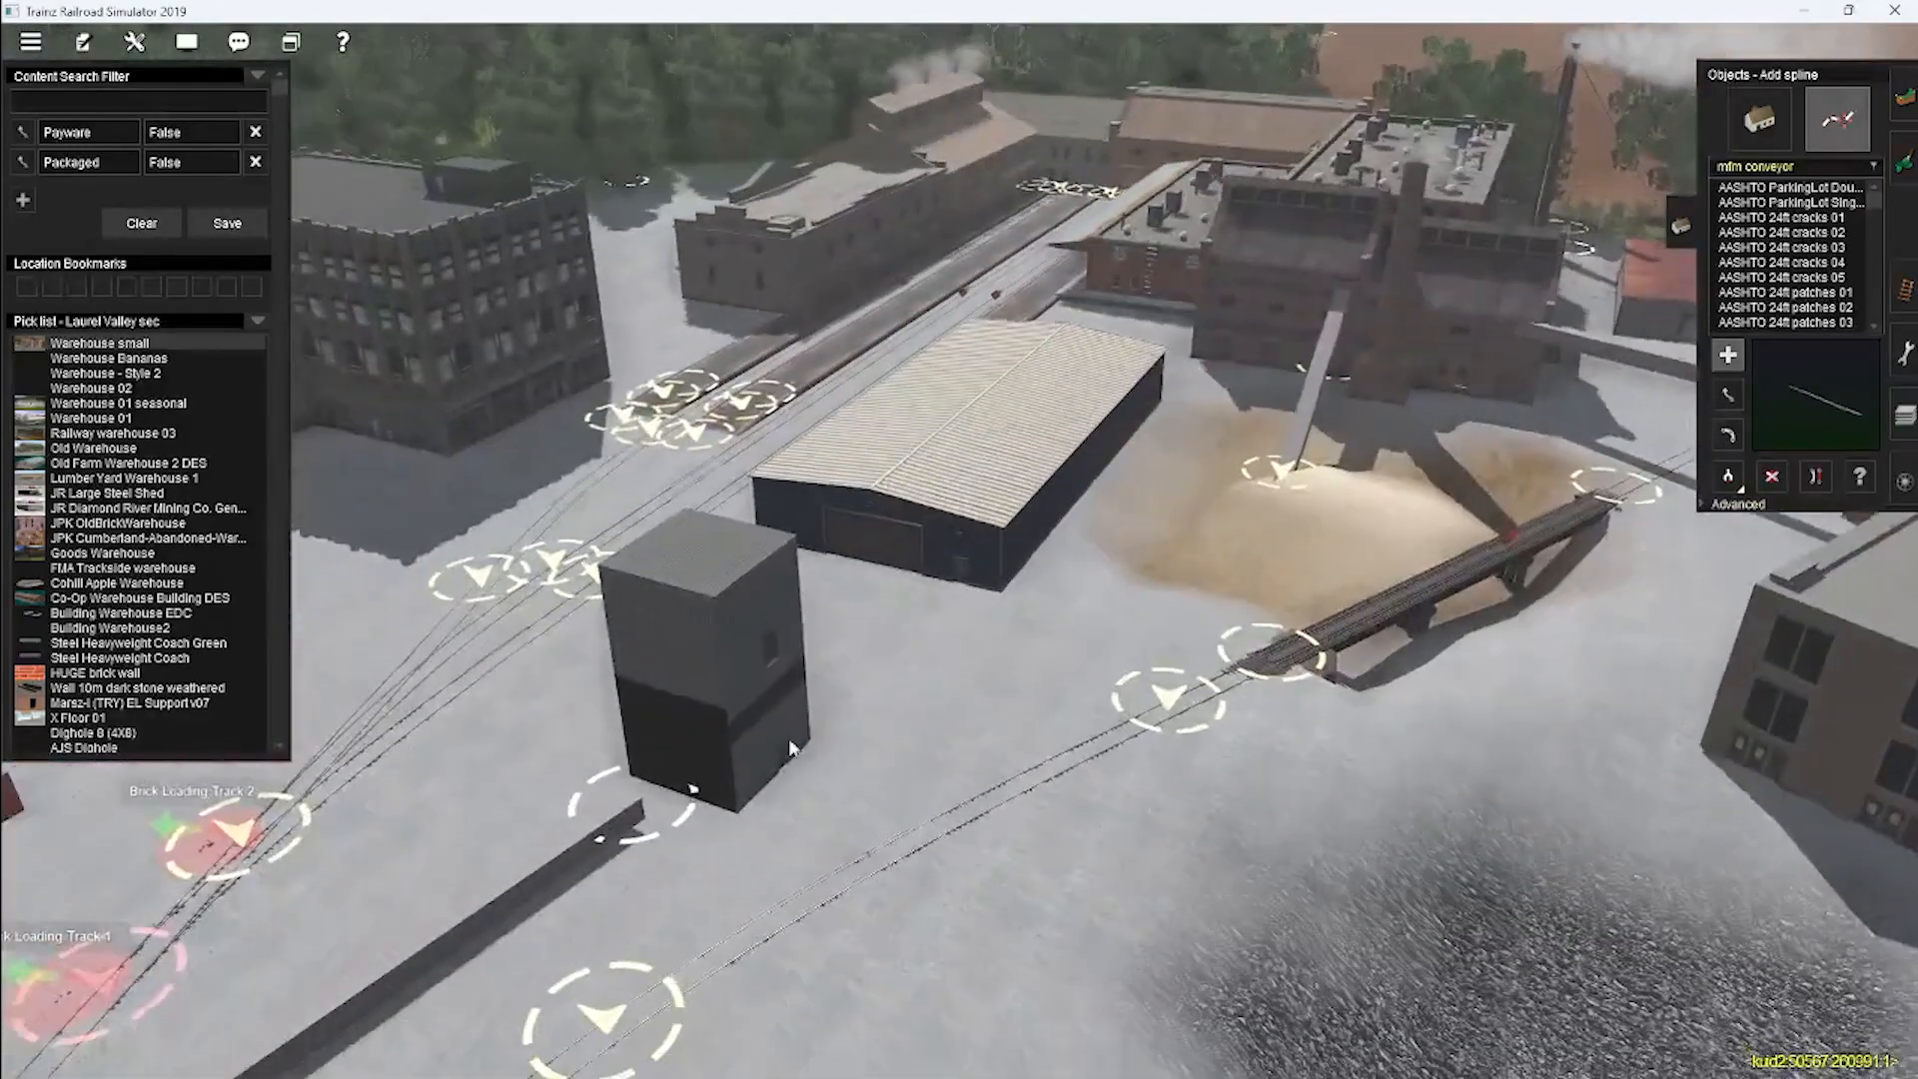
pyautogui.click(789, 729)
pyautogui.click(1257, 357)
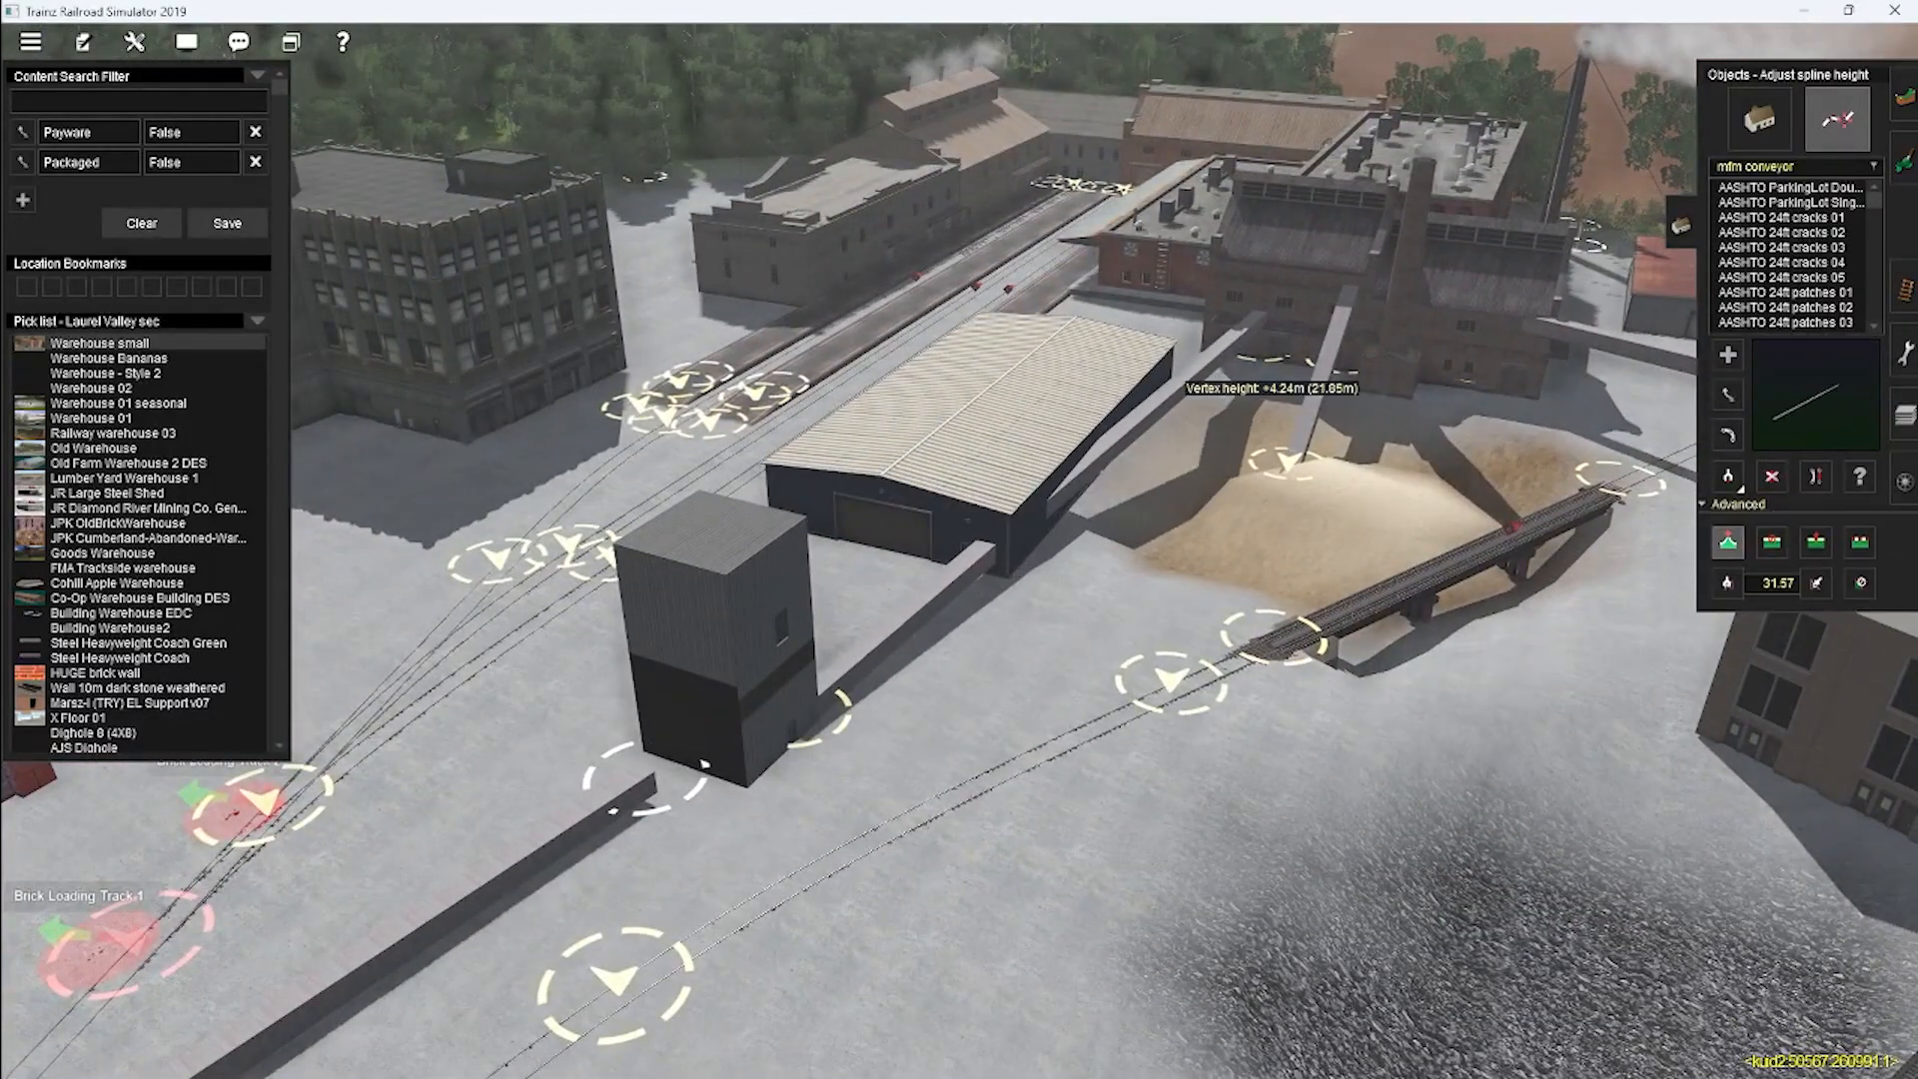
# Raise the factory conveyor above the warehouse roof and move its end into line with the conveyor shed.
pyautogui.moveTo(818, 715); pyautogui.dragTo(809, 639)
pyautogui.moveTo(817, 715); pyautogui.dragTo(1028, 591, button='right')
pyautogui.press('m')
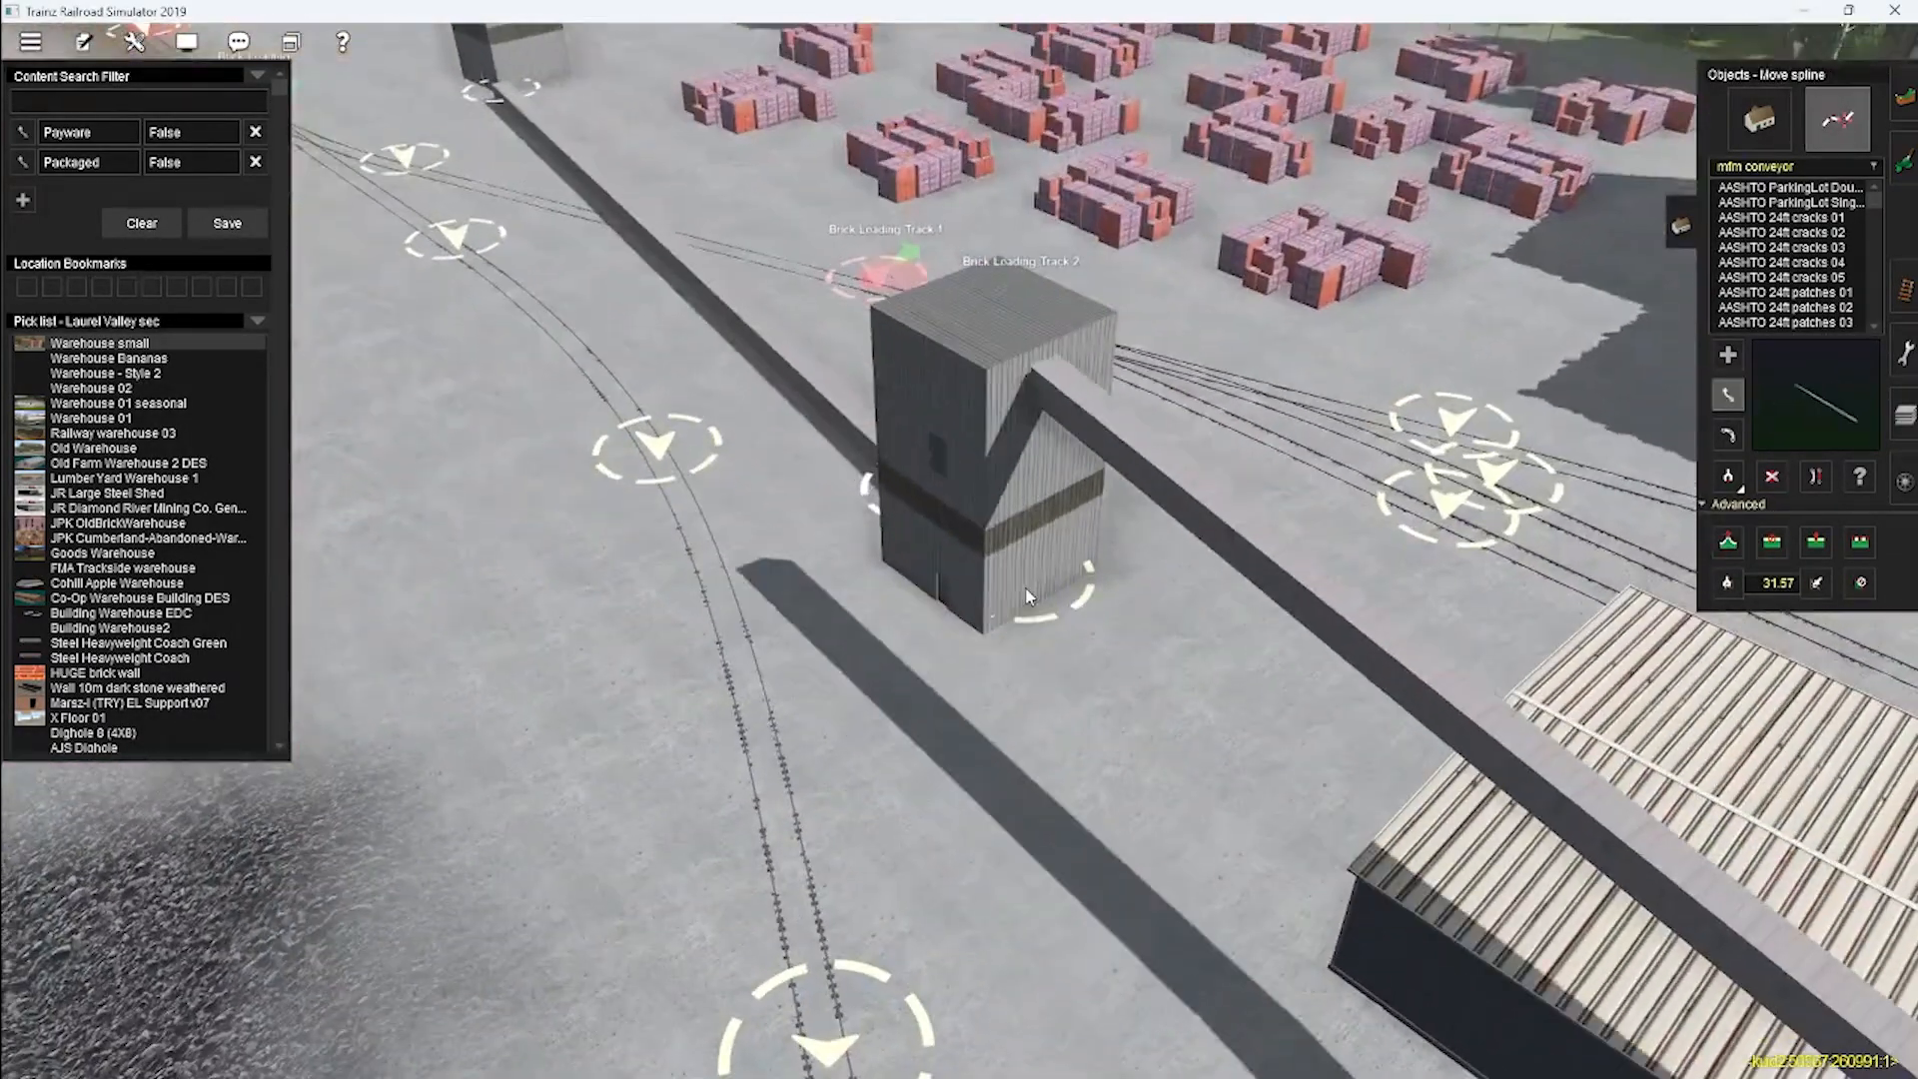
pyautogui.moveTo(1028, 590); pyautogui.dragTo(984, 575)
pyautogui.moveTo(984, 575); pyautogui.dragTo(1224, 557, button='right')
# Move the middle conveyor's end into the conveyor shed nearest the white-roofed warehouse and adjust that end's height.
pyautogui.press('a')
pyautogui.press('m')
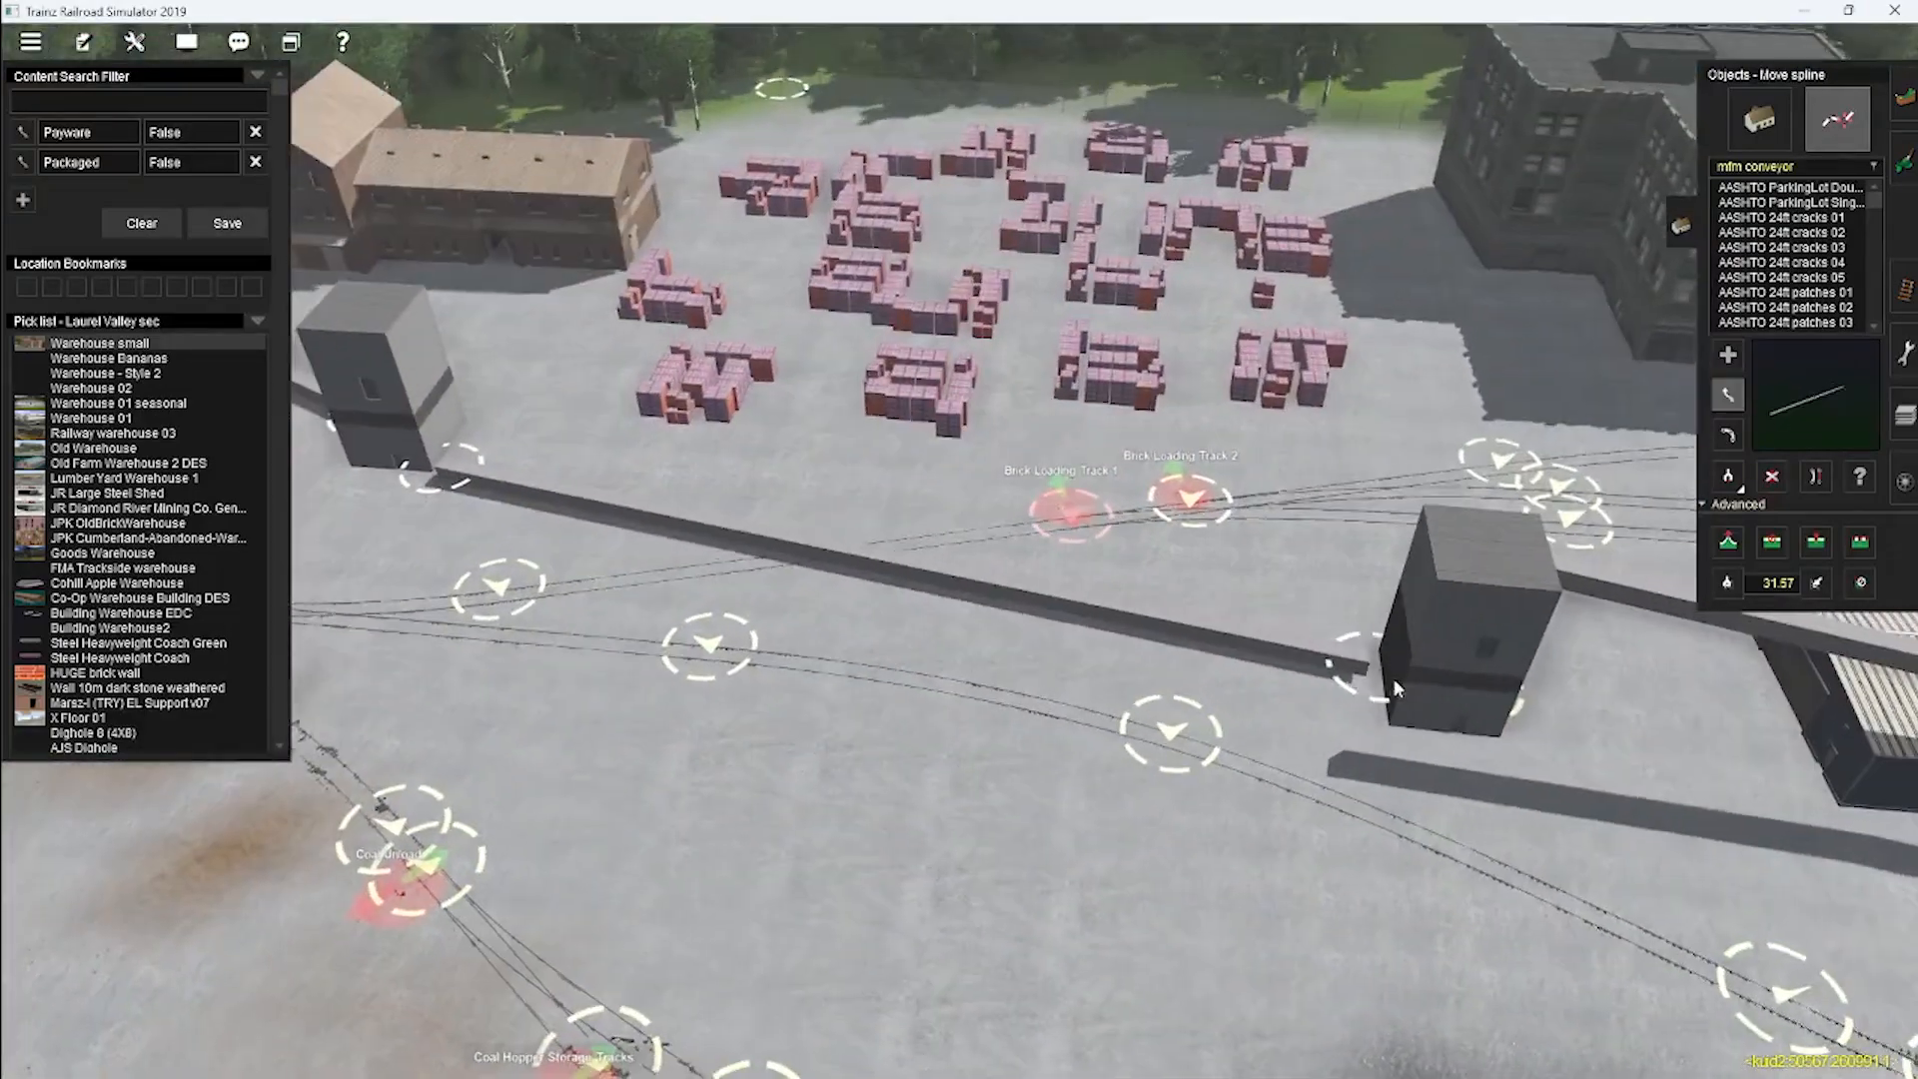
pyautogui.moveTo(1333, 663); pyautogui.dragTo(1378, 661)
pyautogui.click(1727, 540)
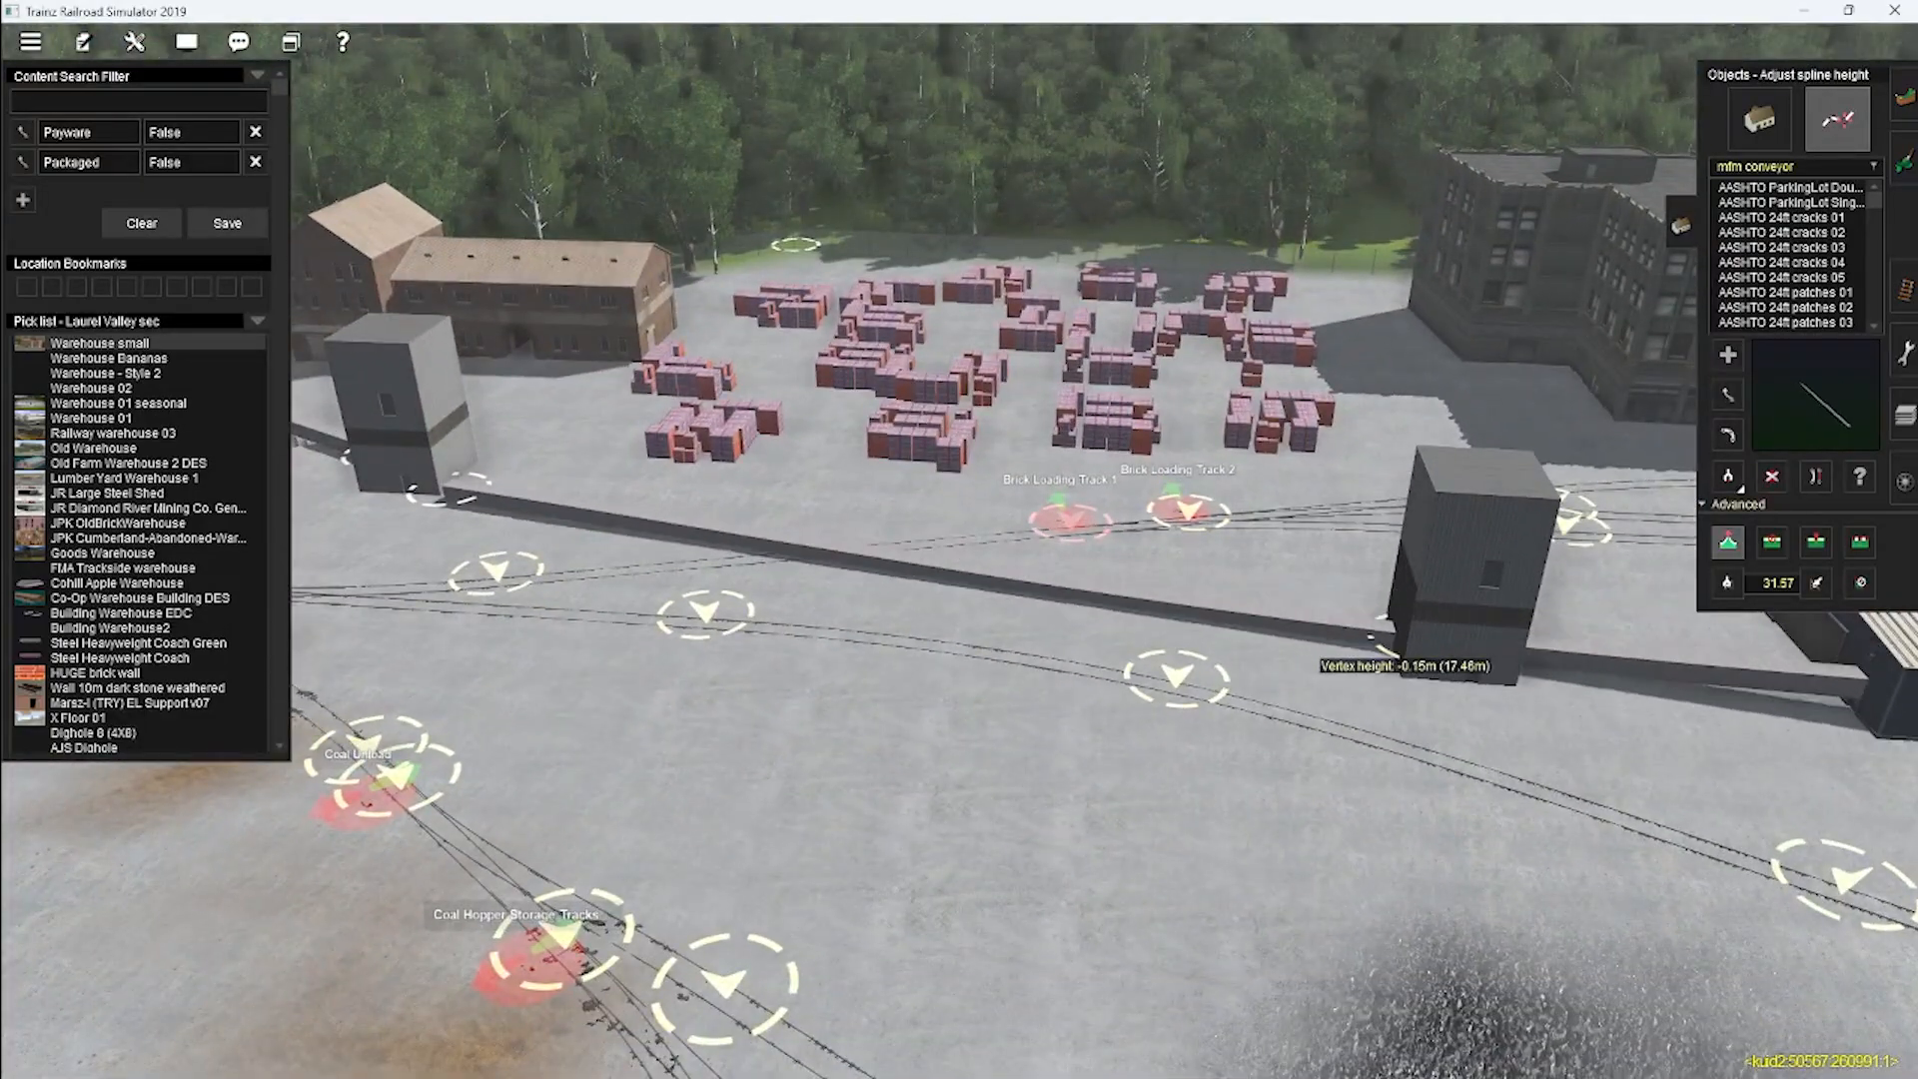
pyautogui.click(1729, 394)
pyautogui.moveTo(1401, 622); pyautogui.dragTo(1412, 658, button='right')
pyautogui.moveTo(1411, 657); pyautogui.dragTo(1424, 540)
# Move the middle conveyor's opposite end into the shed near the brick loading track and adjust its height.
pyautogui.rightClick(450, 485)
pyautogui.click(1729, 393)
pyautogui.moveTo(1114, 528); pyautogui.dragTo(1076, 512)
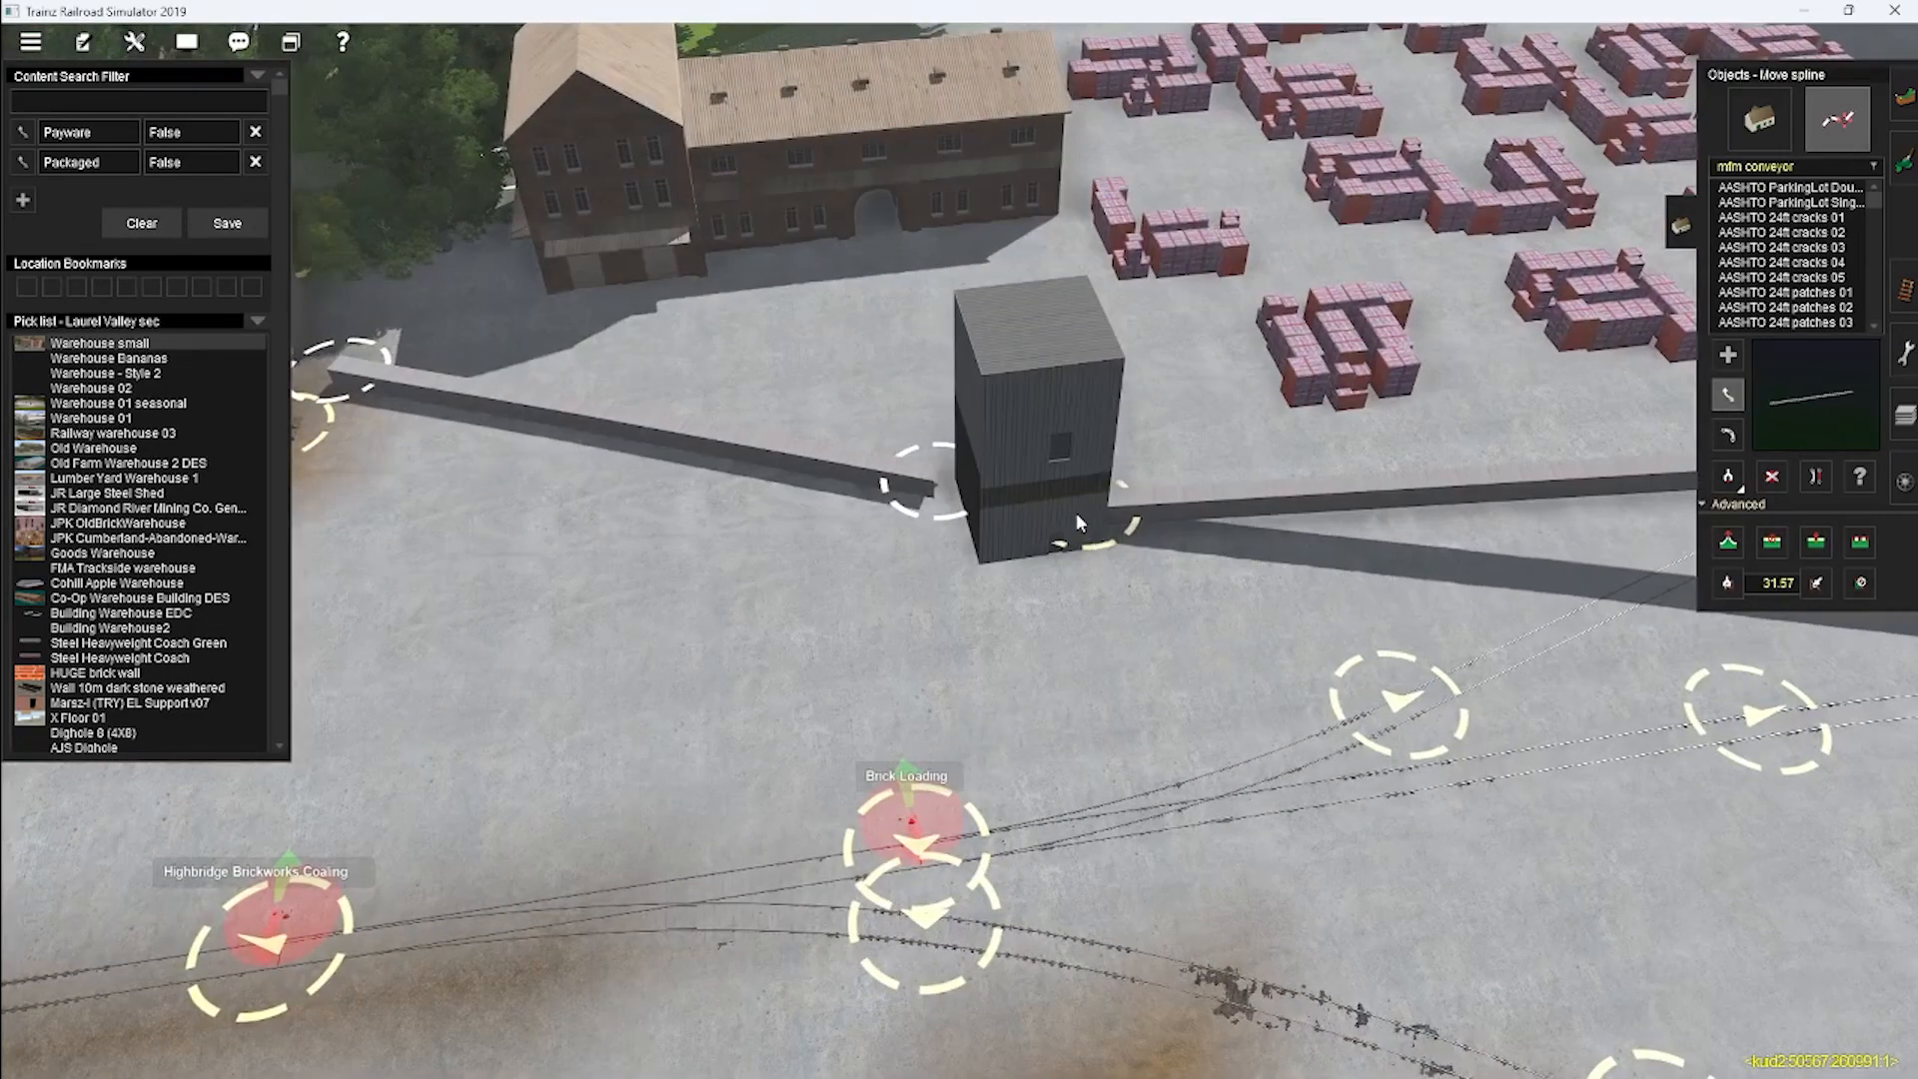
pyautogui.moveTo(1076, 513); pyautogui.dragTo(1179, 479, button='right')
pyautogui.click(1729, 541)
pyautogui.moveTo(1093, 595); pyautogui.dragTo(1093, 560)
# Align the next conveyor between its two sheds and raise its end at the shed beside the aggregate siding.
pyautogui.moveTo(954, 494); pyautogui.dragTo(1089, 500, button='right')
pyautogui.click(1729, 393)
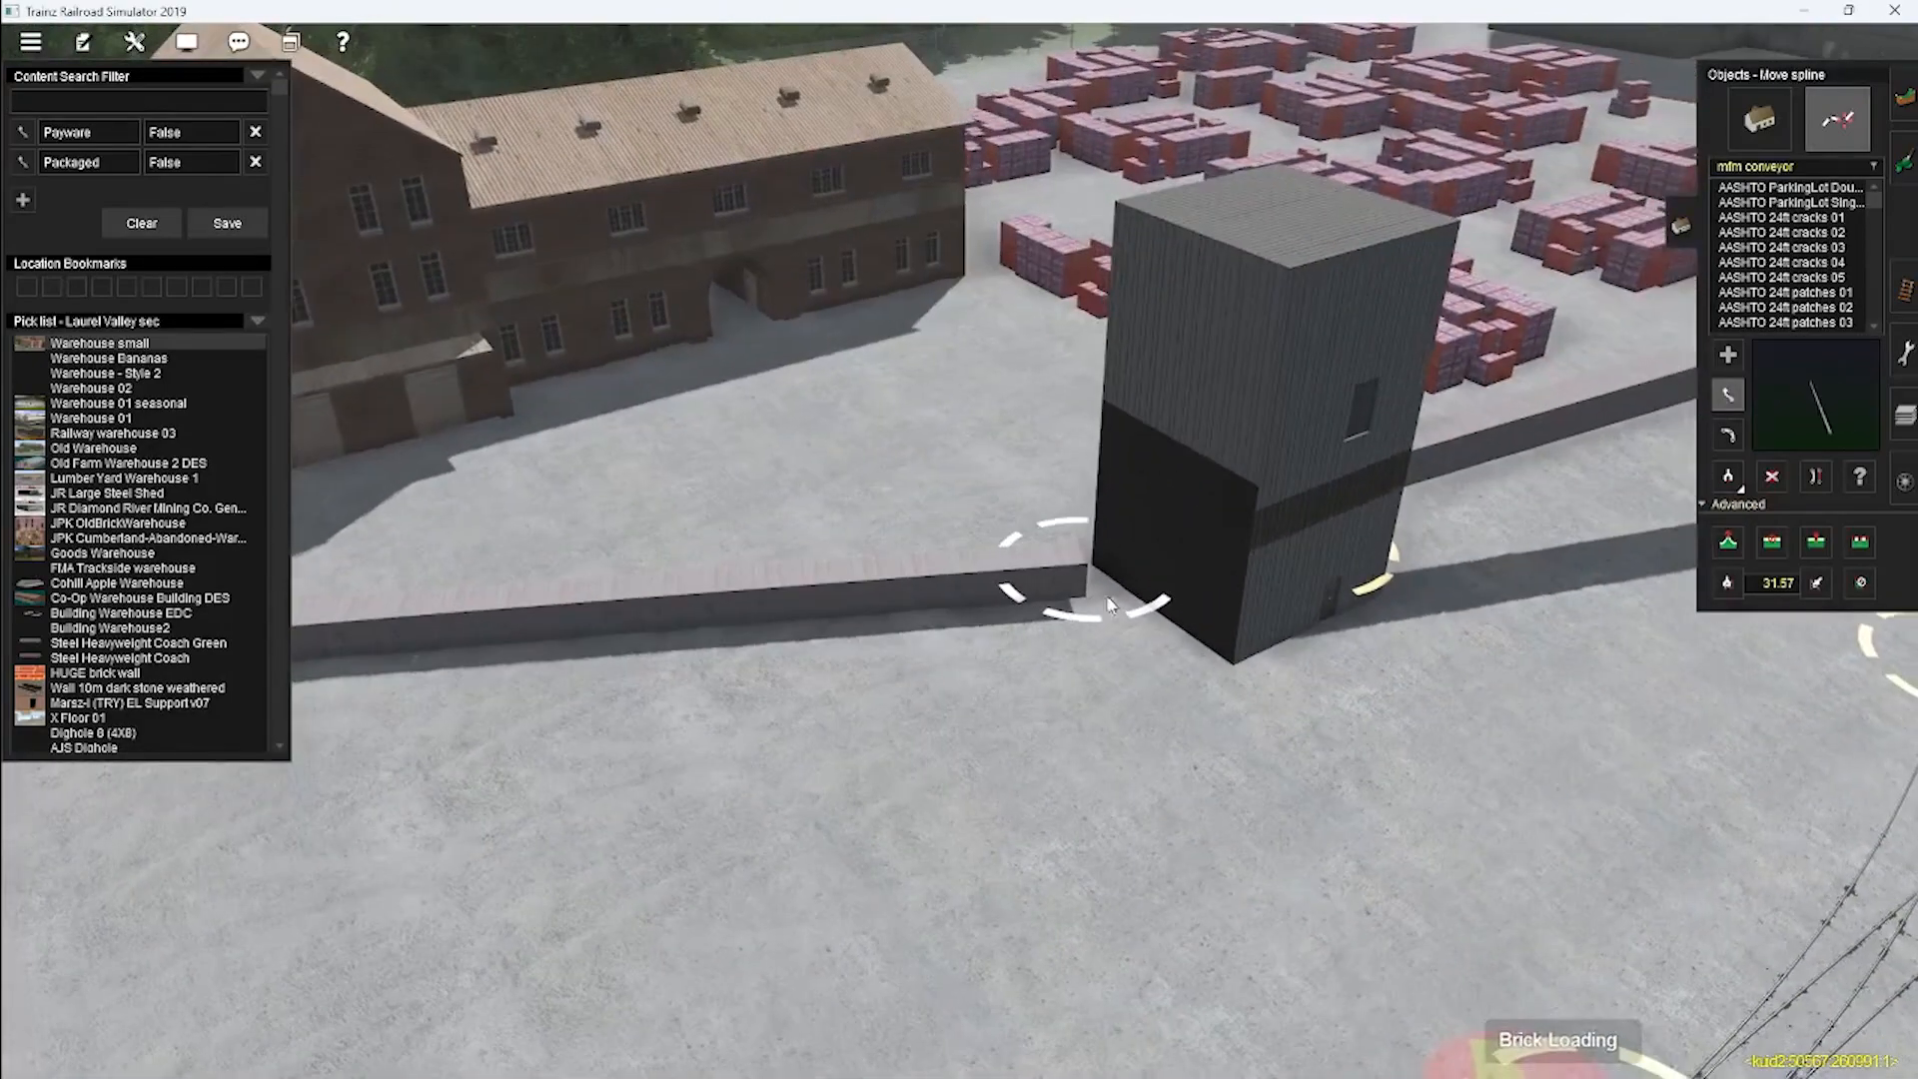
pyautogui.moveTo(1247, 574); pyautogui.dragTo(1247, 469)
pyautogui.moveTo(439, 499); pyautogui.dragTo(759, 519, button='right')
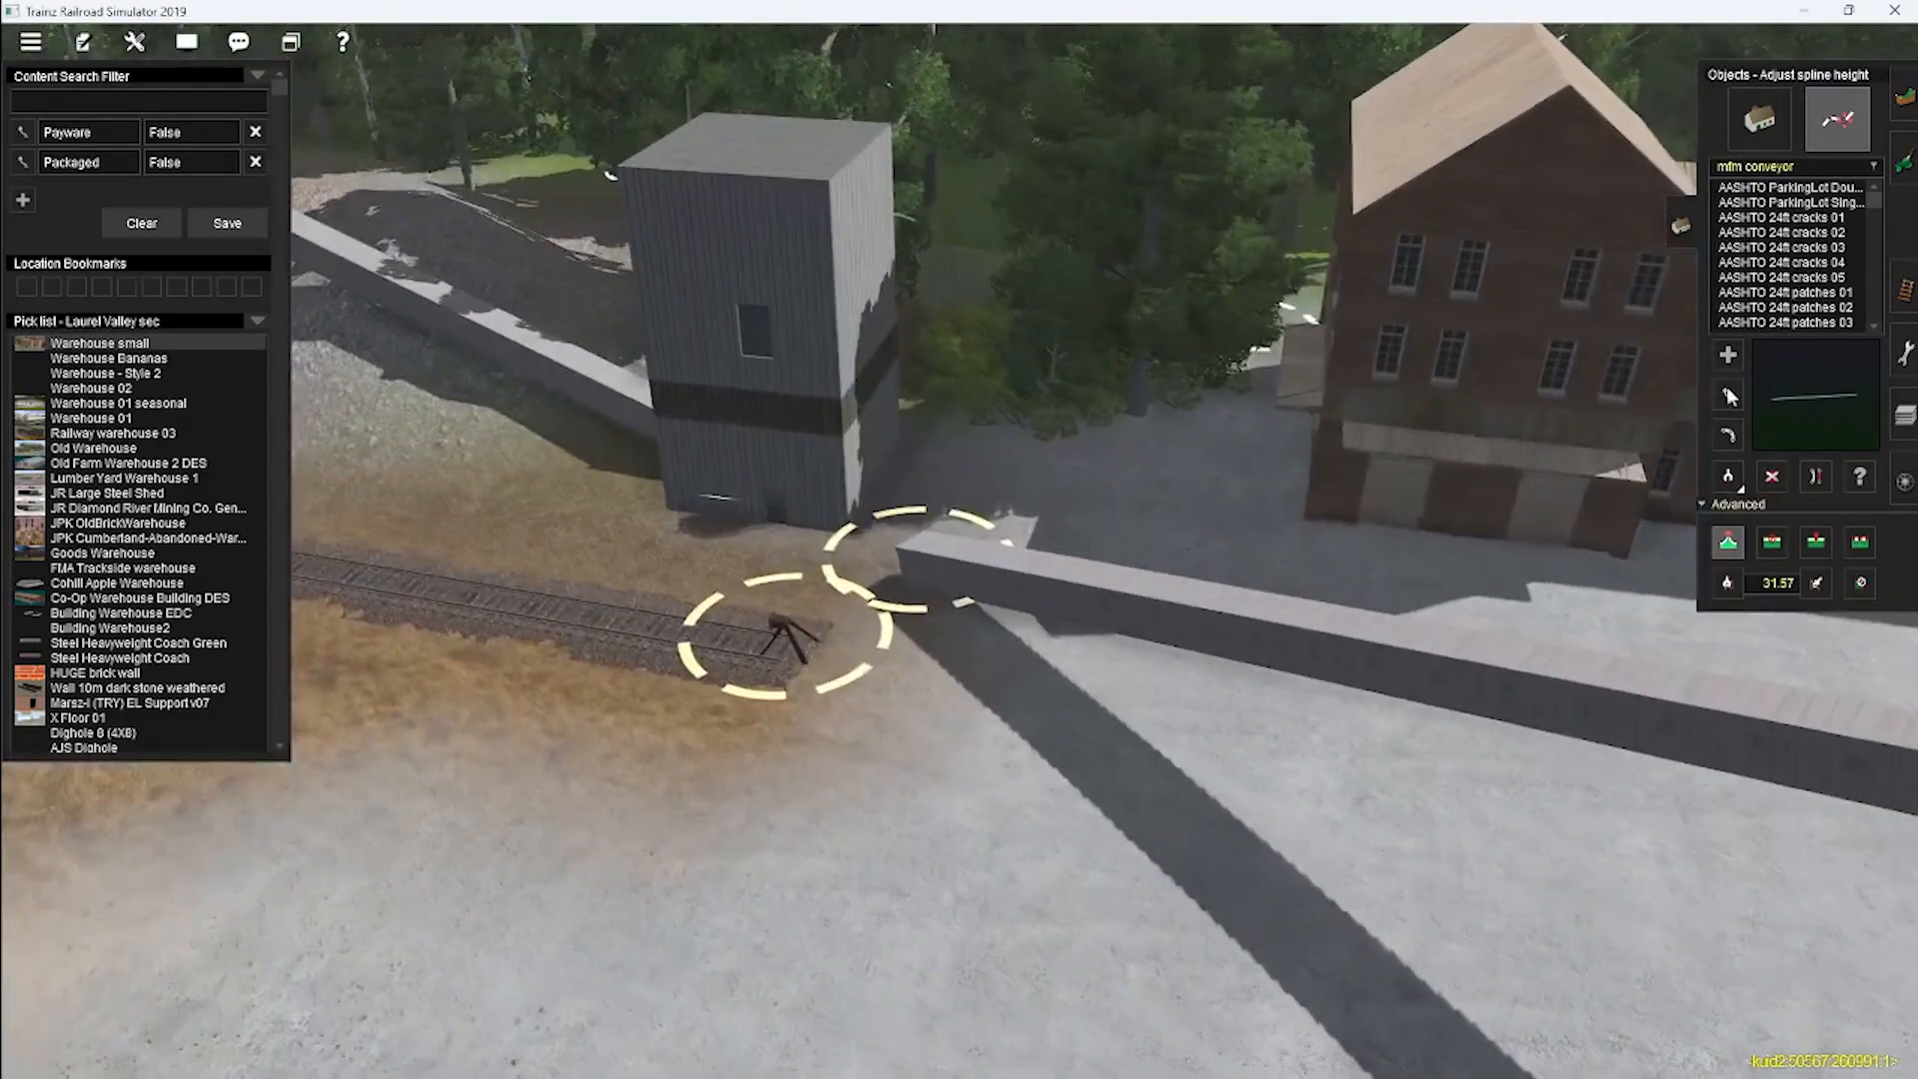
pyautogui.click(1729, 394)
pyautogui.moveTo(921, 558); pyautogui.dragTo(899, 373)
# Search the content for "pier" and "support", and pick the CTA 2 Elevated_Railway support spline.
pyautogui.moveTo(1398, 619); pyautogui.dragTo(1039, 523, button='right')
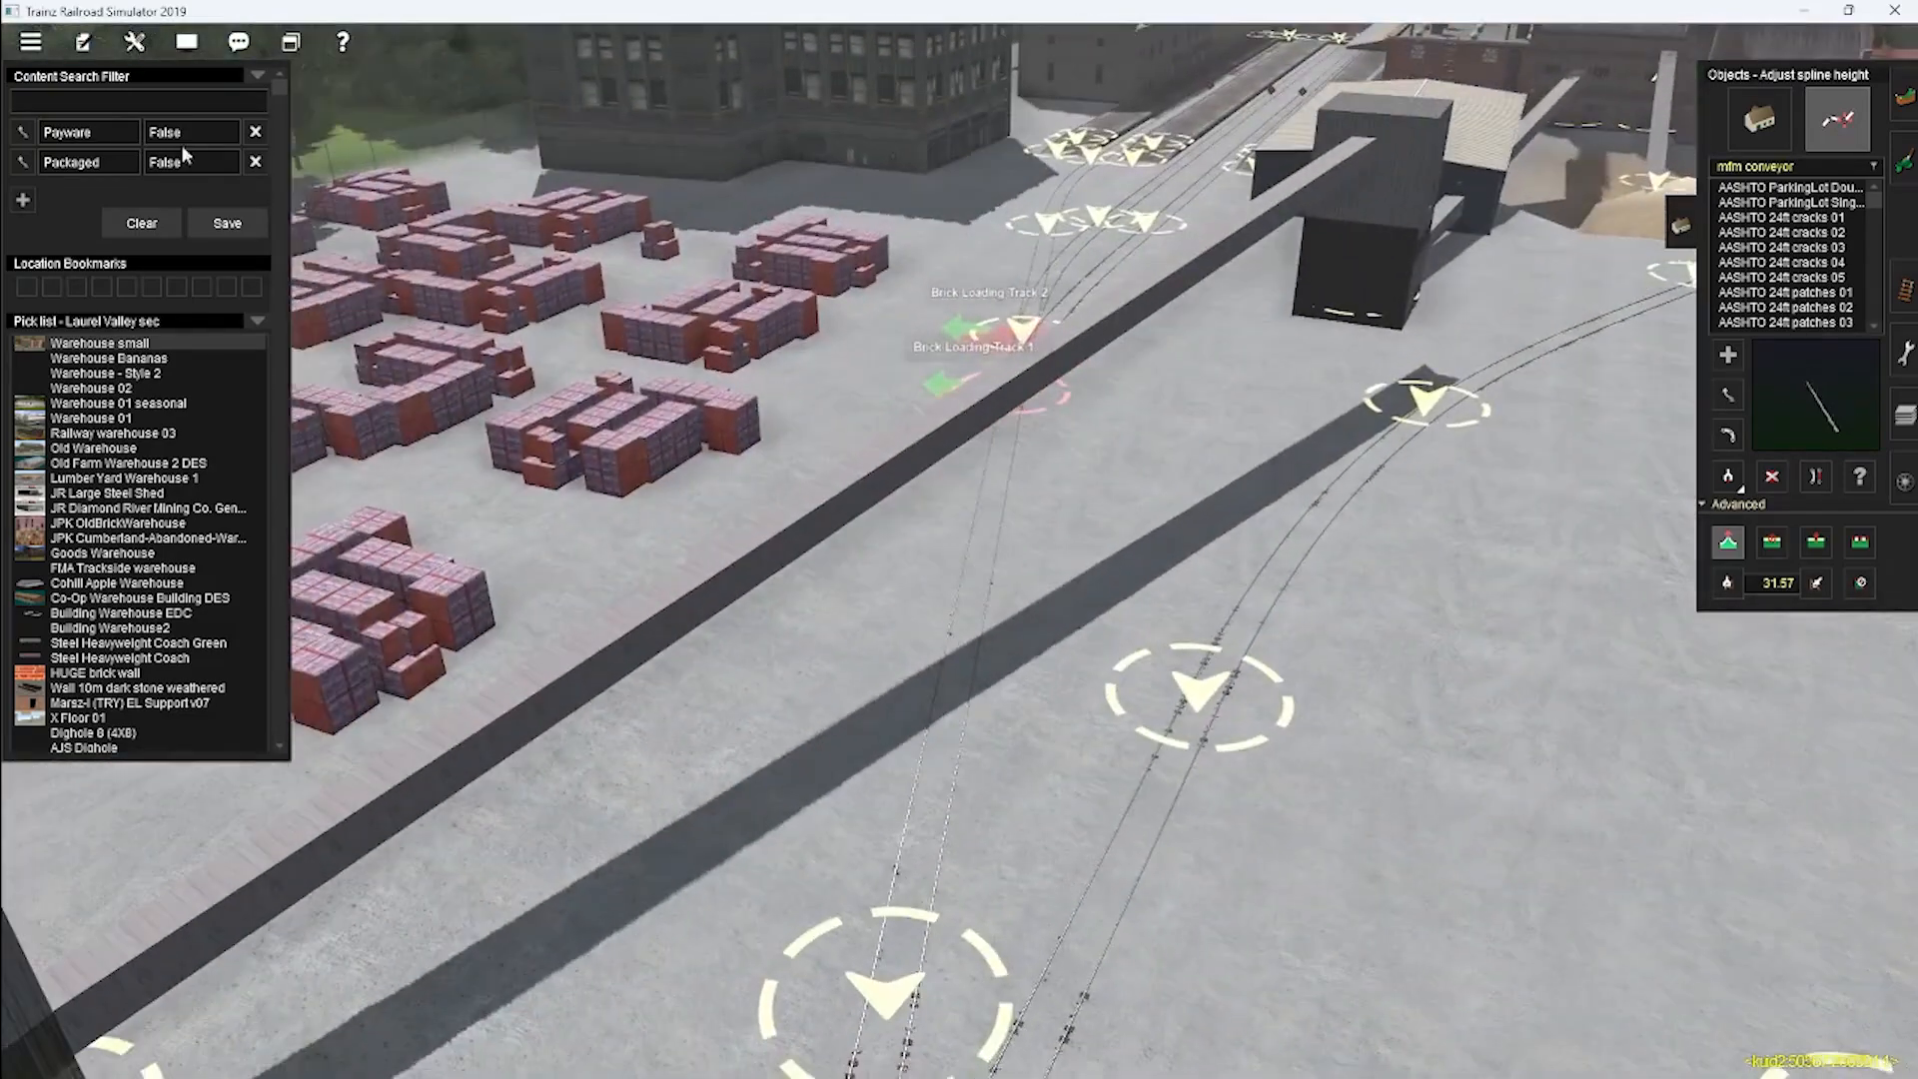
pyautogui.click(102, 104)
pyautogui.write('pier')
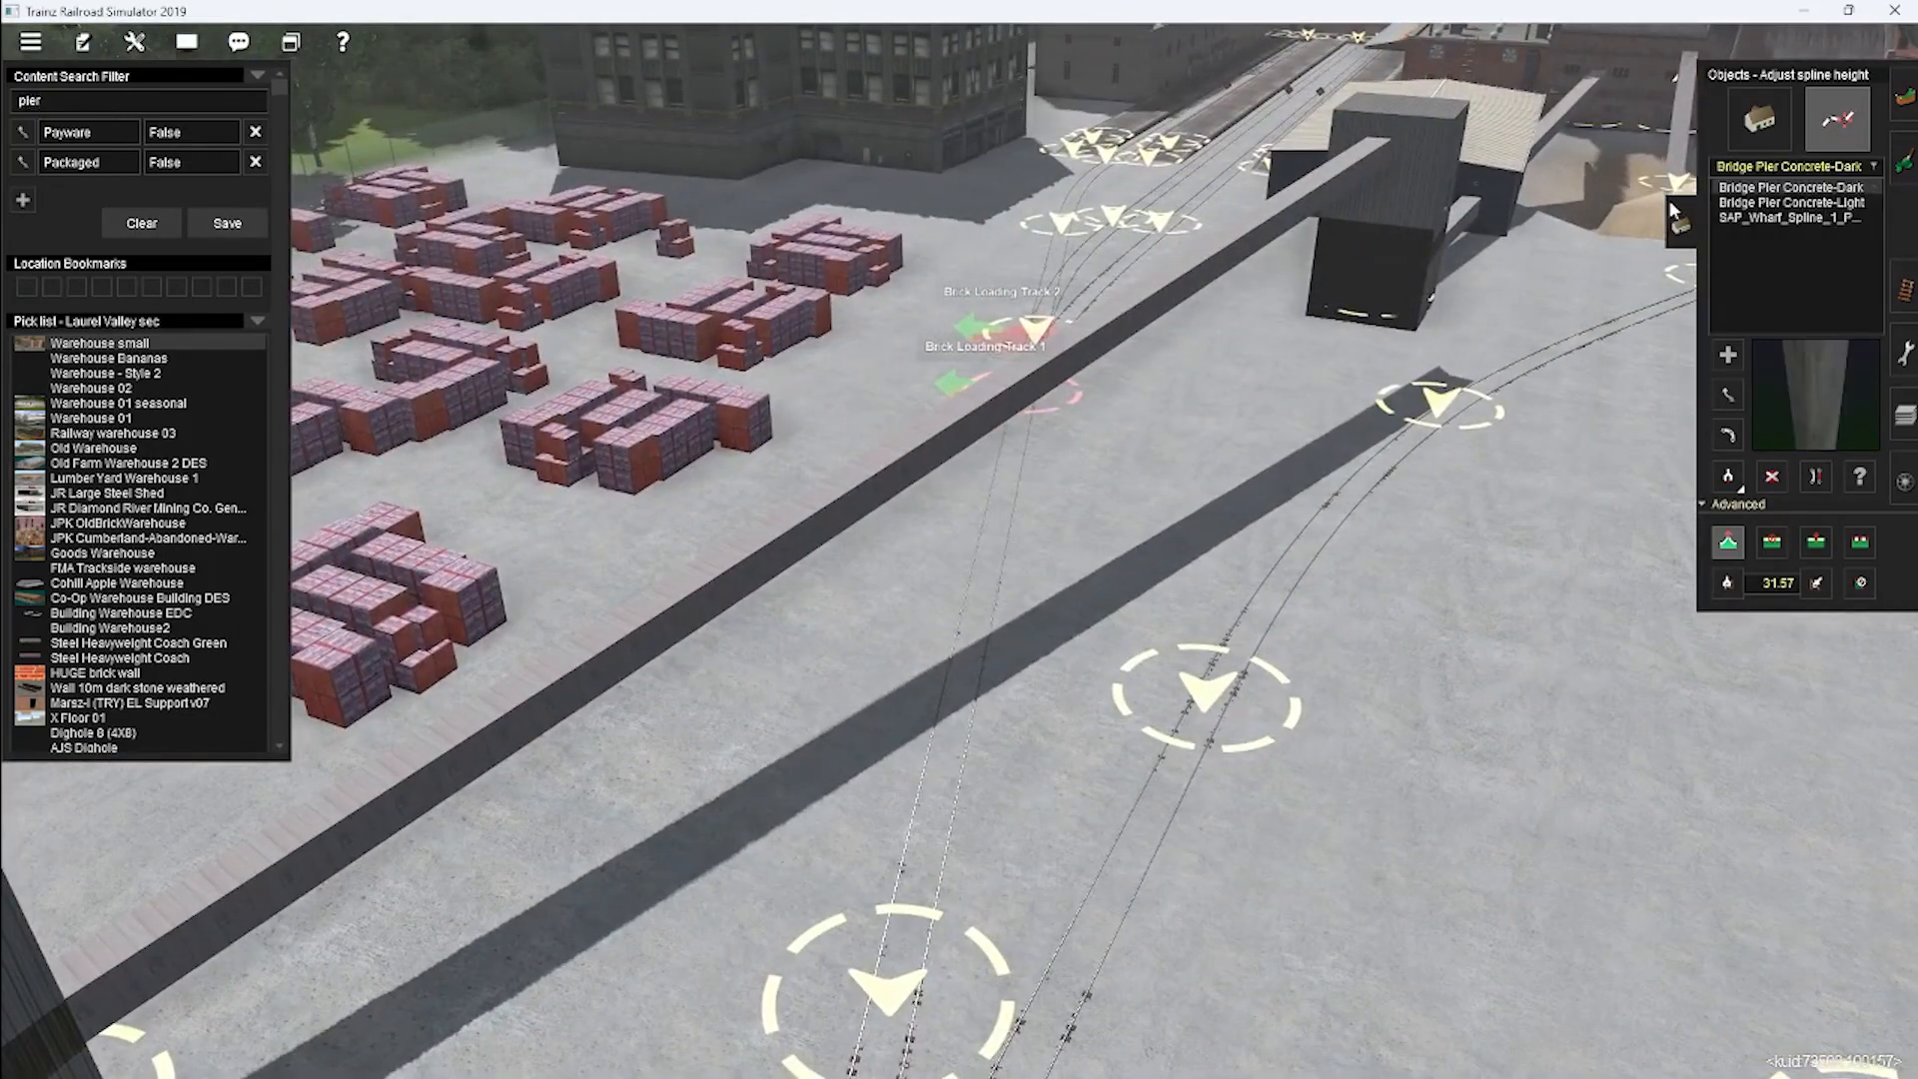
pyautogui.click(1791, 199)
pyautogui.click(1786, 215)
pyautogui.click(1788, 188)
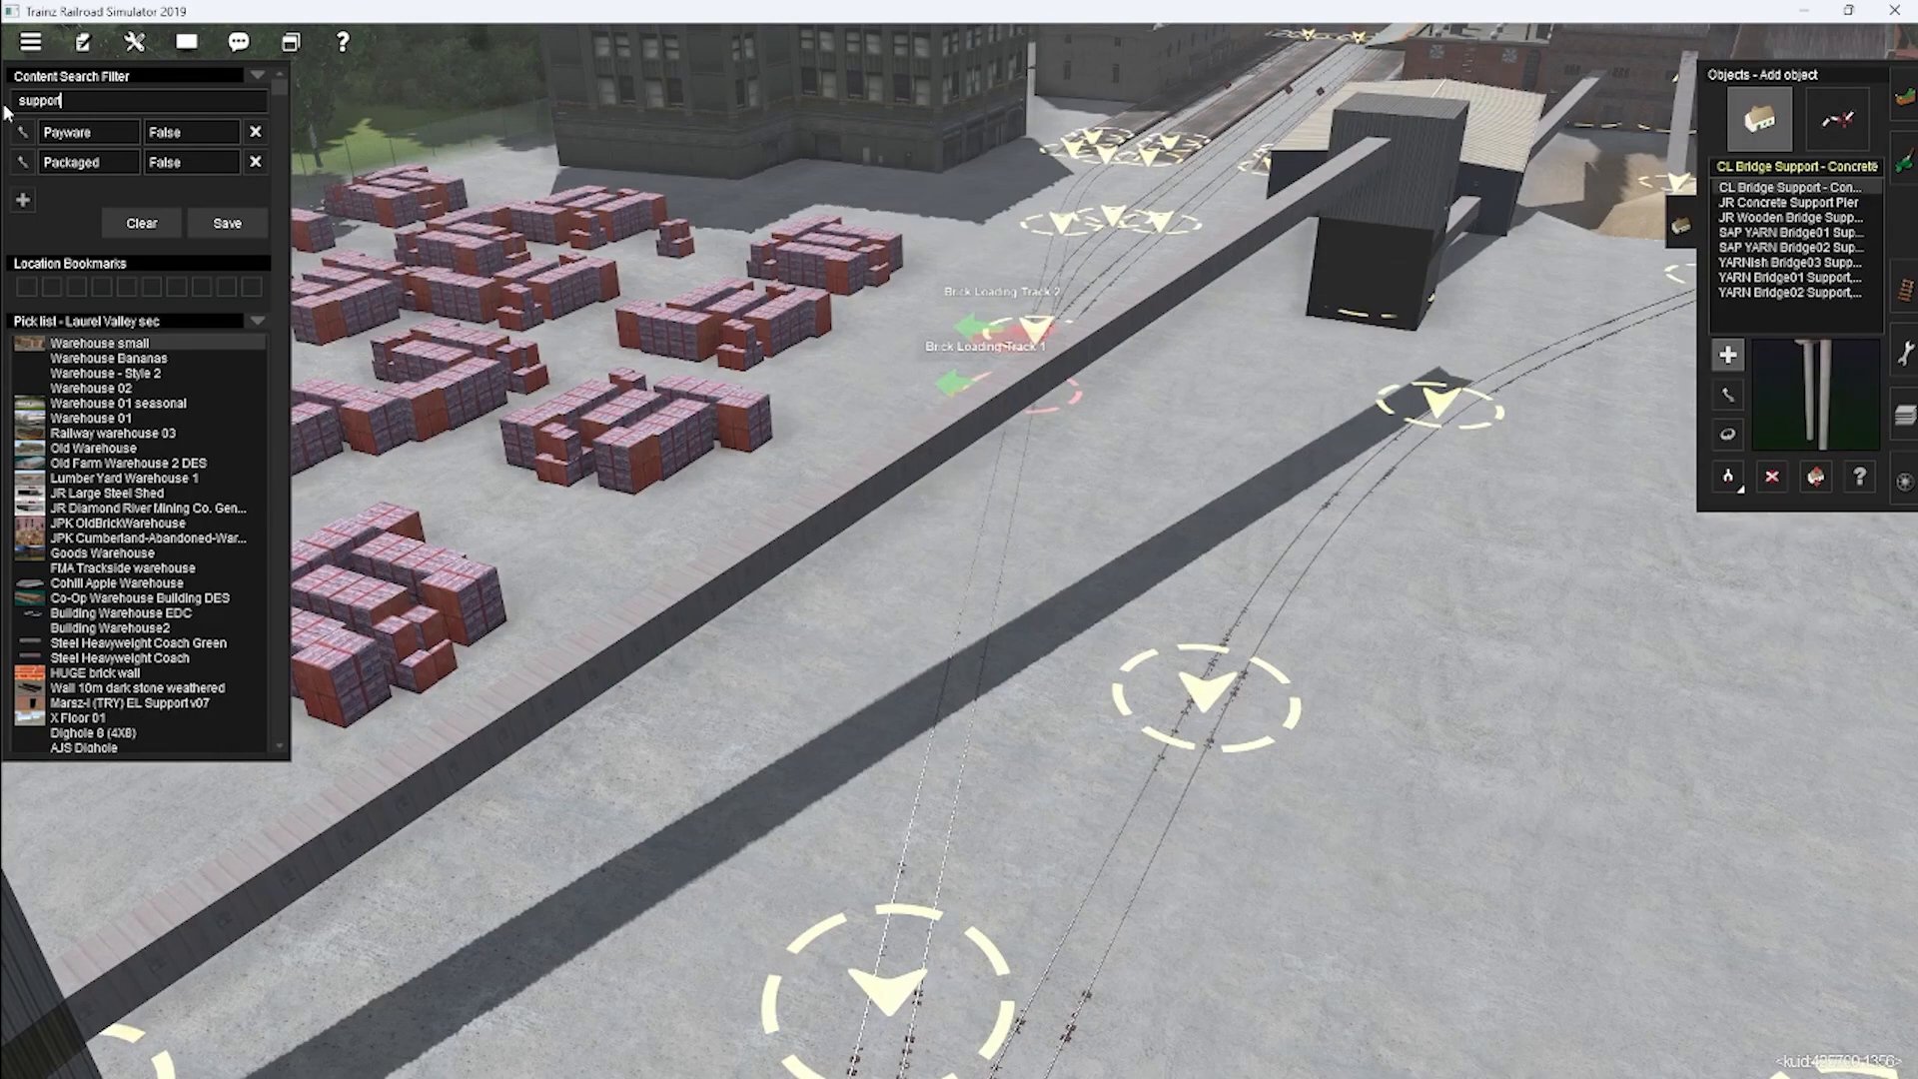
pyautogui.click(855, 614)
pyautogui.moveTo(858, 610); pyautogui.dragTo(1334, 412, button='right')
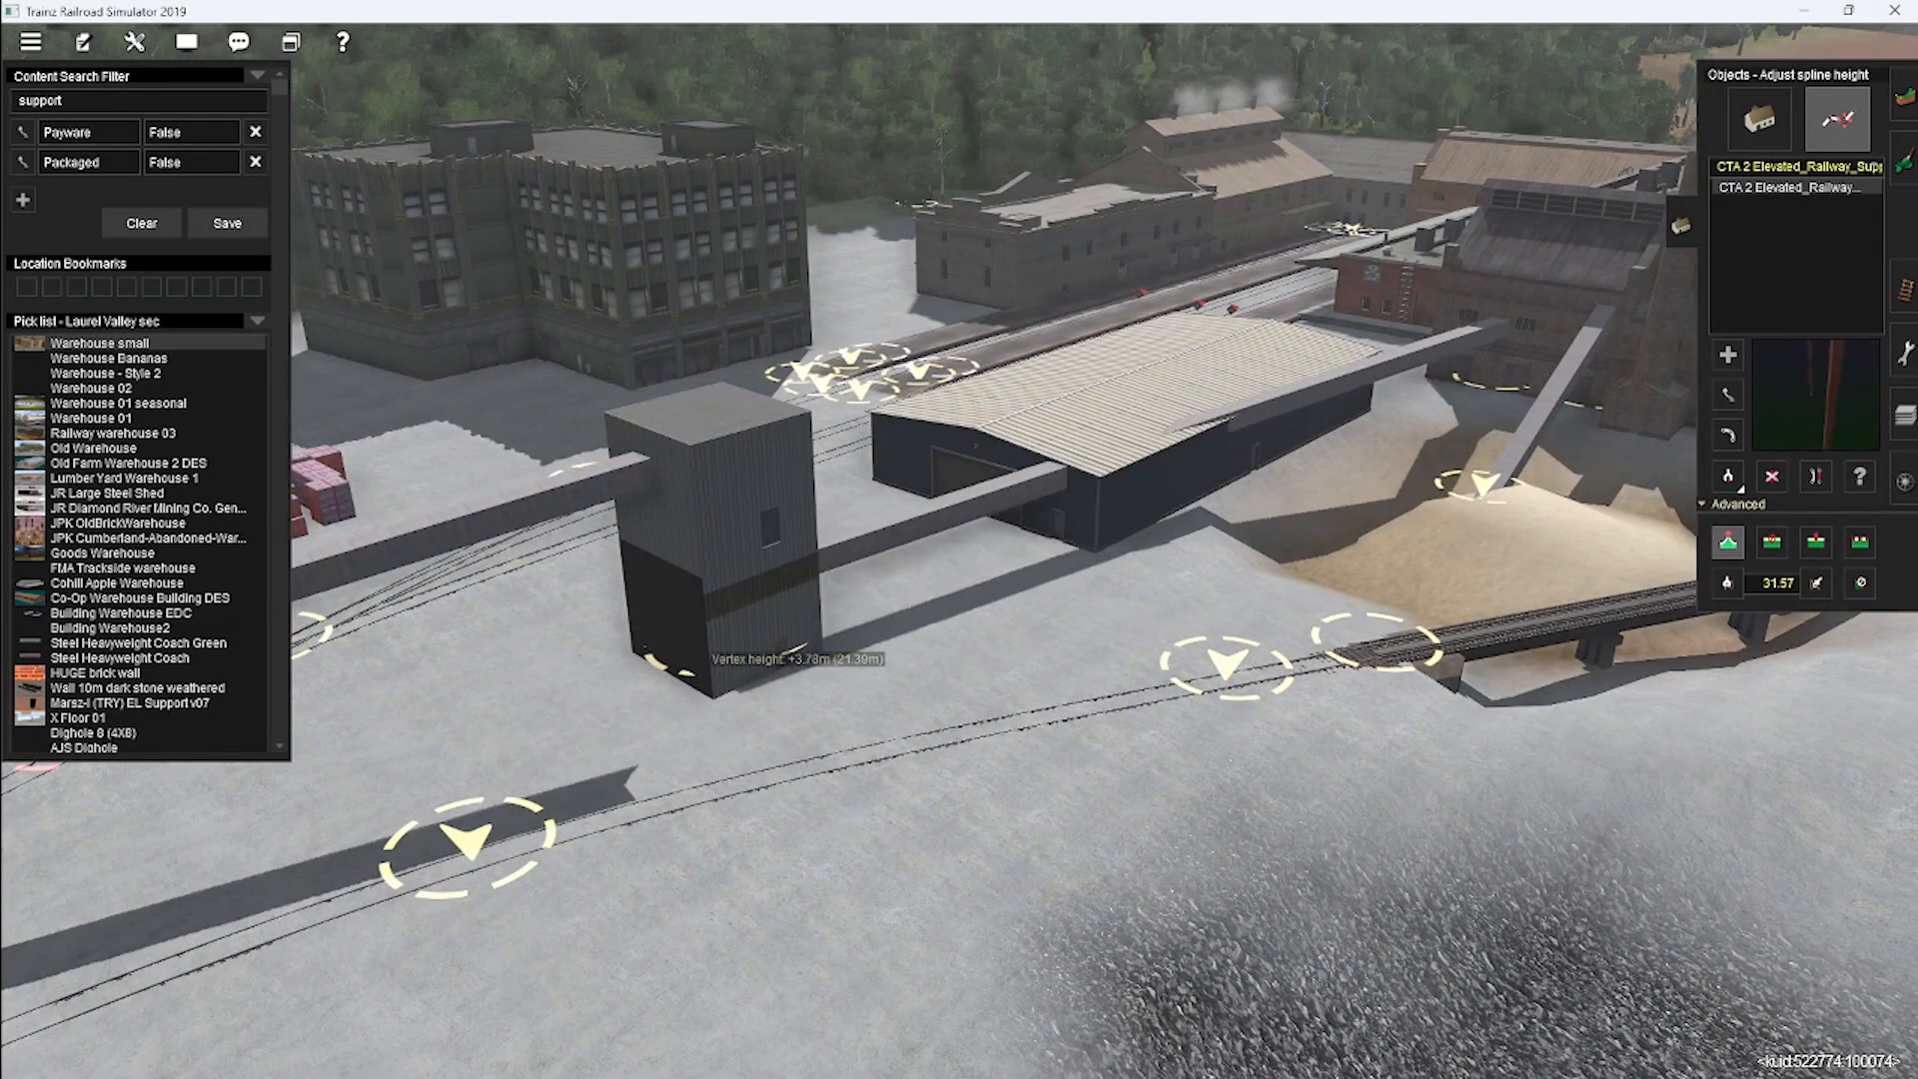
# Place CTA 2 Elevated_Railway supports along the overhead conveyors, including one beside the white-roofed warehouse, and adjust the warehouse support's height.
pyautogui.moveTo(1054, 639); pyautogui.dragTo(1109, 669, button='right')
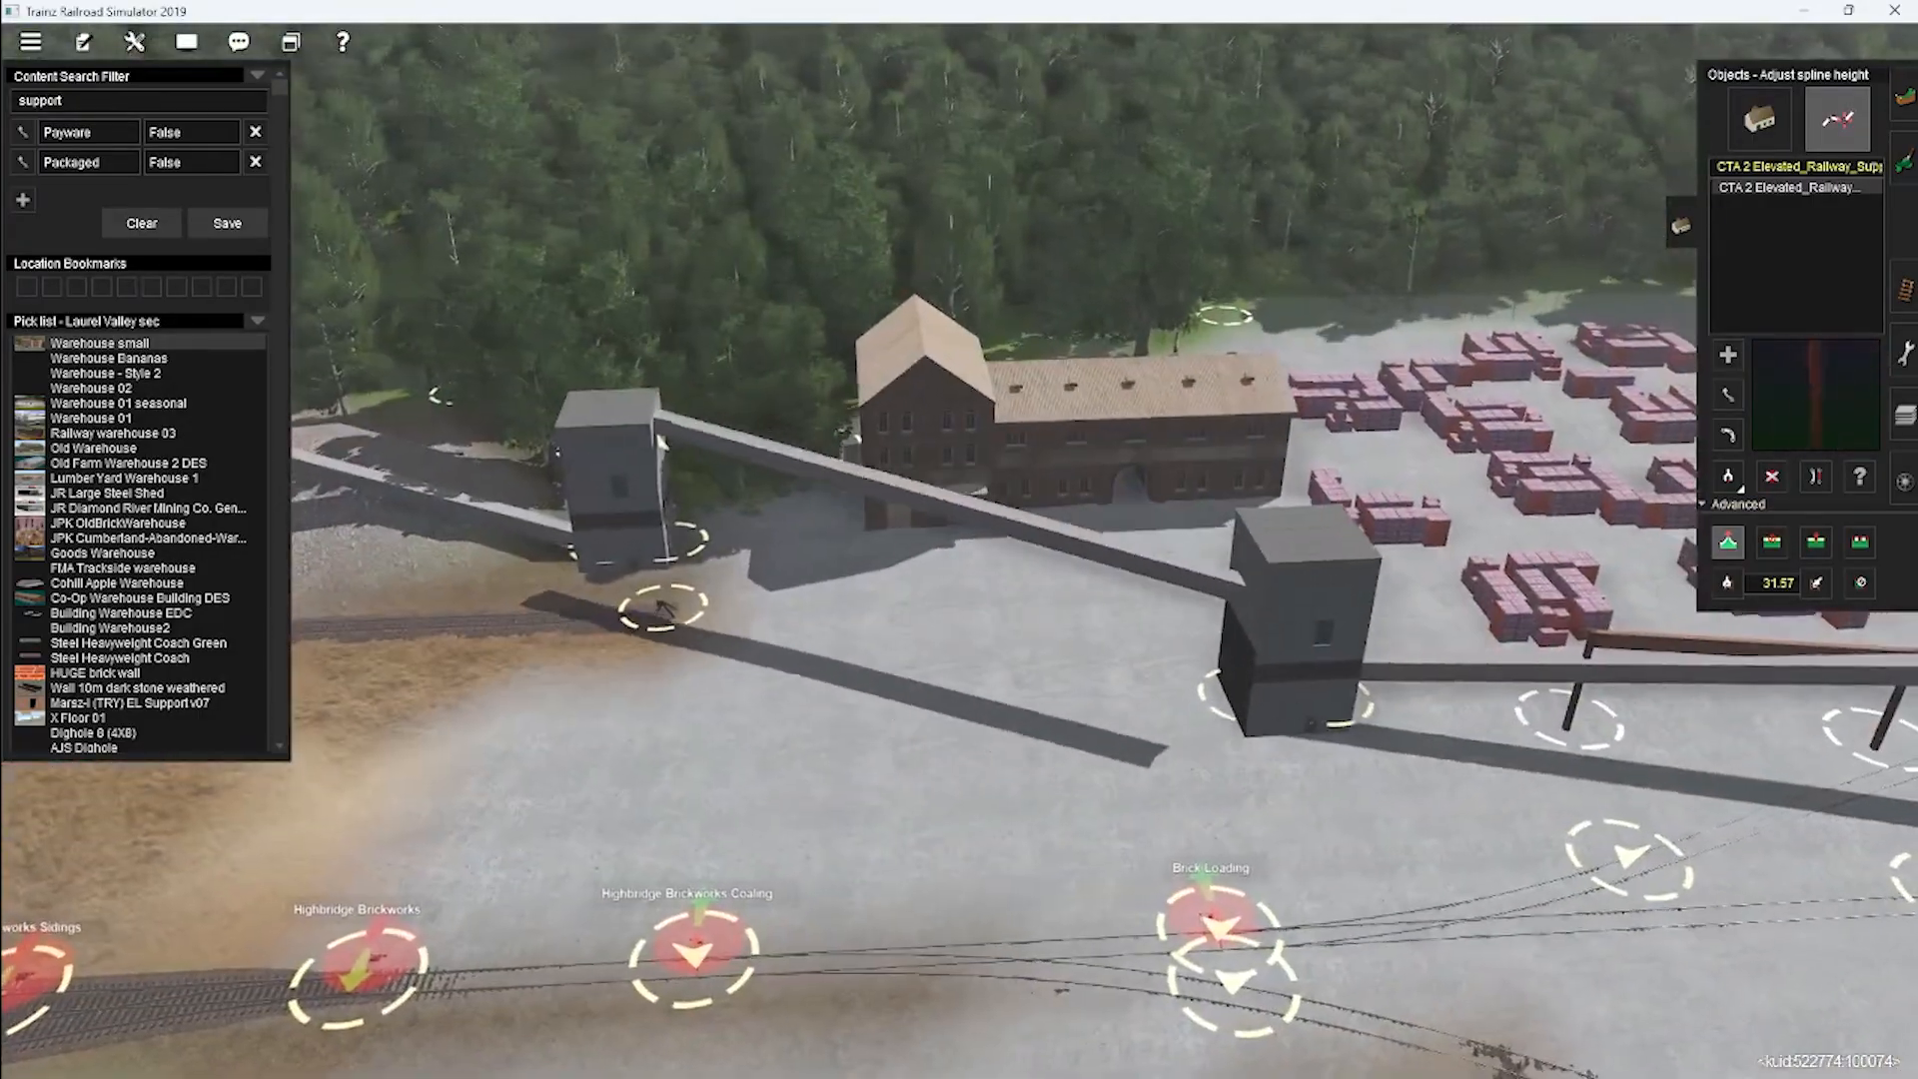
pyautogui.moveTo(1252, 709); pyautogui.dragTo(673, 655, button='right')
pyautogui.moveTo(1085, 503); pyautogui.dragTo(1000, 696, button='right')
pyautogui.press('c')
pyautogui.click(1045, 671)
pyautogui.click(1057, 687)
pyautogui.press('h')
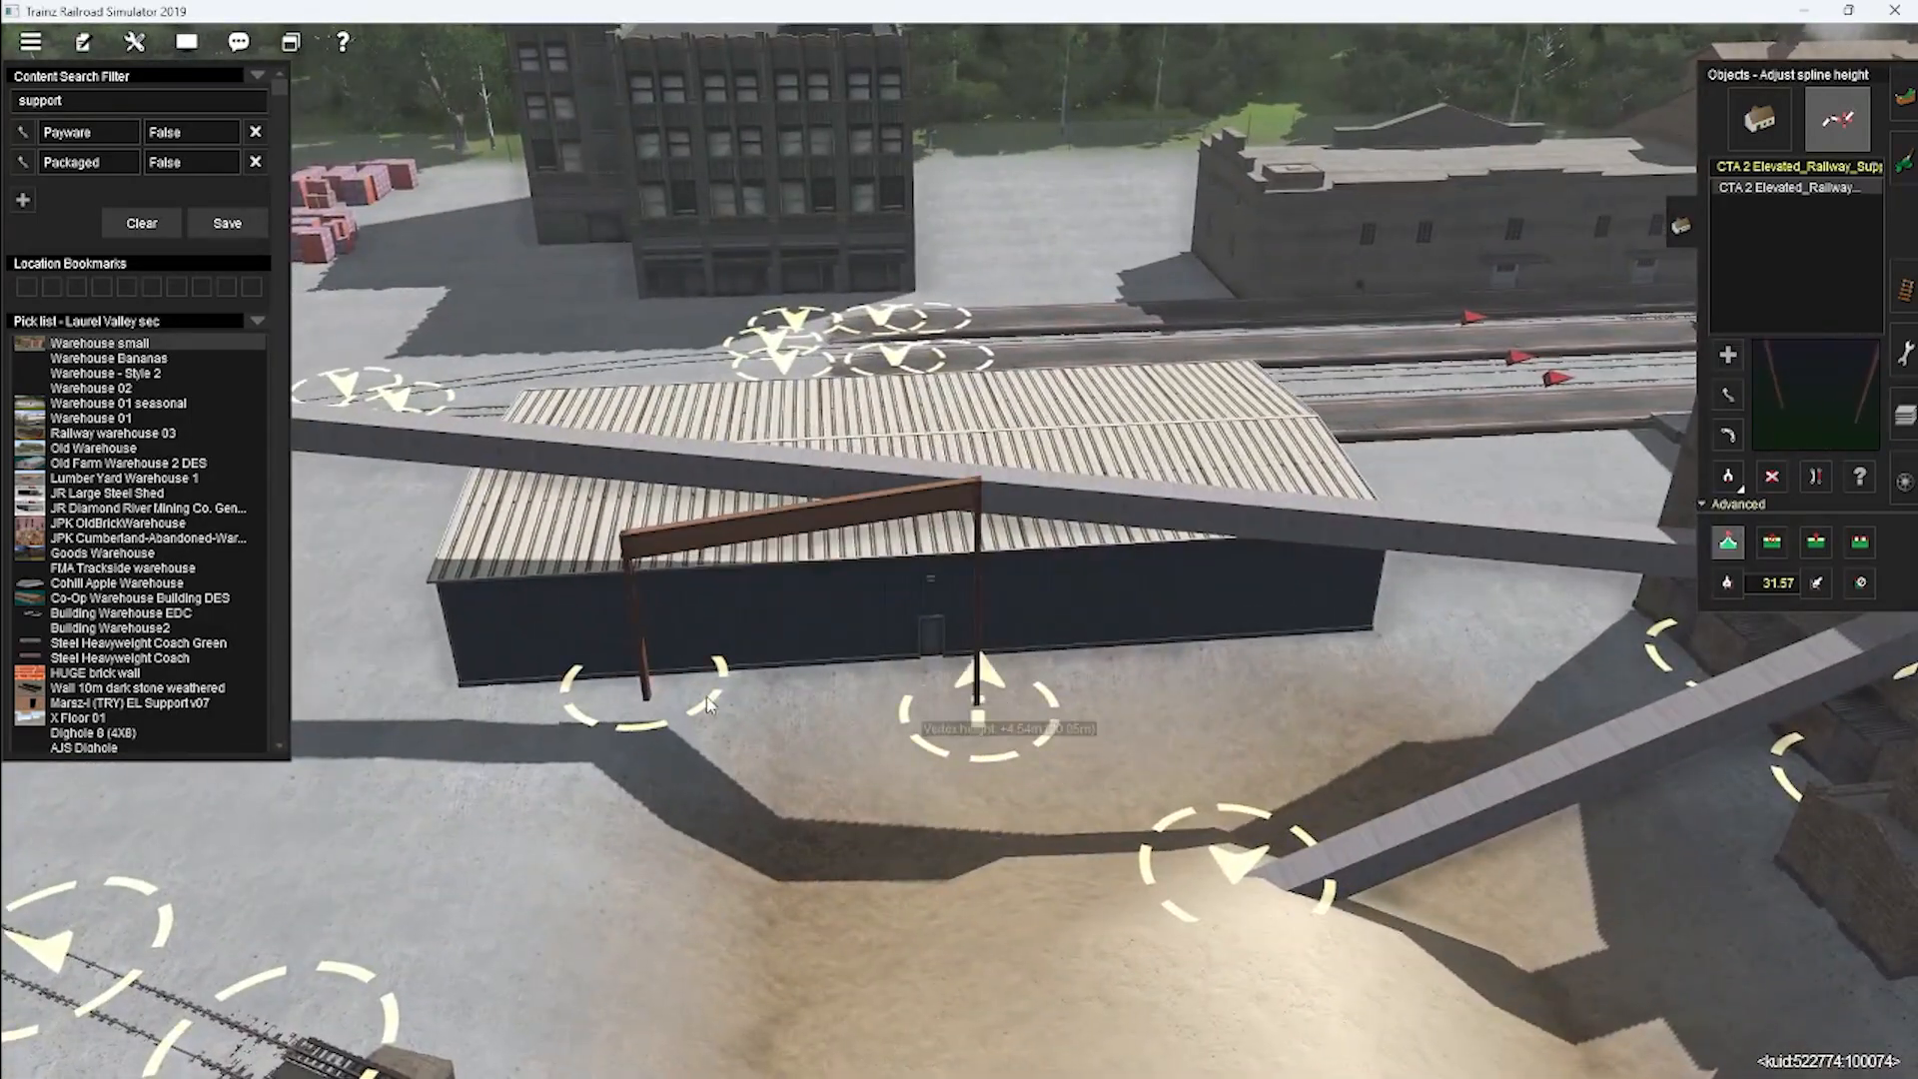
# Move the posts of the warehouse support directly beneath the factory conveyor.
pyautogui.moveTo(660, 689); pyautogui.dragTo(1130, 754, button='right')
pyautogui.press('m')
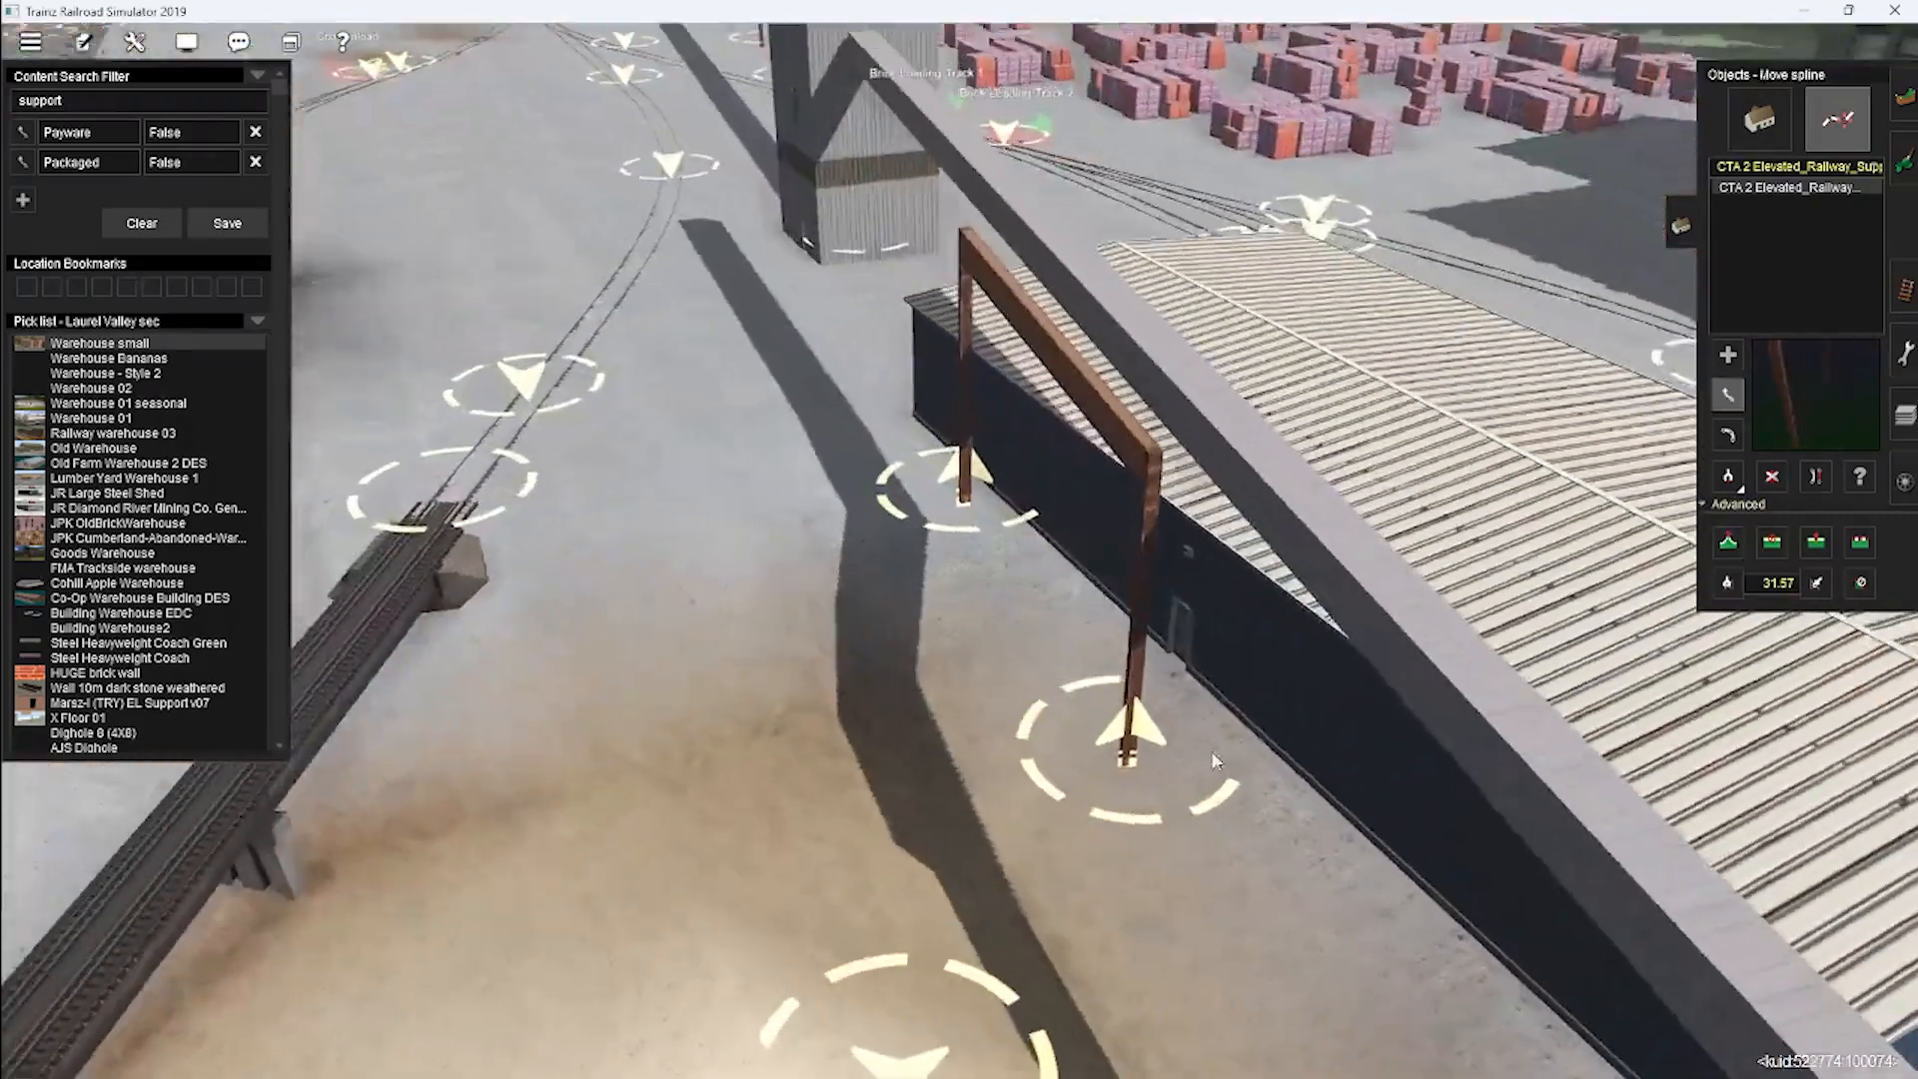
pyautogui.moveTo(1130, 756); pyautogui.dragTo(1204, 749)
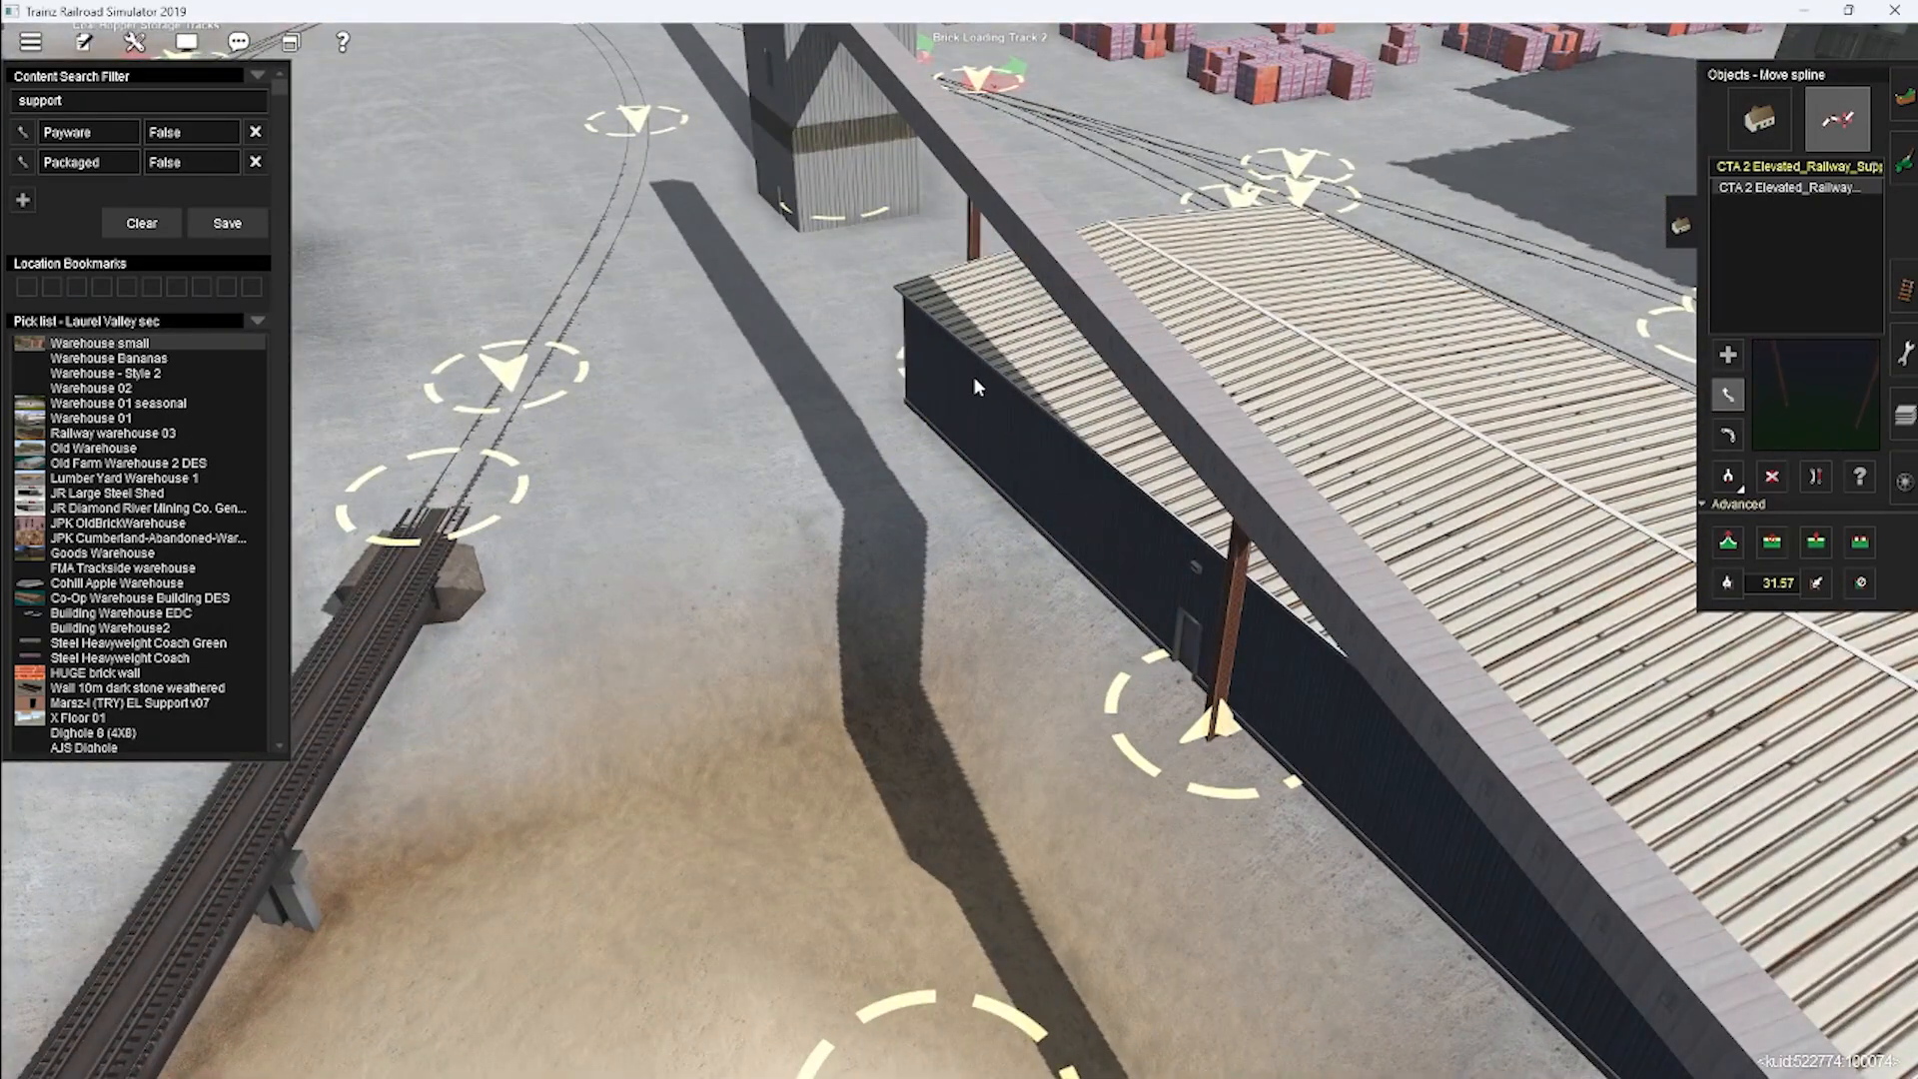
# Align the support under the conveyor crossing the brick yard and adjust its post heights to meet the conveyor's underside.
pyautogui.moveTo(973, 375); pyautogui.dragTo(1144, 532, button='right')
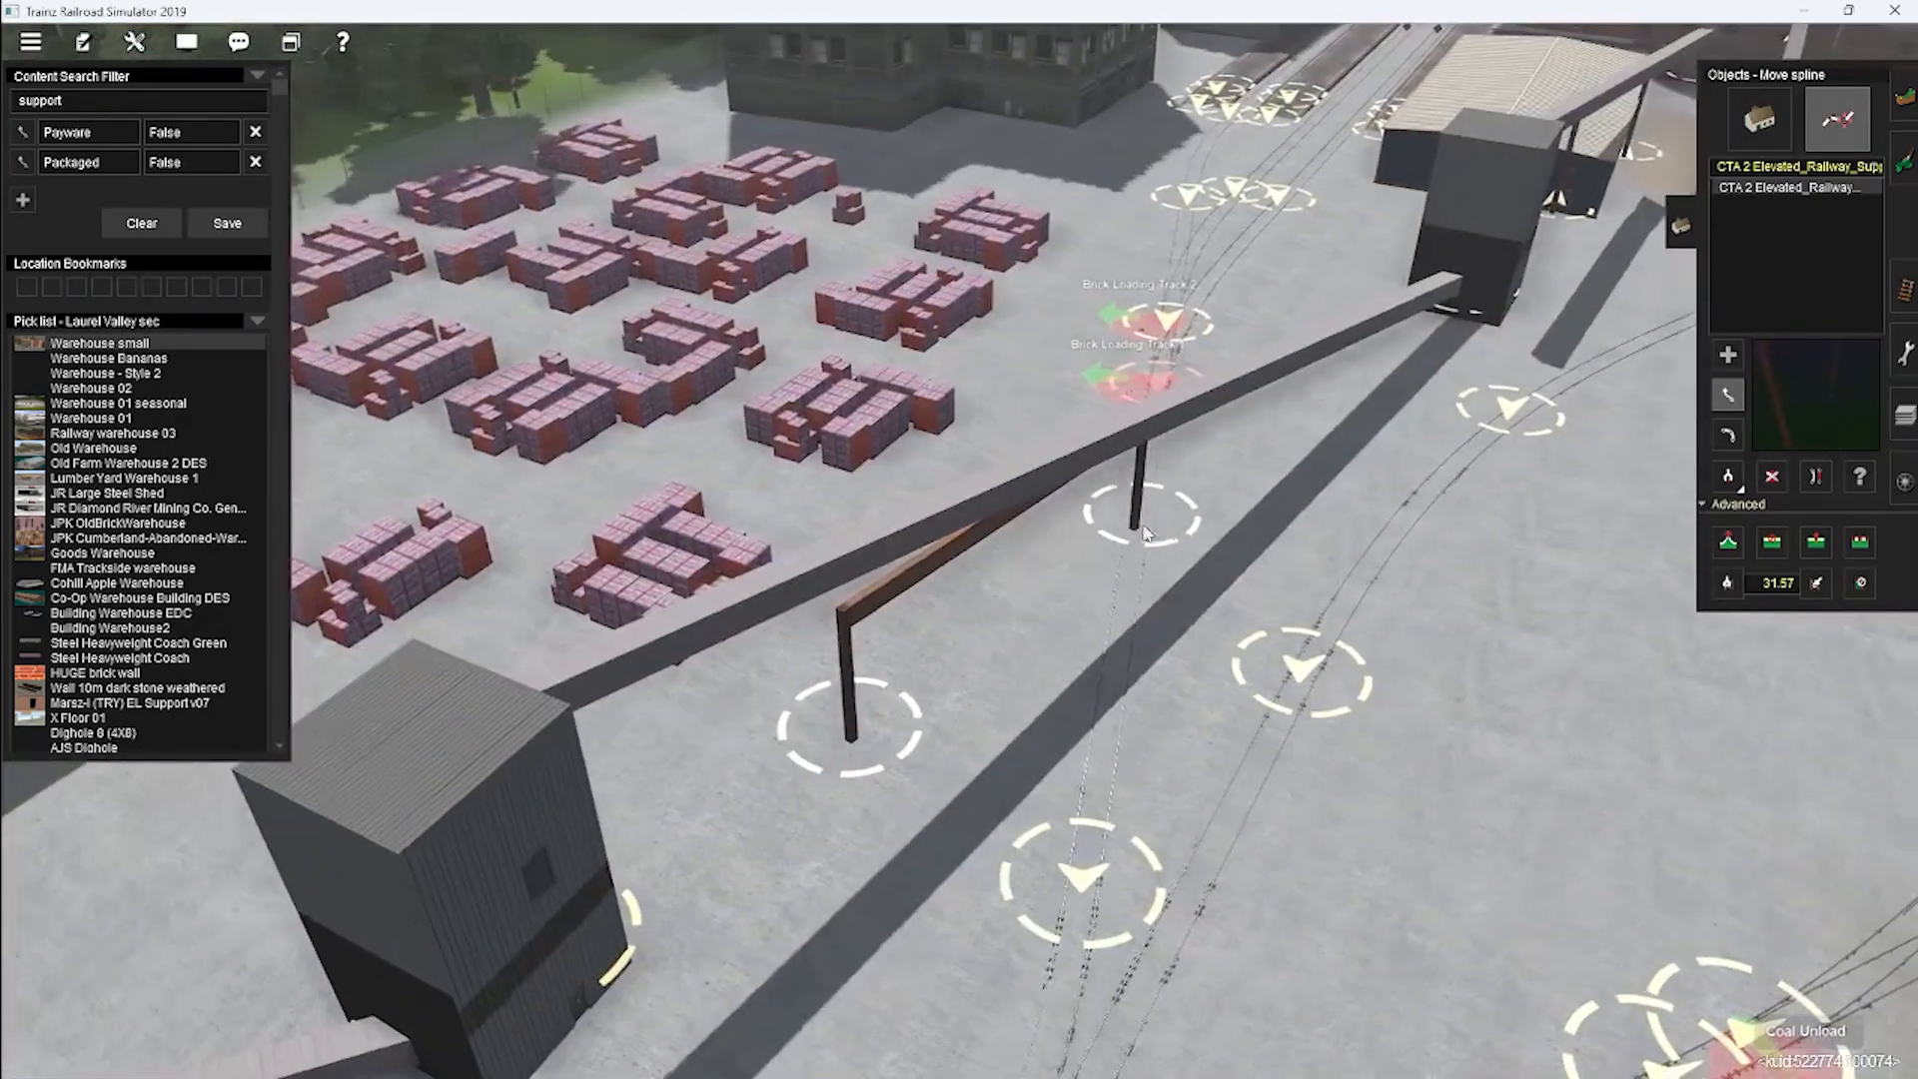
pyautogui.click(1728, 542)
pyautogui.moveTo(867, 699); pyautogui.dragTo(782, 556, button='right')
pyautogui.click(1728, 394)
pyautogui.moveTo(759, 400); pyautogui.dragTo(931, 709, button='right')
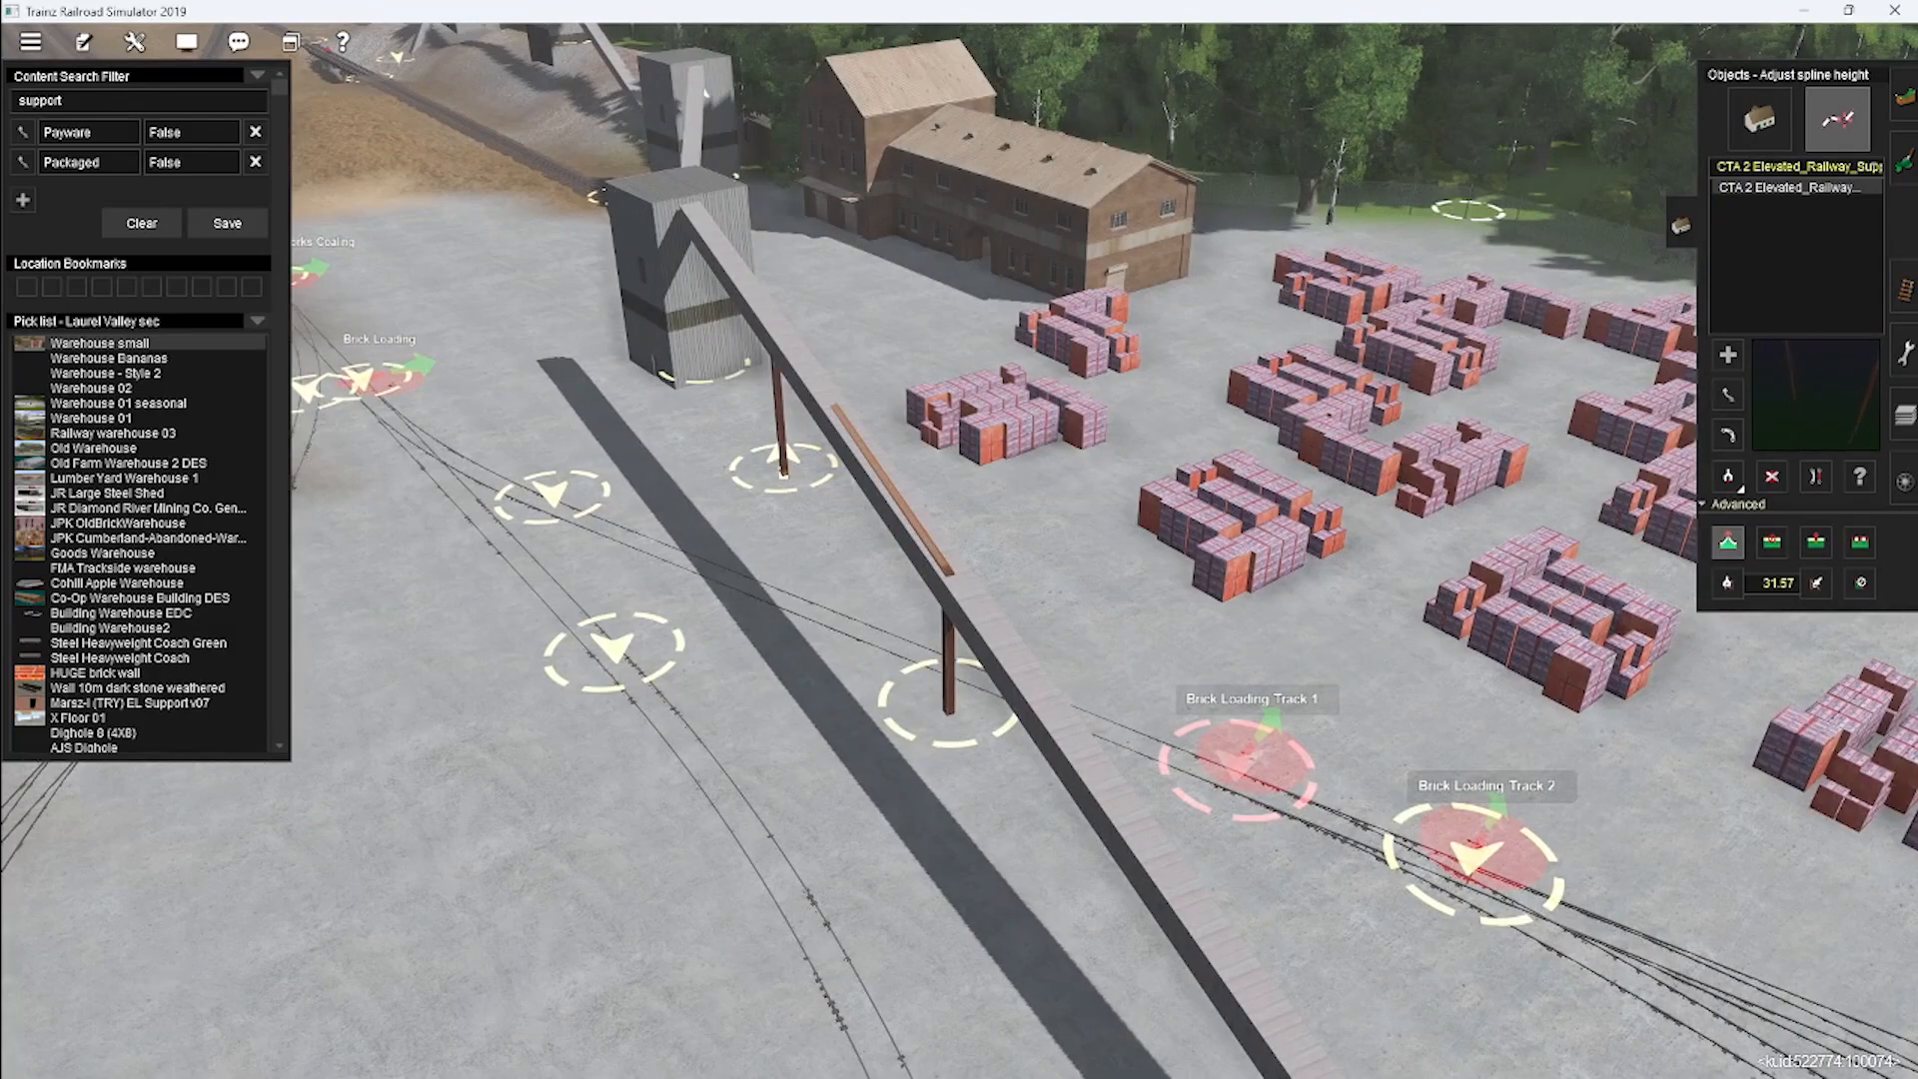
pyautogui.moveTo(948, 702); pyautogui.dragTo(948, 715)
pyautogui.moveTo(948, 715); pyautogui.dragTo(1049, 619, button='right')
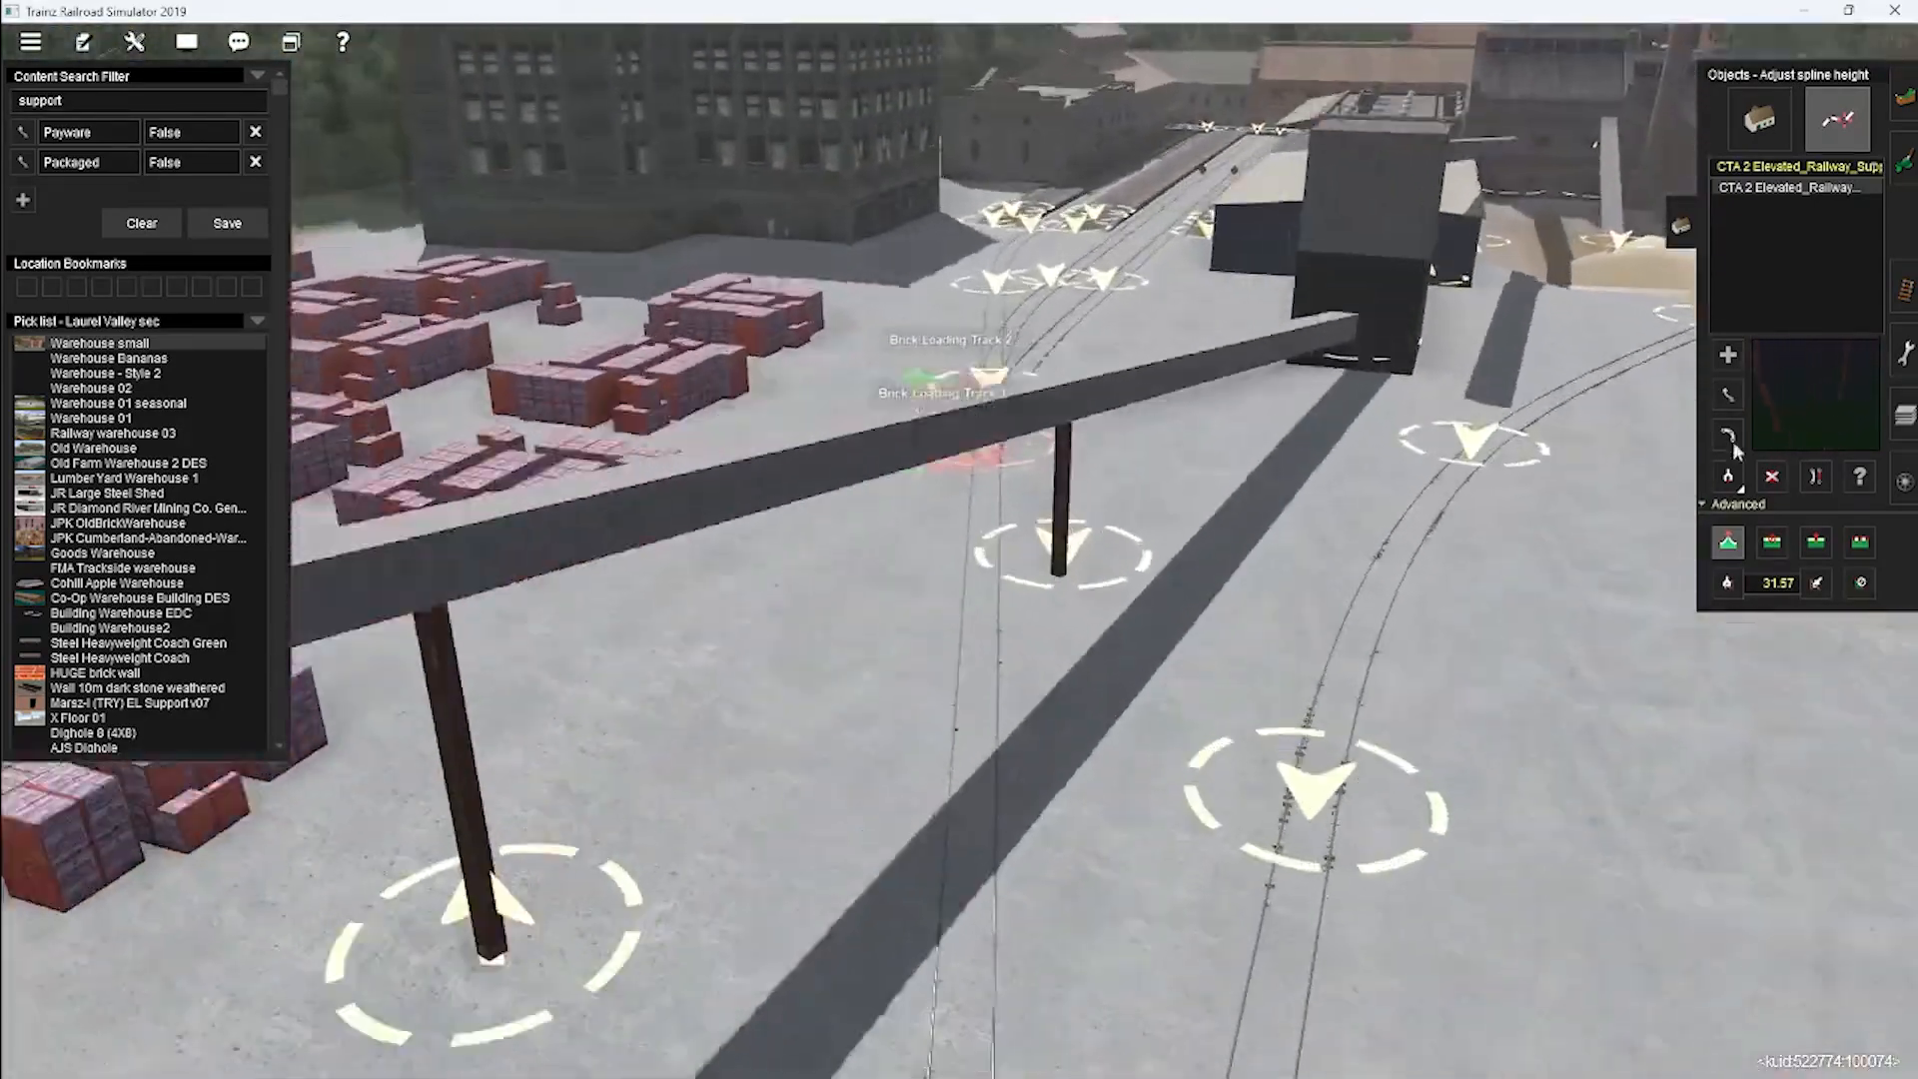
pyautogui.click(1728, 395)
pyautogui.moveTo(1079, 730); pyautogui.dragTo(967, 531, button='right')
pyautogui.scroll(-5, 1013, 633)
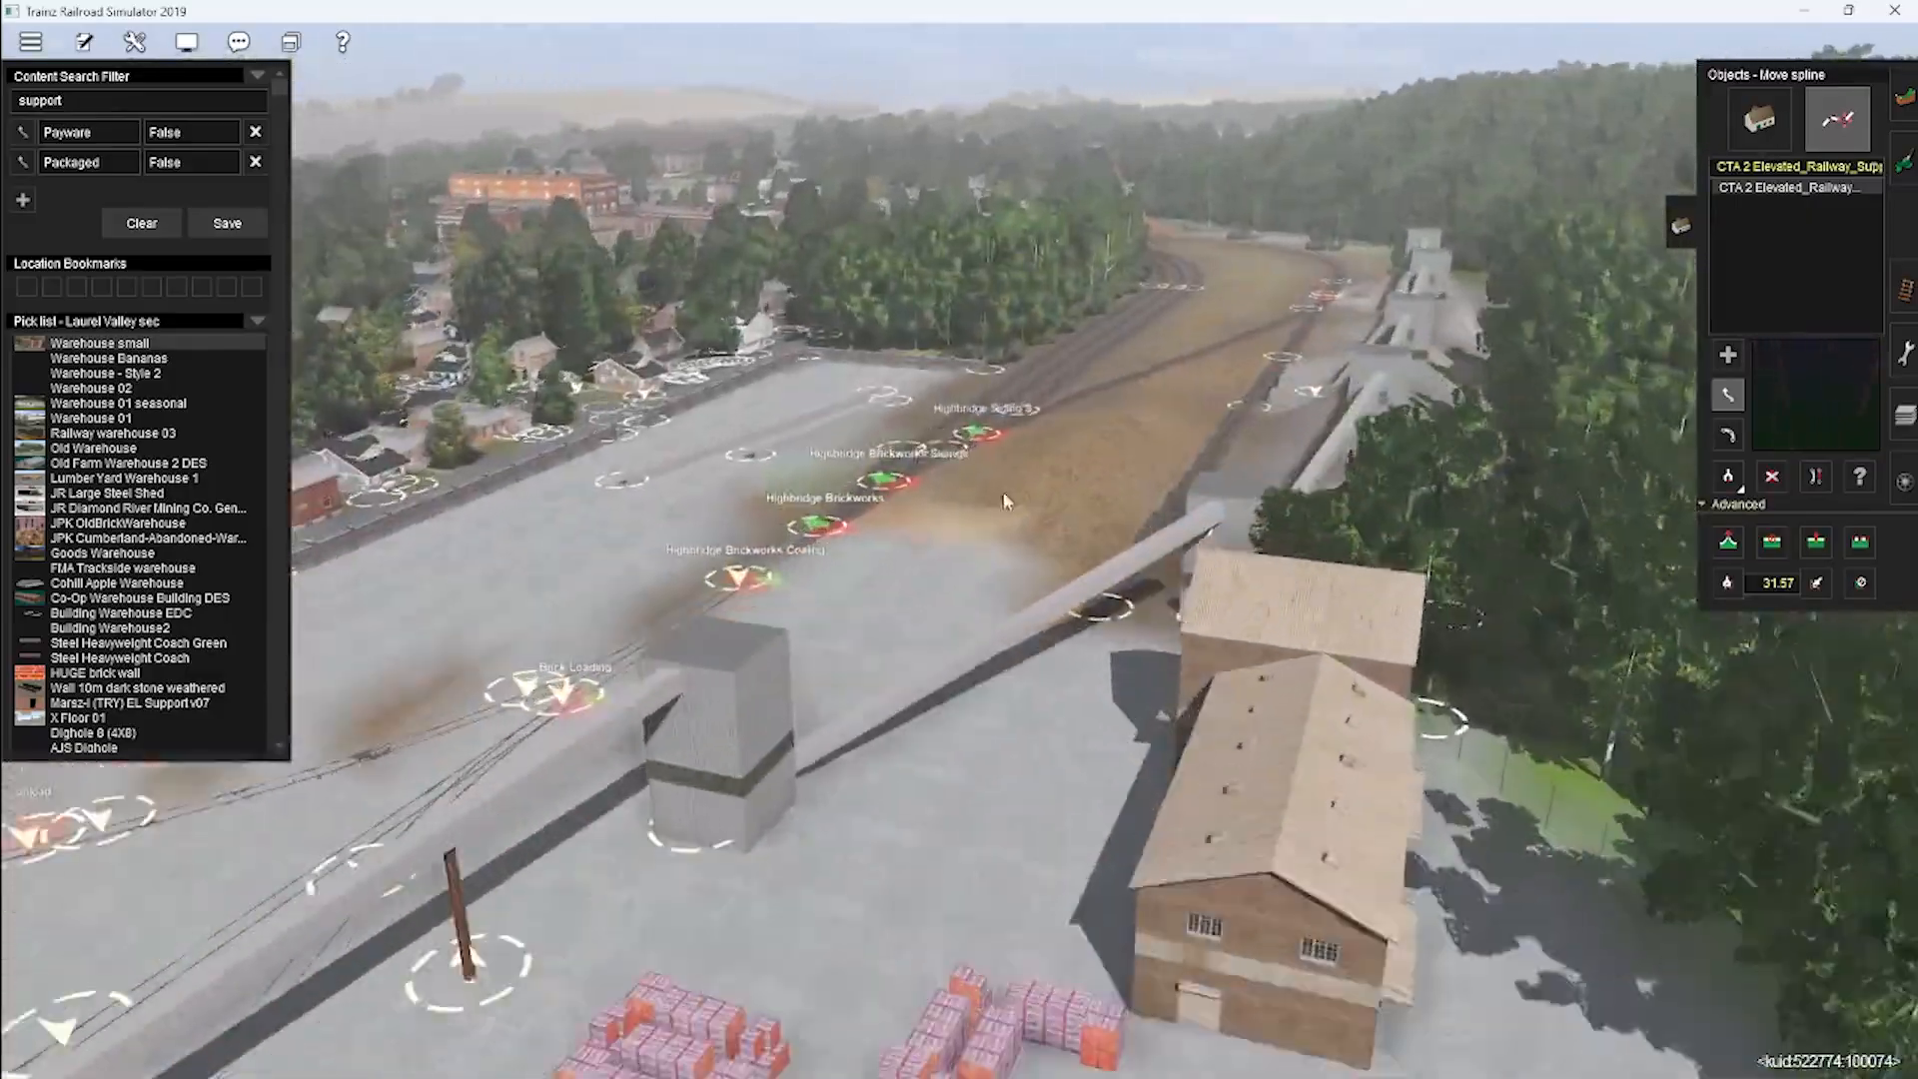
pyautogui.press('Up')
pyautogui.press('Up')
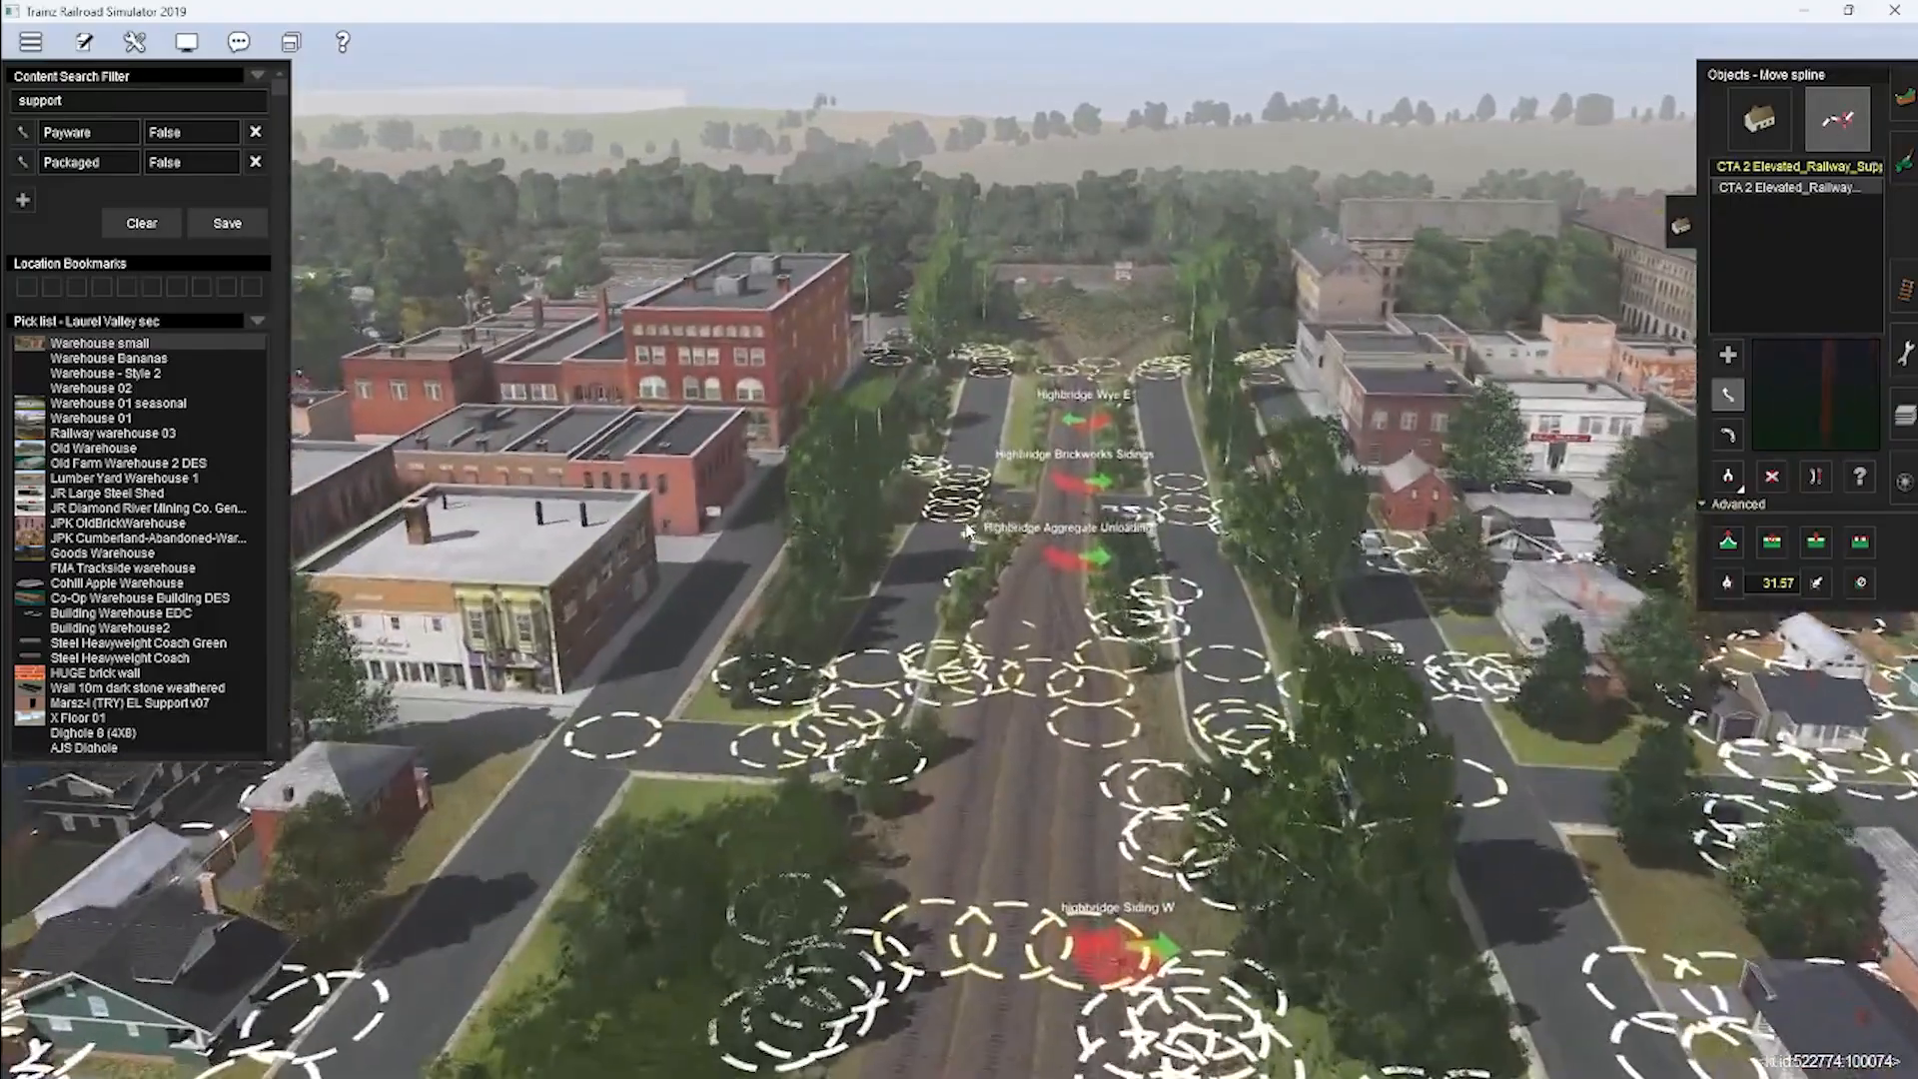